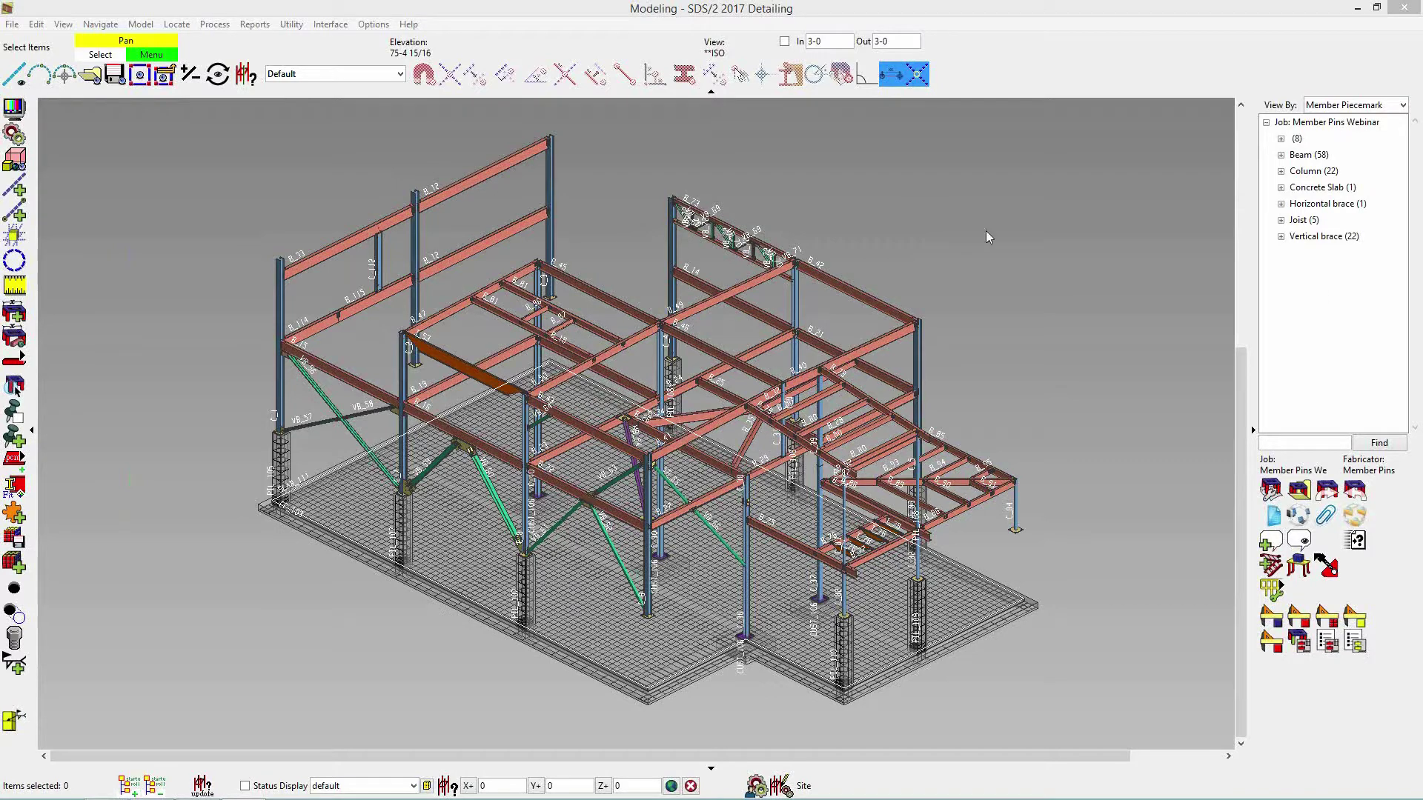
- Examine the job's Member Pin Options, covering the system, user and disabled colors and the default for new members
left_click(797, 268)
scroll(798, 271, "up", 3)
scroll(798, 271, "up", 4)
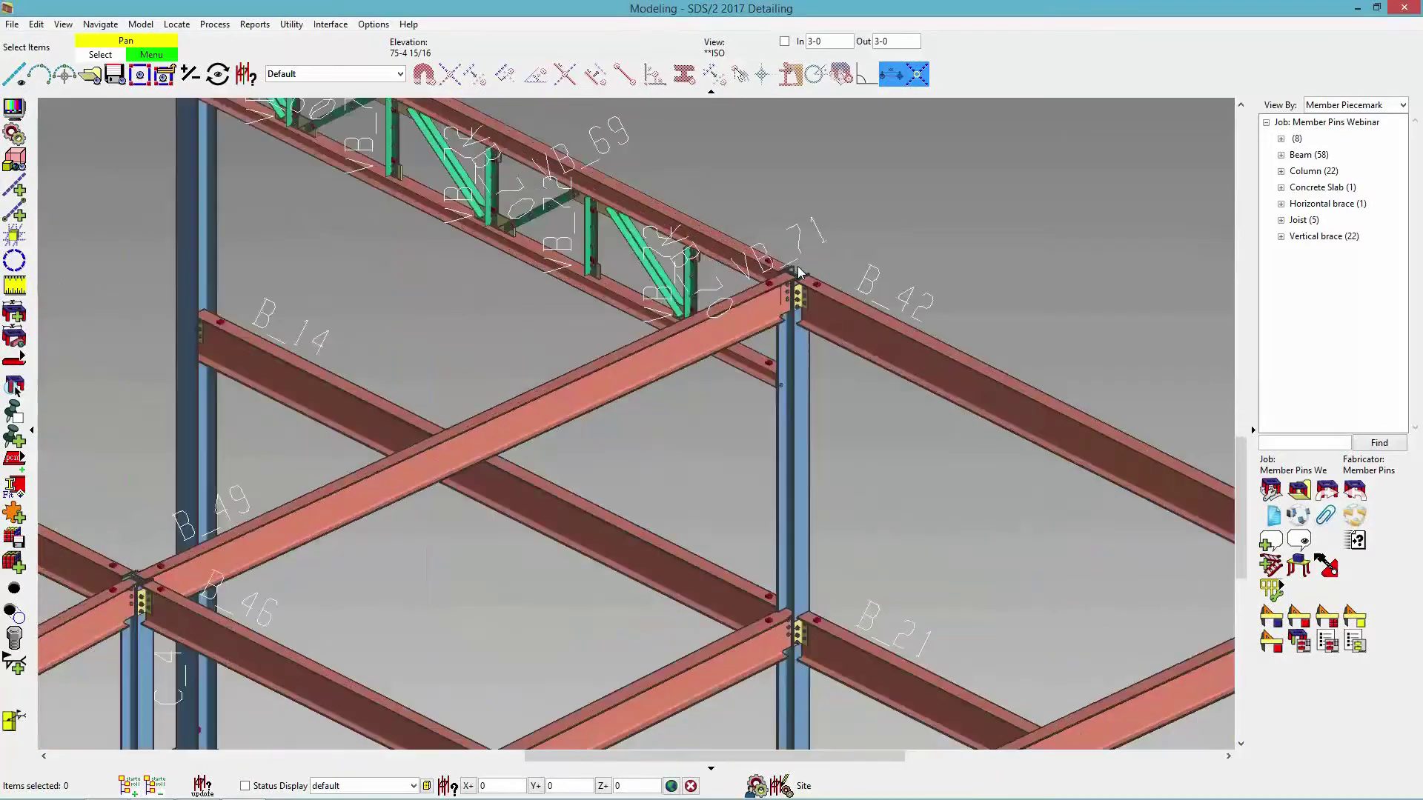
middle_click_drag(796, 285, 783, 306)
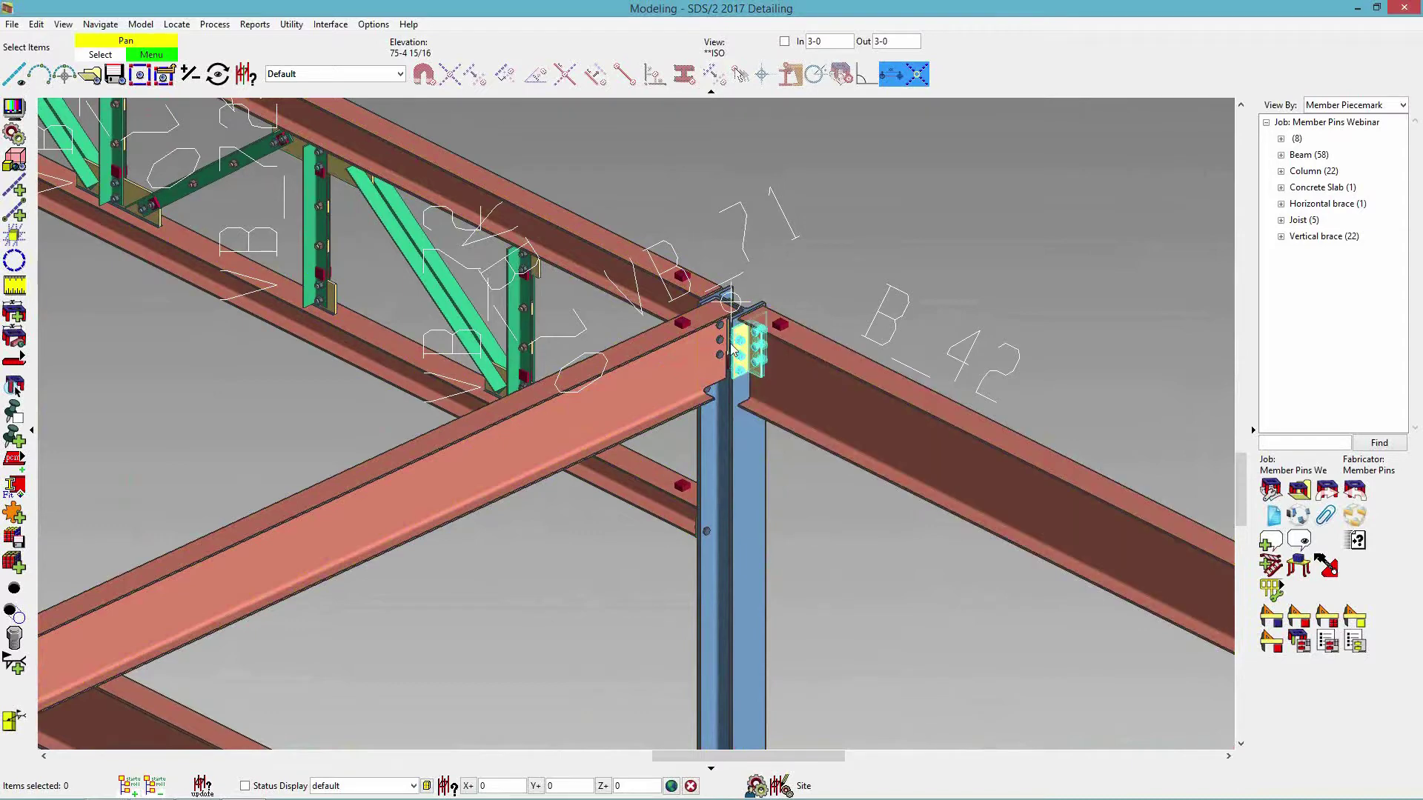
left_click(375, 24)
mouse_move(393, 59)
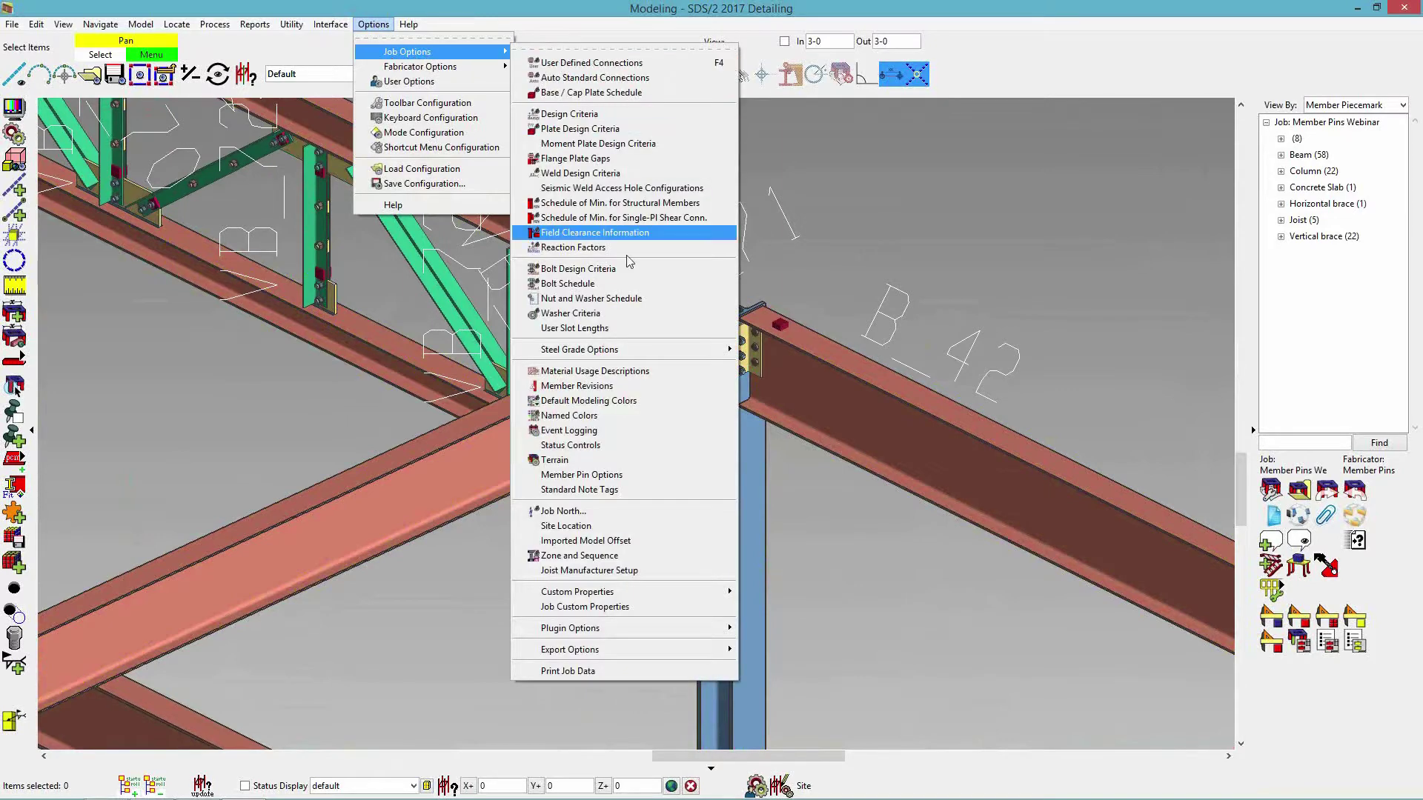
mouse_move(655, 355)
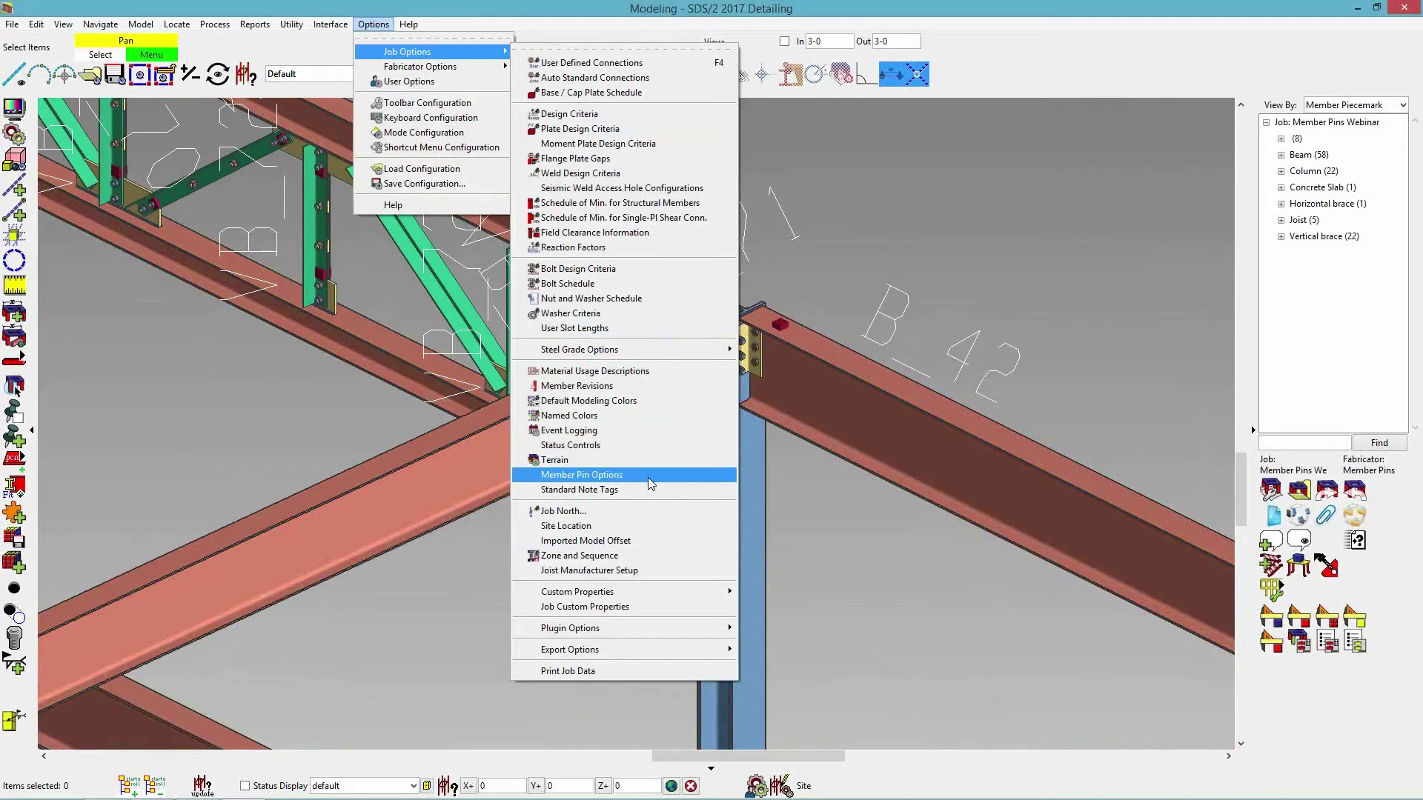
left_click(648, 478)
left_click_drag(917, 288, 868, 206)
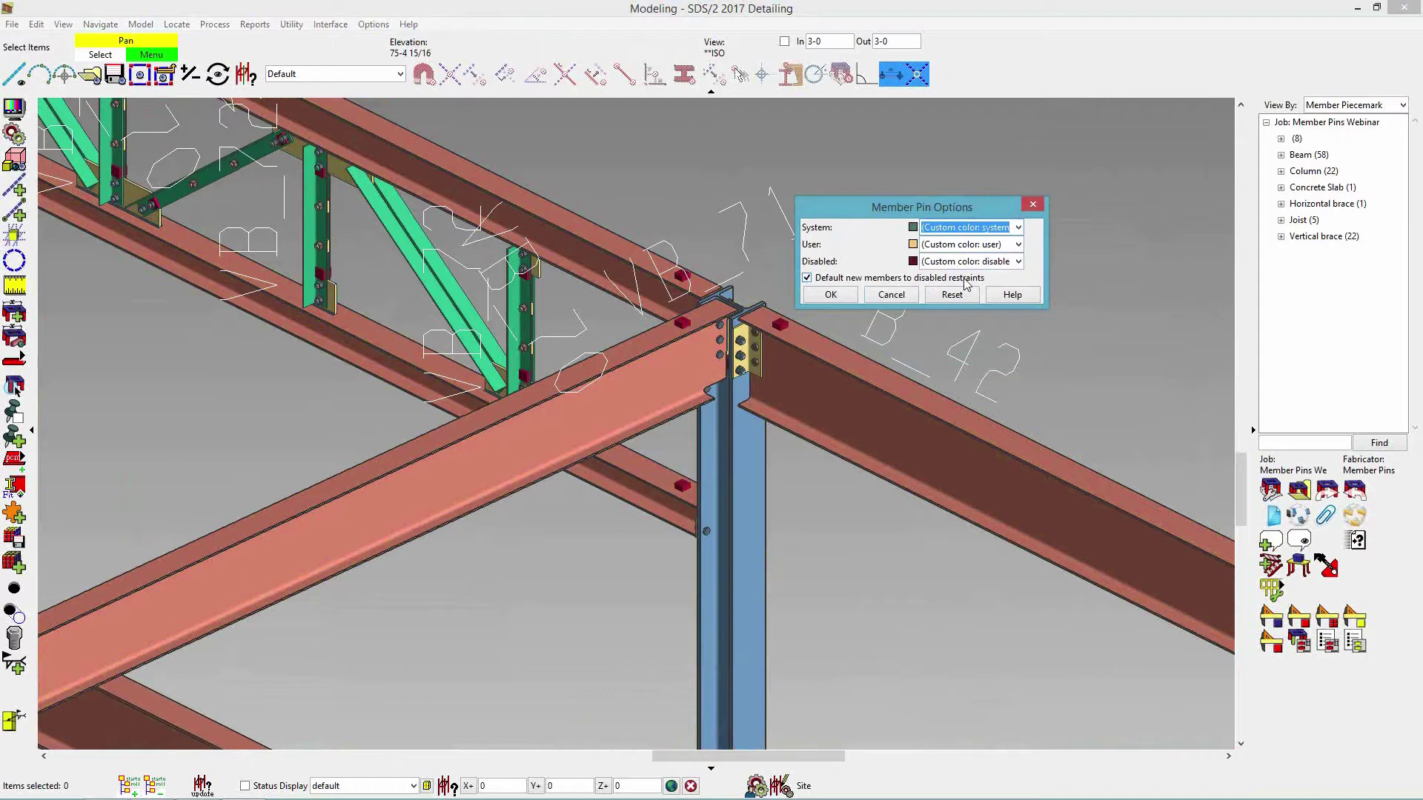
left_click(831, 294)
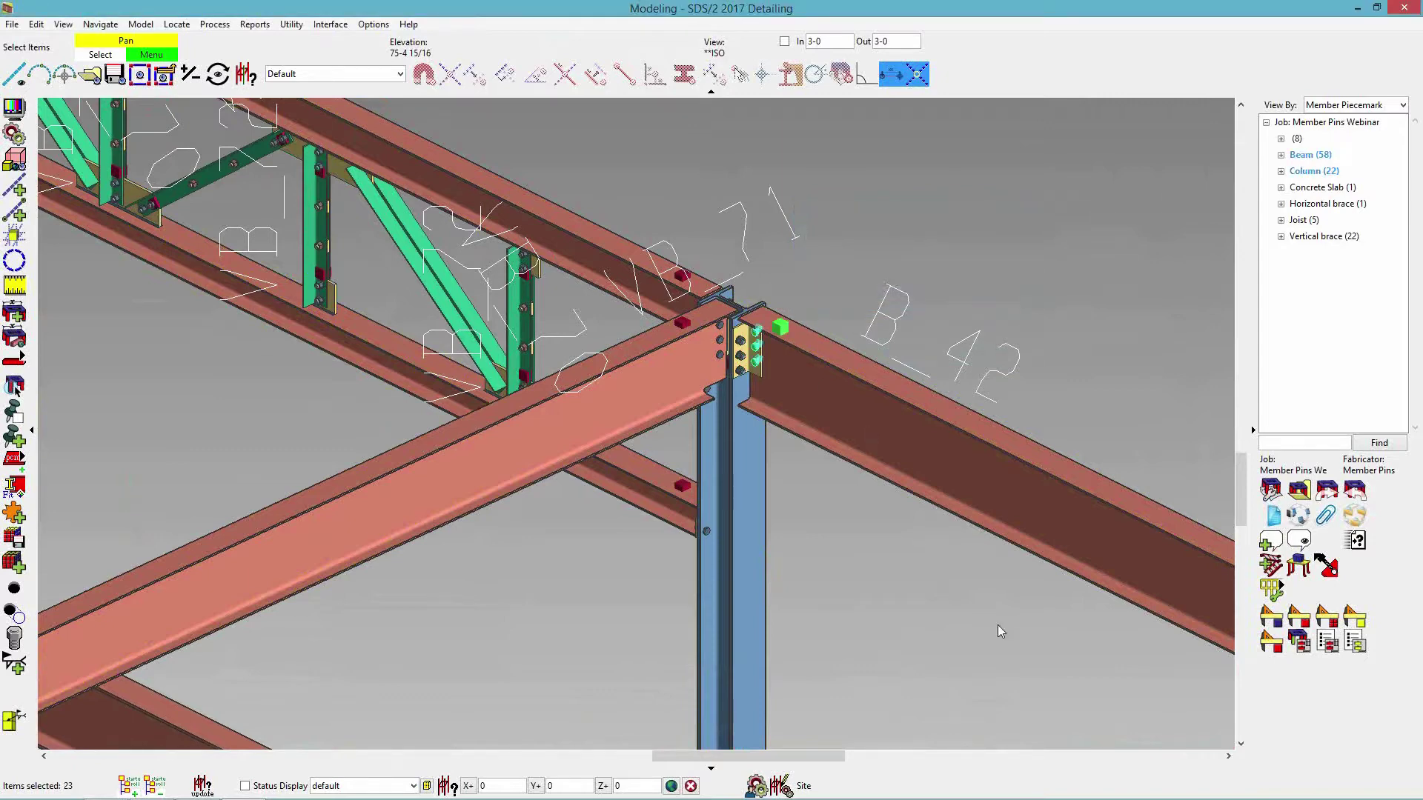
- Open the member end at beam B_42's column connection to examine its pin settings
right_click(867, 263)
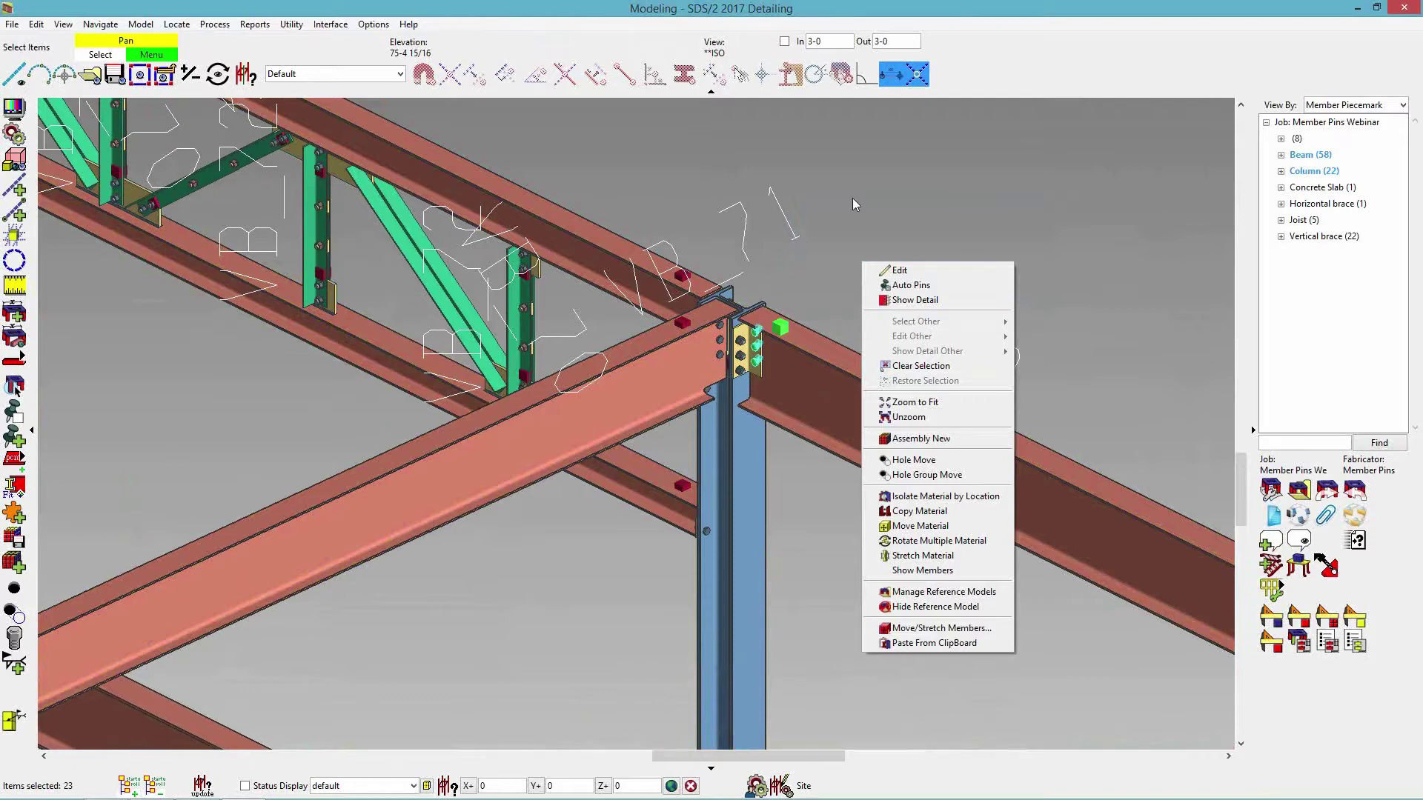
key("Escape")
left_click(709, 341)
left_click(787, 326)
double_click(782, 326)
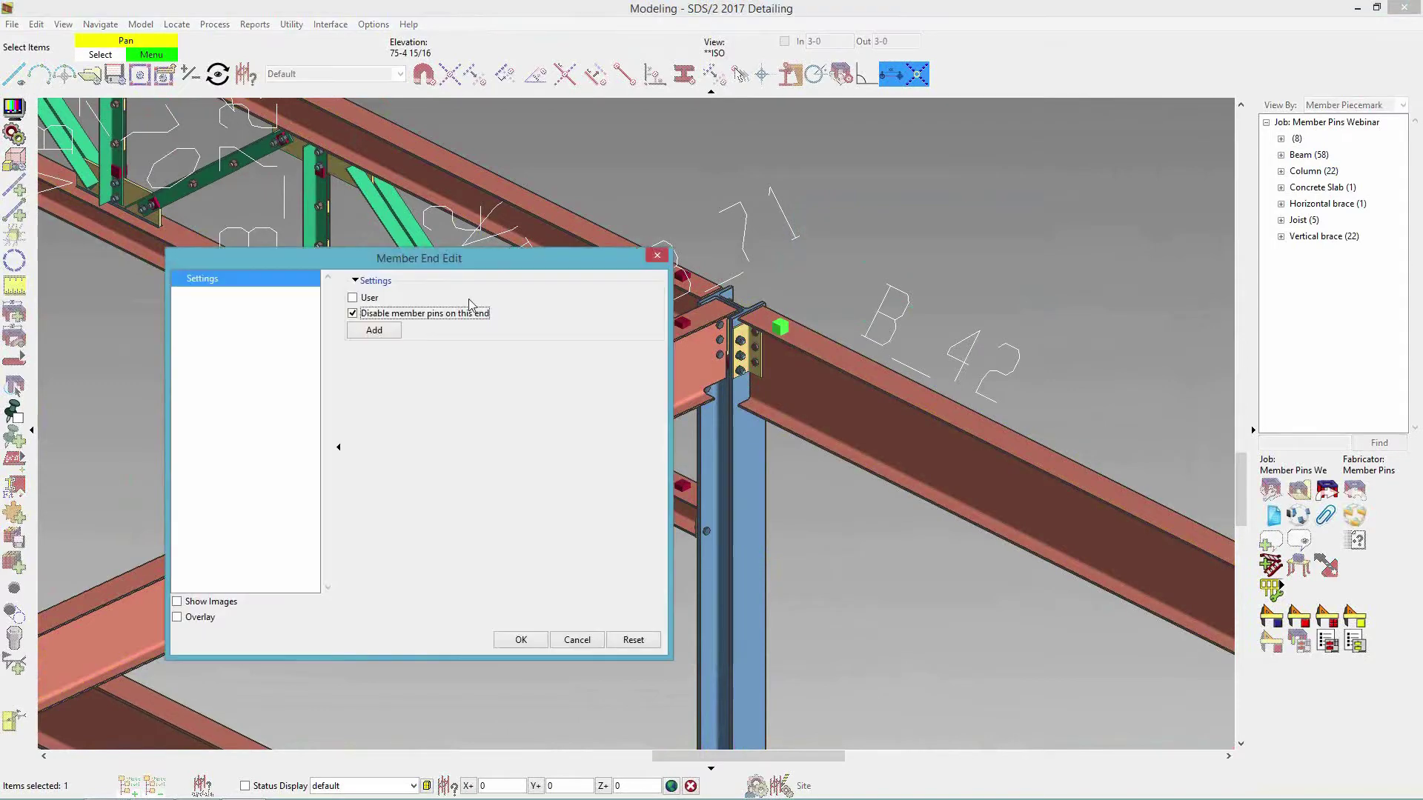
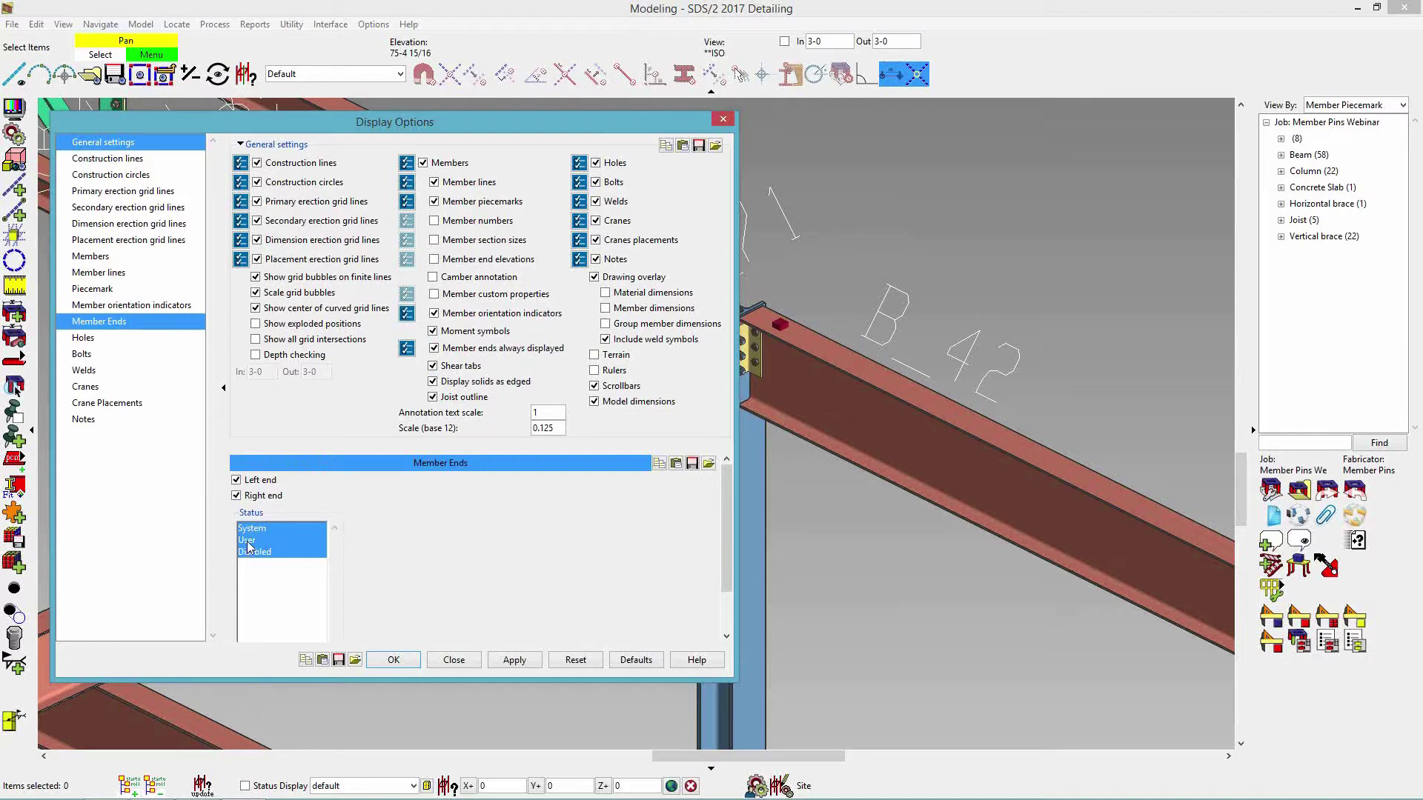
- Try limiting the member ends display to left ends with User status, and restore both ends and all statuses
left_click(237, 497)
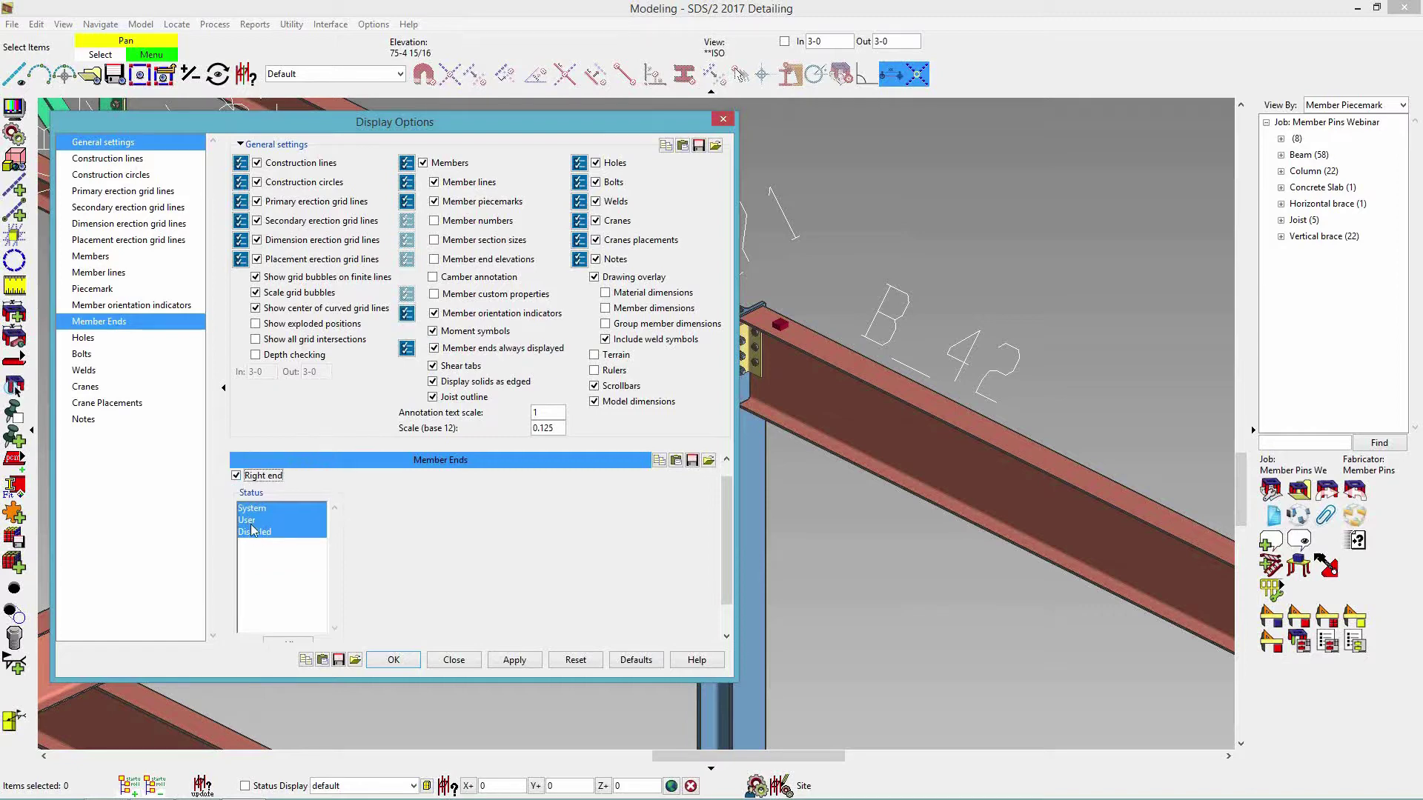
left_click(268, 501)
left_click(235, 496)
left_click(249, 540)
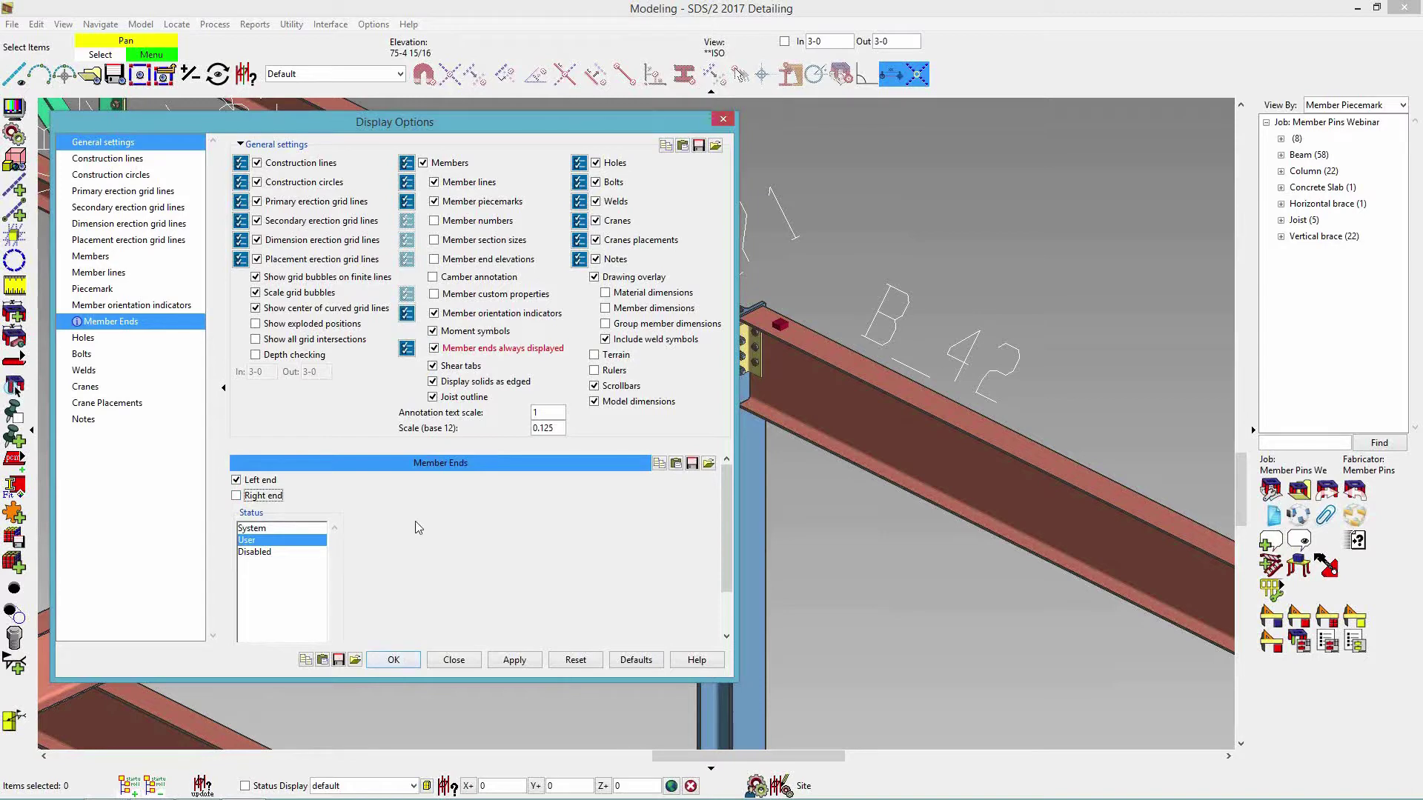
left_click(236, 496)
left_click(247, 528)
left_click(260, 557, "shift")
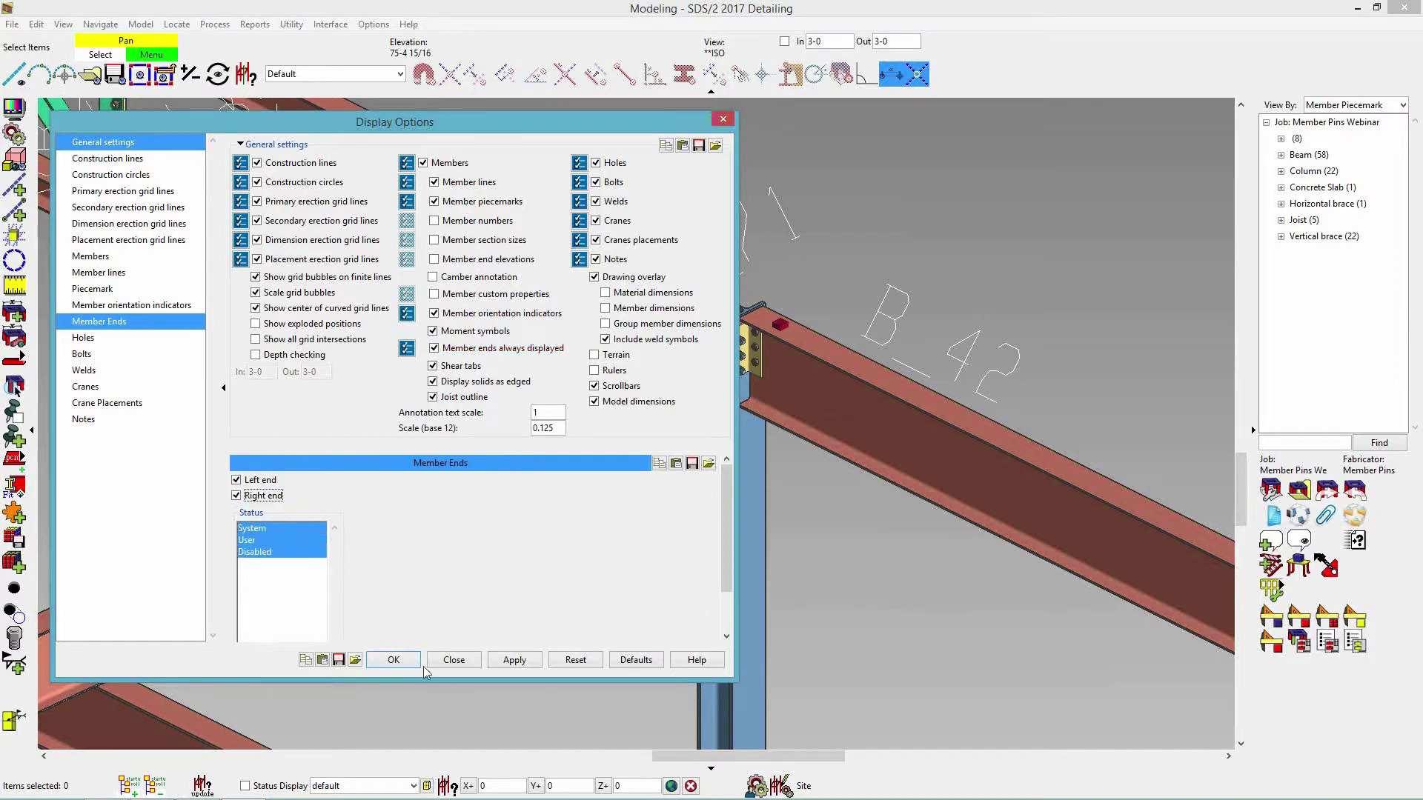
- Try filtering the member ends display to User status alone, reselect all three statuses and close the display options
left_click(249, 541)
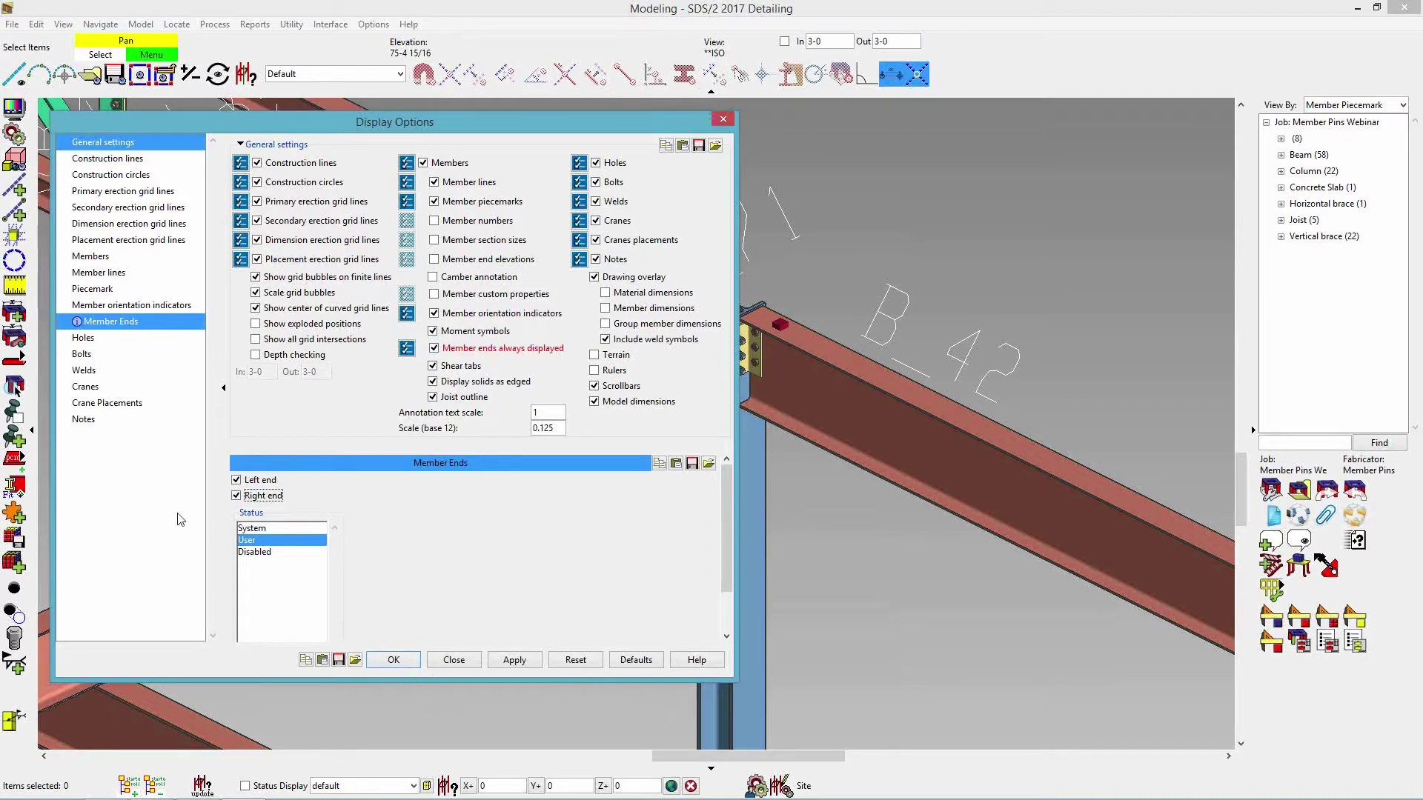
left_click(254, 528)
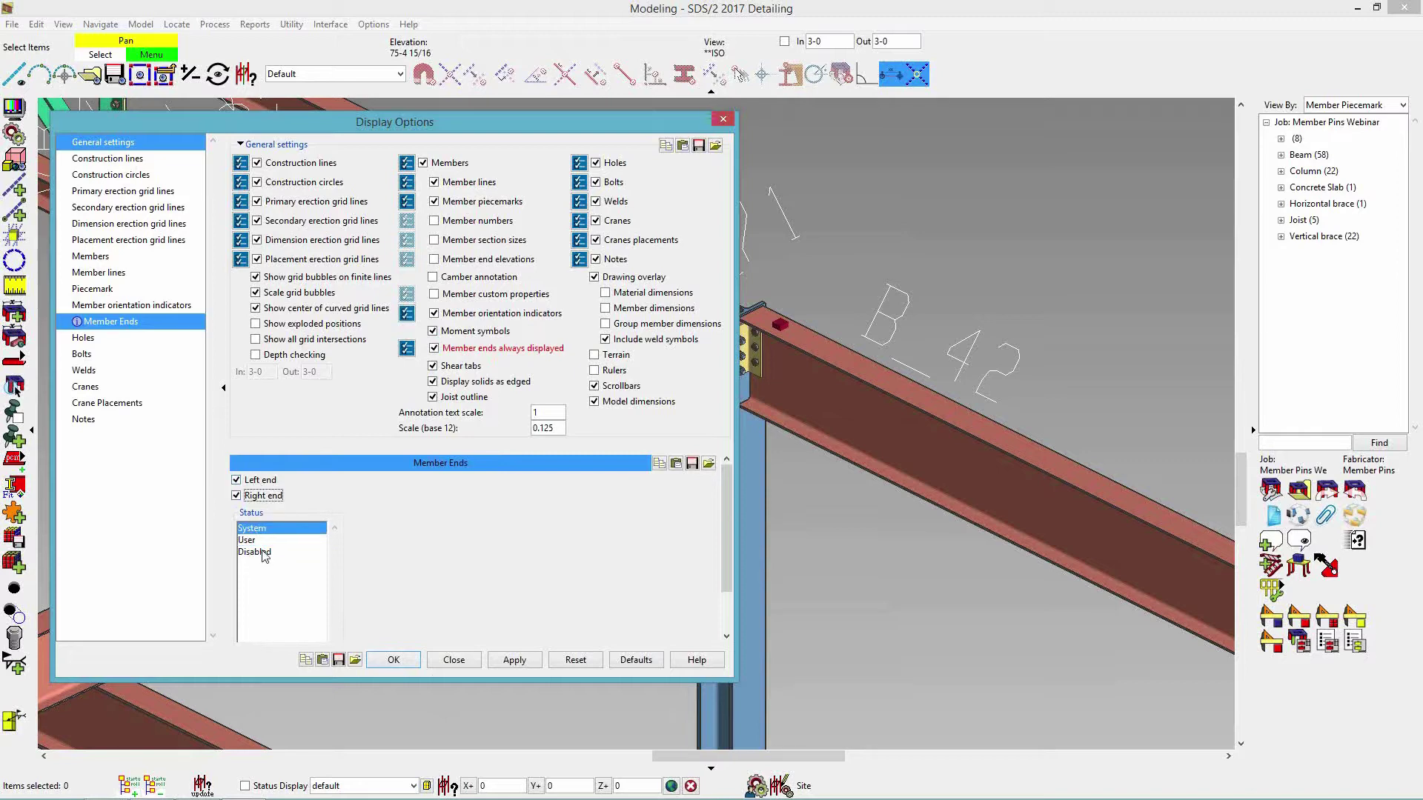
left_click(264, 553, "shift")
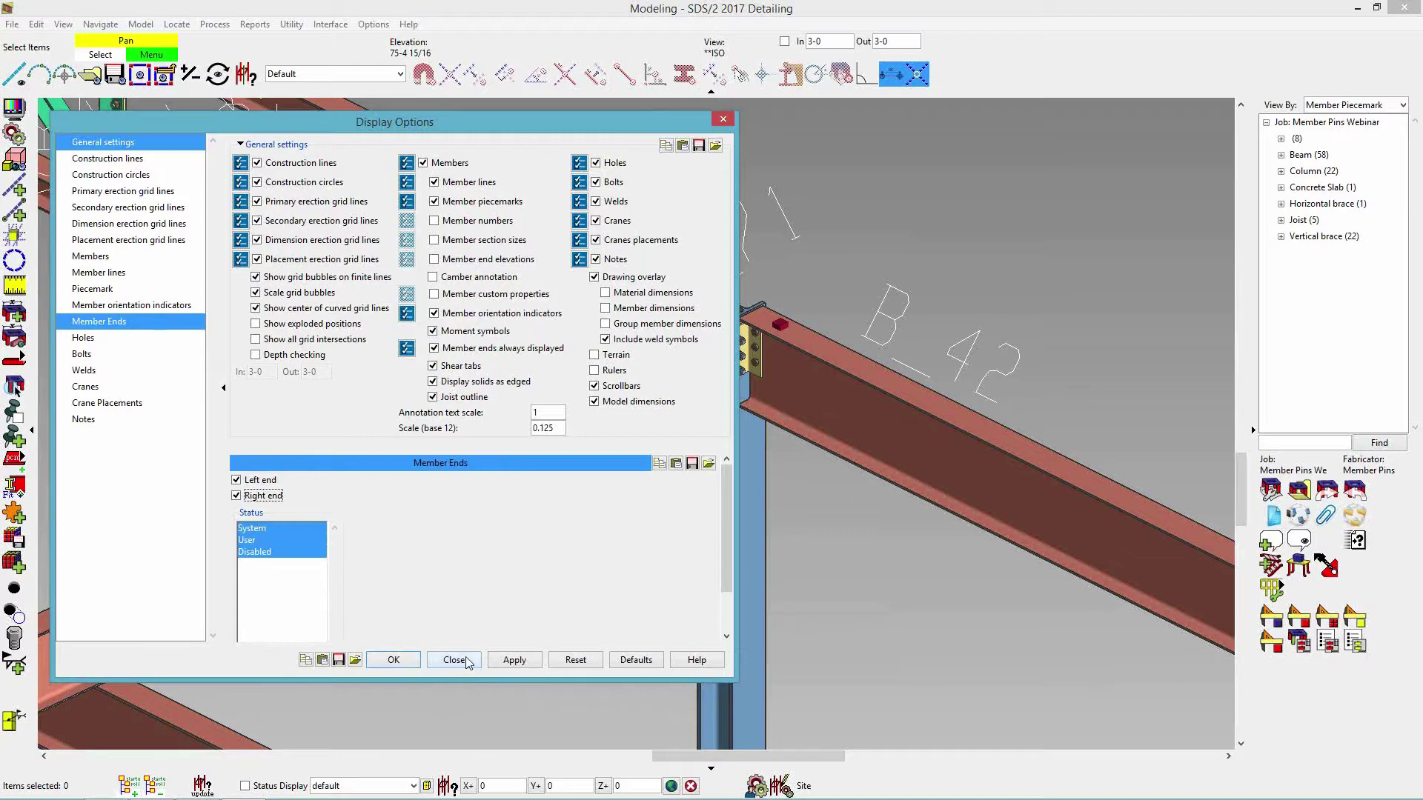
left_click(437, 659)
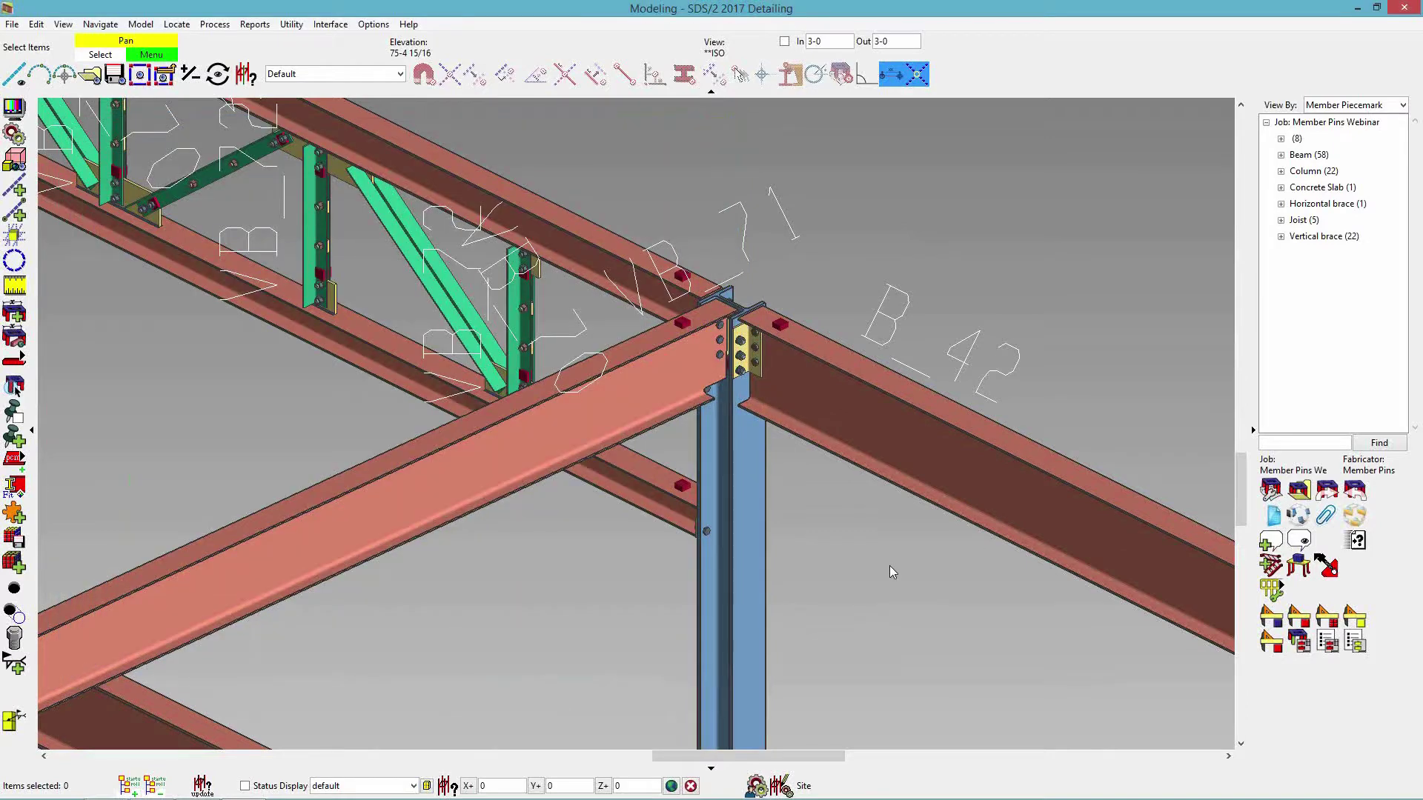
- Set the selection filter to Member Ends and review the end settings at beam B_42's column connection
left_click(329, 75)
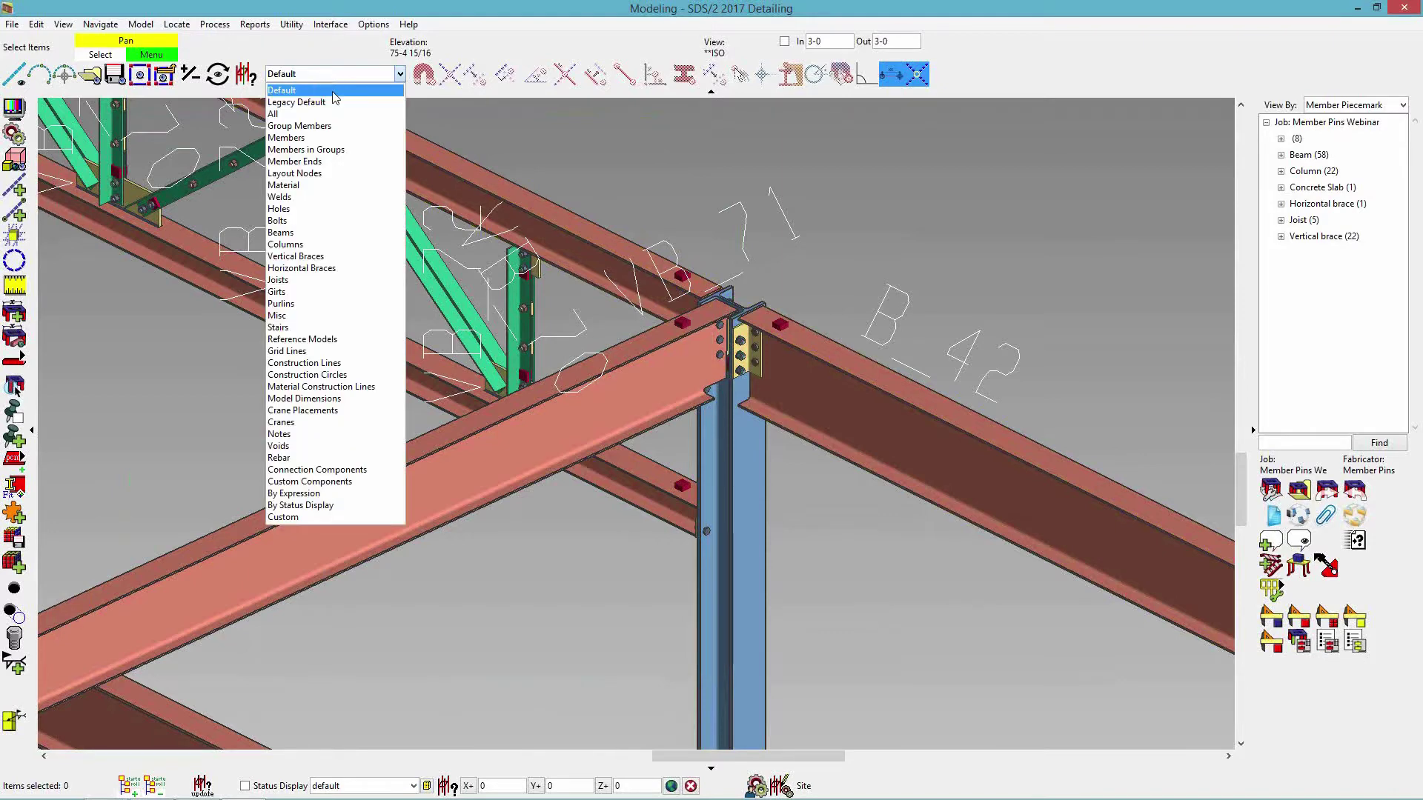
left_click(348, 162)
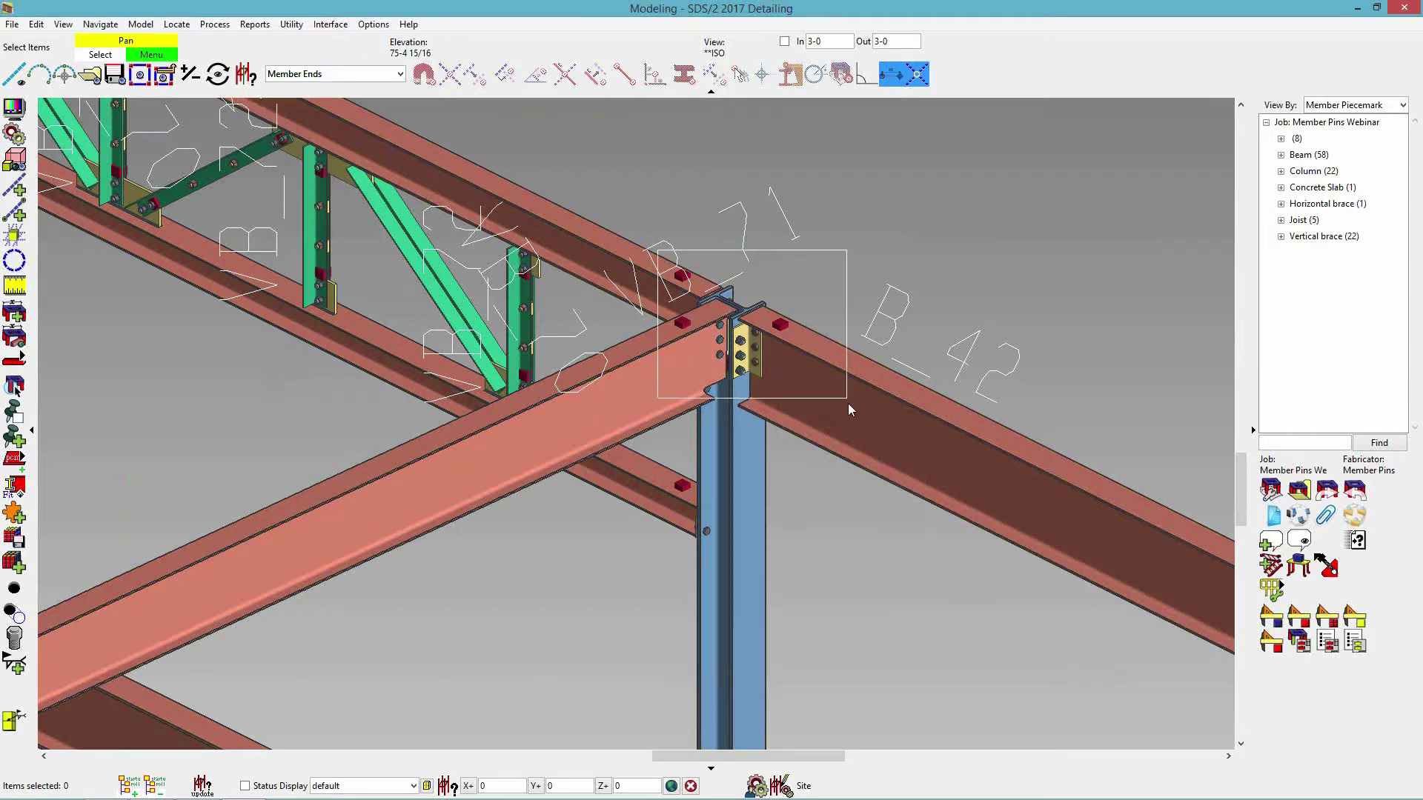
double_click(785, 330)
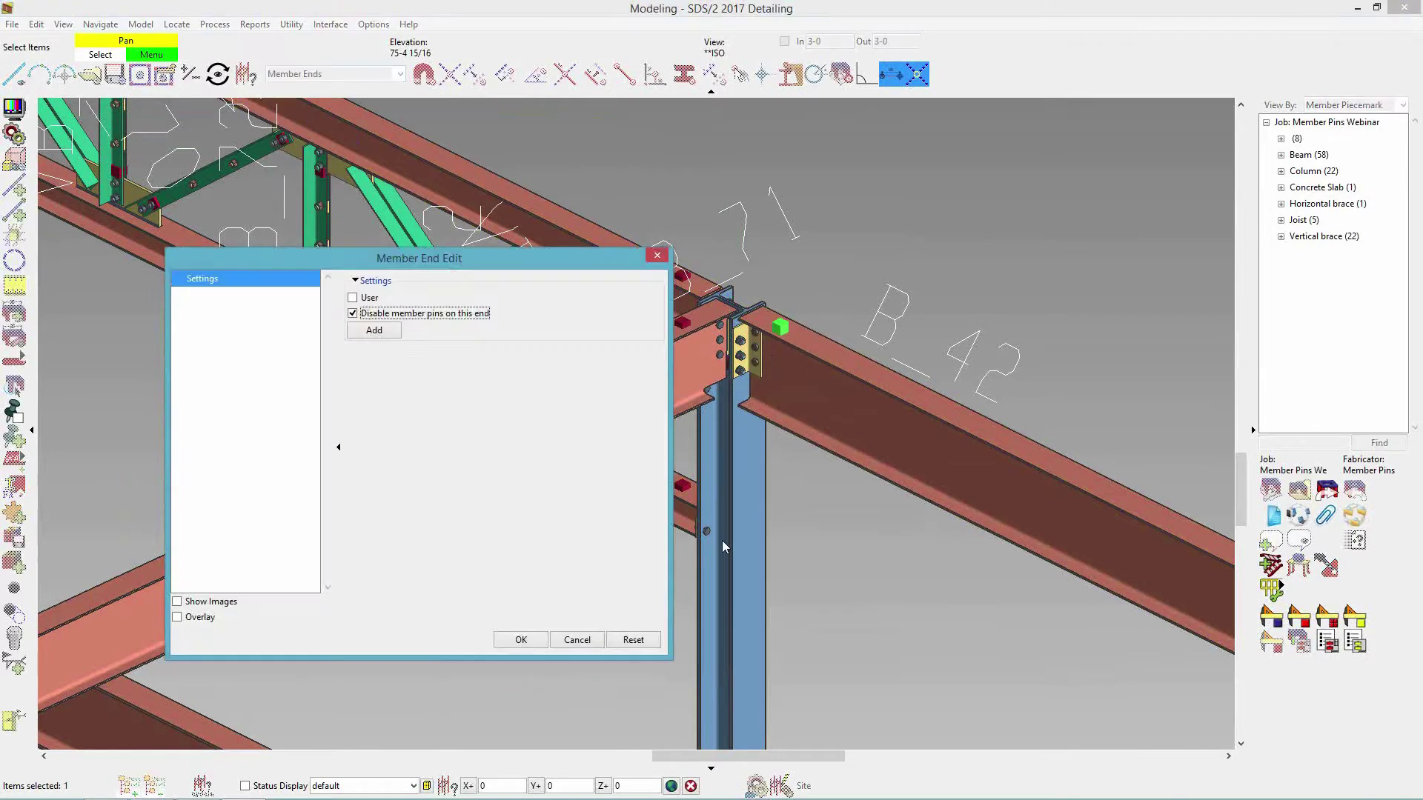
left_click(521, 639)
- Examine the member end settings where the smaller beam frames into beam B_21, leaving them as they are
scroll(588, 610, "down", 3)
middle_click_drag(641, 581, 509, 343)
middle_click_drag(592, 442, 558, 473, "shift")
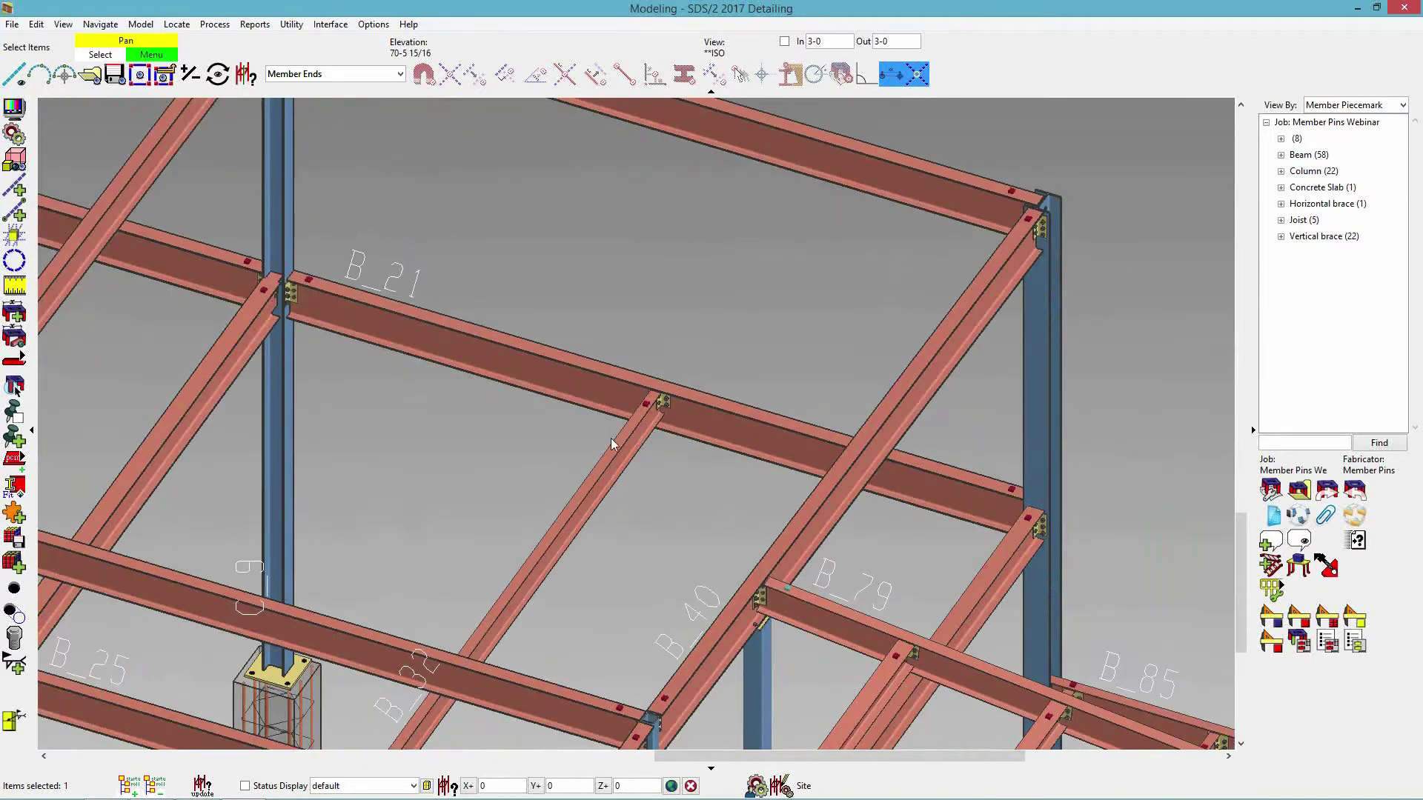
scroll(633, 414, "up", 3)
left_click(669, 412)
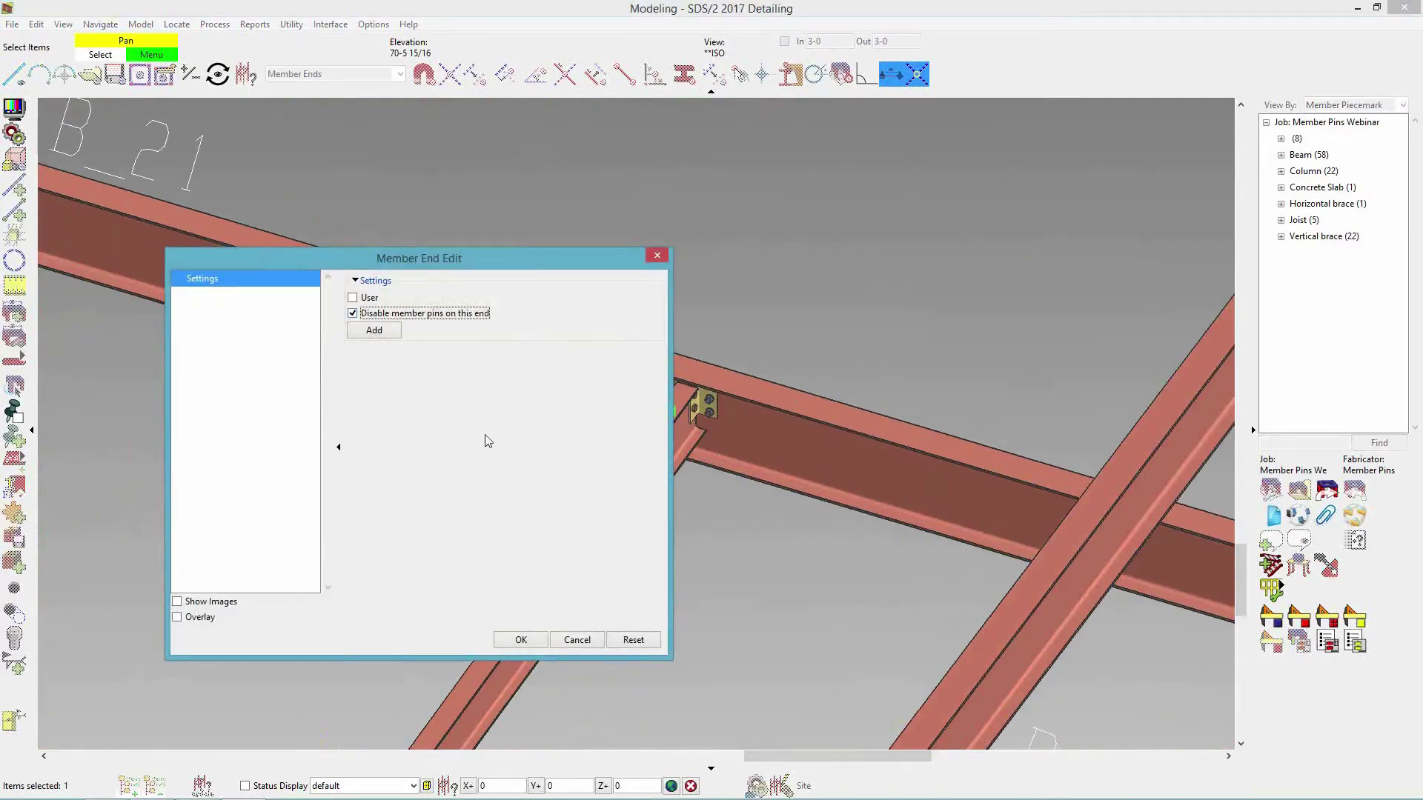
left_click(574, 639)
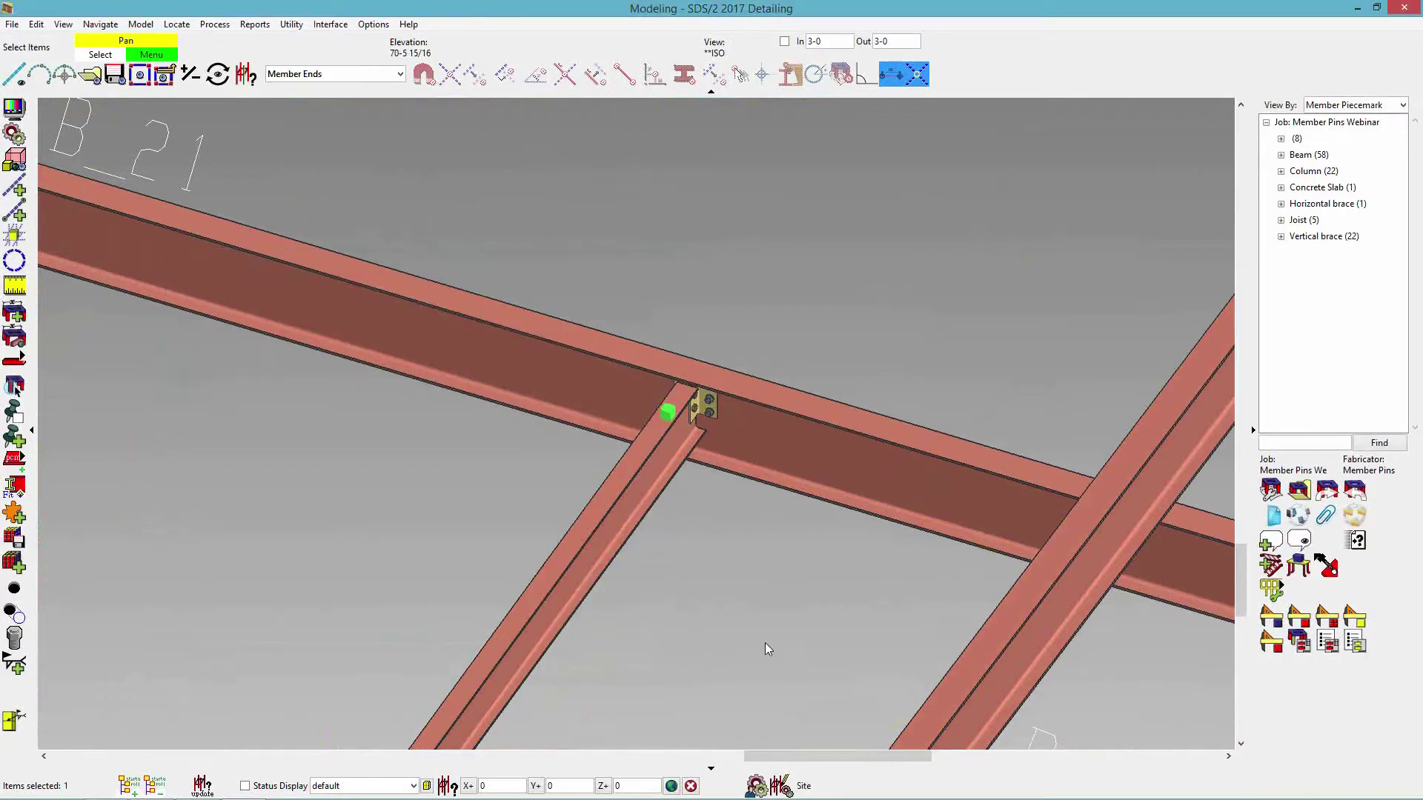
- Delete the member pin on the end of the smaller beam framing into beam B_21
left_click_drag(543, 206, 793, 556)
scroll(864, 784, "up", 1)
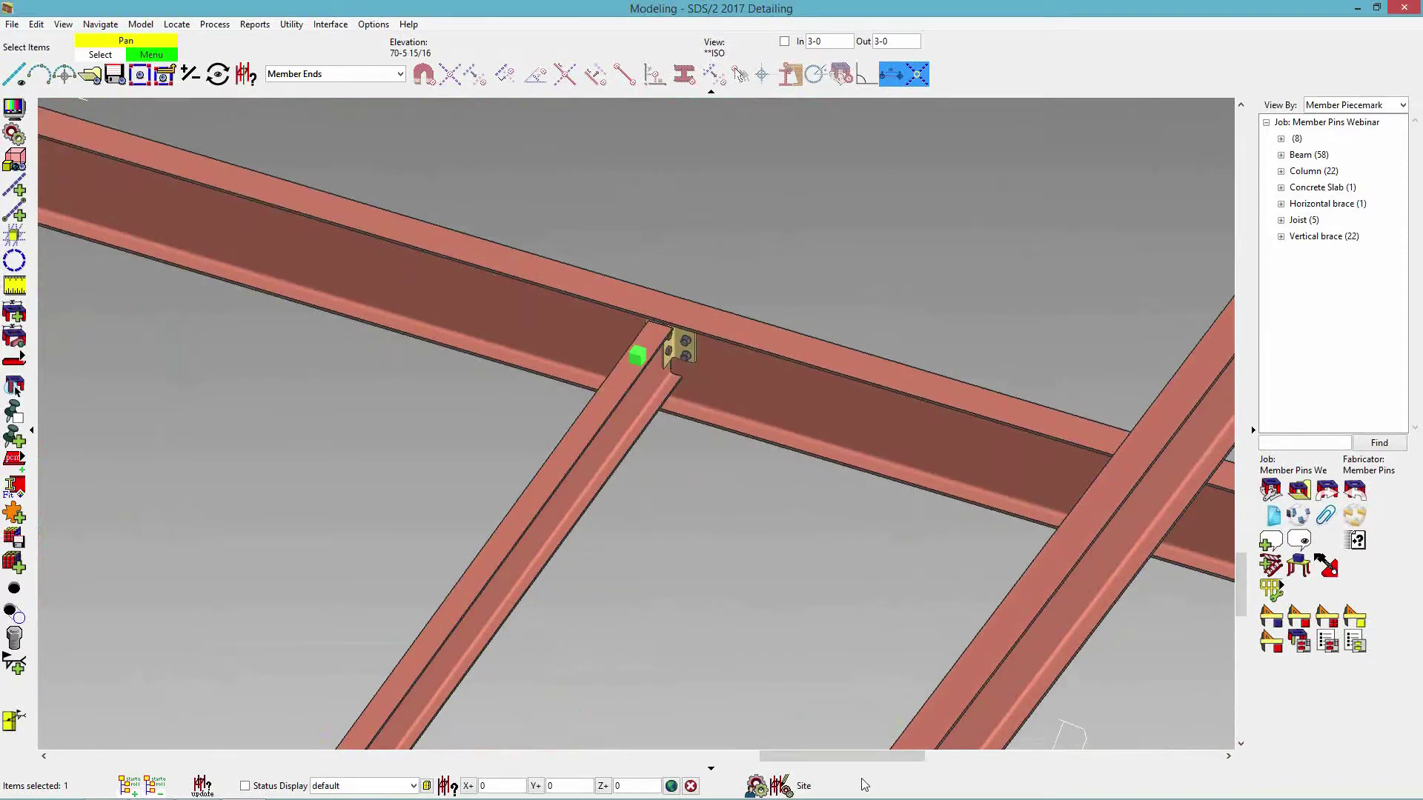
key("Delete")
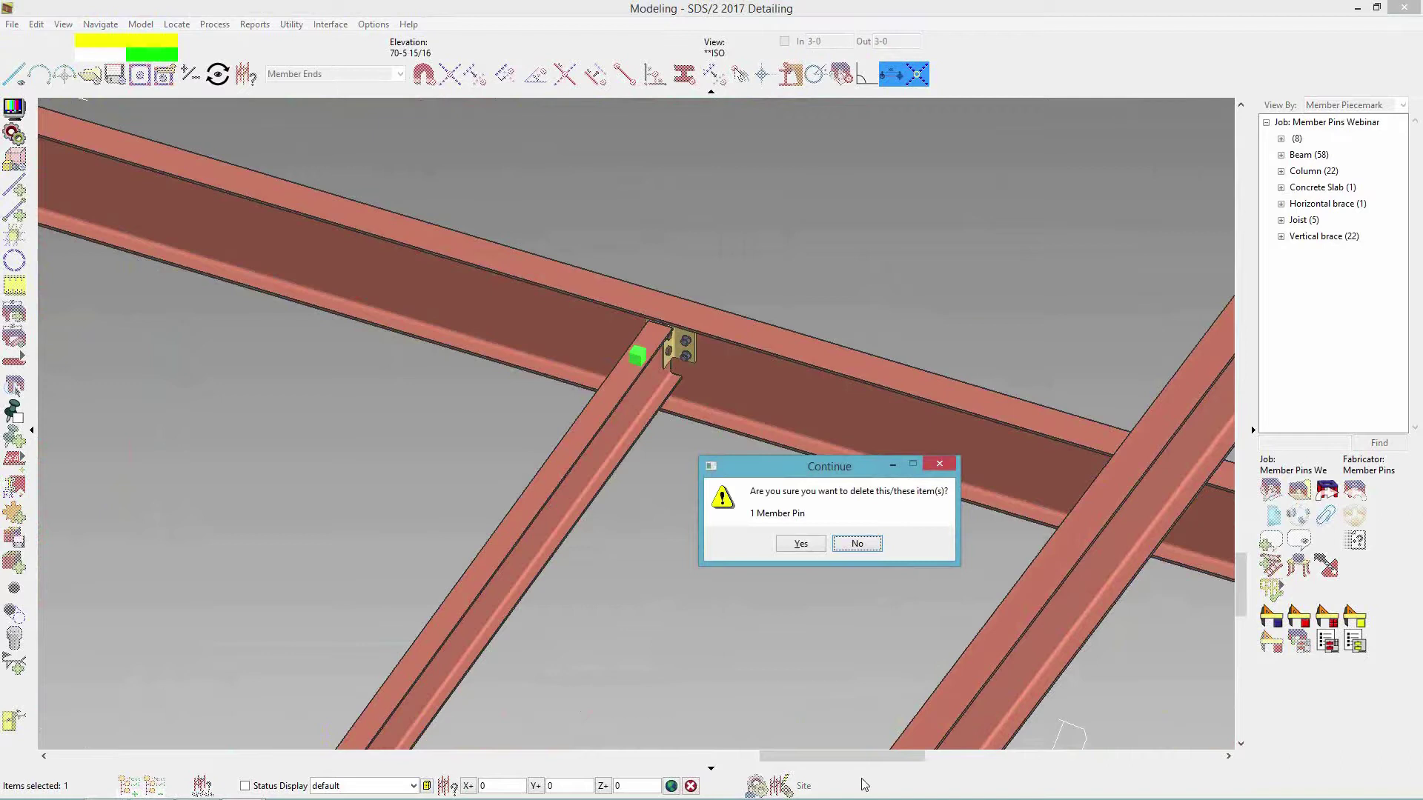
left_click(800, 544)
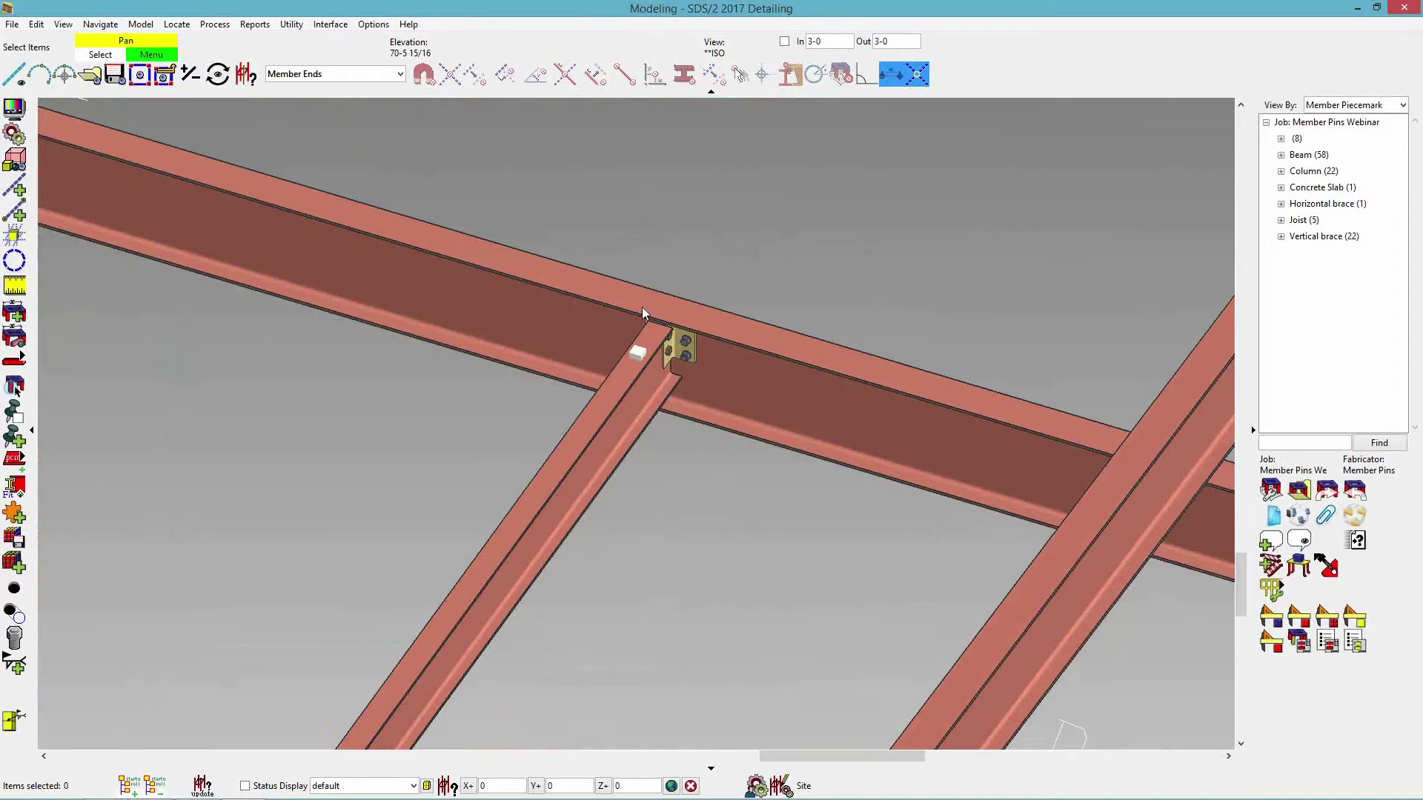
- Check whether pins are still disabled in the smaller beam's end settings at beam B_21
double_click(639, 354)
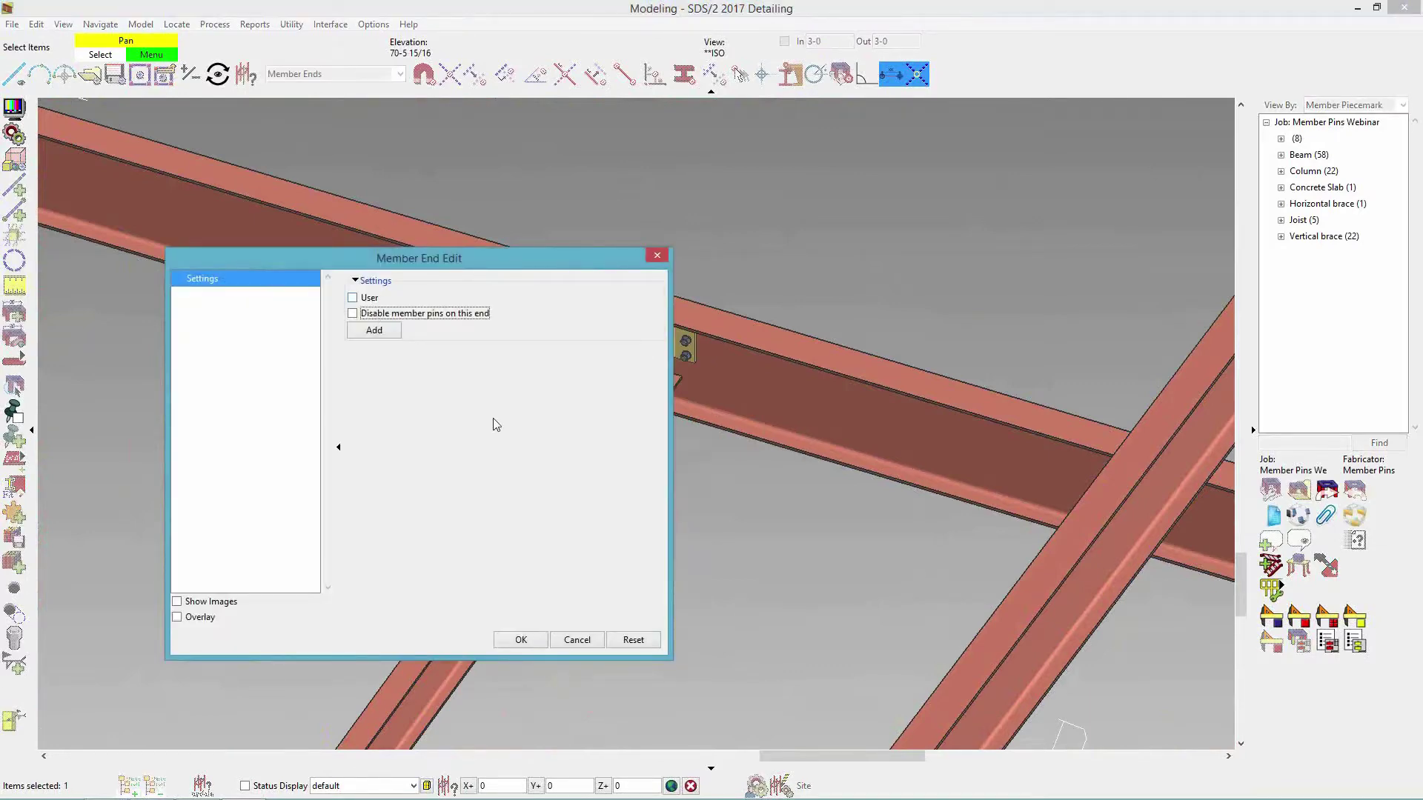
left_click(591, 640)
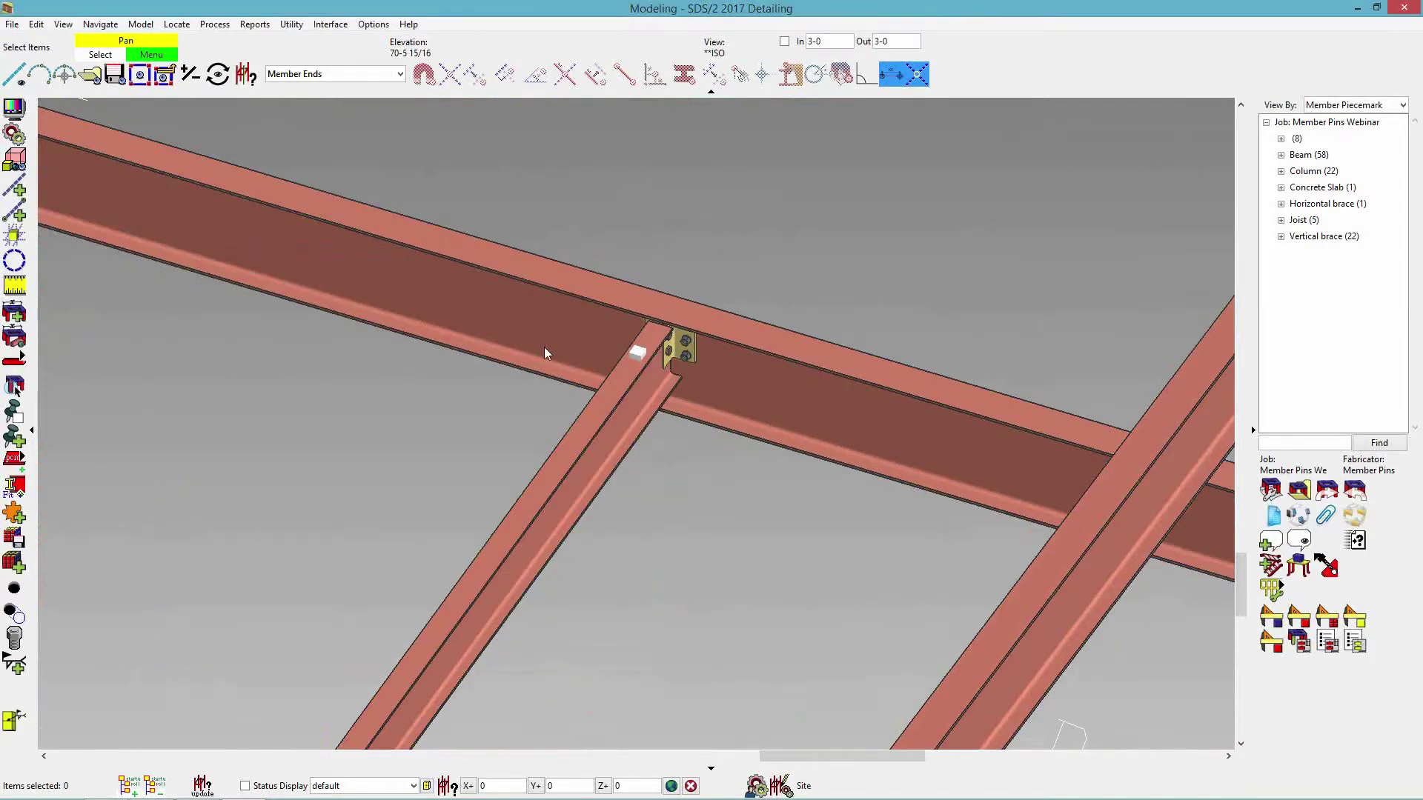
- Select the member end at beam B_21 and examine the available pin commands for adding, editing and erasing pins
scroll(669, 445, "down", 1)
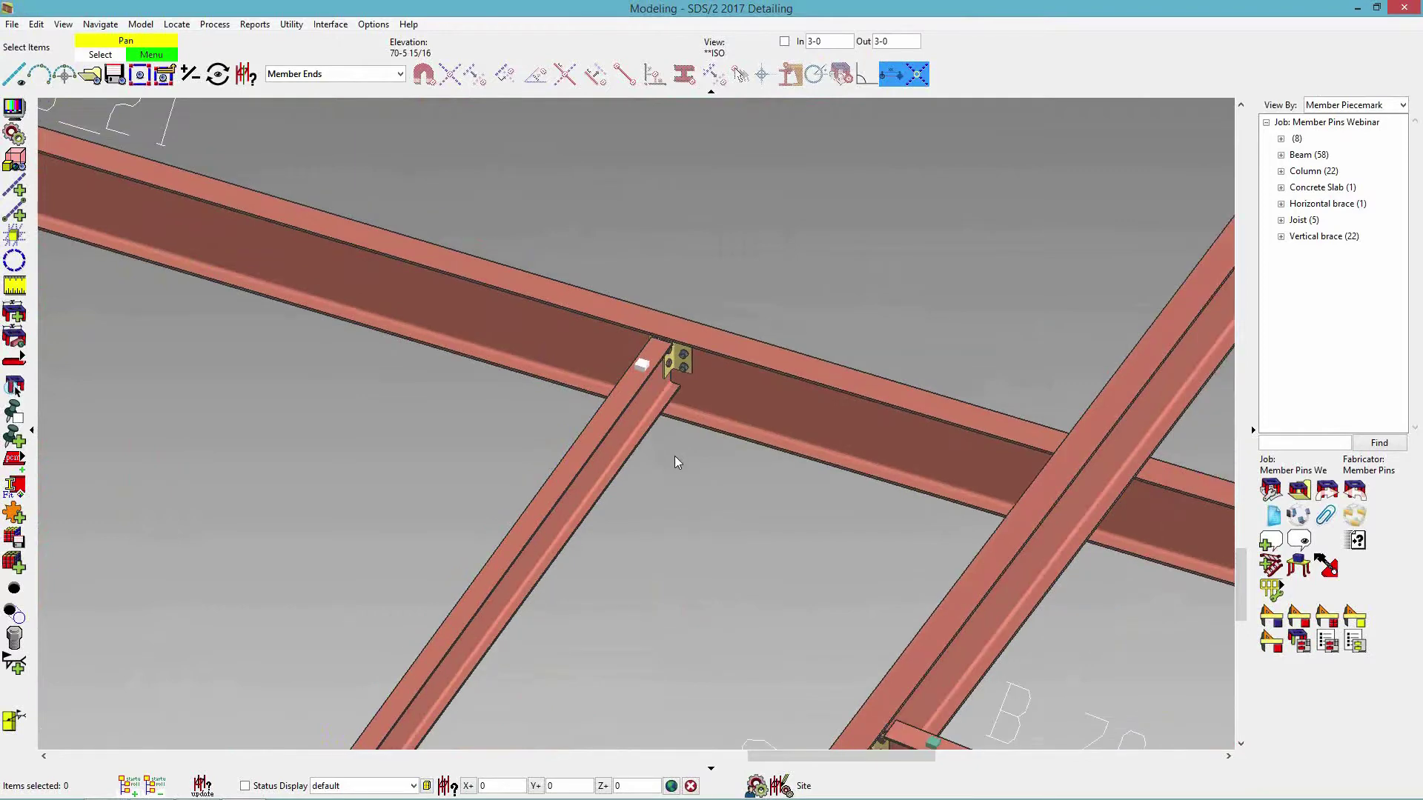
middle_click_drag(674, 456, 670, 484)
left_click_drag(595, 283, 758, 531)
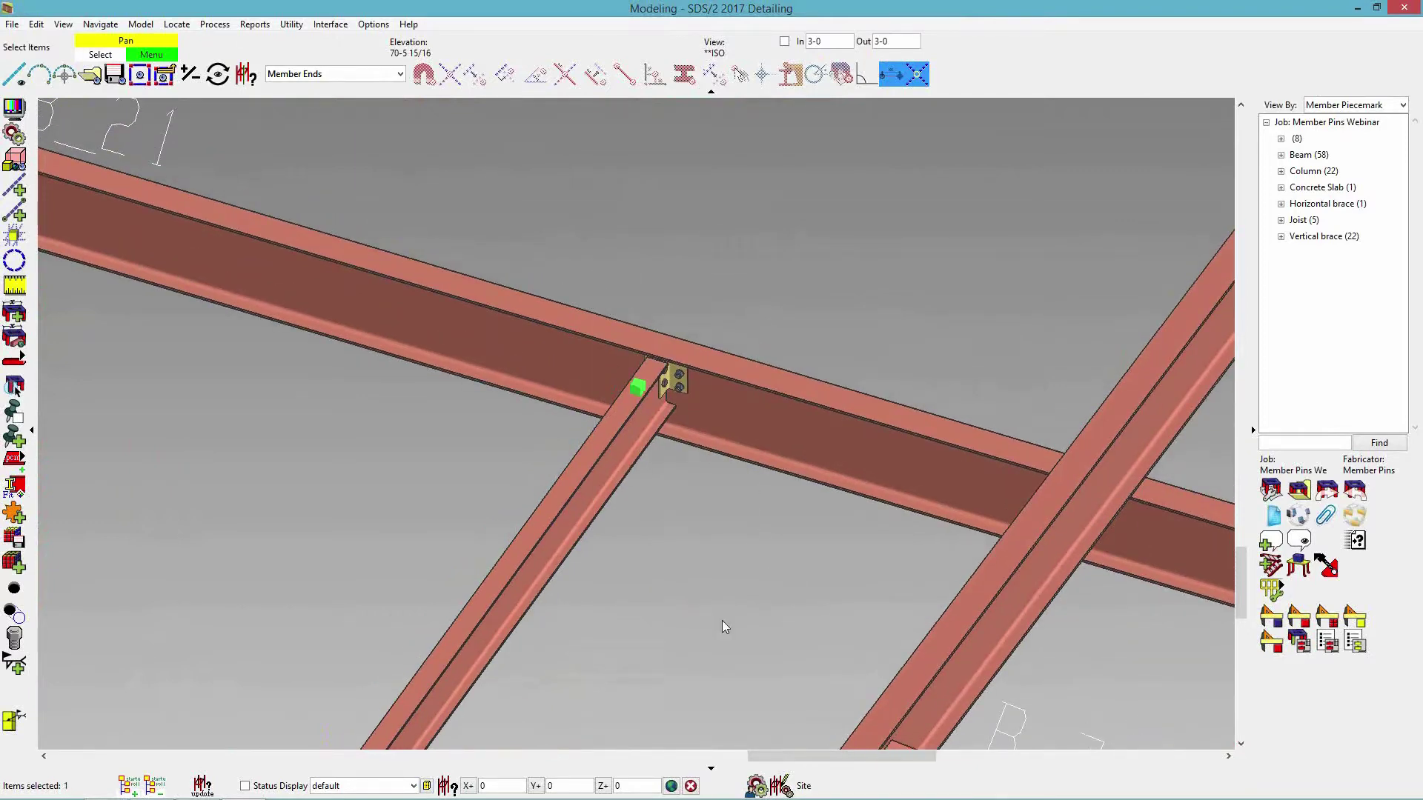
right_click(677, 263)
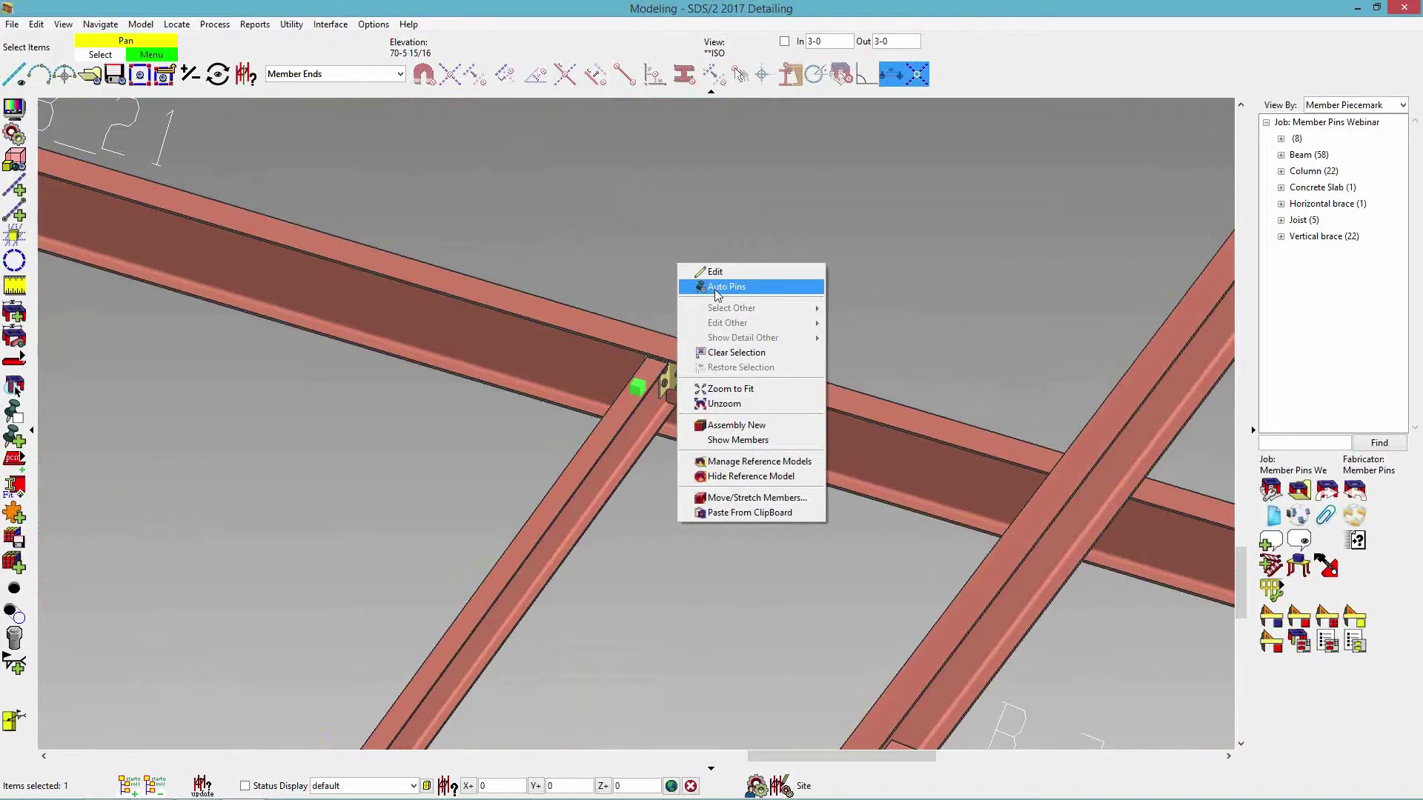
left_click(552, 22)
left_click(157, 24)
mouse_move(197, 119)
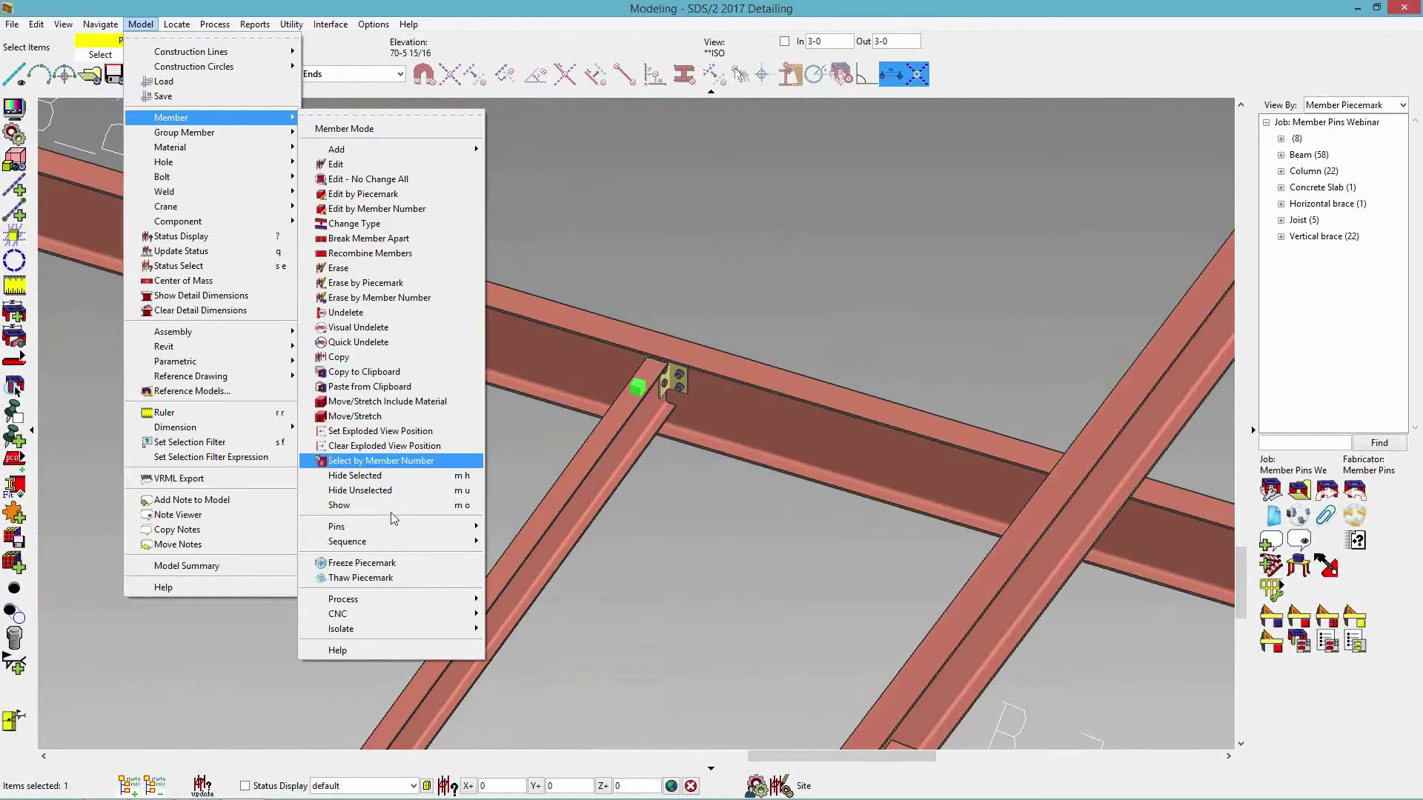
mouse_move(400, 526)
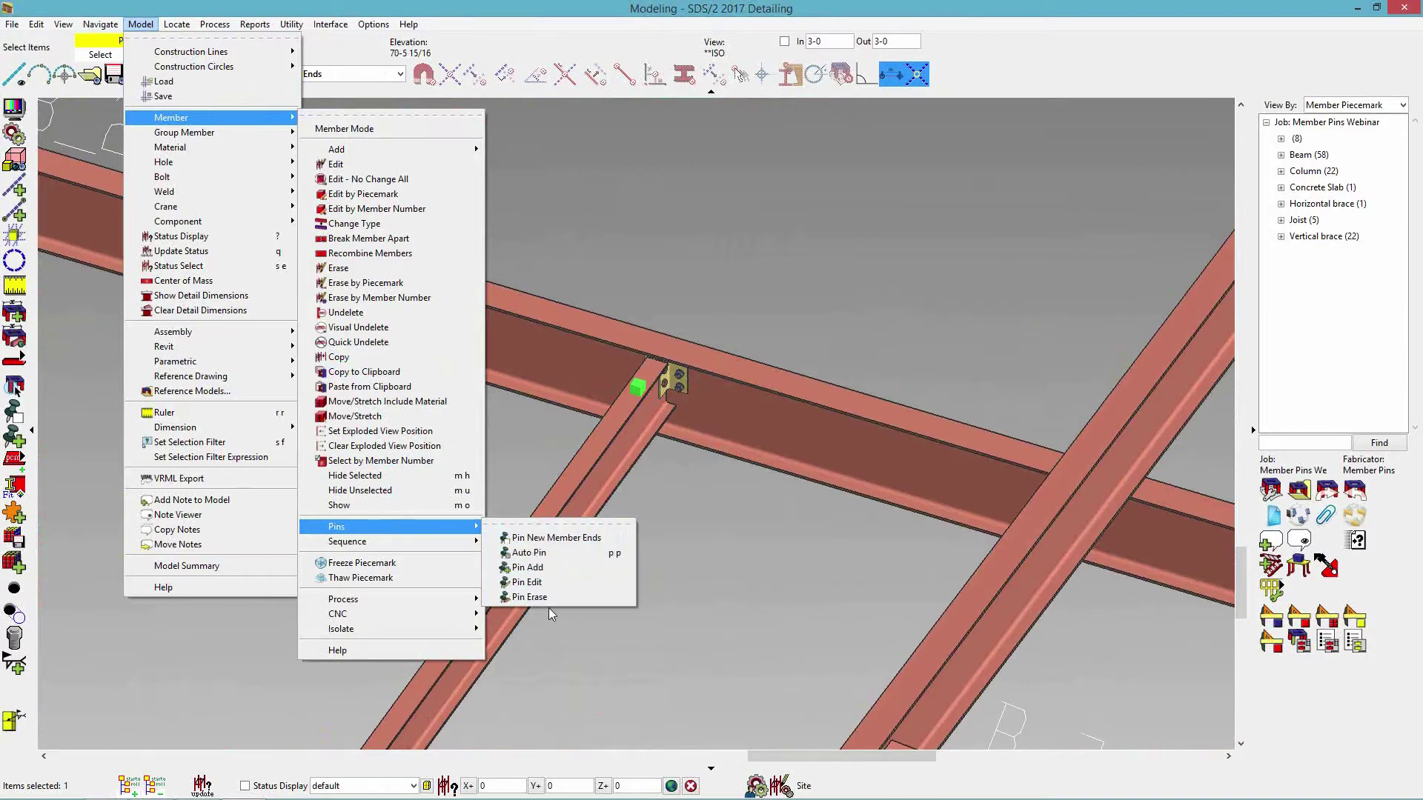
left_click(596, 594)
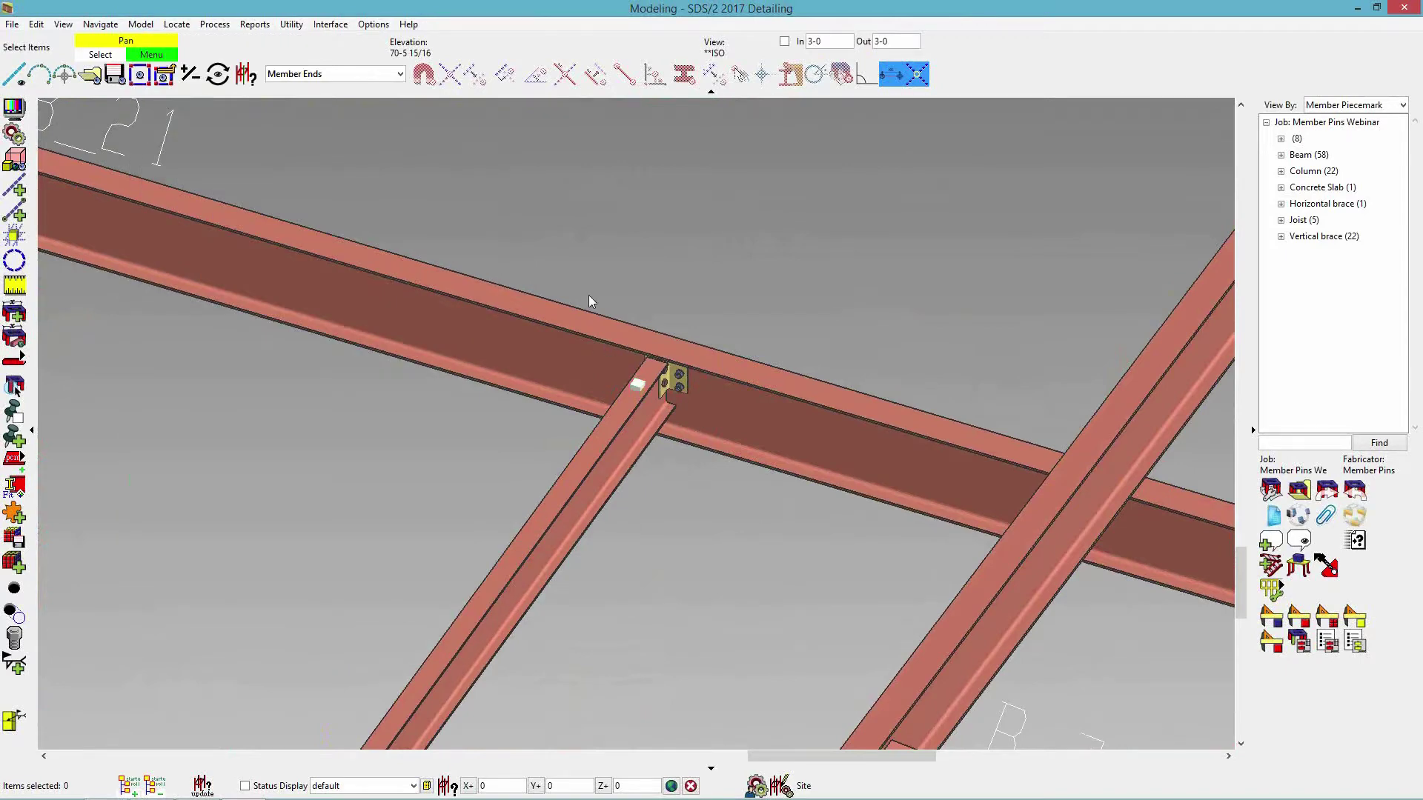
- Automatically add member pins to the end of the smaller beam B_32 where it frames into beam B_21
left_click(637, 385)
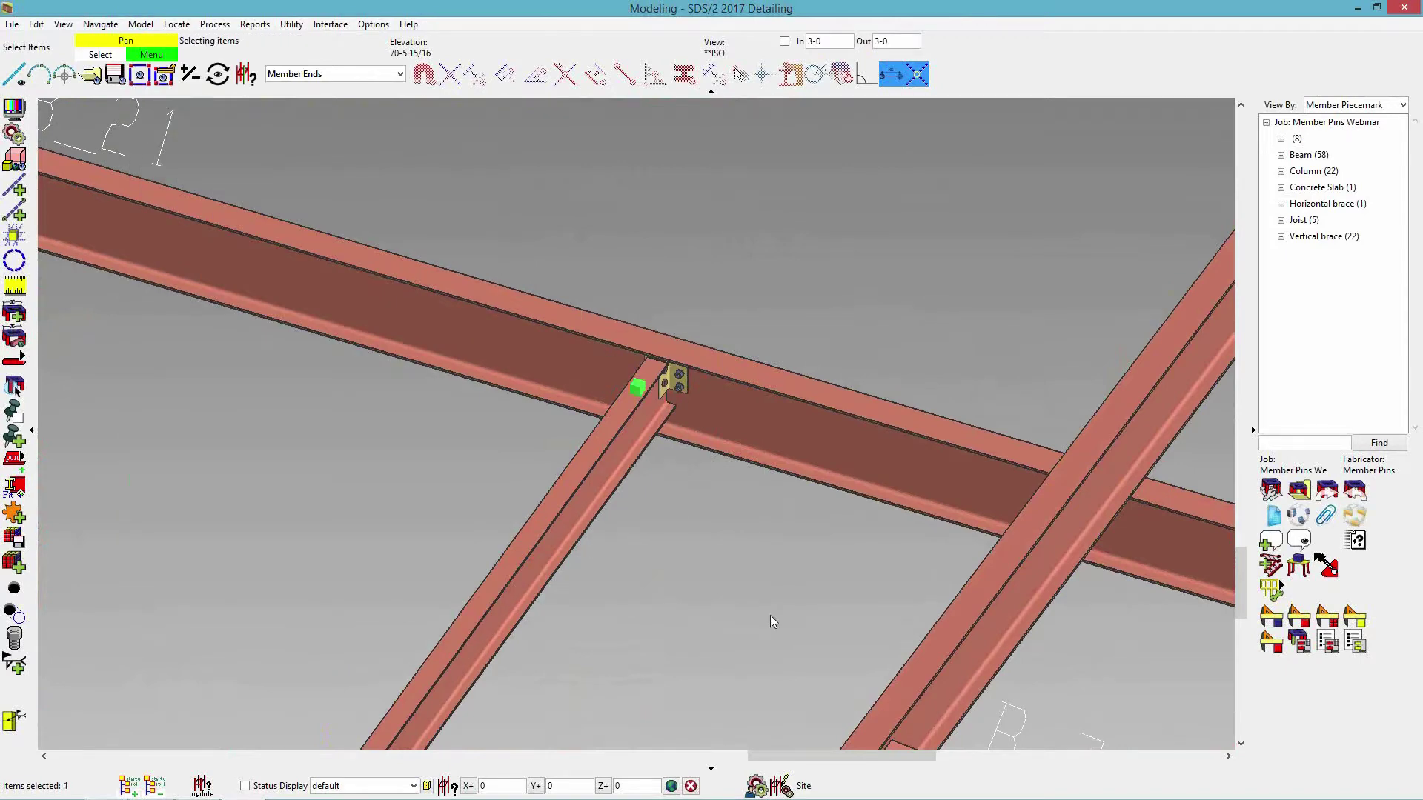
right_click(692, 292)
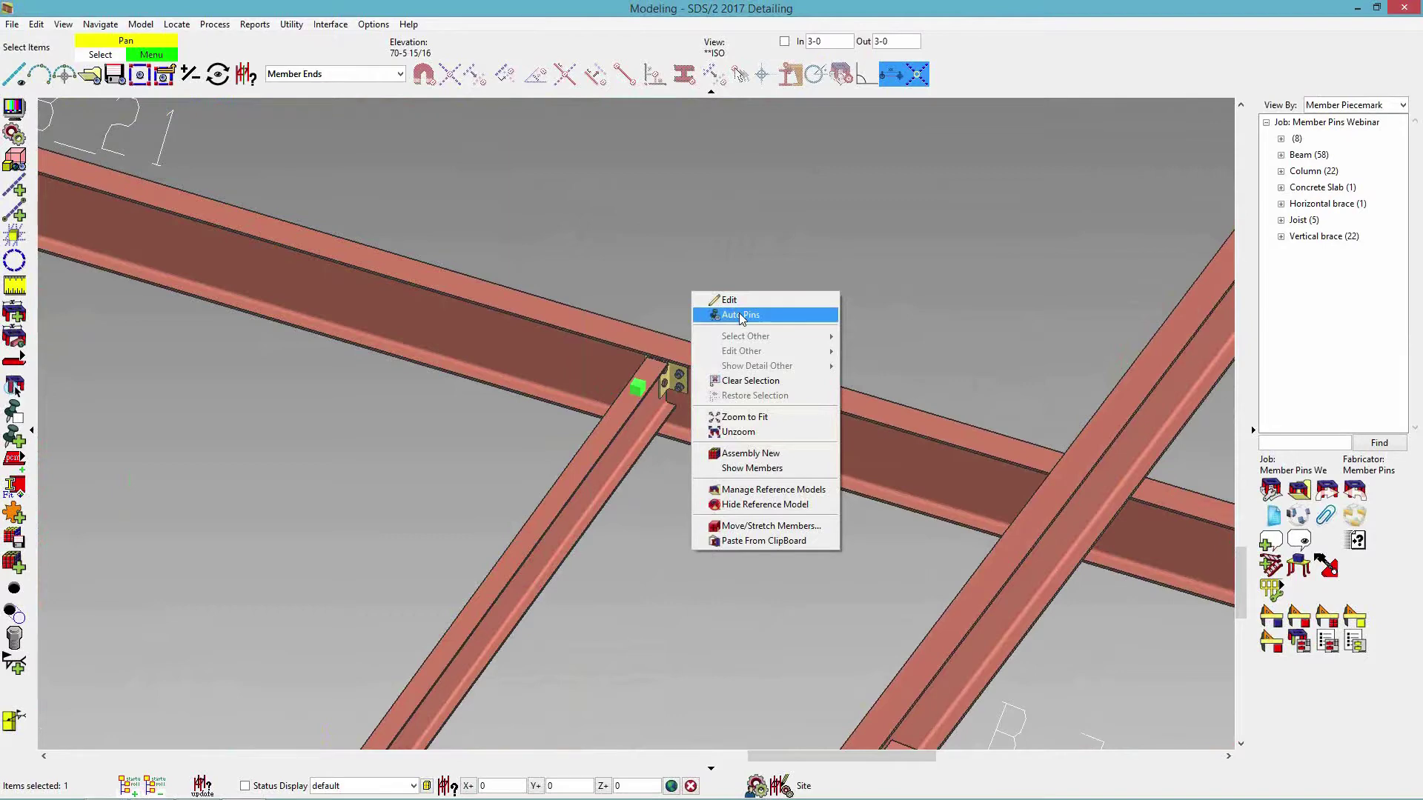
left_click(739, 314)
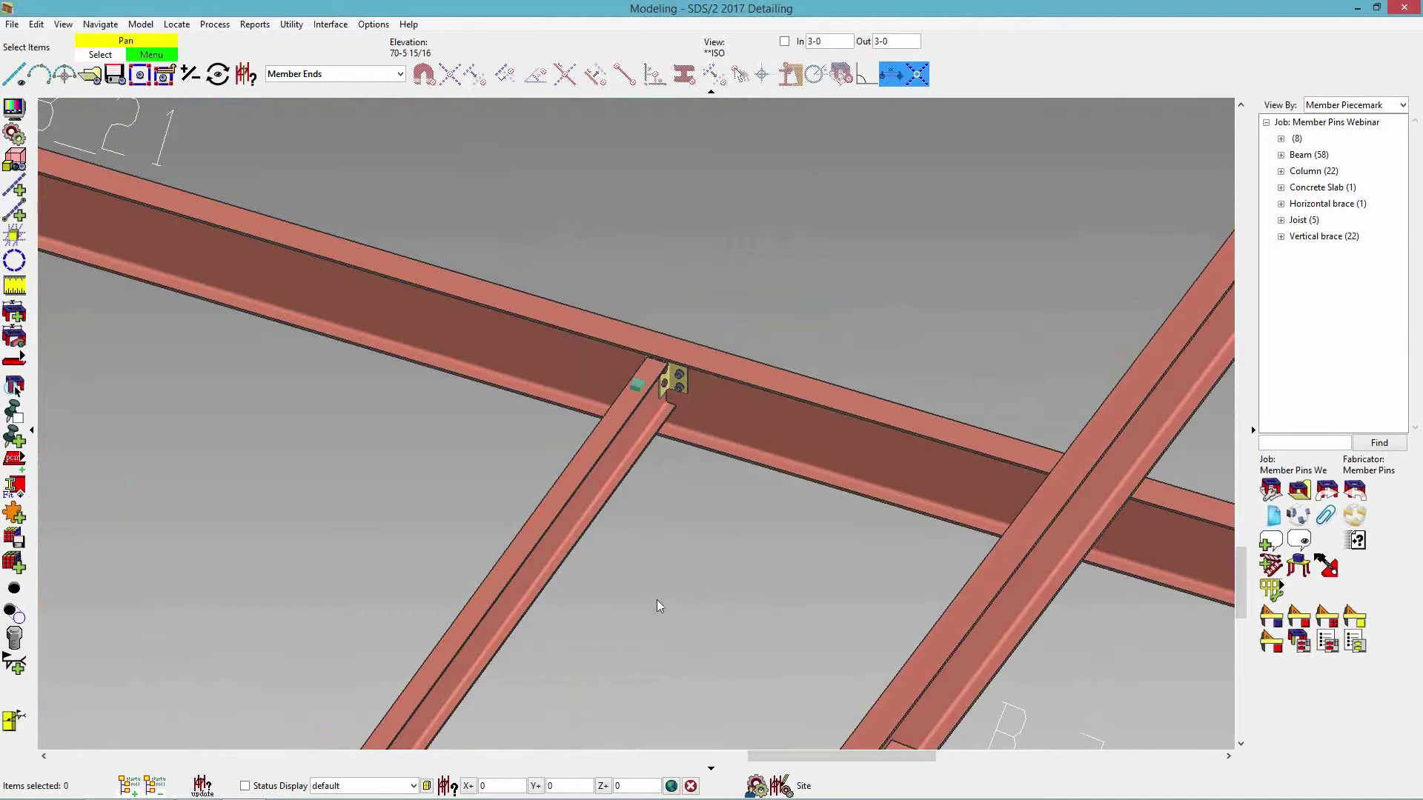
scroll(625, 389, "up", 3)
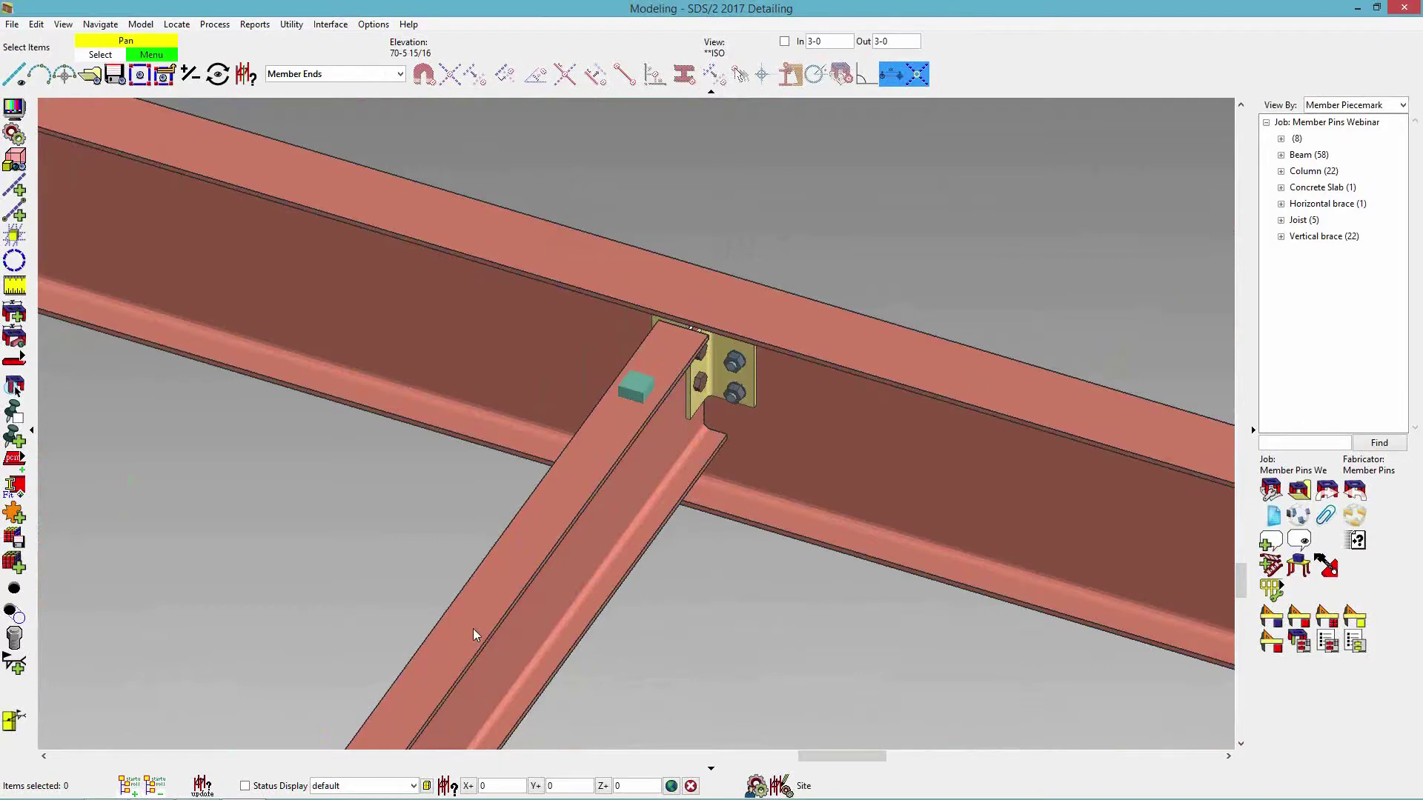
scroll(451, 613, "down", 3)
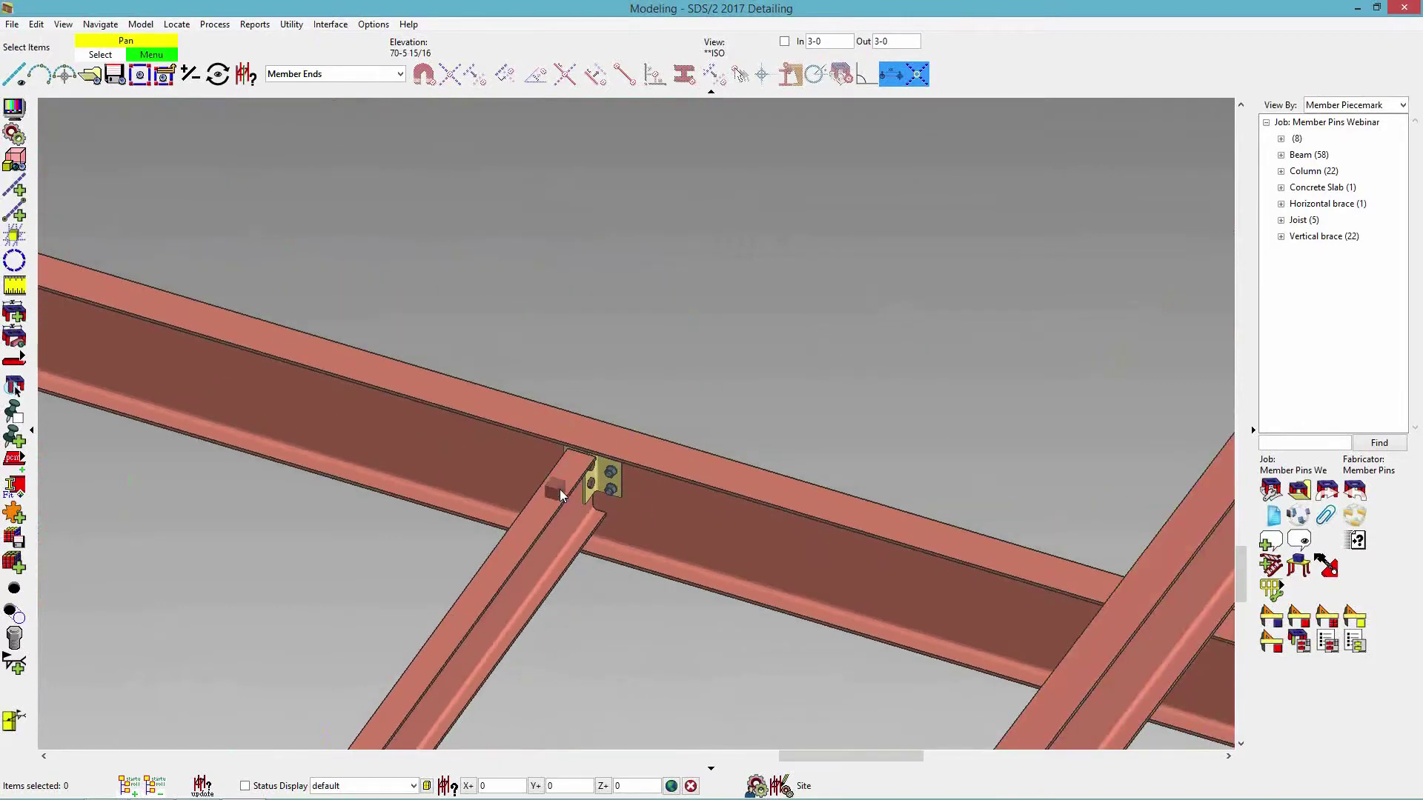
- Examine the pin settings of B_32's end at beam B_21, including its member plane and other member bindings
double_click(557, 491)
left_click_drag(469, 269, 1011, 187)
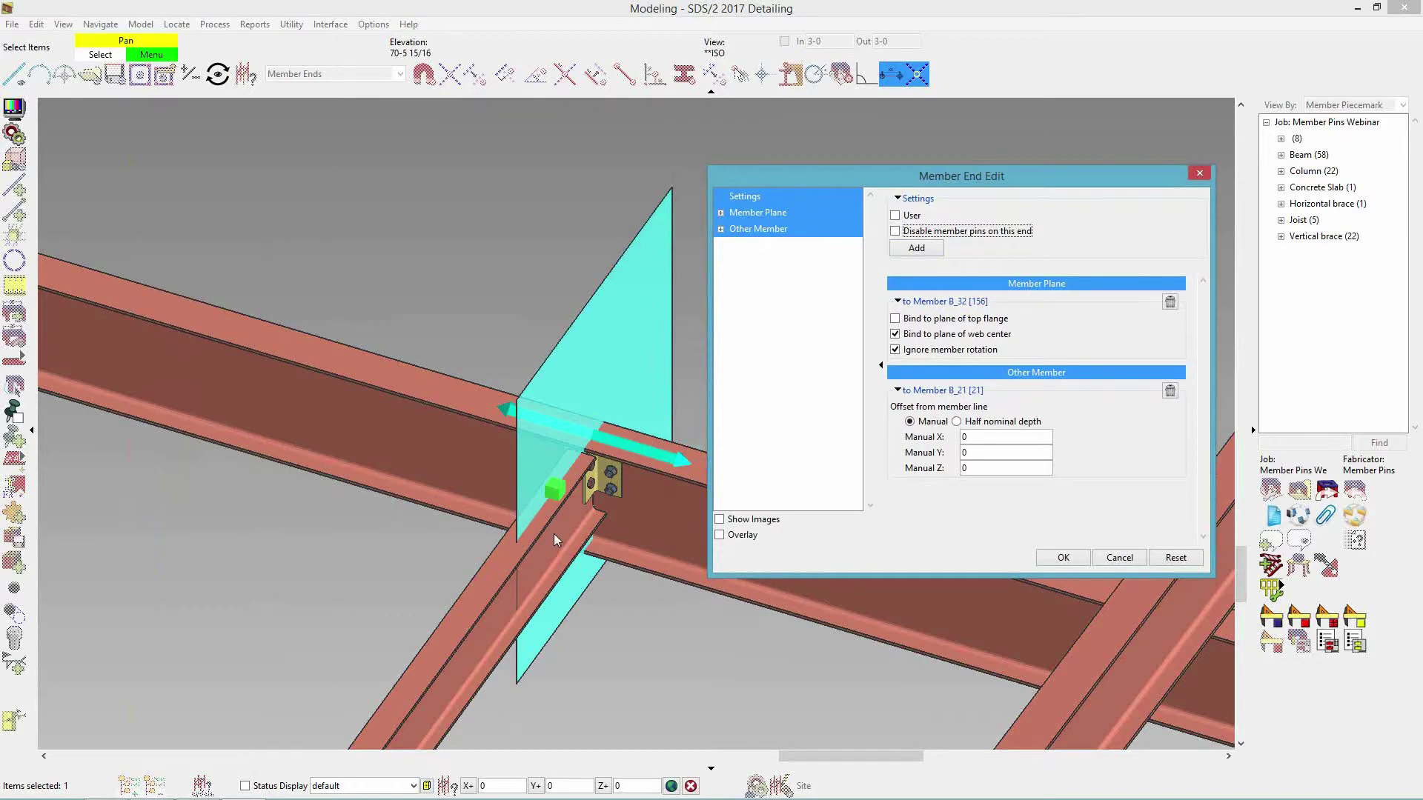
scroll(491, 606, "down", 5)
middle_click_drag(486, 608, 526, 428)
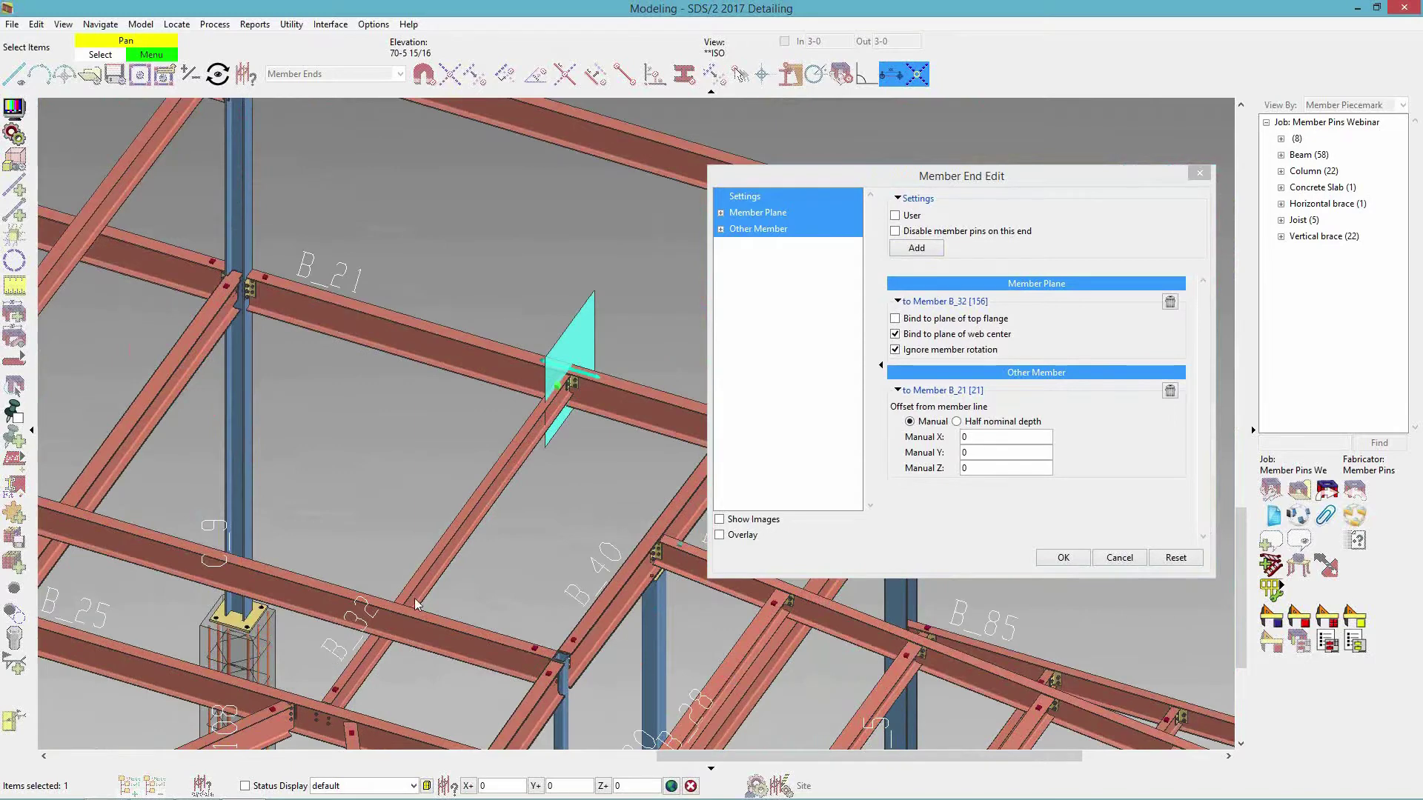
scroll(552, 364, "up", 3)
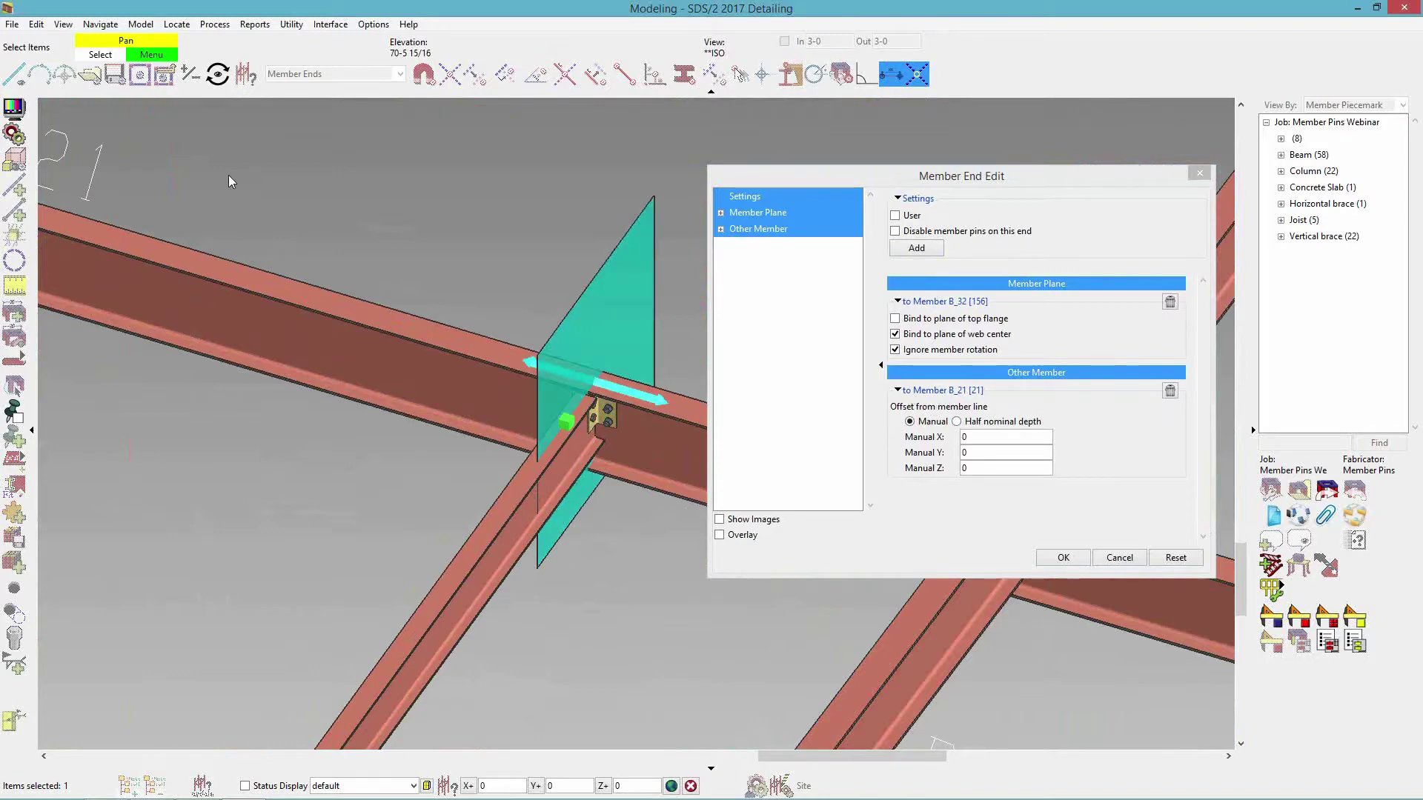
scroll(333, 374, "down", 3)
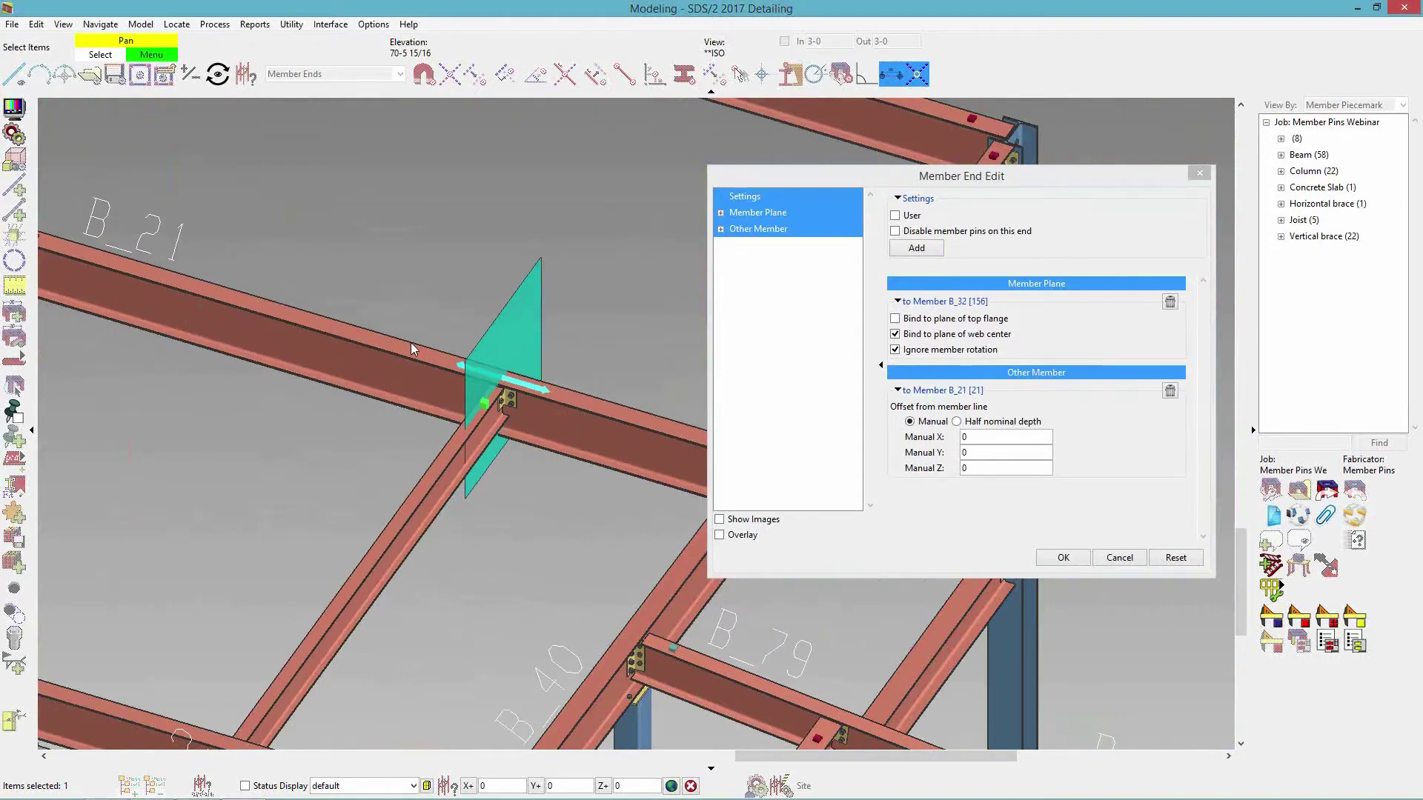
scroll(430, 348, "up", 2)
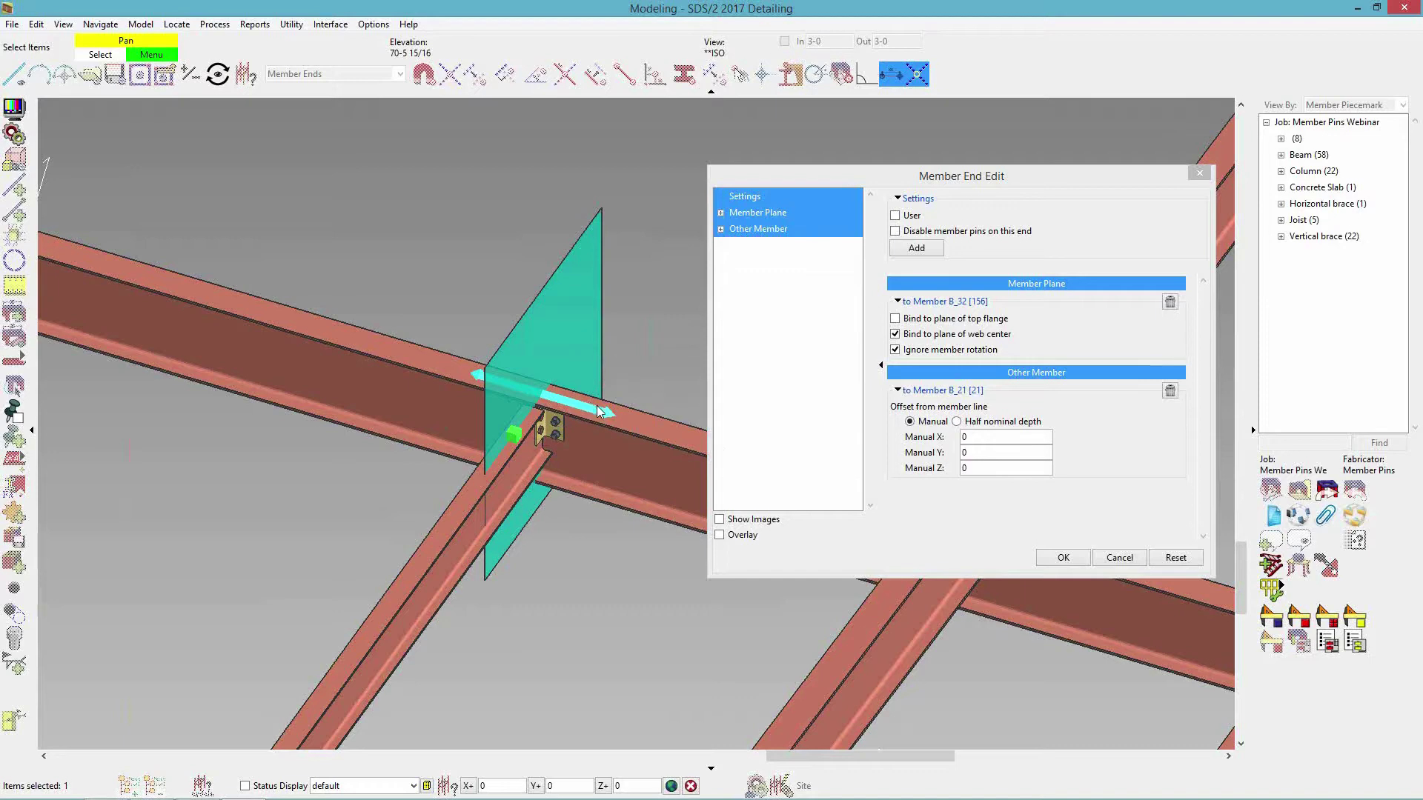
middle_click_drag(600, 412, 558, 459)
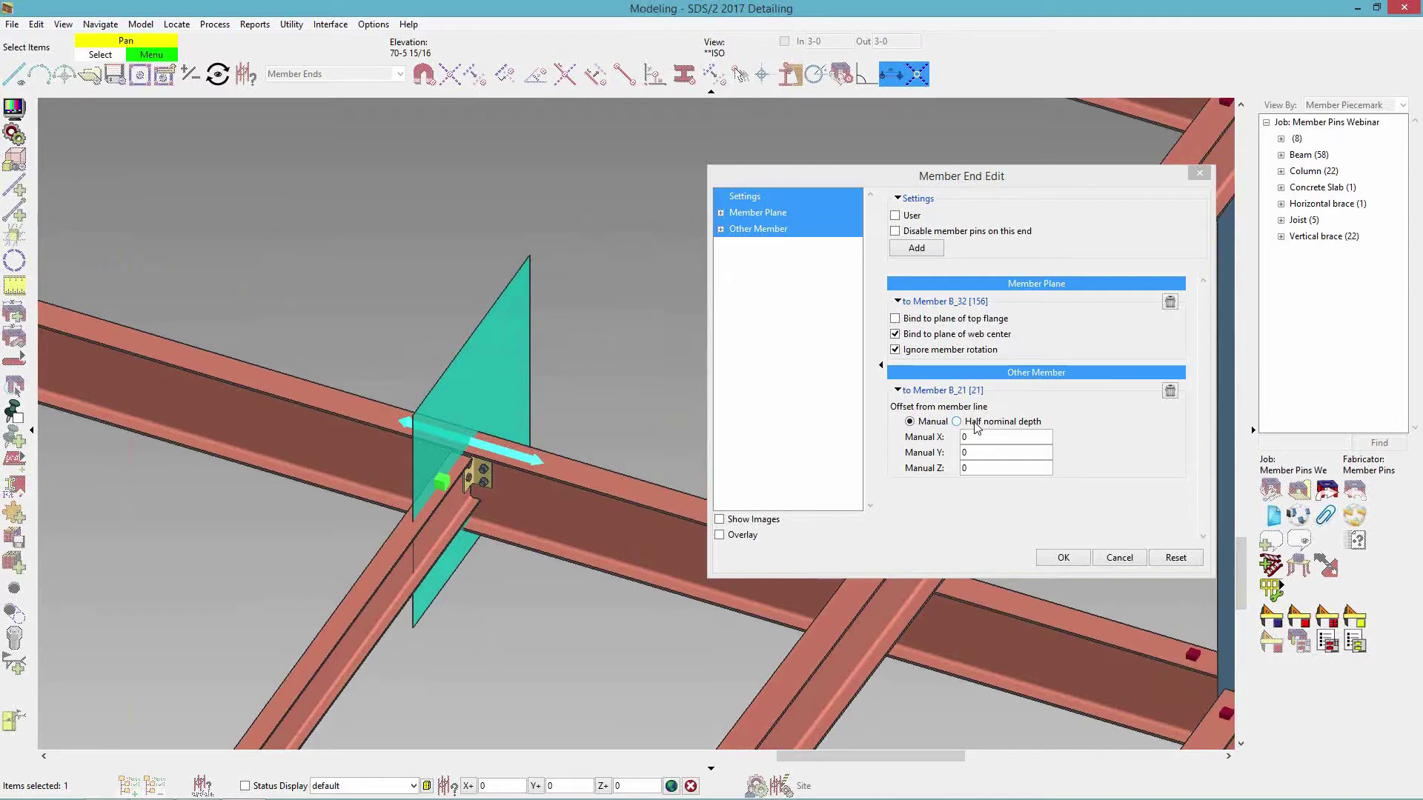
left_click(1053, 561)
- Switch the selection filter from member ends to Default
middle_click_drag(585, 658, 680, 601)
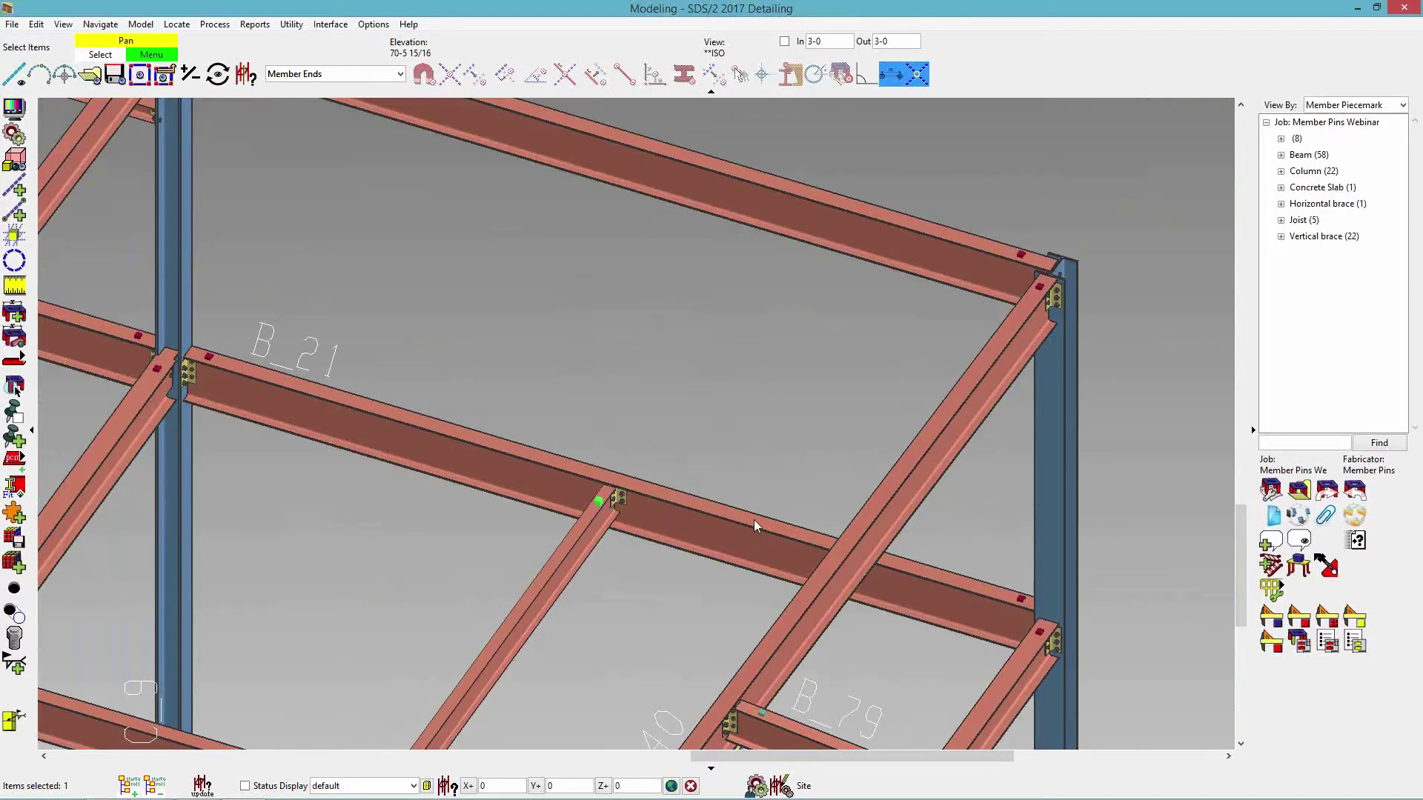
left_click(332, 74)
left_click(296, 86)
- Set the left end elevation of beam B_21 to 116-8
double_click(230, 410)
left_click(572, 370)
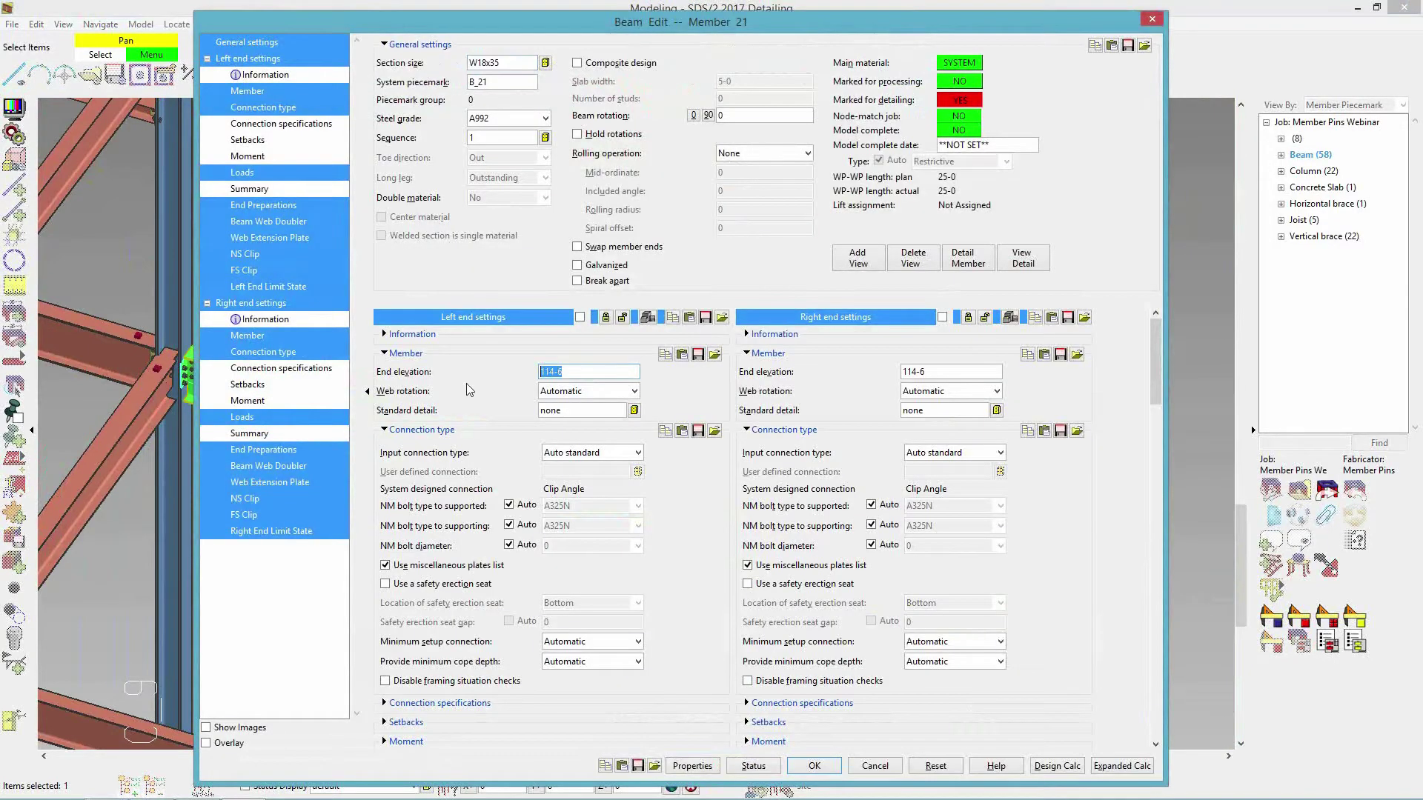
type("1168")
type("8")
left_click(810, 760)
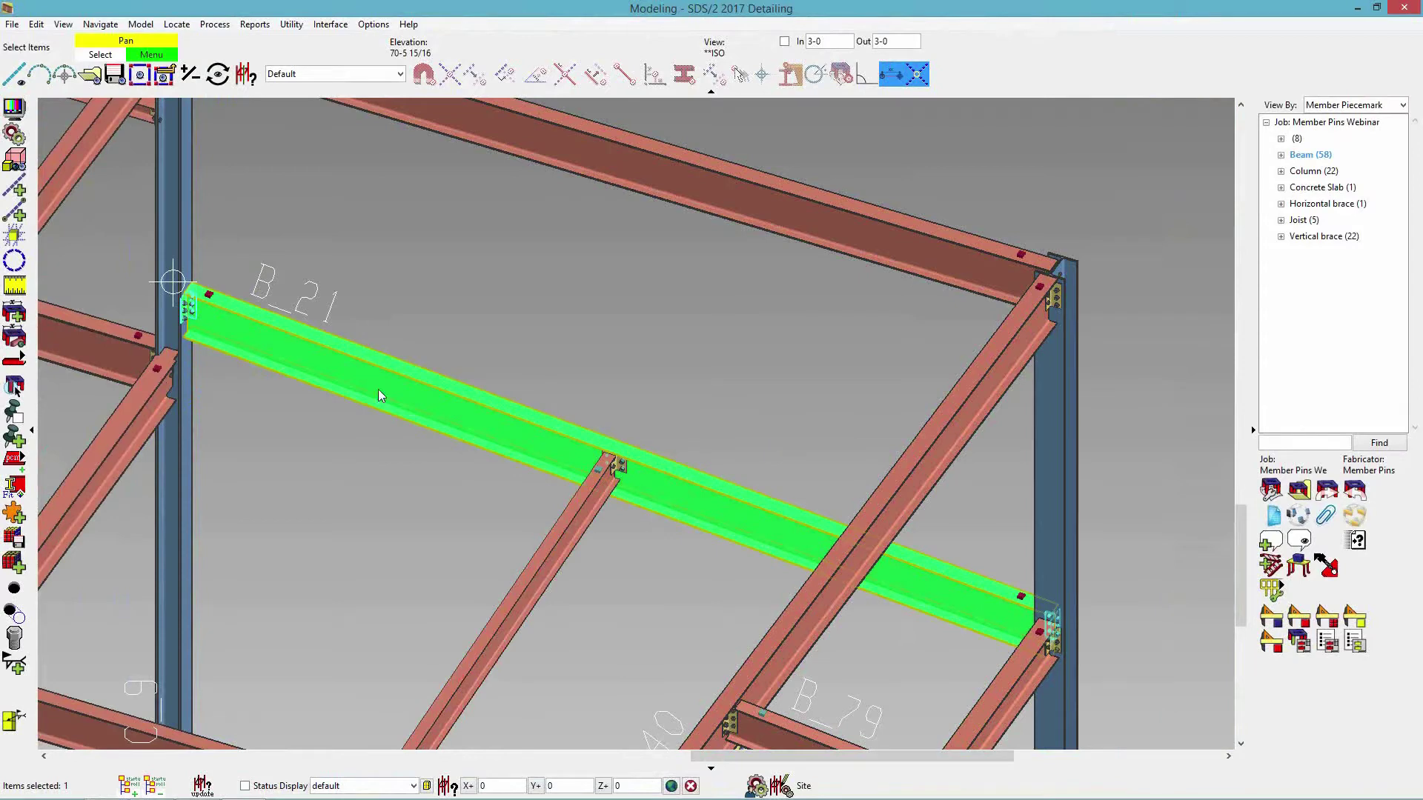
- Hide all members except beams B_21 and B_32 and open the SECOND FLOOR erection view
middle_click_drag(642, 535, 682, 522)
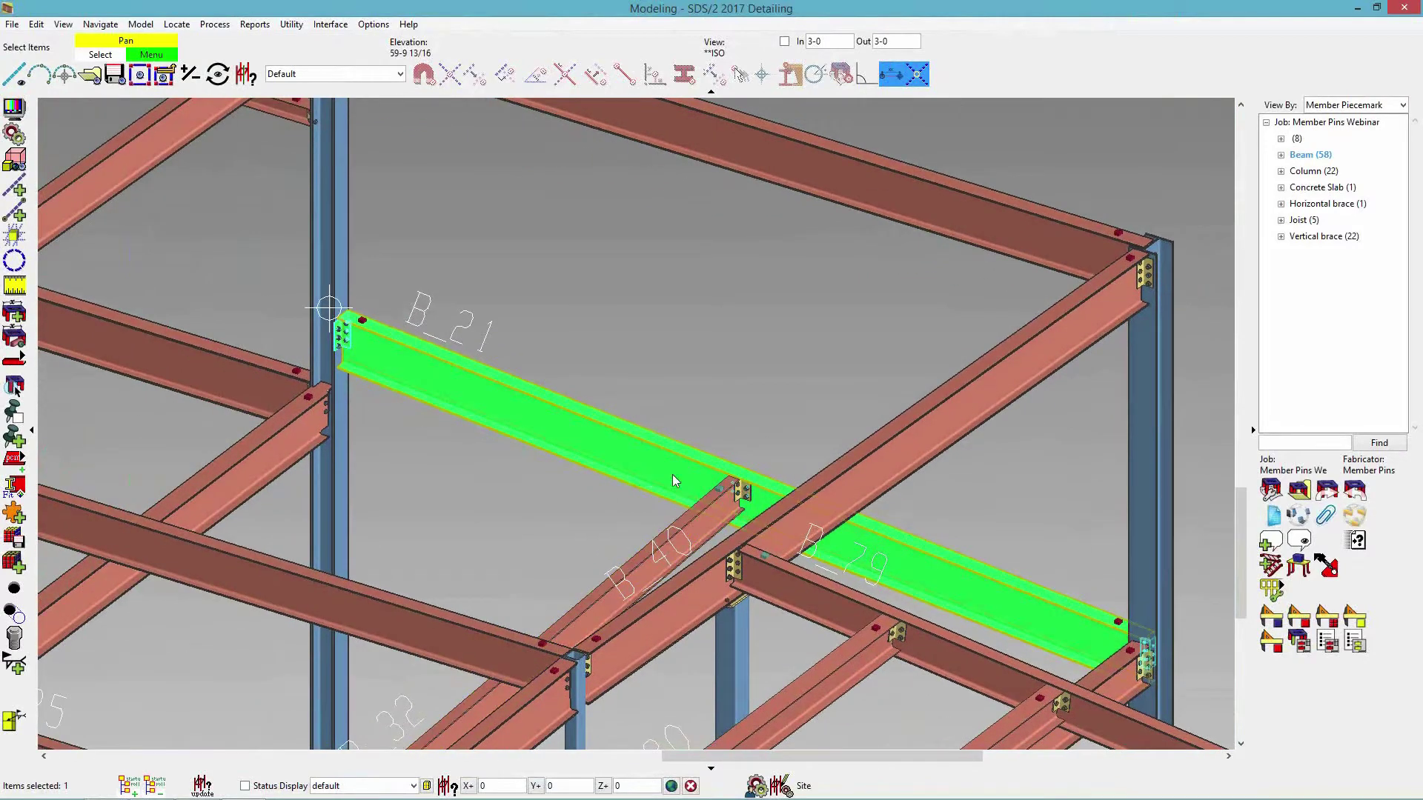
left_click(697, 523)
right_click(701, 380)
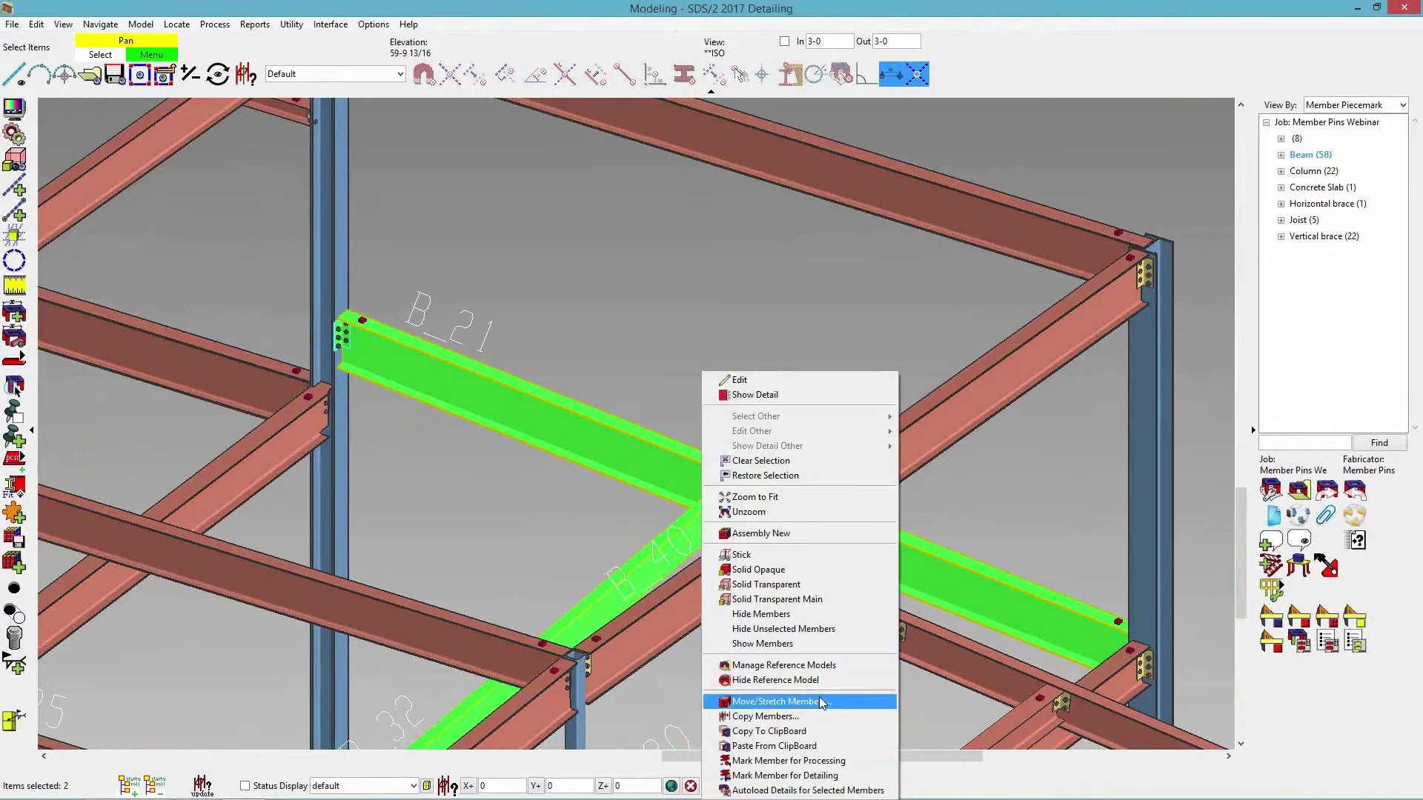
left_click(807, 630)
middle_click_drag(681, 544, 894, 470)
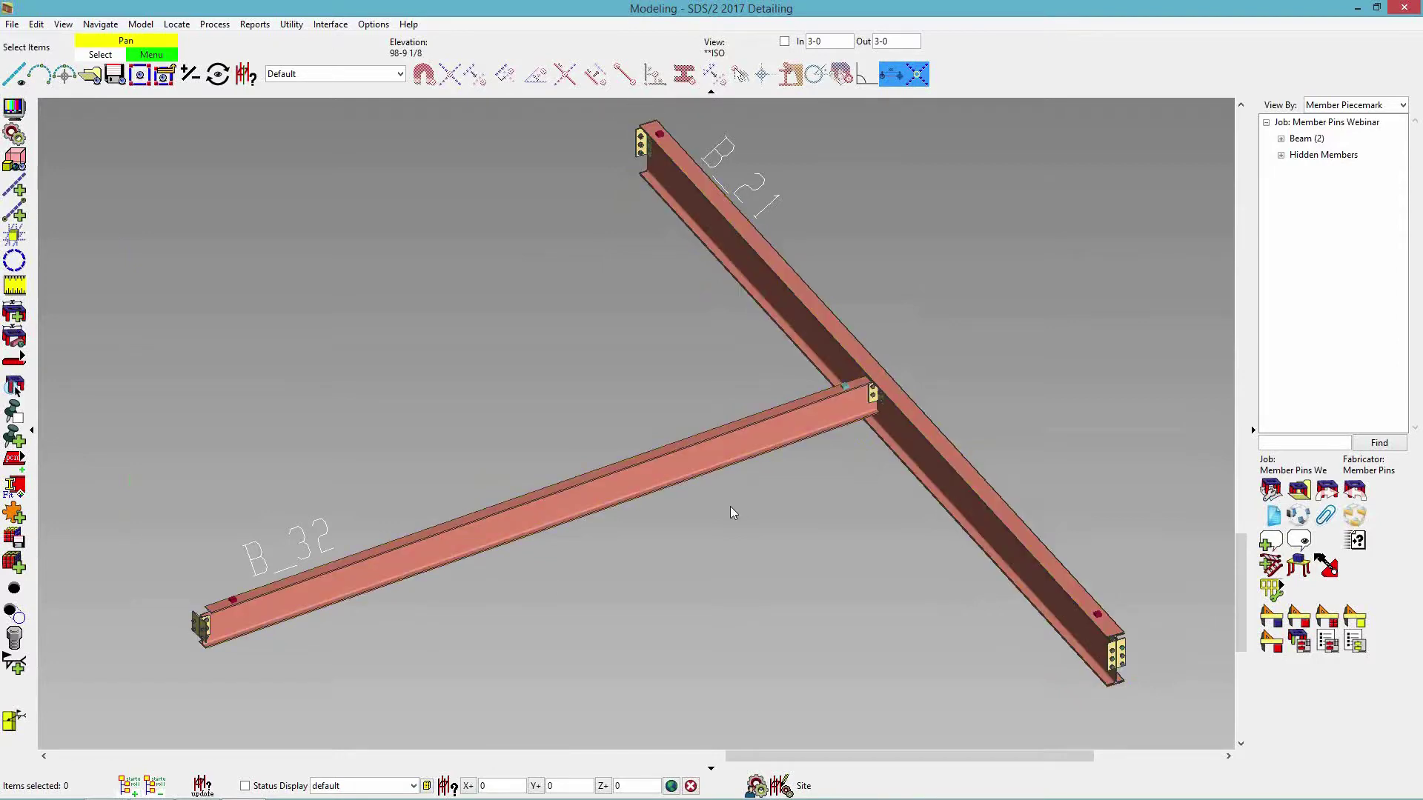
left_click(90, 74)
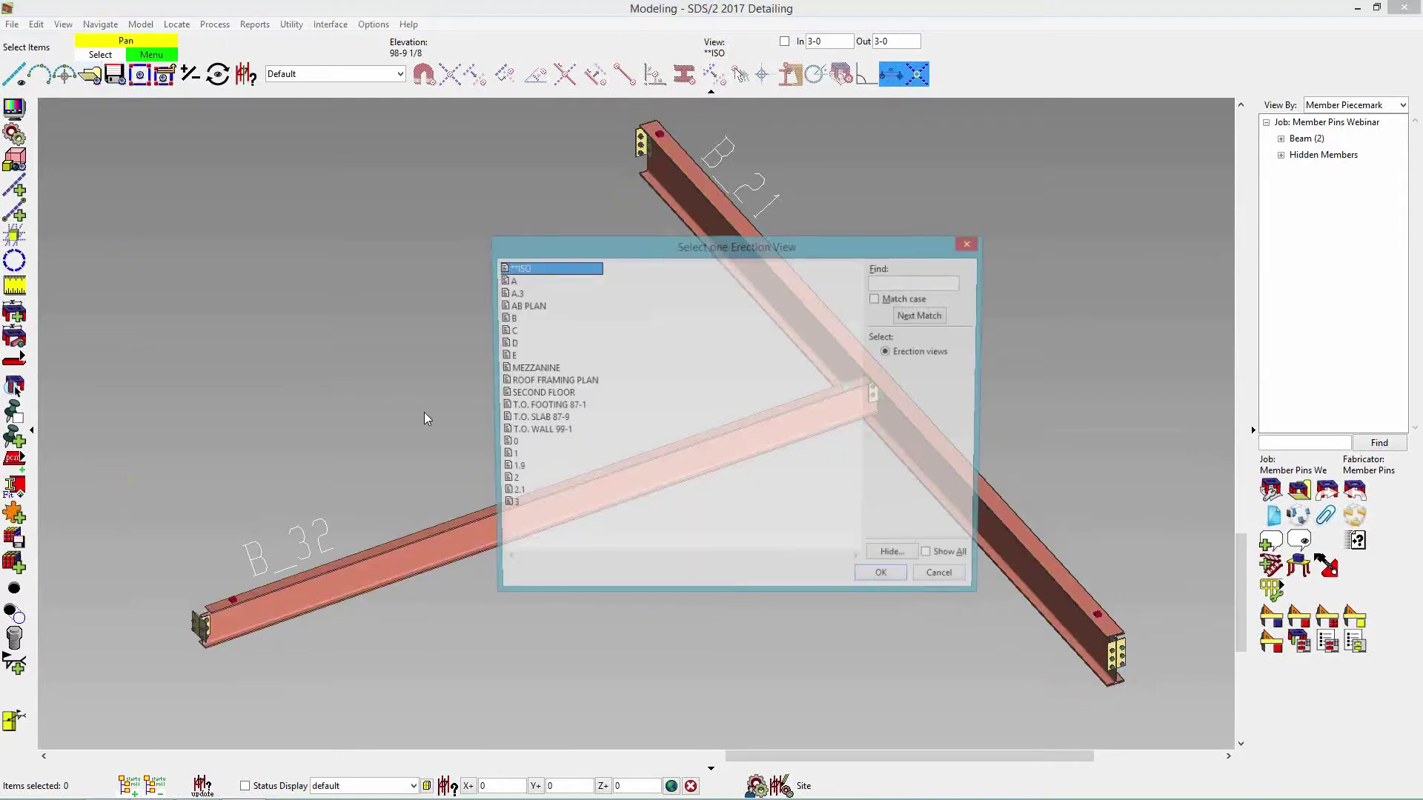
double_click(535, 398)
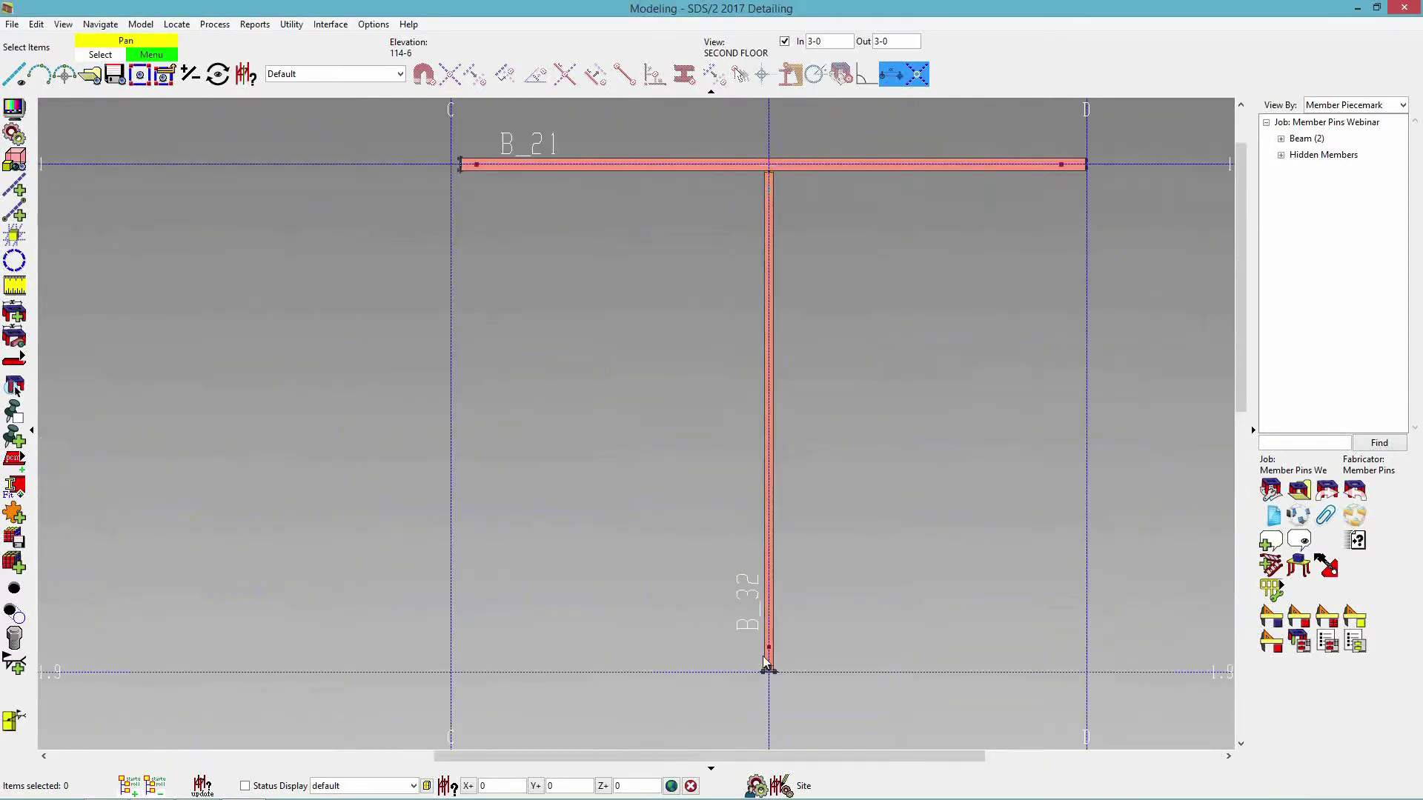
- Set the left end elevation of beam B_21 back to 114-6
double_click(500, 167)
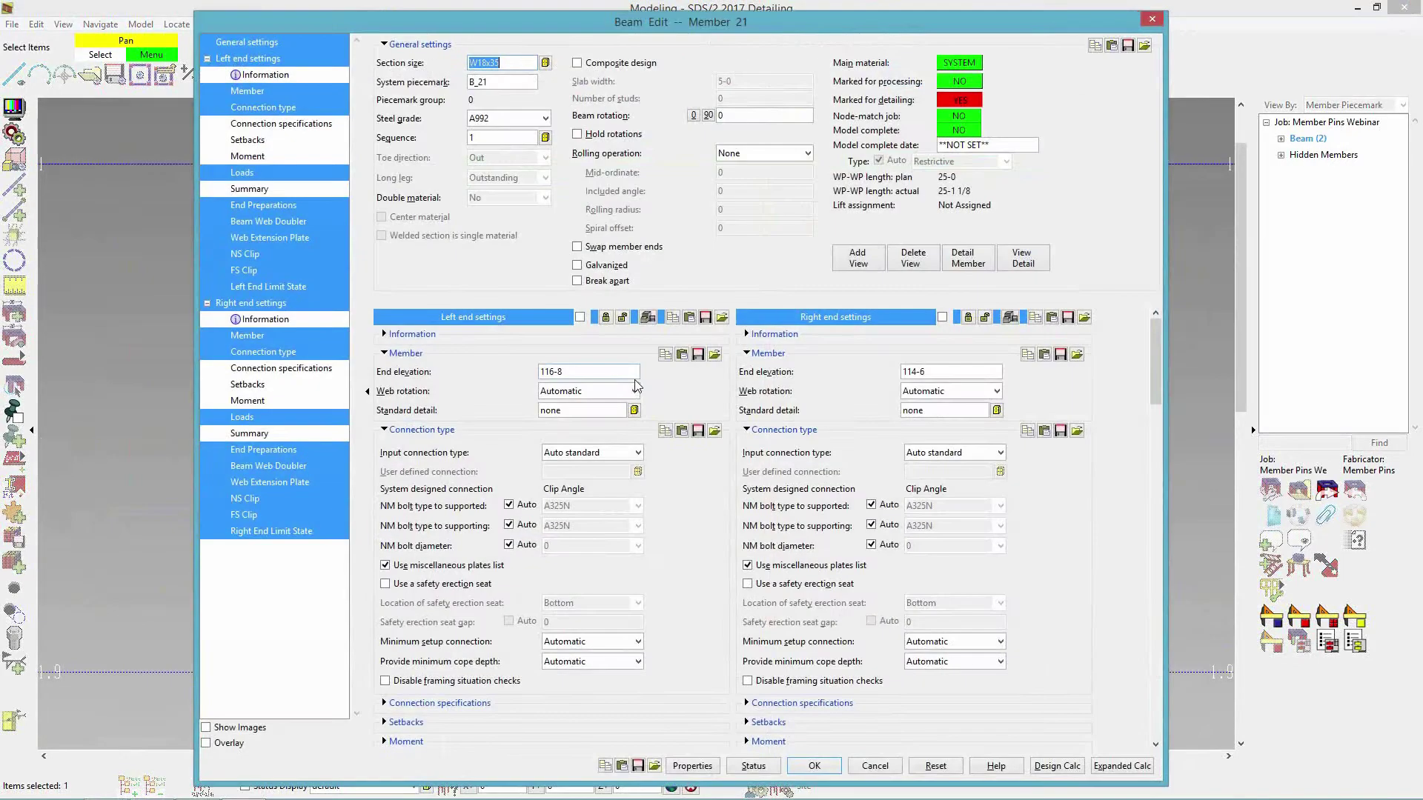
left_click(604, 371)
type("114-6")
key("Return")
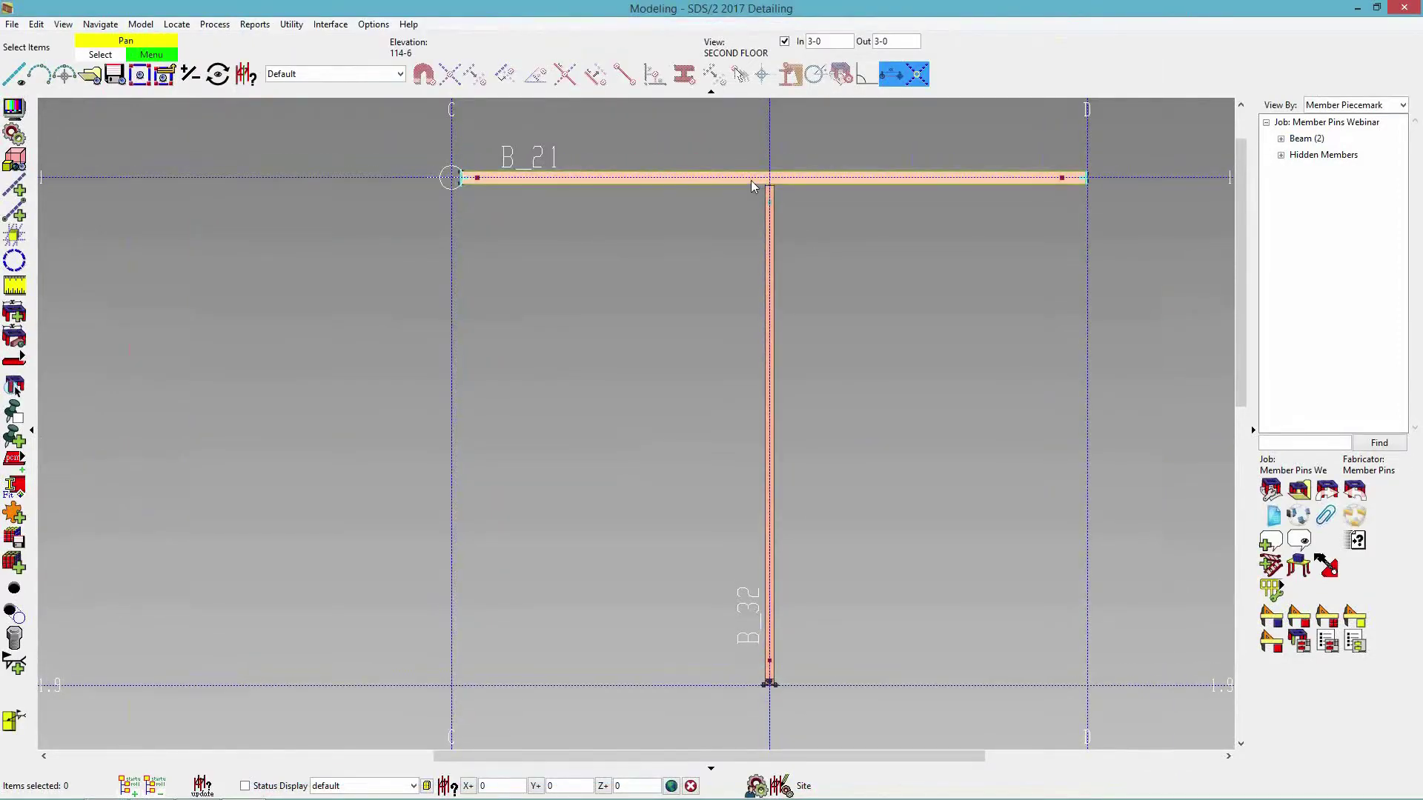
- Delete the member plane pin to B_32 from the settings of B_32's end at beam B_21
scroll(756, 183, "up", 3)
left_click(775, 217)
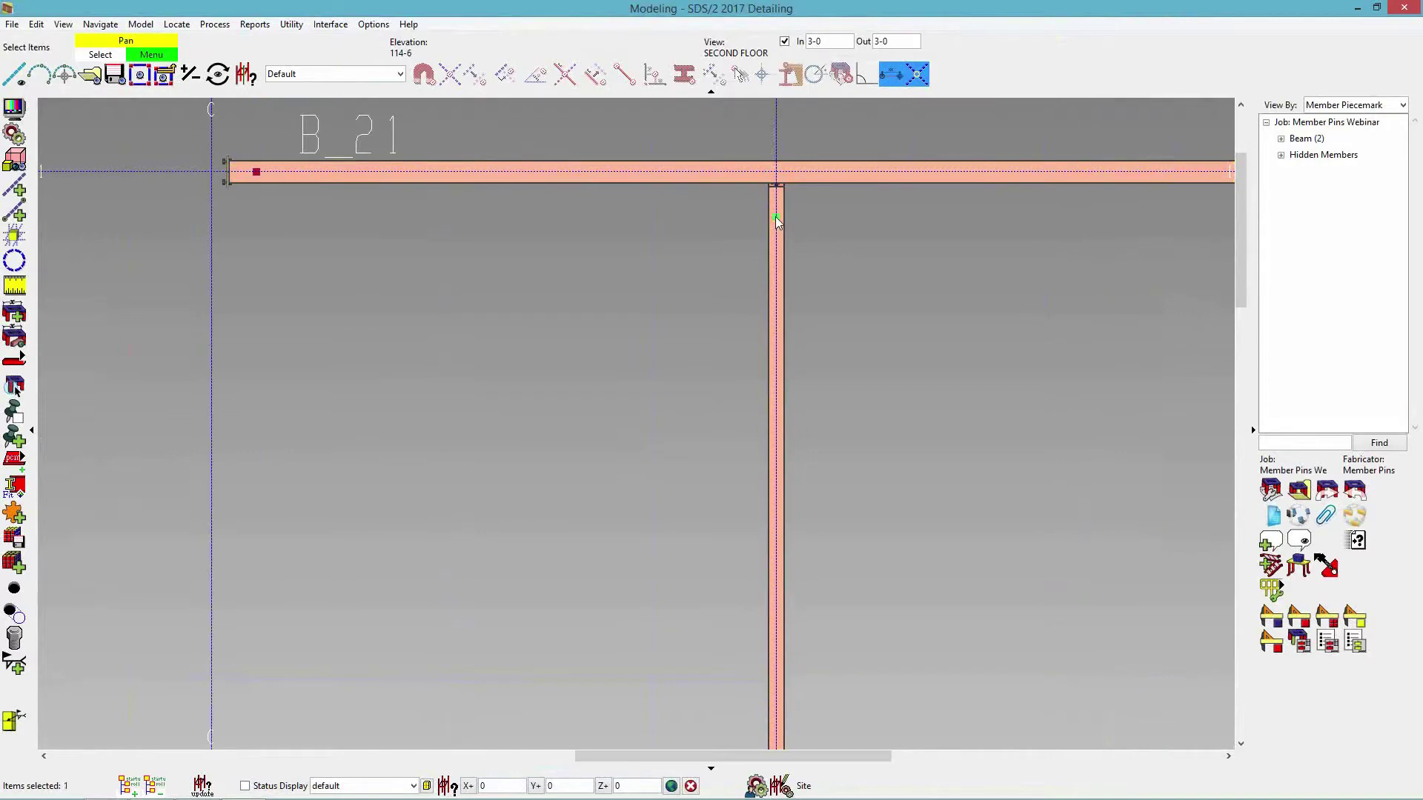
double_click(776, 216)
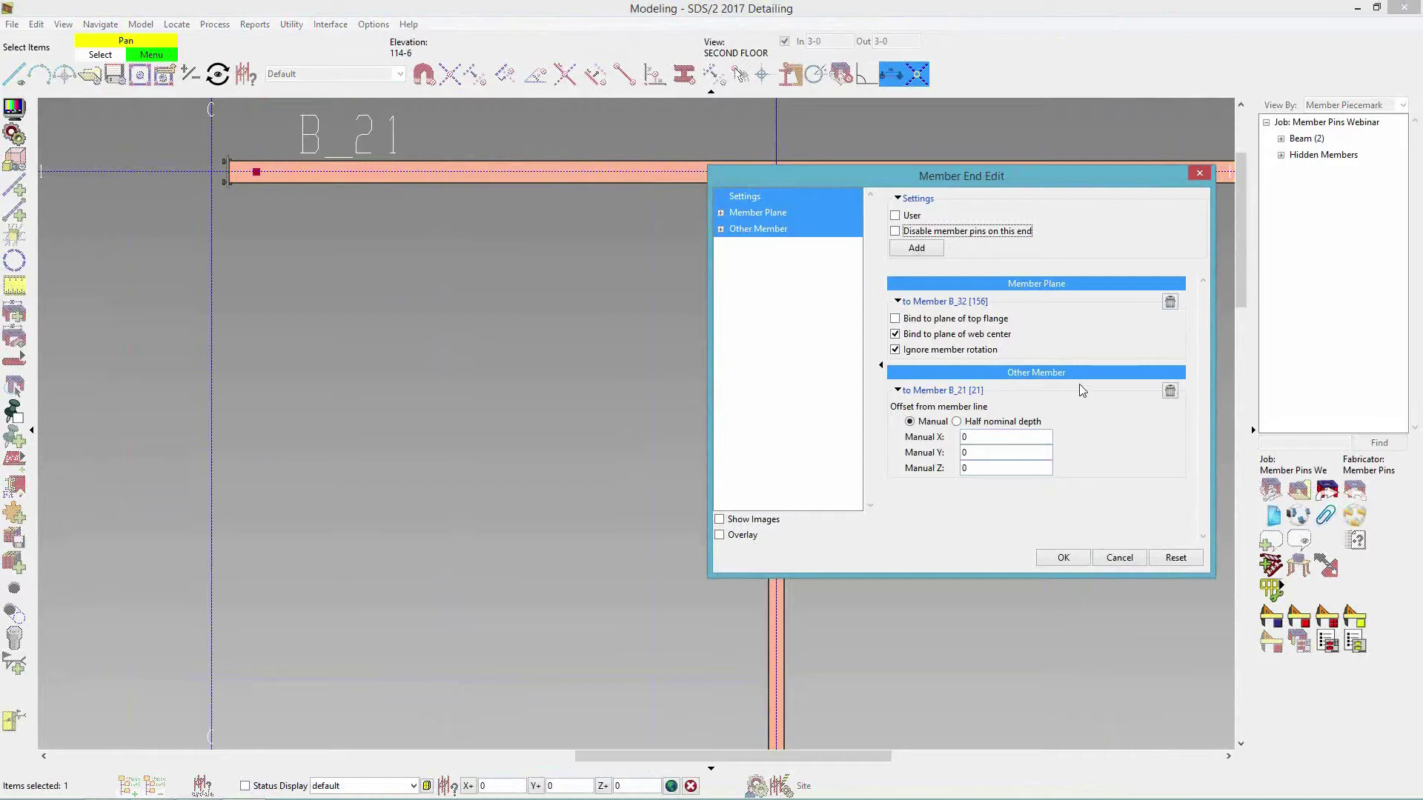
left_click(1170, 301)
left_click(1064, 558)
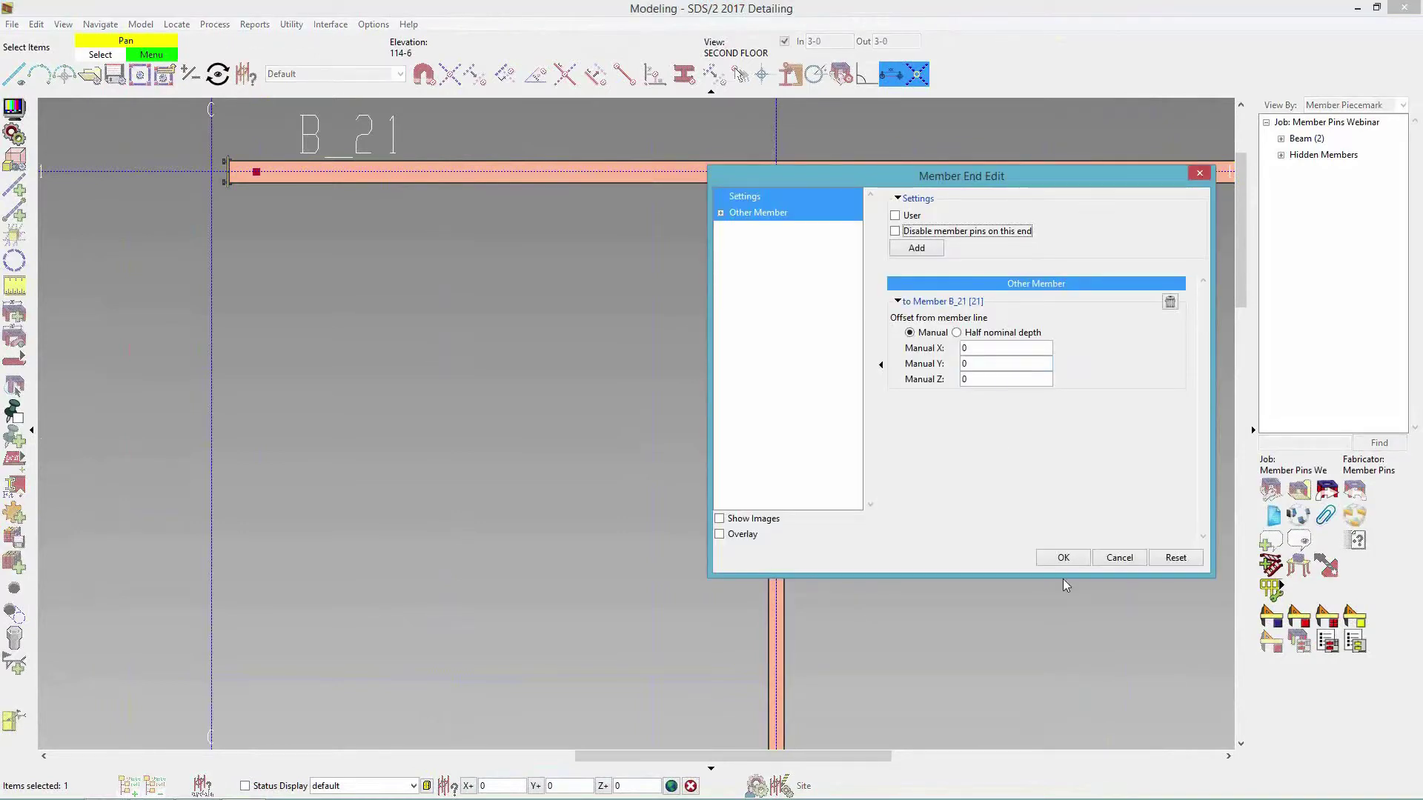
left_click(1063, 558)
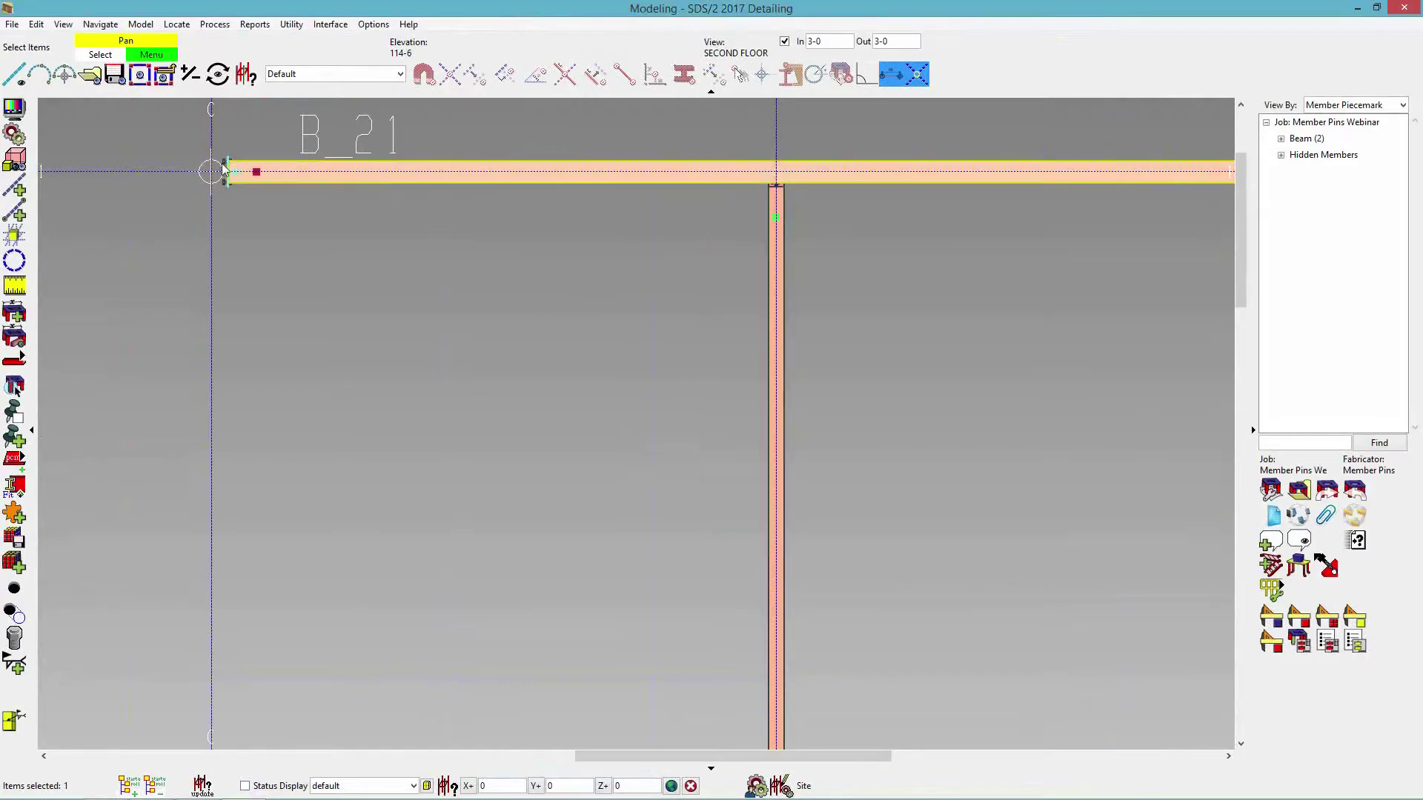
- Set beam B_21's left end elevation to 116-8 and inspect how the end of B_32 follows it
double_click(283, 171)
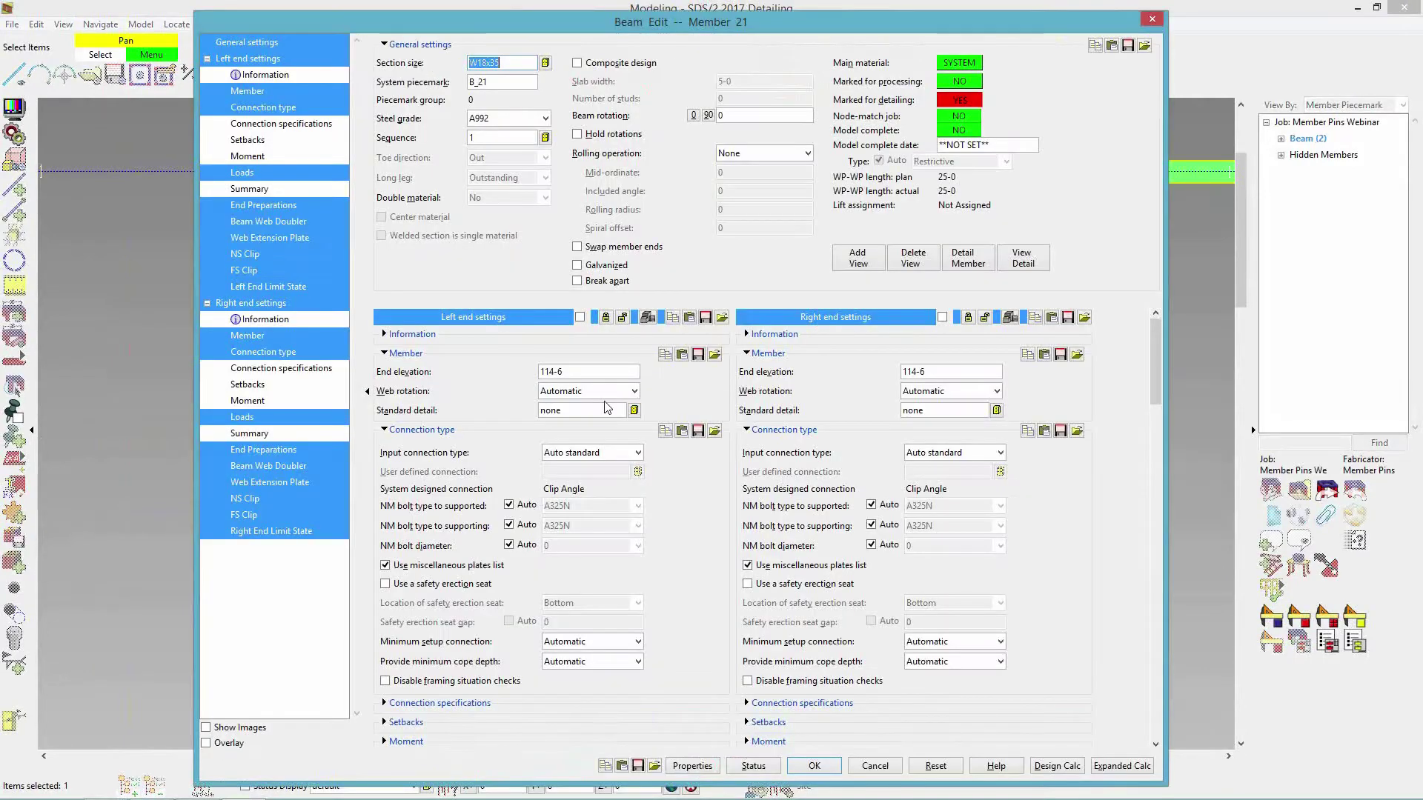
left_click(563, 372)
type("116-8")
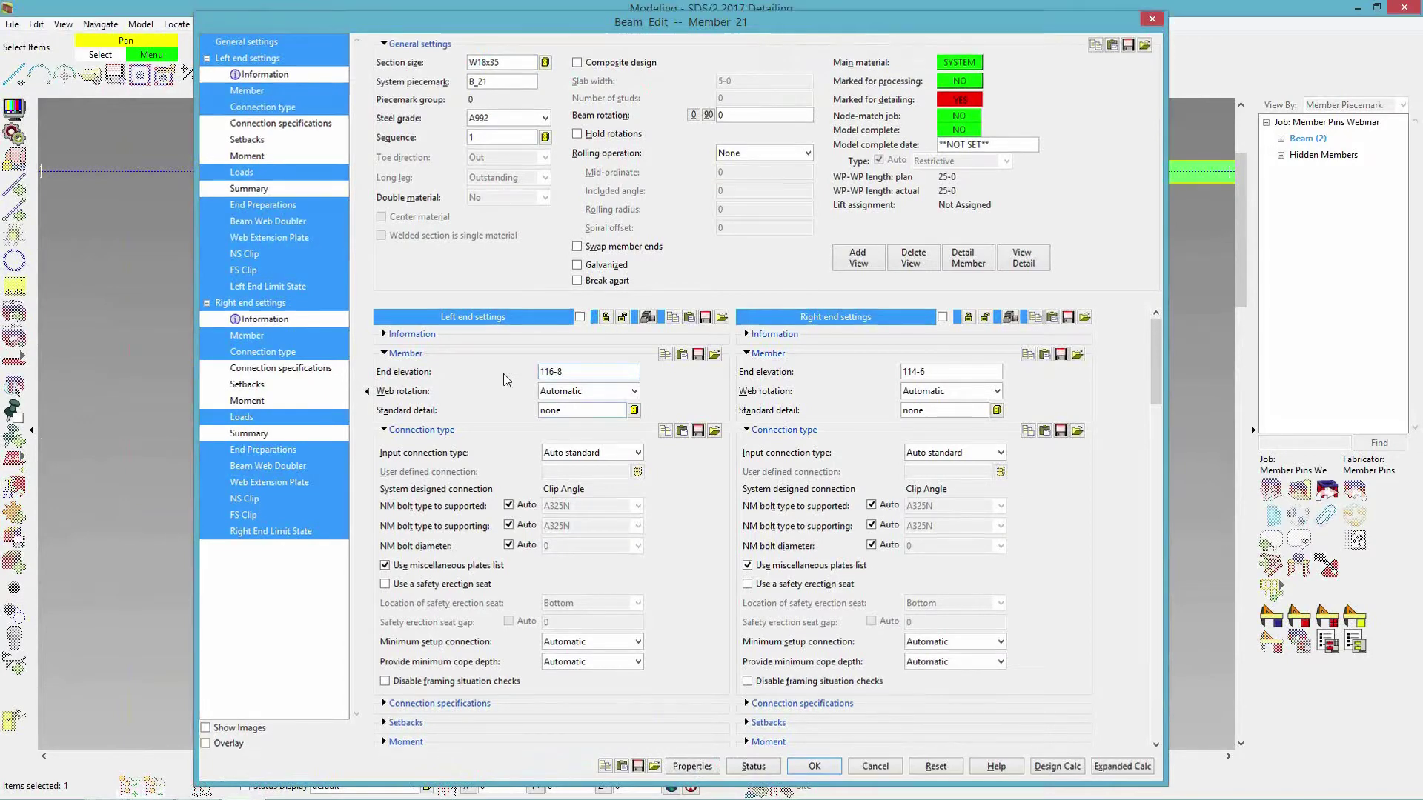
key("Return")
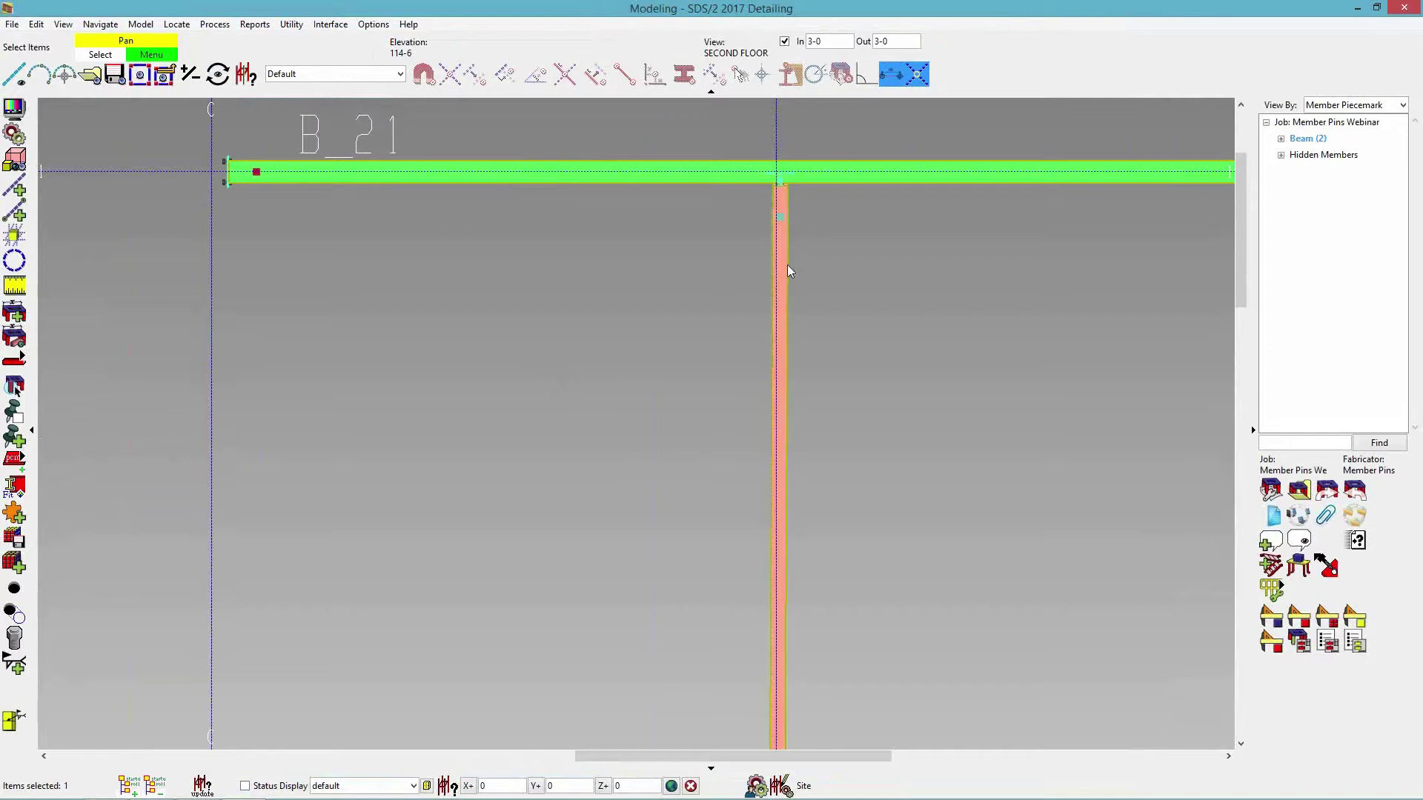
mouse_move(779, 300)
middle_mouse_down()
mouse_move(785, 277)
mouse_move(746, 229)
mouse_move(717, 137)
middle_mouse_up()
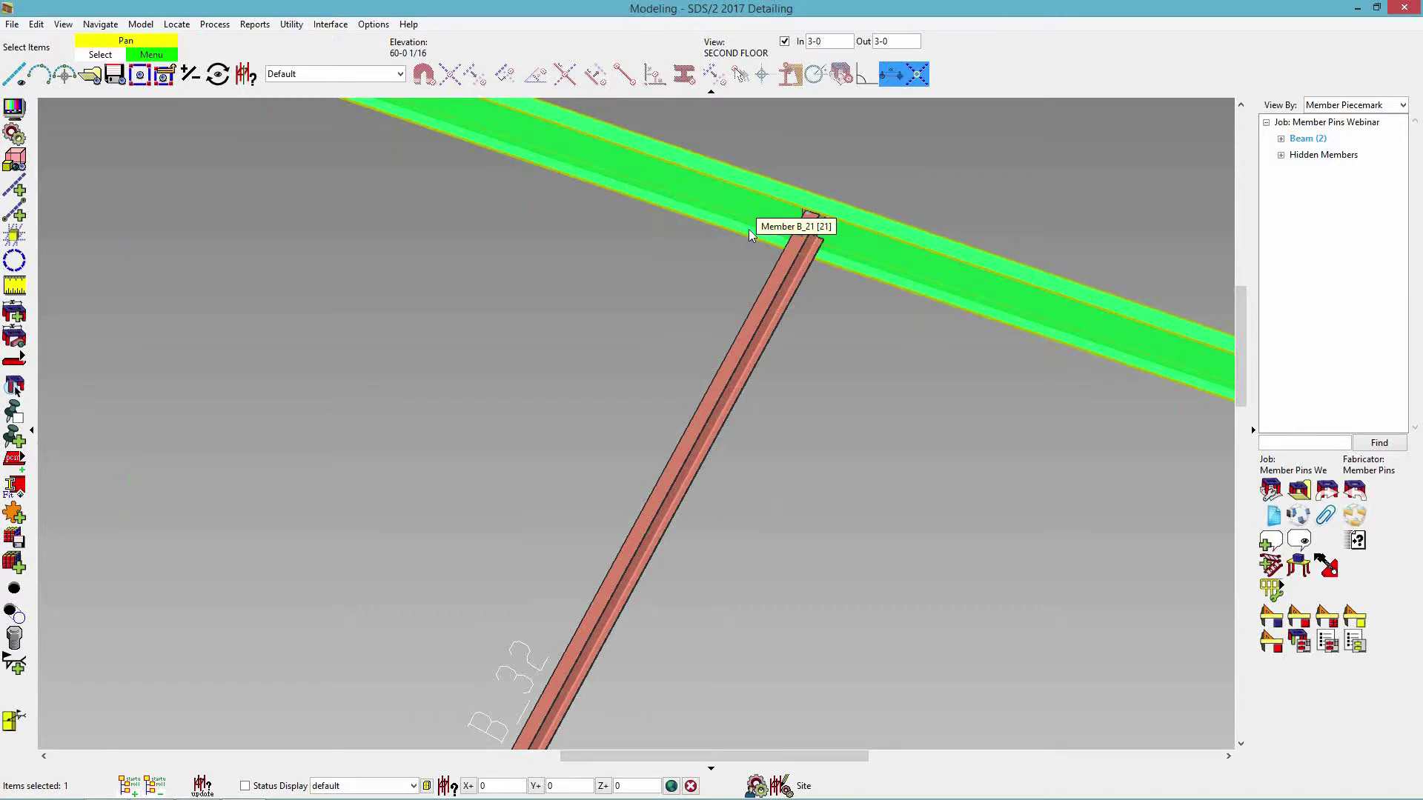
- Stretch B_32's end at beam B_21 onto the intersection of the vertical construction line with B_21's centre line
key("F2")
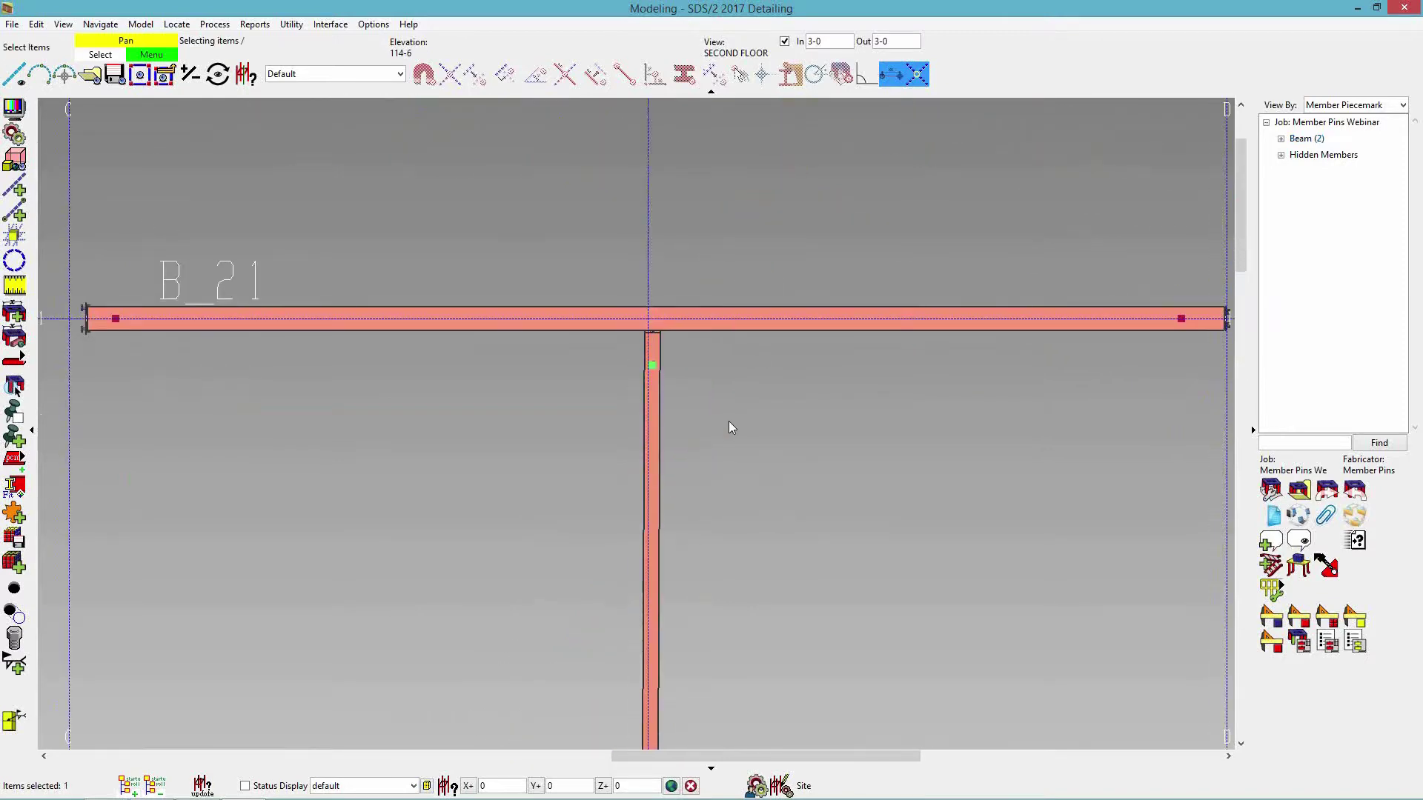
right_click(735, 376)
left_click(804, 612)
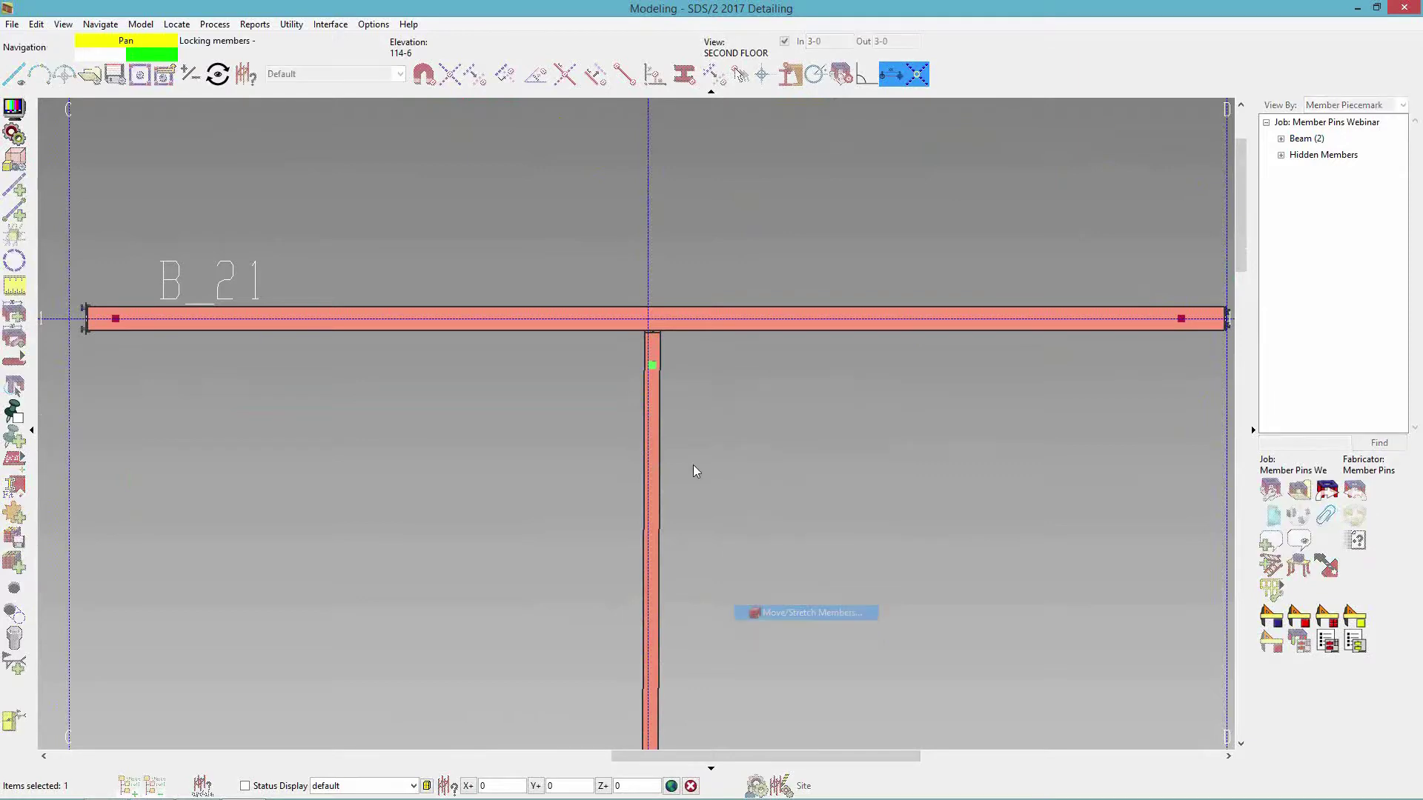
scroll(647, 331, "up", 3)
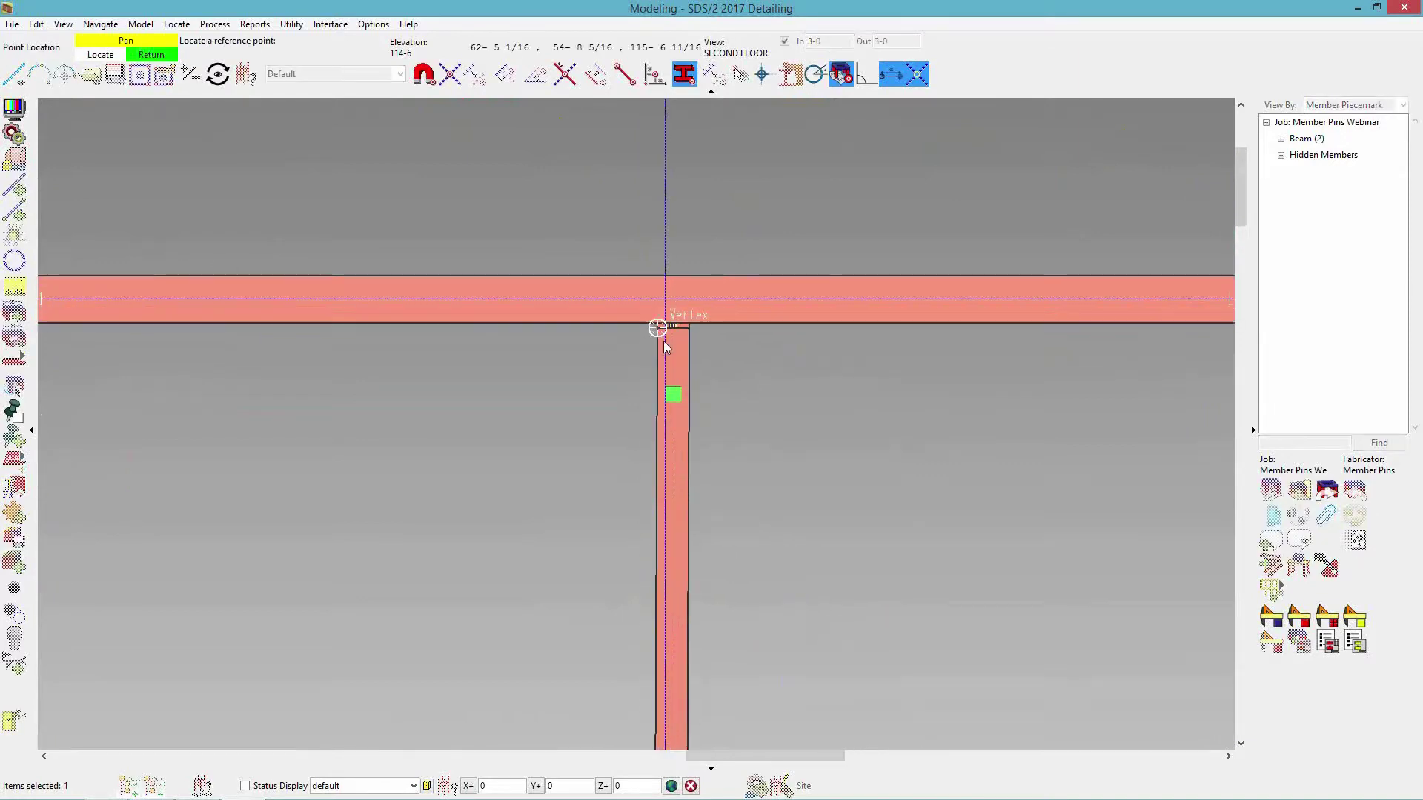
left_click(674, 300)
left_click(665, 77)
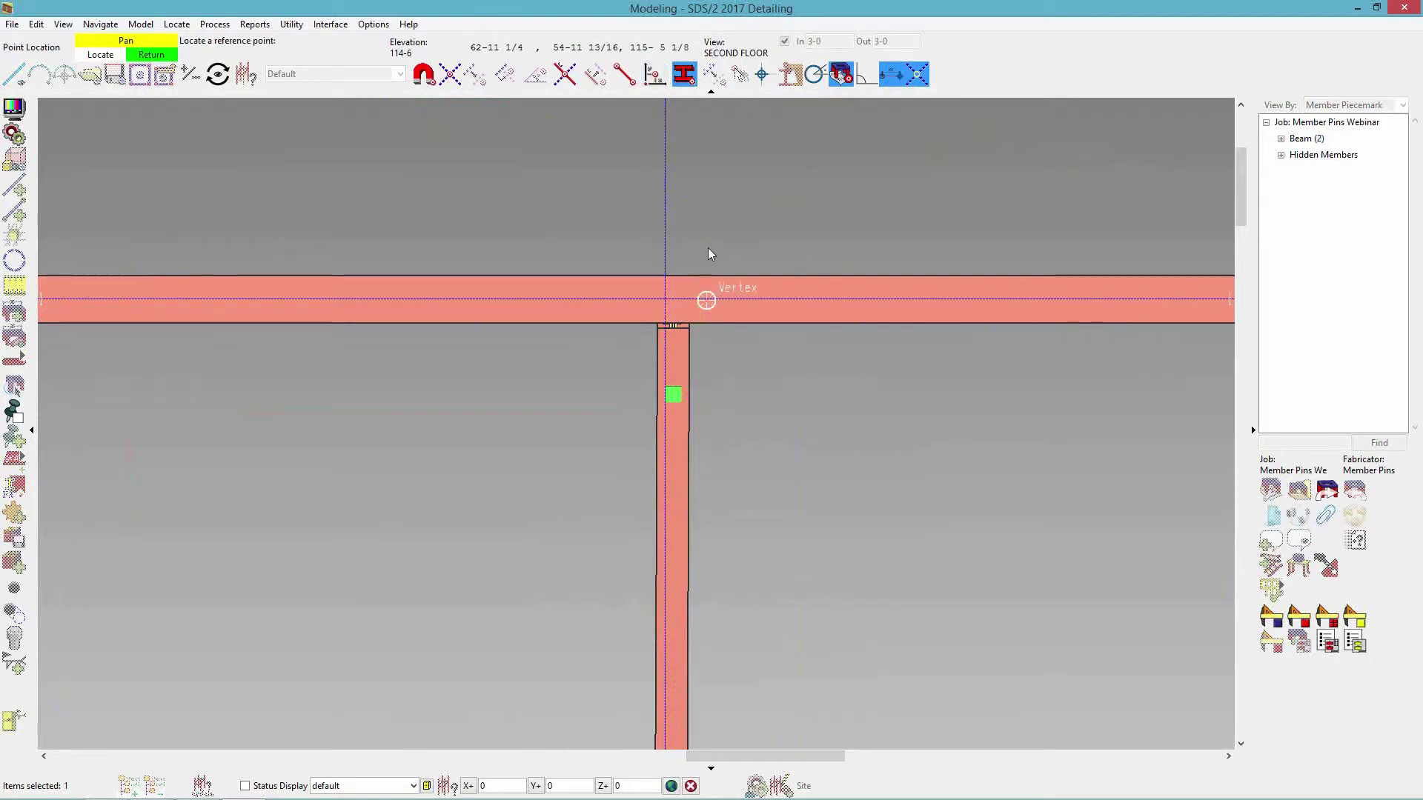
key("i")
left_click(664, 303)
left_click(665, 302)
scroll(667, 303, "up", 5)
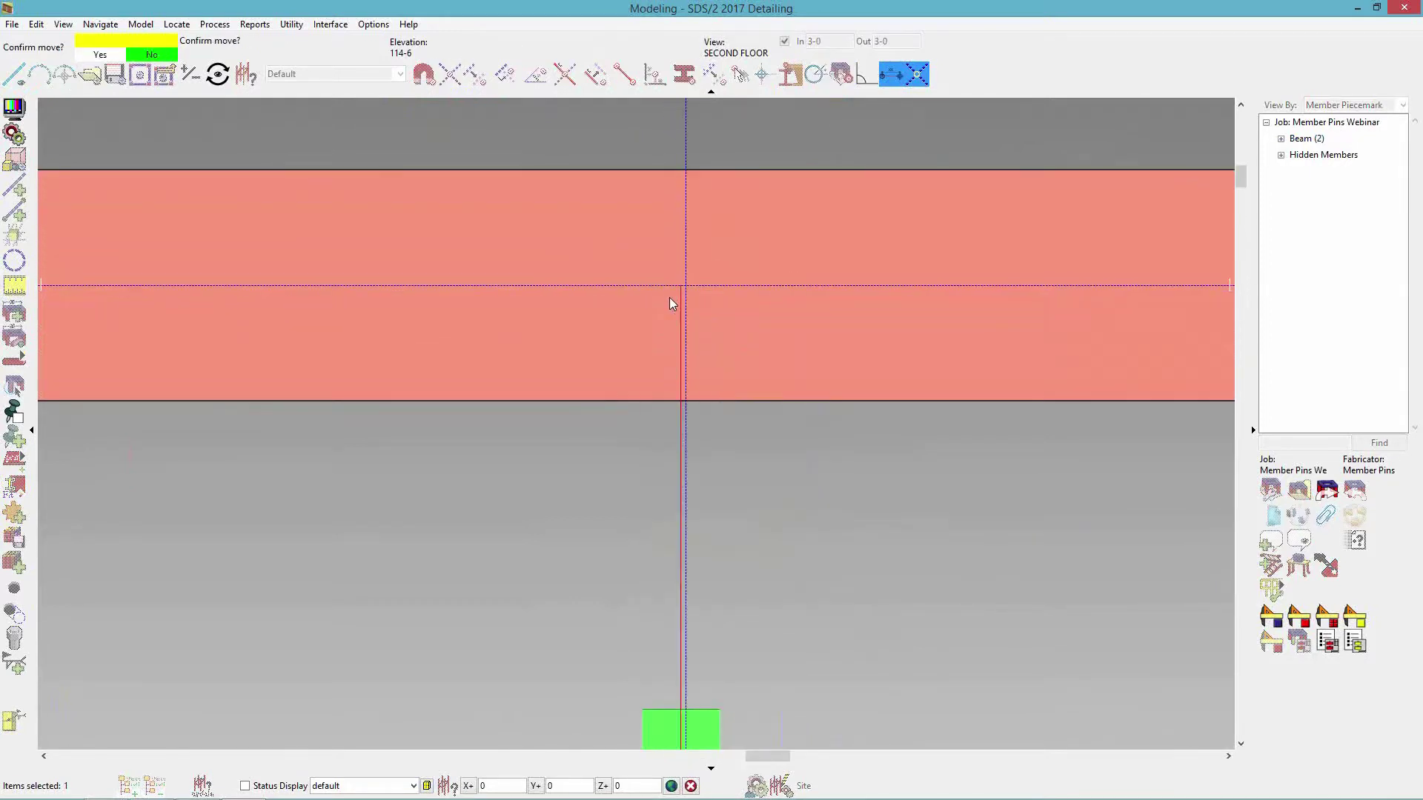
scroll(674, 311, "down", 5)
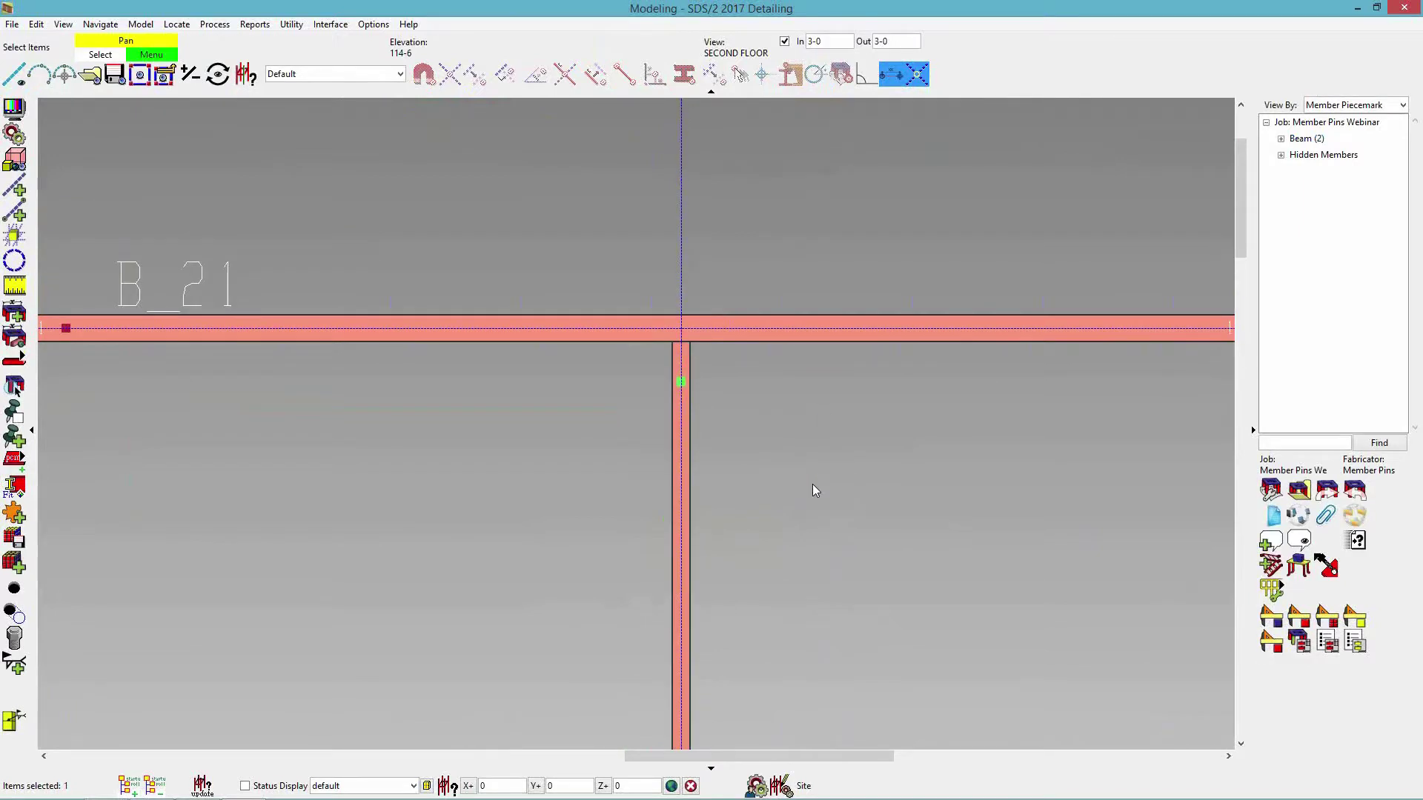
- Set the left end elevation of beam B_21 to 114-6
scroll(811, 491, "down", 3)
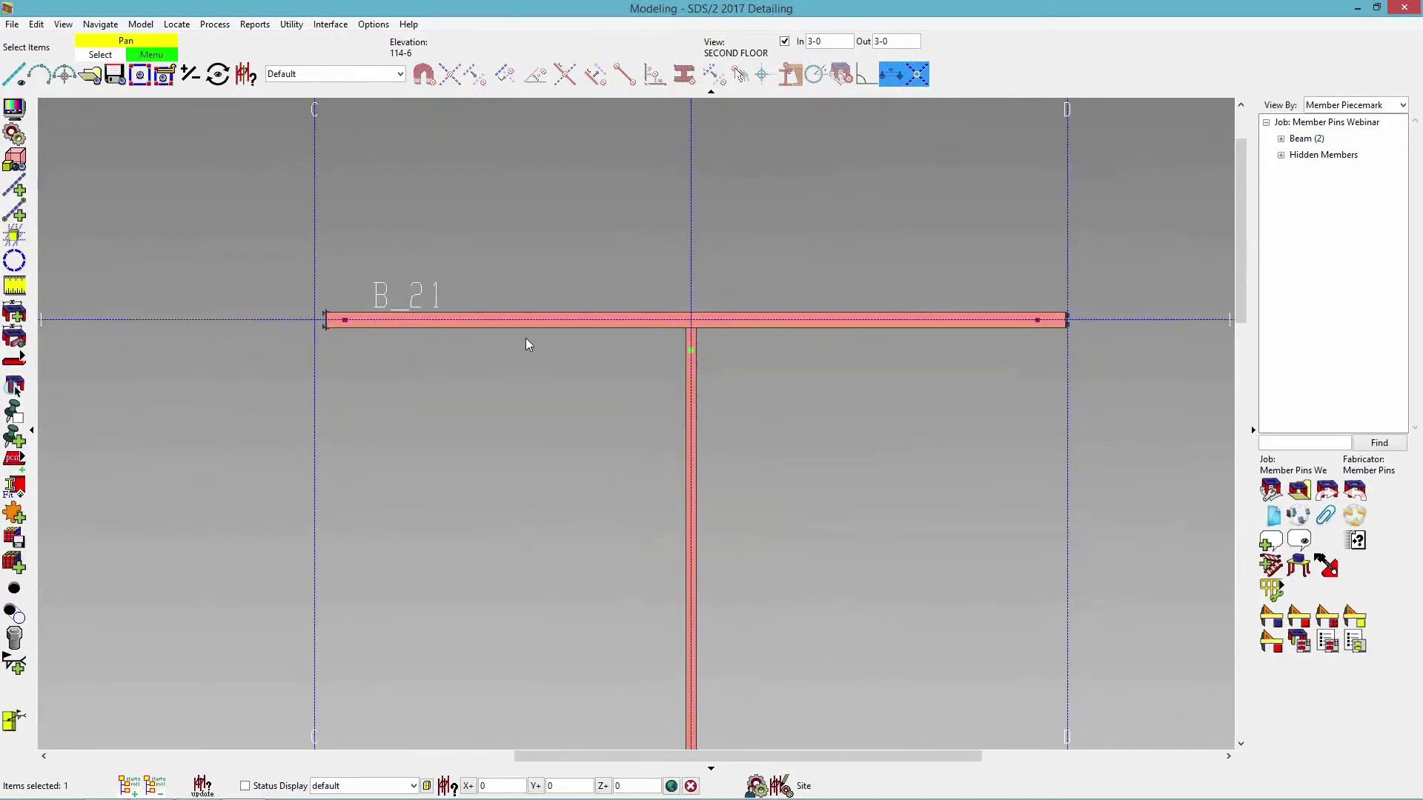
left_click(424, 323)
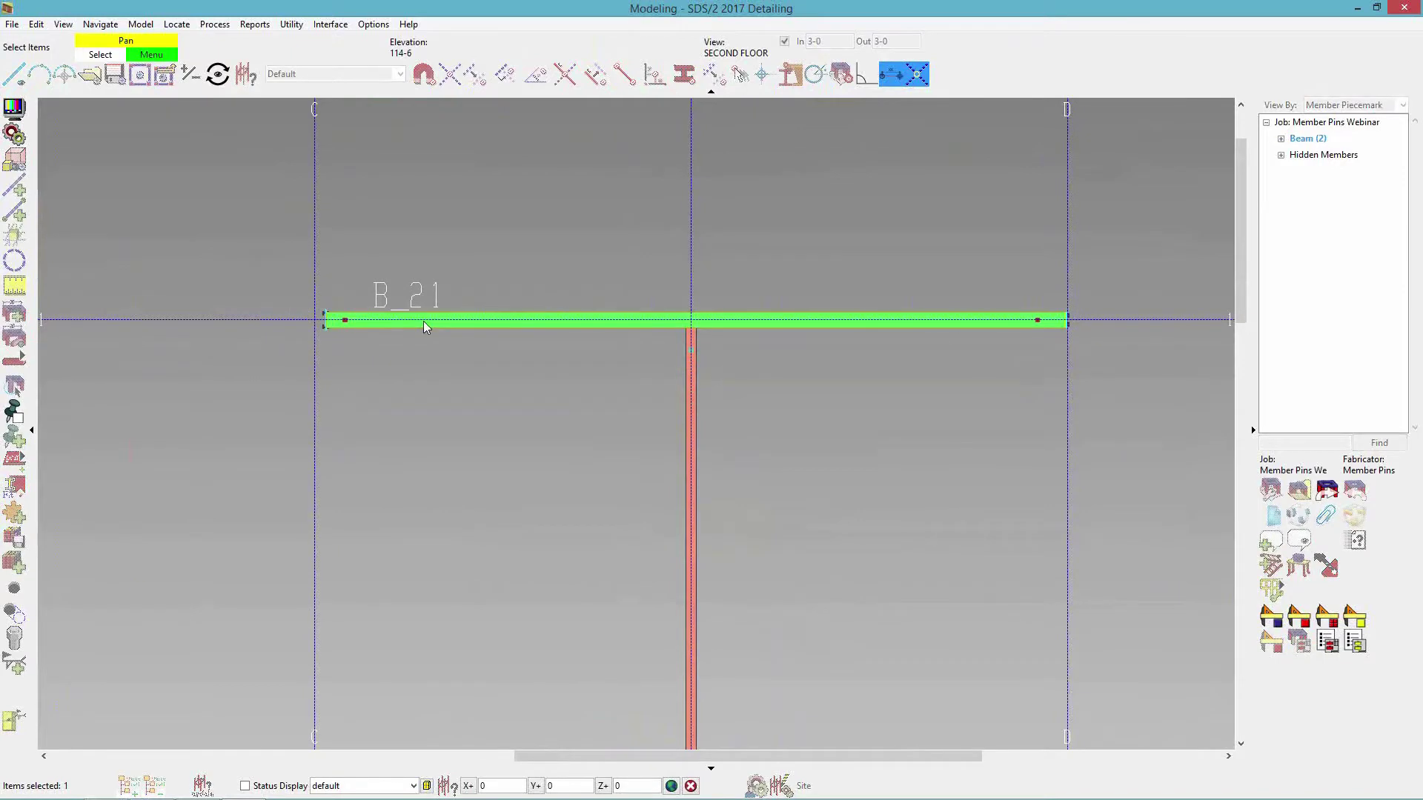
double_click(424, 321)
double_click(556, 371)
type("114-6")
key("Return")
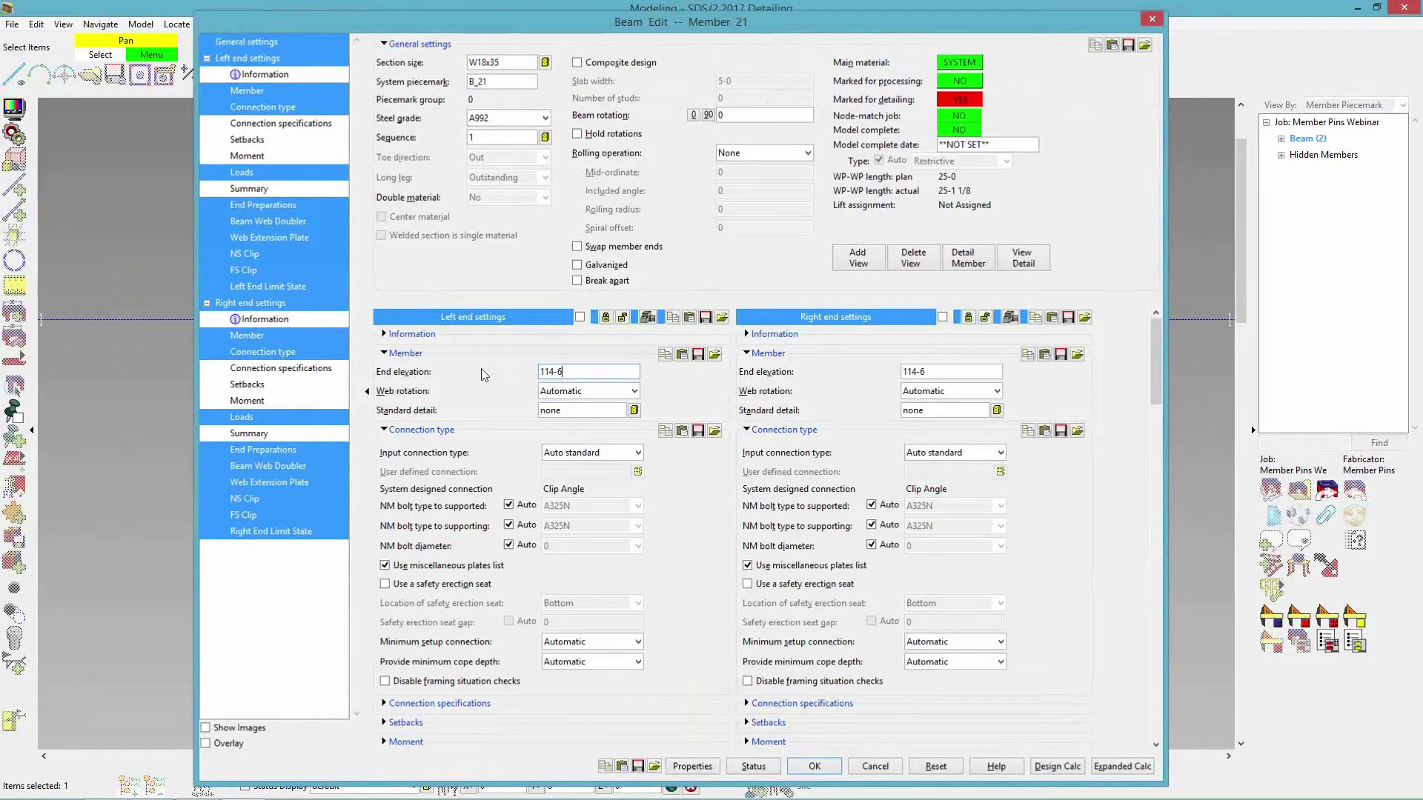
- Delete the member plane pin on B_32's end at beam B_21 and set the manual X and Z offsets to B_21 to 0
middle_click_drag(766, 343, 756, 428)
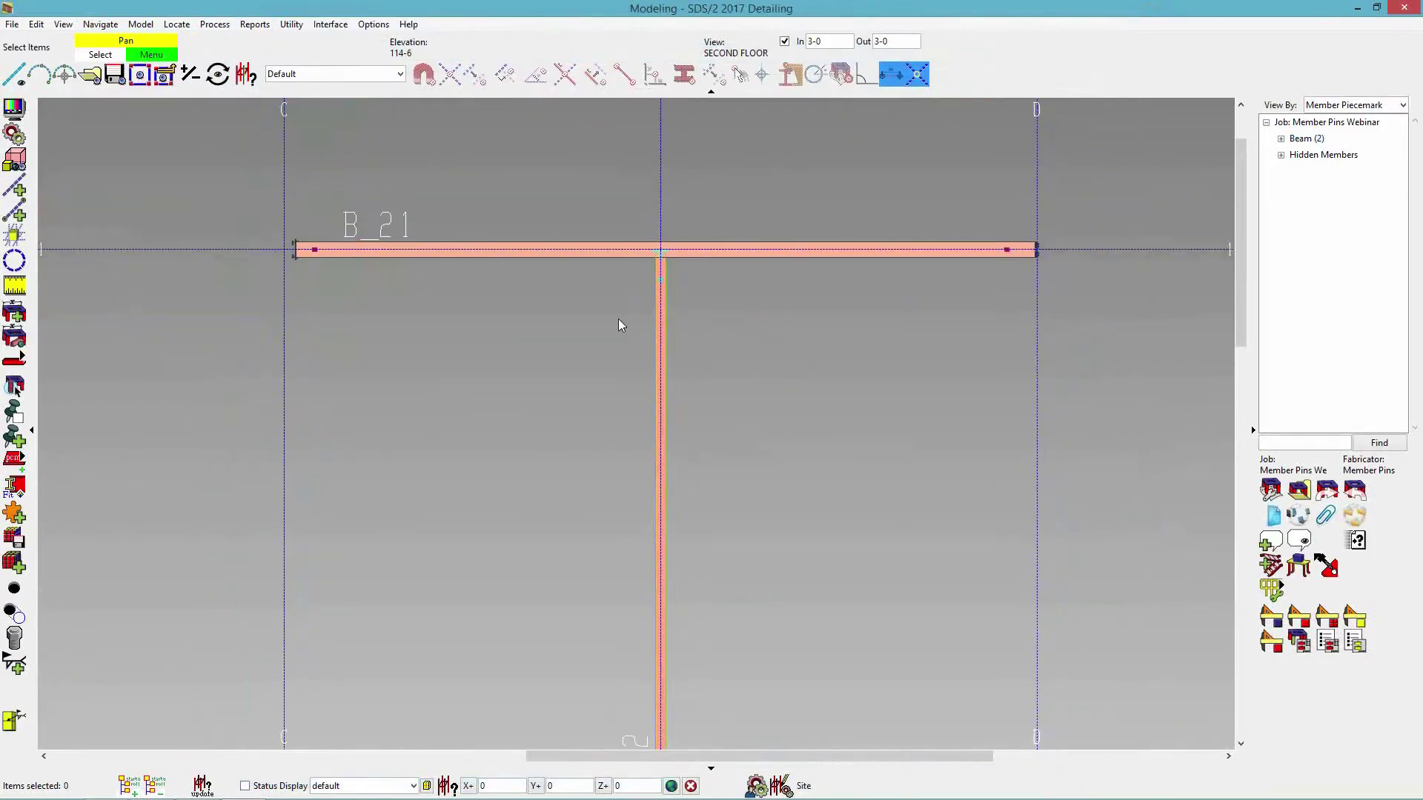
scroll(944, 321, "down", 3)
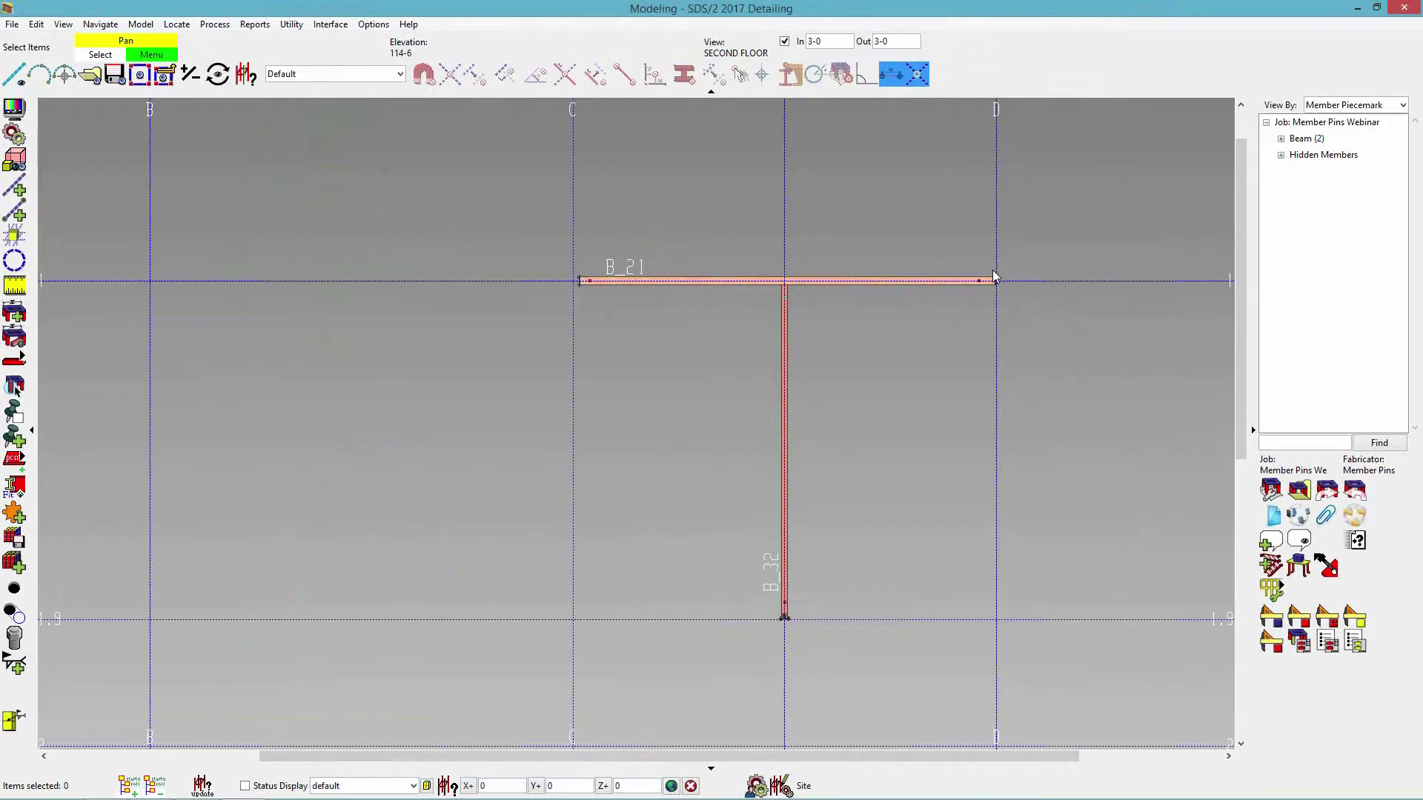
scroll(788, 295, "up", 2)
double_click(785, 297)
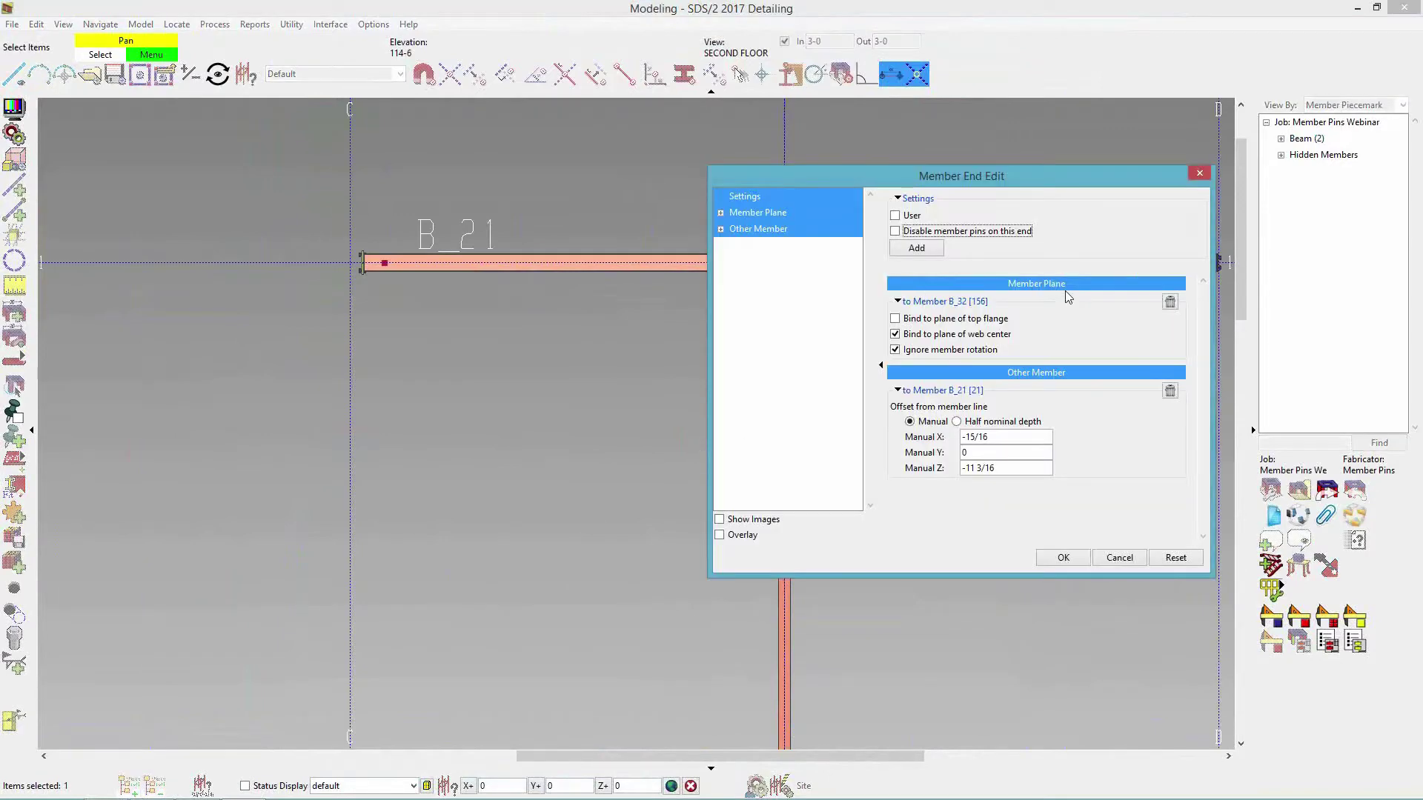
left_click(1169, 304)
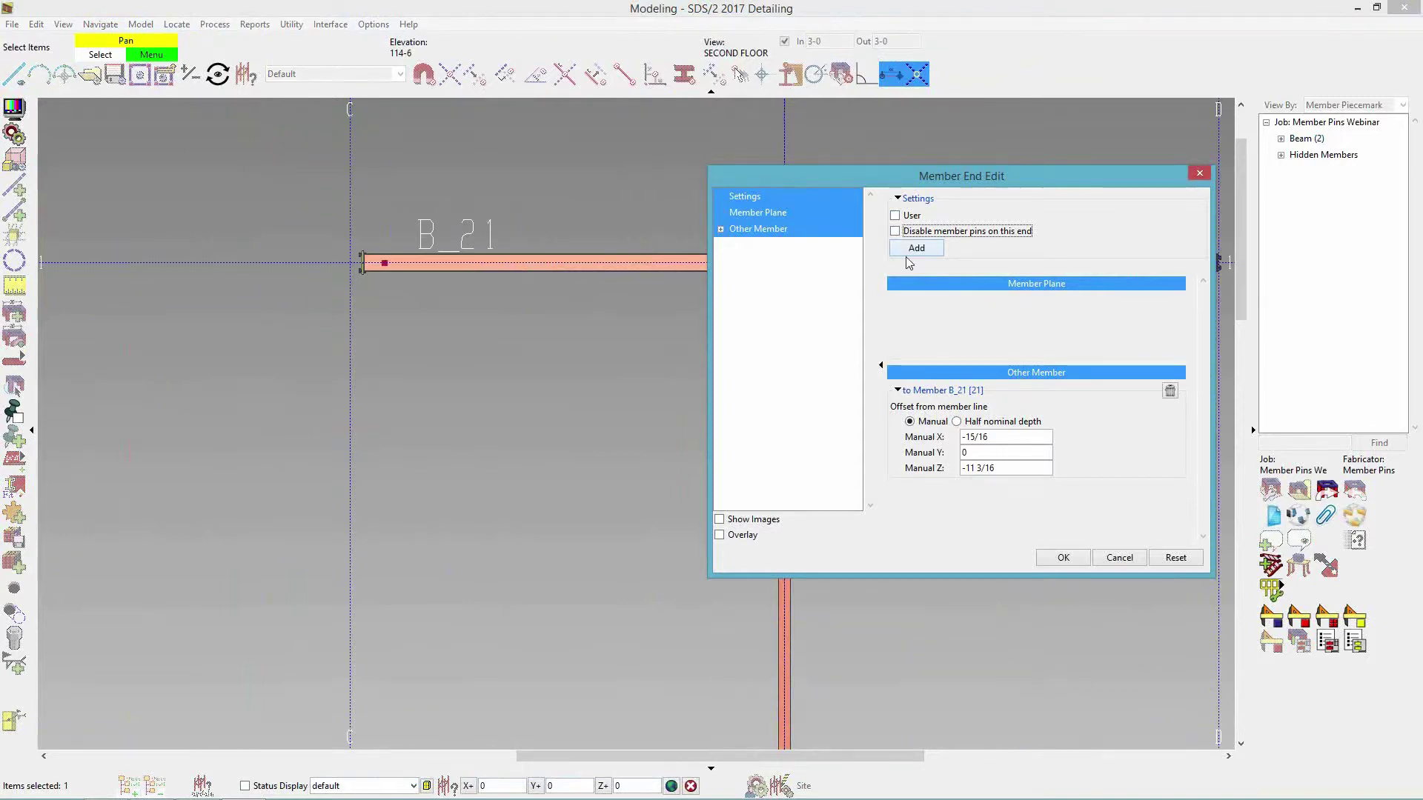
left_click(961, 438)
type("0")
key("Tab")
key("Tab")
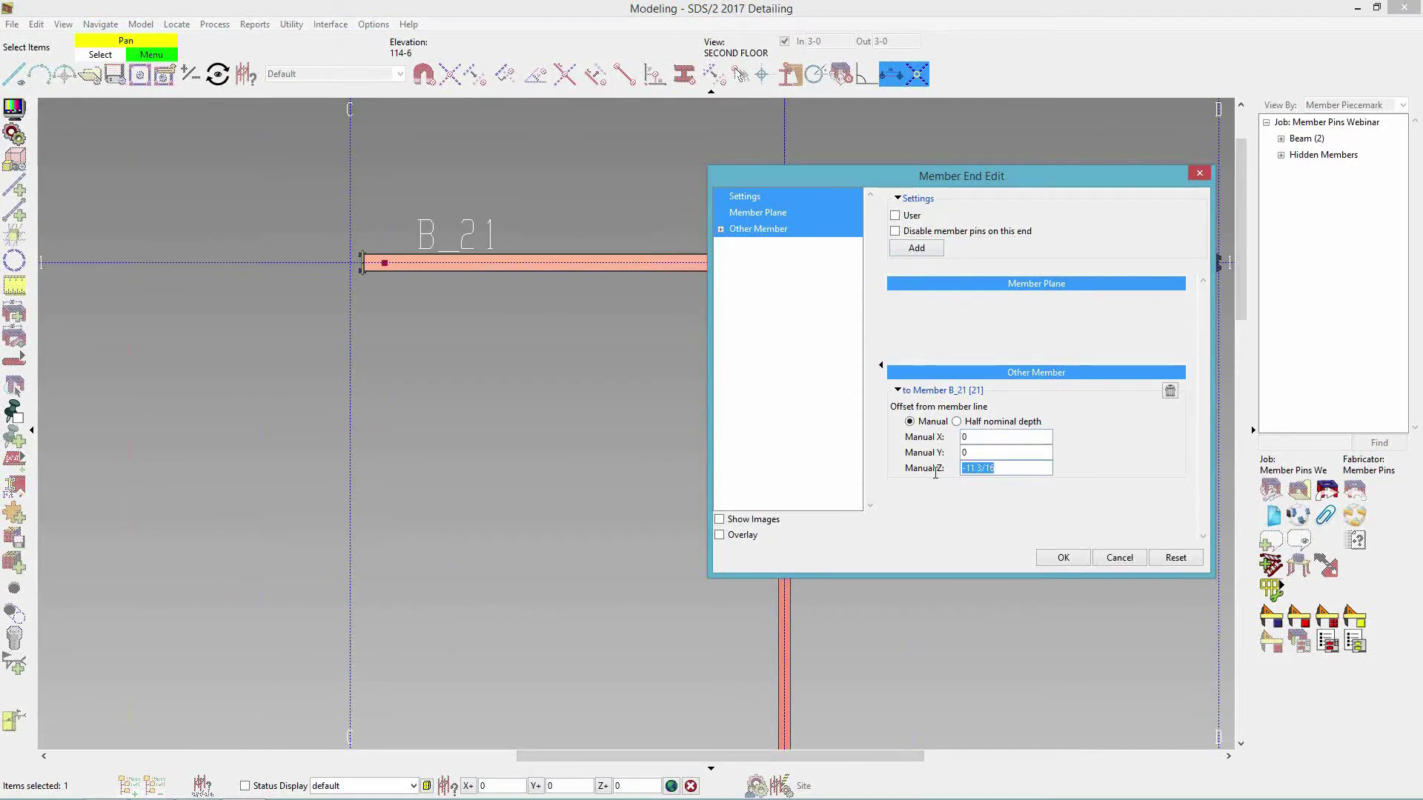
type("0")
- Add a "to view" member pin to B_32's end, locating grid line 1 as the grid to pin to
left_click(917, 248)
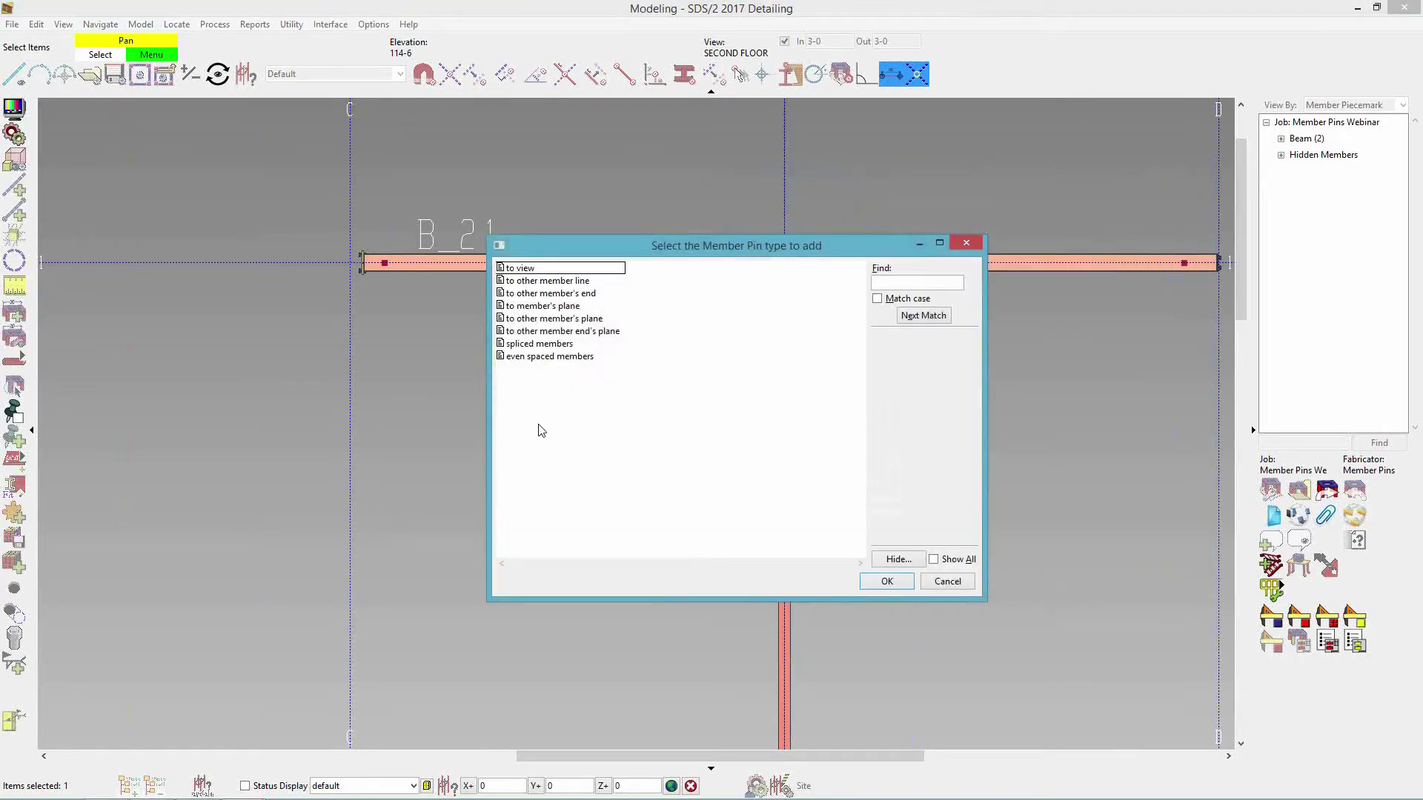
left_click(524, 270)
left_click(887, 581)
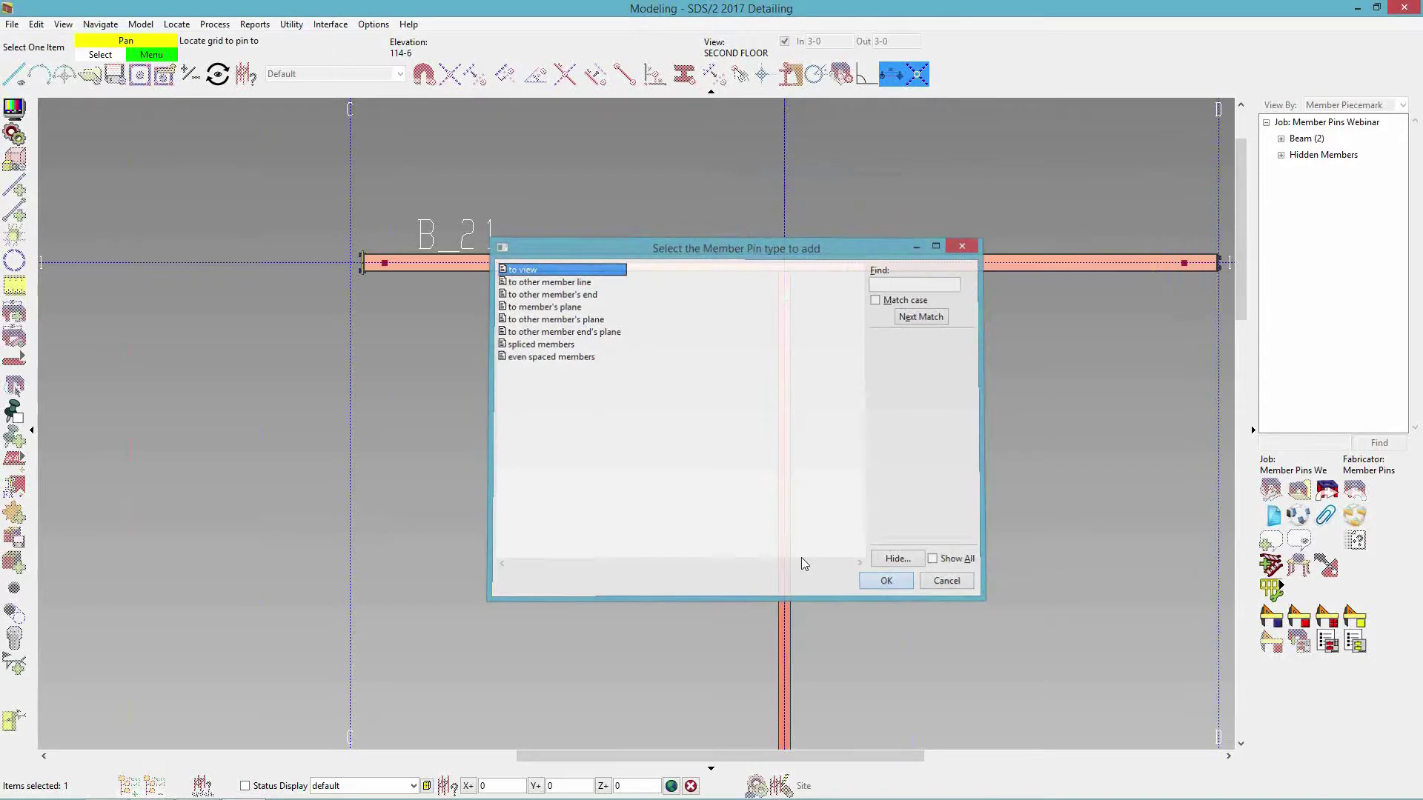
scroll(487, 472, "down", 3)
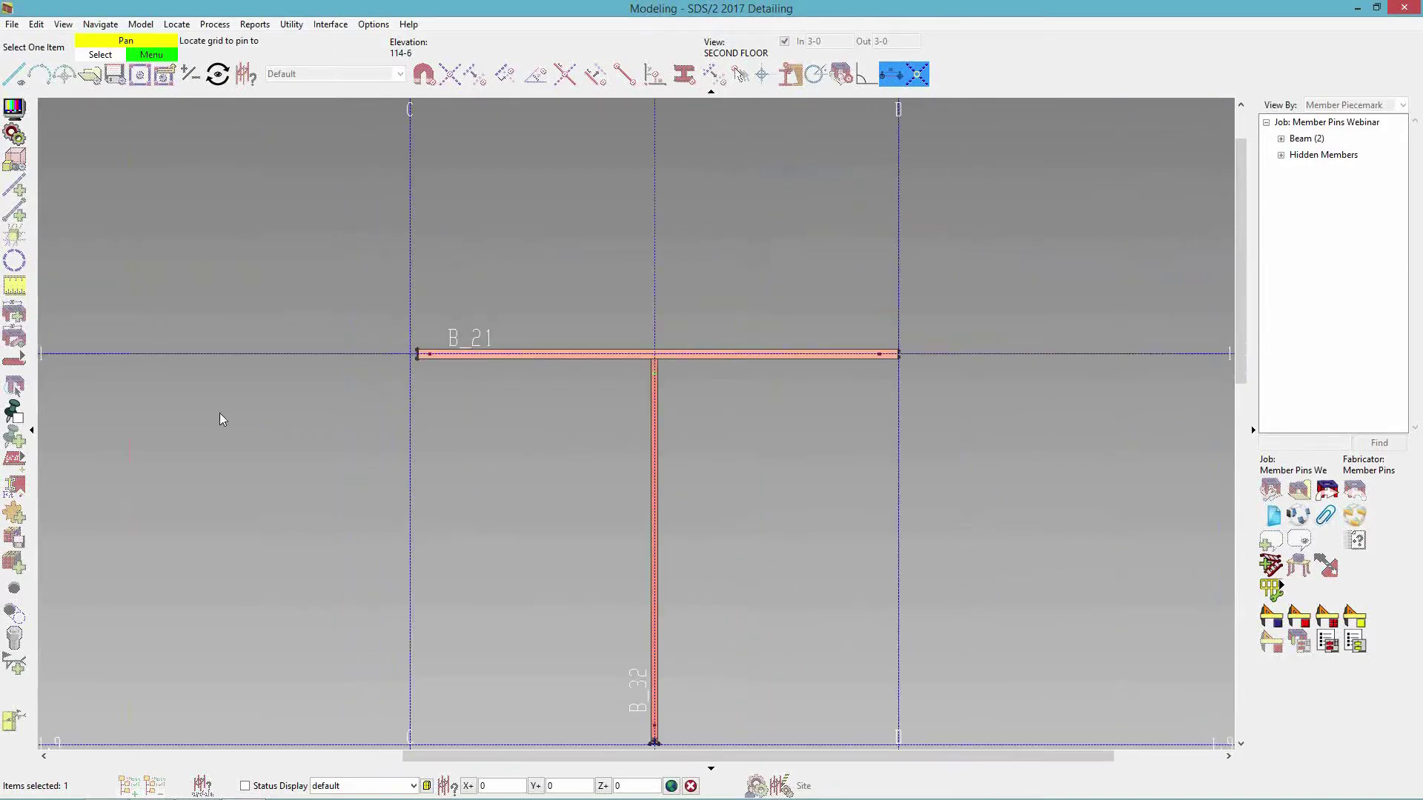
left_click(974, 354)
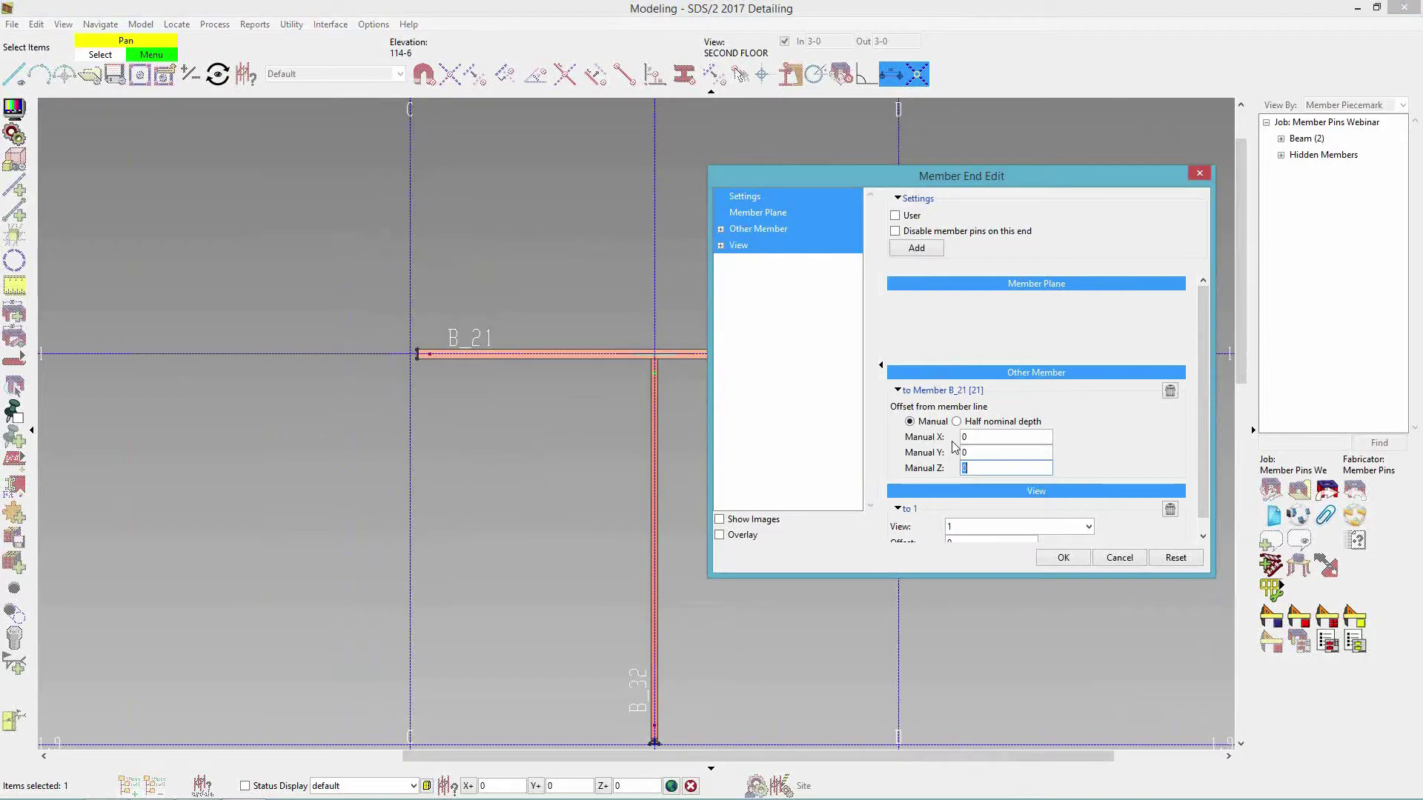
- Change the new view pin's view to SECOND FLOOR and accept the member end settings
left_click_drag(1178, 579, 1199, 718)
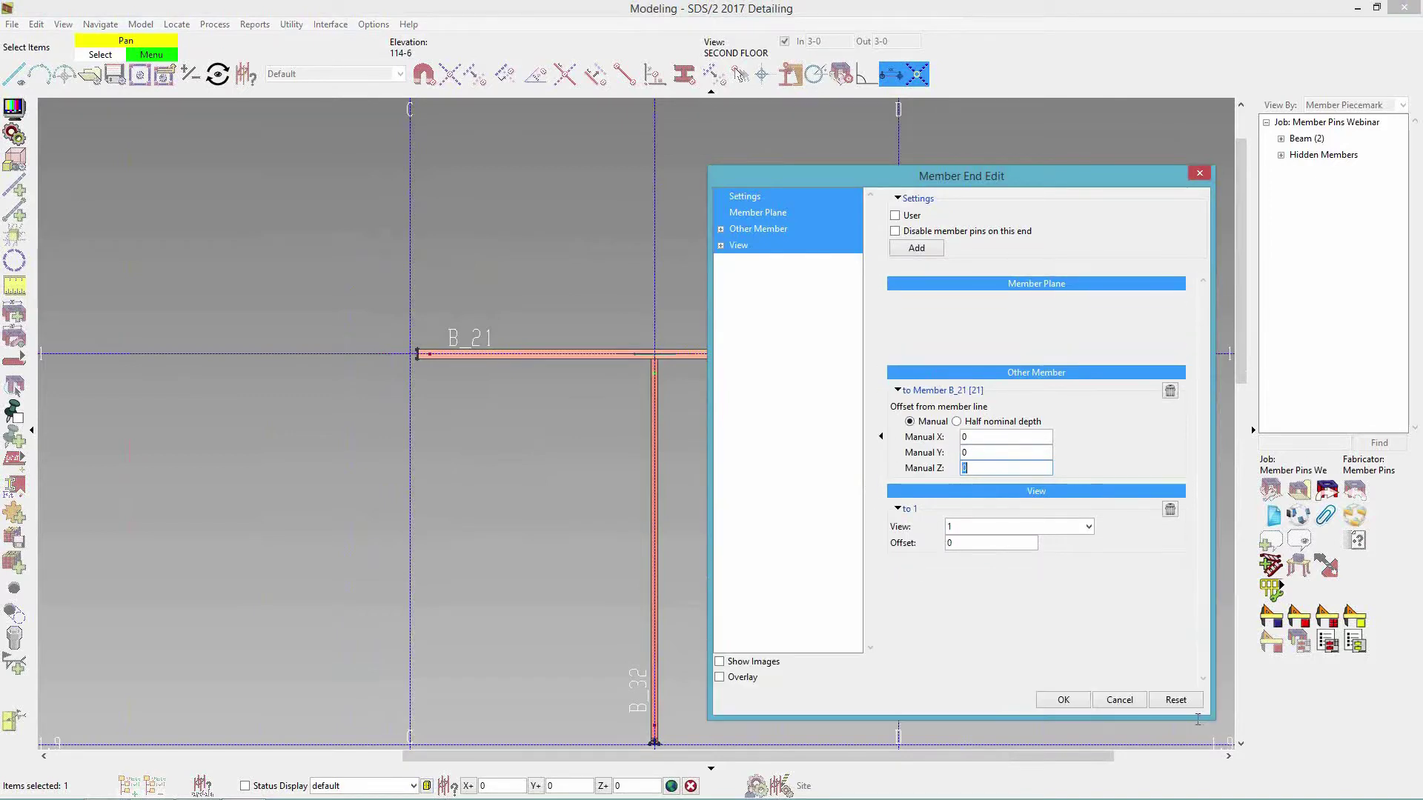
left_click(1067, 528)
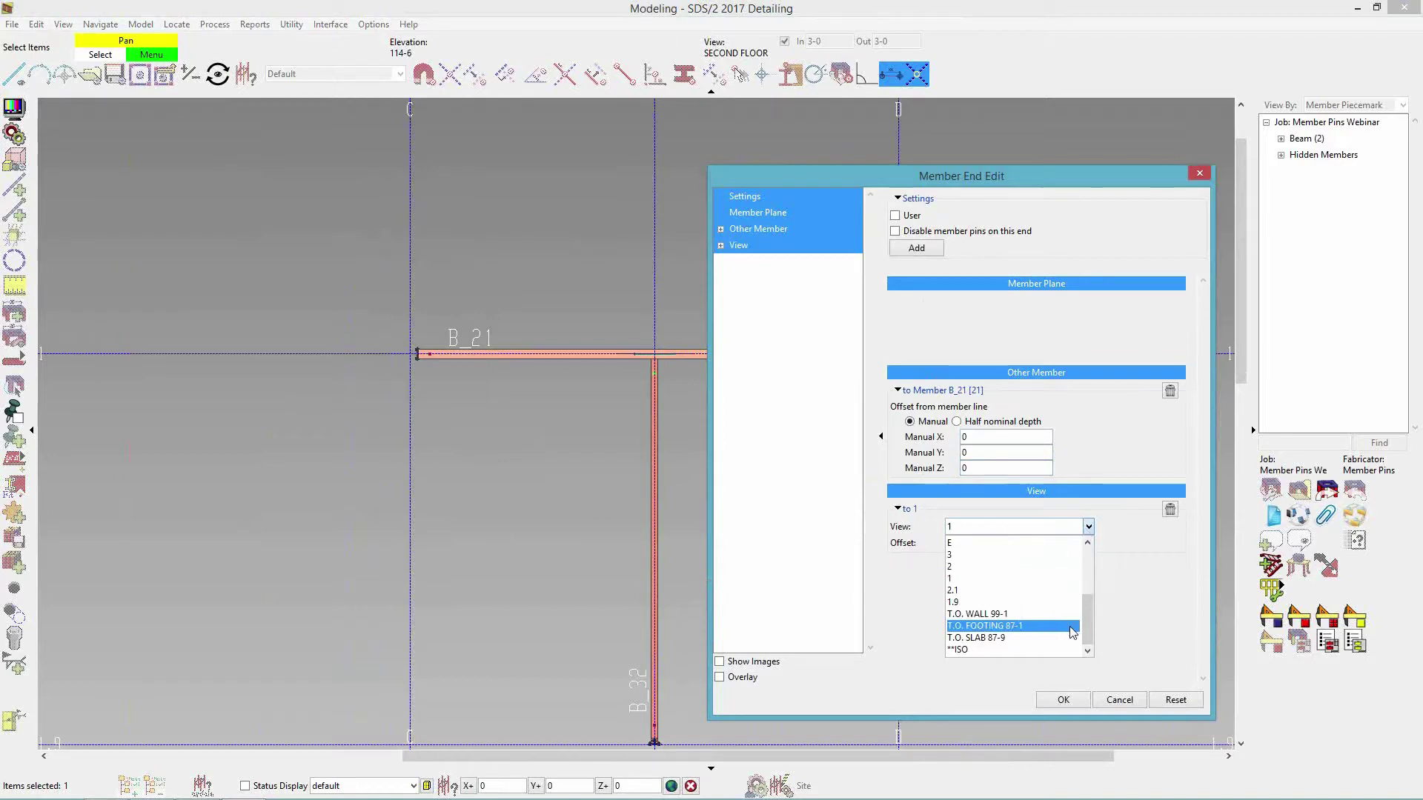
scroll(1067, 636, "up", 4)
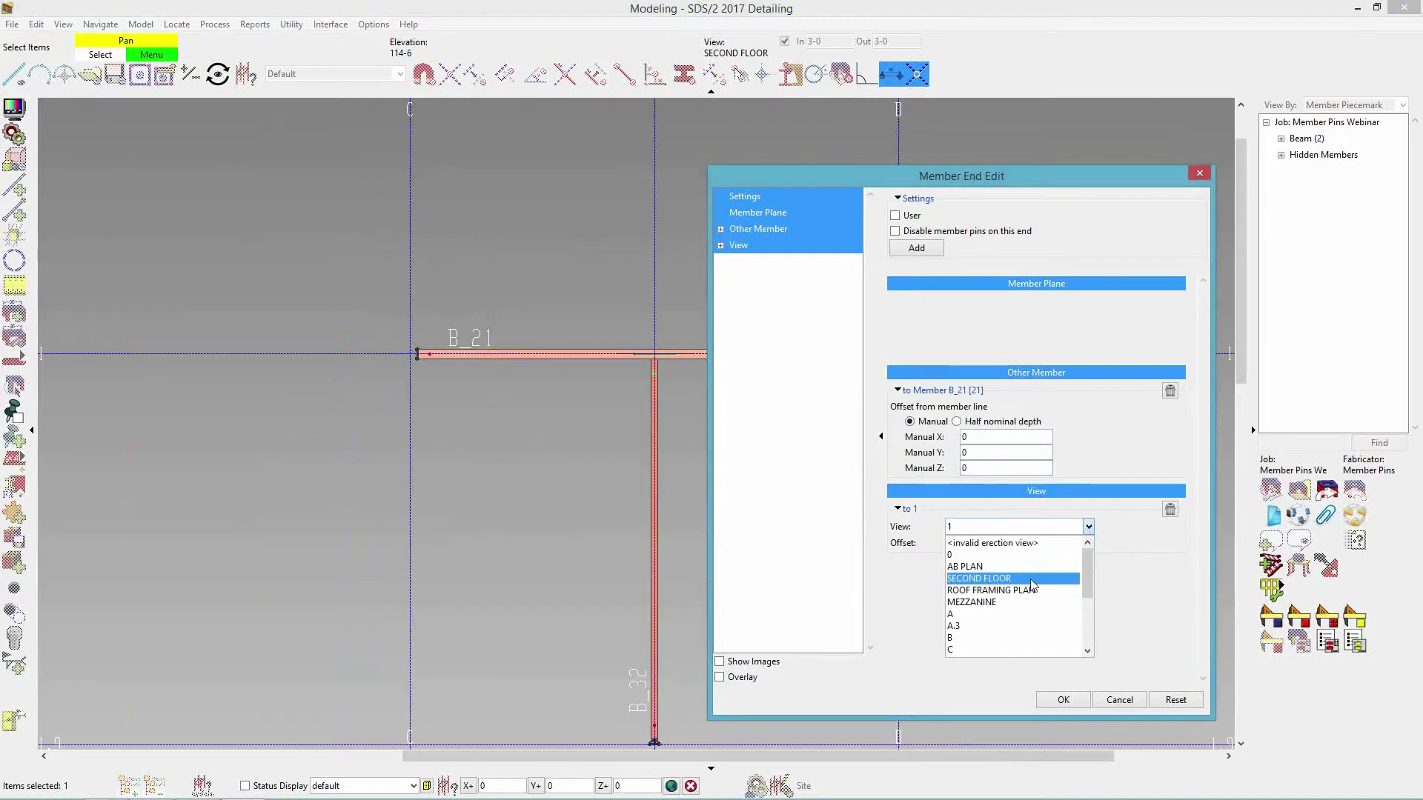
left_click(1031, 581)
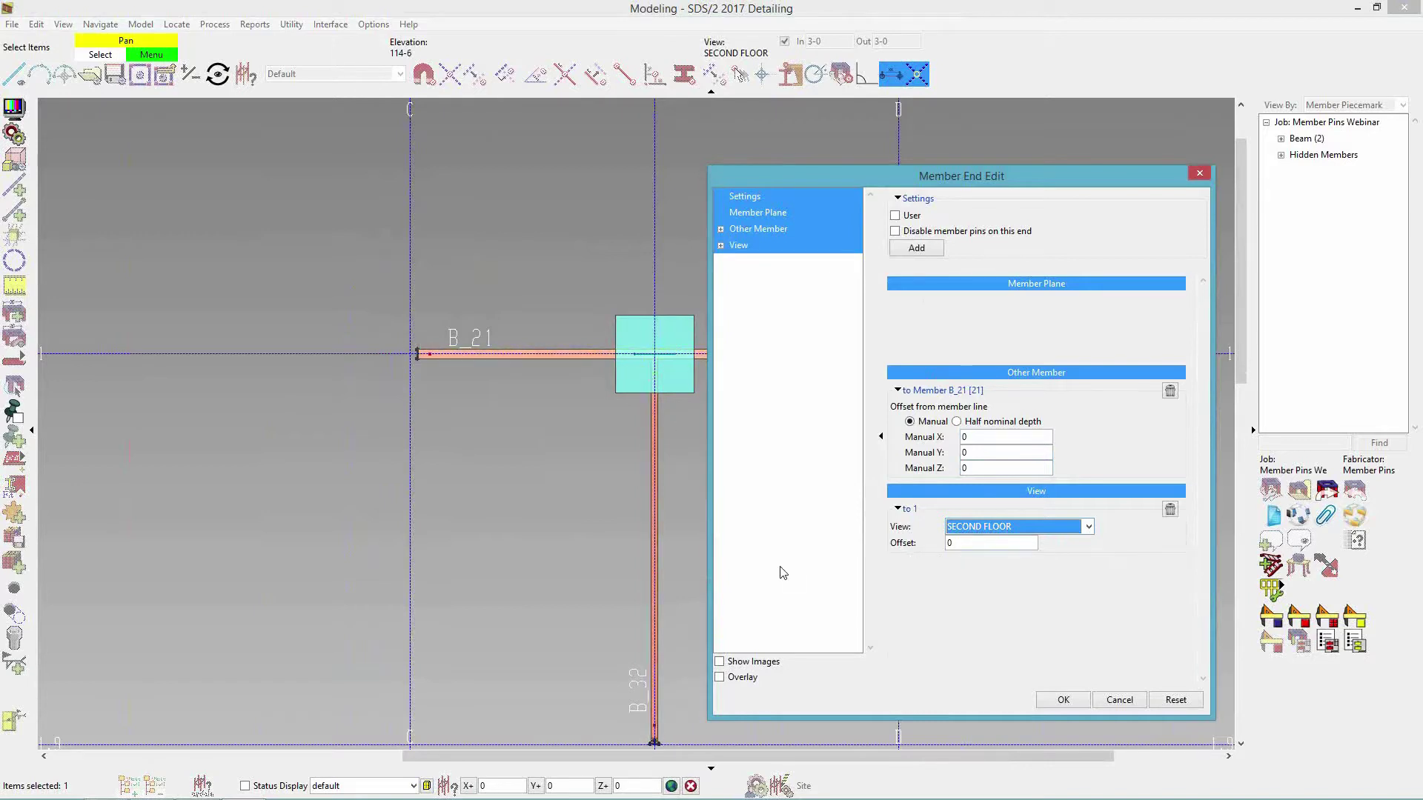
left_click(1064, 700)
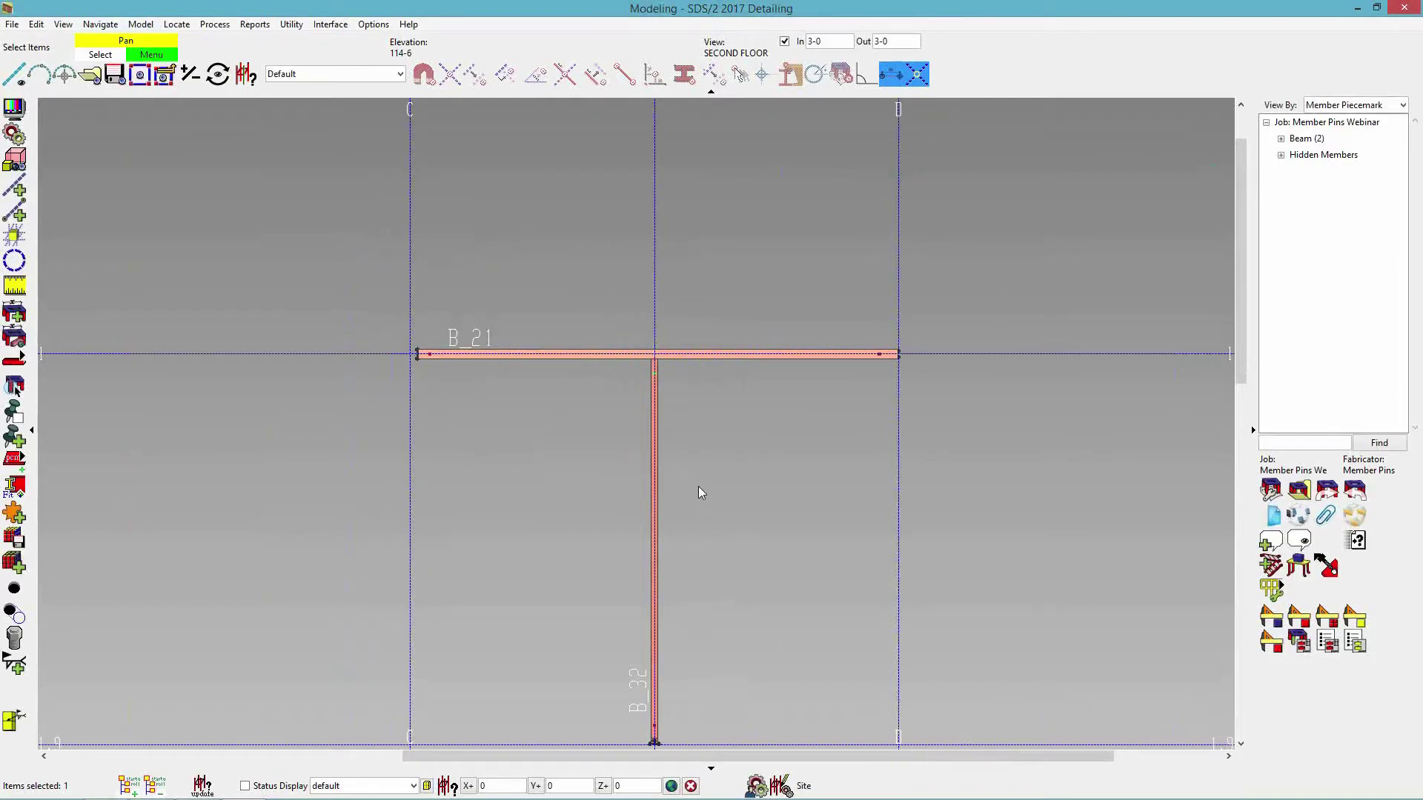
- Set beam B_21's left end elevation to 117-0 and its right end elevation to 114-3
scroll(579, 387, "up", 2)
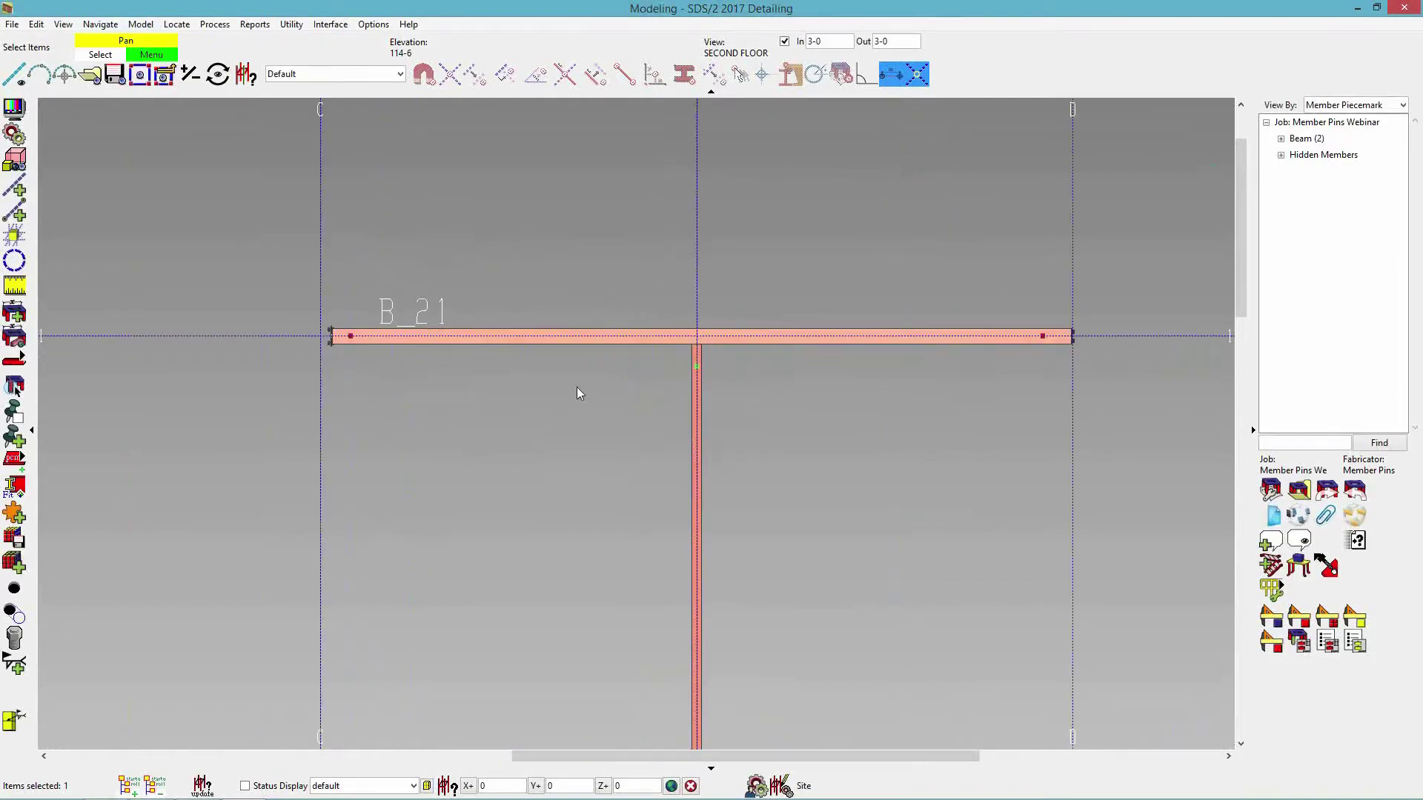
scroll(566, 384, "down", 1)
double_click(401, 344)
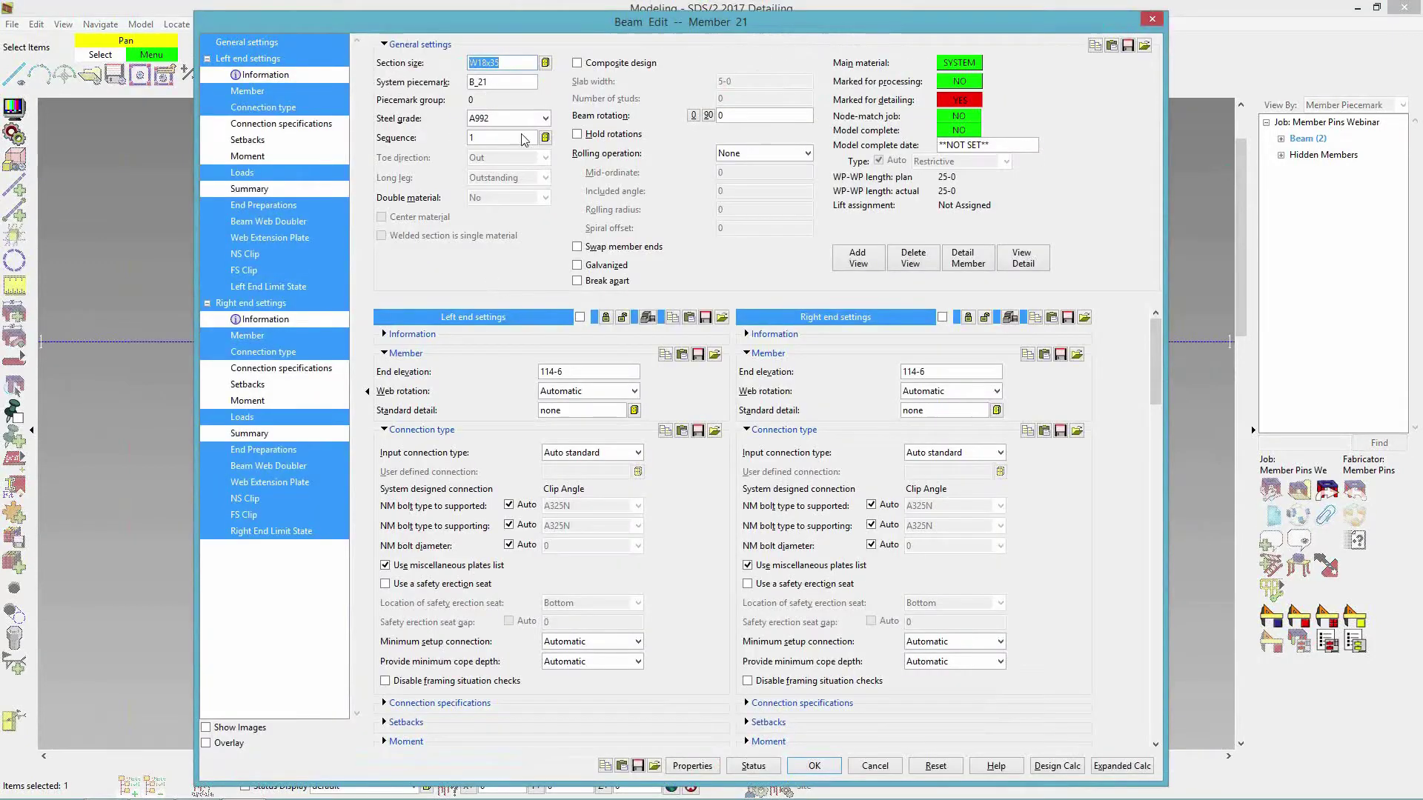
left_click(481, 370)
type("117-0")
left_click(956, 372)
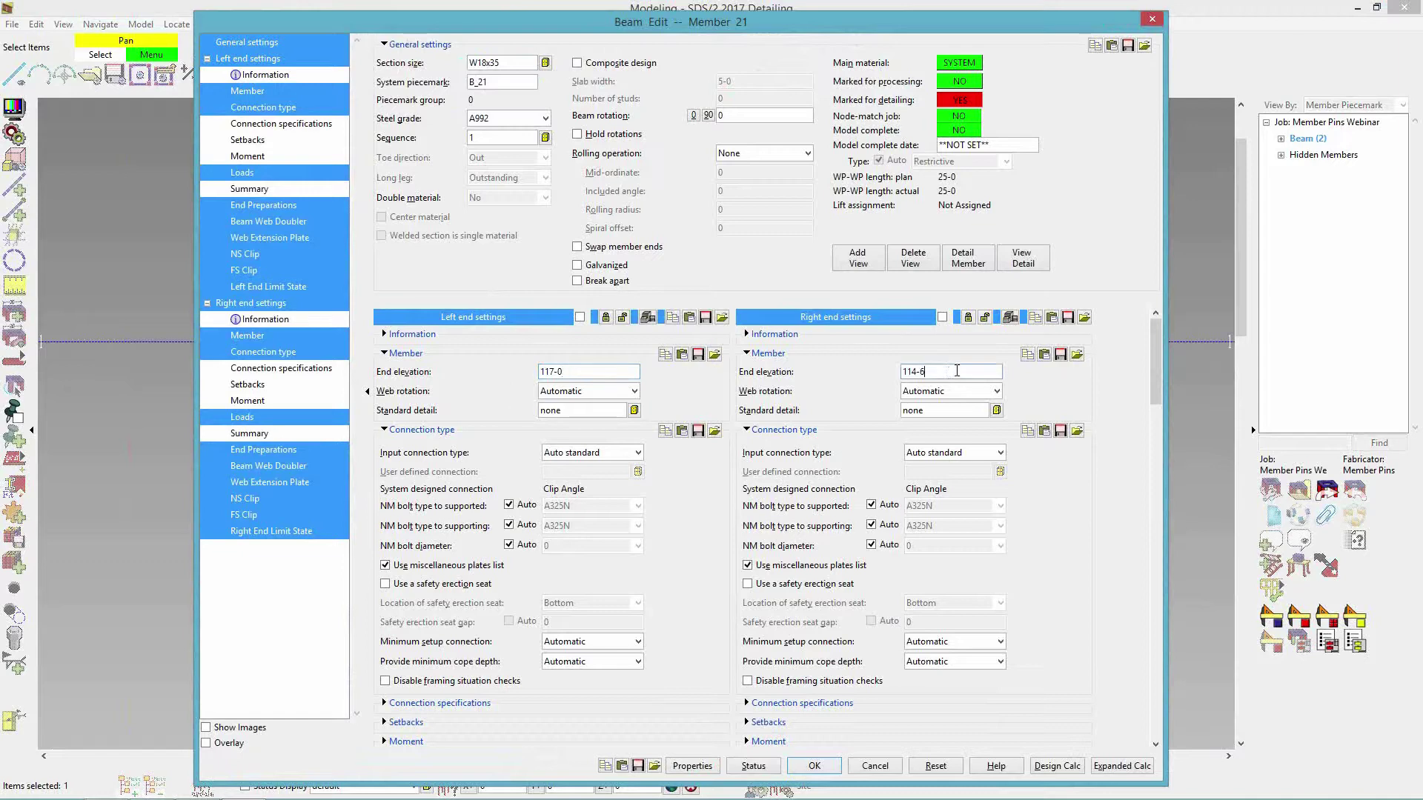
key("BackSpace")
type("3")
key("Return")
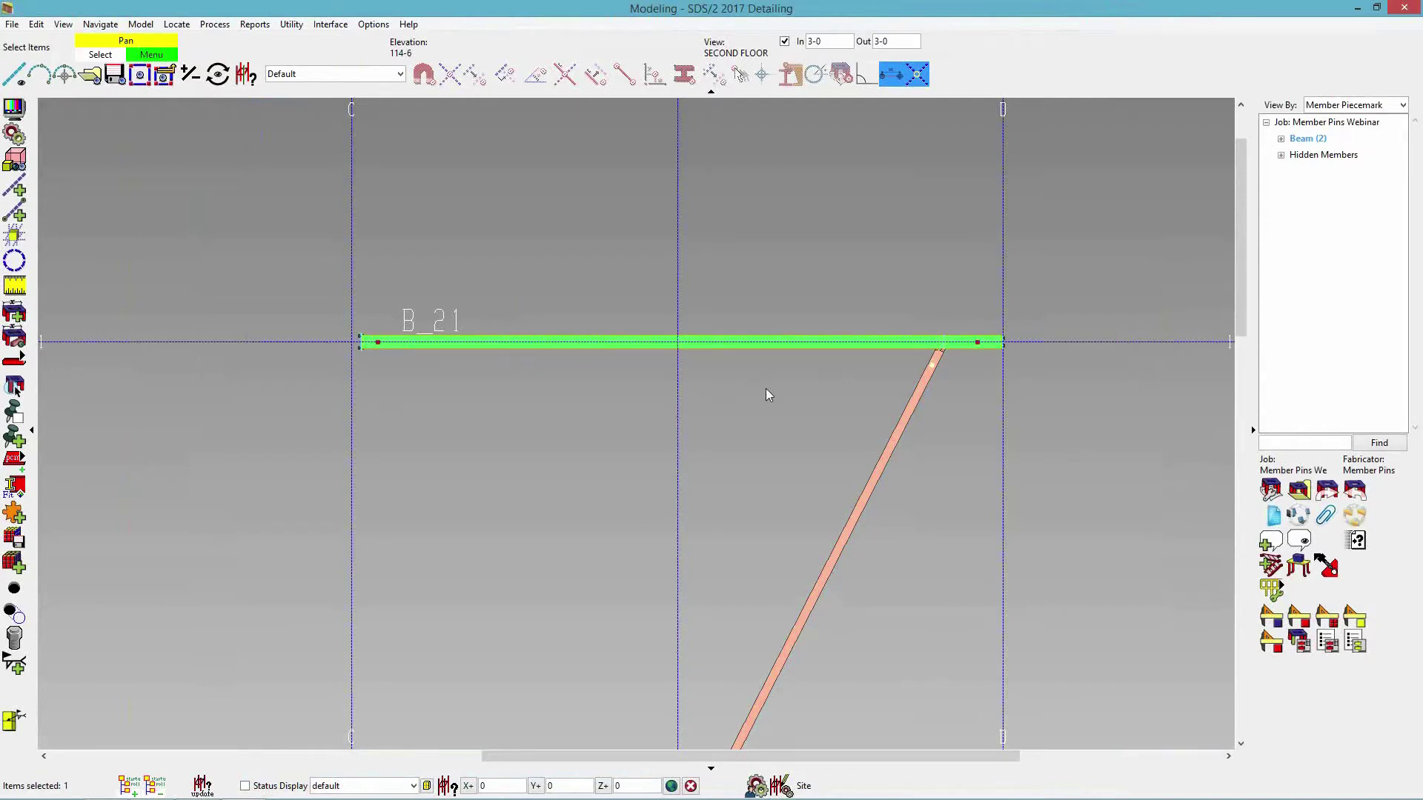
- Inspect in 3D how B_32's pinned end meets the sloped beam B_21, and show all hidden members again
key("shift")
middle_click_drag(742, 415, 737, 264, "shift")
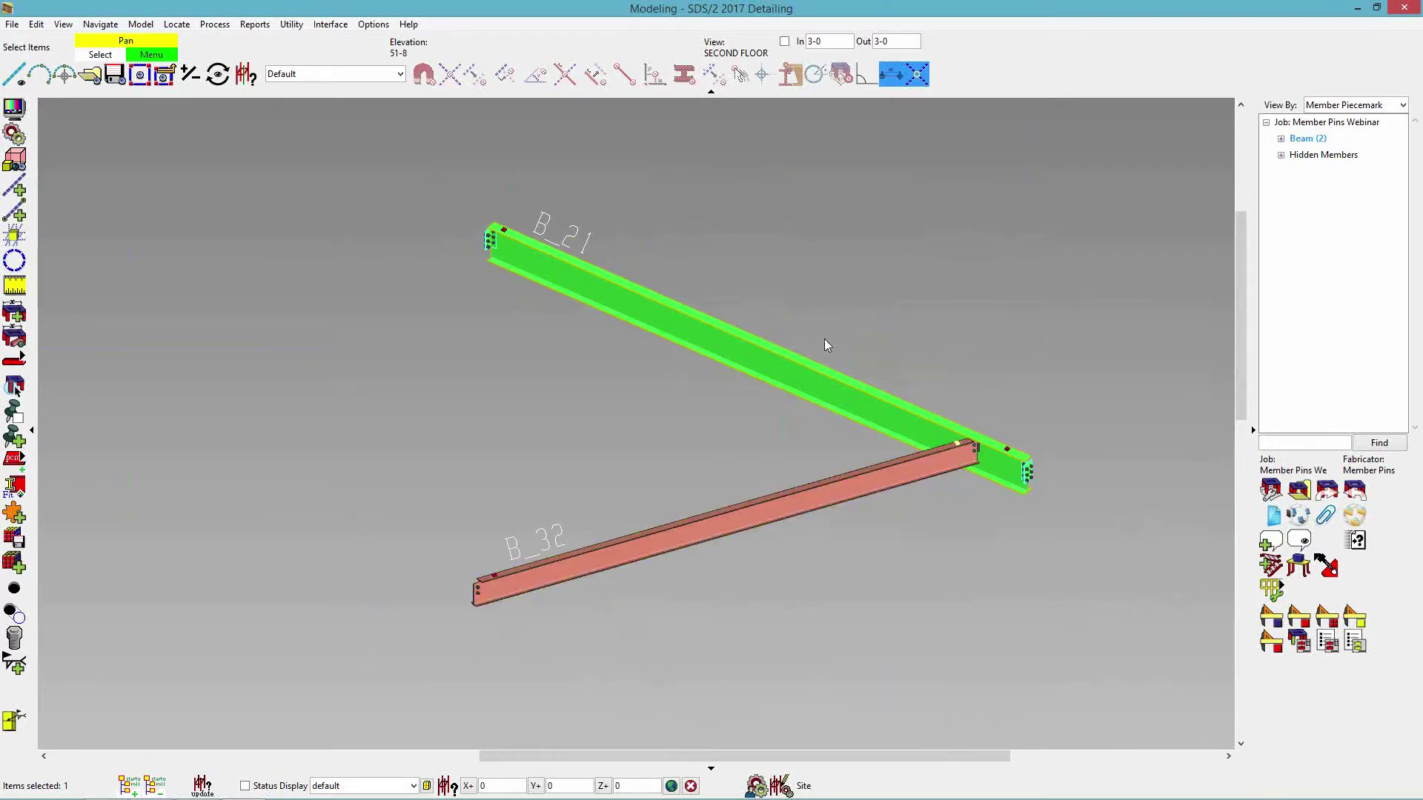
scroll(712, 245, "down", 3)
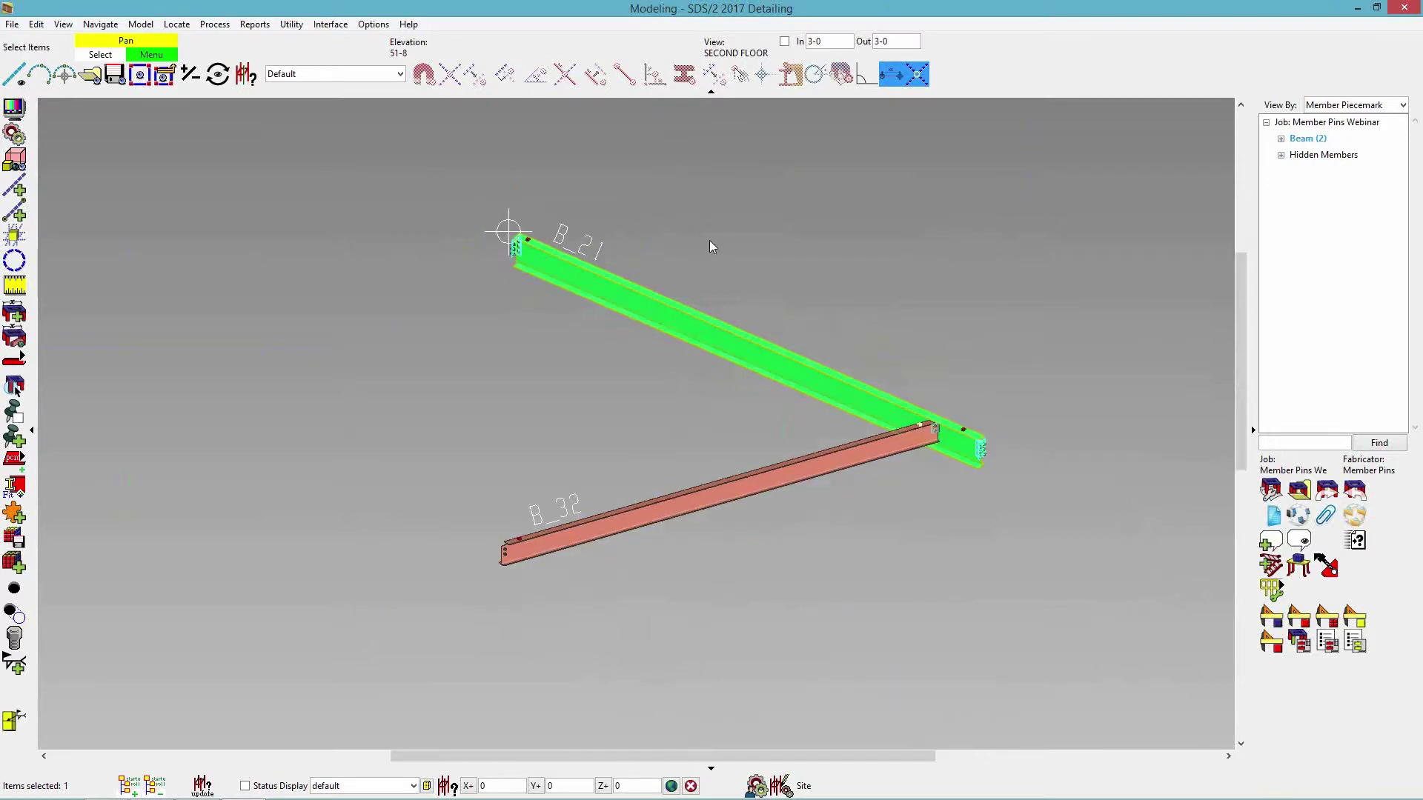
right_click(717, 199)
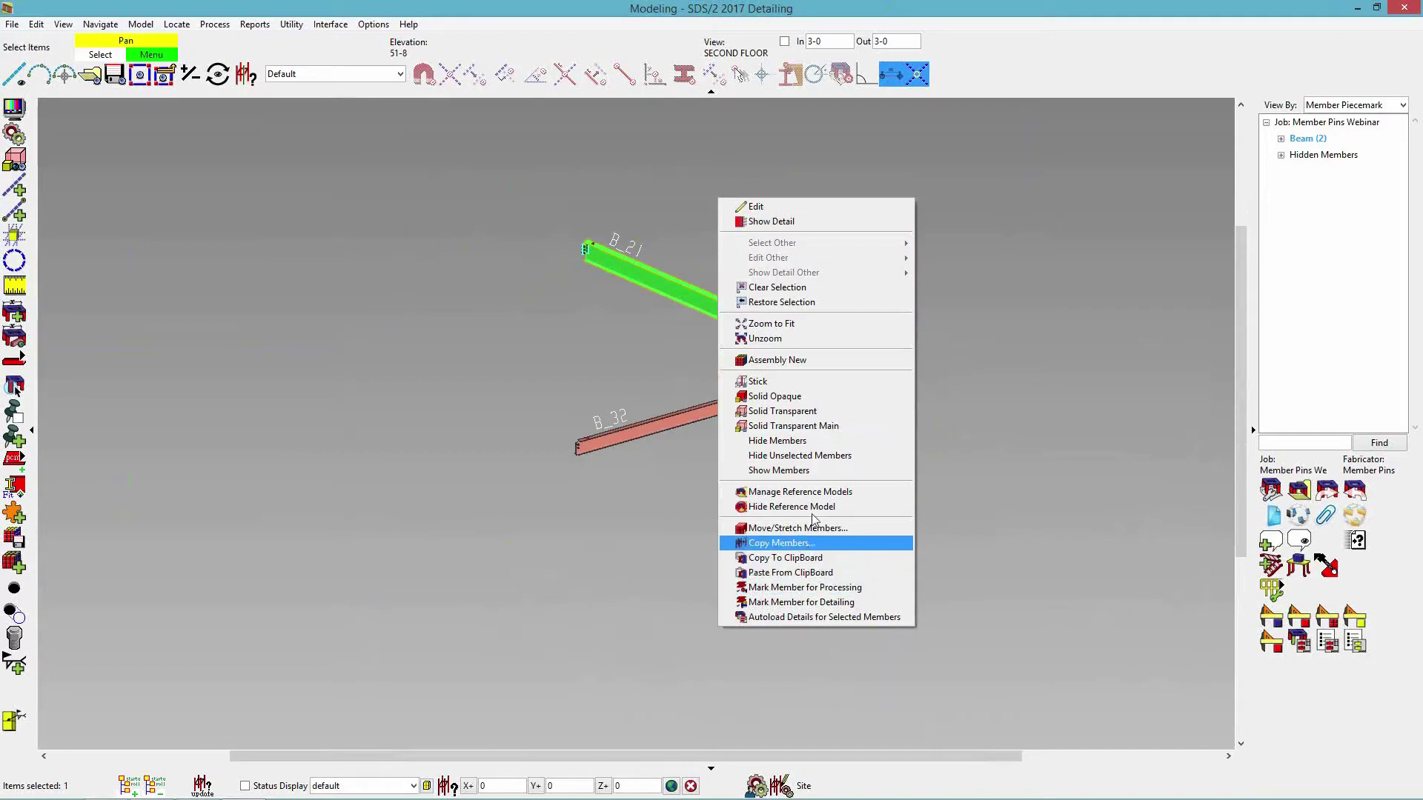
left_click(833, 472)
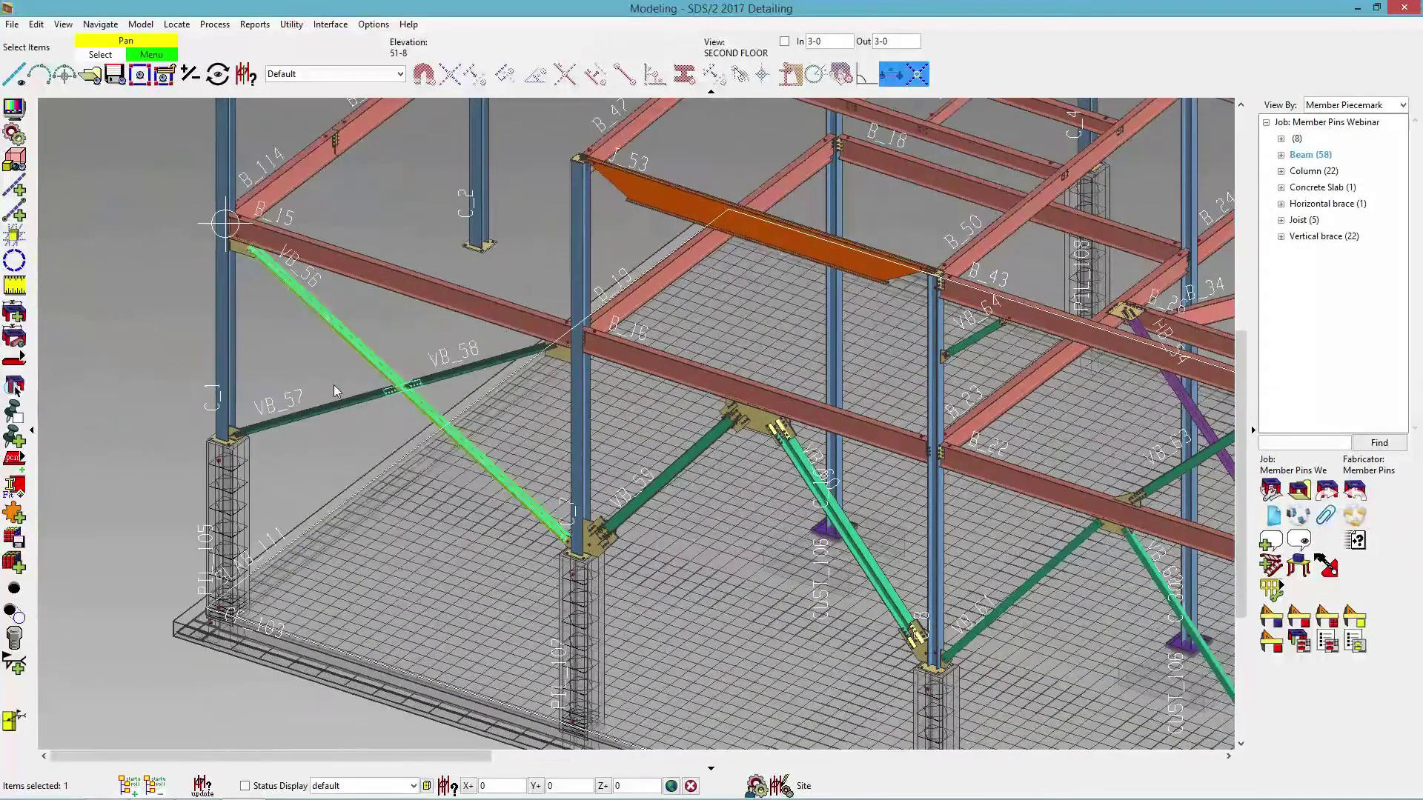
- Examine the crossing of vertical brace VB_56 with VB_57 and VB_58, and switch to the Member Pins slide in PowerPoint
scroll(333, 384, "up", 3)
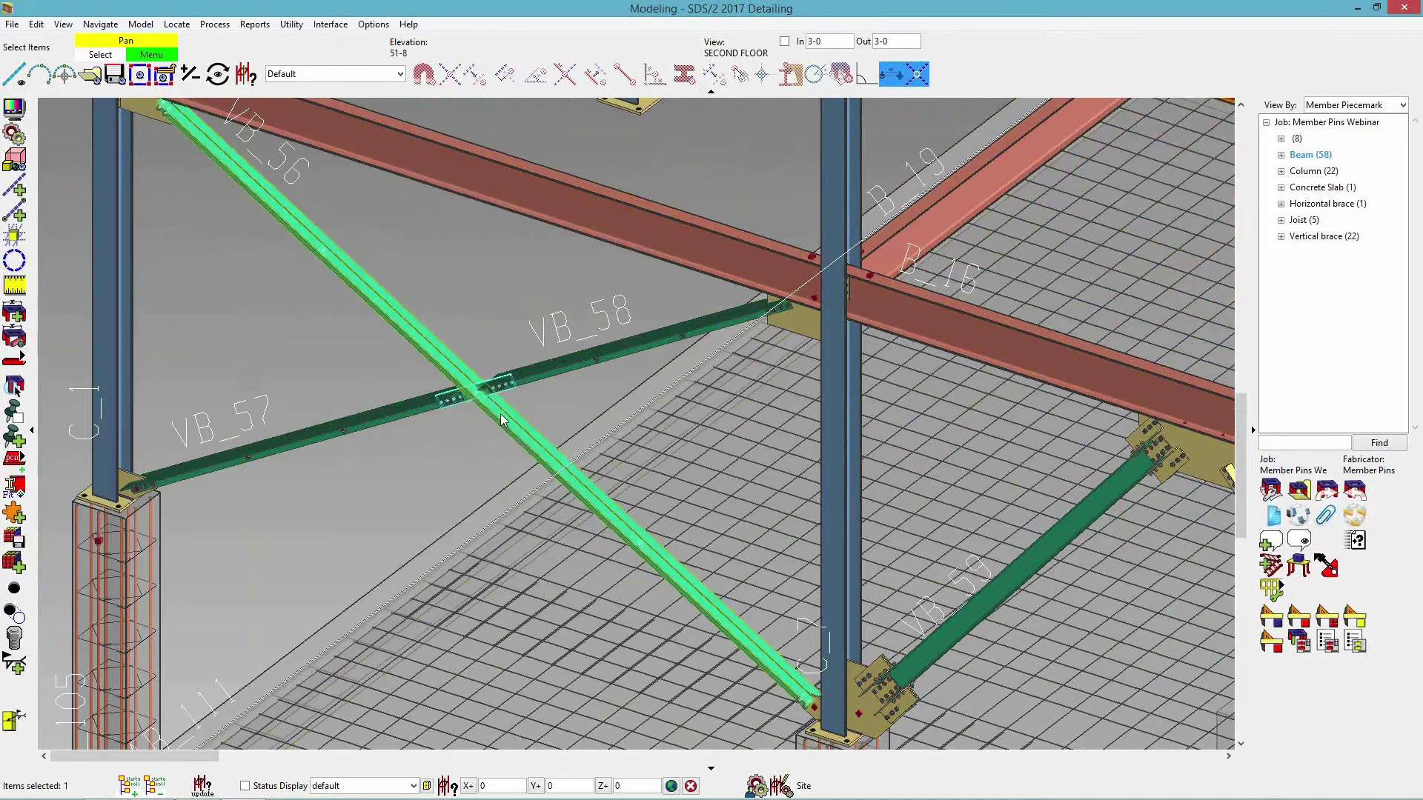
scroll(447, 420, "down", 2)
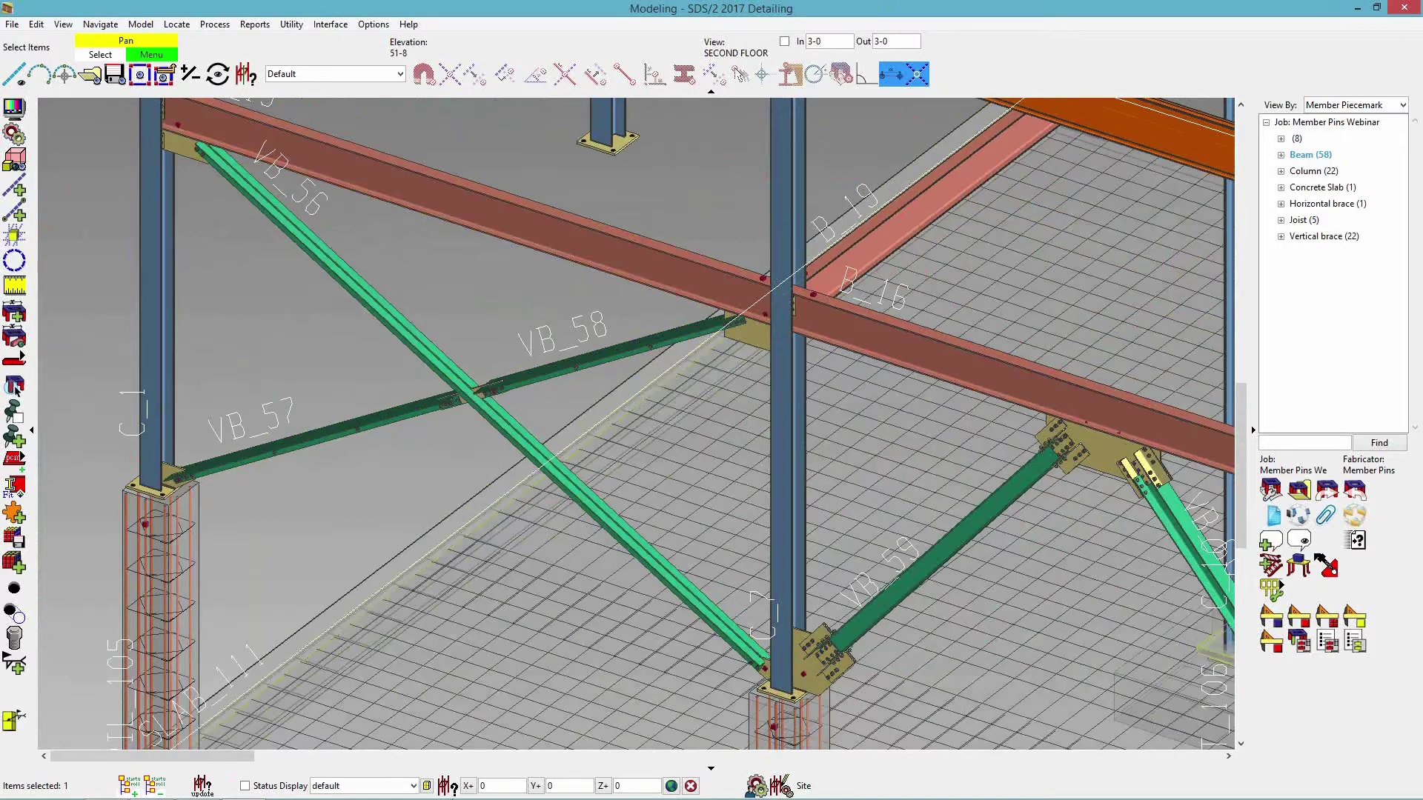
left_click(197, 785)
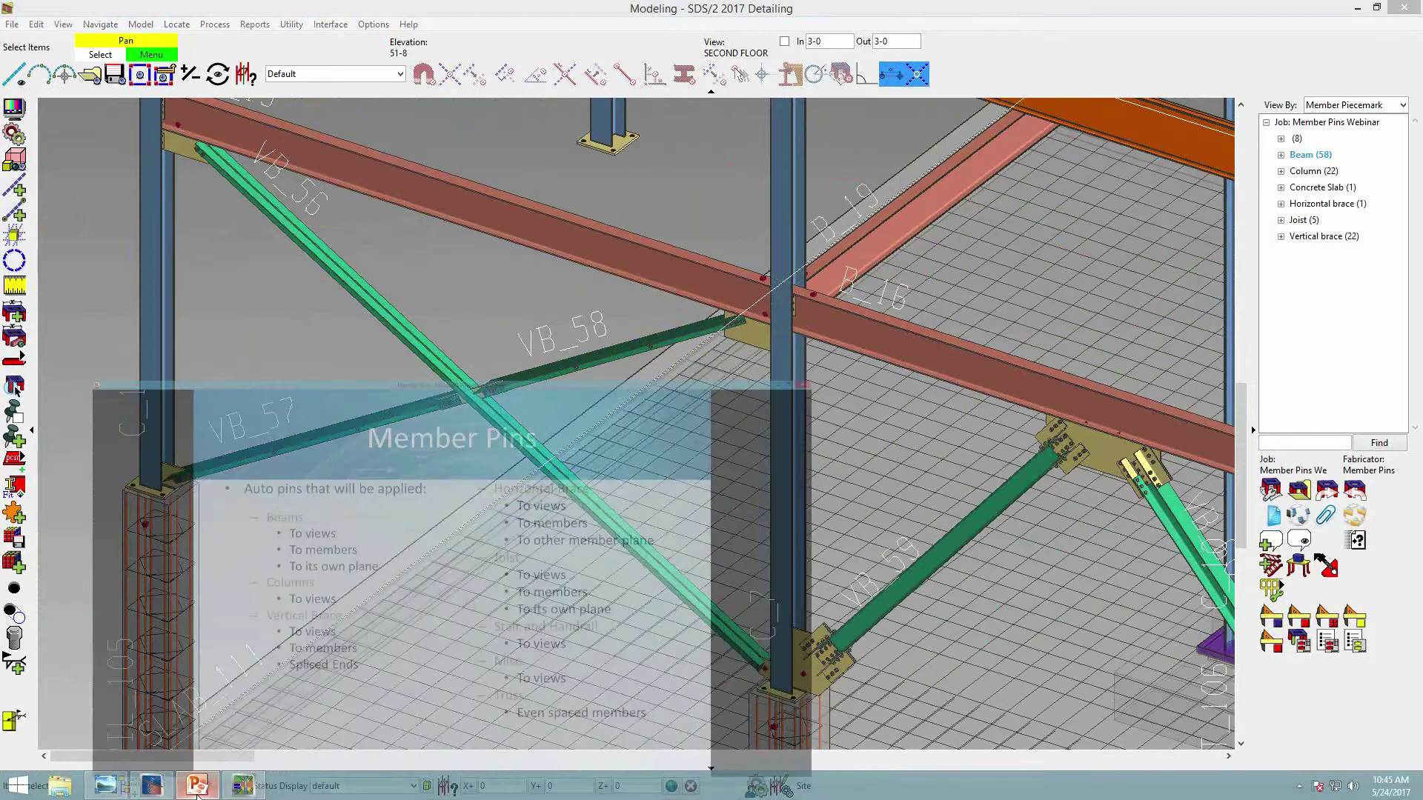
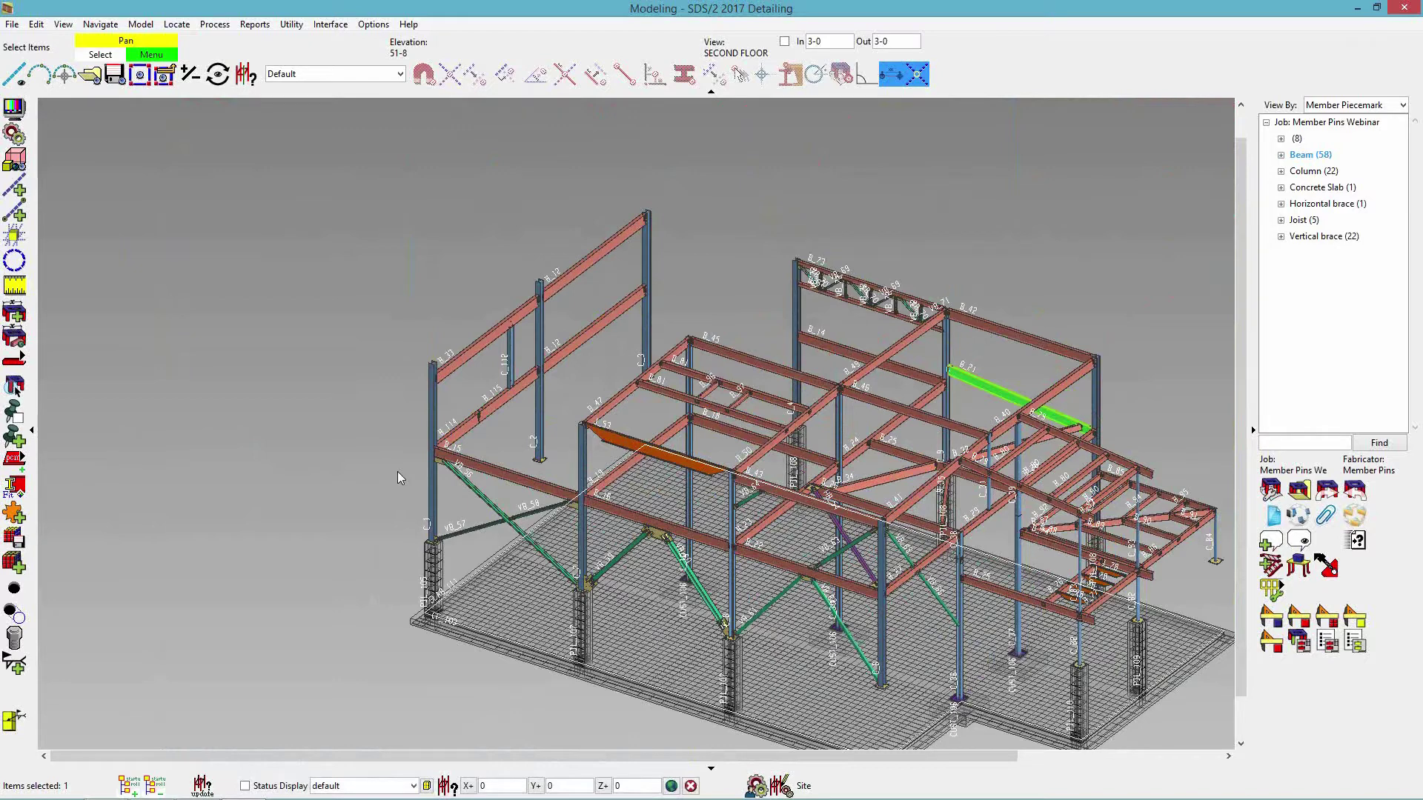
- Filter the selection to Member Ends, select every member end in the model, and delete all their member pins
left_click(951, 225)
middle_click(676, 506)
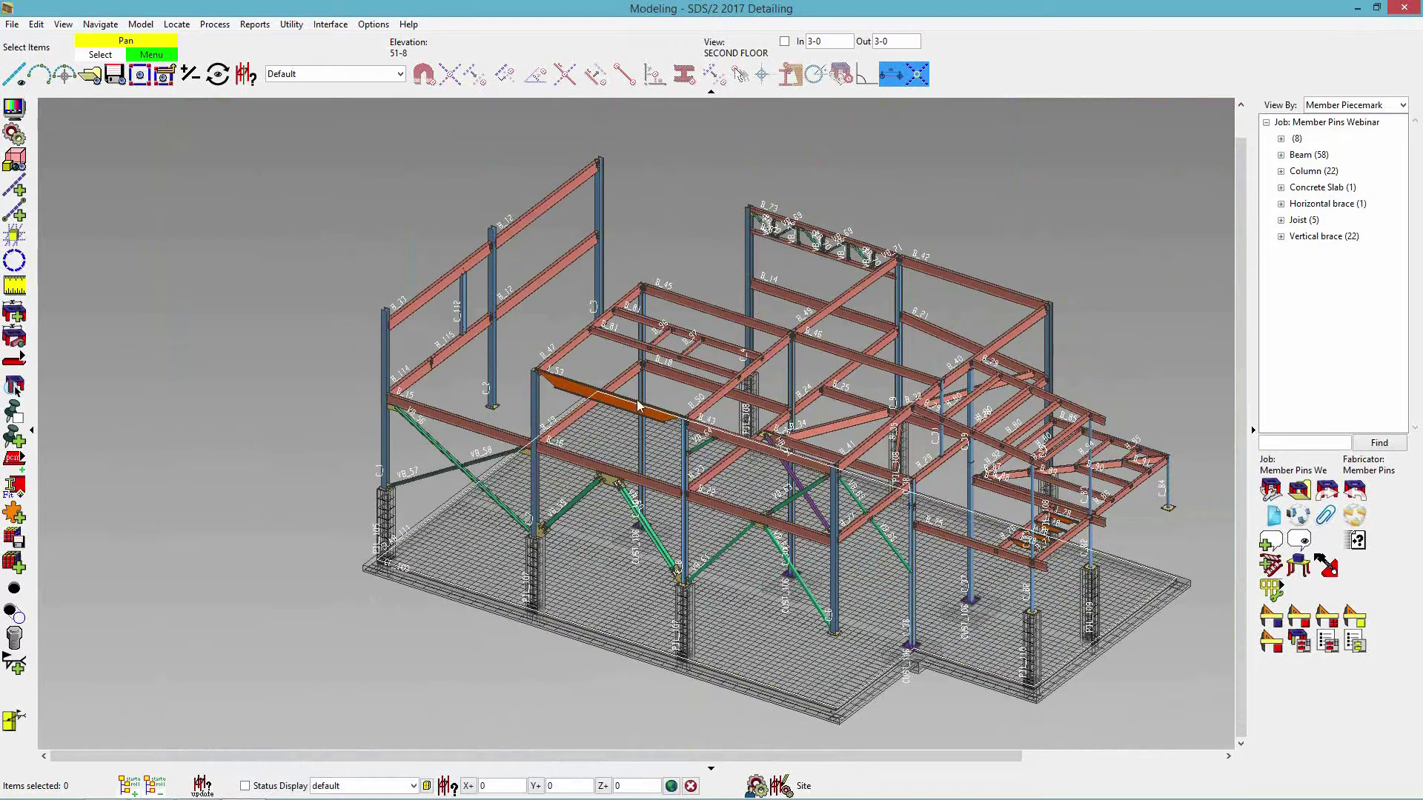
scroll(639, 406, "down", 2)
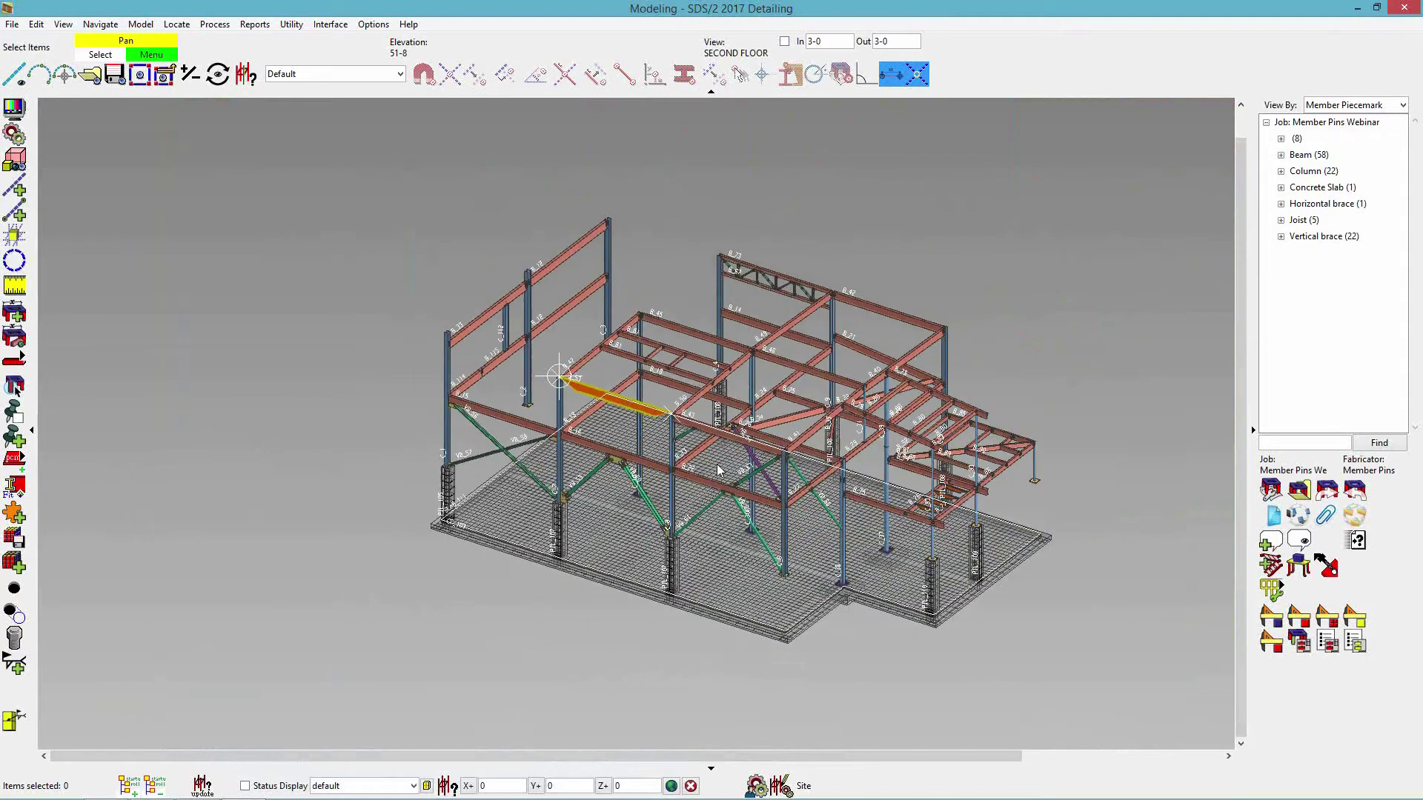
left_click(337, 74)
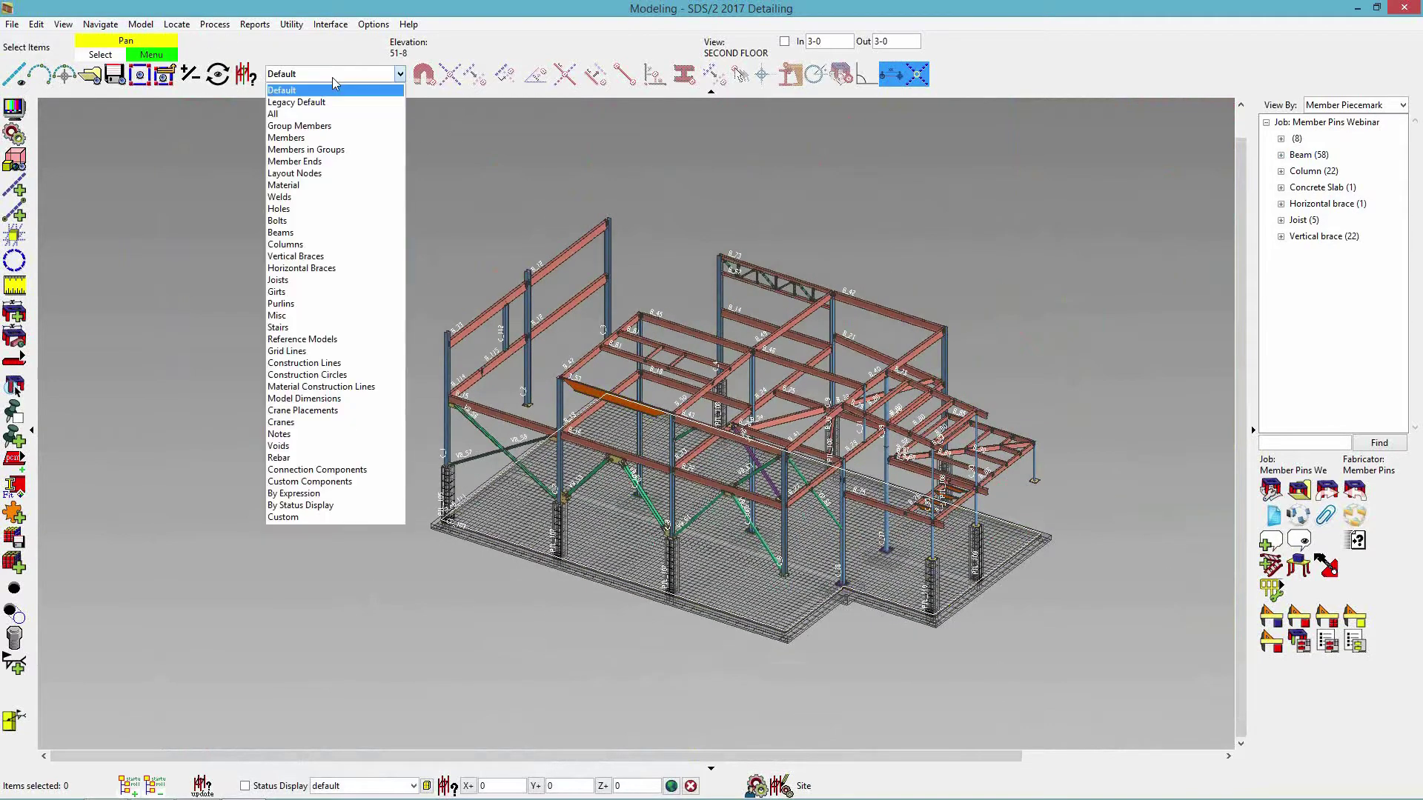
left_click(317, 161)
left_click_drag(1110, 711, 332, 122)
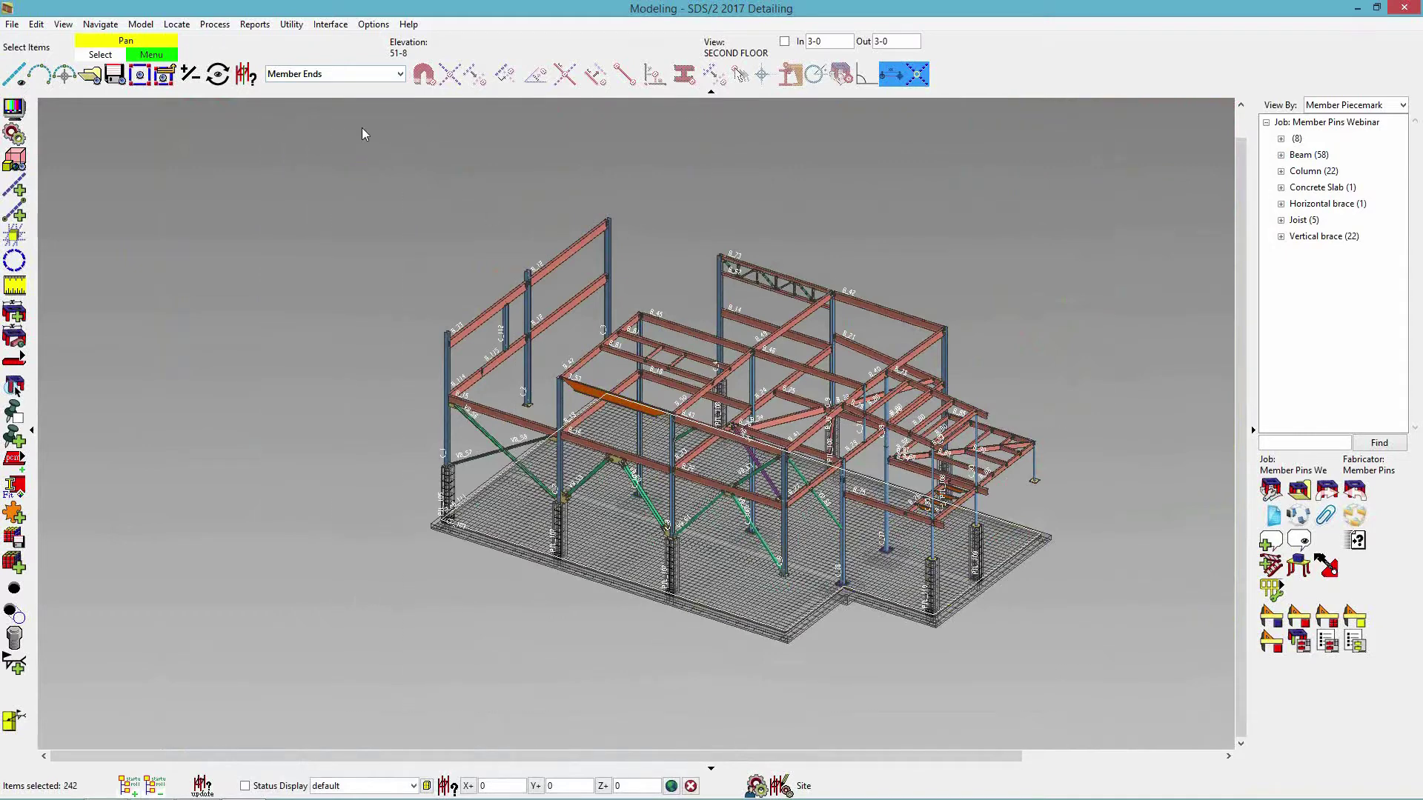
scroll(744, 267, "up", 5)
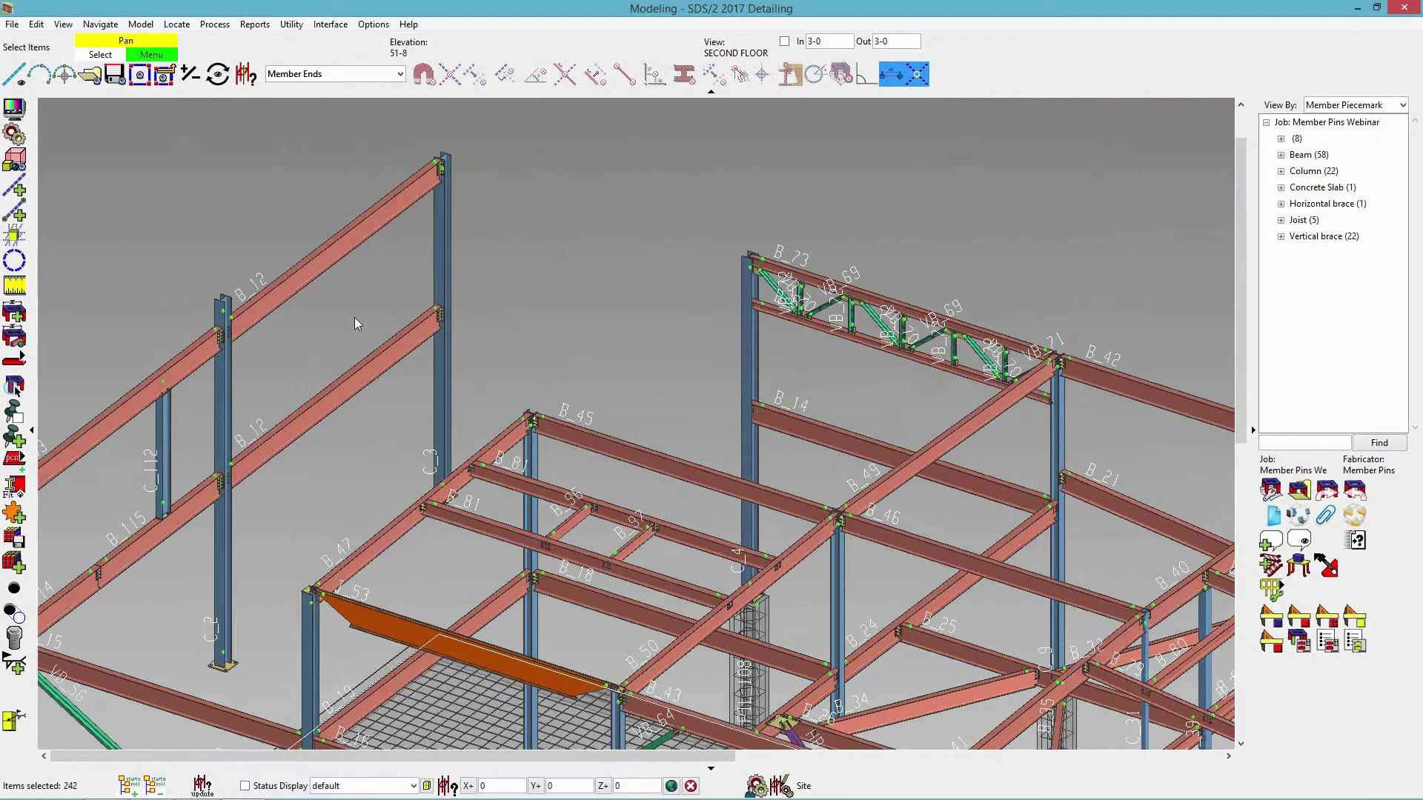
scroll(354, 317, "down", 5)
key("Delete")
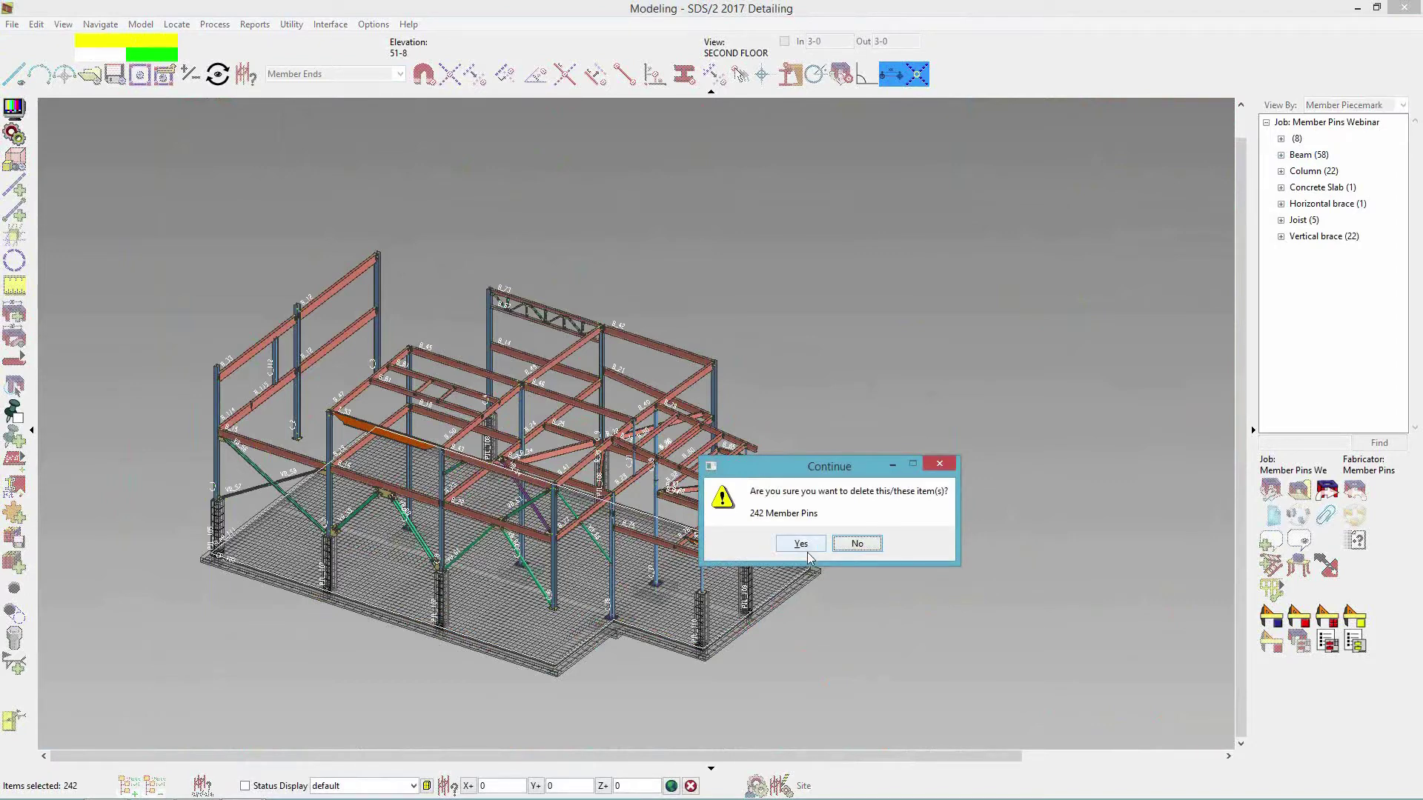
left_click(803, 546)
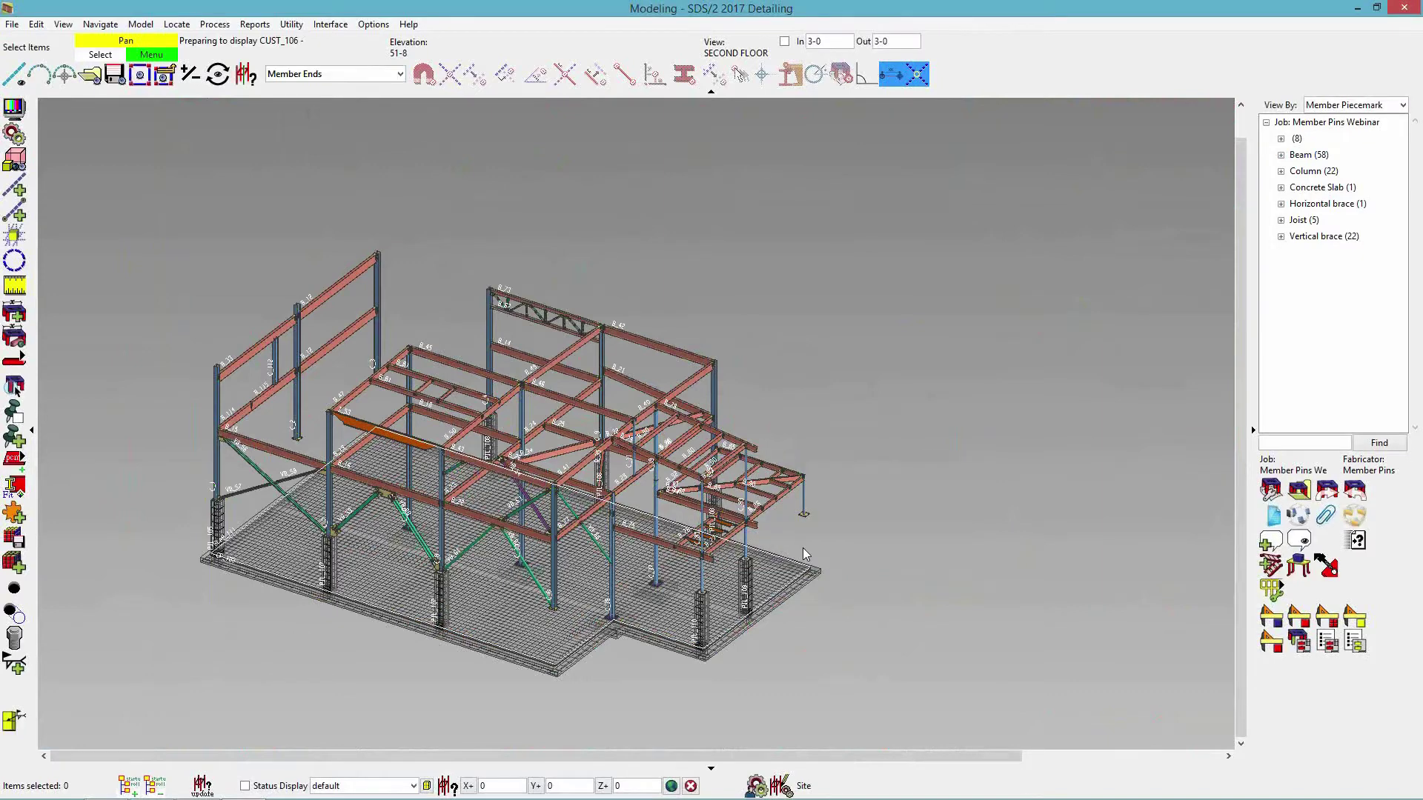
- Select all member ends in the model again and add their pins automatically with Auto Pins
left_click_drag(880, 498, 153, 180)
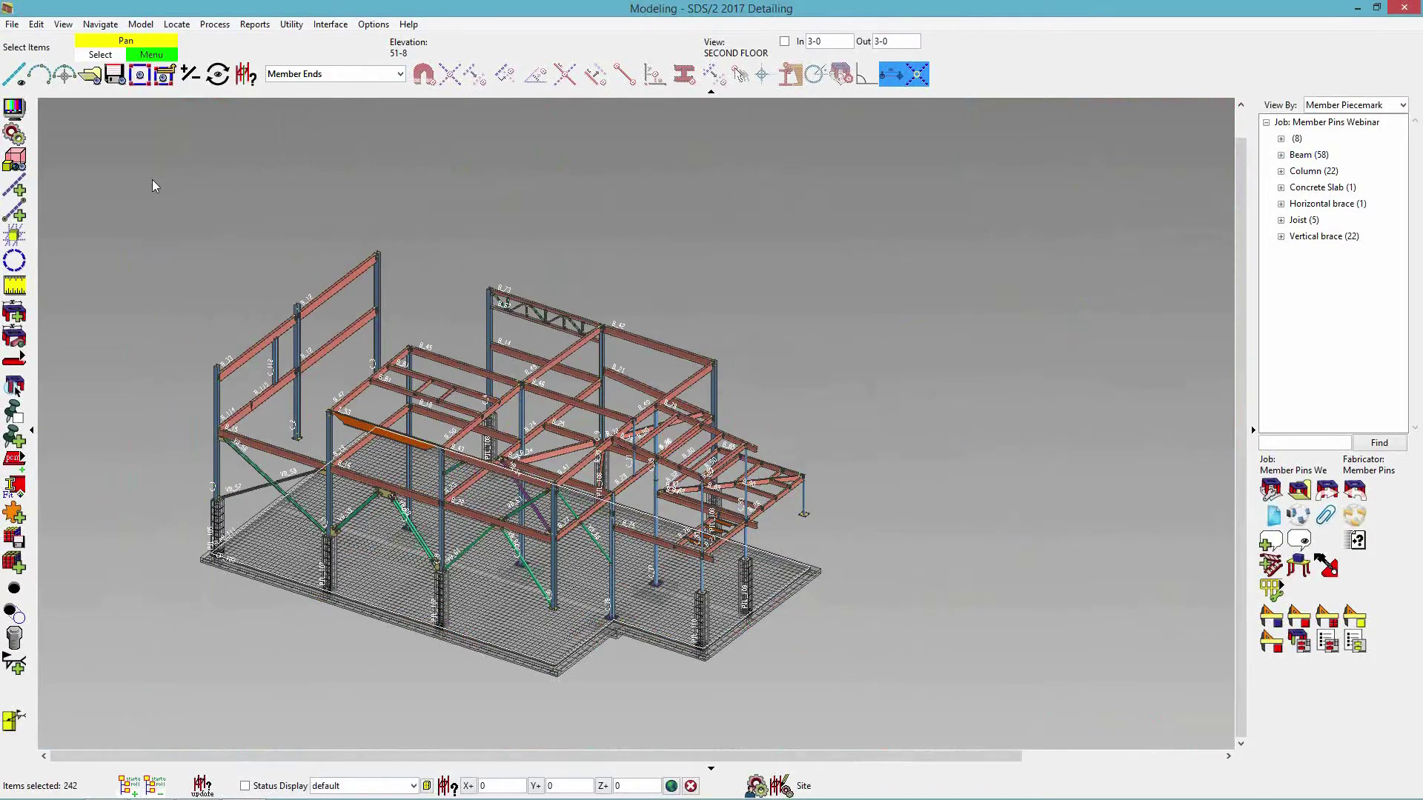
right_click(546, 183)
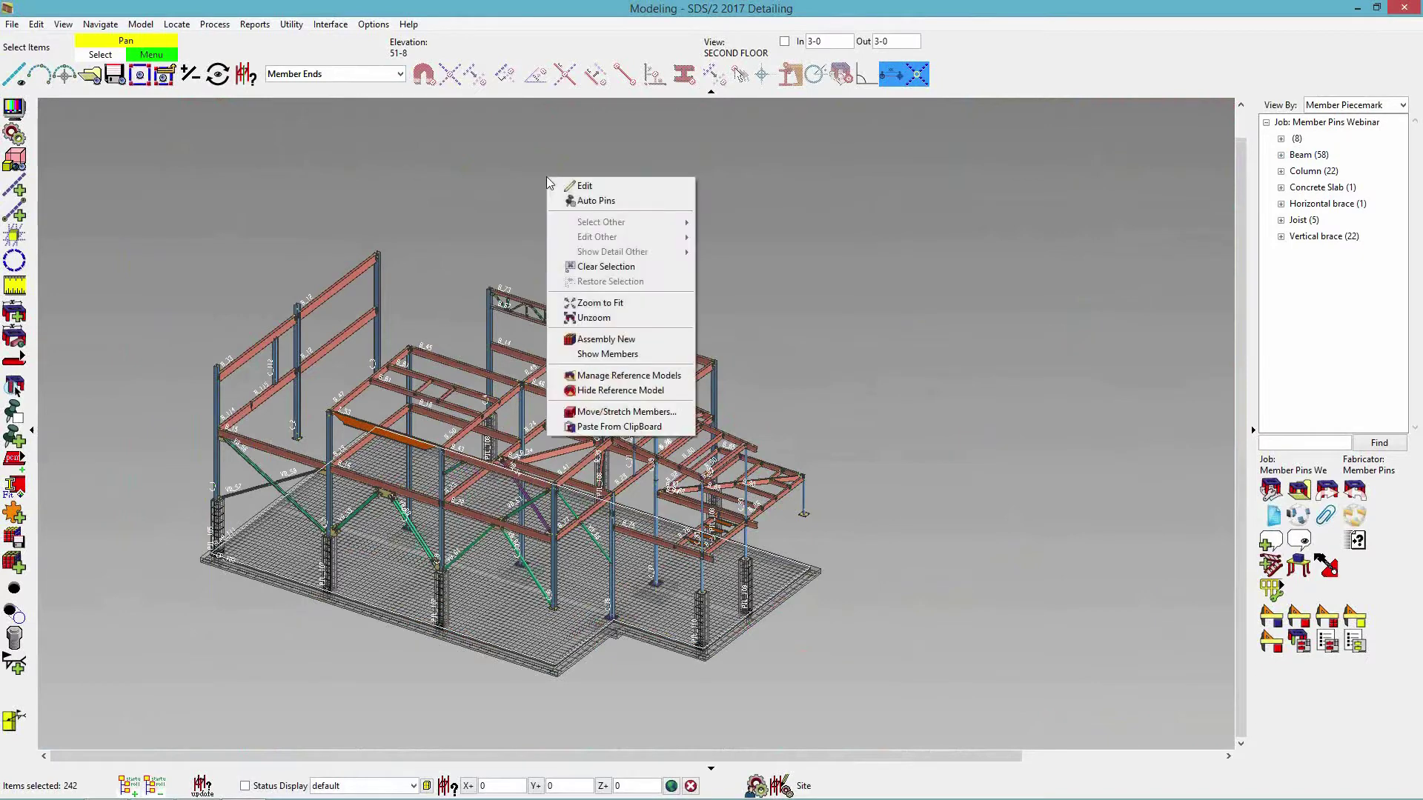
left_click(581, 202)
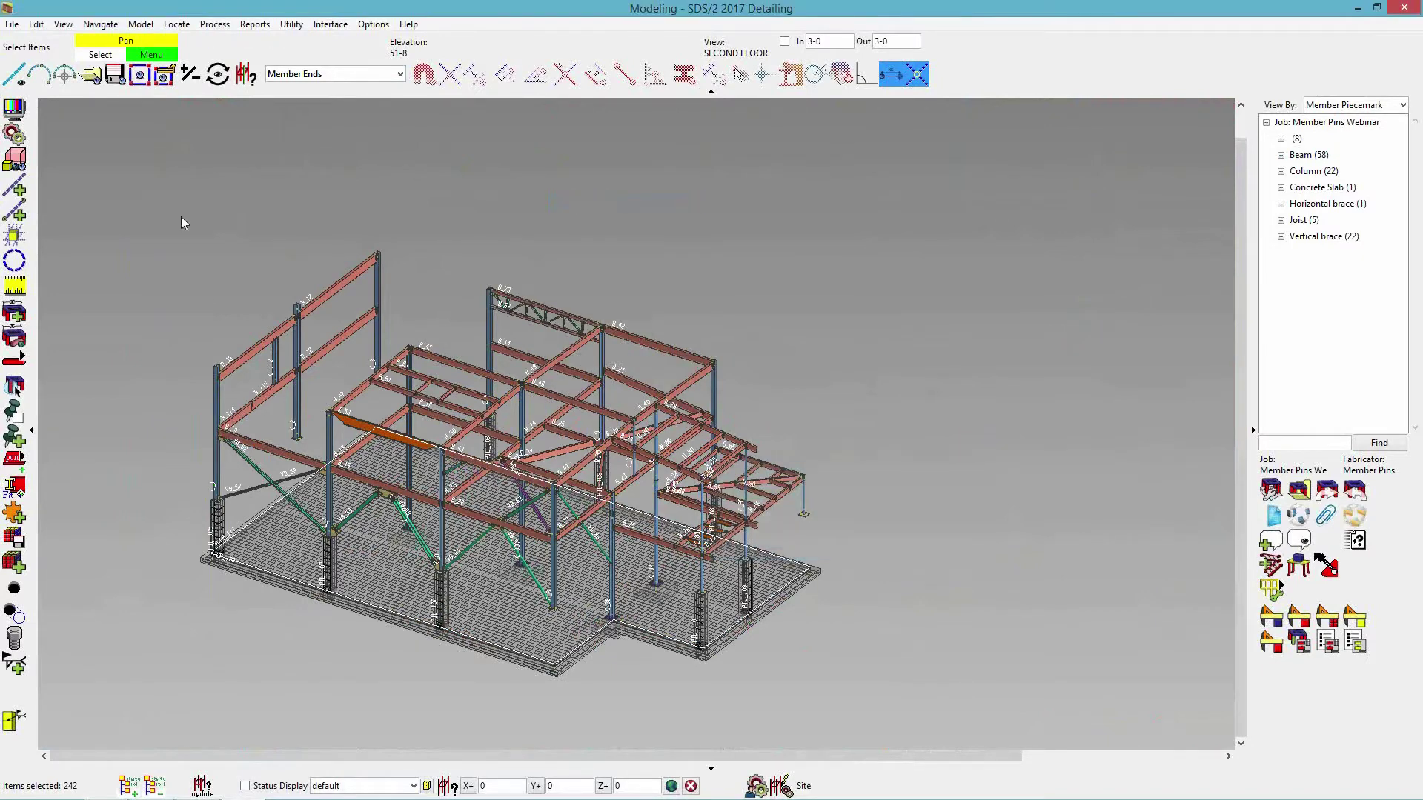
scroll(303, 245, "up", 3)
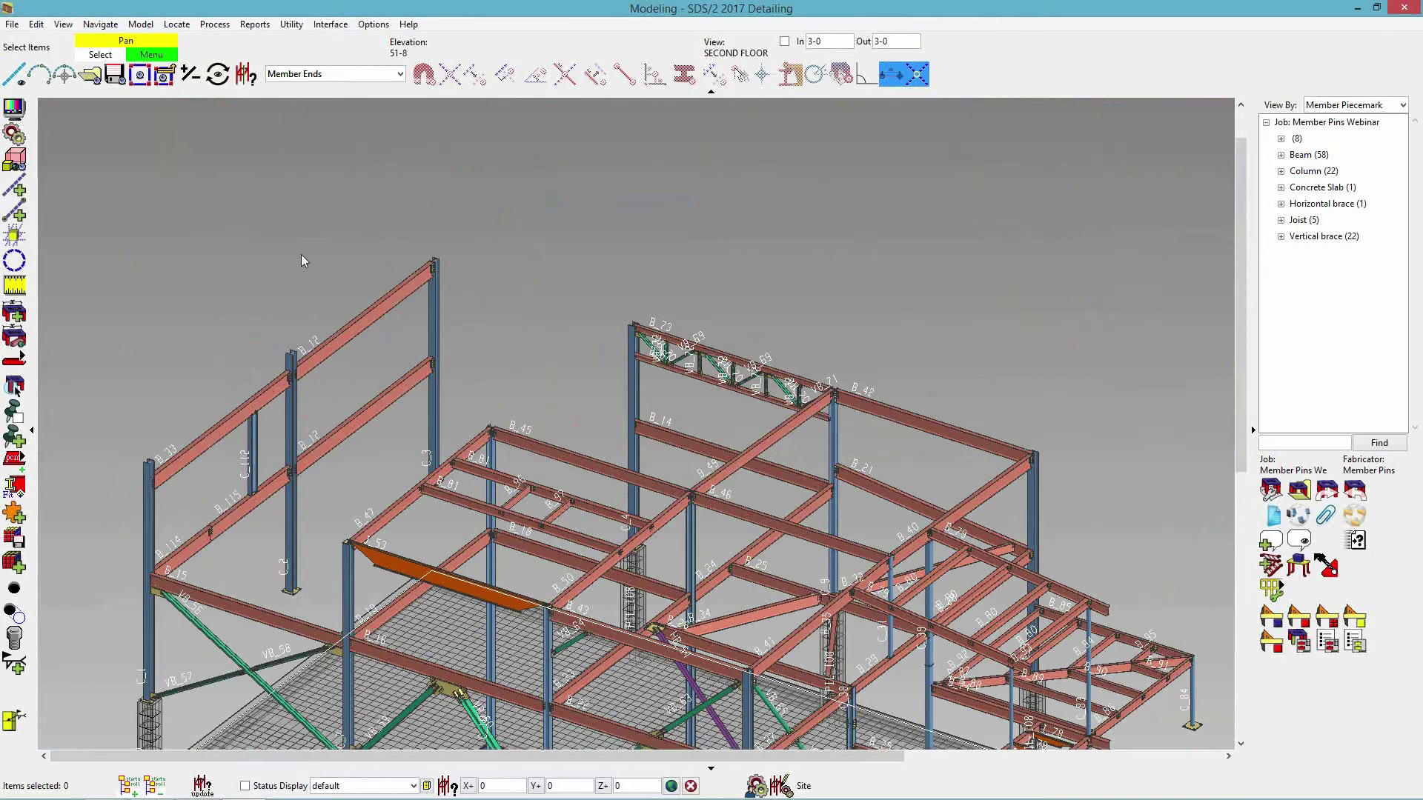
scroll(267, 406, "up", 5)
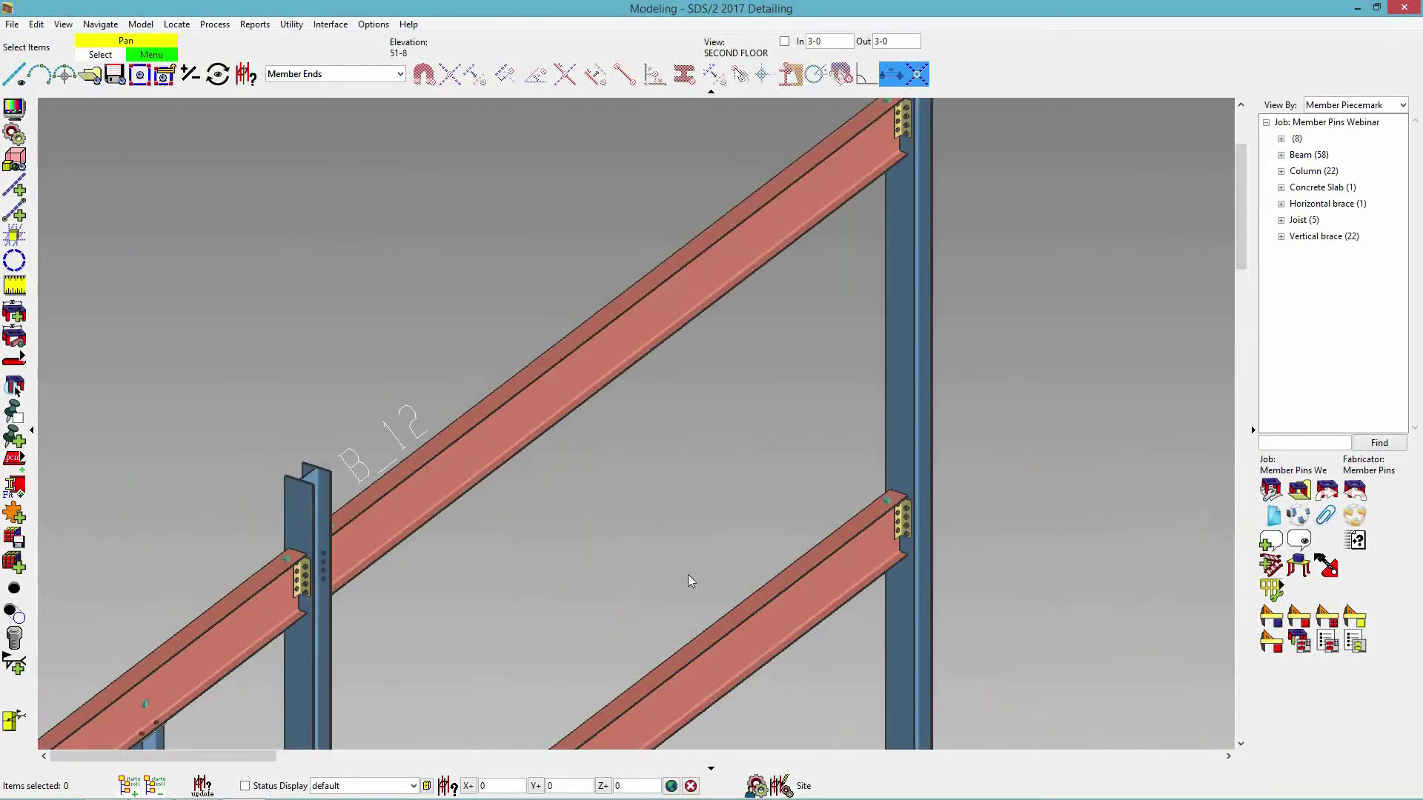
scroll(886, 501, "down", 3)
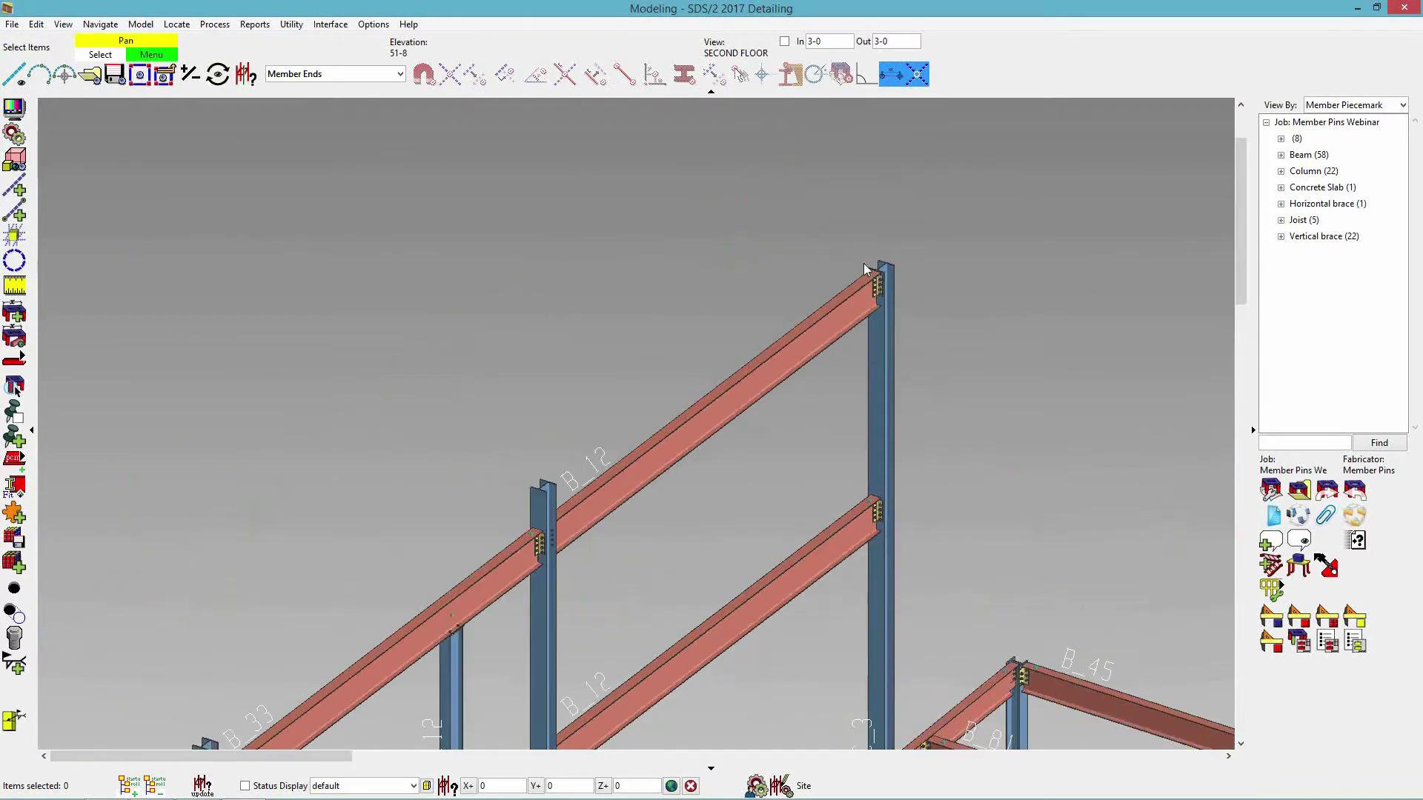
scroll(791, 419, "down", 3)
middle_click_drag(903, 462, 852, 287)
scroll(838, 297, "down", 1)
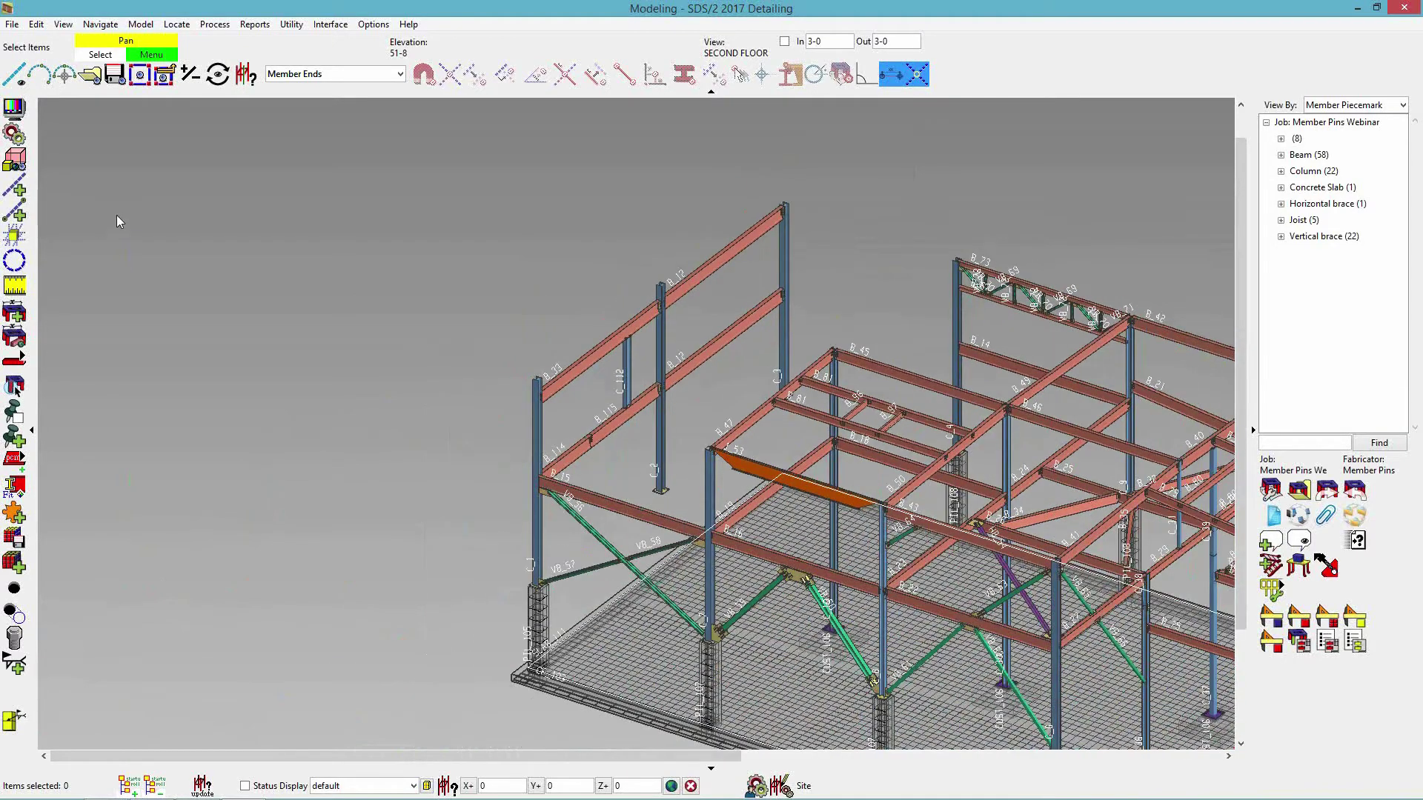
- Open the AB PLAN erection view and set the selection filter back to Default
left_click(91, 75)
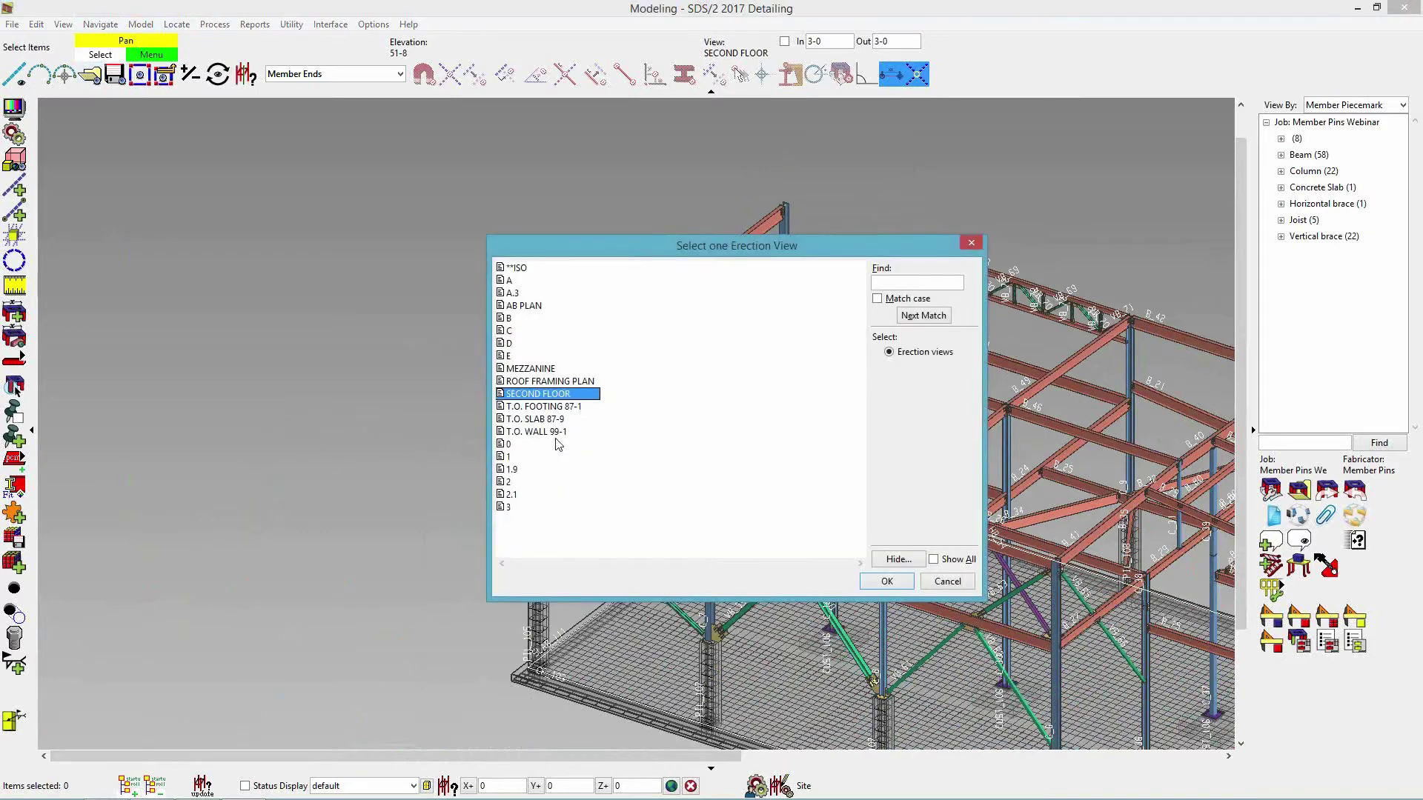
double_click(522, 306)
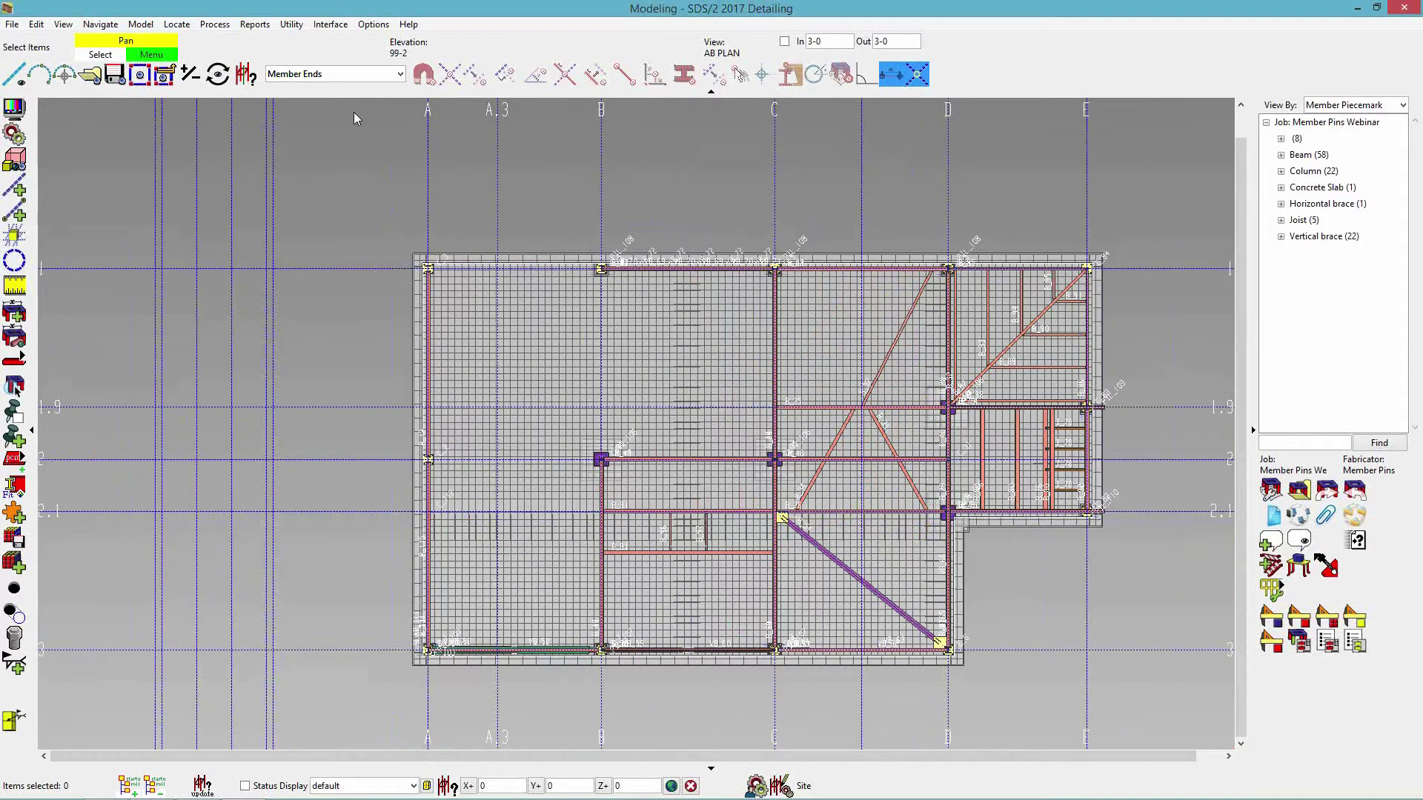
left_click(334, 74)
left_click(297, 83)
- Move grid line A 5-0 away from grid line B with Move View, using its intersection with grid line 1 as reference, and confirm the move
left_click(9, 26)
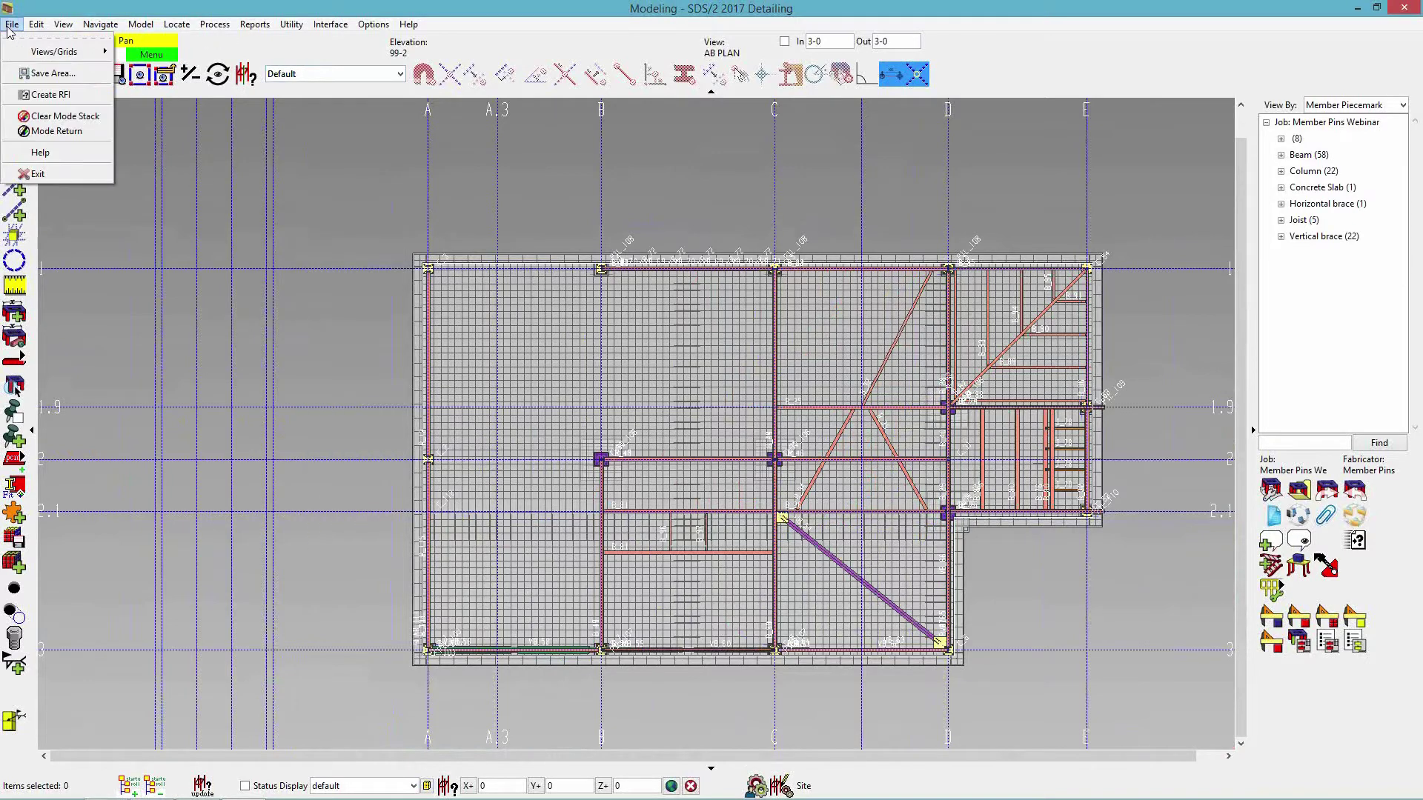
mouse_move(78, 54)
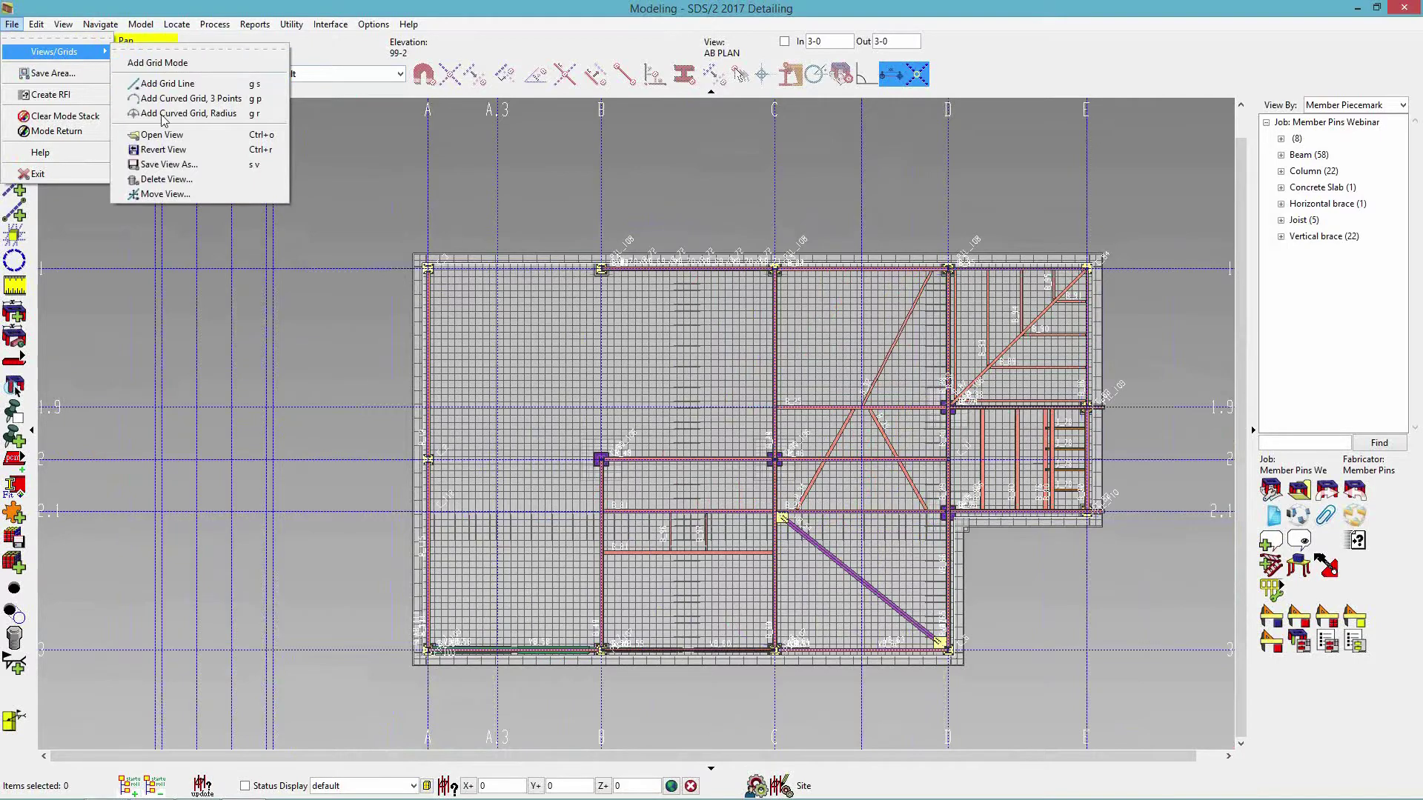
left_click(175, 195)
left_click(429, 172)
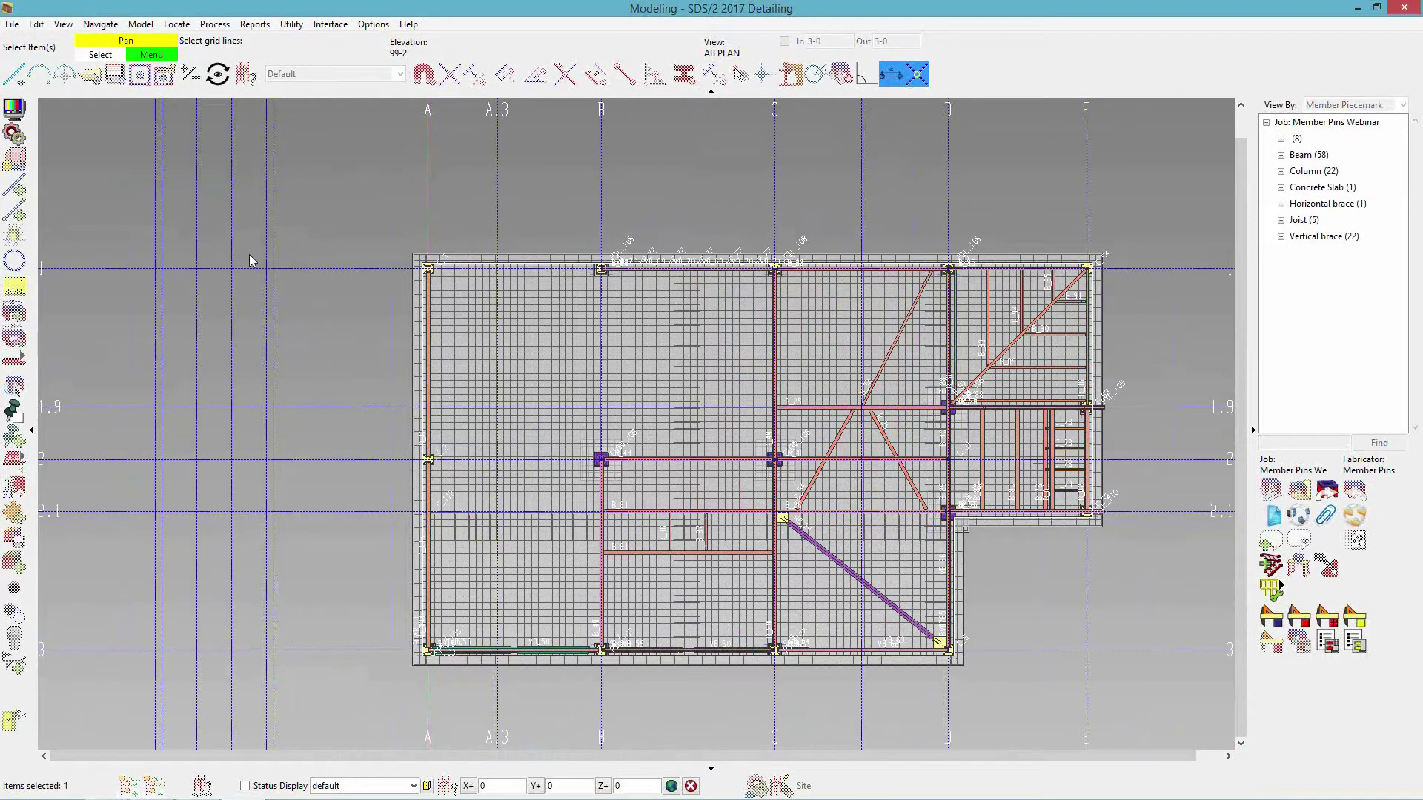
right_click(347, 222)
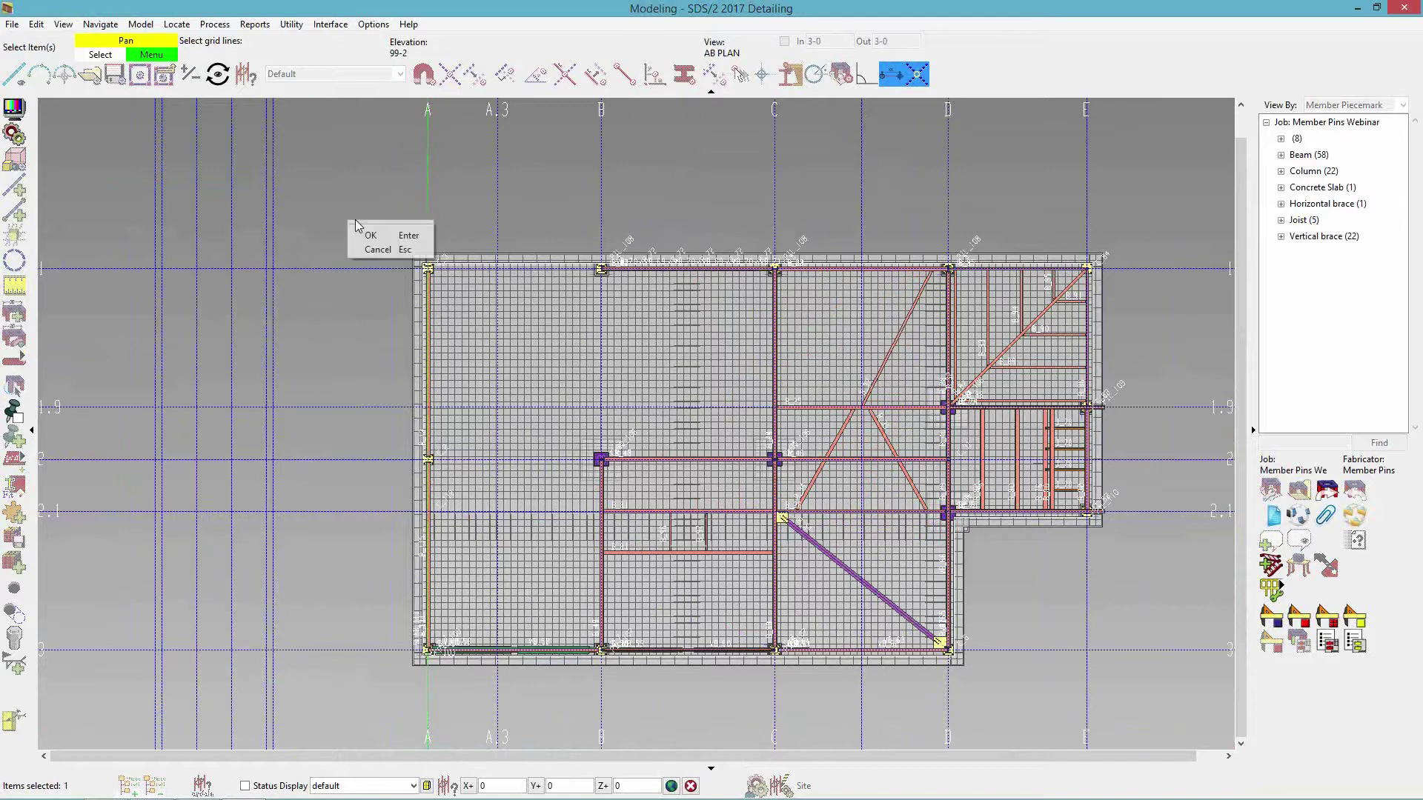
left_click(378, 239)
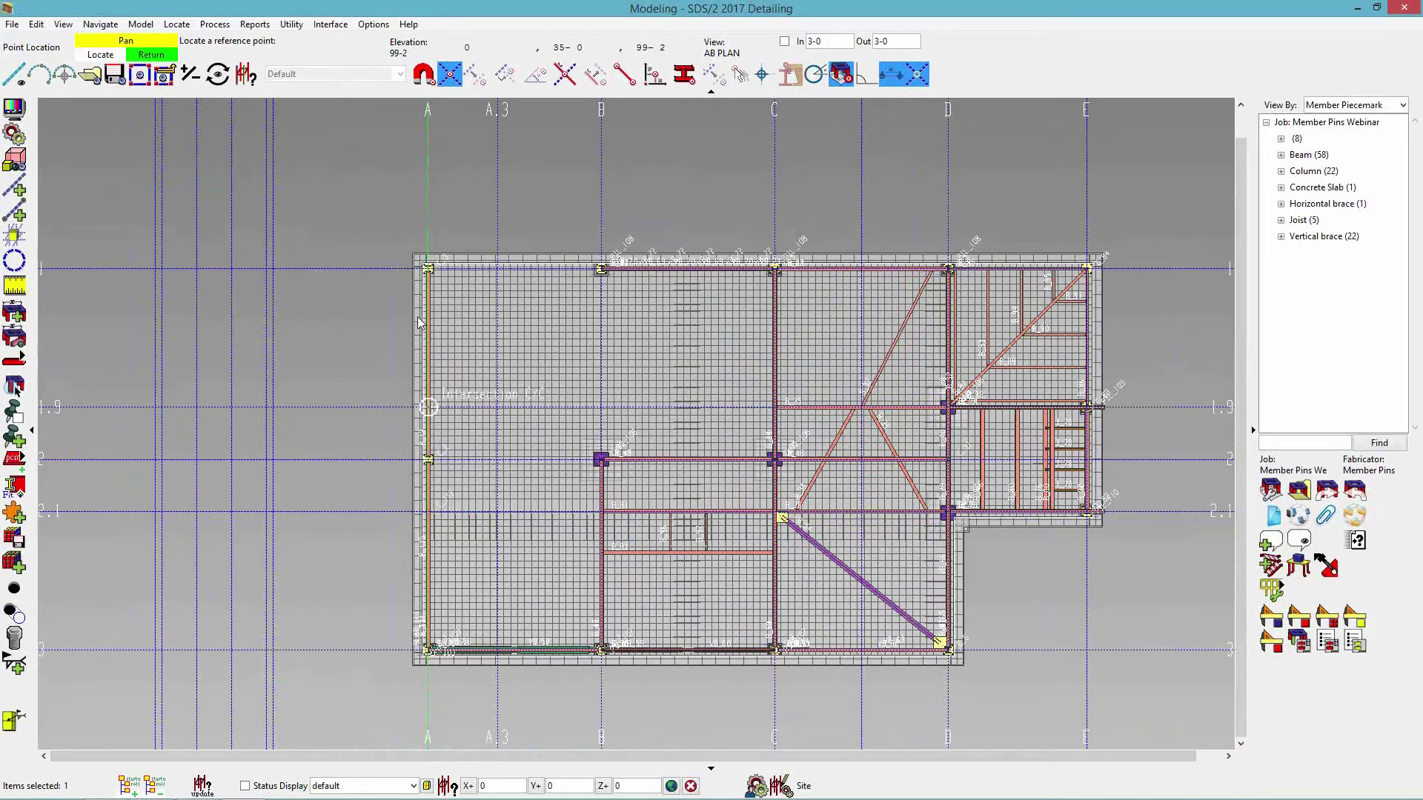
left_click(428, 267)
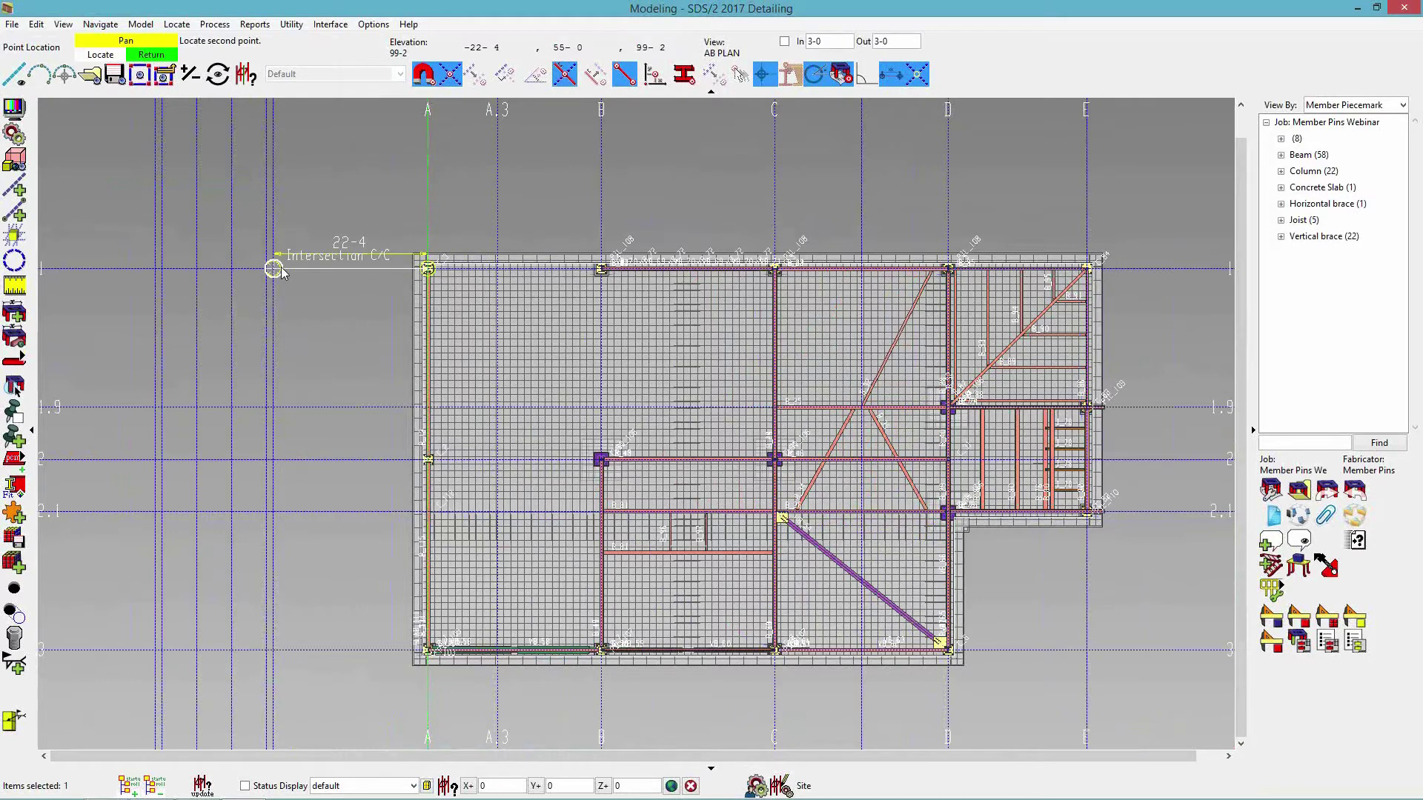
type("5-0")
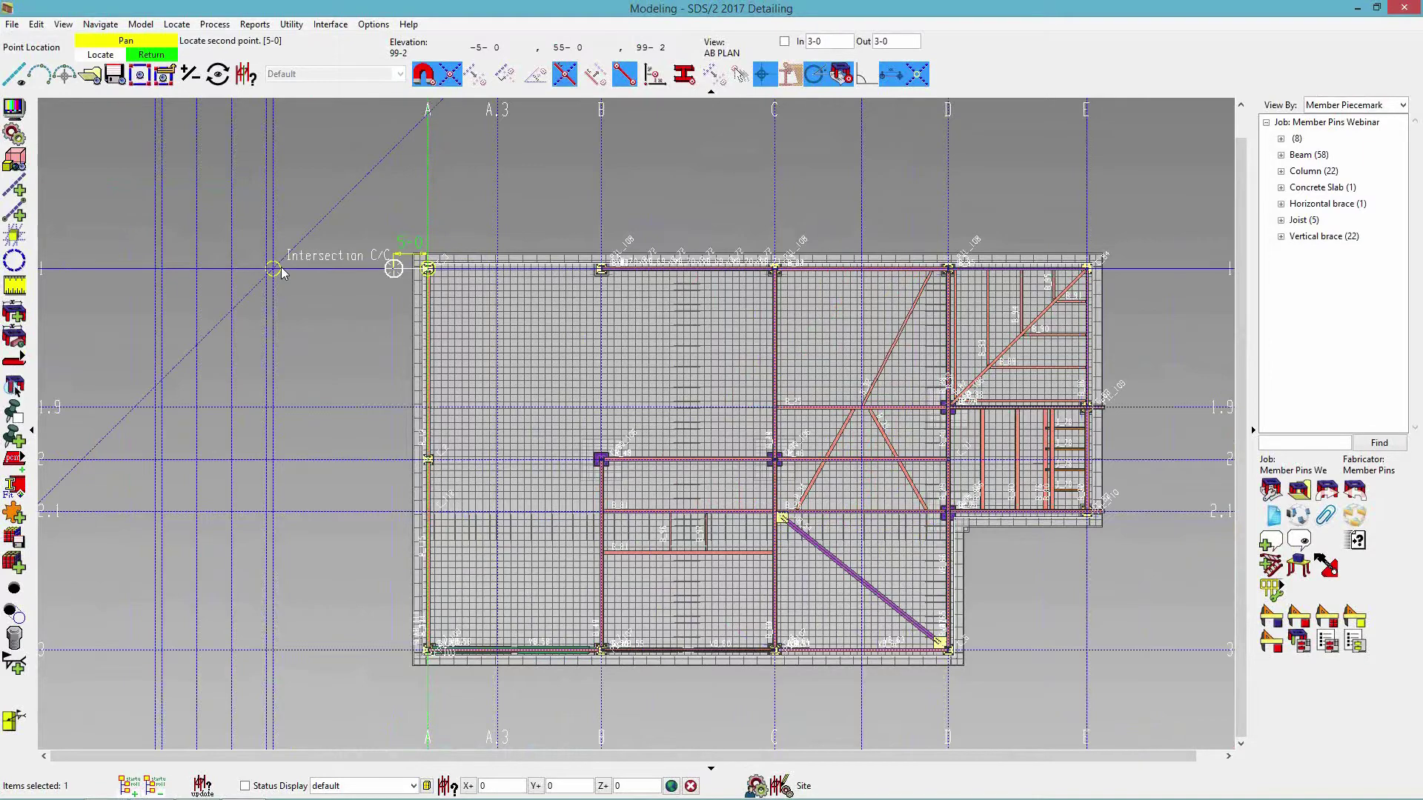
key("Return")
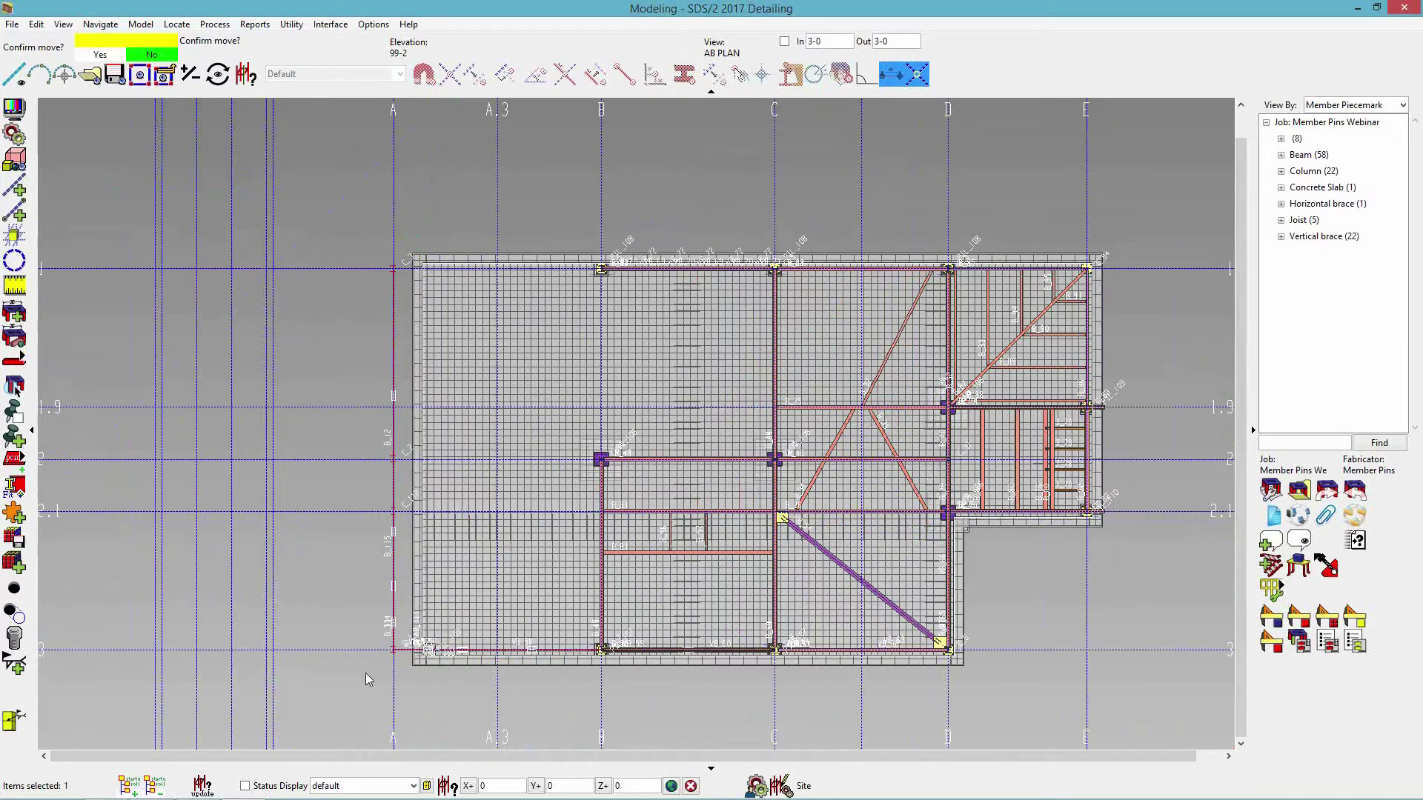
scroll(366, 673, "up", 2)
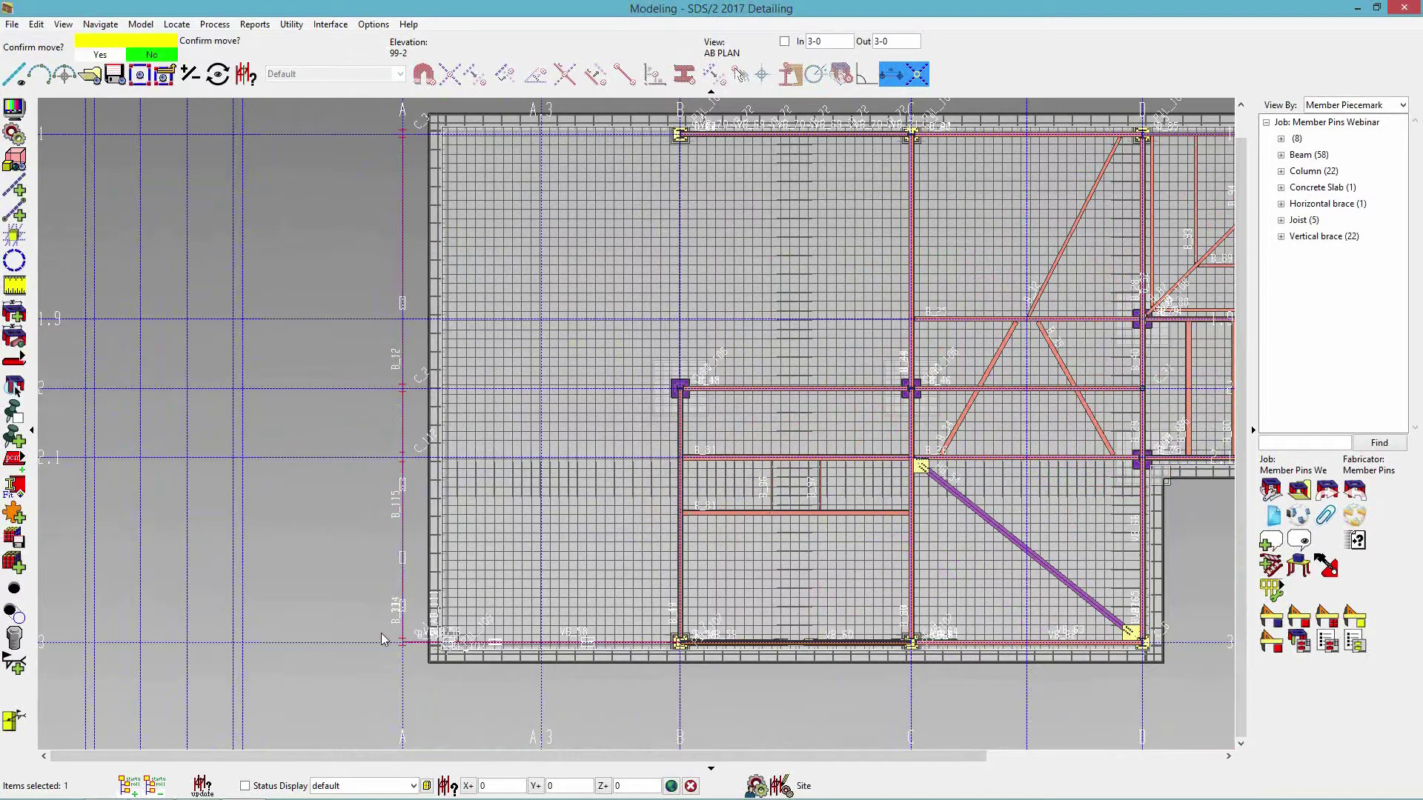
left_click(319, 491)
- Inspect in 3D the base of column C_1 and the pier beside it, and open the member end settings at the top of pier PIL_105
scroll(318, 491, "down", 2)
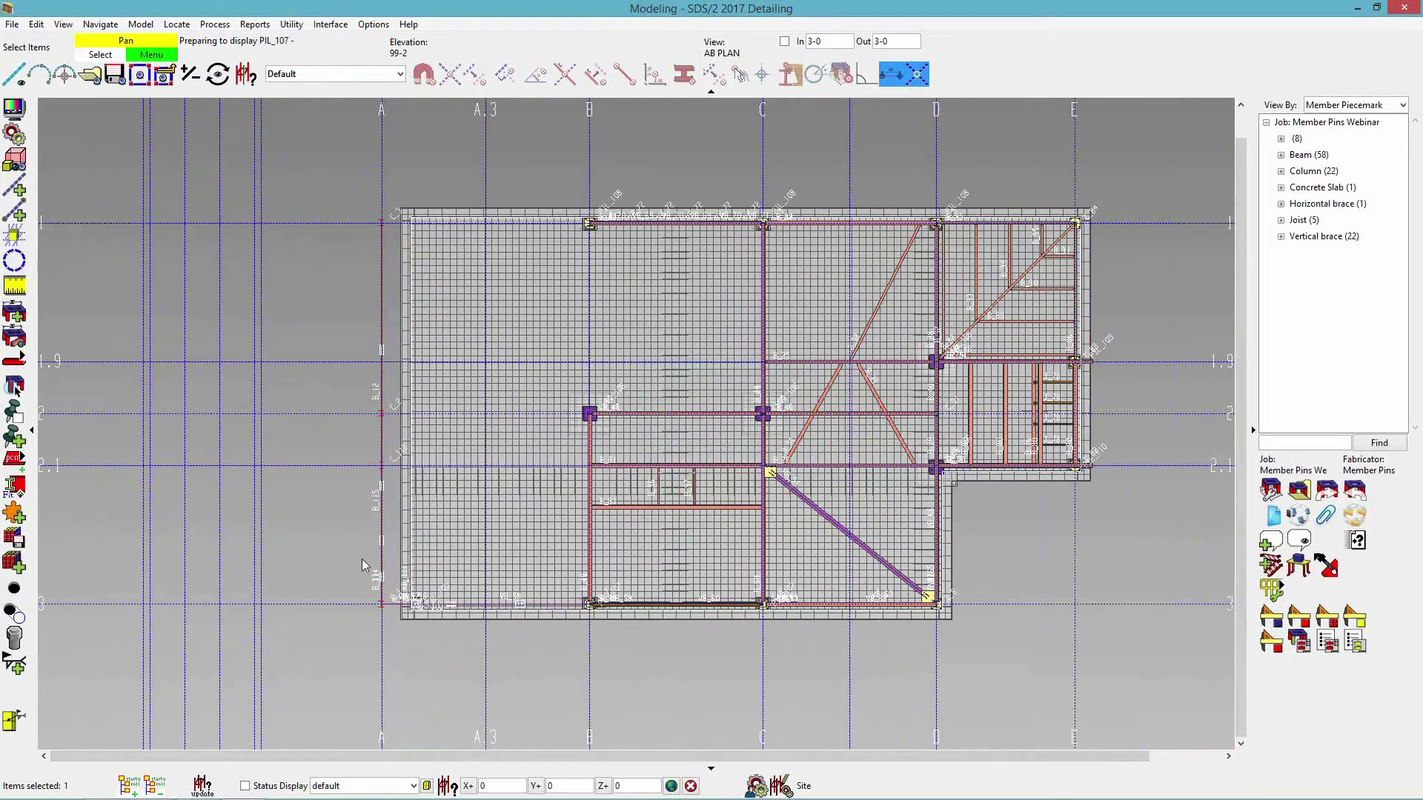
middle_click_drag(341, 551, 282, 438)
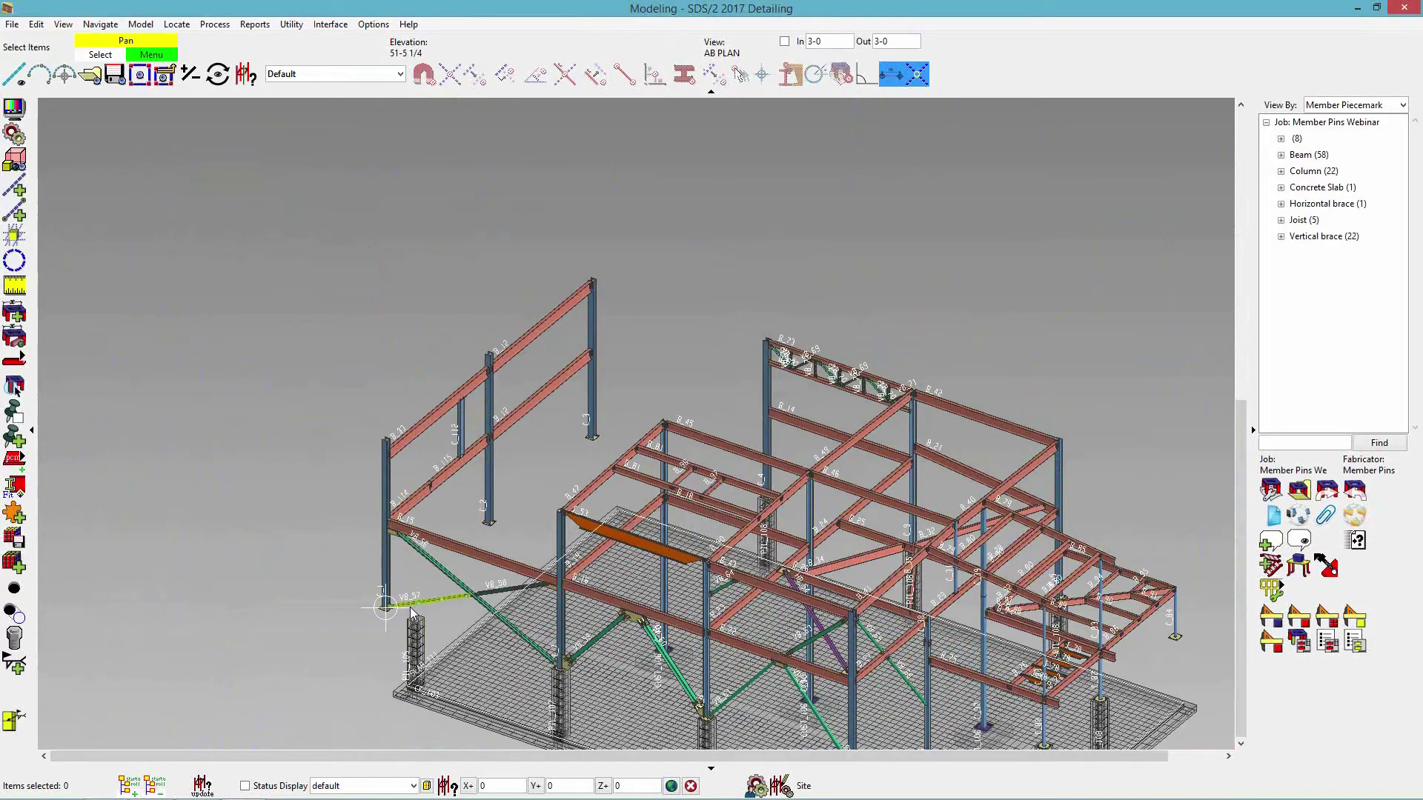
scroll(420, 637, "up", 3)
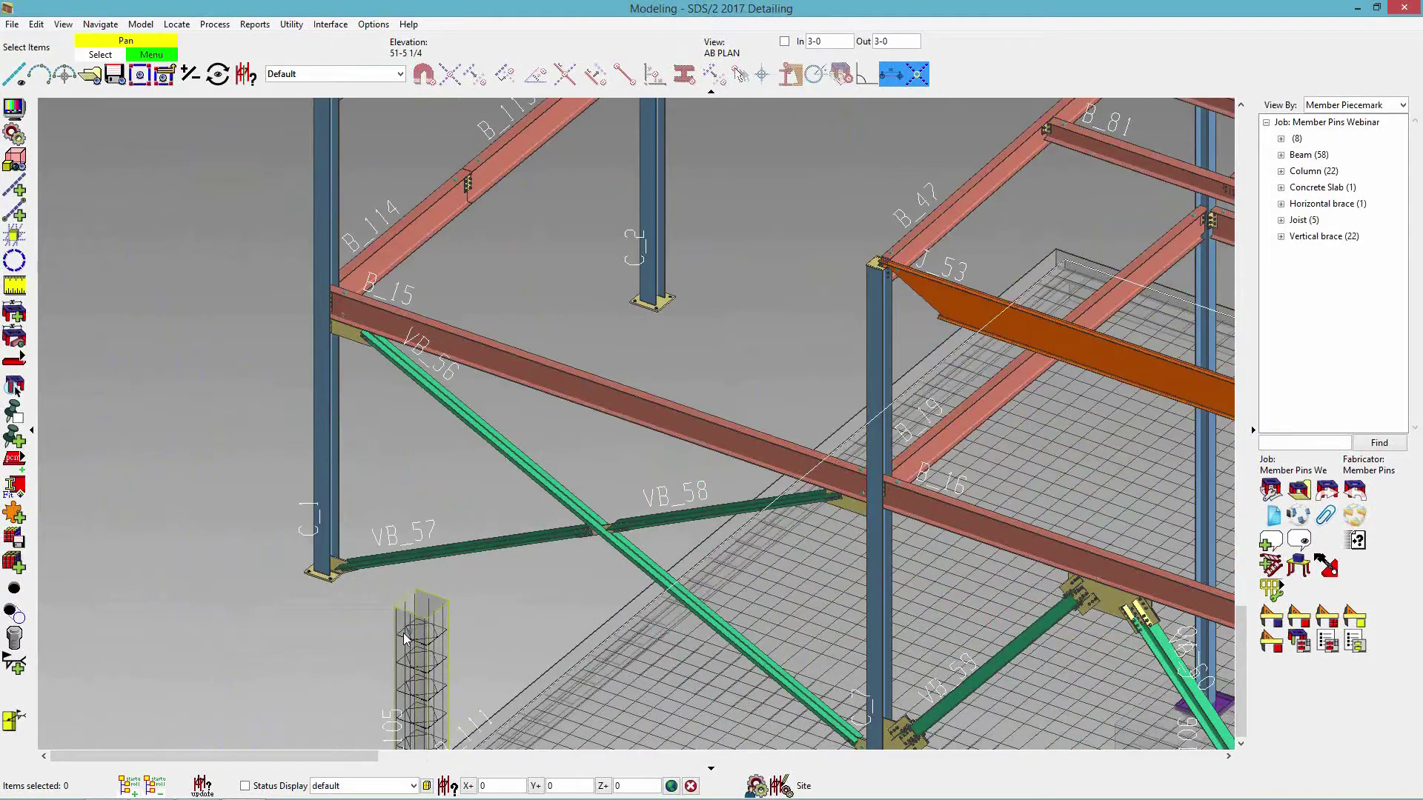
scroll(403, 633, "up", 3)
left_click(421, 630)
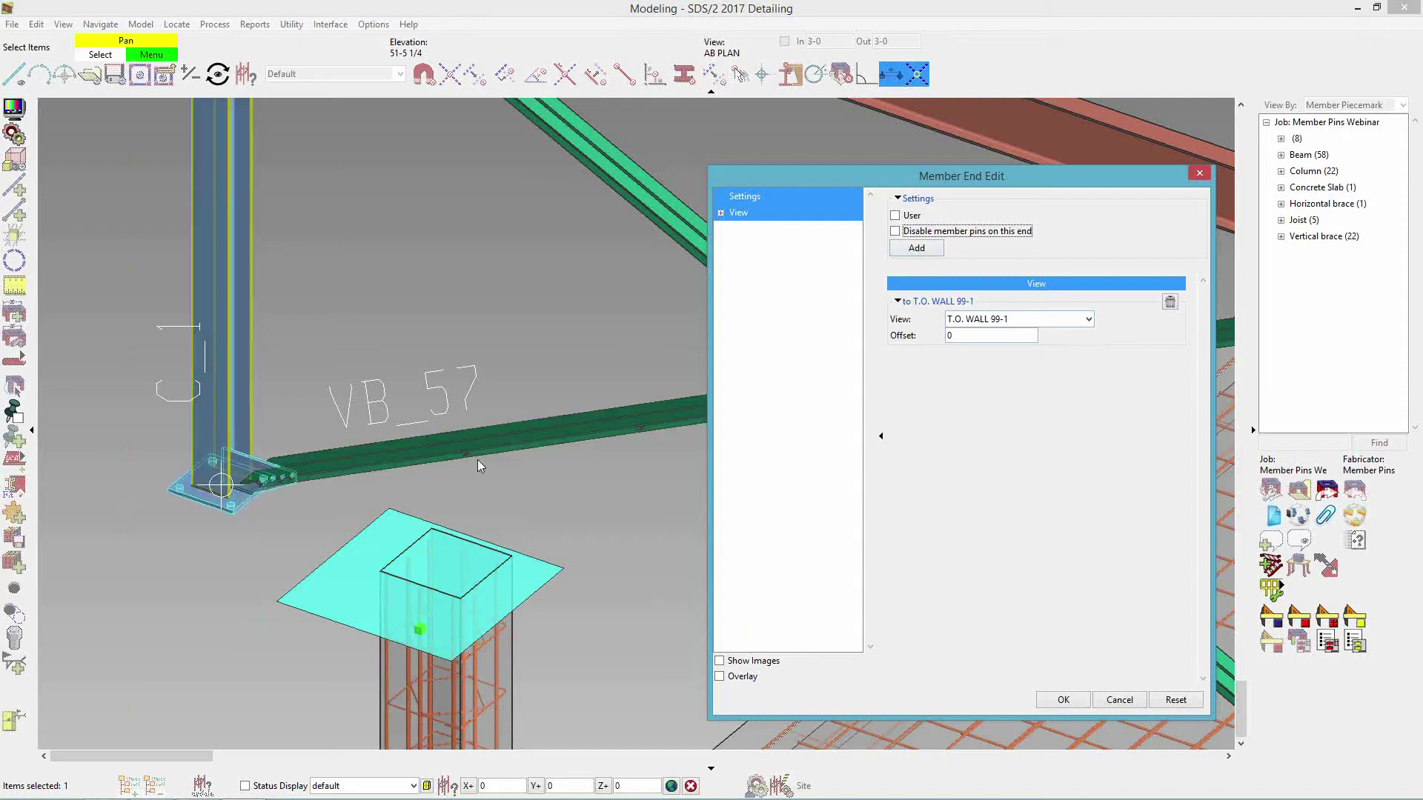
- Try to add a "to view" member pin to the top end of pier PIL_105, and leave its member end settings without saving
left_click(919, 251)
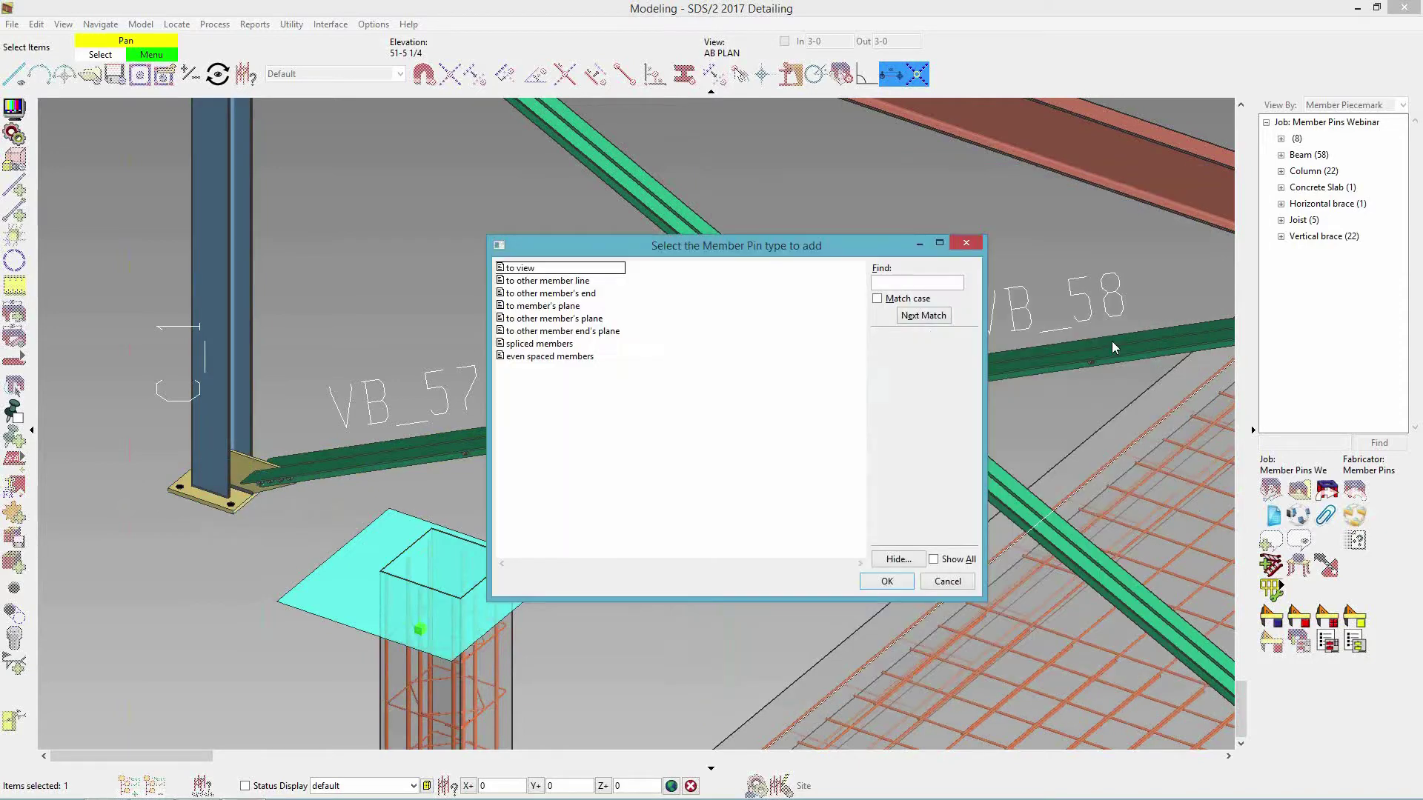
double_click(512, 269)
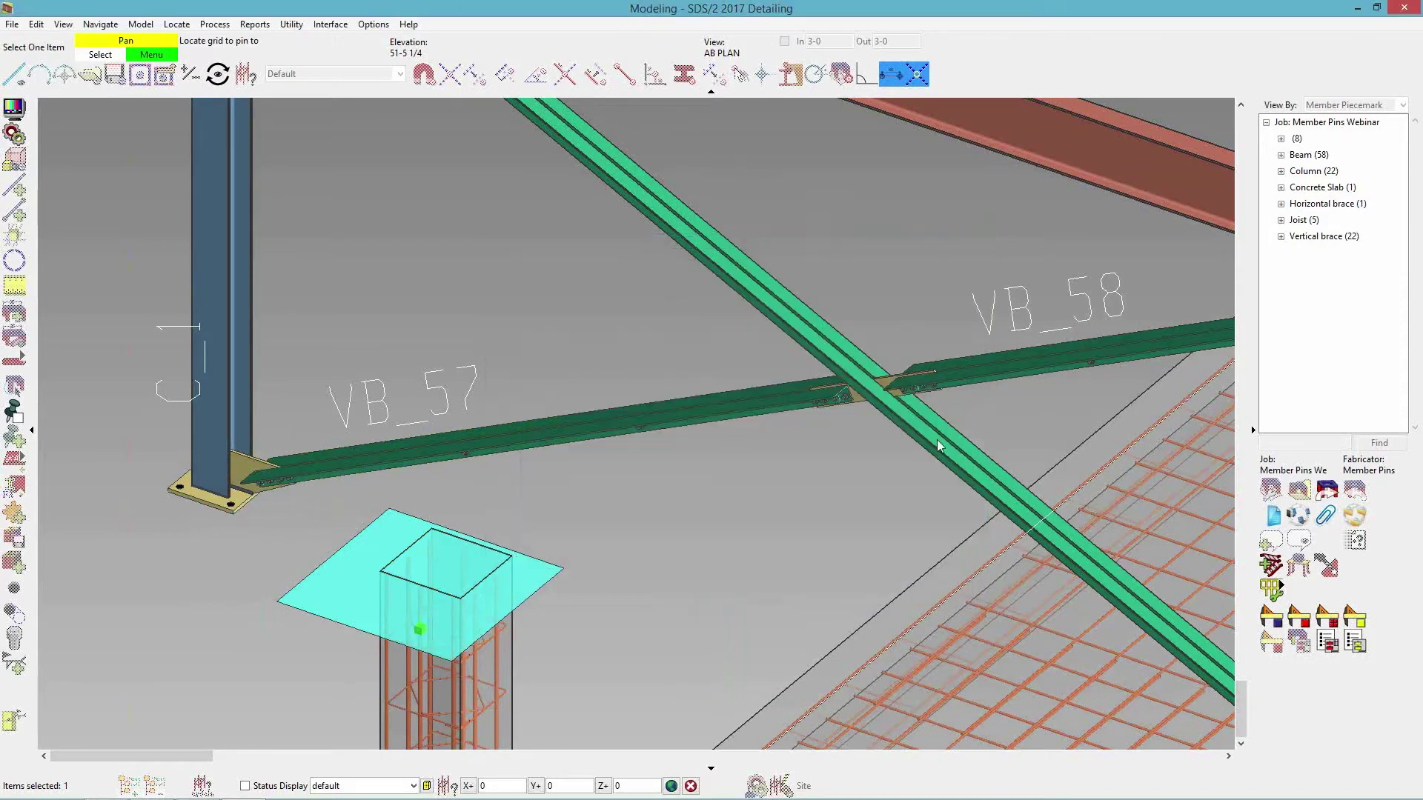
scroll(296, 582, "down", 3)
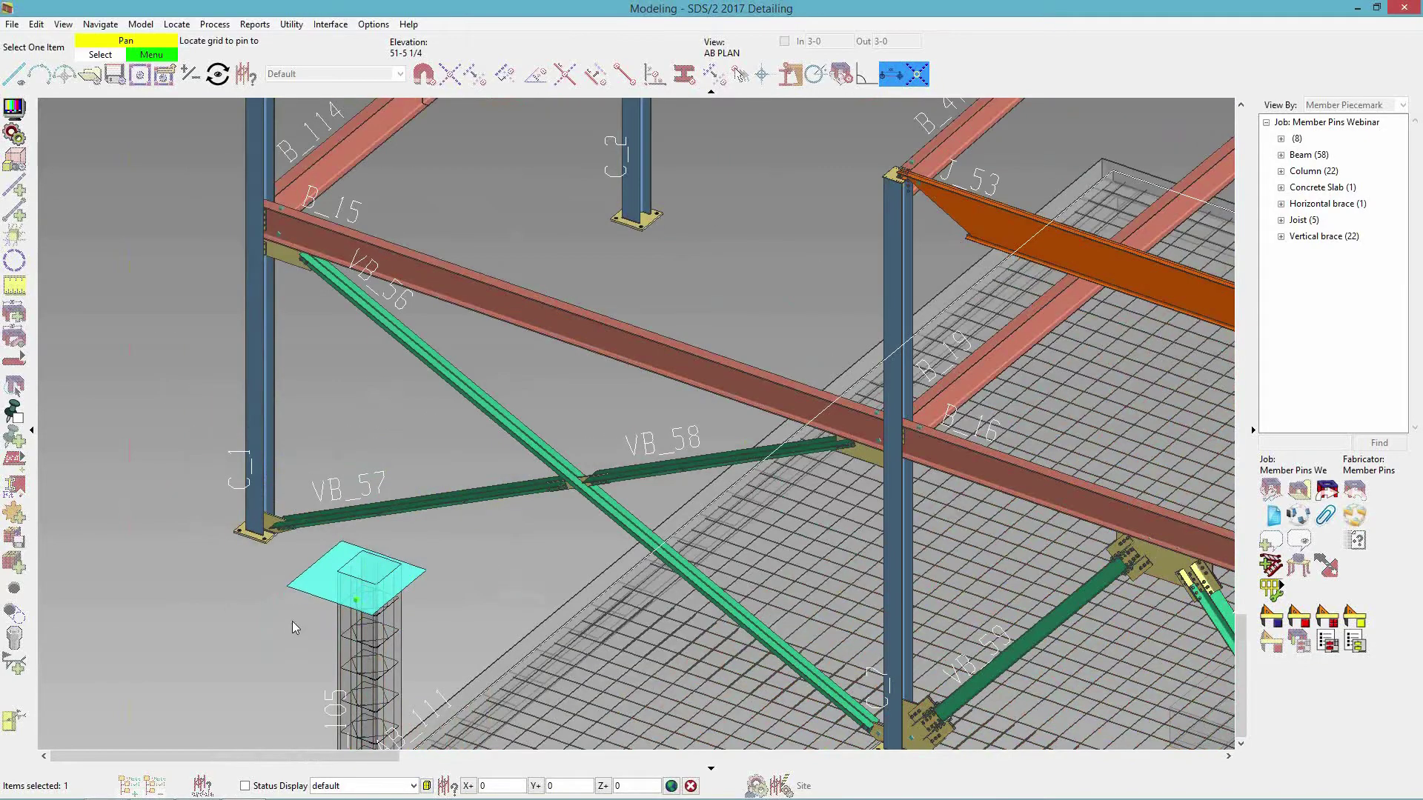
scroll(320, 627, "down", 3)
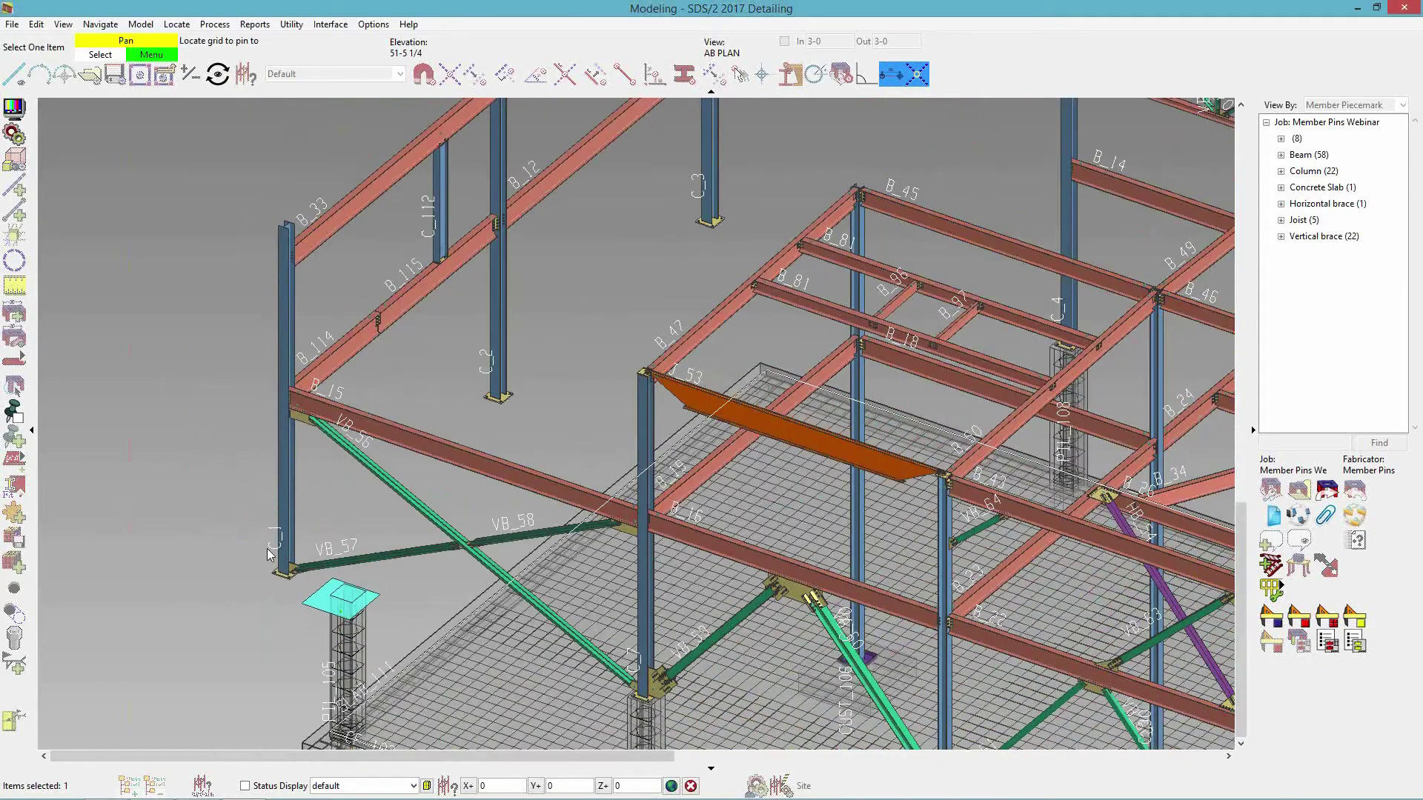
right_click(221, 591)
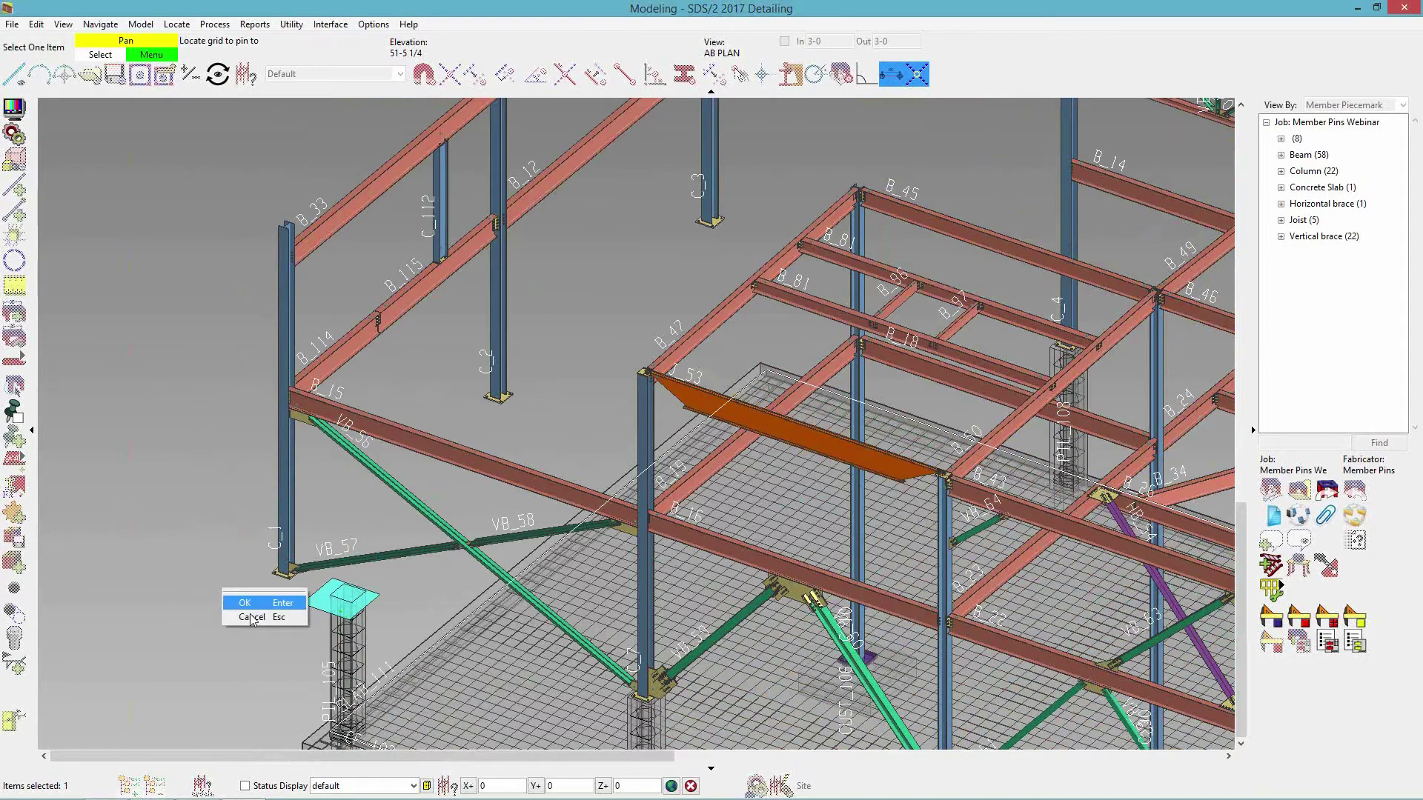
left_click(244, 595)
left_click(1118, 701)
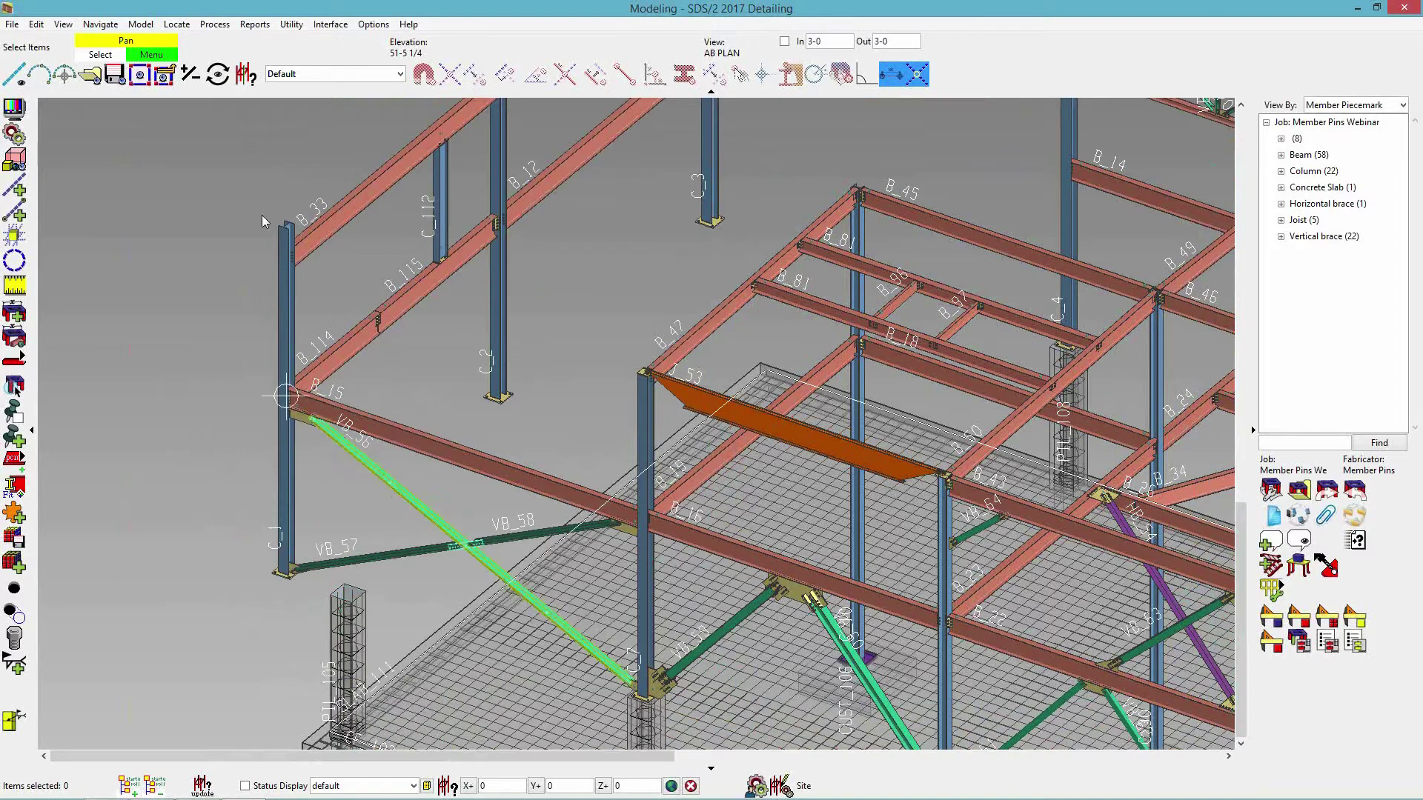
- Open the AB PLAN erection view and go to the empty area away from the existing lettered grid lines
left_click(90, 74)
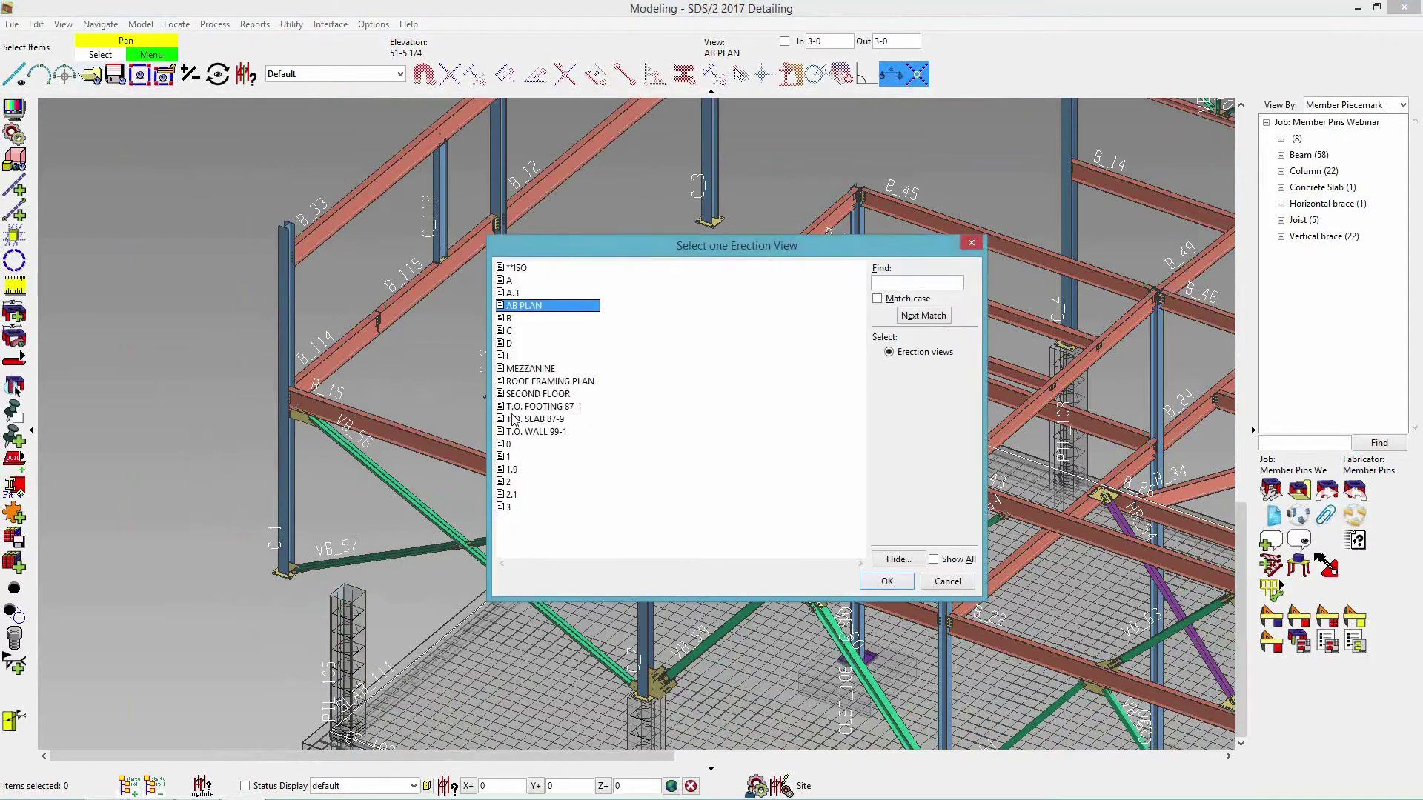
double_click(545, 306)
middle_click_drag(492, 435, 1236, 465)
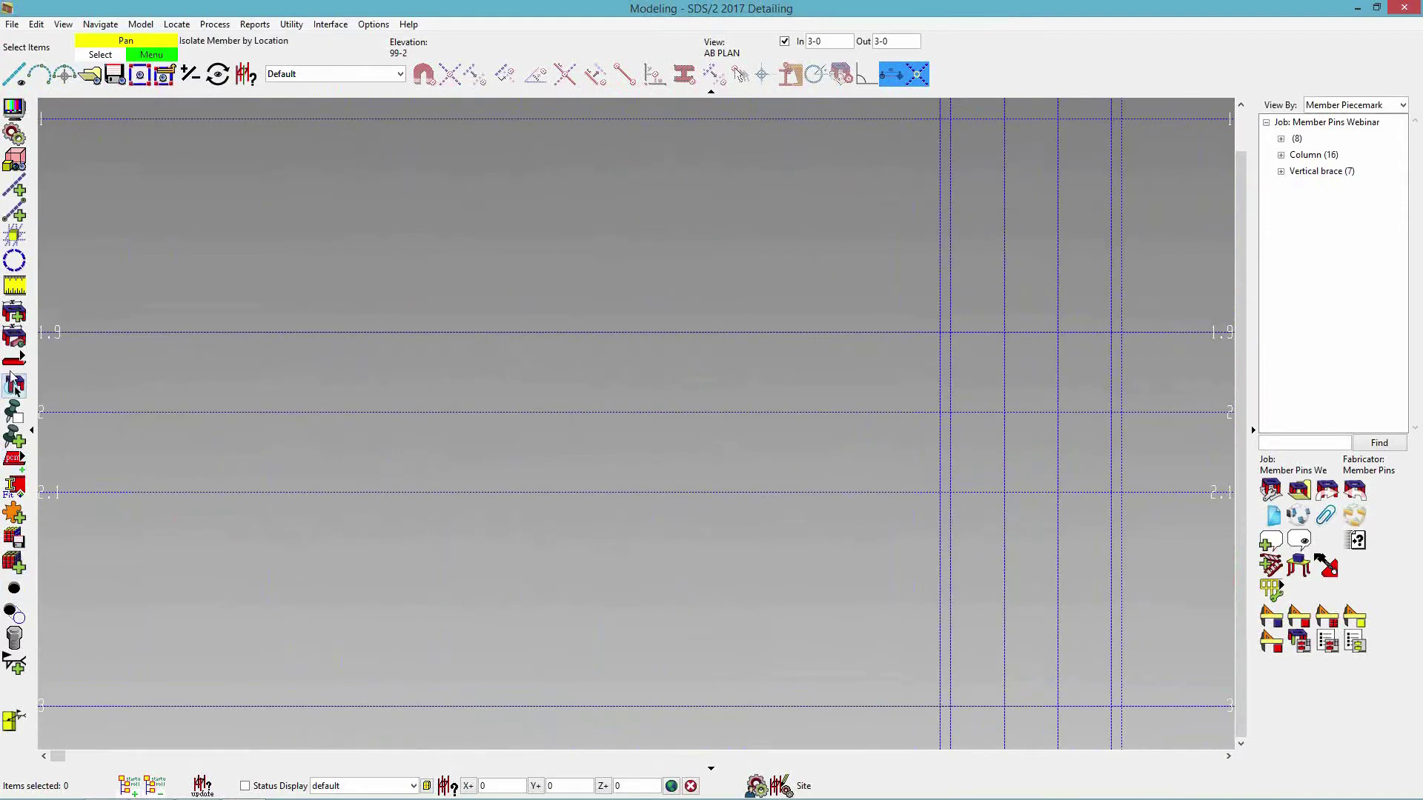
- Add erection view S perpendicular to the numbered grids, from grid line 2.1 to grid line 1, with a top view depth of 126-0
left_click(22, 359)
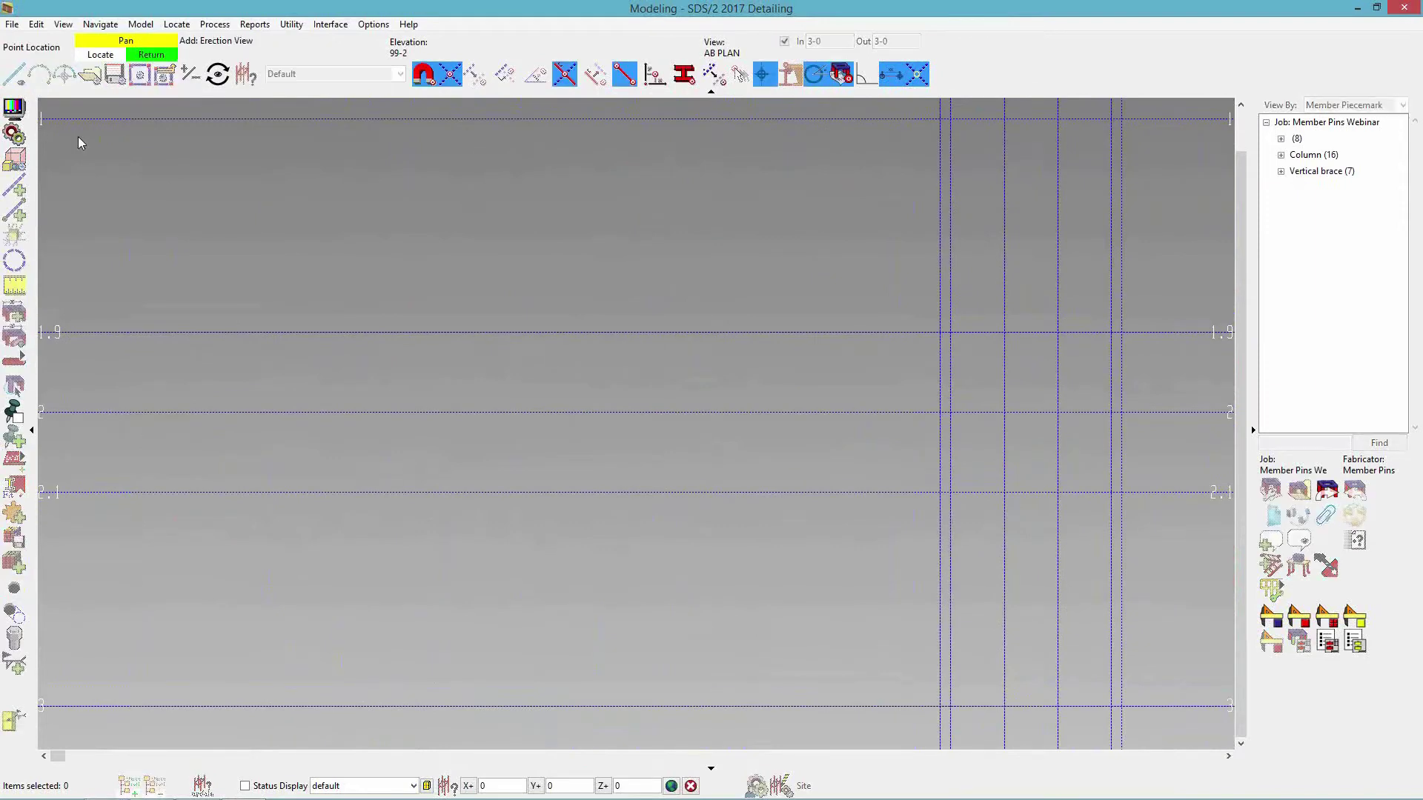
left_click(479, 528)
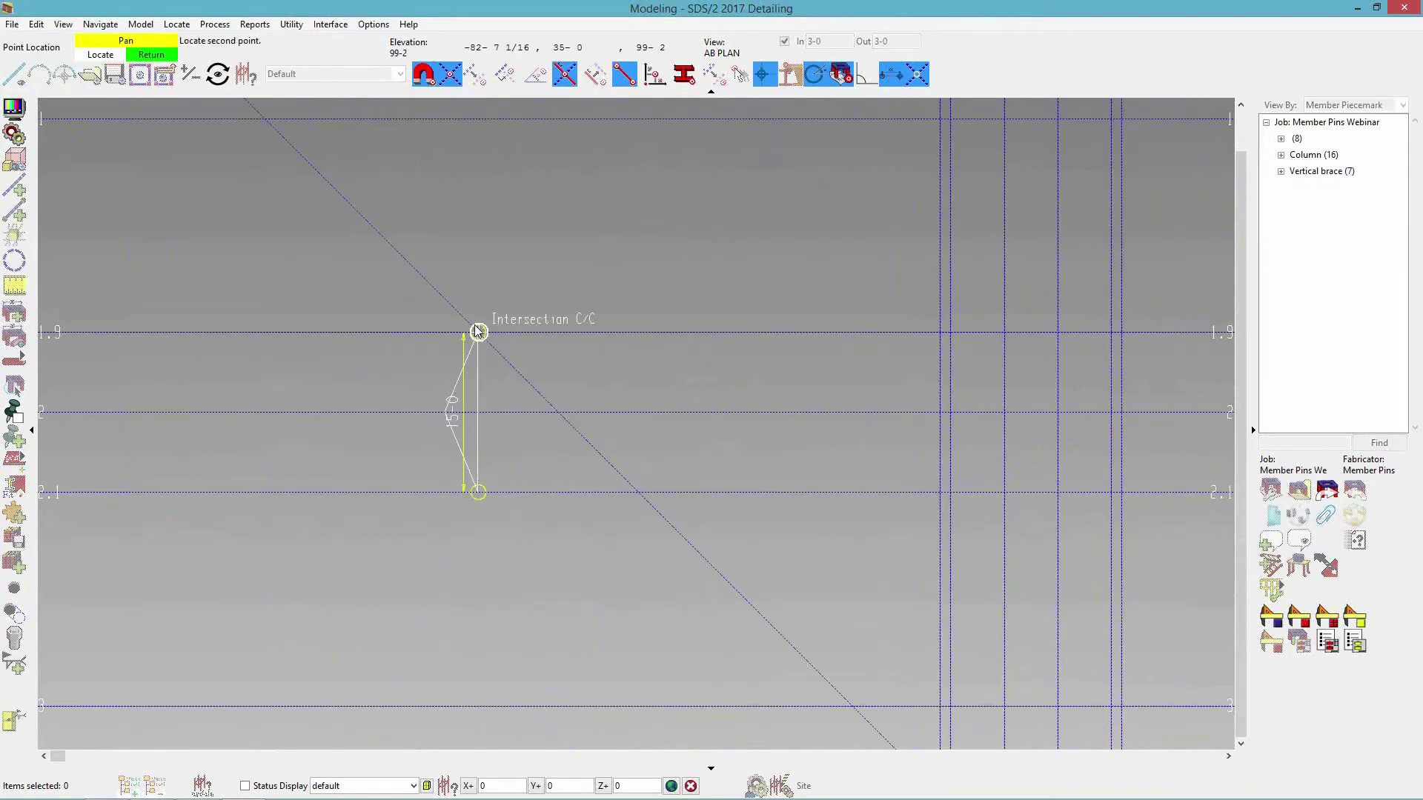
left_click(502, 119)
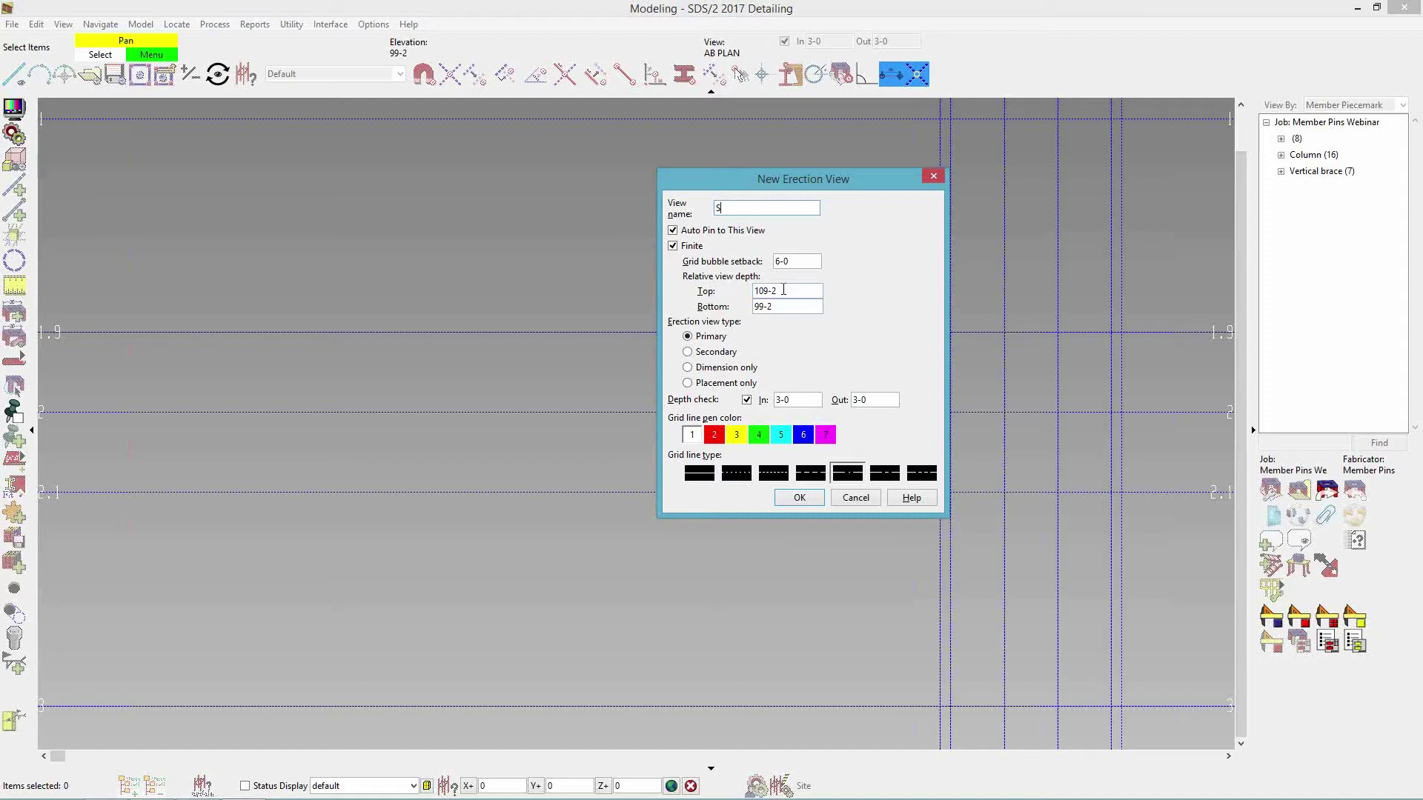
double_click(783, 290)
type("126-0")
left_click(799, 498)
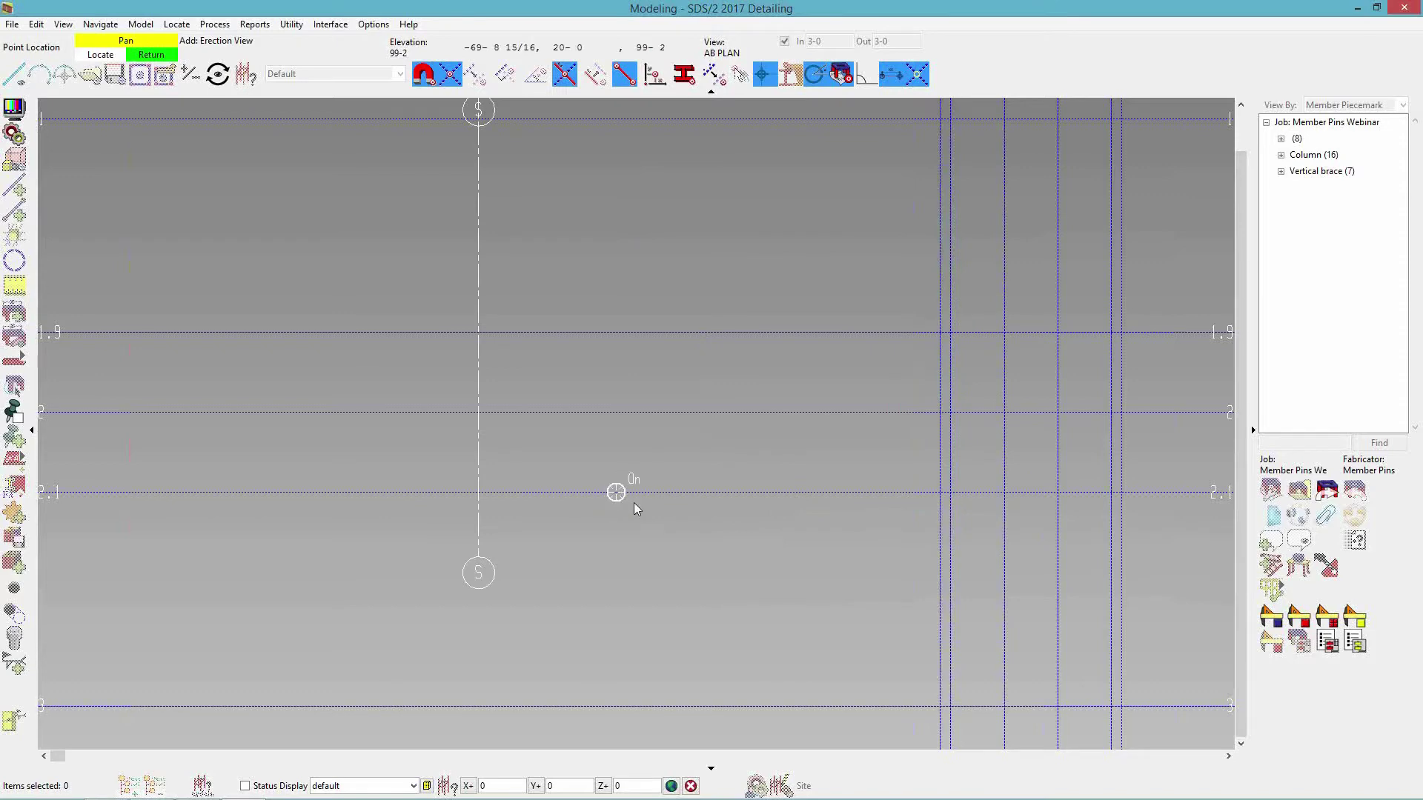
- Add erection view T parallel to view S, between grid lines 2.1 and 1, keeping the same view depths
left_click(670, 507)
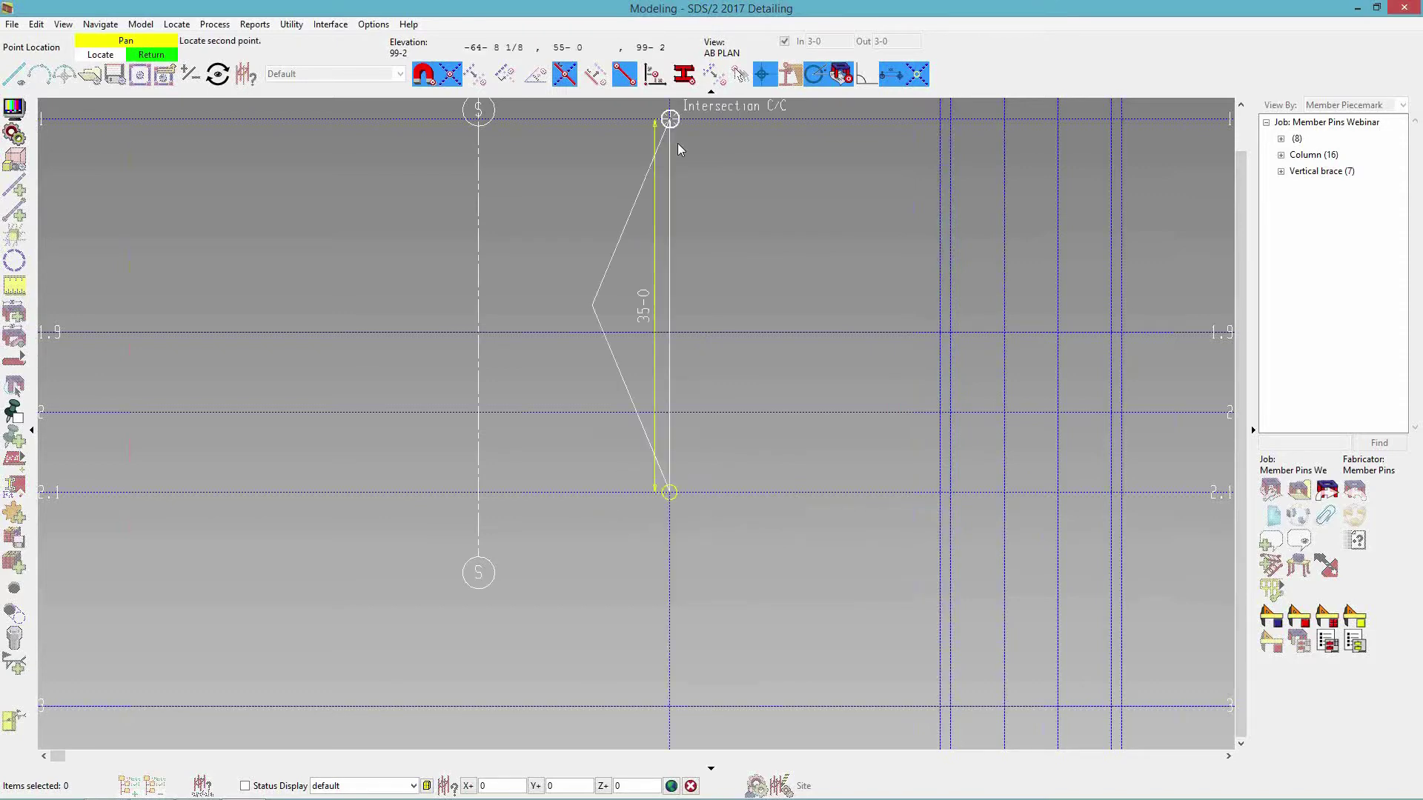
left_click(679, 126)
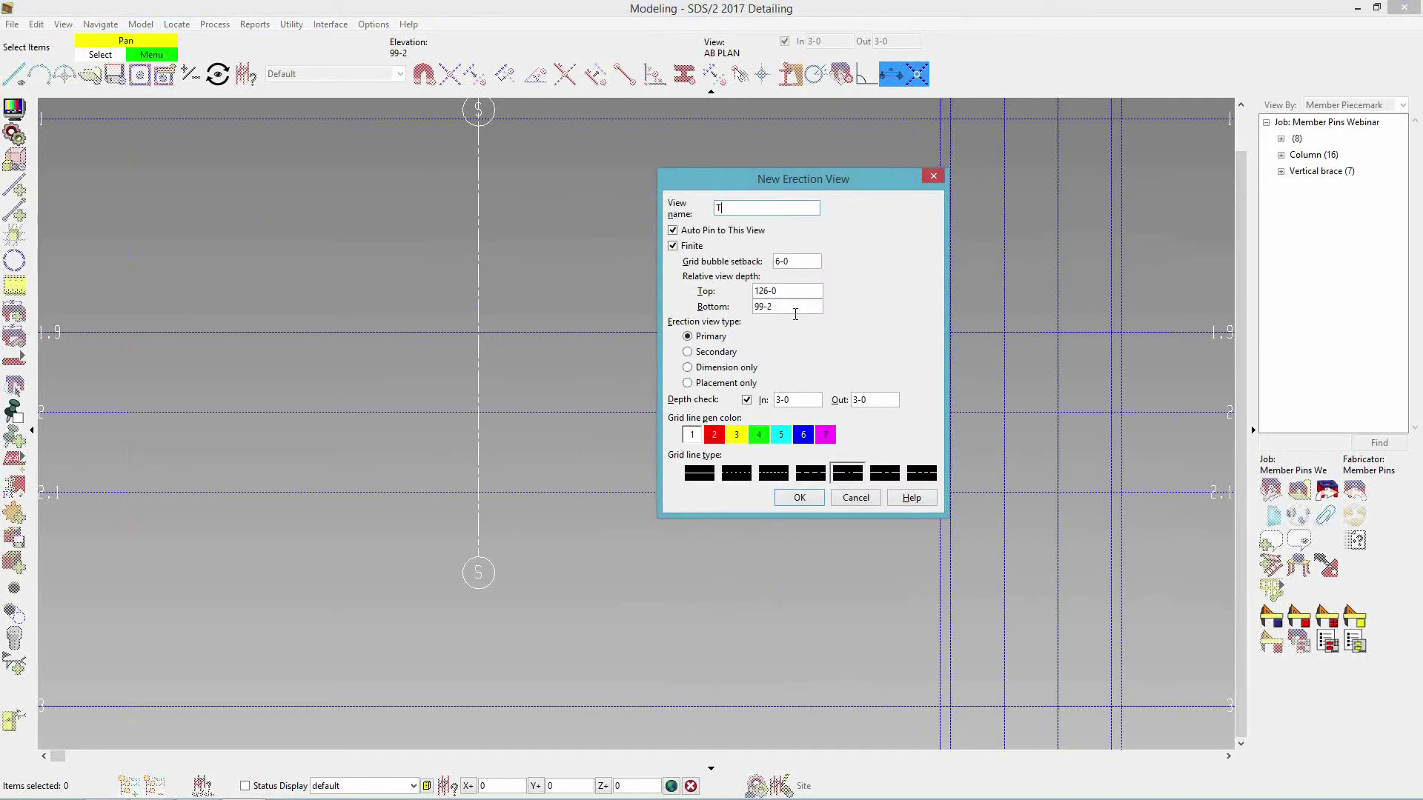
type("T")
left_click(800, 498)
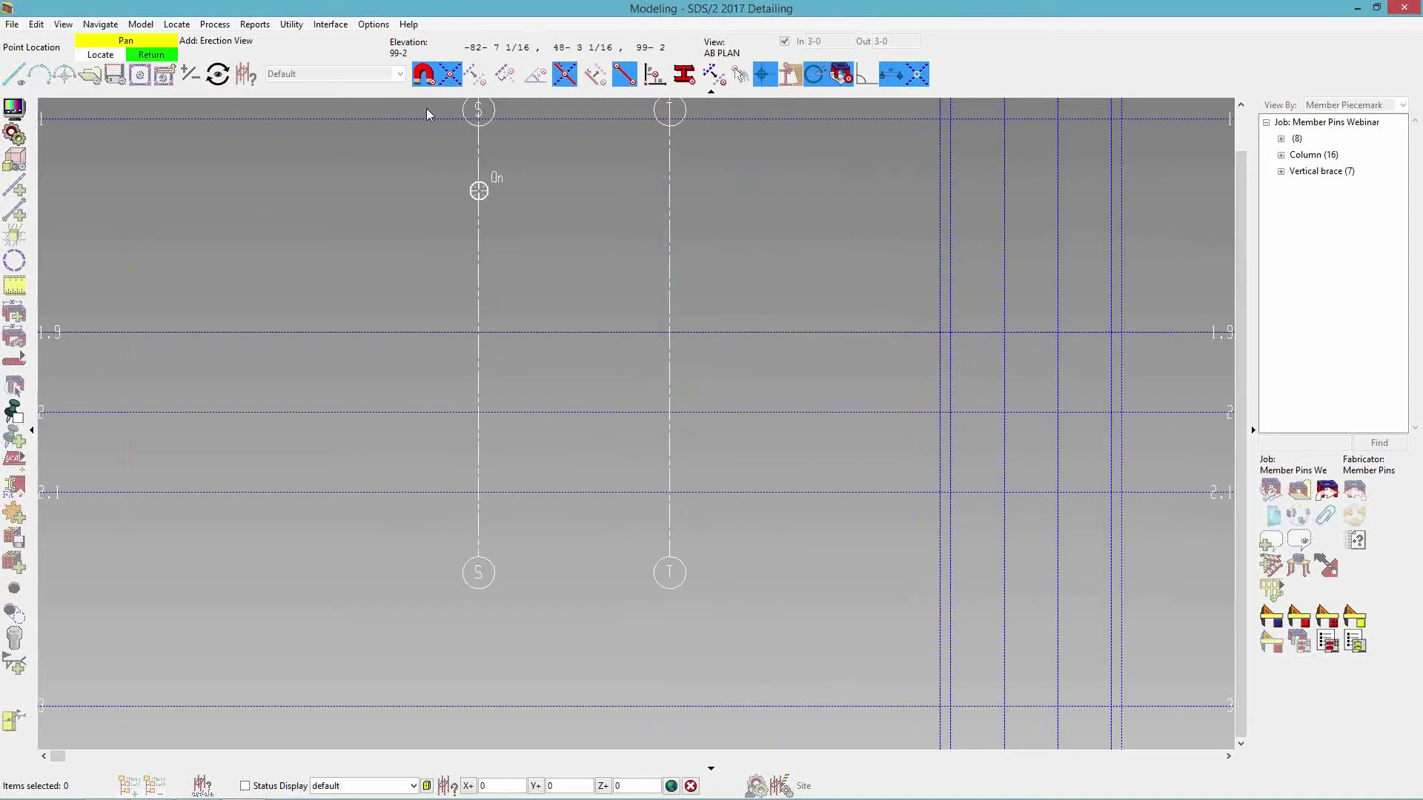
- Add diagonal erection view U from the intersection of S and 1 to the intersection of T and 2.1
left_click(478, 115)
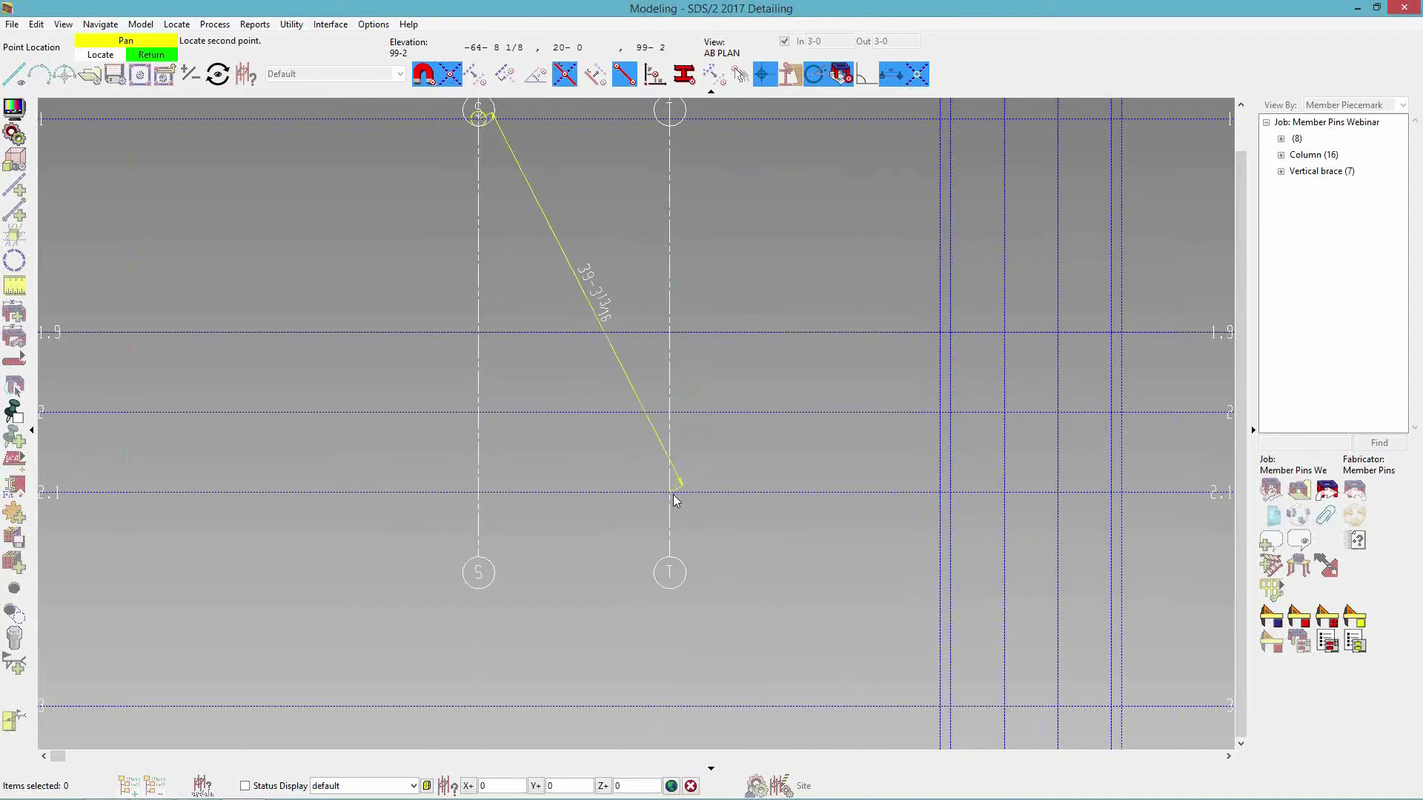
left_click(670, 492)
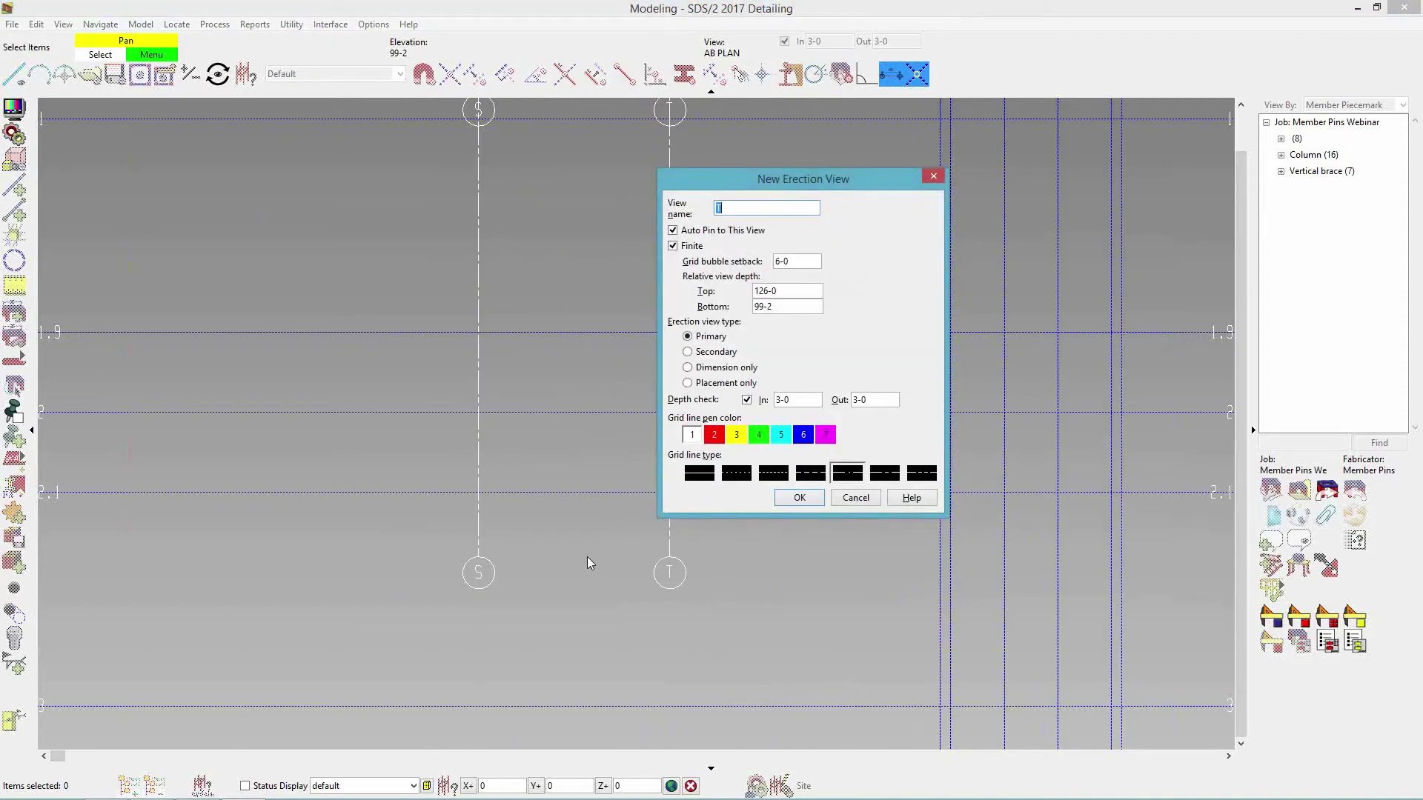
left_click(800, 498)
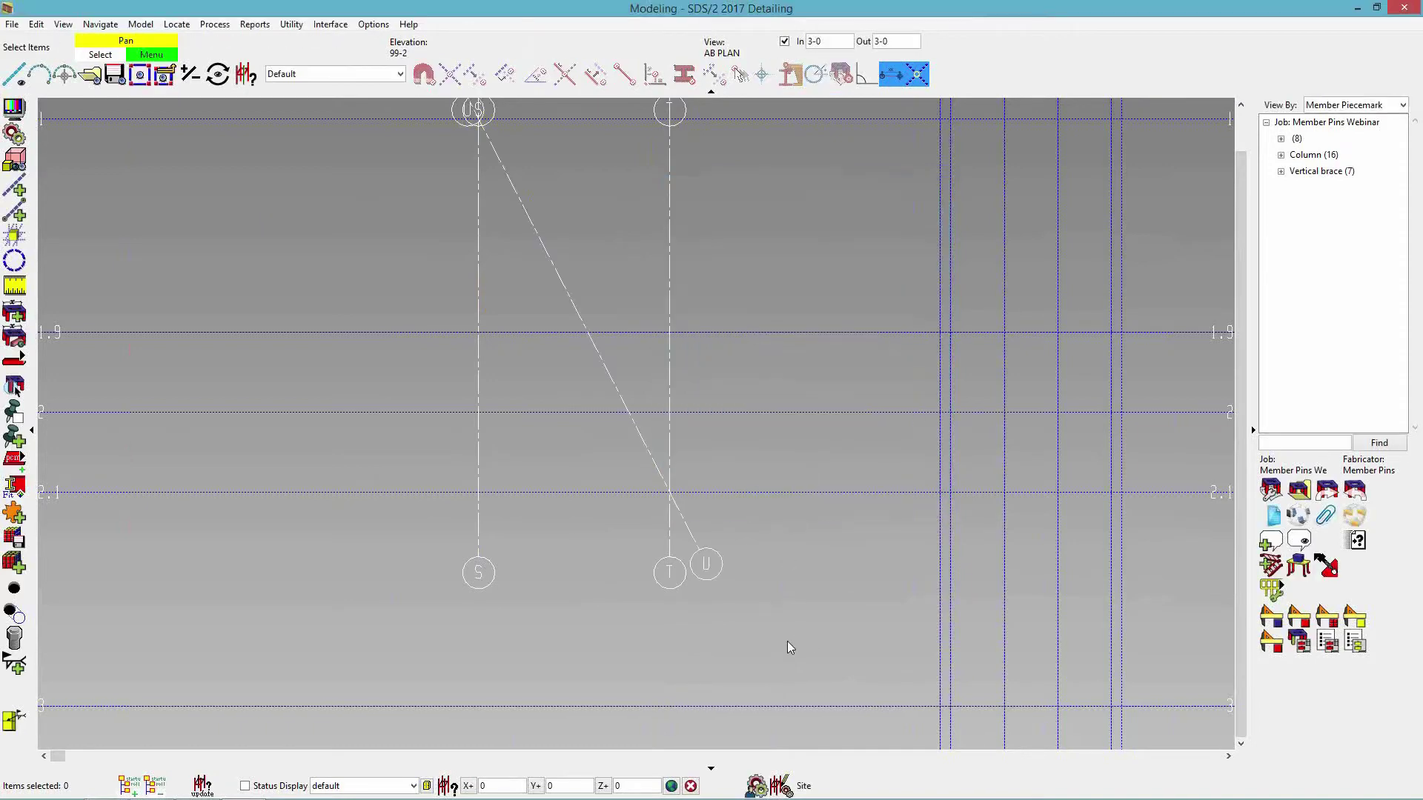
- Add a W12x26 column at the intersection of grid lines S and 1 with a top end elevation of 126-0
scroll(738, 572, "down", 3)
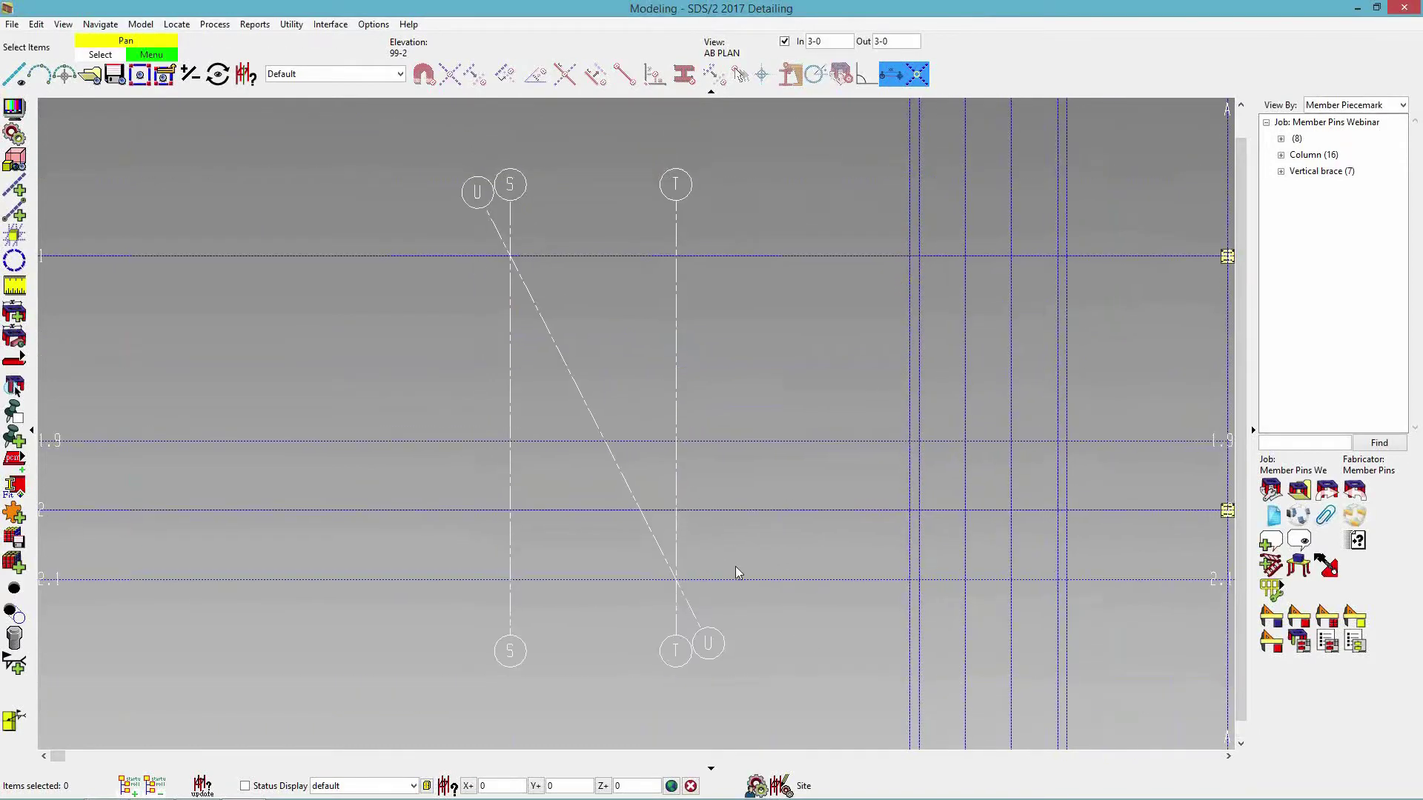
left_click(15, 361)
left_click(64, 363)
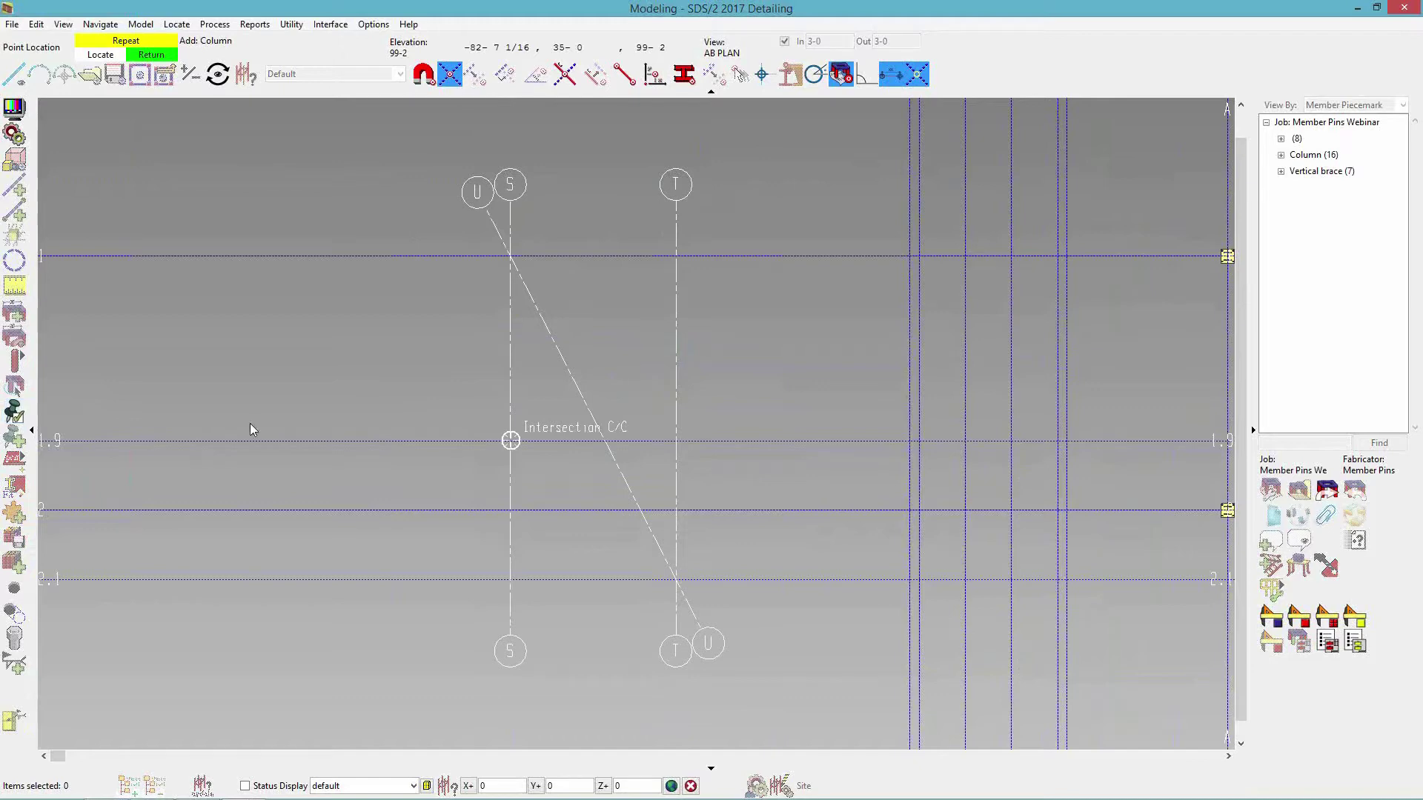
left_click(517, 259)
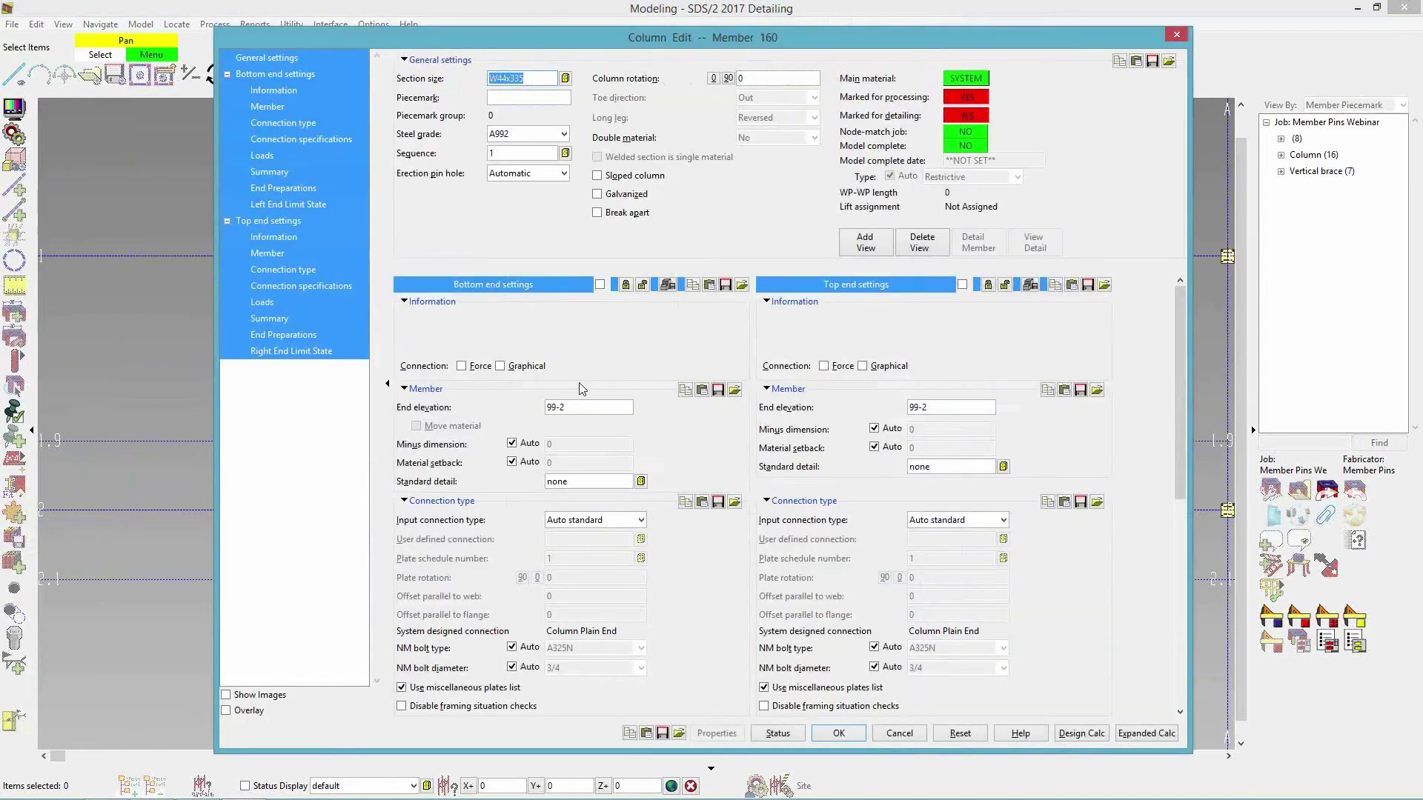
left_click(956, 408)
left_click(953, 408)
double_click(946, 409)
type("126-0")
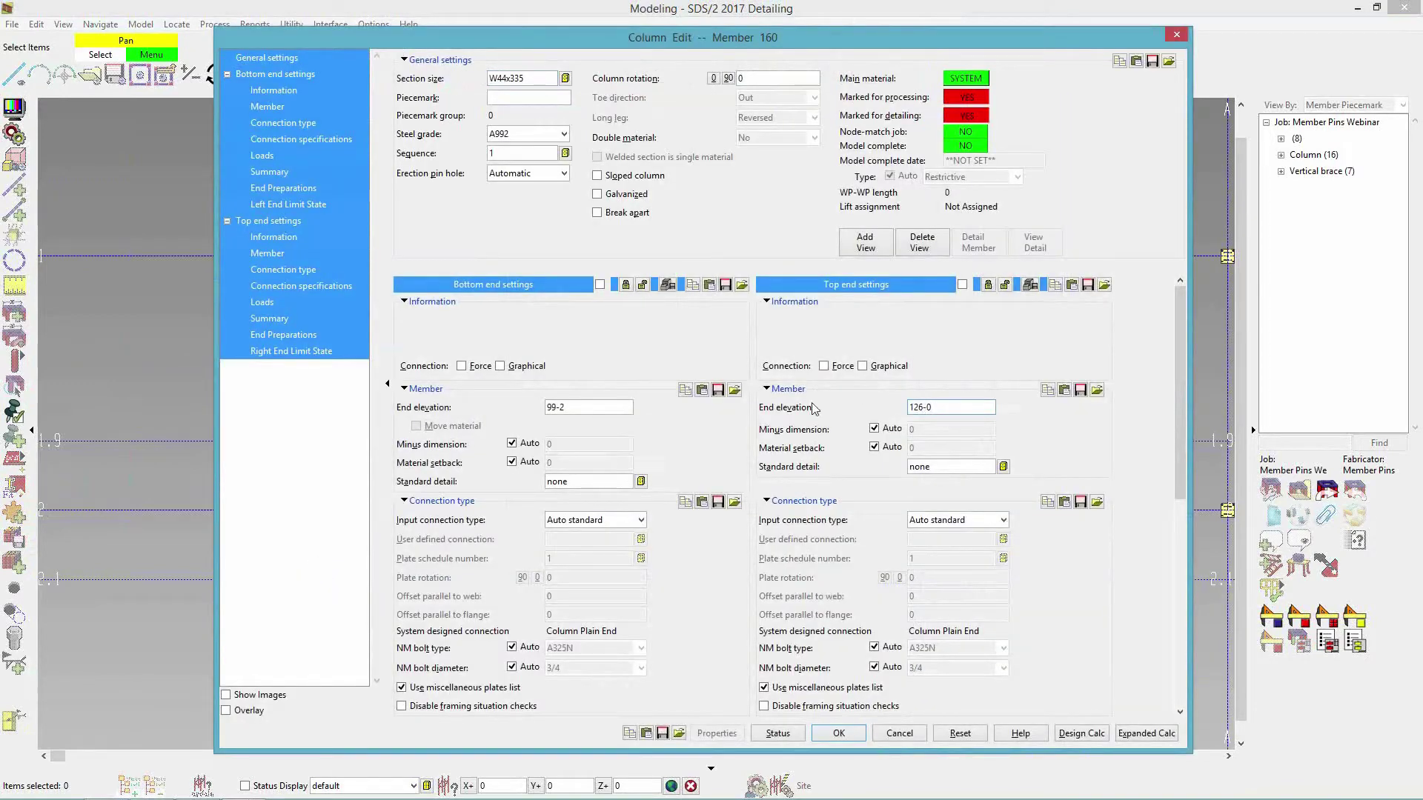
left_click(458, 87)
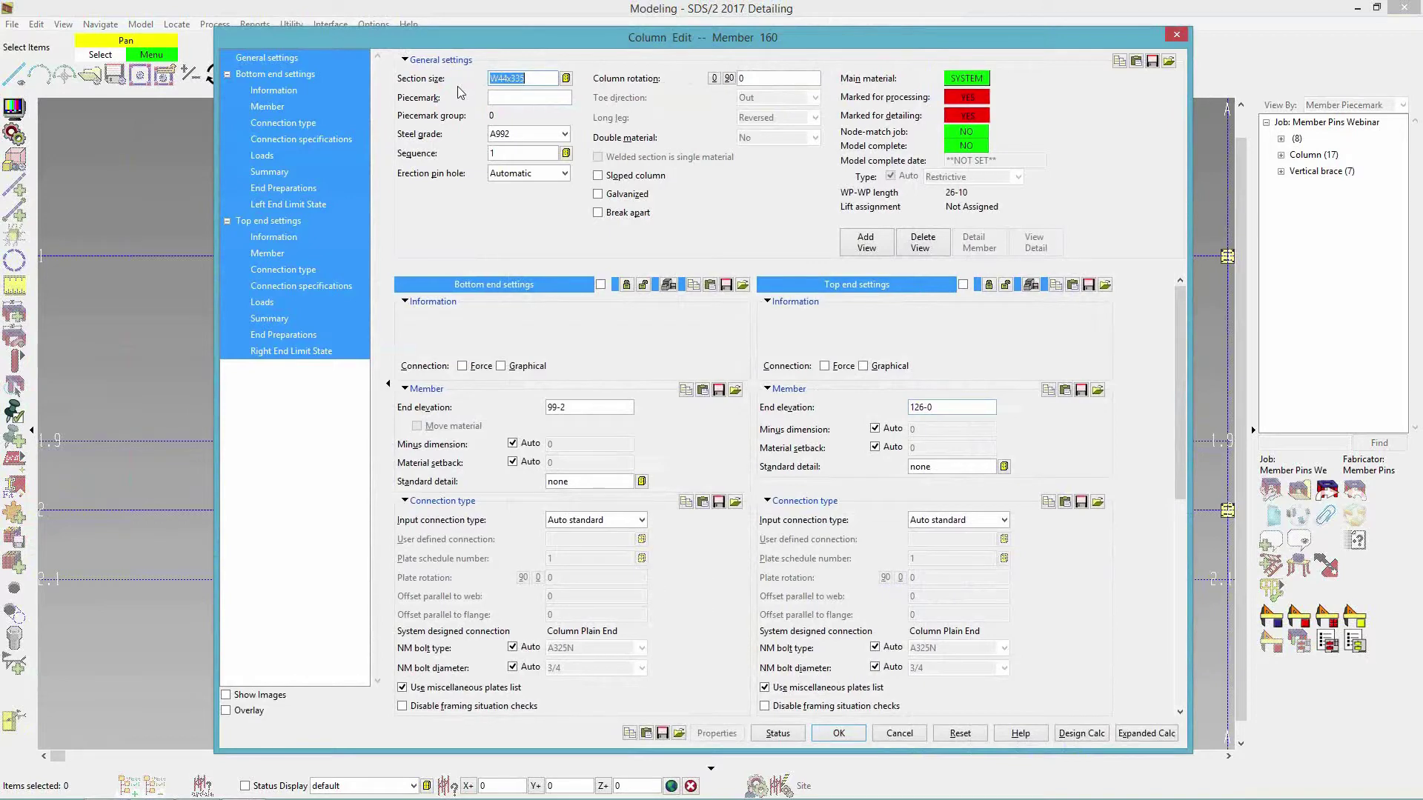
type("w12x26")
key("Return")
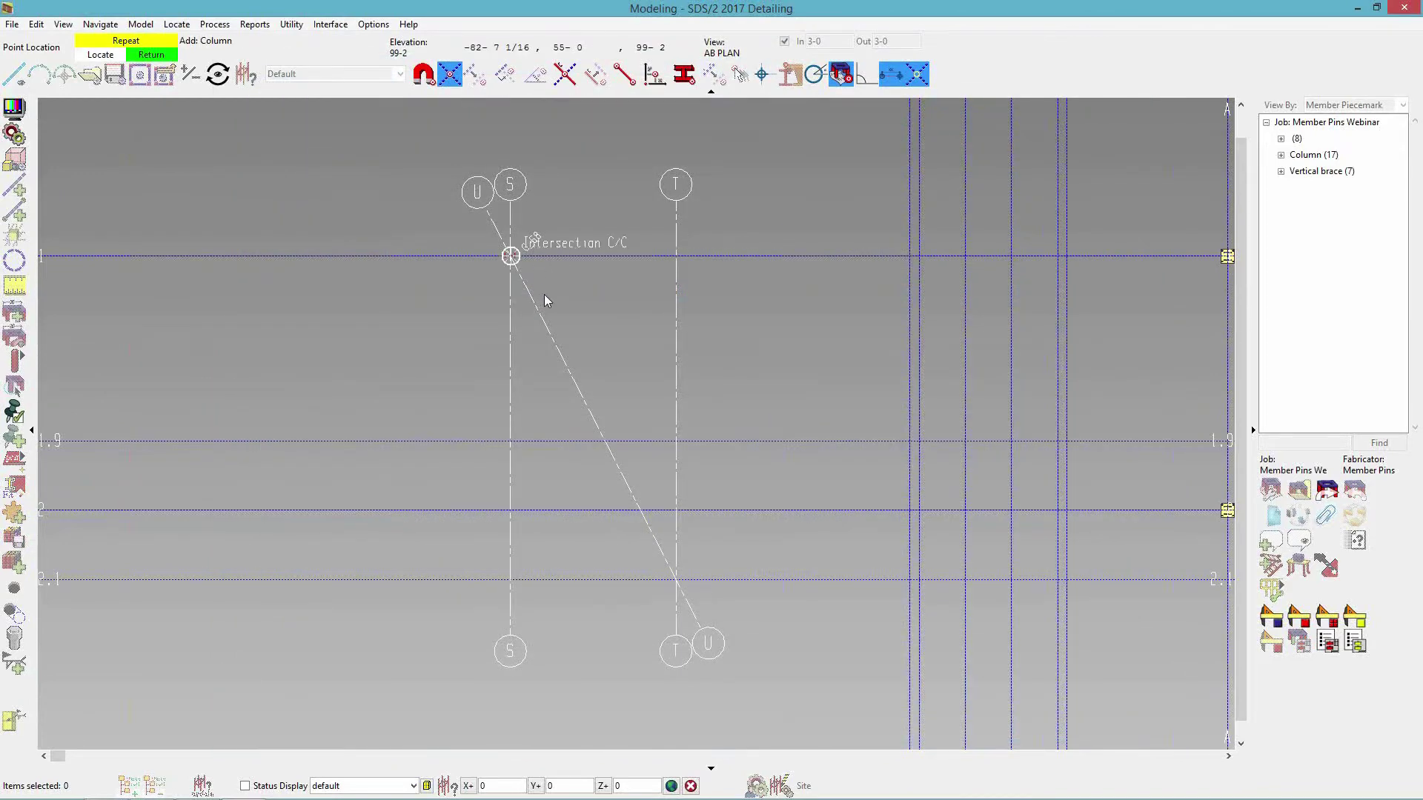
- Repeat the same column at the intersections of U with 1.9 and T with 2.1, and finish adding columns
left_click(604, 440)
left_click(677, 579)
right_click(584, 628)
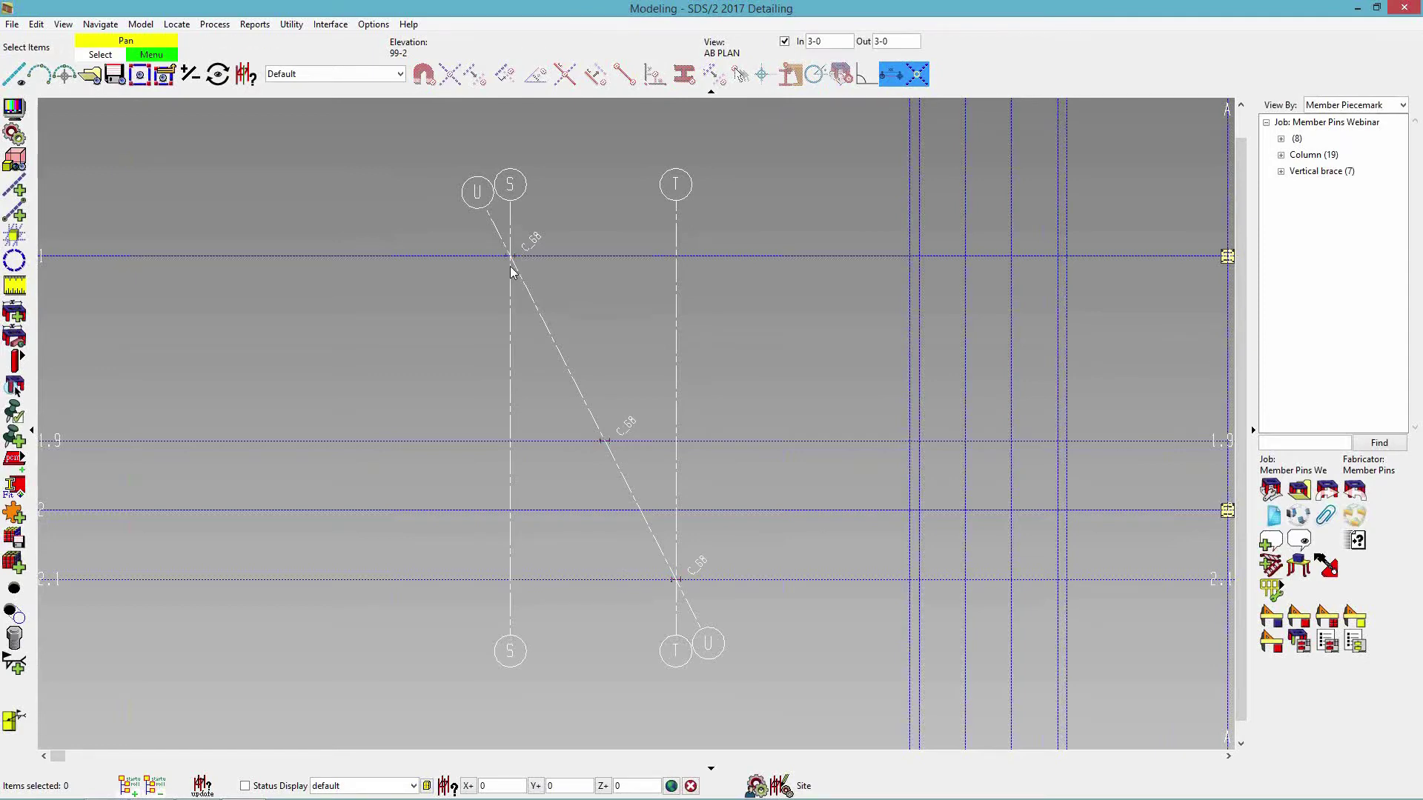
- Examine the pin marker at the base of the column at S and 1, and check the job's Member Pin Options without saving
scroll(511, 273, "up", 6)
scroll(514, 257, "up", 4)
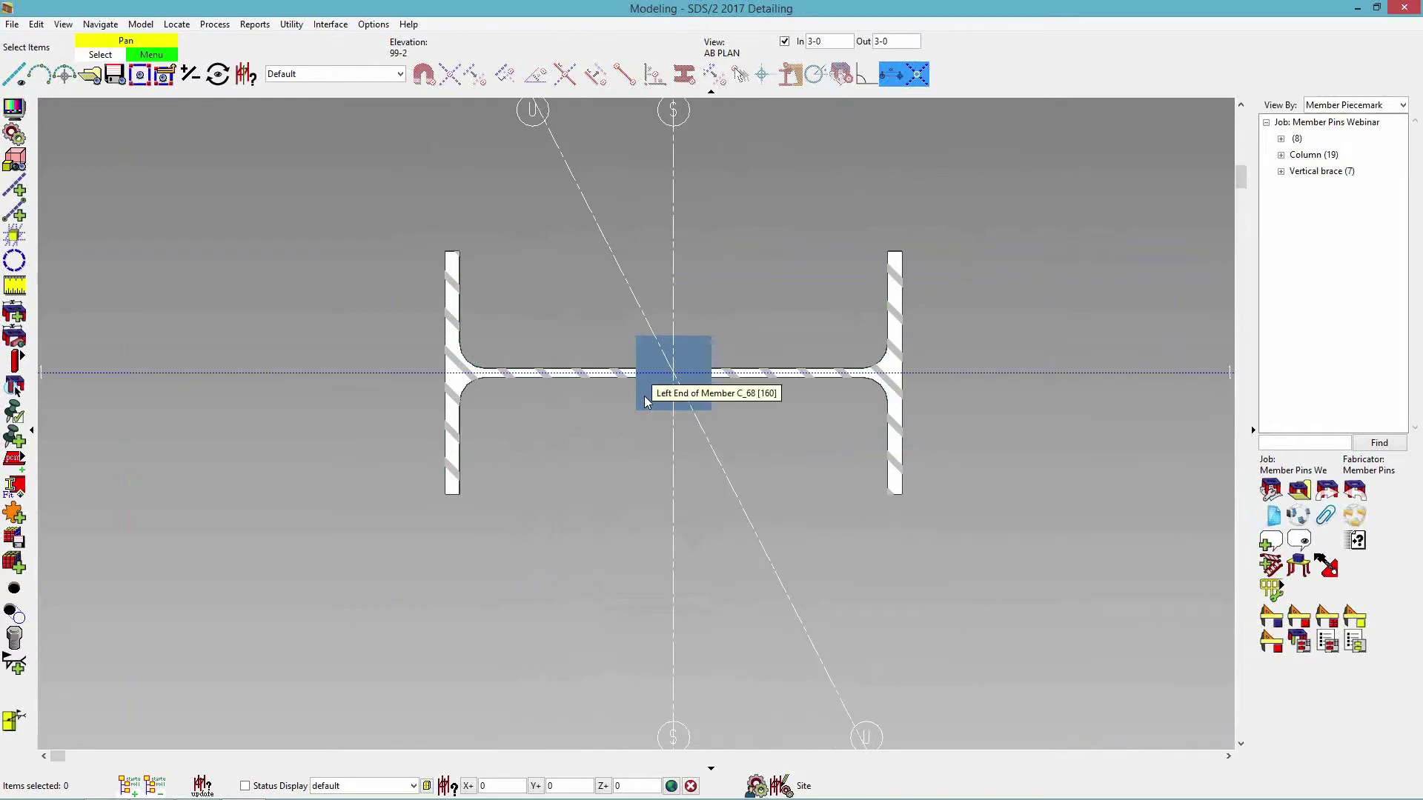
left_click(626, 375)
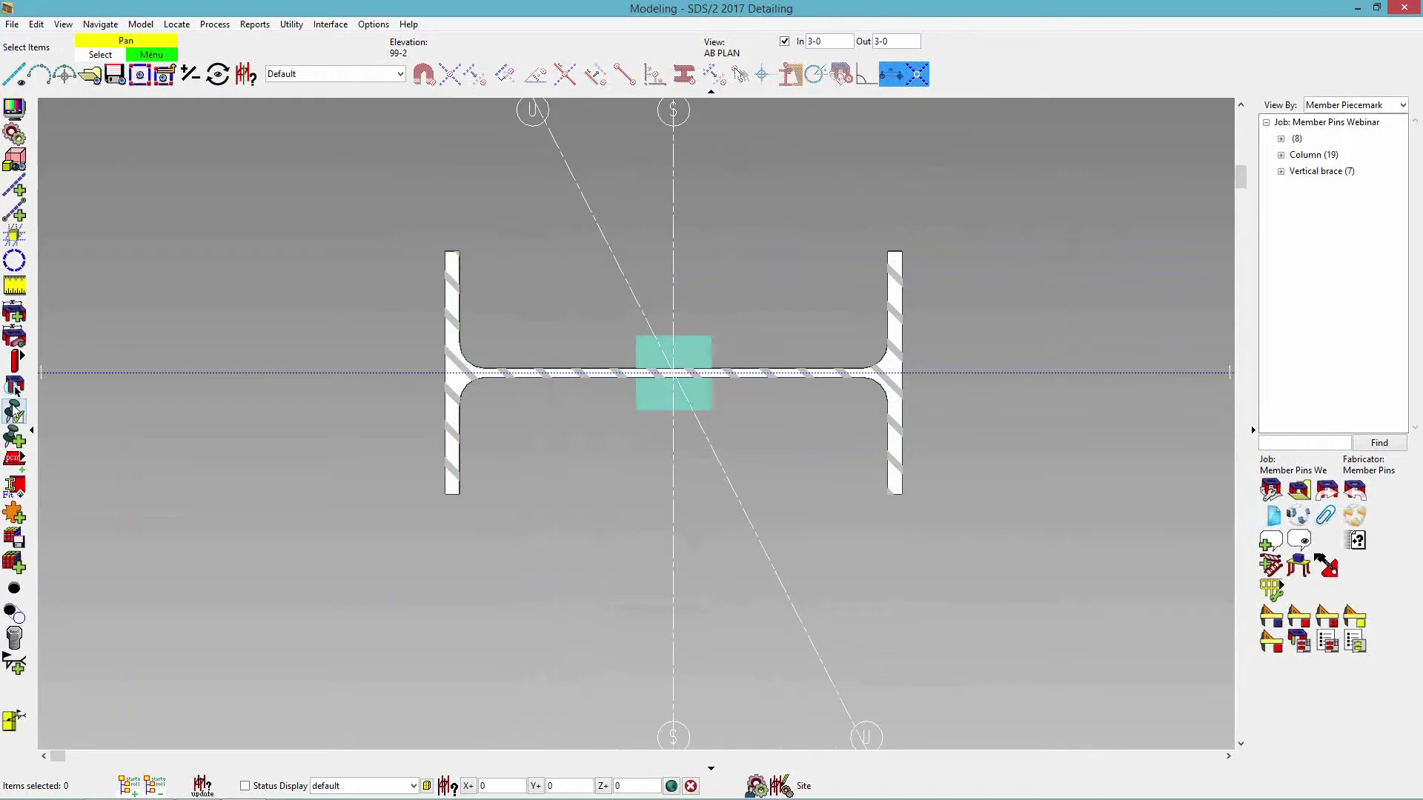
scroll(14, 408, "up", 1)
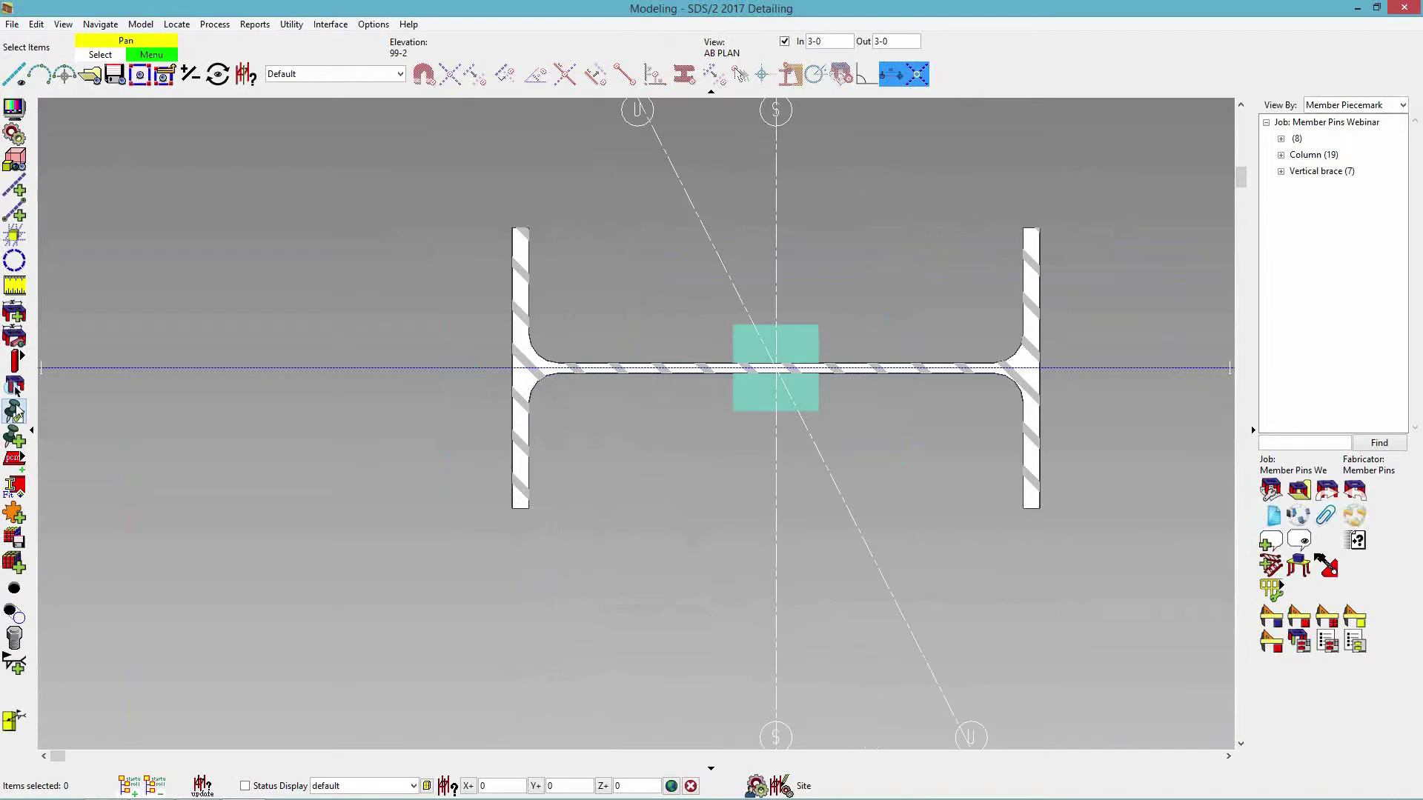
left_click(373, 25)
mouse_move(393, 53)
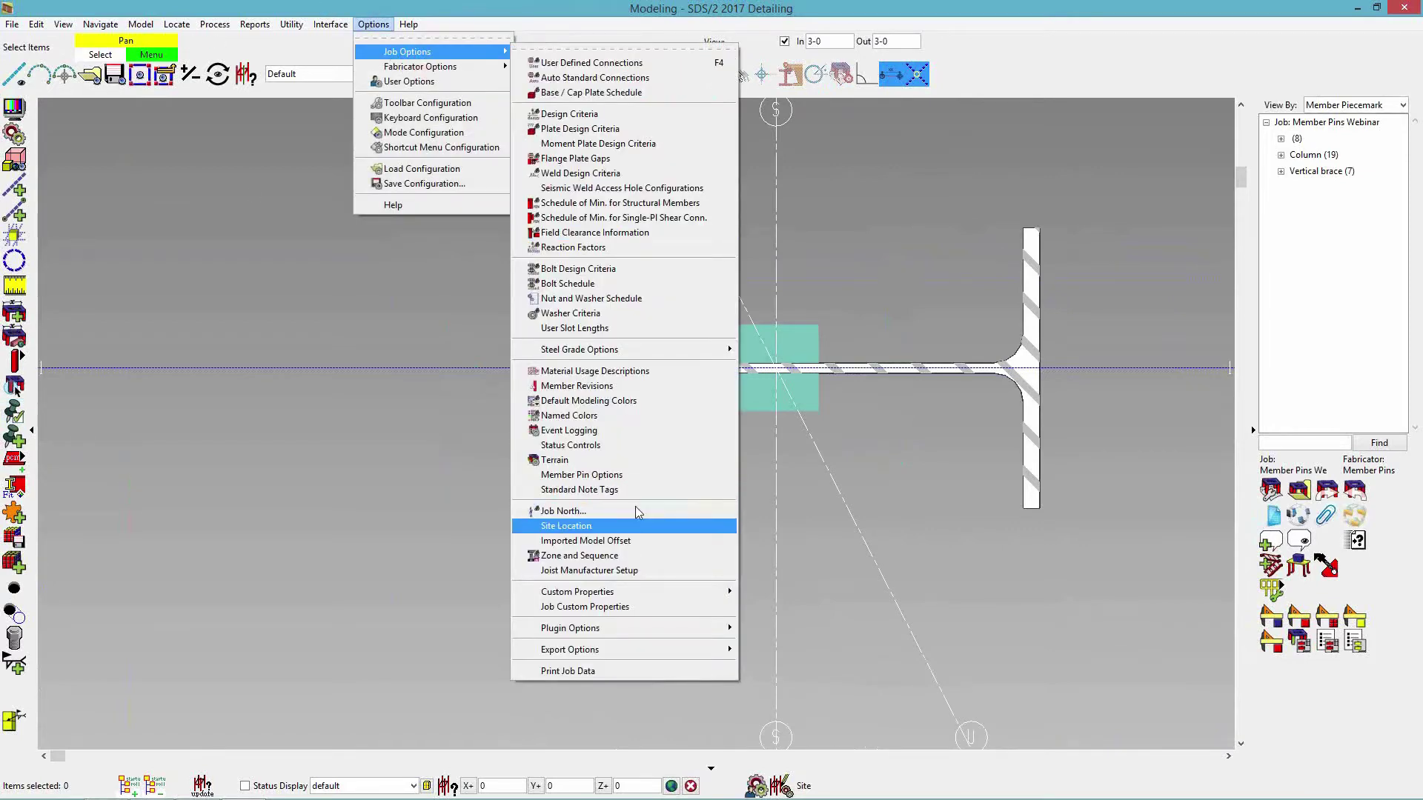
left_click(637, 475)
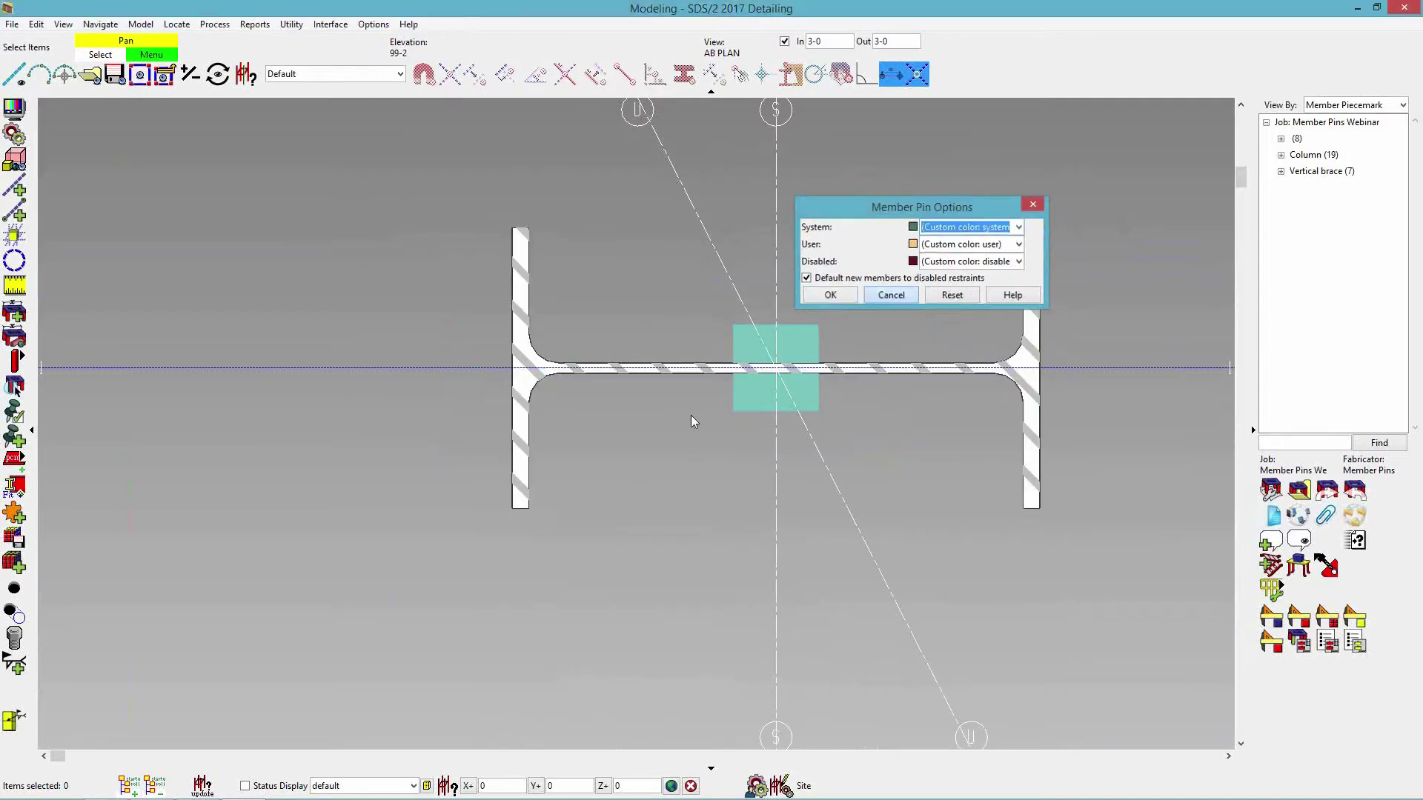
left_click(882, 295)
- Review the view pins and offsets in the member end settings at the base of the column at S and 1
scroll(829, 544, "down", 3)
scroll(926, 603, "down", 8)
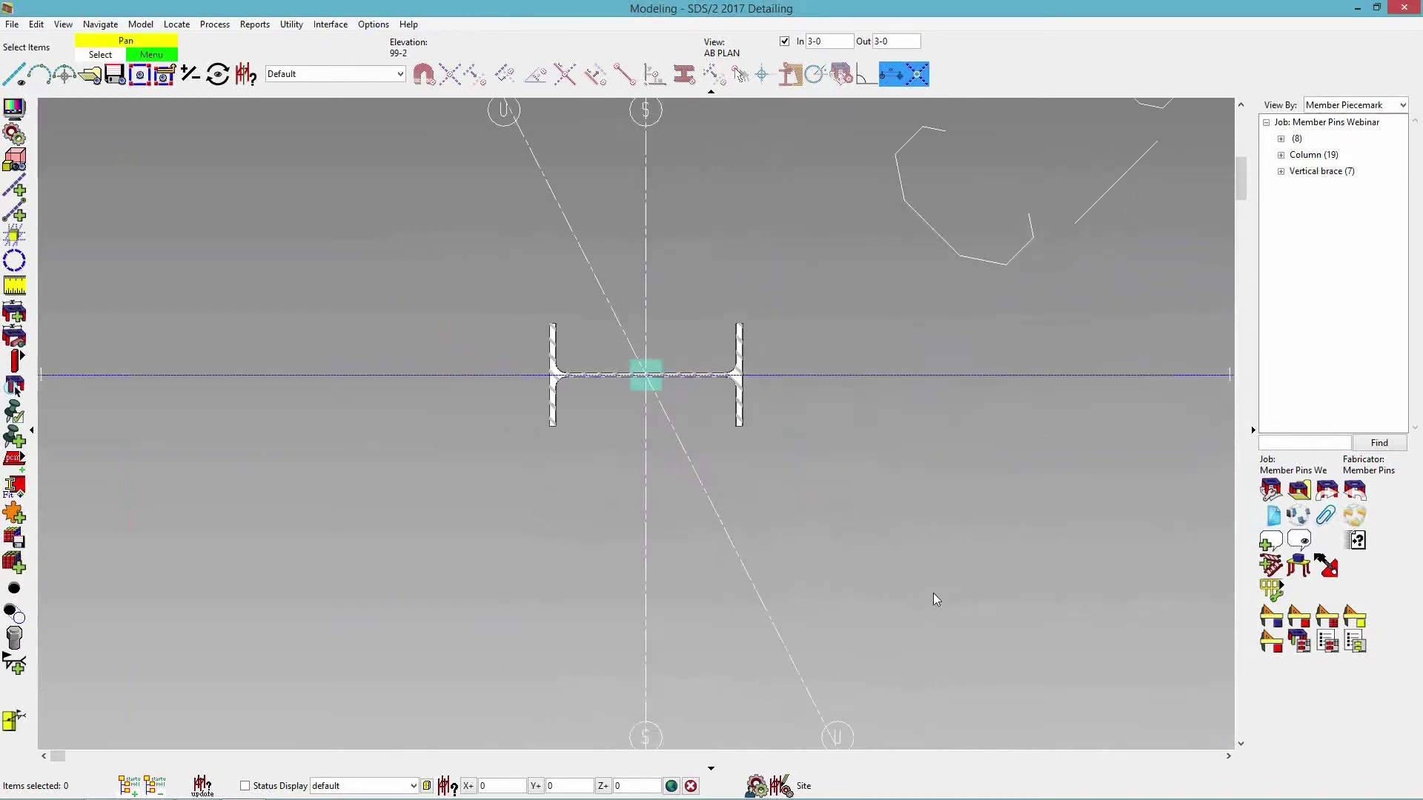
middle_click_drag(831, 567, 633, 331)
scroll(637, 400, "down", 2)
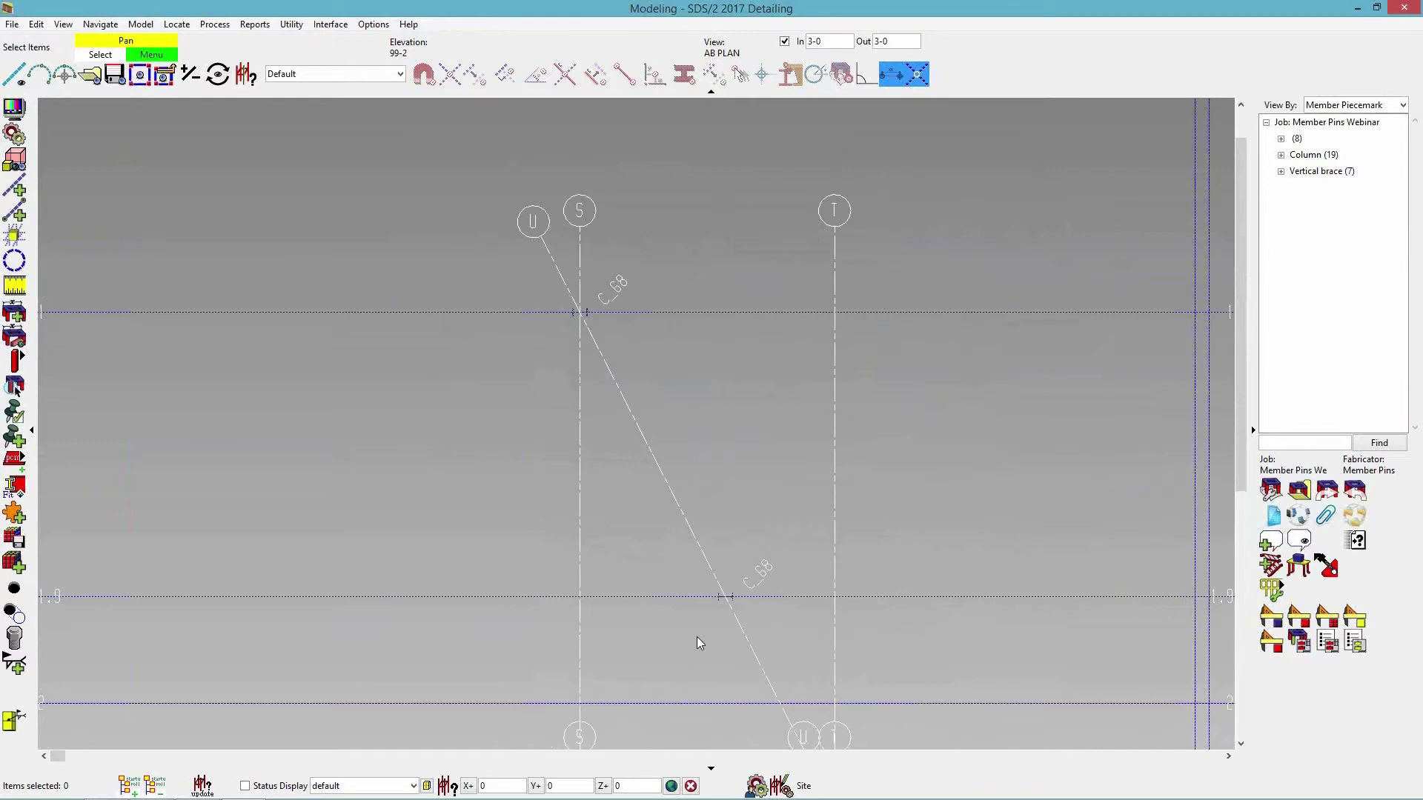
middle_click_drag(798, 660, 649, 395)
scroll(556, 326, "up", 5)
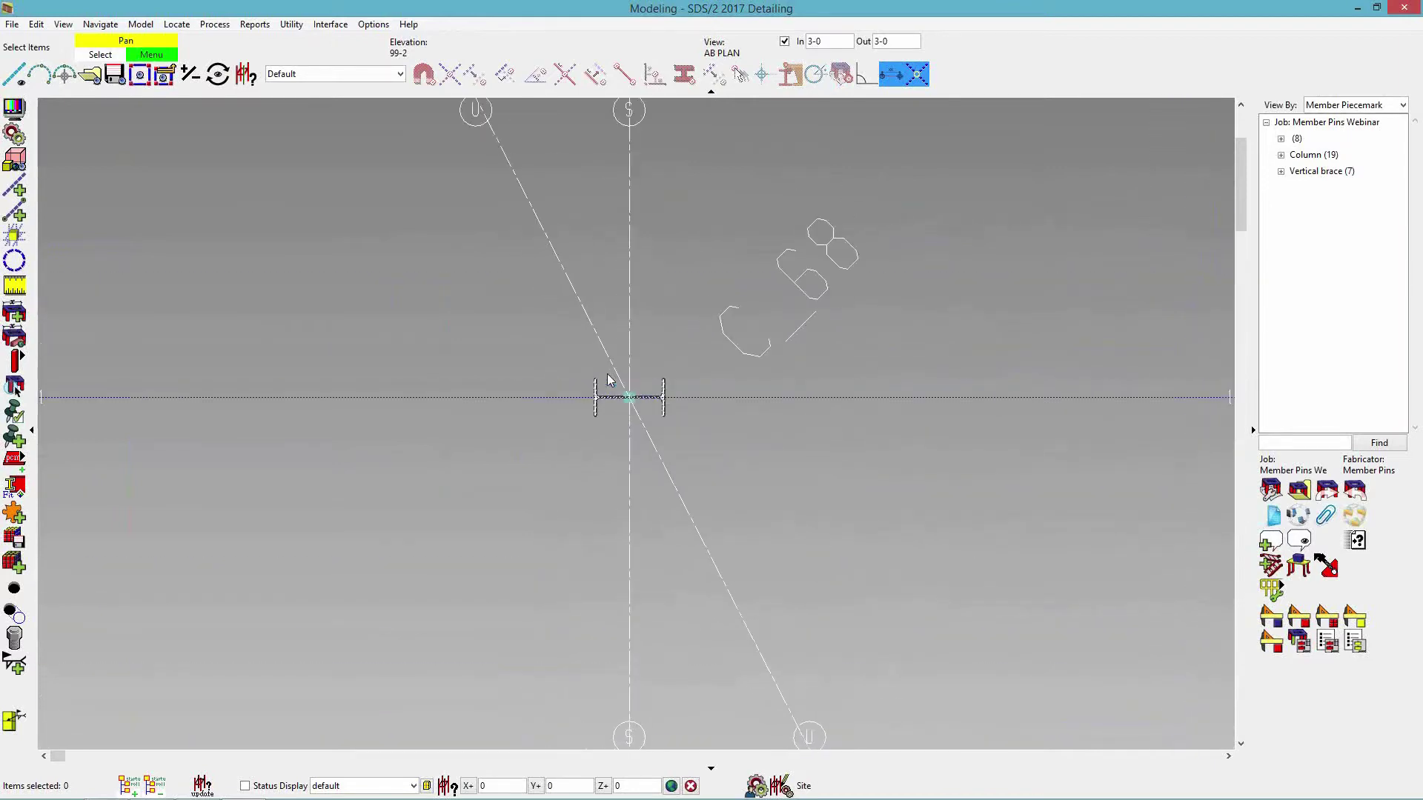
double_click(631, 407)
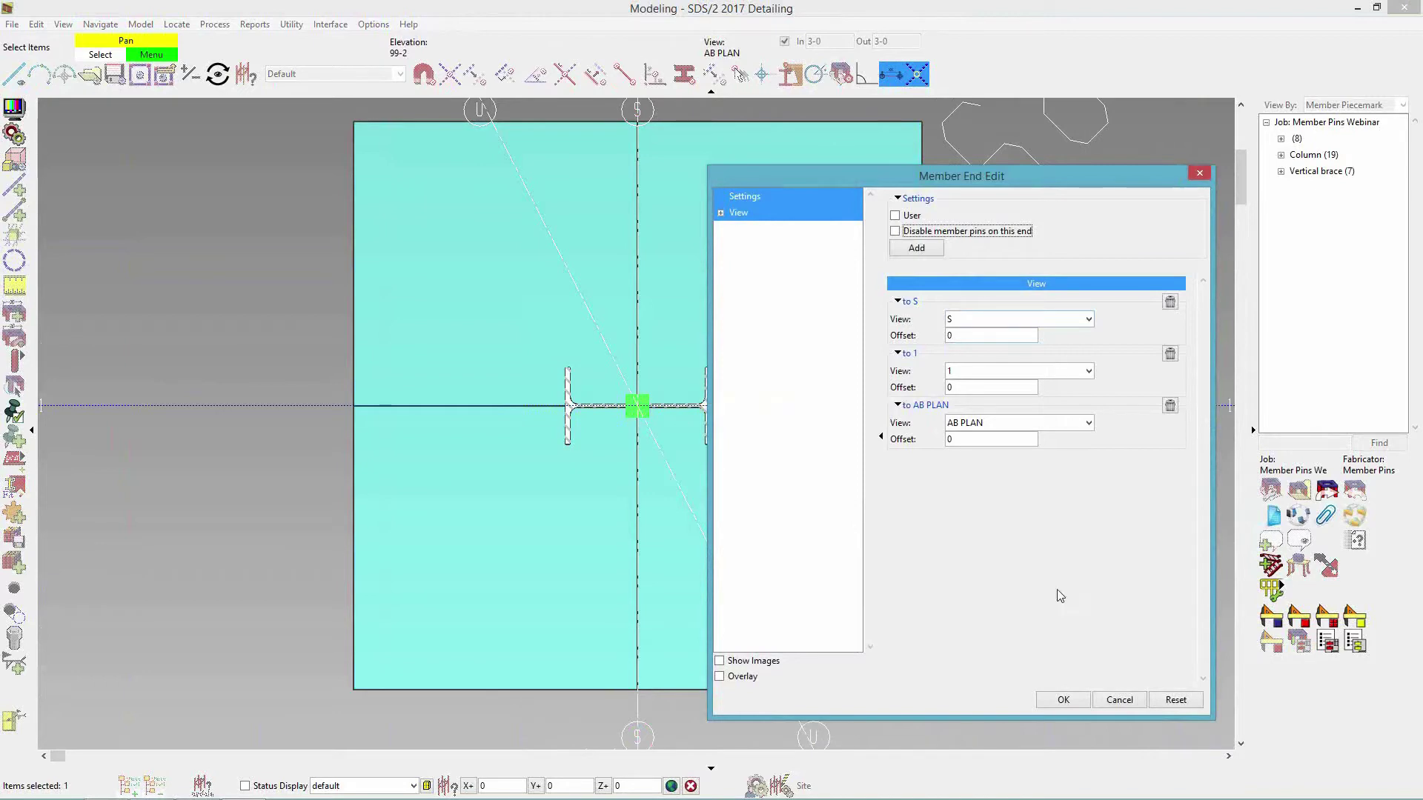
left_click(1081, 702)
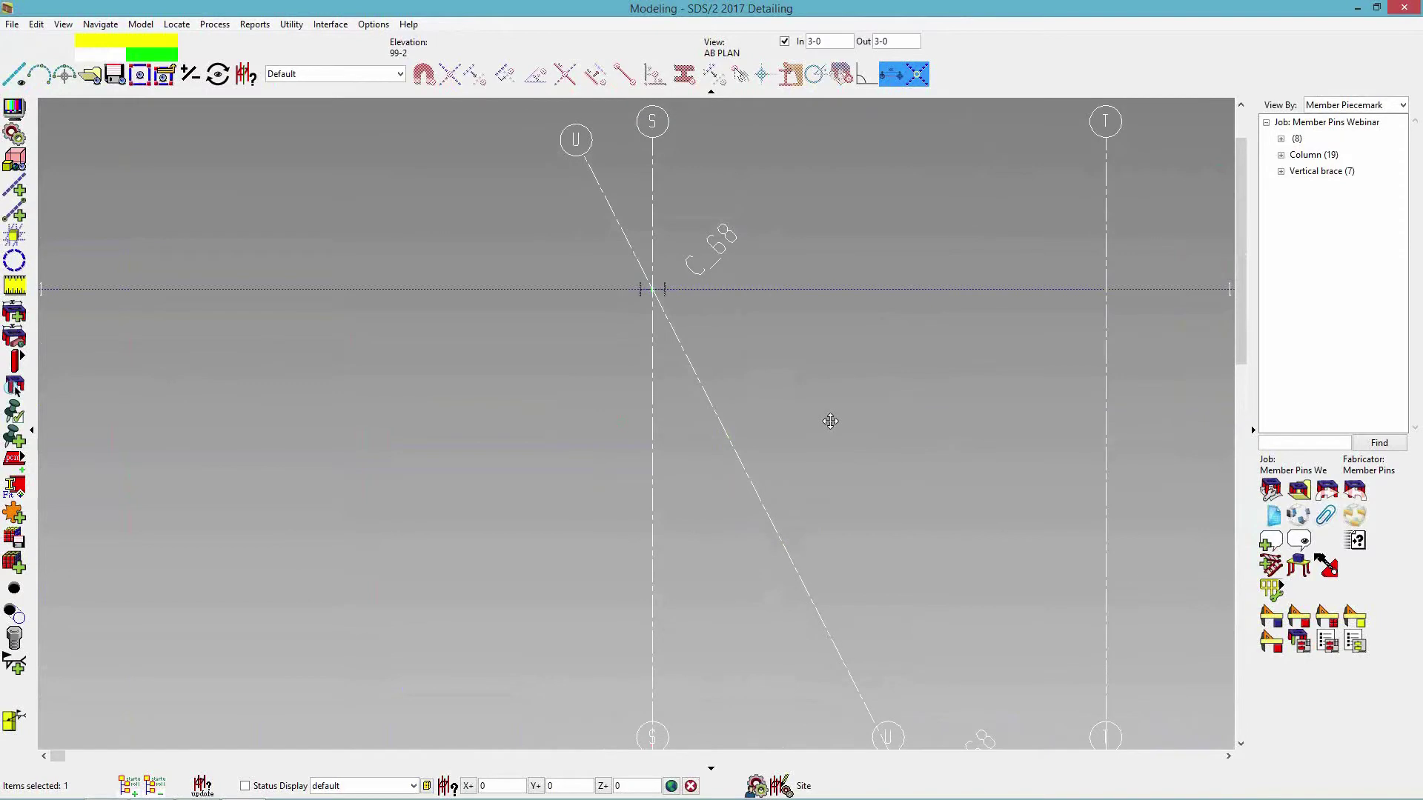
- Review the view pins in the member end settings at the base of the column at U and 1.9
scroll(825, 504, "up", 2)
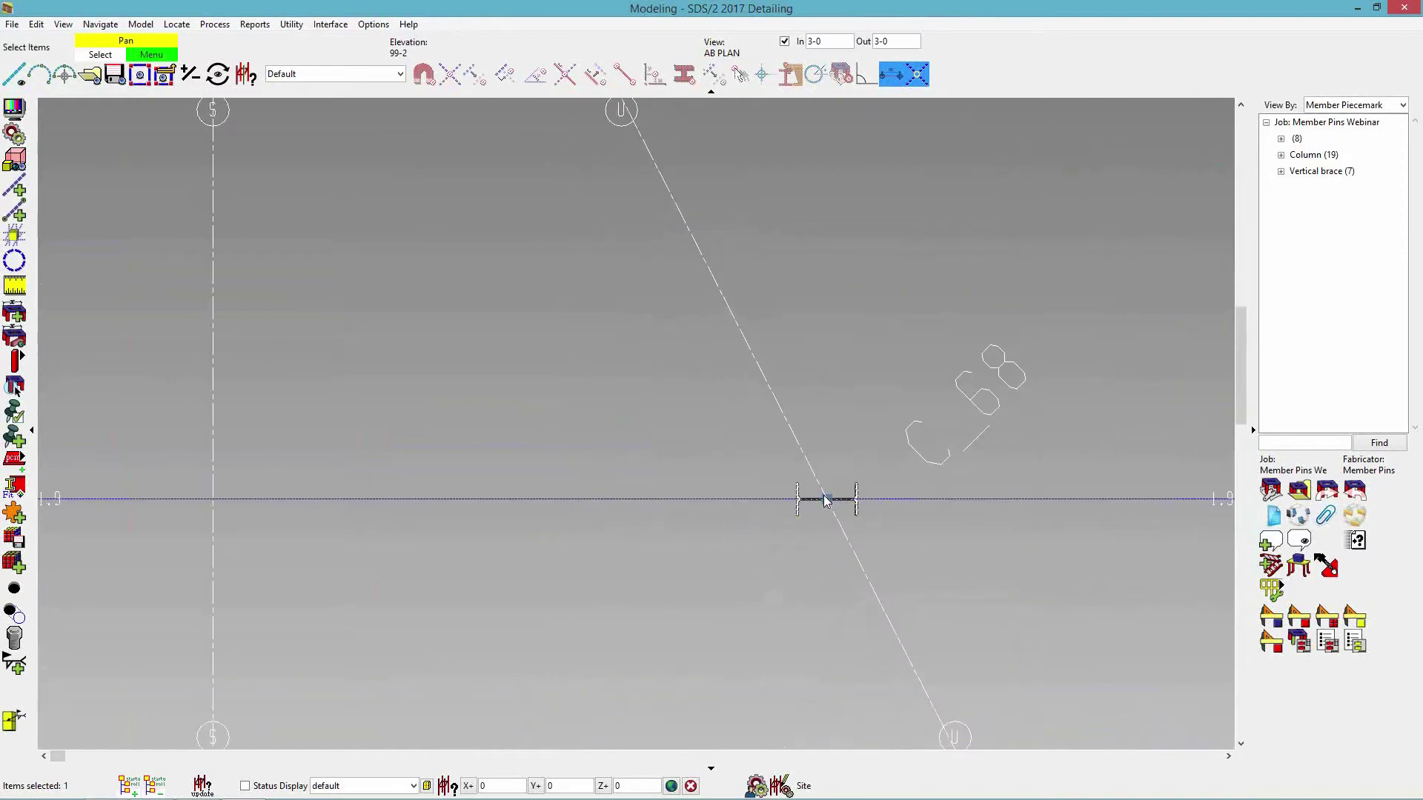
double_click(828, 500)
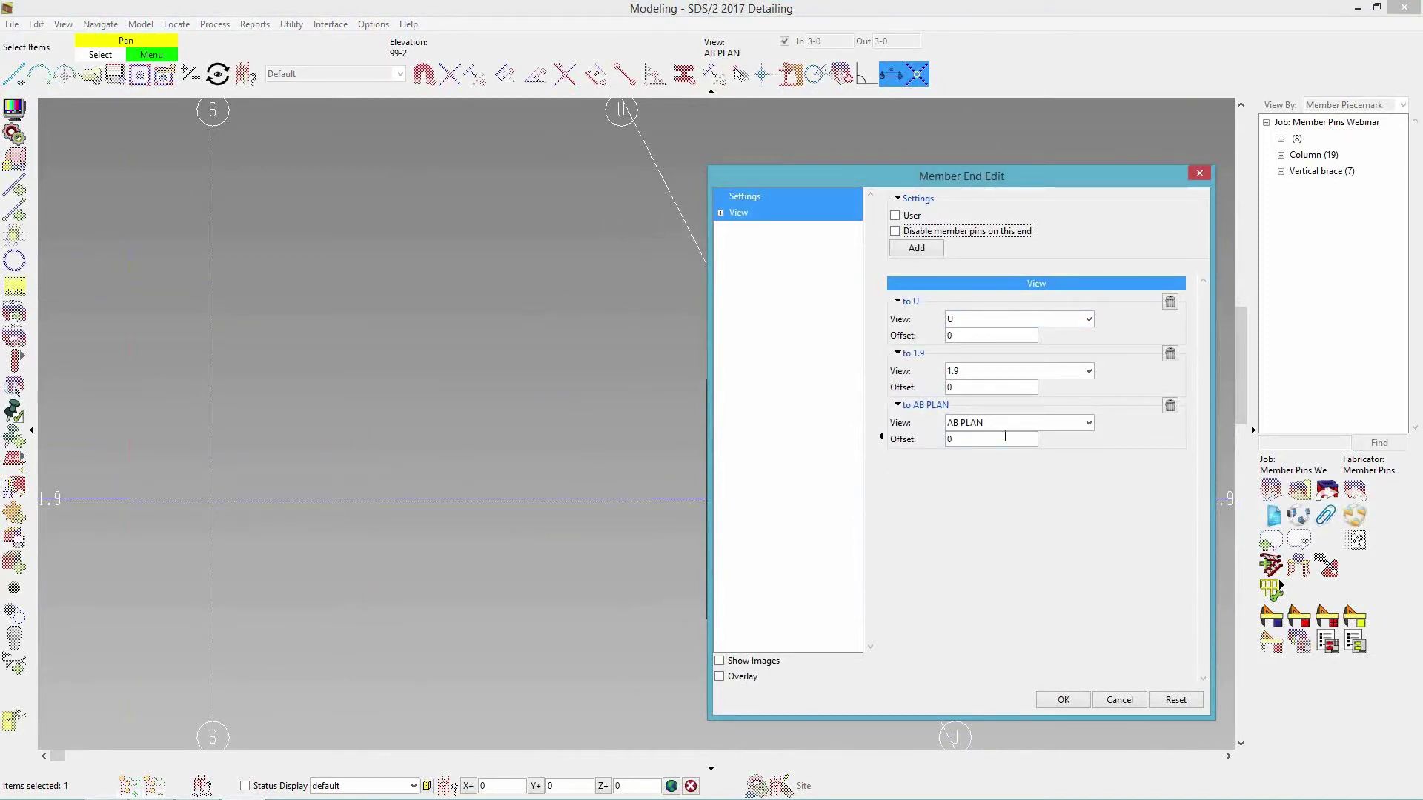
left_click(1063, 699)
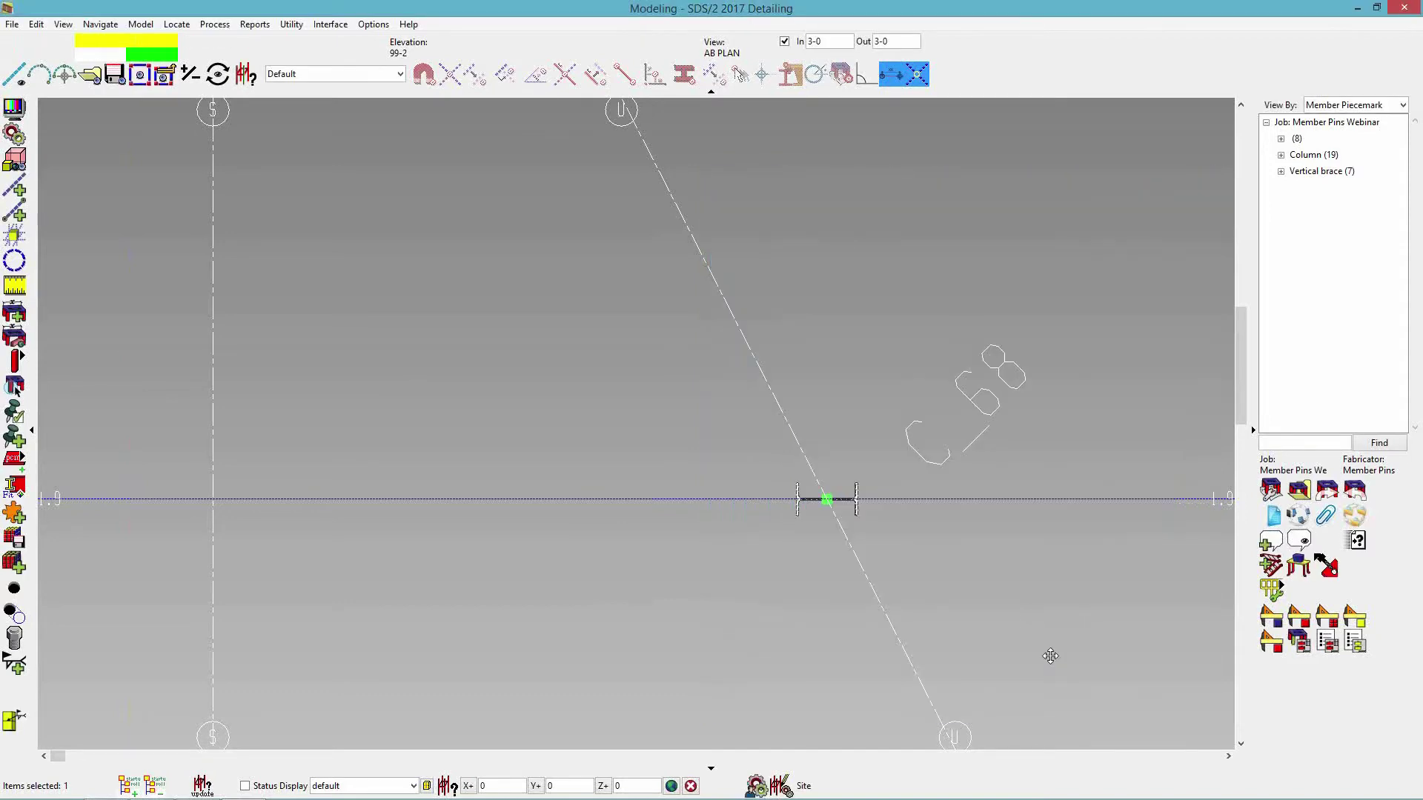
- Review the view pins in the member end settings at the base of the column at T and 2.1, examining their planes in 3D
scroll(859, 396, "down", 3)
scroll(966, 683, "up", 5)
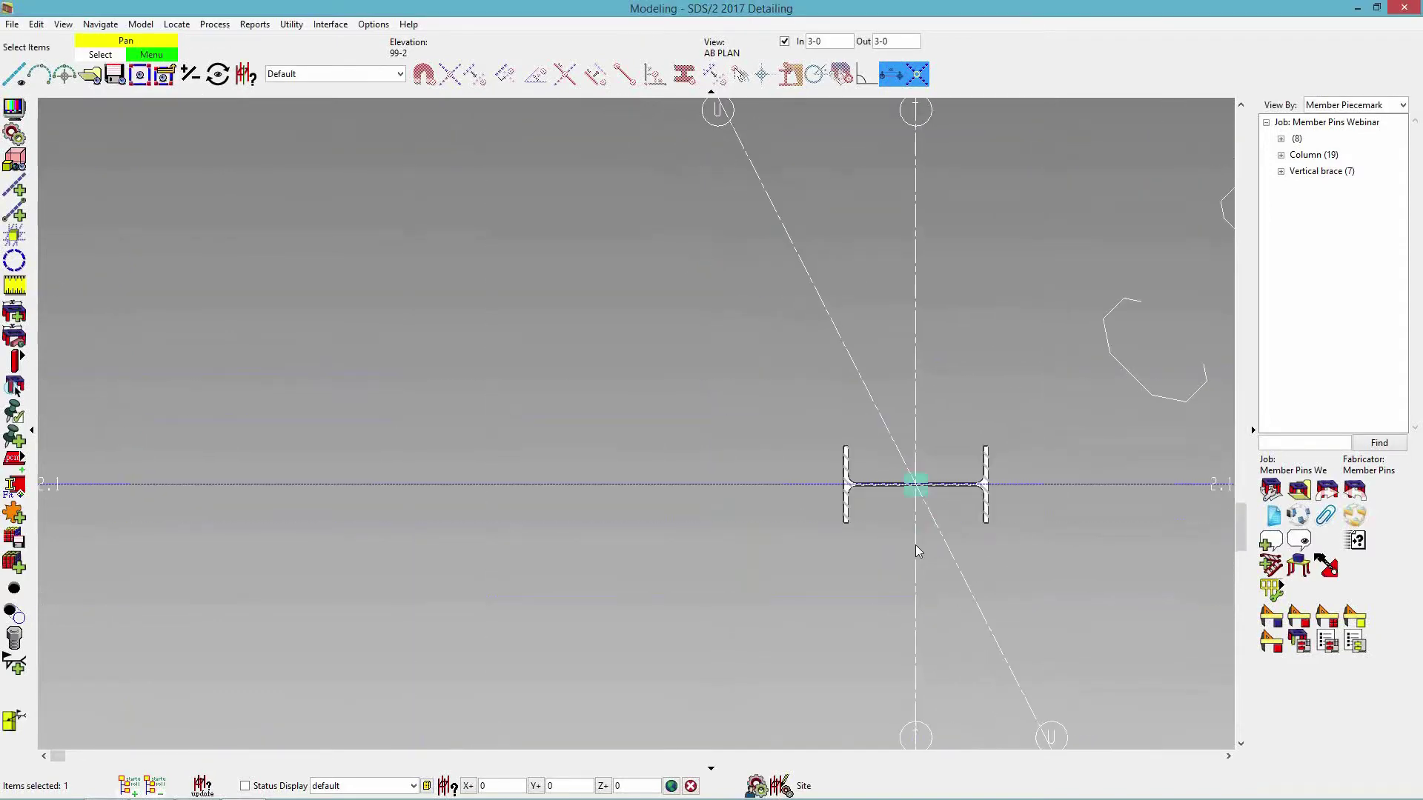
left_click(923, 477)
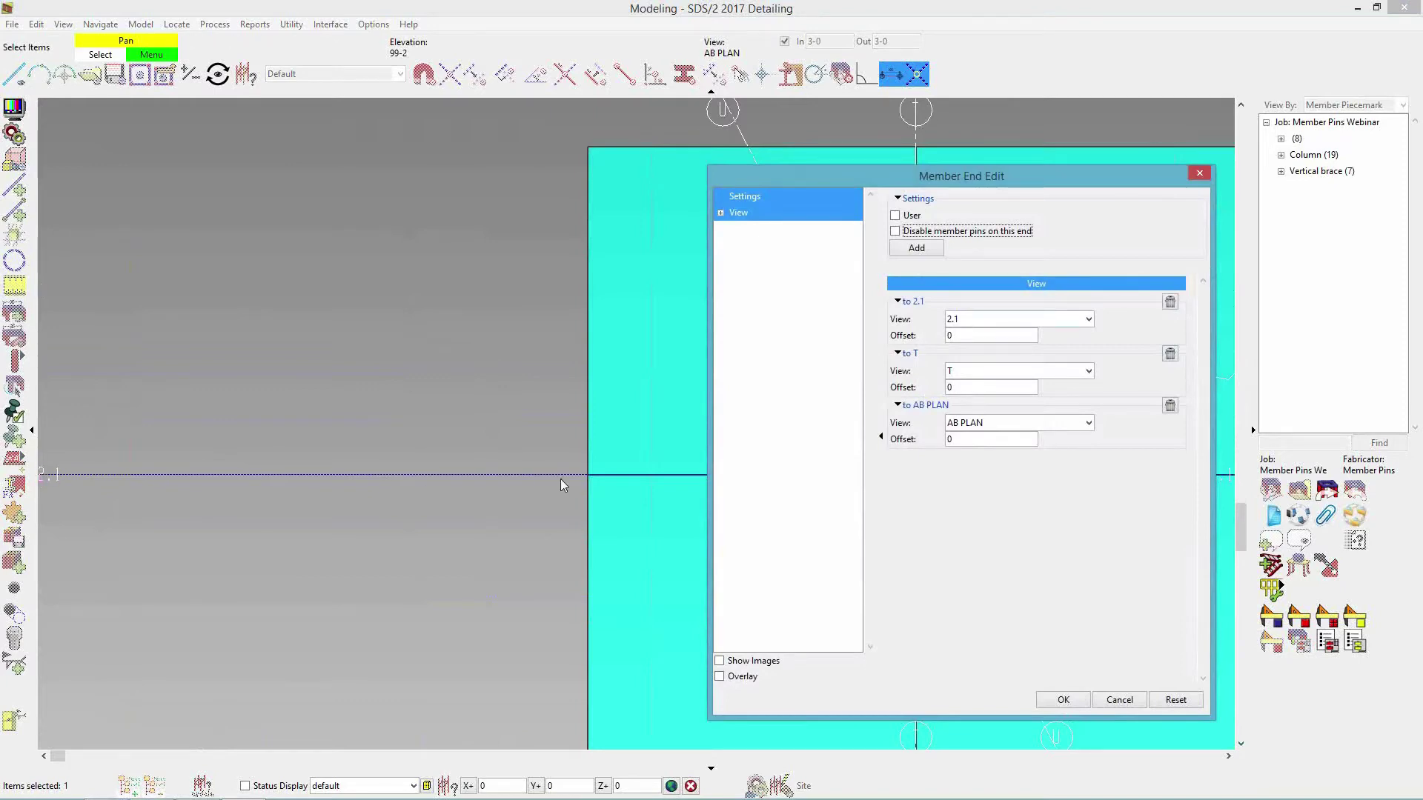
left_click_drag(972, 172, 570, 159)
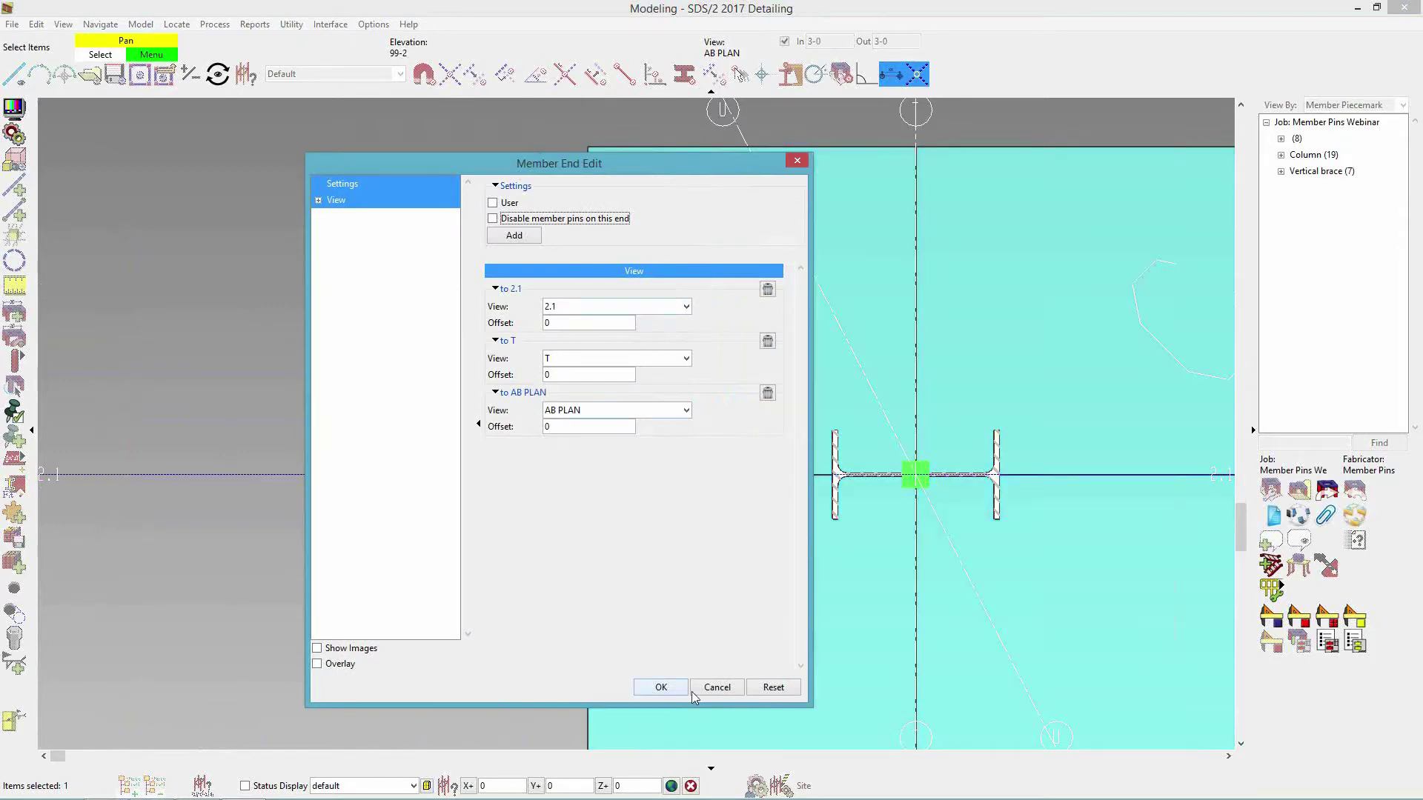
left_click_drag(633, 166, 294, 153)
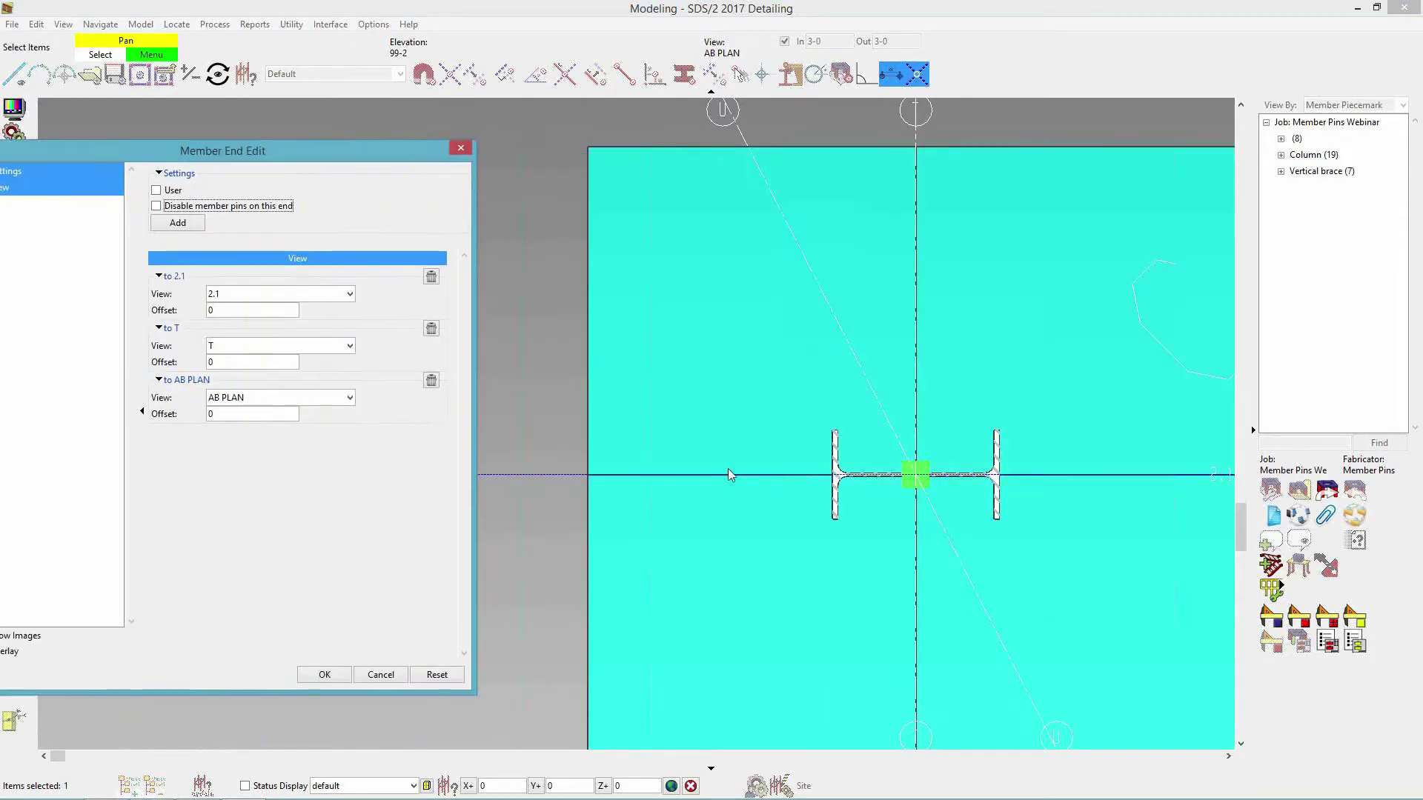
middle_click_drag(910, 534, 907, 685)
scroll(907, 686, "up", 3)
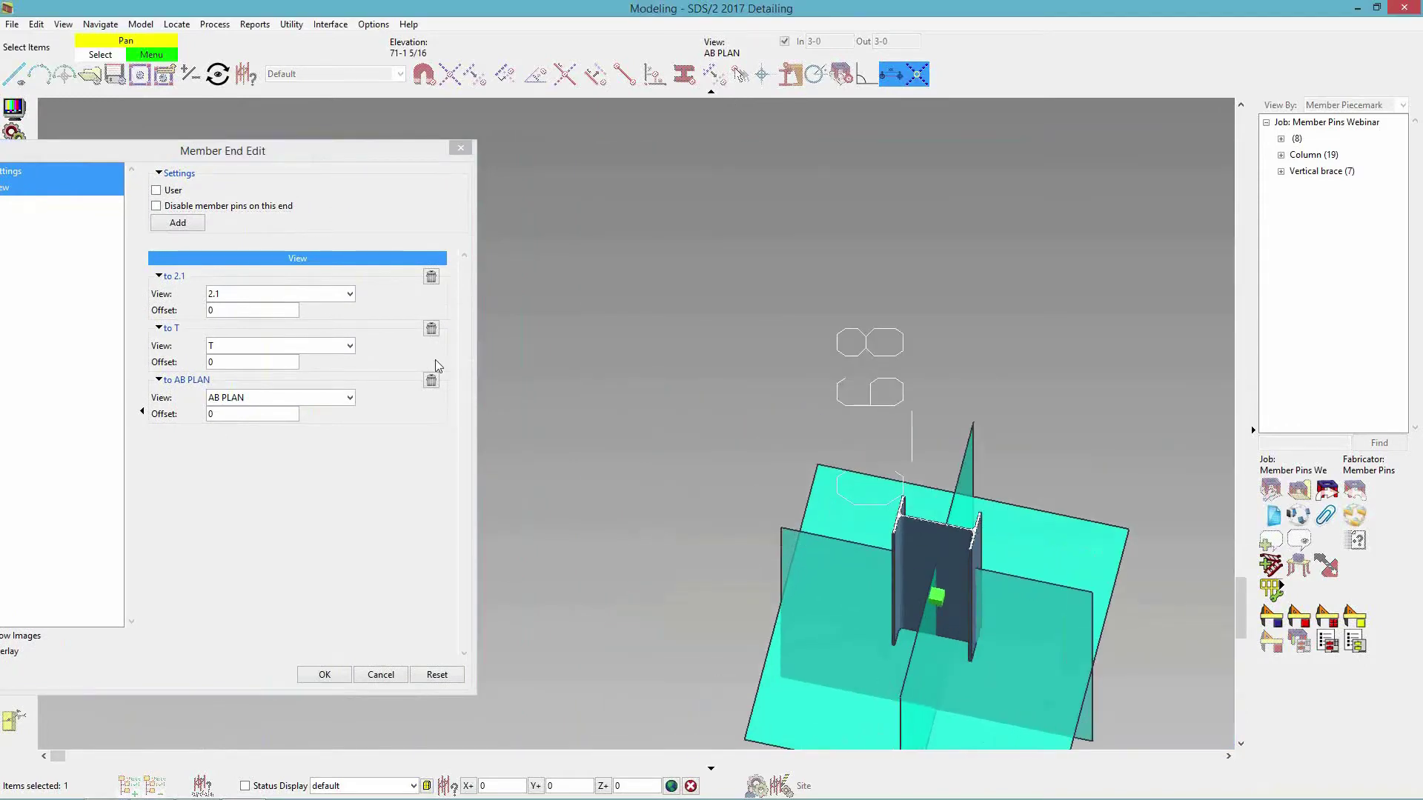
left_click(386, 318)
left_click(229, 295)
left_click(228, 295)
left_click(895, 504)
left_click(320, 674)
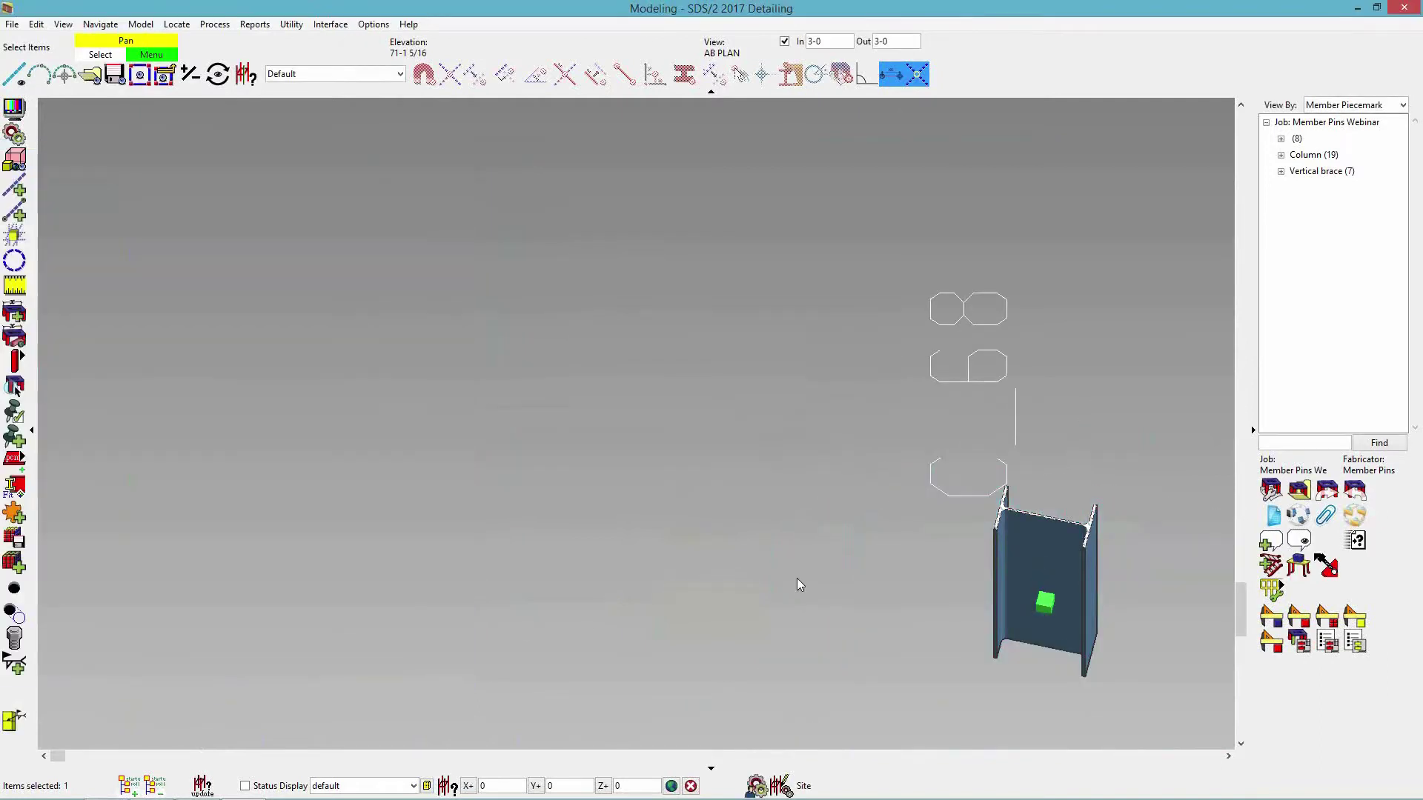
- Return to the AB PLAN view and turn off its In and Out depth limits
key("ctrl")
left_click(818, 705, "ctrl")
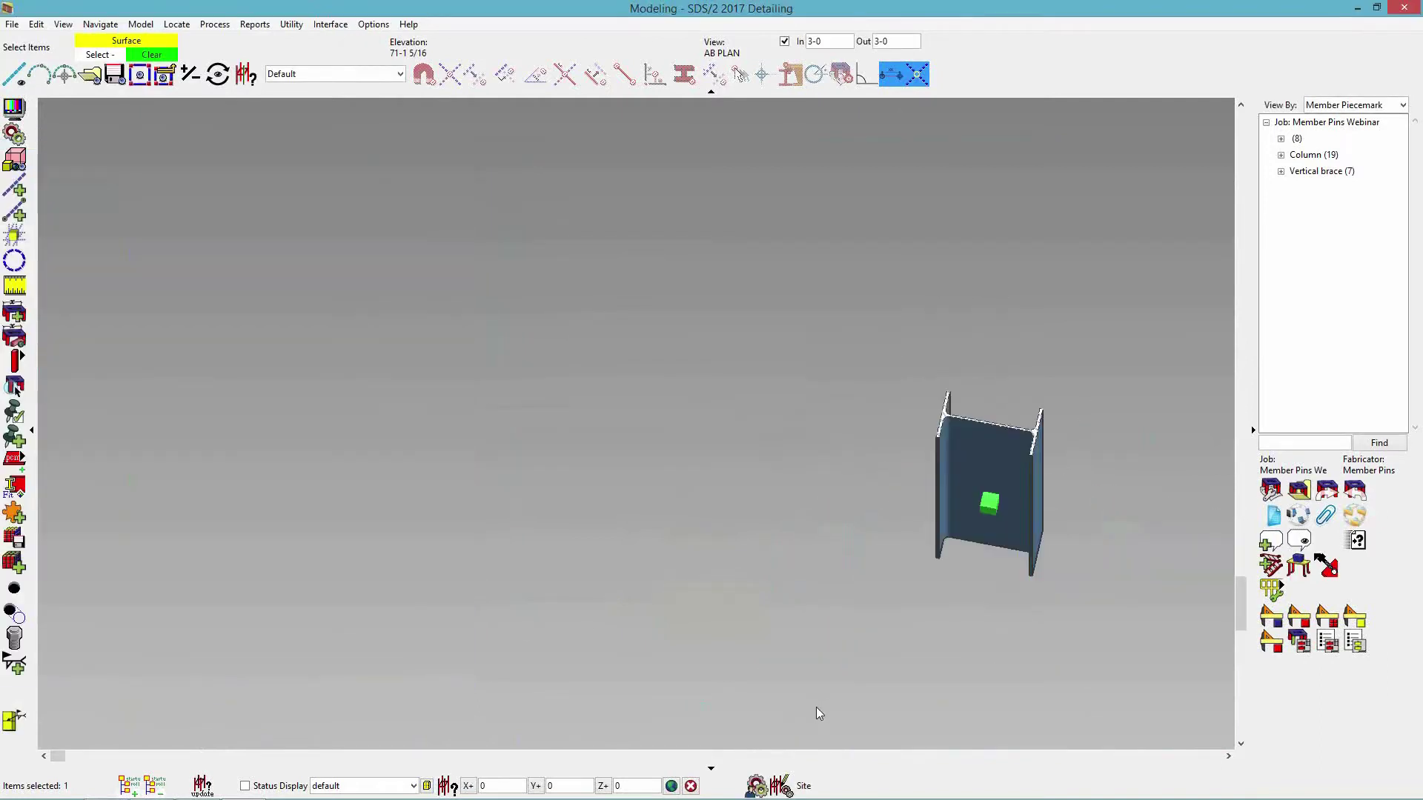
scroll(726, 600, "down", 5)
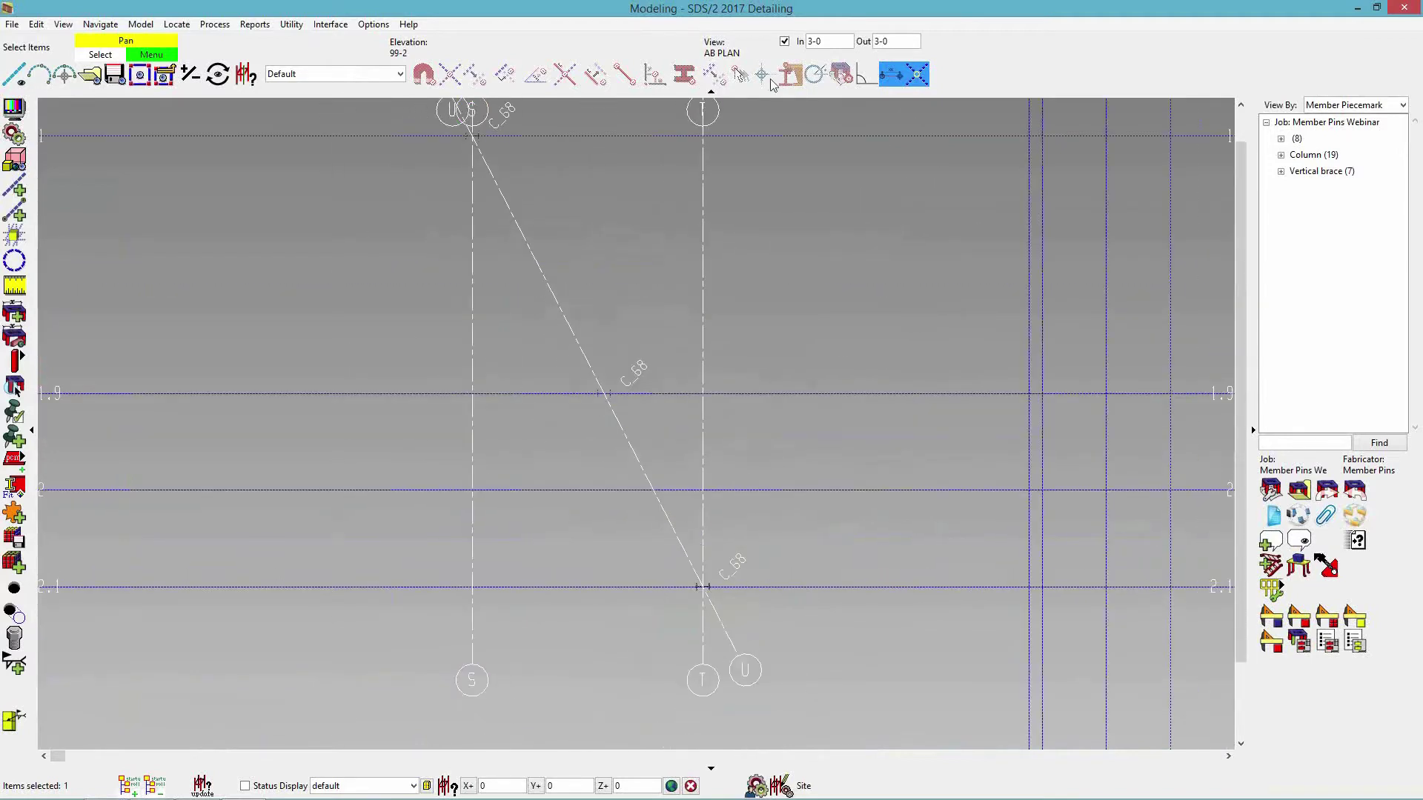
left_click(785, 40)
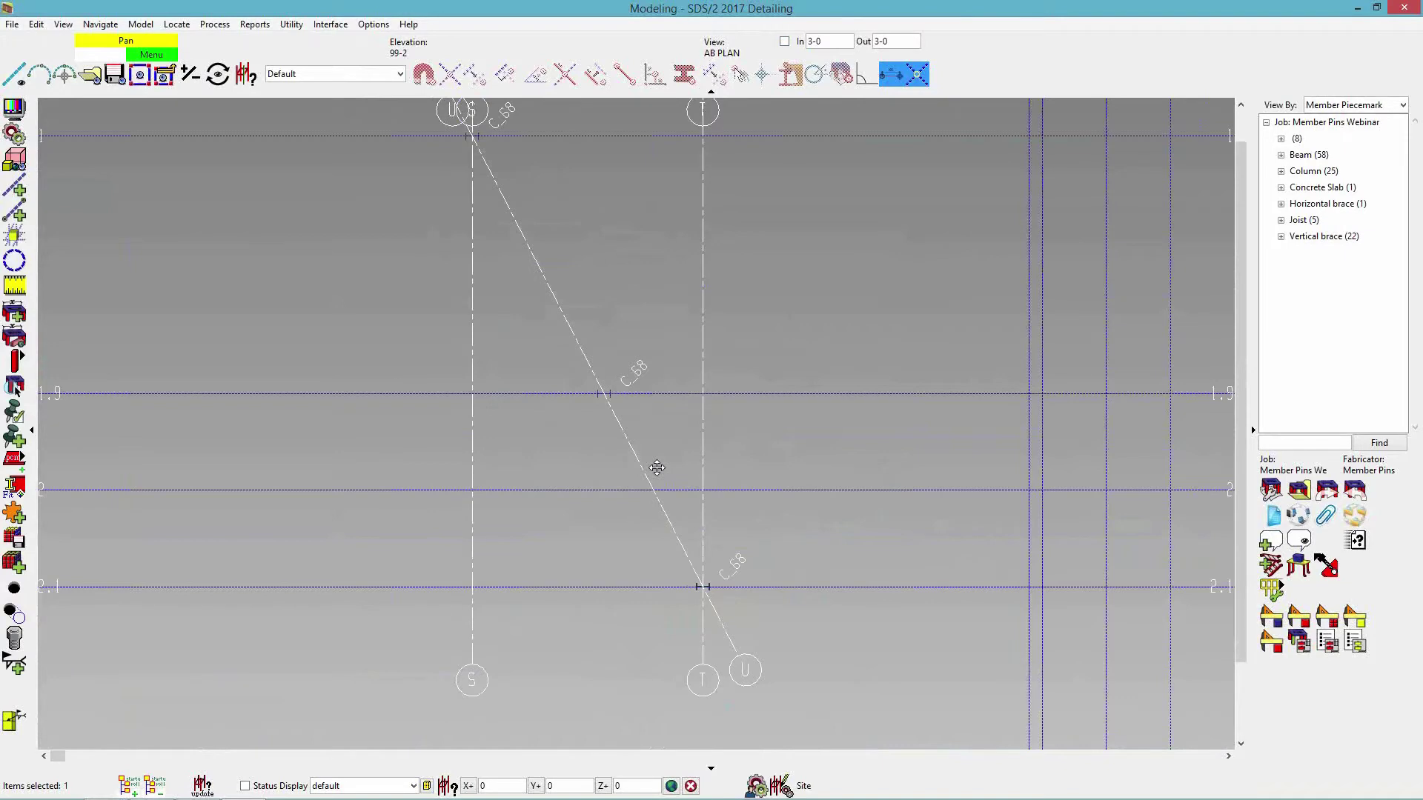
middle_click_drag(657, 470, 692, 527)
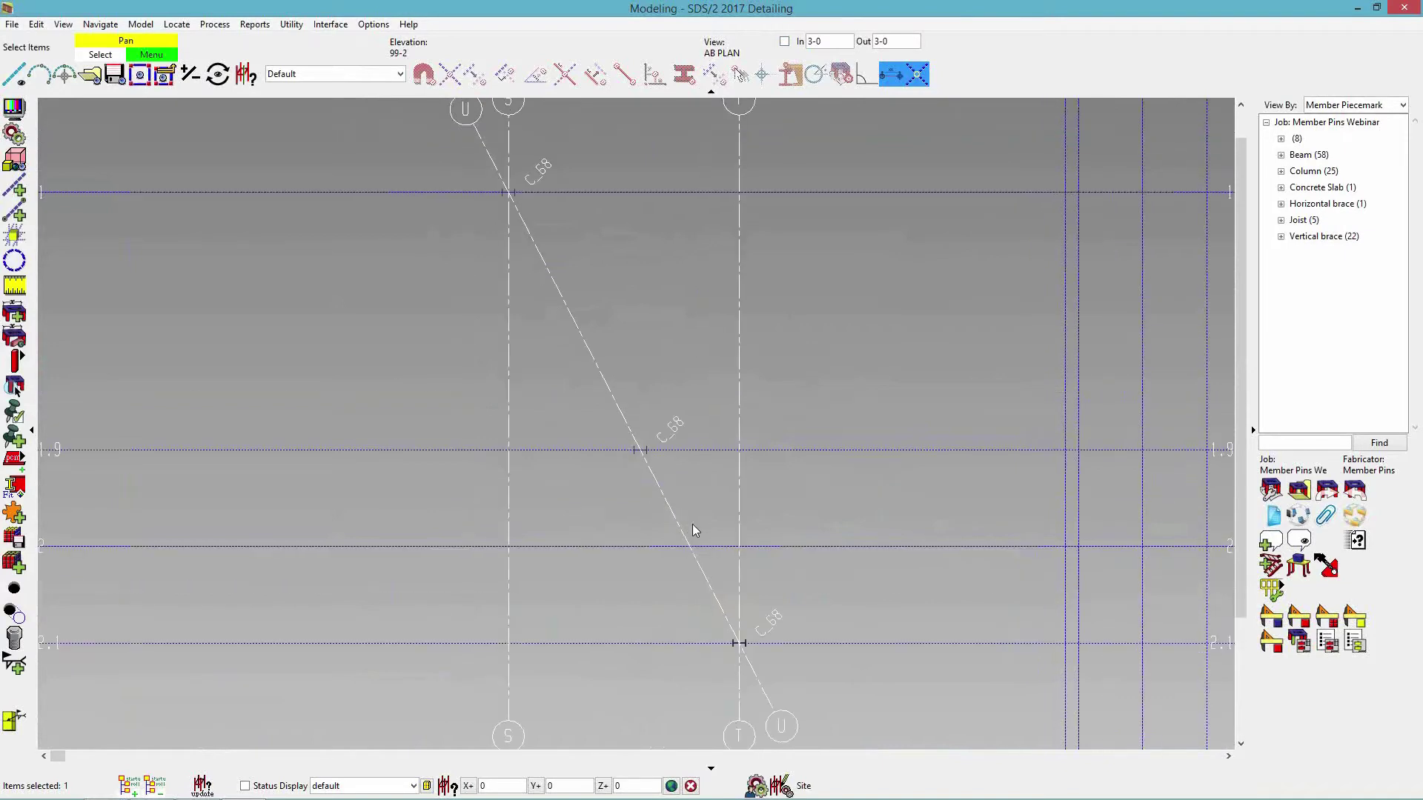
left_click(13, 27)
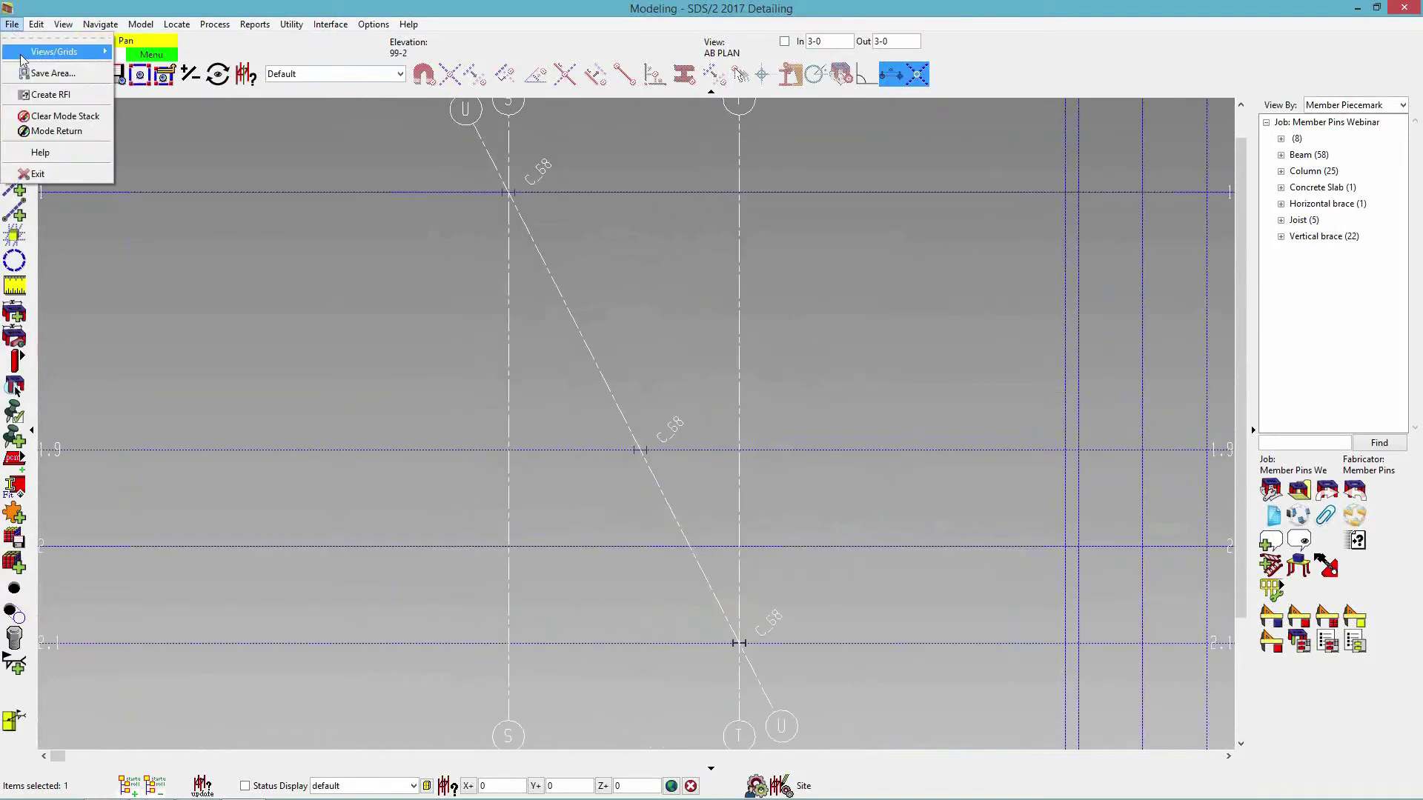
mouse_move(66, 51)
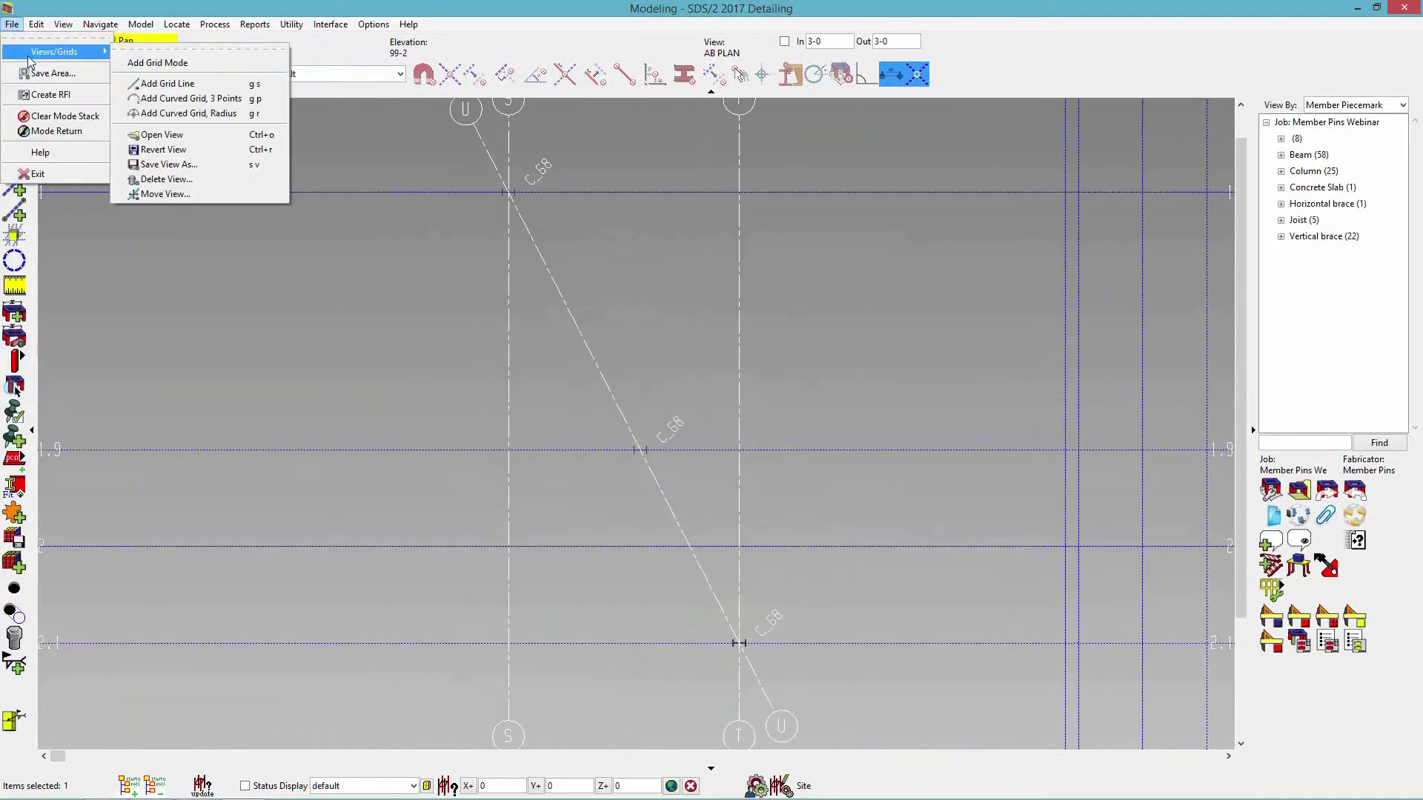
left_click(209, 196)
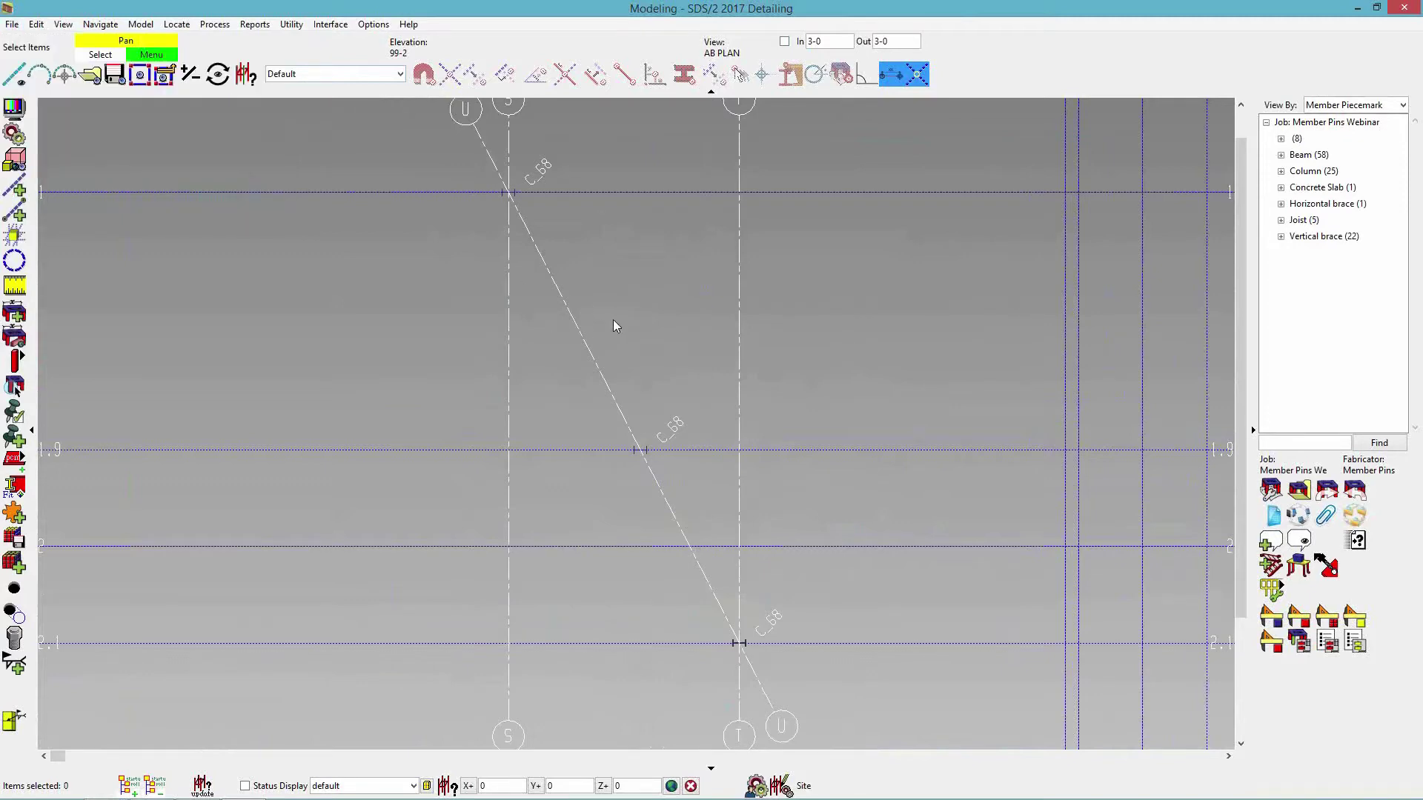
- Try moving grid line U by 5-0 along grid T toward grid 1, from the intersection of T and 1.9
left_click(13, 24)
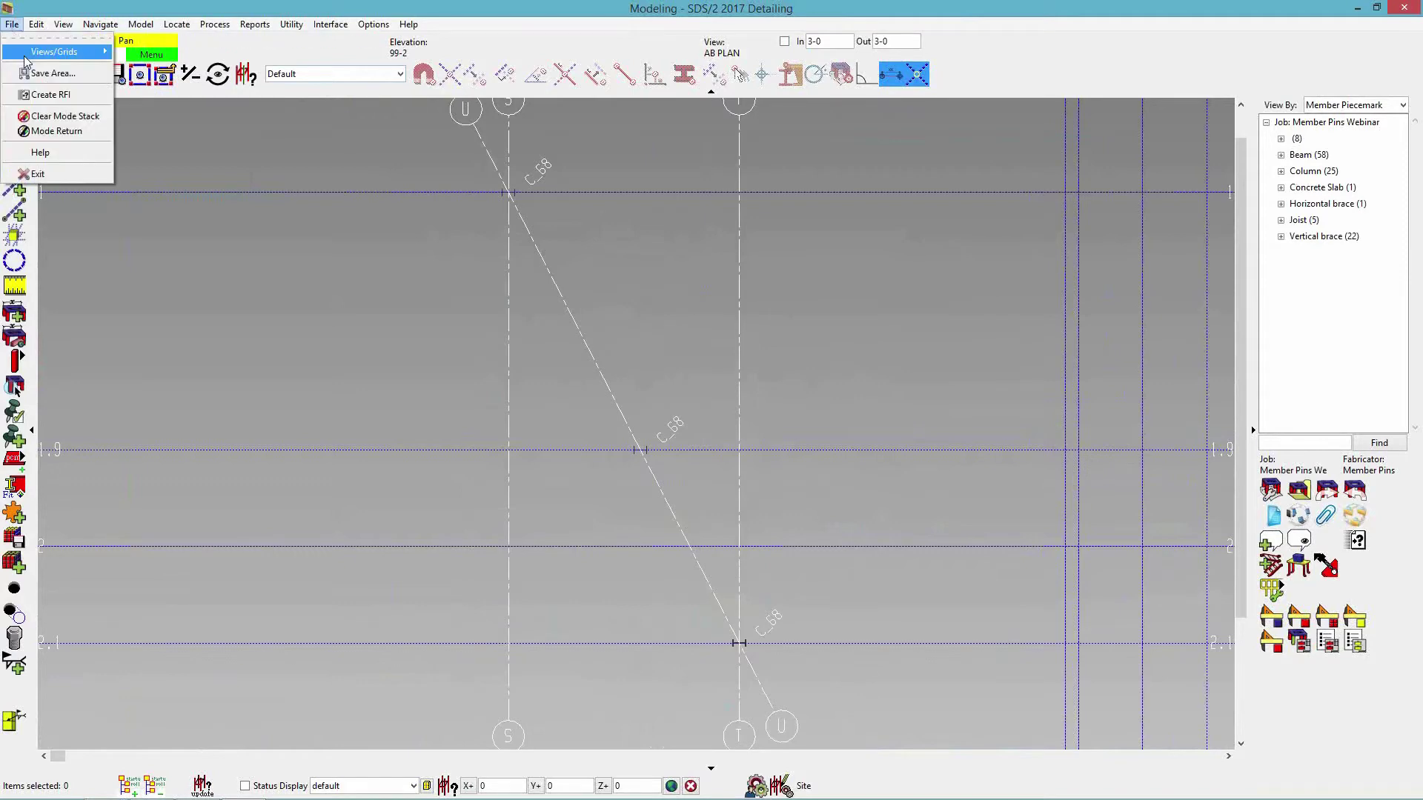
mouse_move(67, 51)
left_click(207, 195)
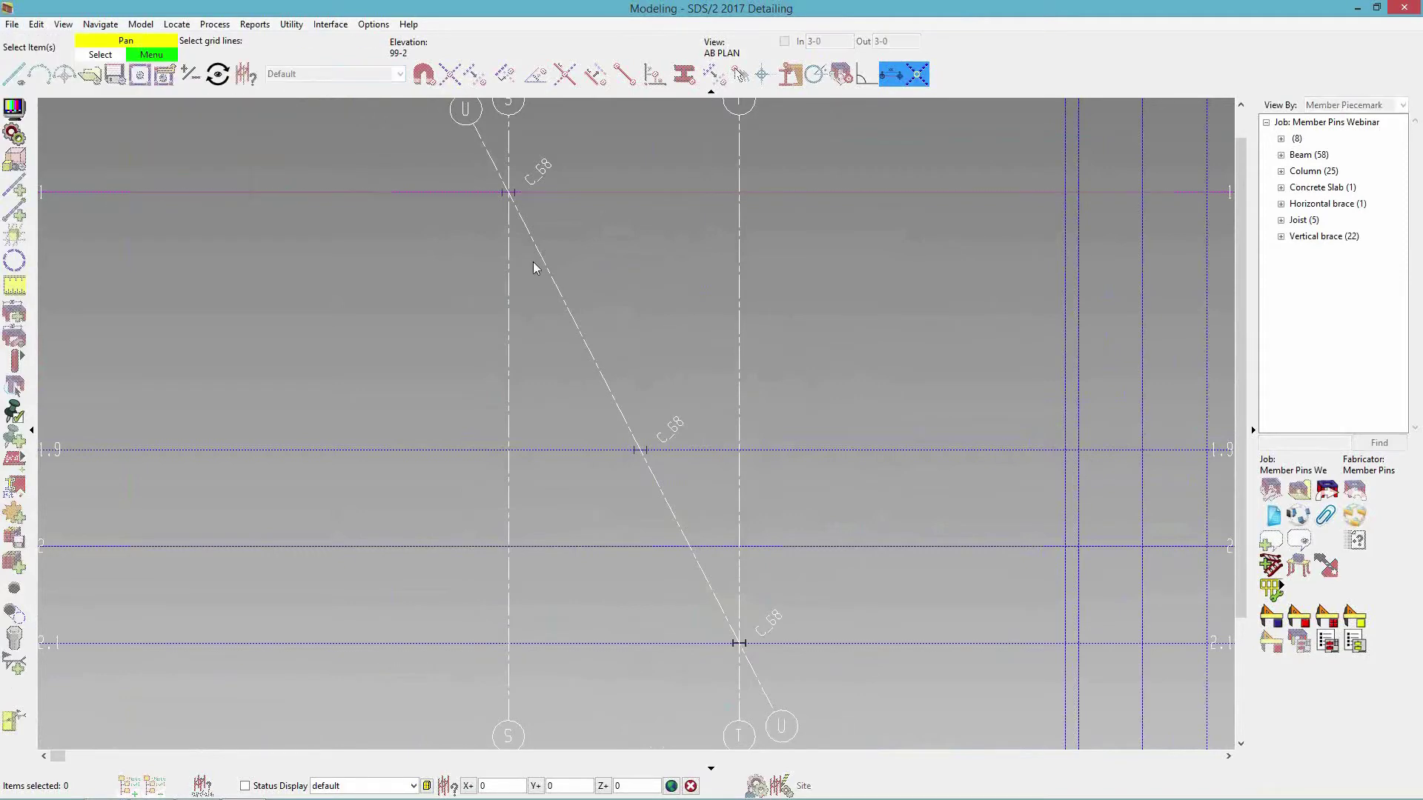
left_click(627, 425)
scroll(628, 424, "down", 4)
right_click(638, 394)
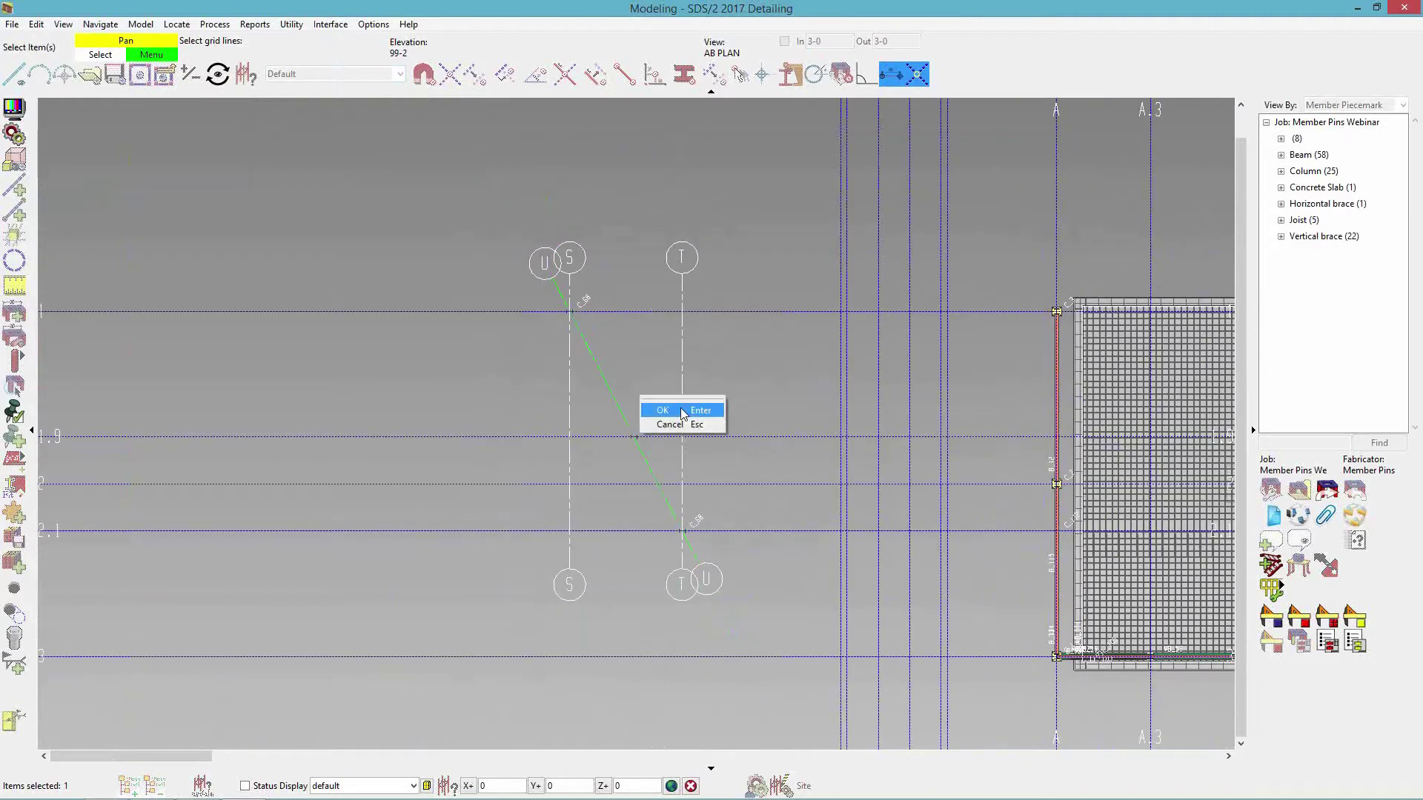
left_click(684, 413)
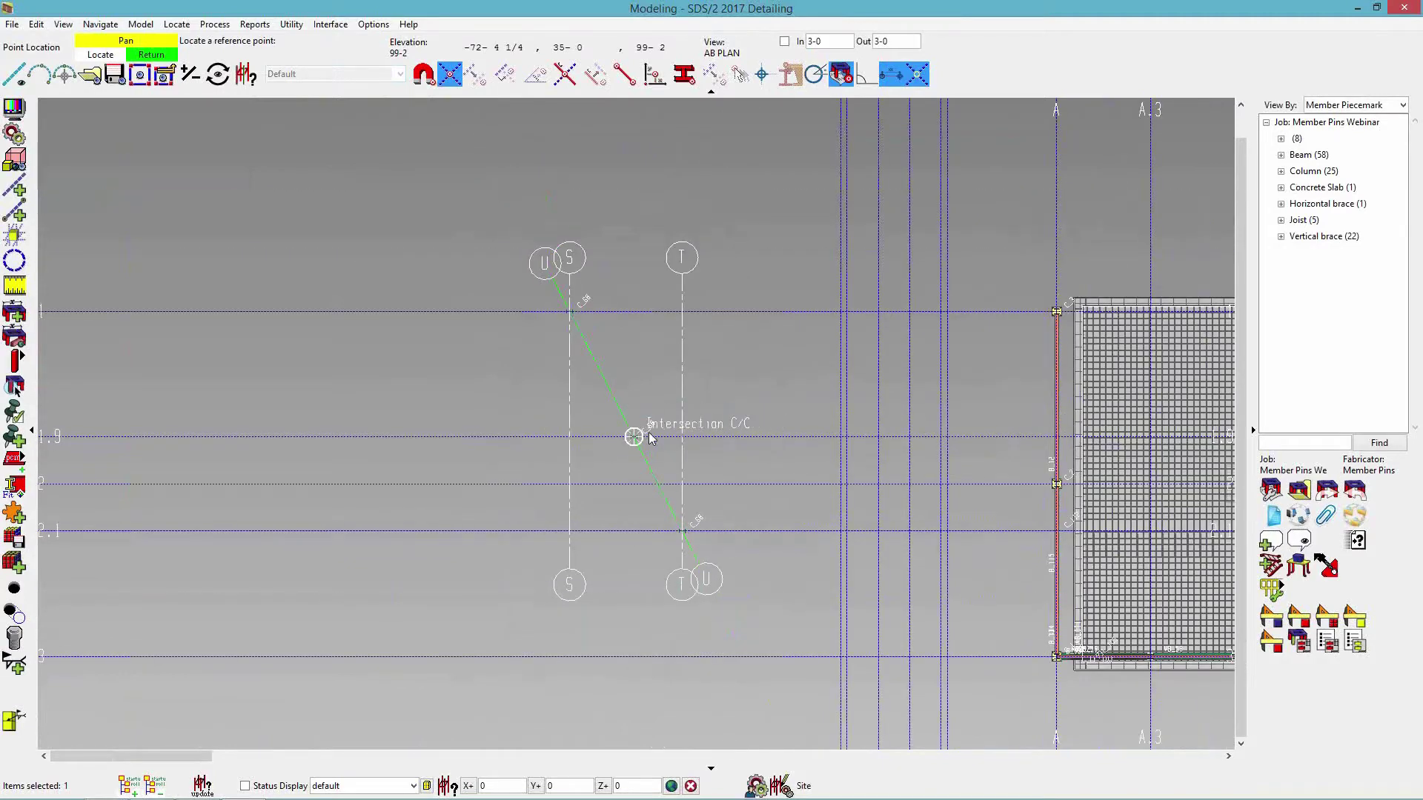
left_click(687, 442)
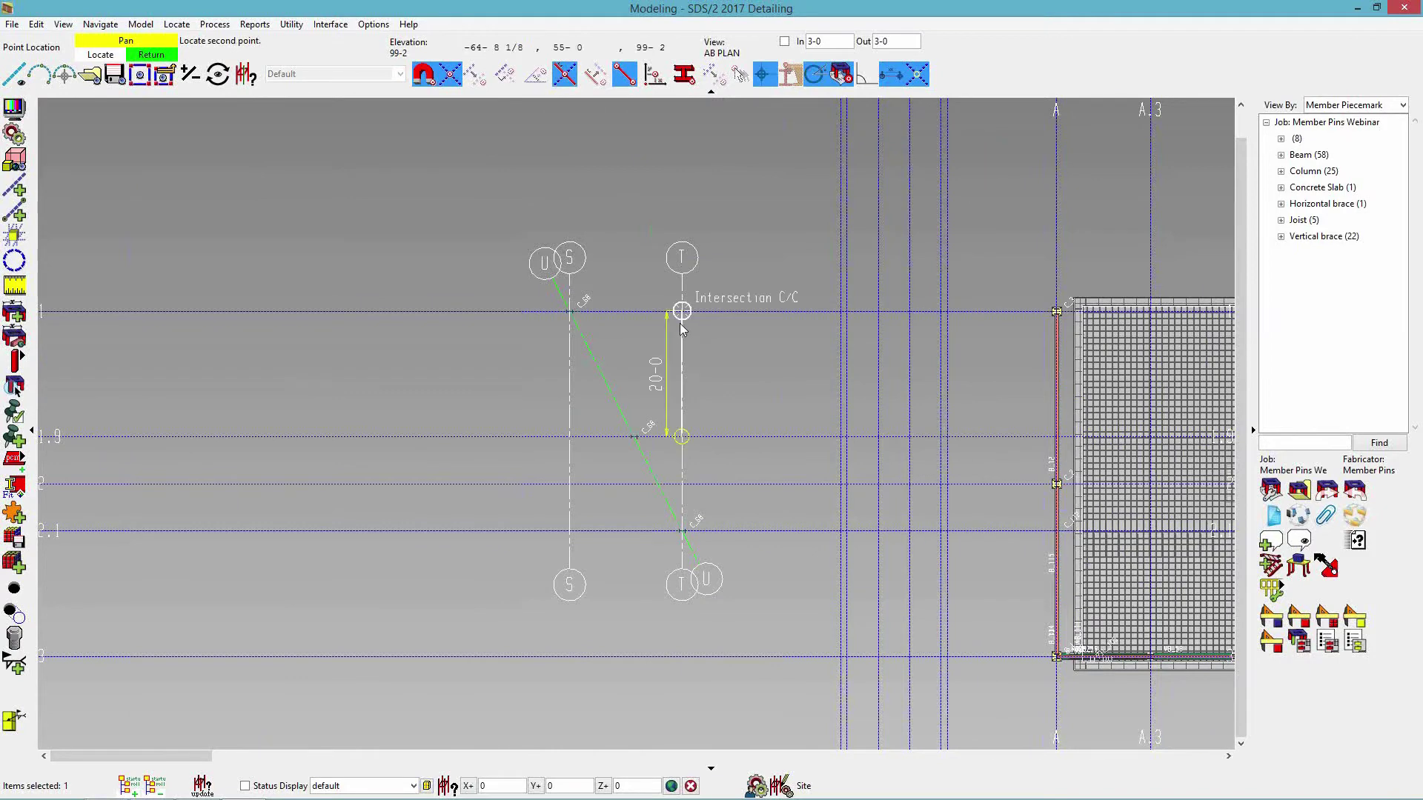
type("5-")
key("Return")
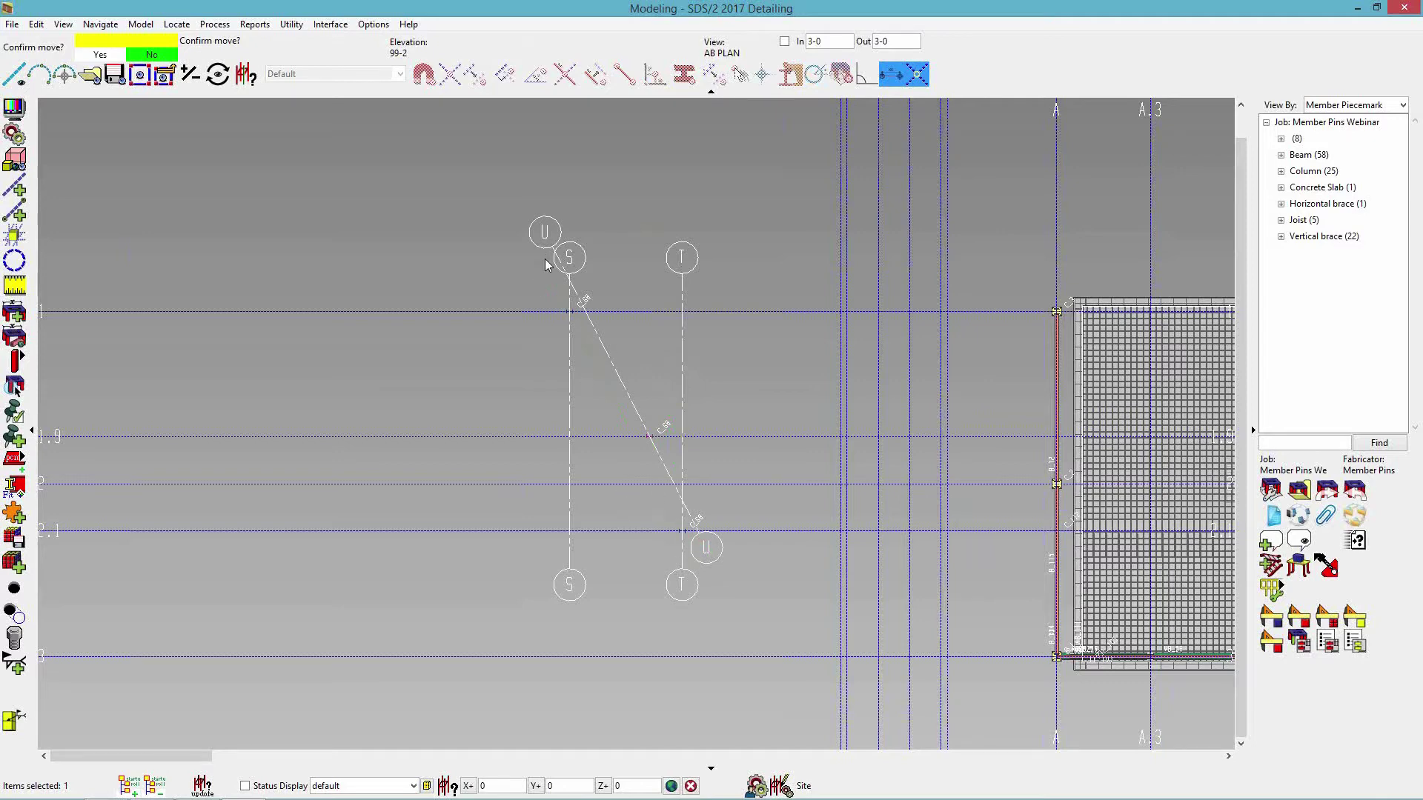
- Examine how the three columns respond in the preview of the grid line U move, and decline the move
scroll(546, 264, "up", 6)
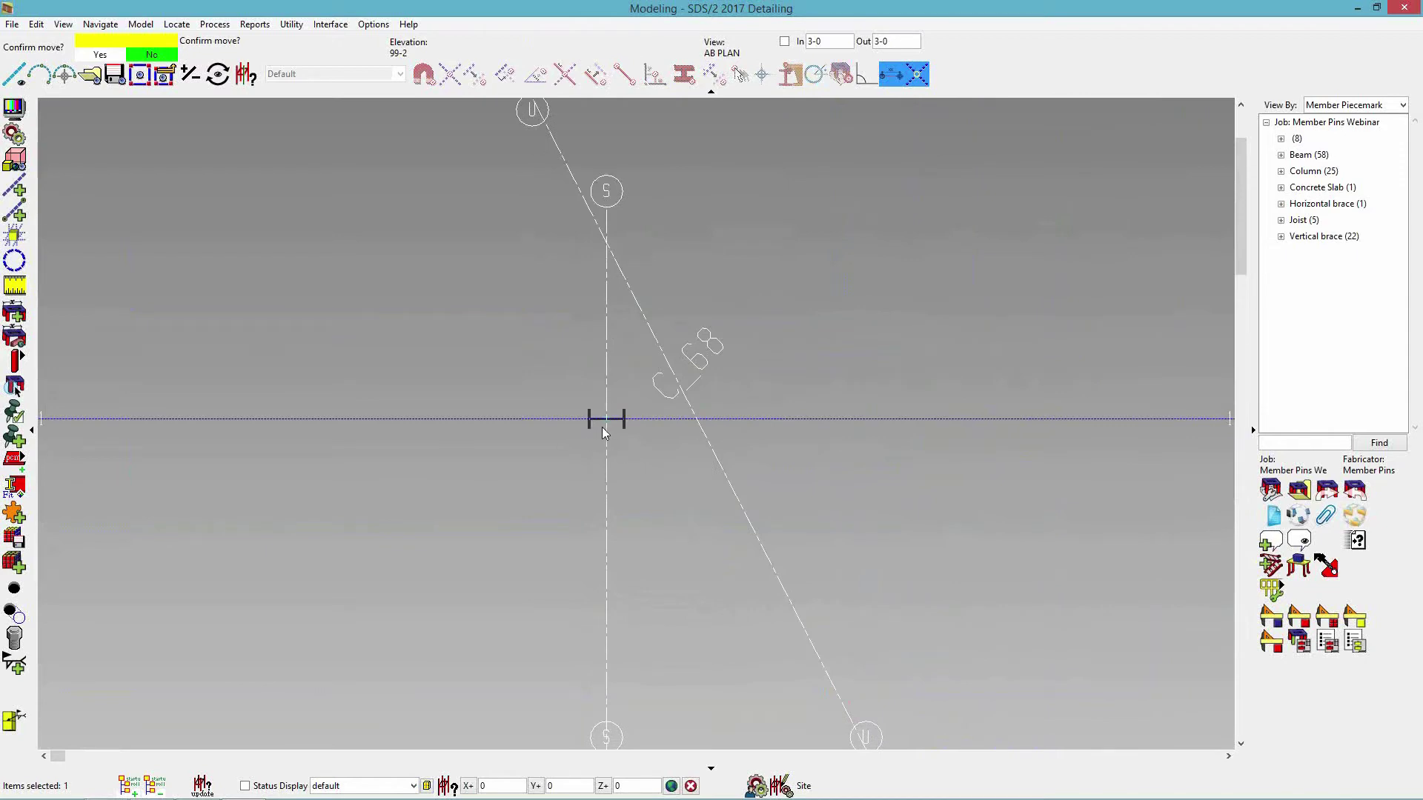
scroll(603, 426, "down", 3)
scroll(693, 628, "up", 3)
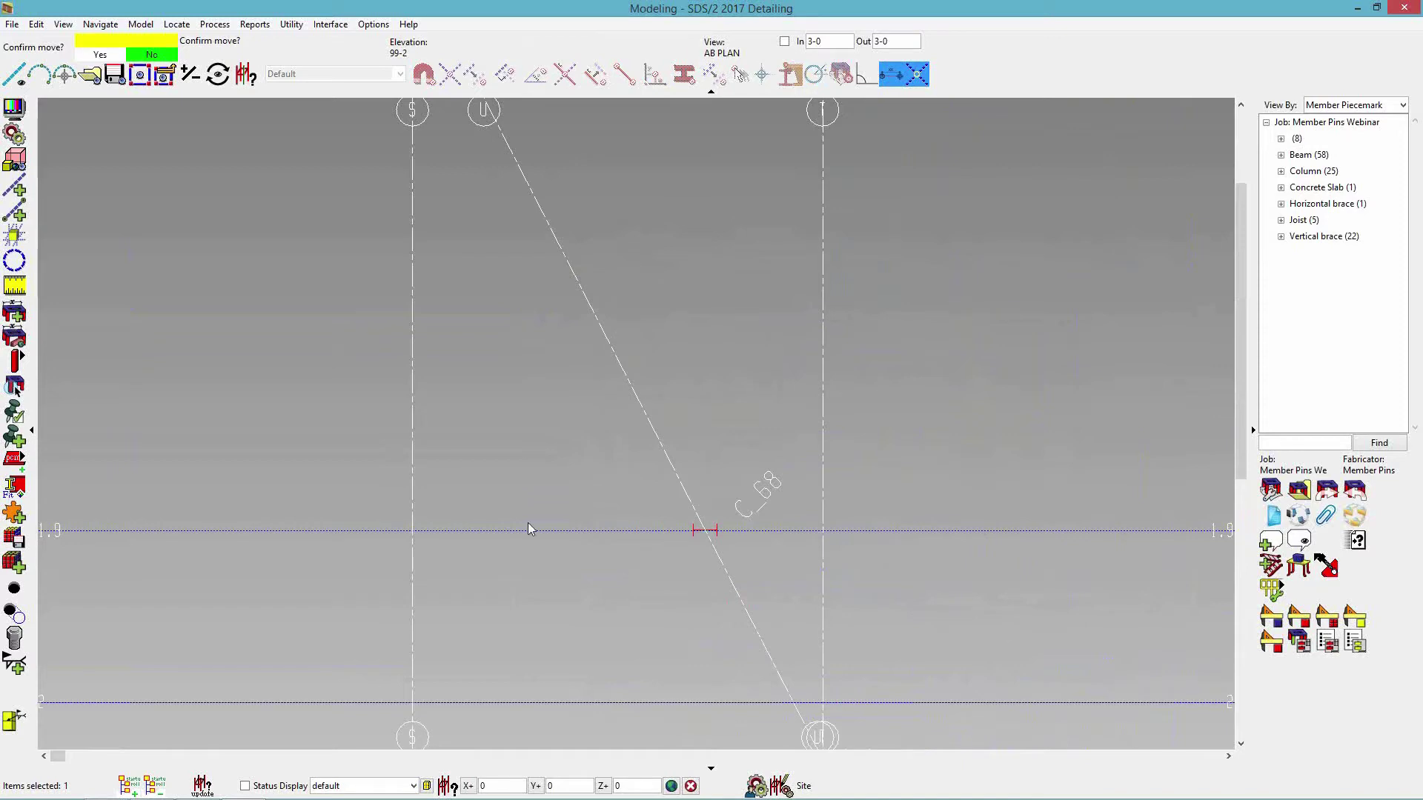
scroll(707, 529, "down", 3)
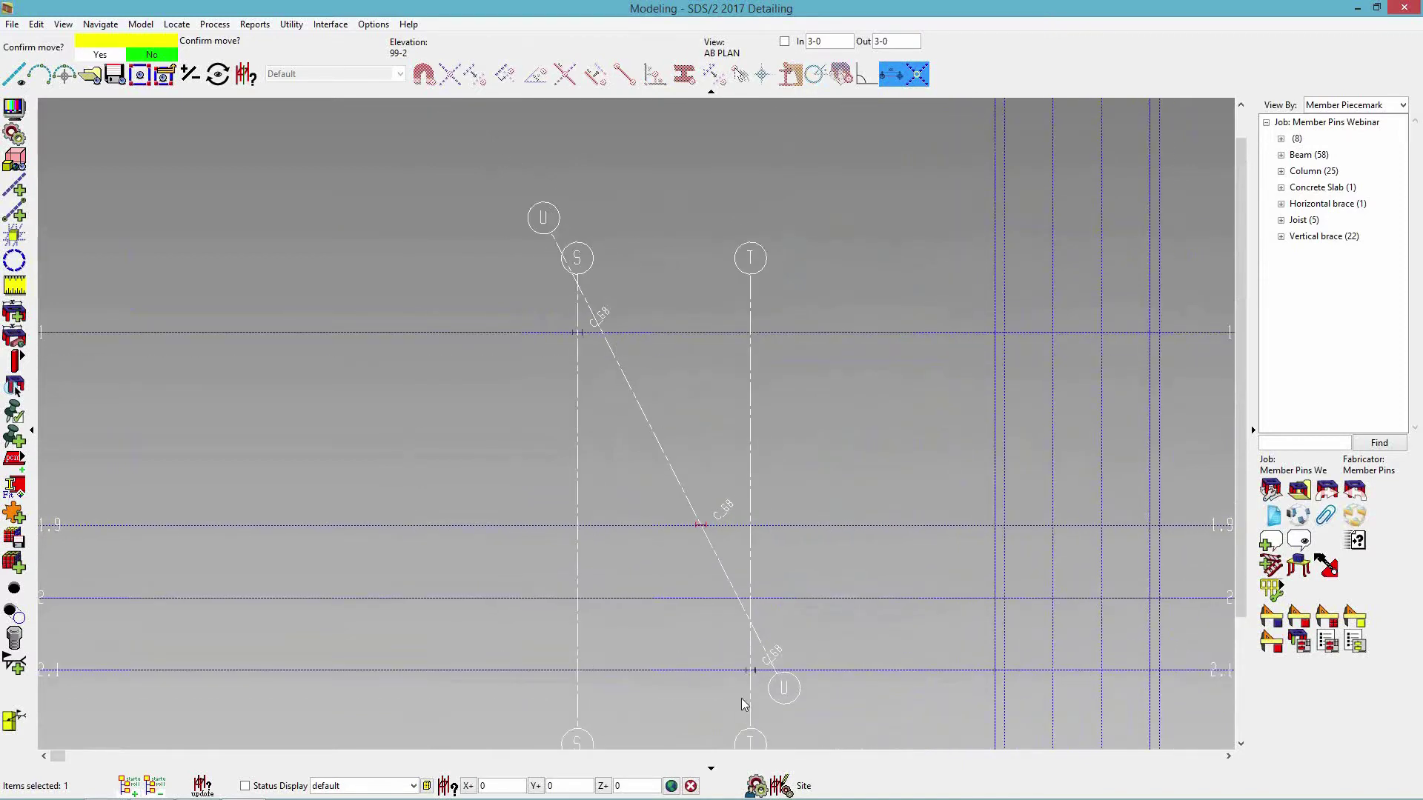
scroll(741, 698, "up", 3)
scroll(754, 655, "down", 4)
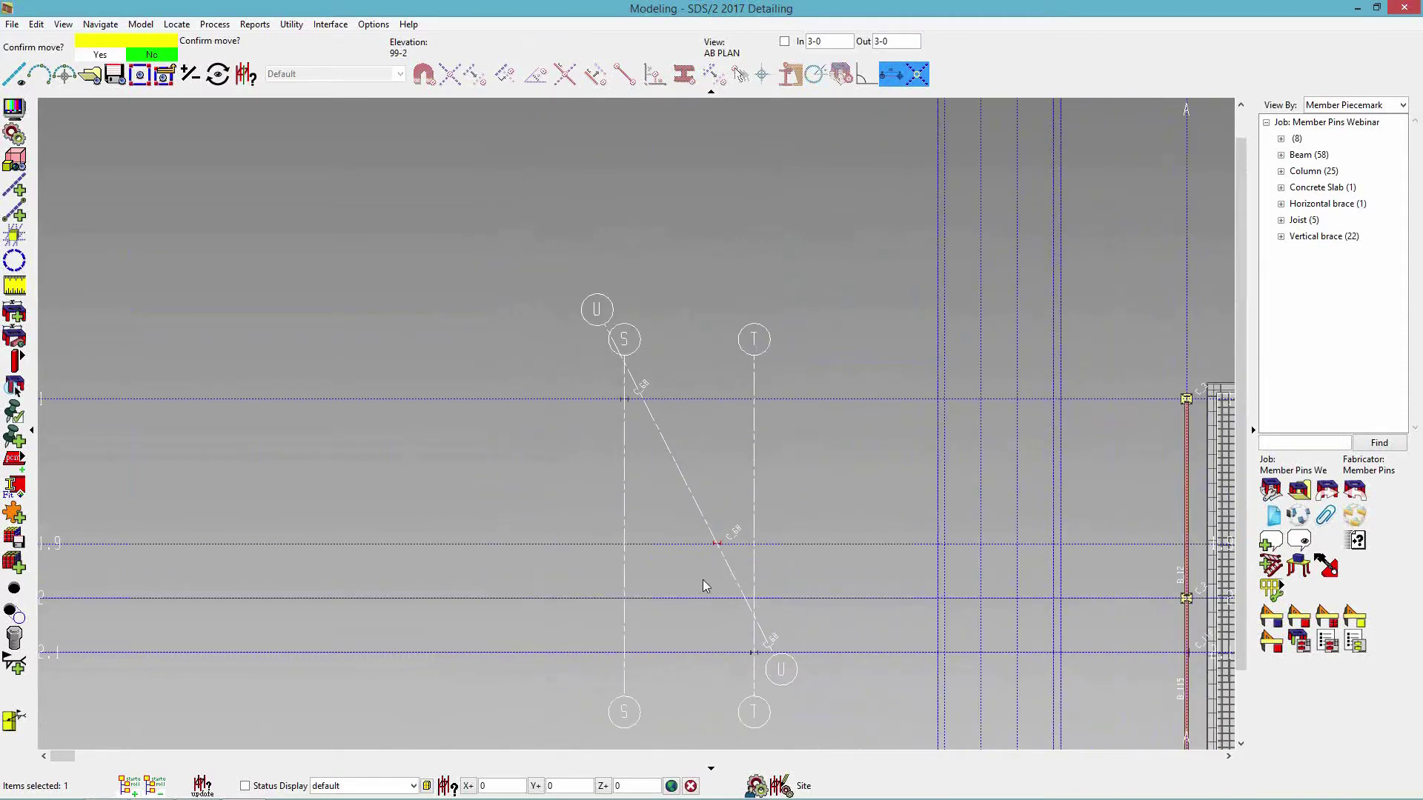
left_click(546, 494)
- Clear the selection of the column at S and 1, and limit selection to Member Ends
scroll(623, 430, "up", 5)
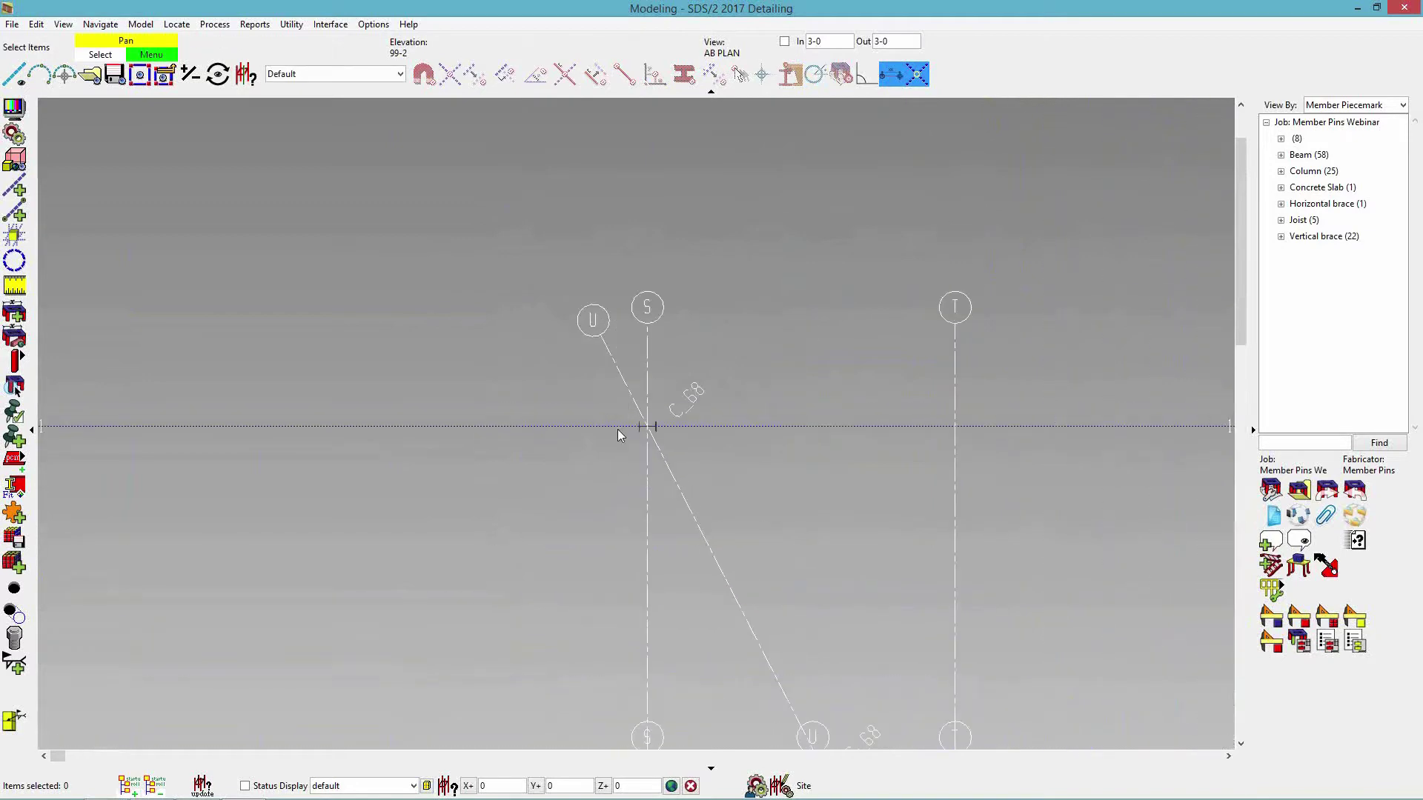
double_click(709, 427)
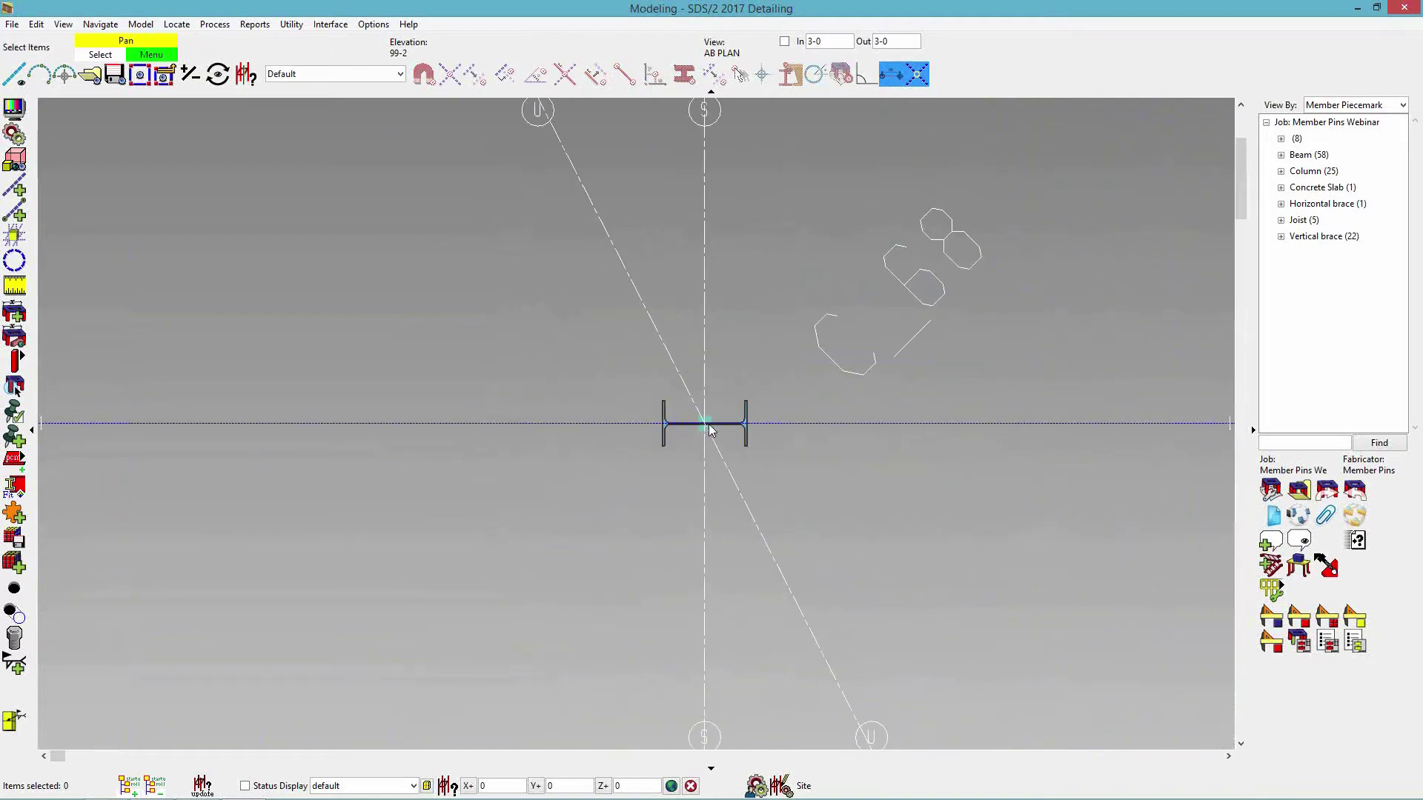
key("Escape")
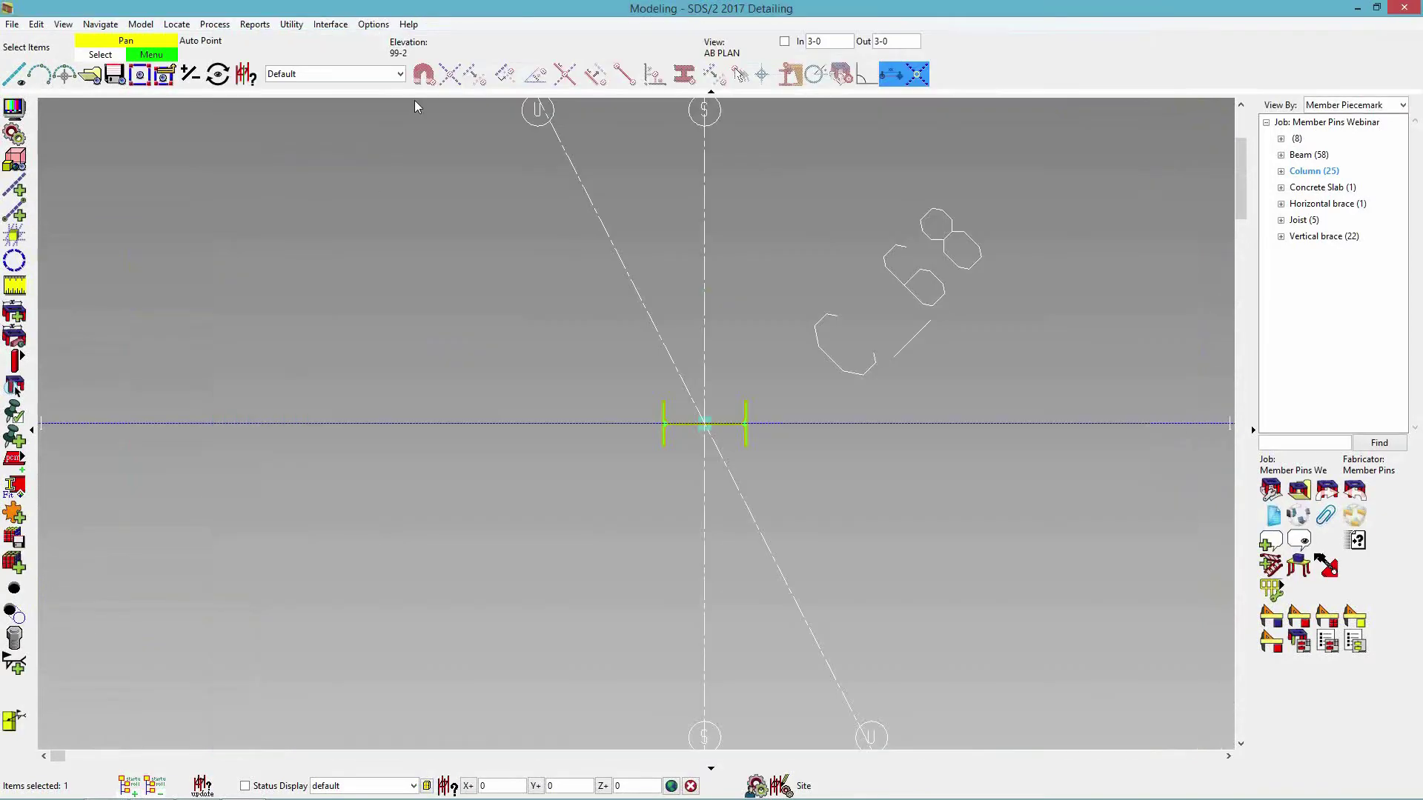
left_click(337, 74)
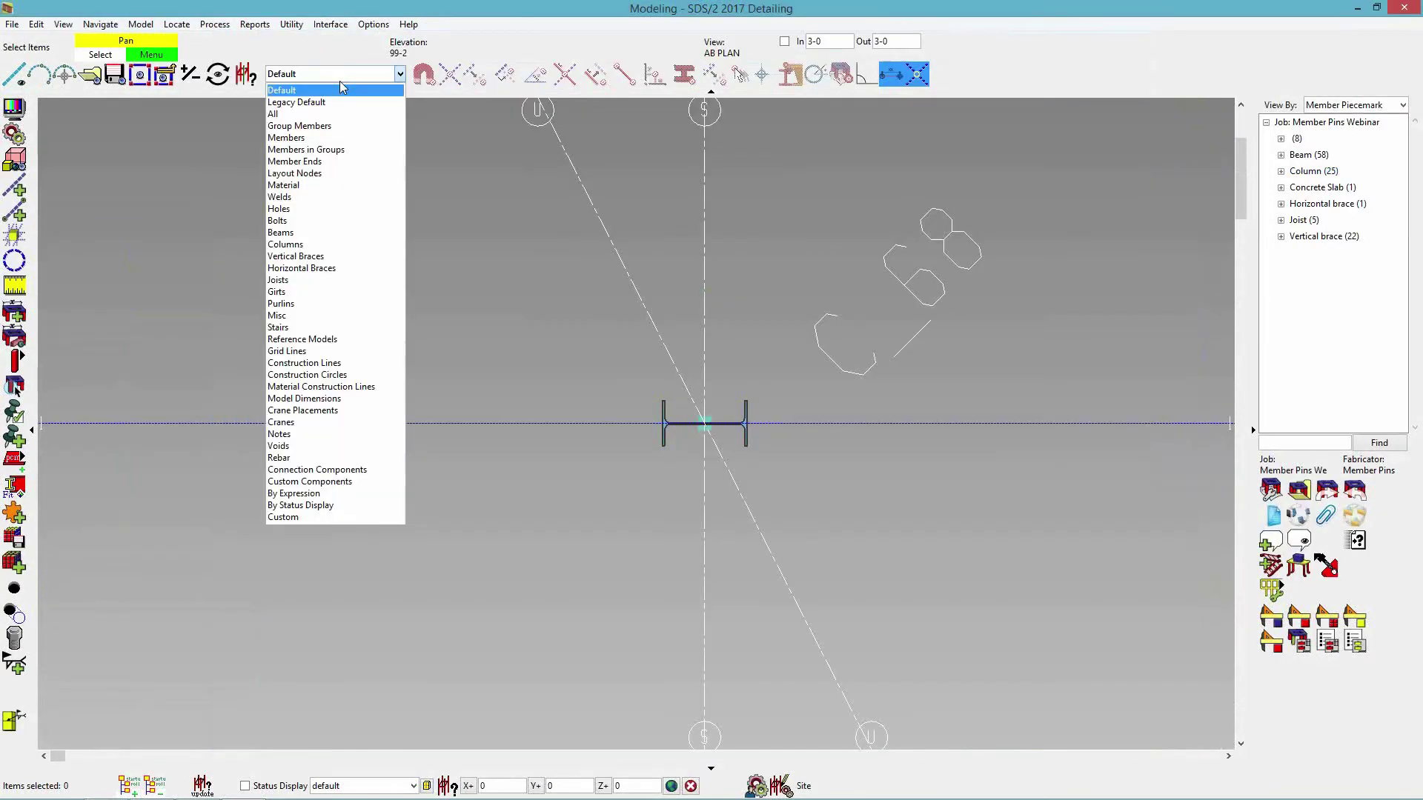
left_click(320, 161)
- Set the grid 1 pin to view U on the ROOF FRAMING PLAN end of the column at S and 1
double_click(705, 430)
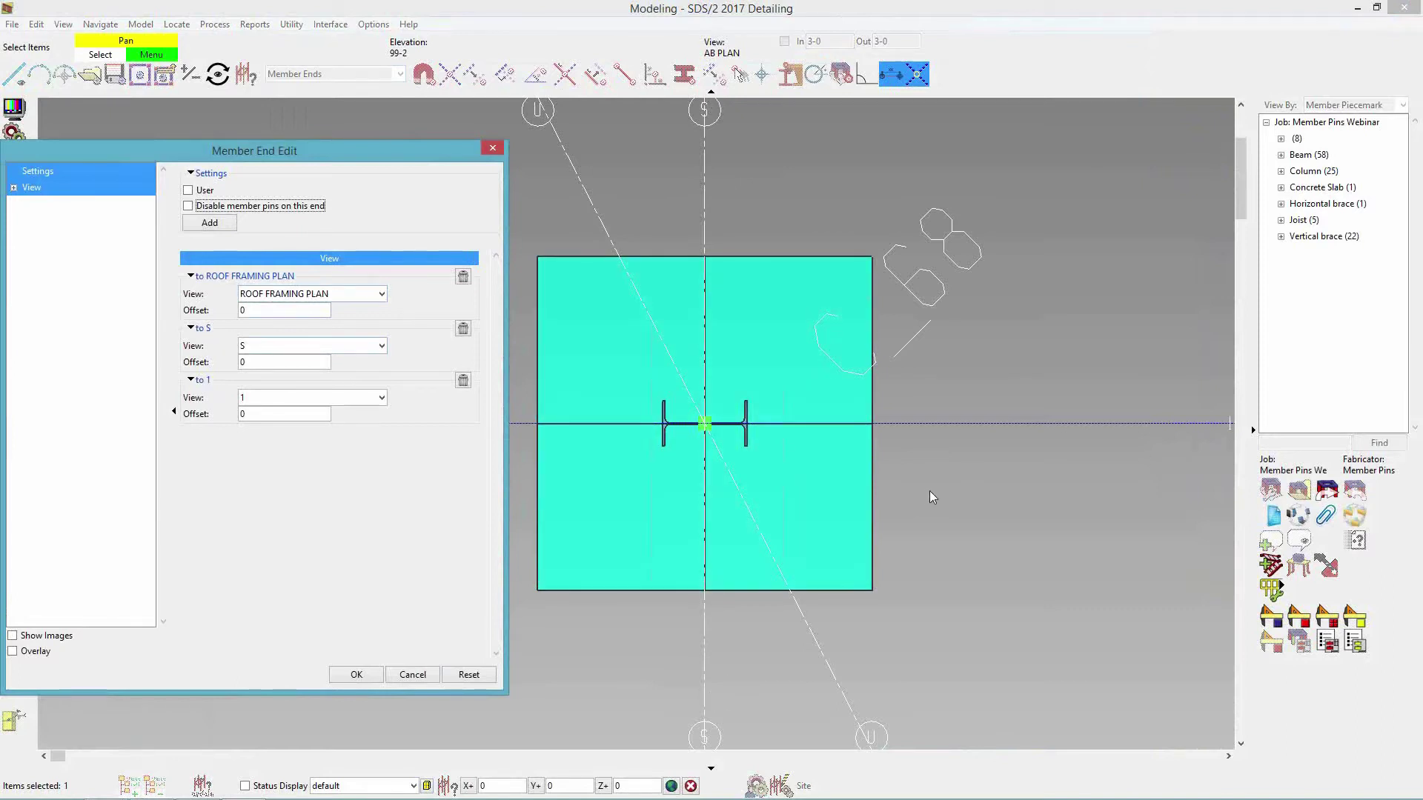
scroll(1007, 614, "down", 4)
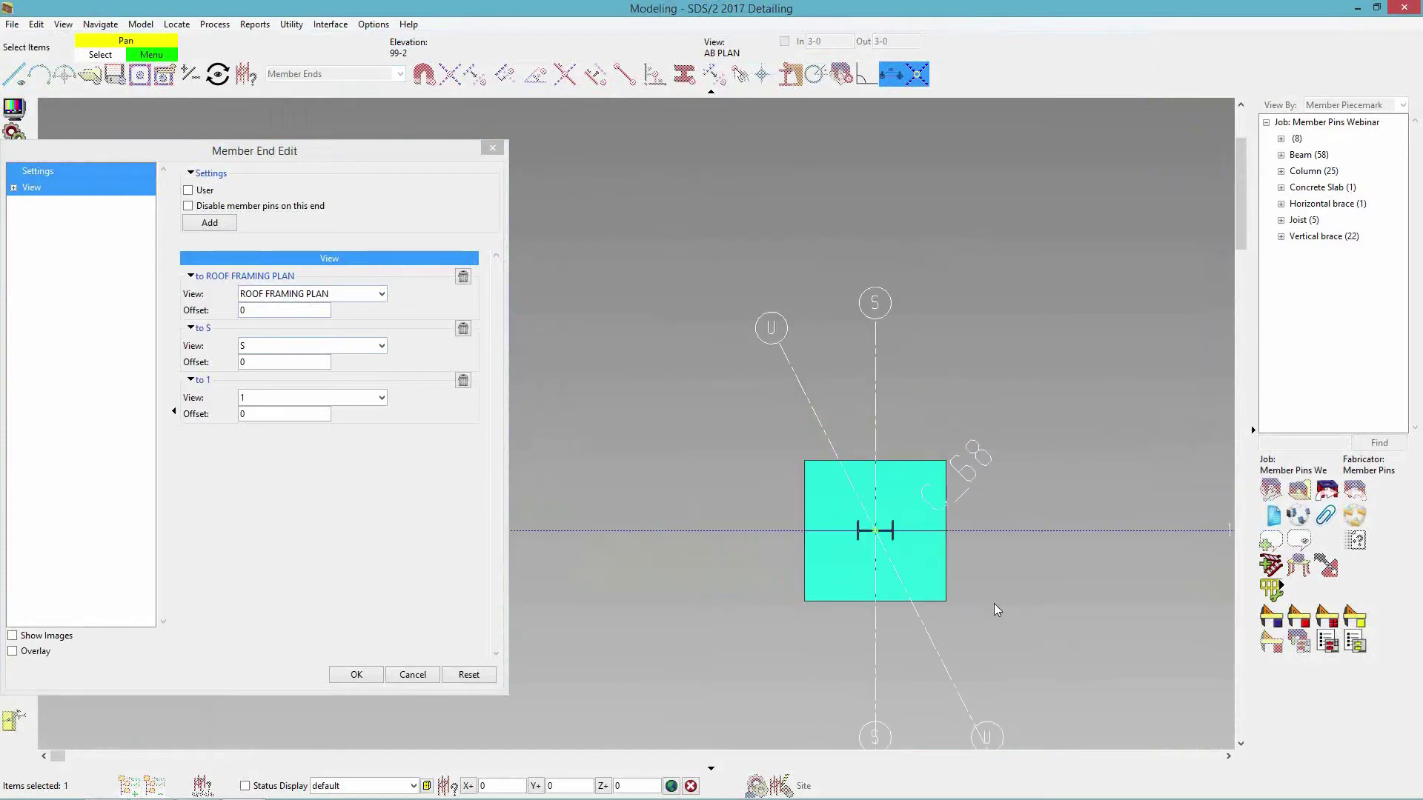
middle_click_drag(1029, 603, 902, 411)
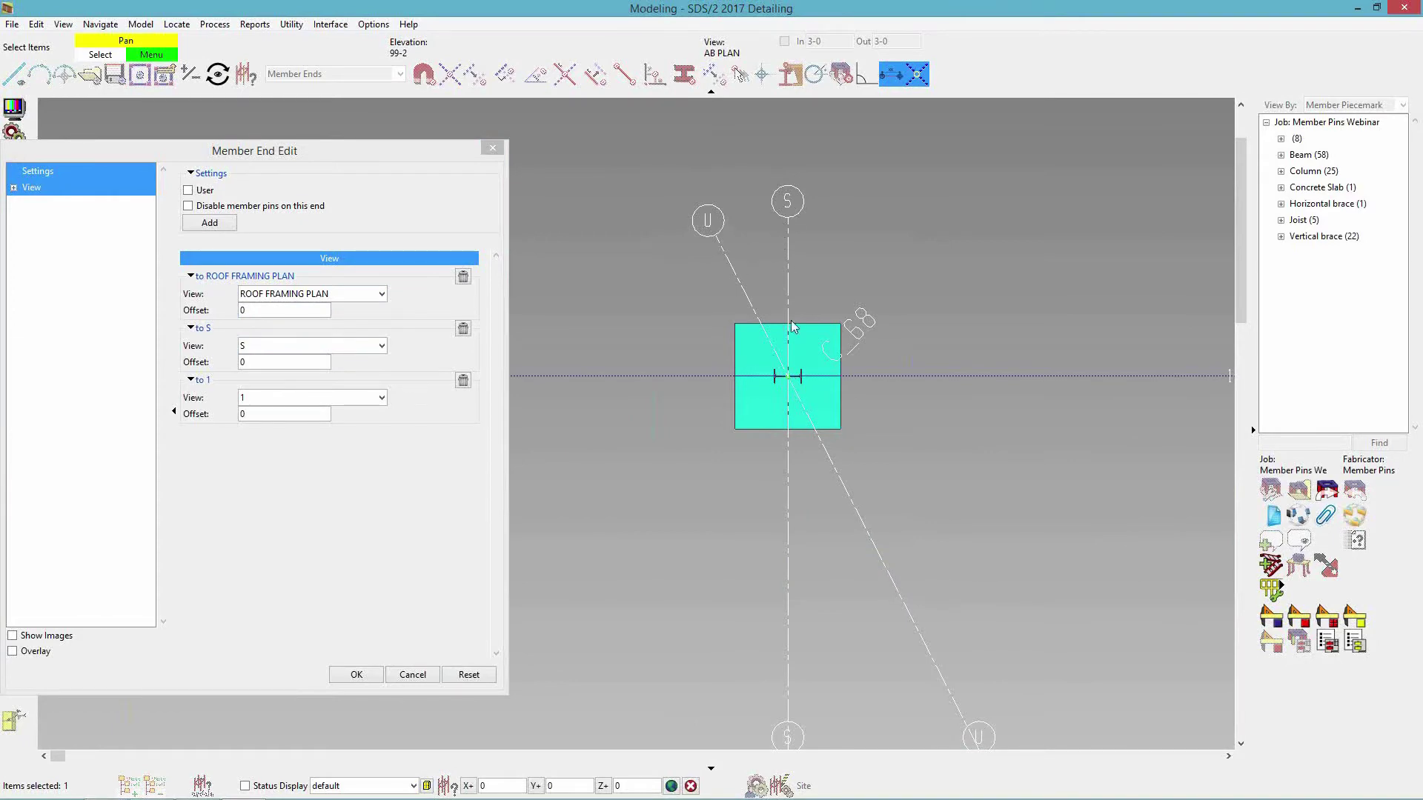
left_click(376, 397)
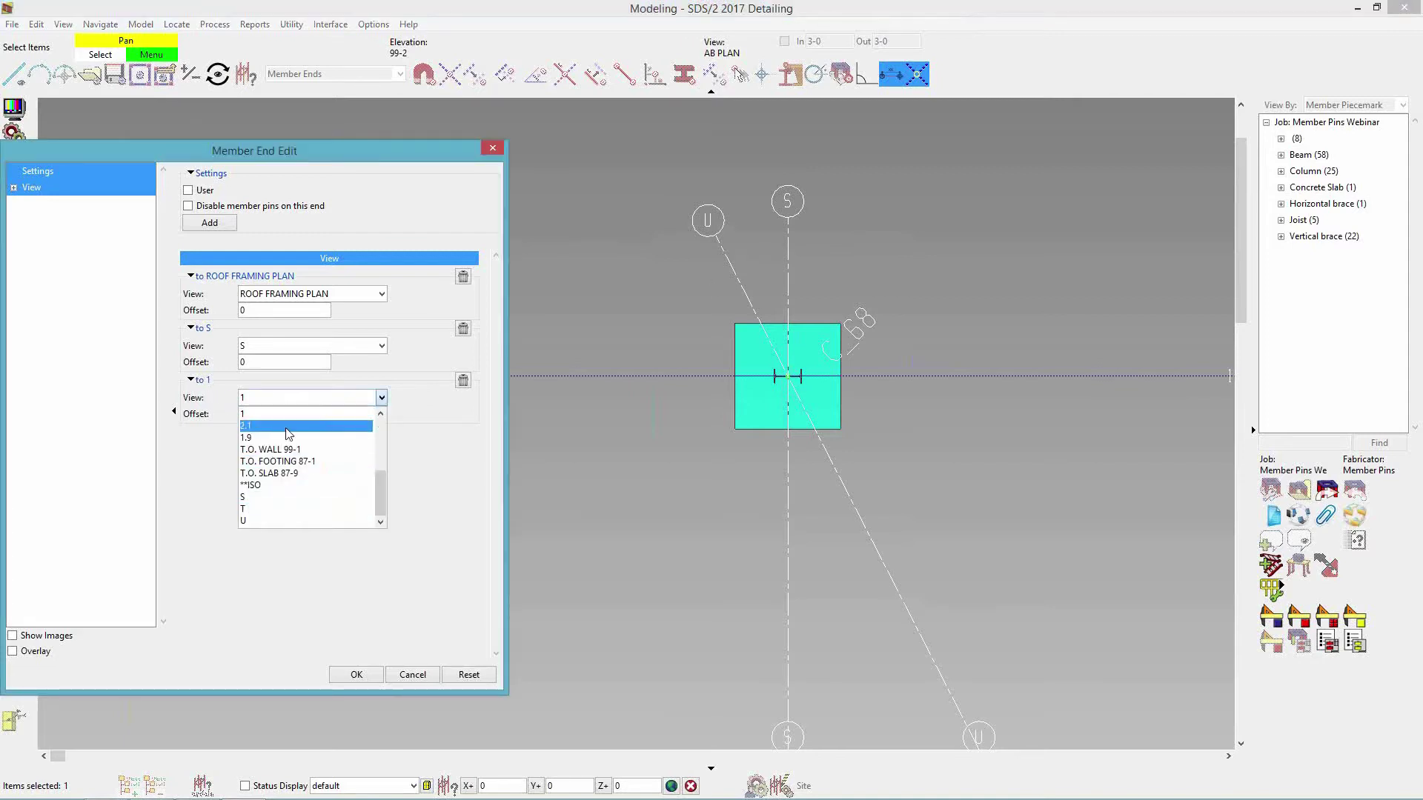
left_click(315, 521)
left_click(350, 672)
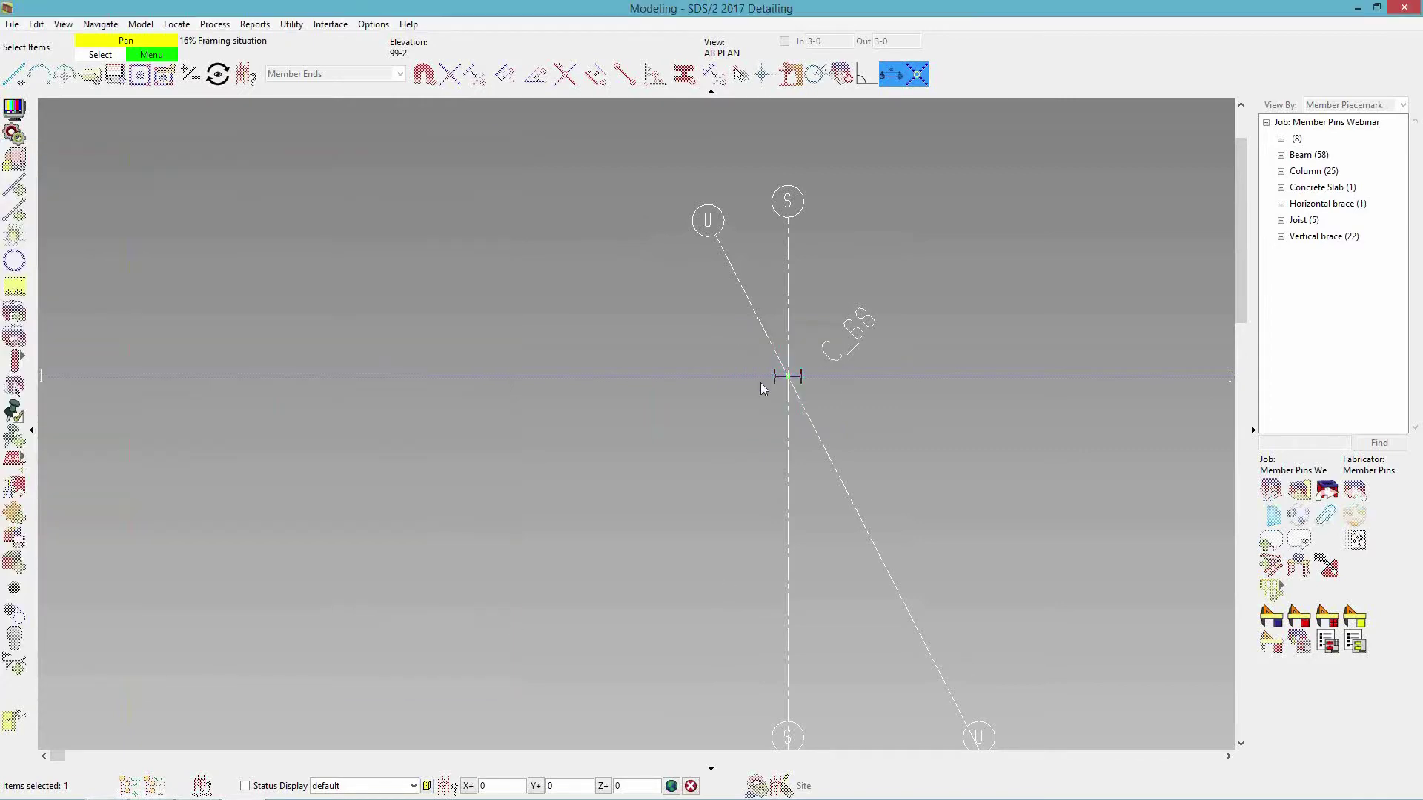
- Delete the grid 1.9 pin from the ROOF FRAMING PLAN end of the column at U and 1.9
scroll(932, 563, "up", 5)
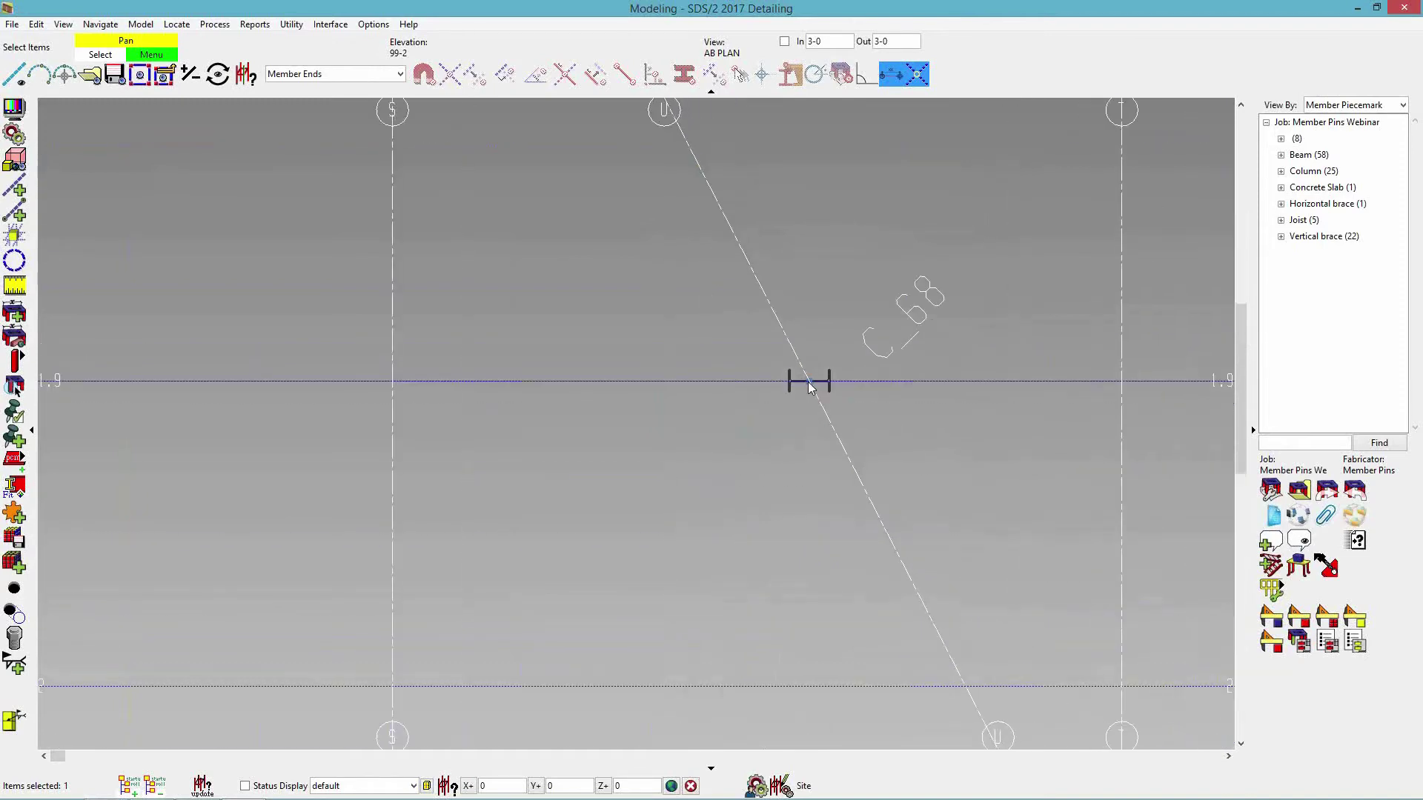
left_click(809, 384)
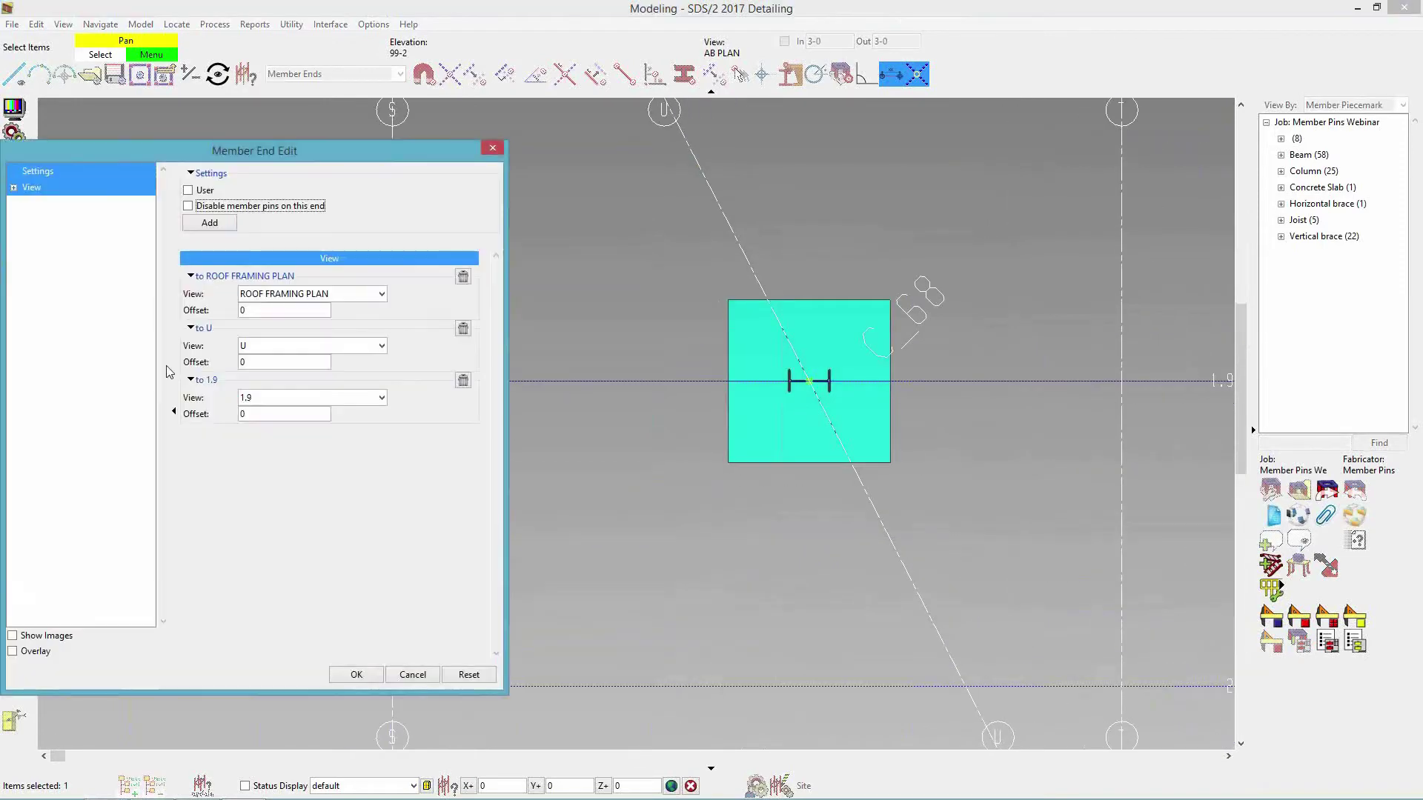
left_click(463, 381)
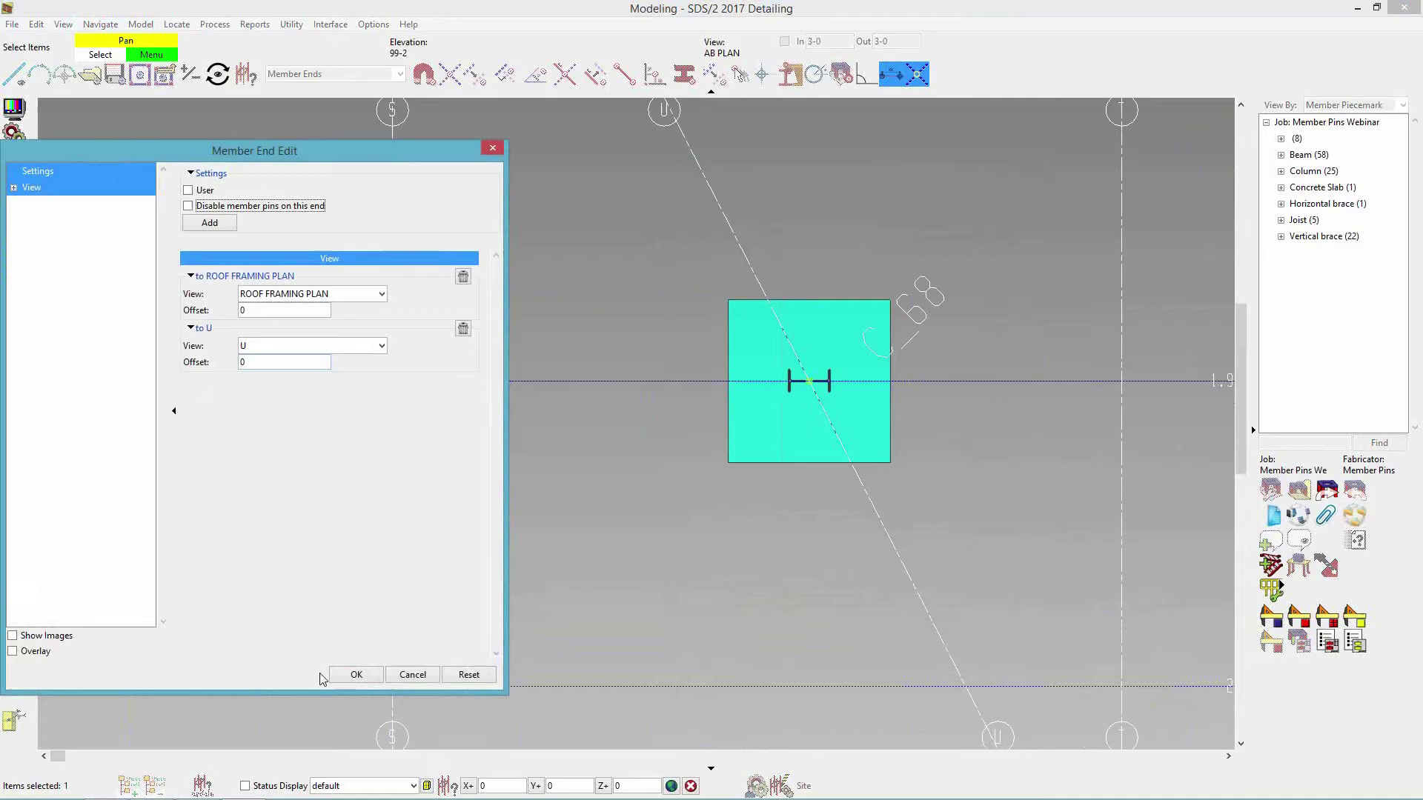
left_click(357, 675)
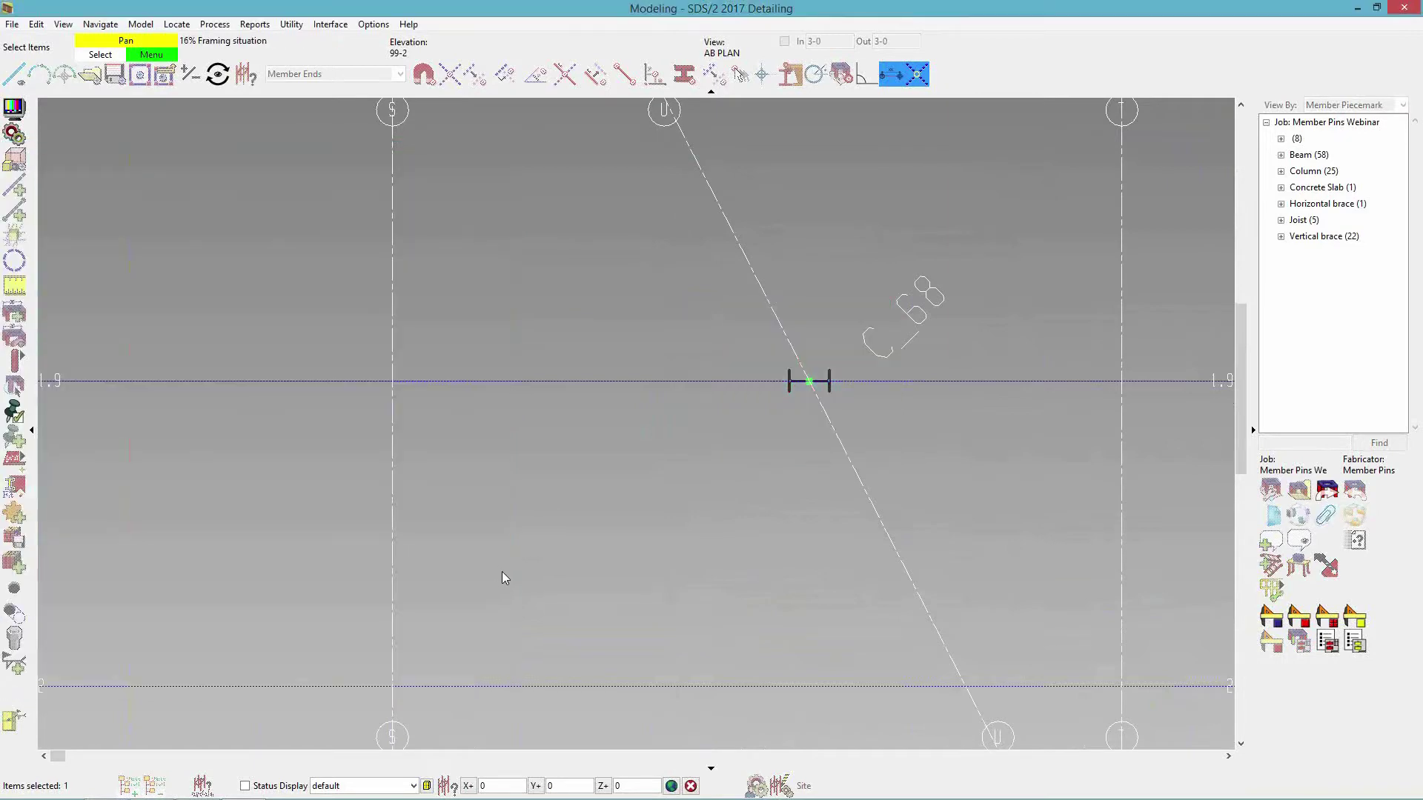
- Set the grid 2.1 pin to view U on the ROOF FRAMING PLAN end of the column at T and 2.1
scroll(563, 607, "down", 5)
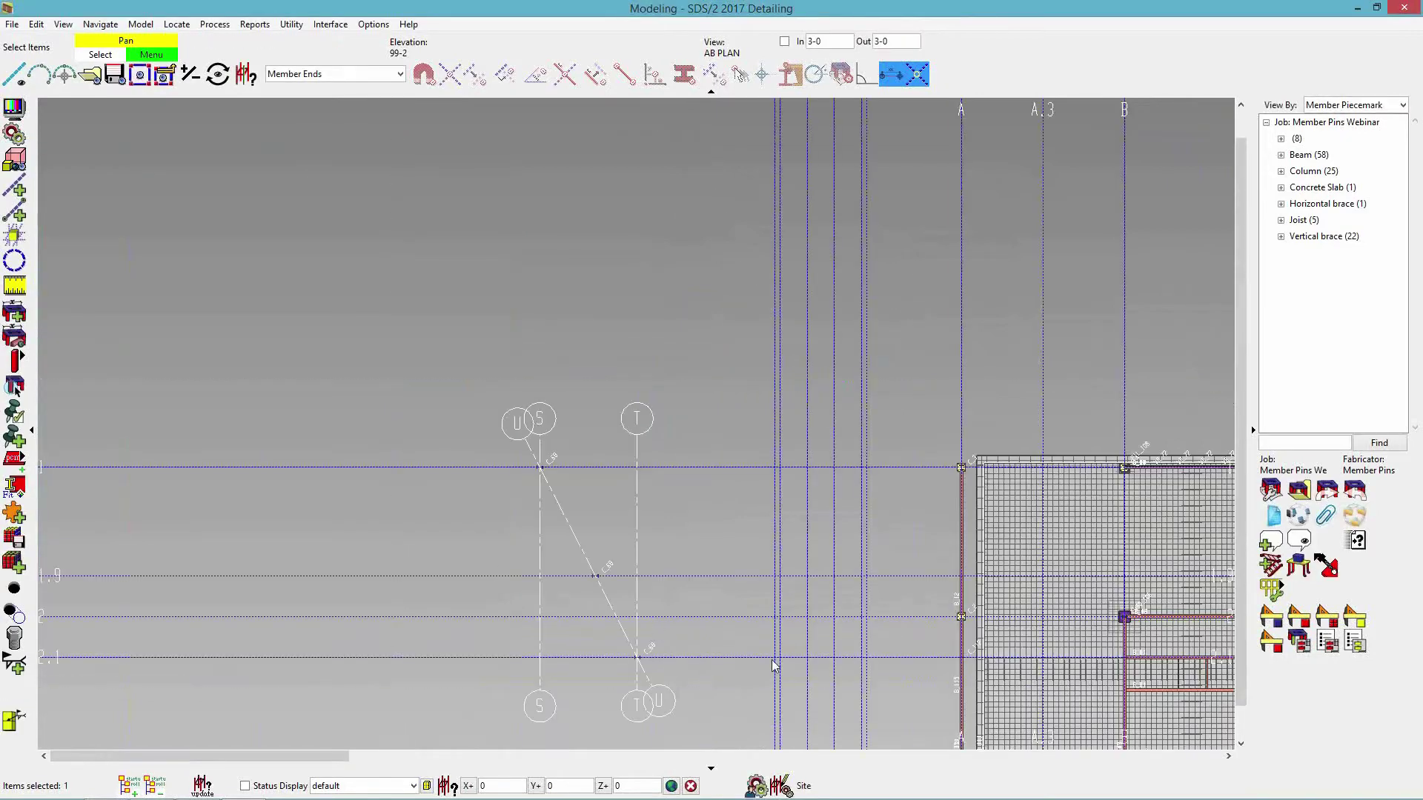
middle_click_drag(735, 629, 838, 563)
scroll(838, 562, "up", 4)
scroll(748, 599, "up", 4)
left_click(867, 579)
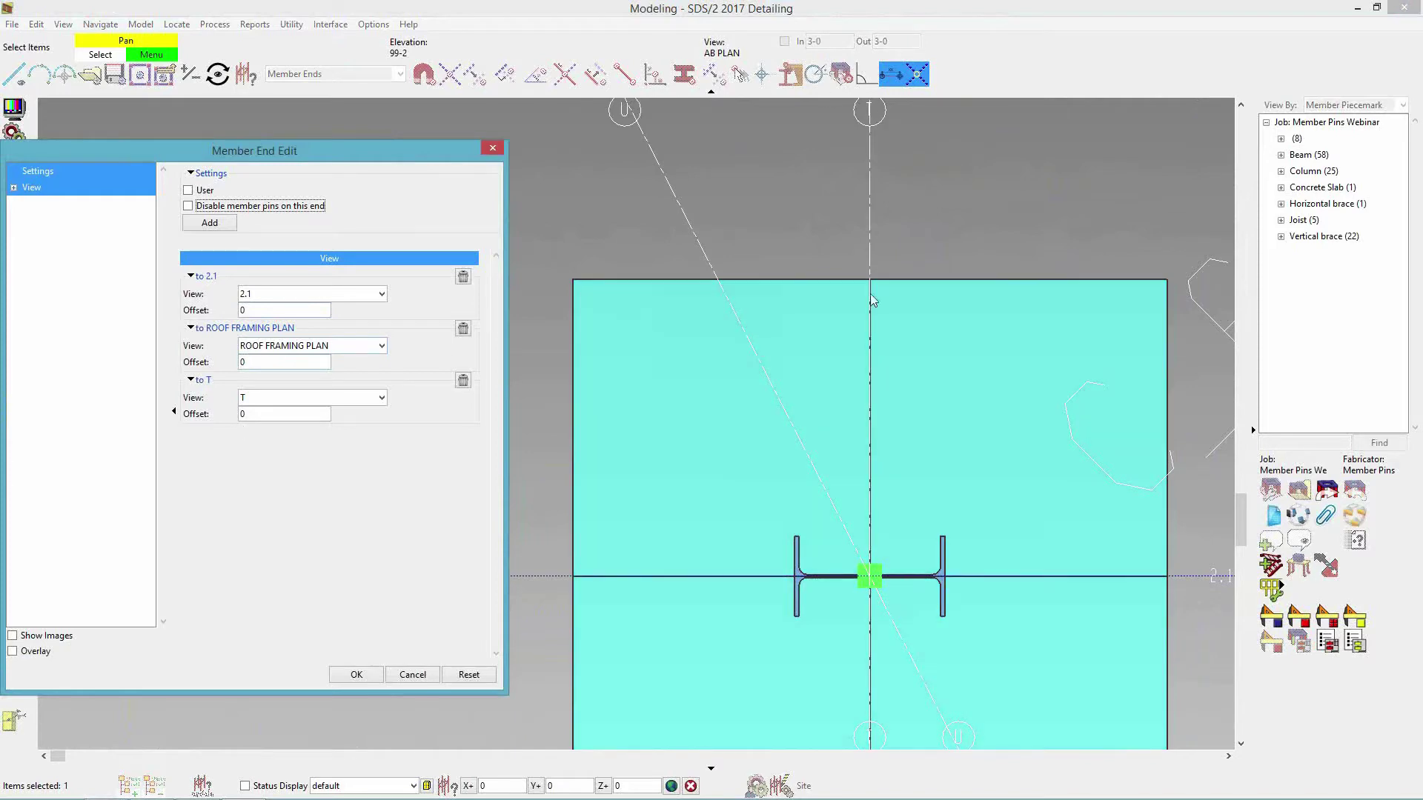
left_click(380, 294)
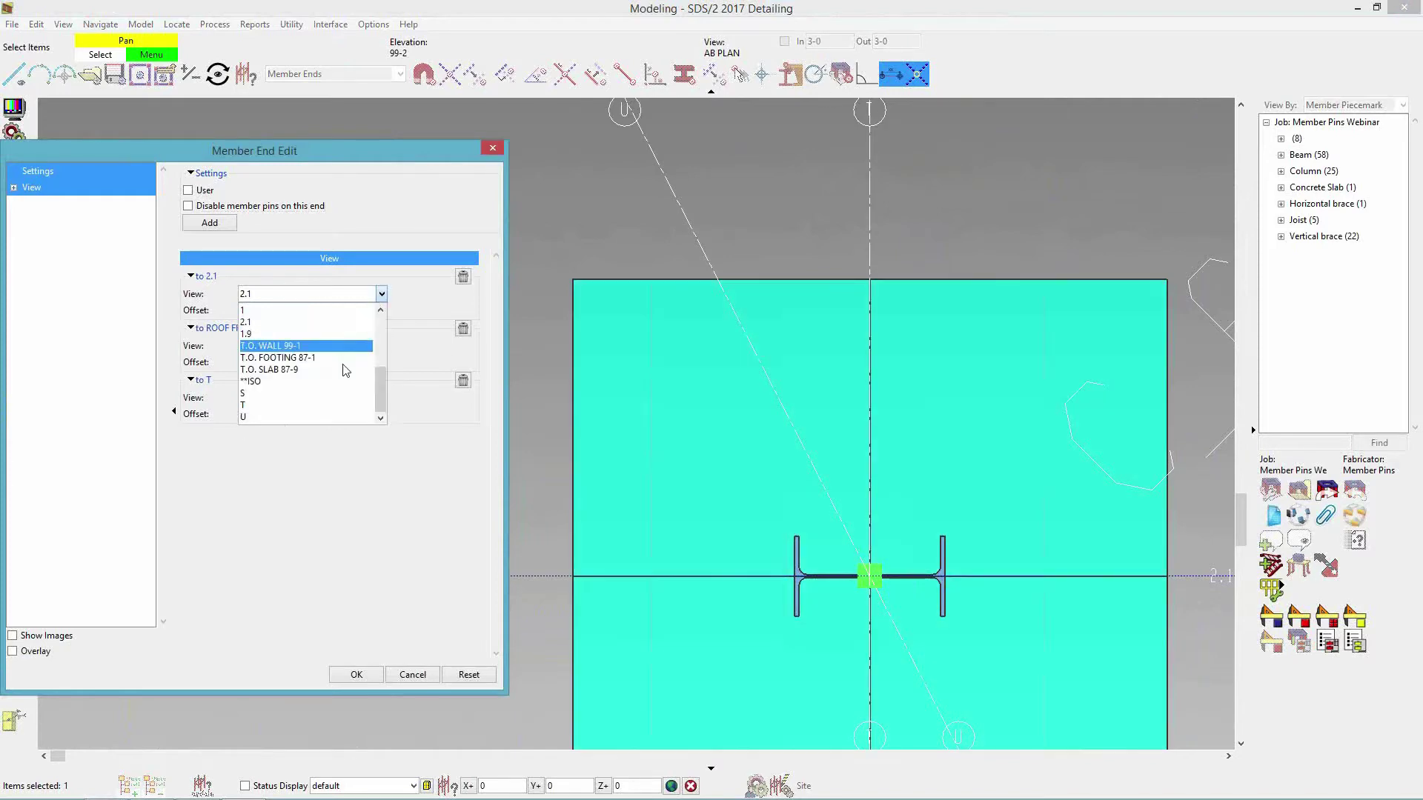
left_click(323, 417)
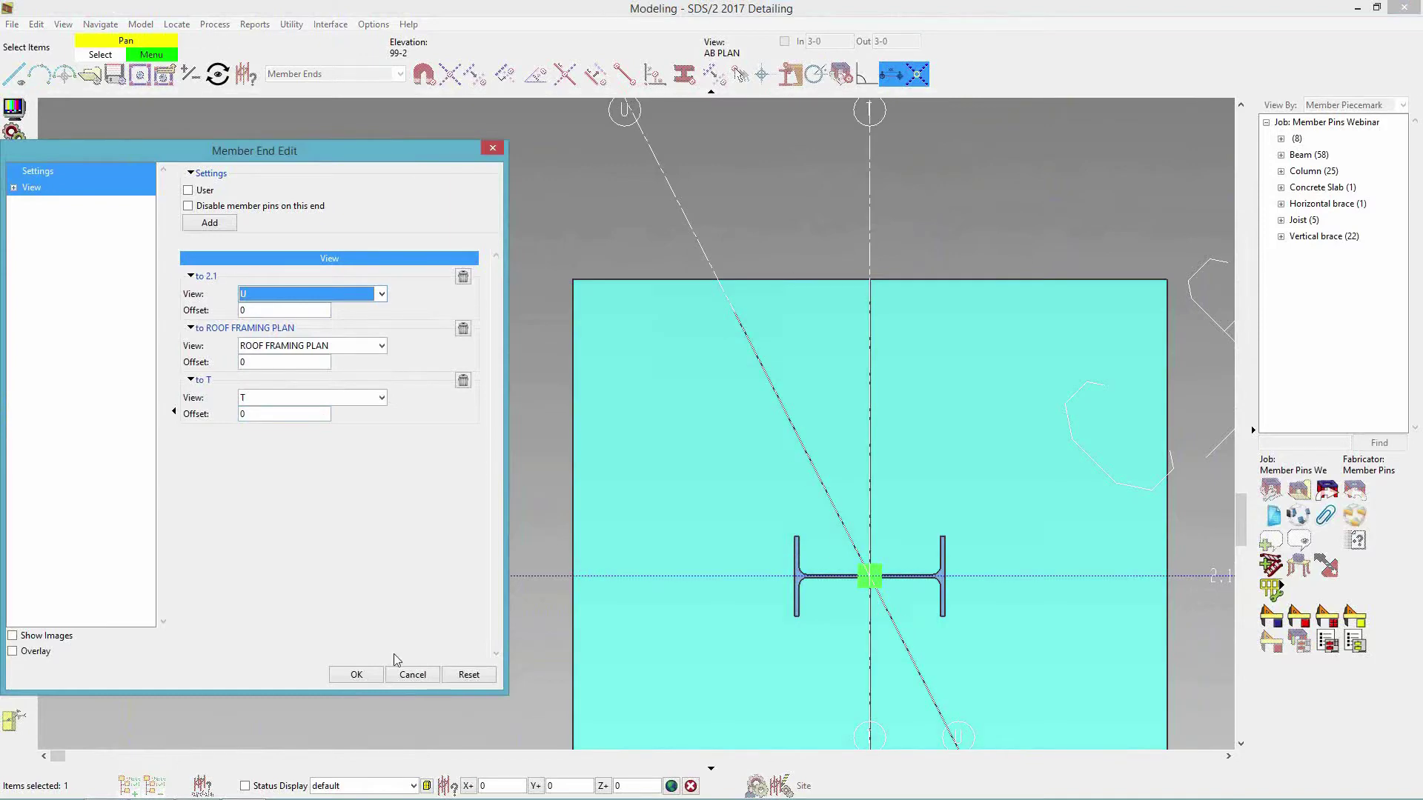
left_click(363, 673)
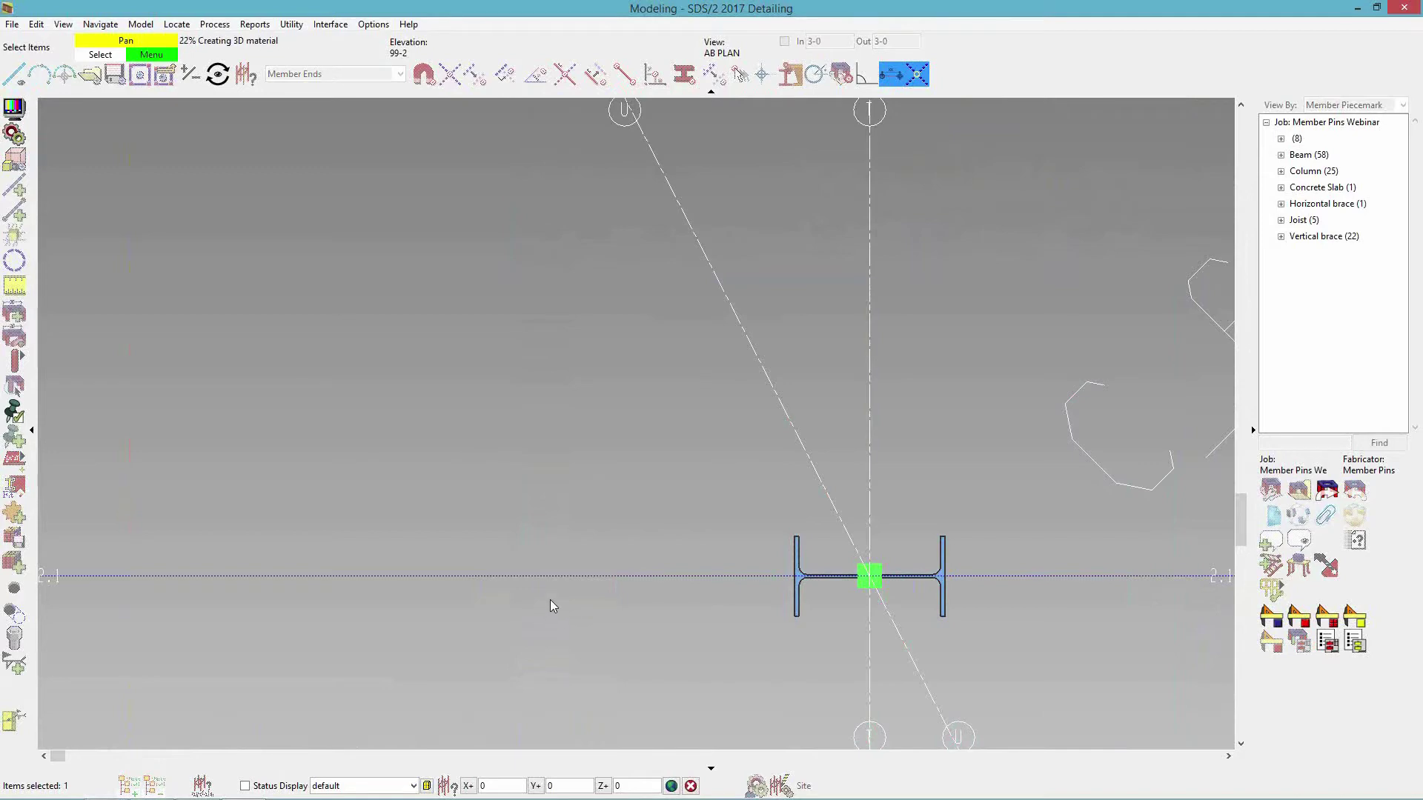
- Restore the selection filter to Default
scroll(689, 589, "down", 5)
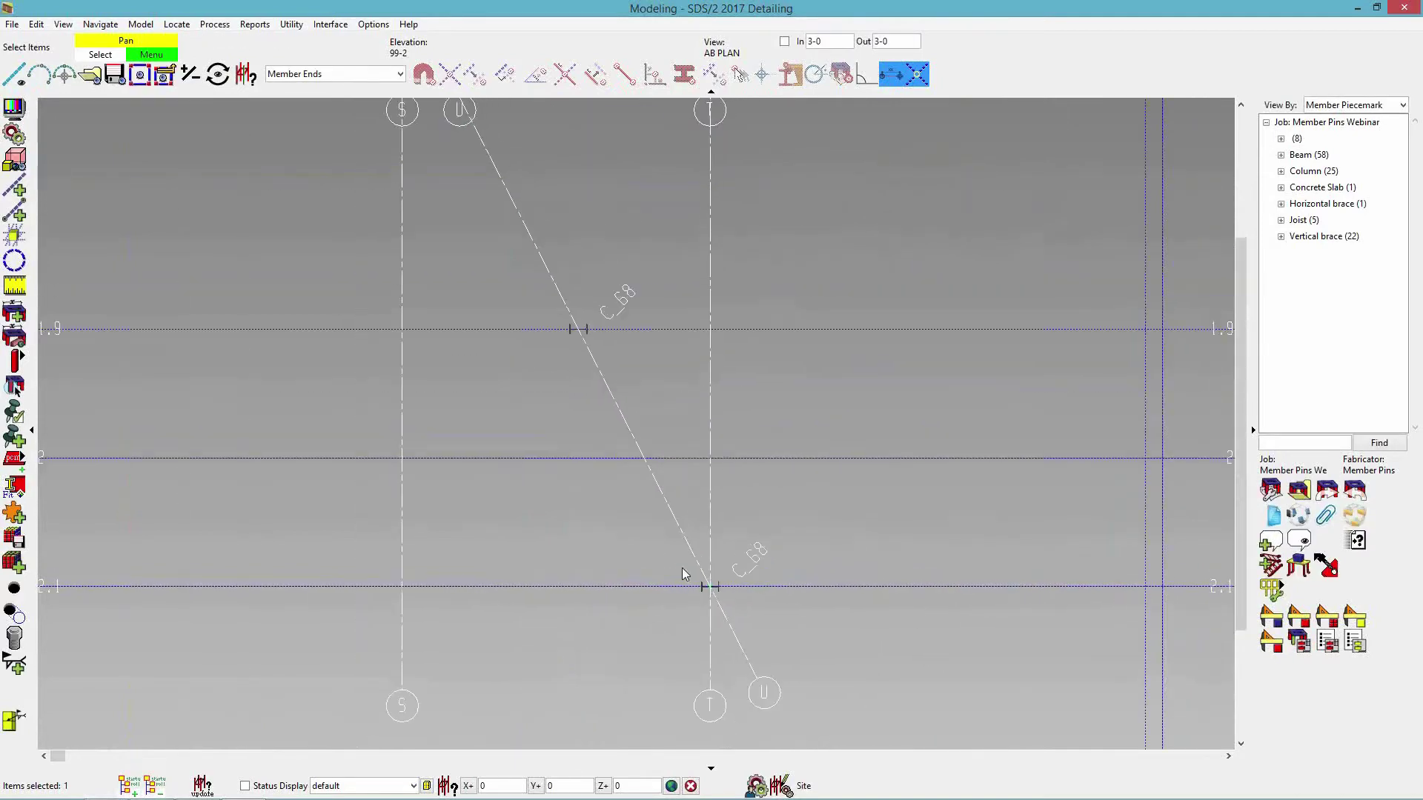
middle_click(696, 563)
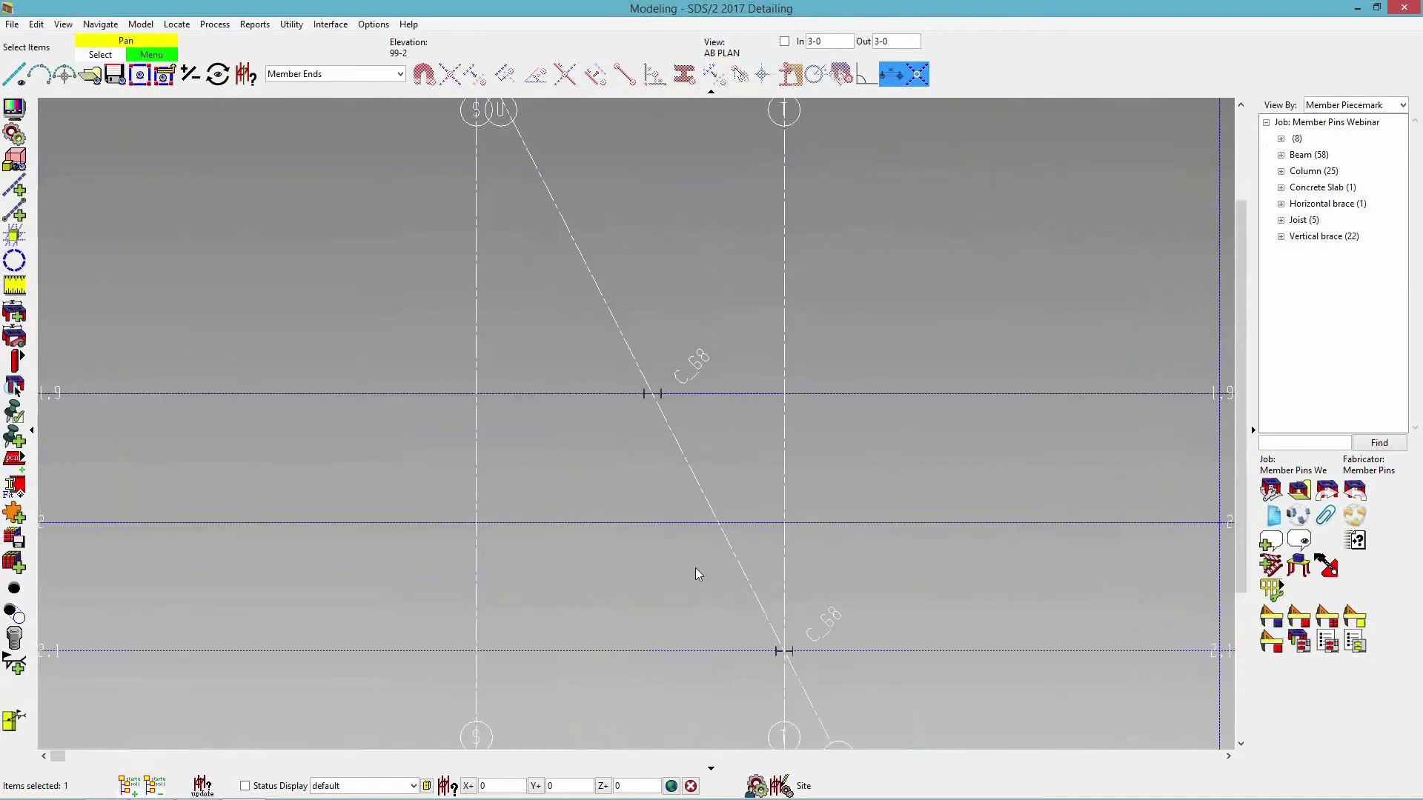
scroll(695, 567, "down", 2)
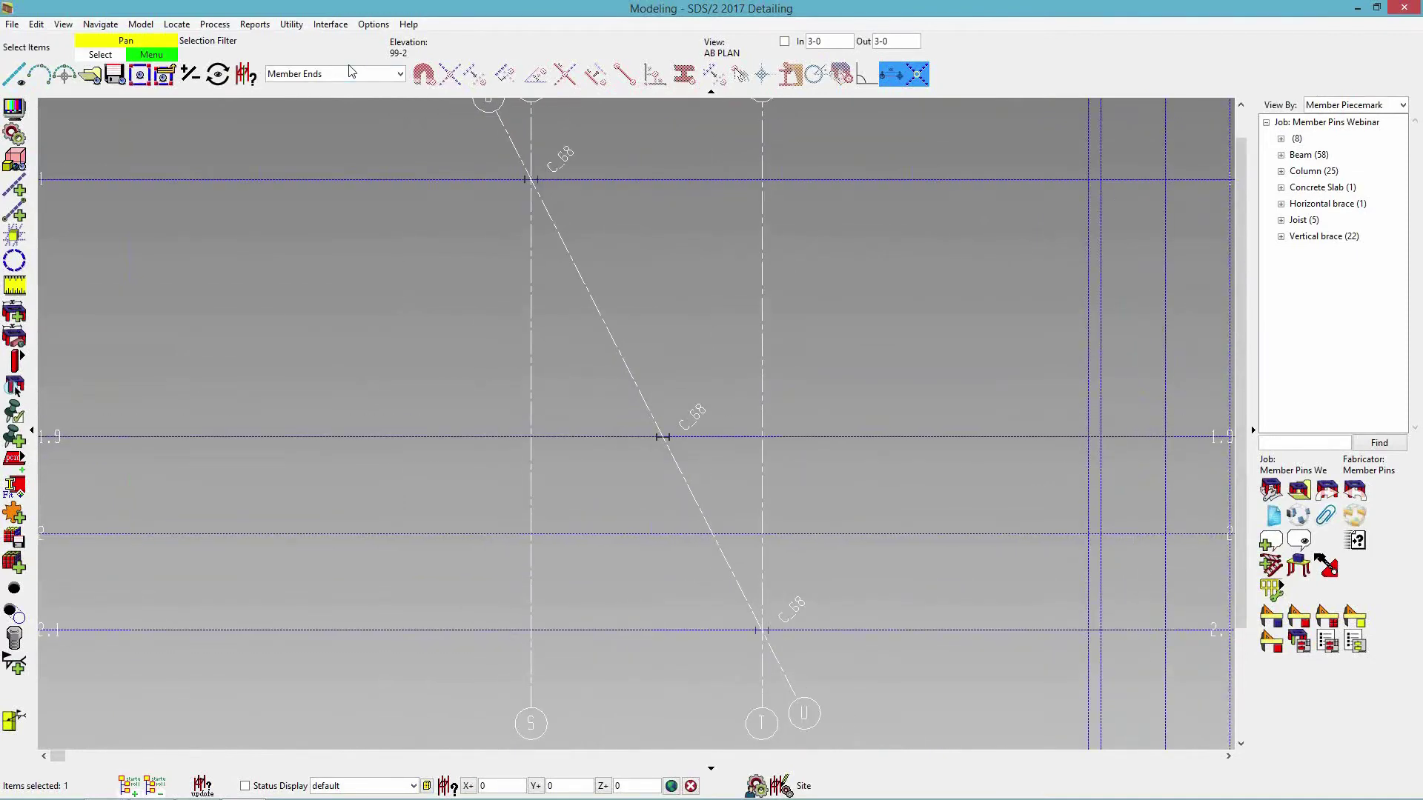
left_click(400, 73)
left_click(296, 88)
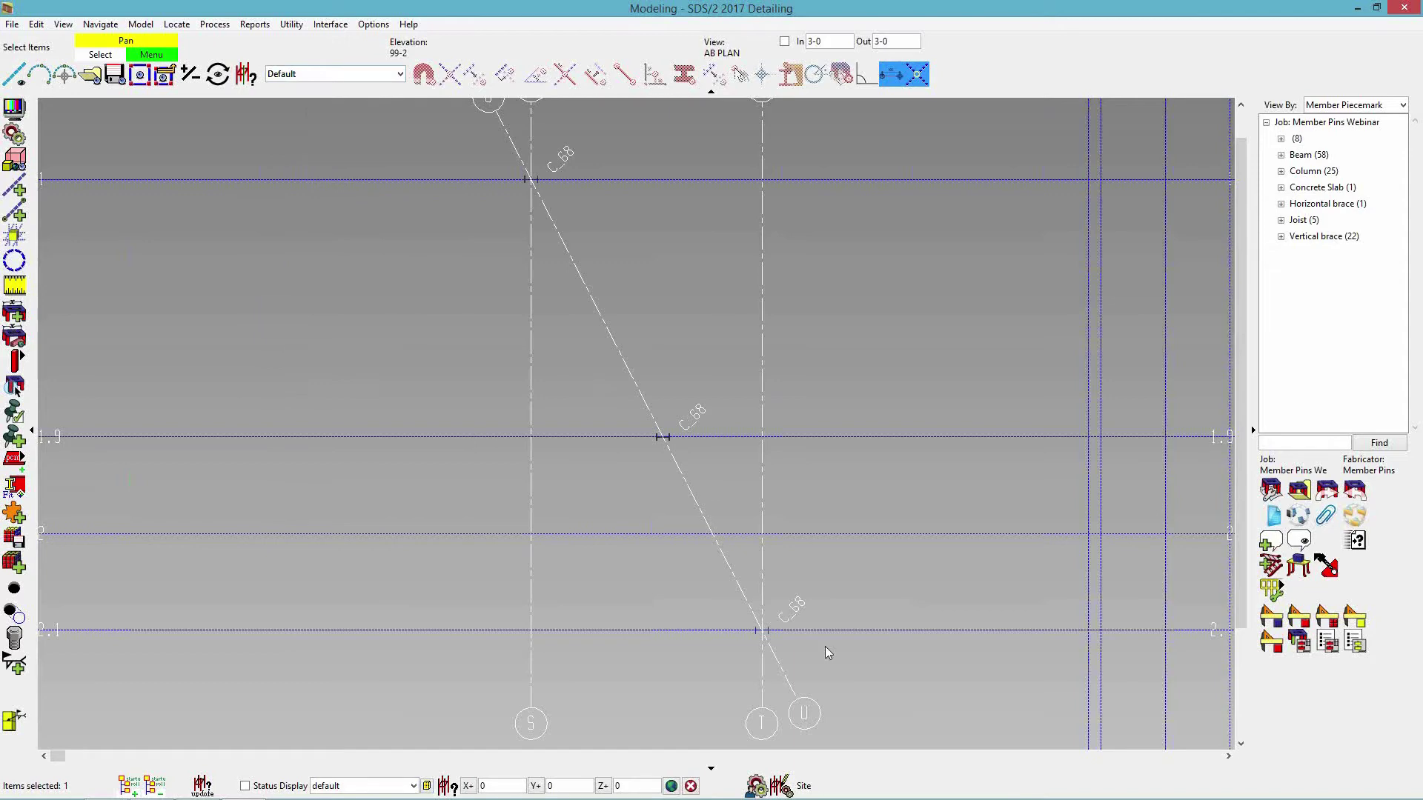
- Look at the base of a column in the view U elevation and return to AB PLAN
left_click(805, 715)
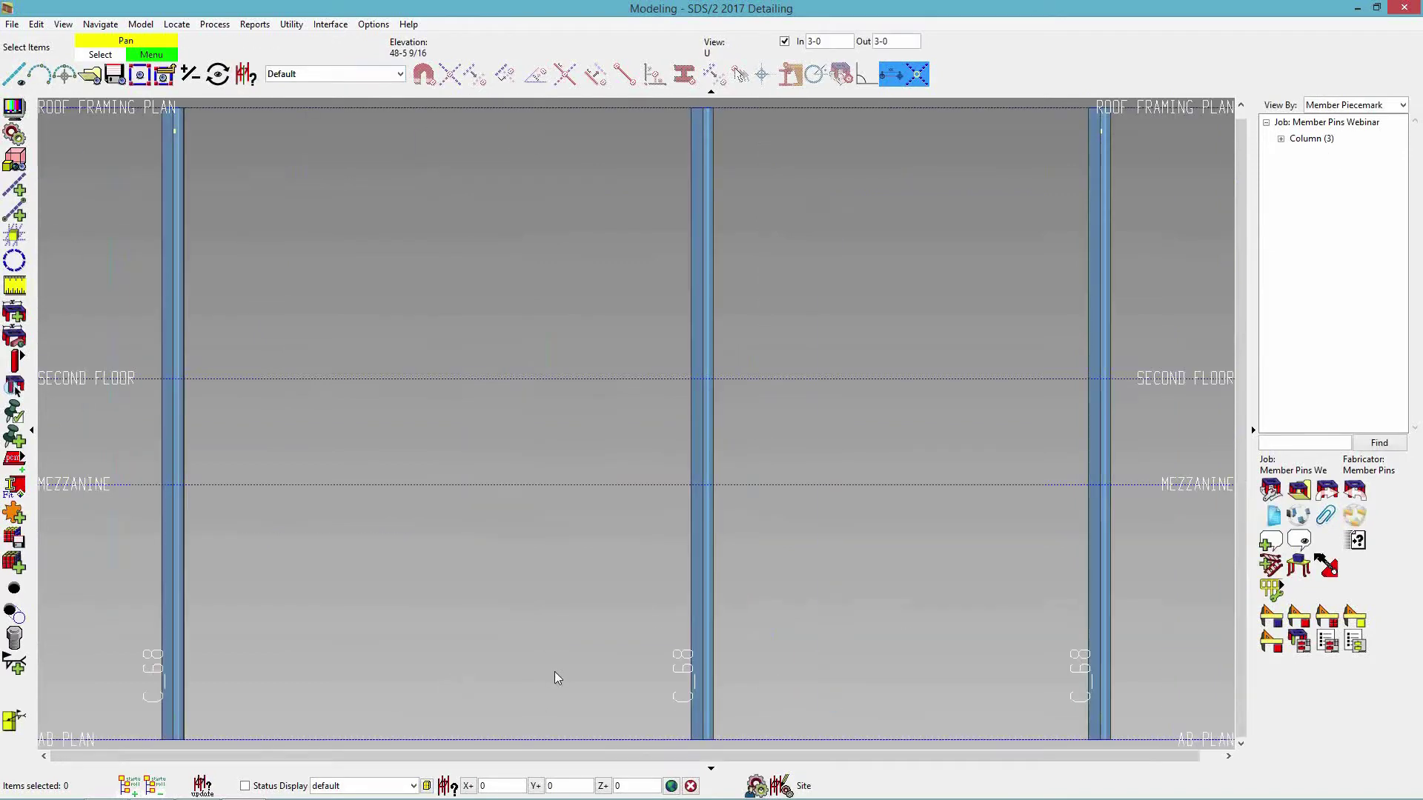
scroll(705, 447, "up", 2)
scroll(286, 508, "up", 6)
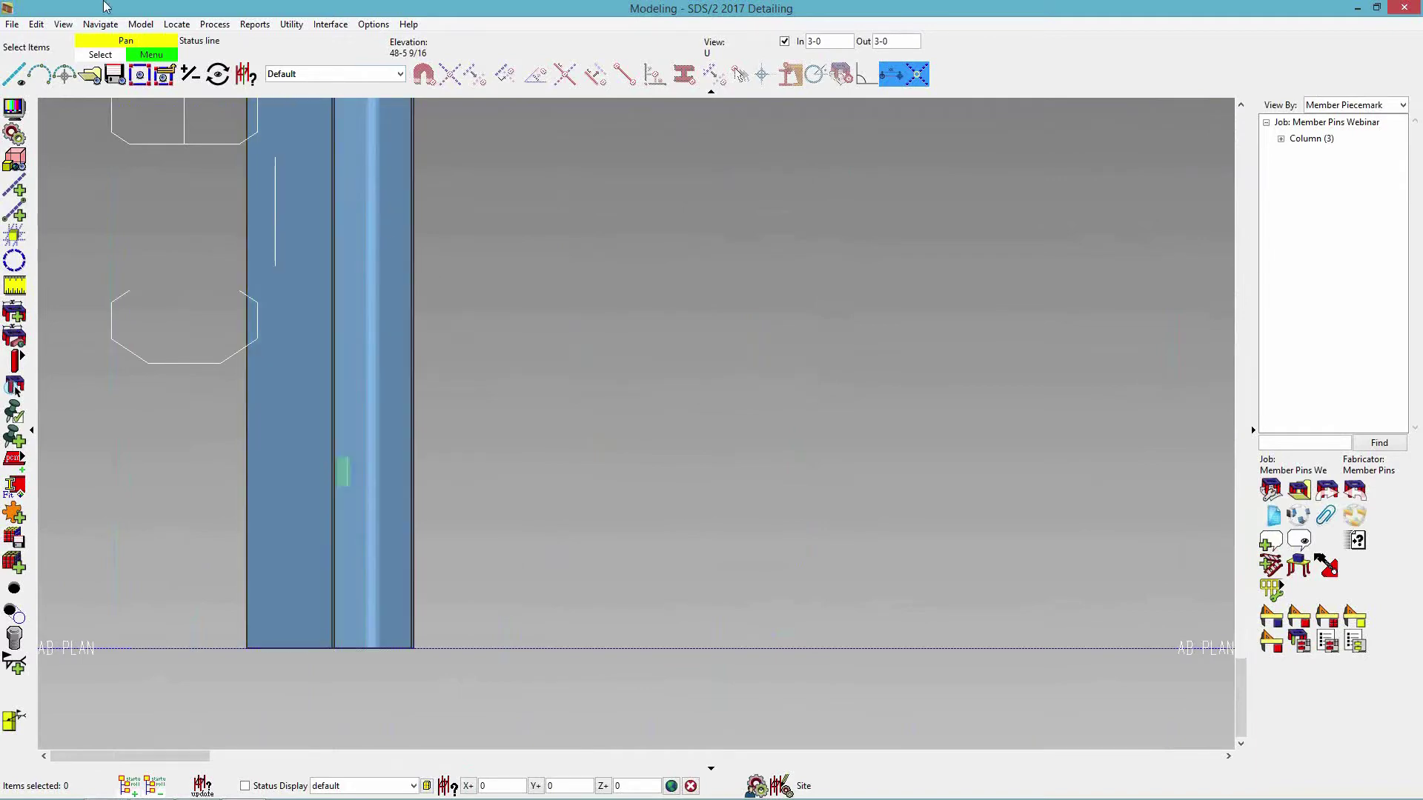
left_click(90, 74)
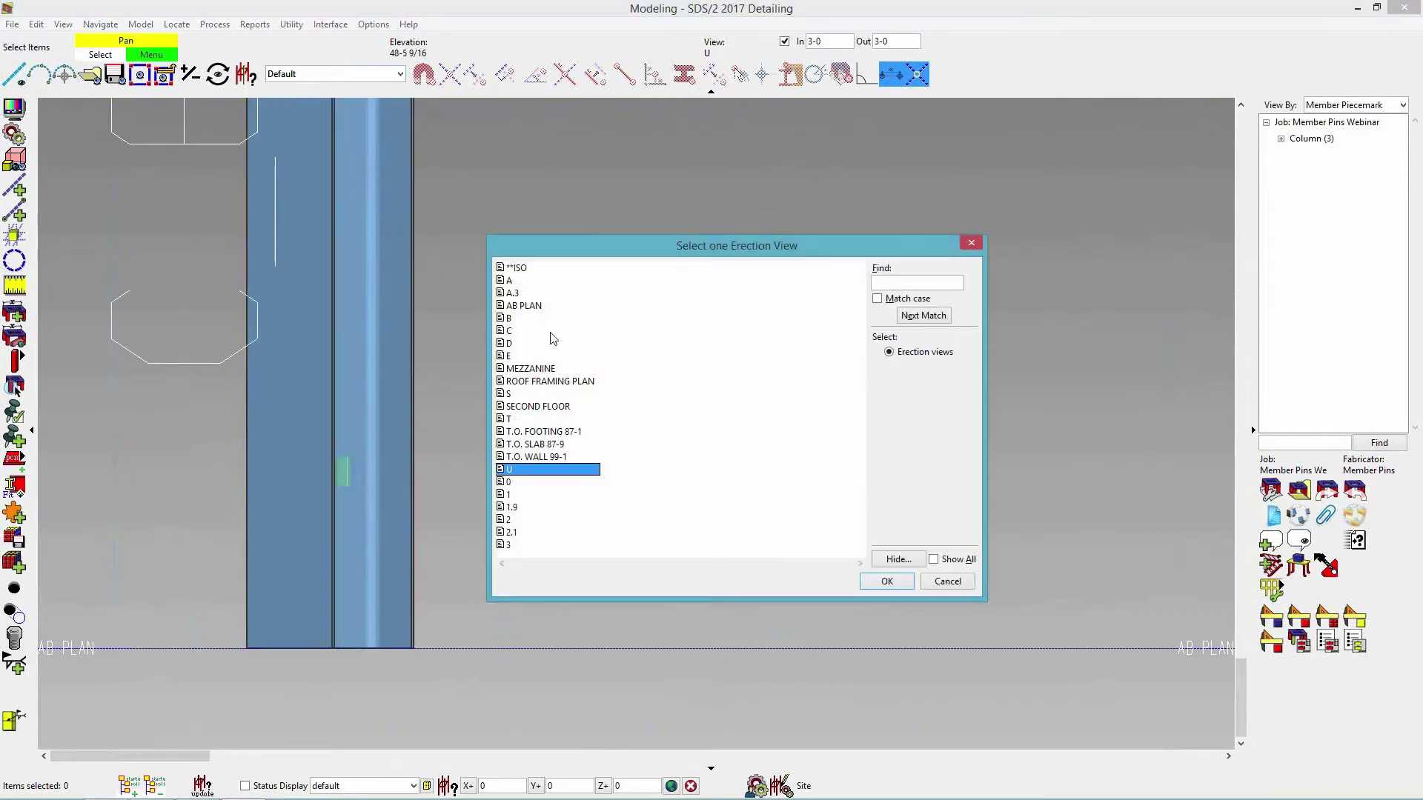
double_click(520, 305)
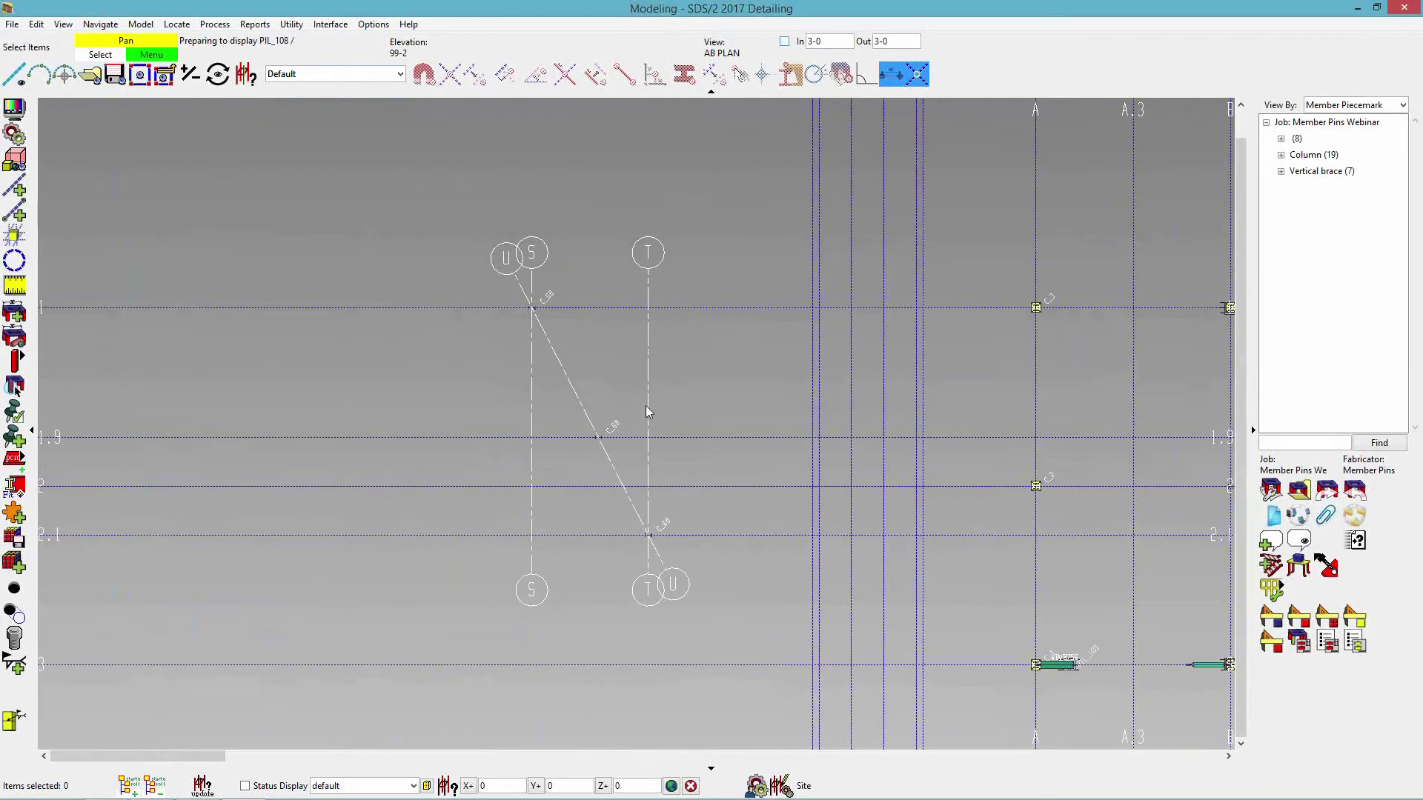
- Try moving grid line U along grid T toward grid 2, from the intersection of T and 2.1
left_click(12, 24)
mouse_move(15, 51)
left_click(185, 180)
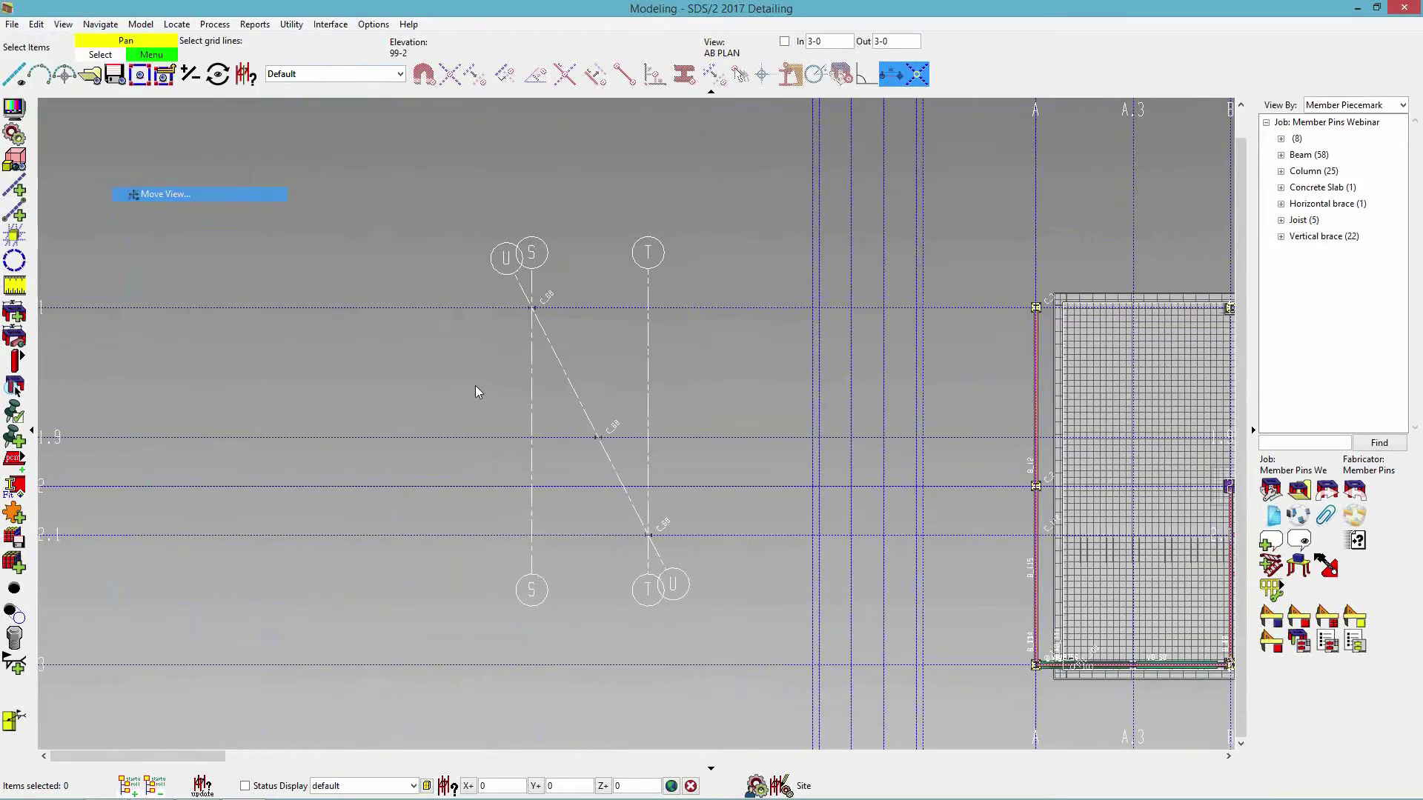
right_click(621, 369)
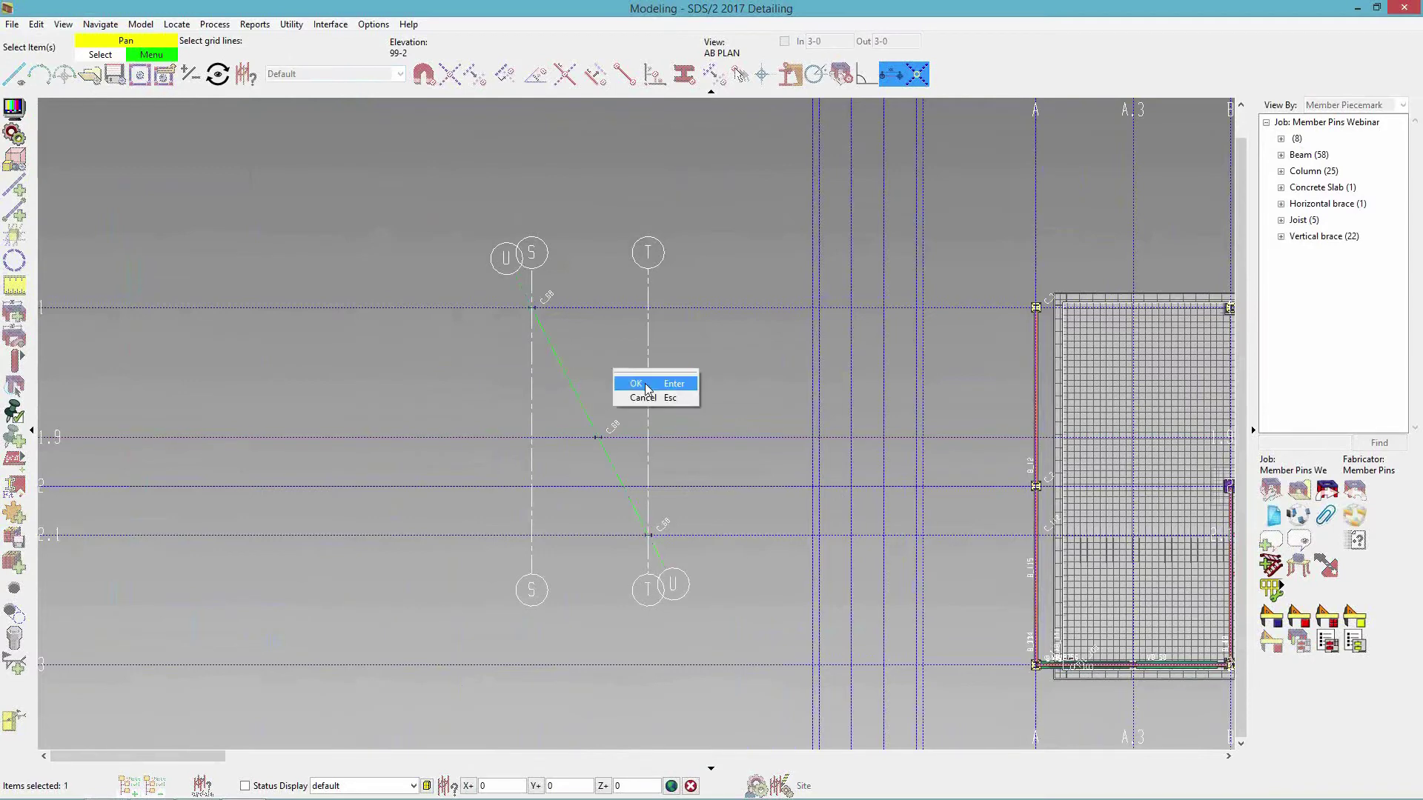
left_click(645, 385)
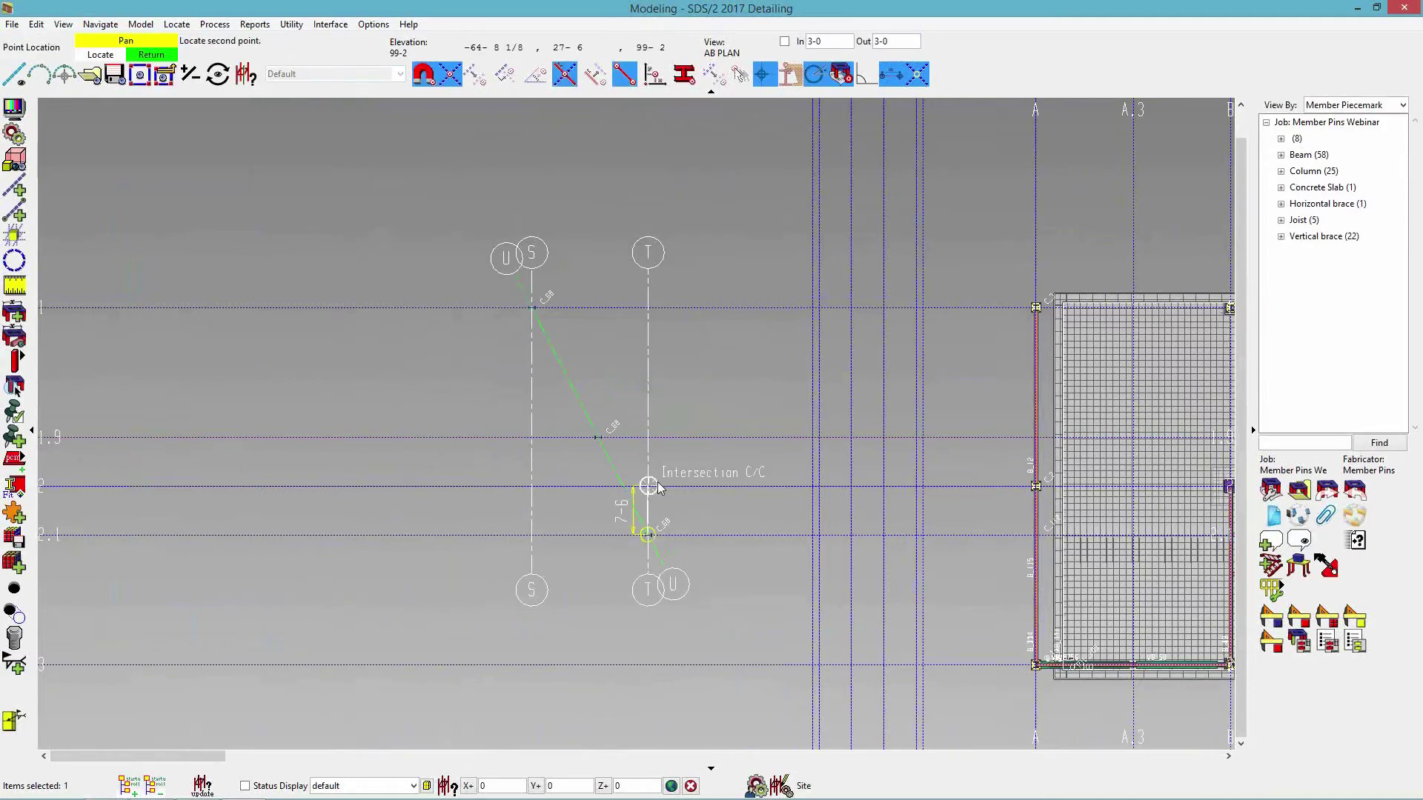
left_click(657, 482)
- Examine the previewed movement of the columns at grids 1, 1.9 and 2.1, and decline the grid line U move
scroll(642, 535, "up", 1)
scroll(642, 535, "up", 2)
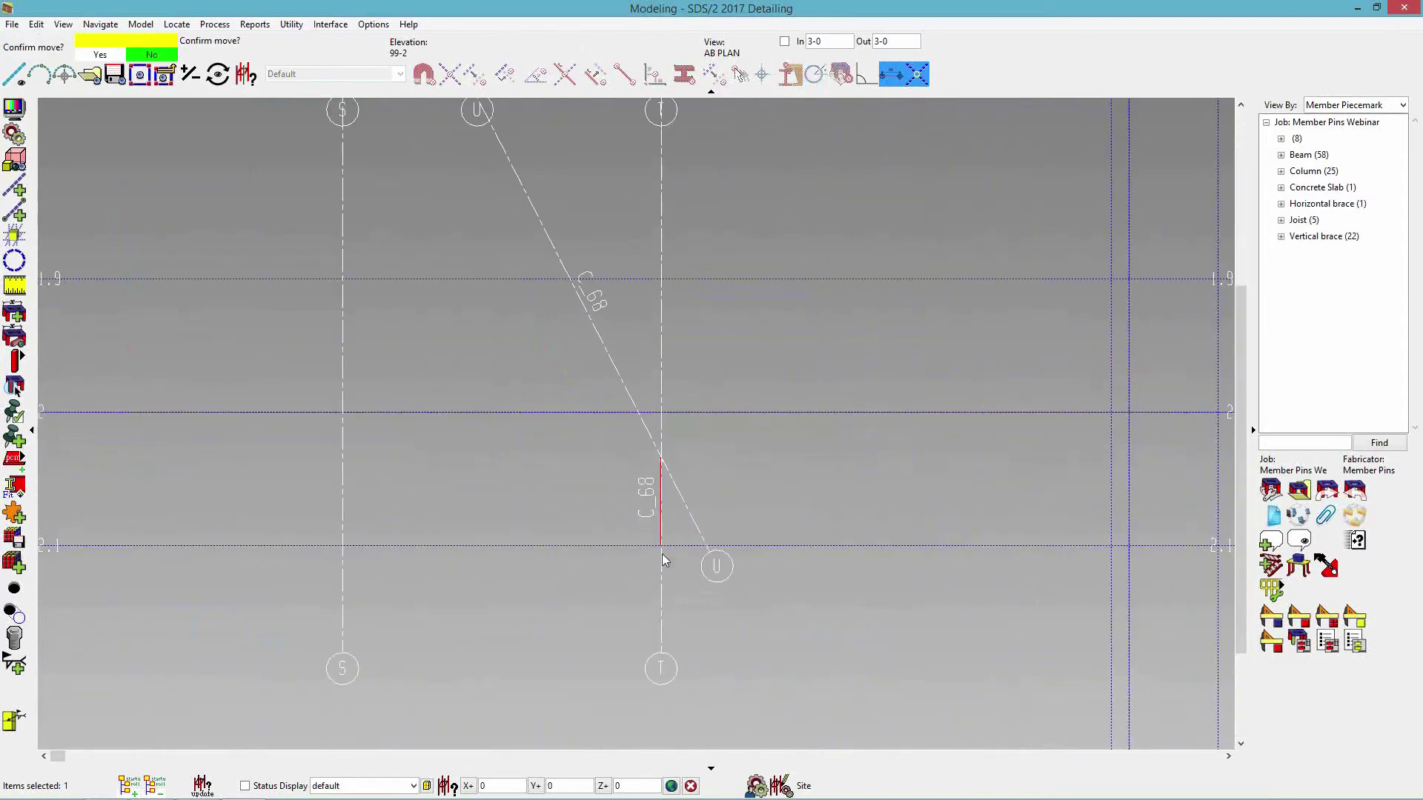
scroll(670, 506, "down", 1)
scroll(671, 507, "down", 2)
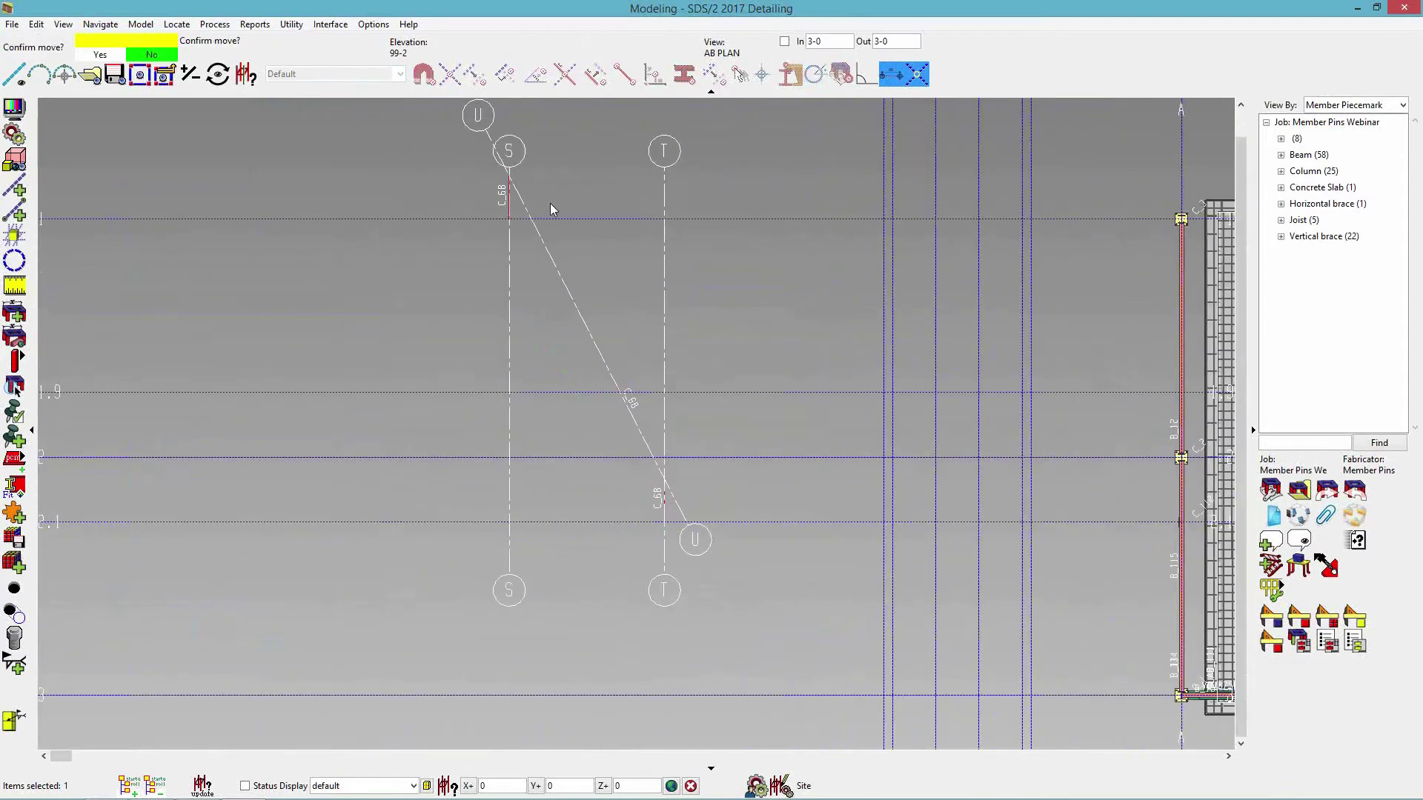
scroll(571, 343, "up", 1)
scroll(697, 467, "up", 4)
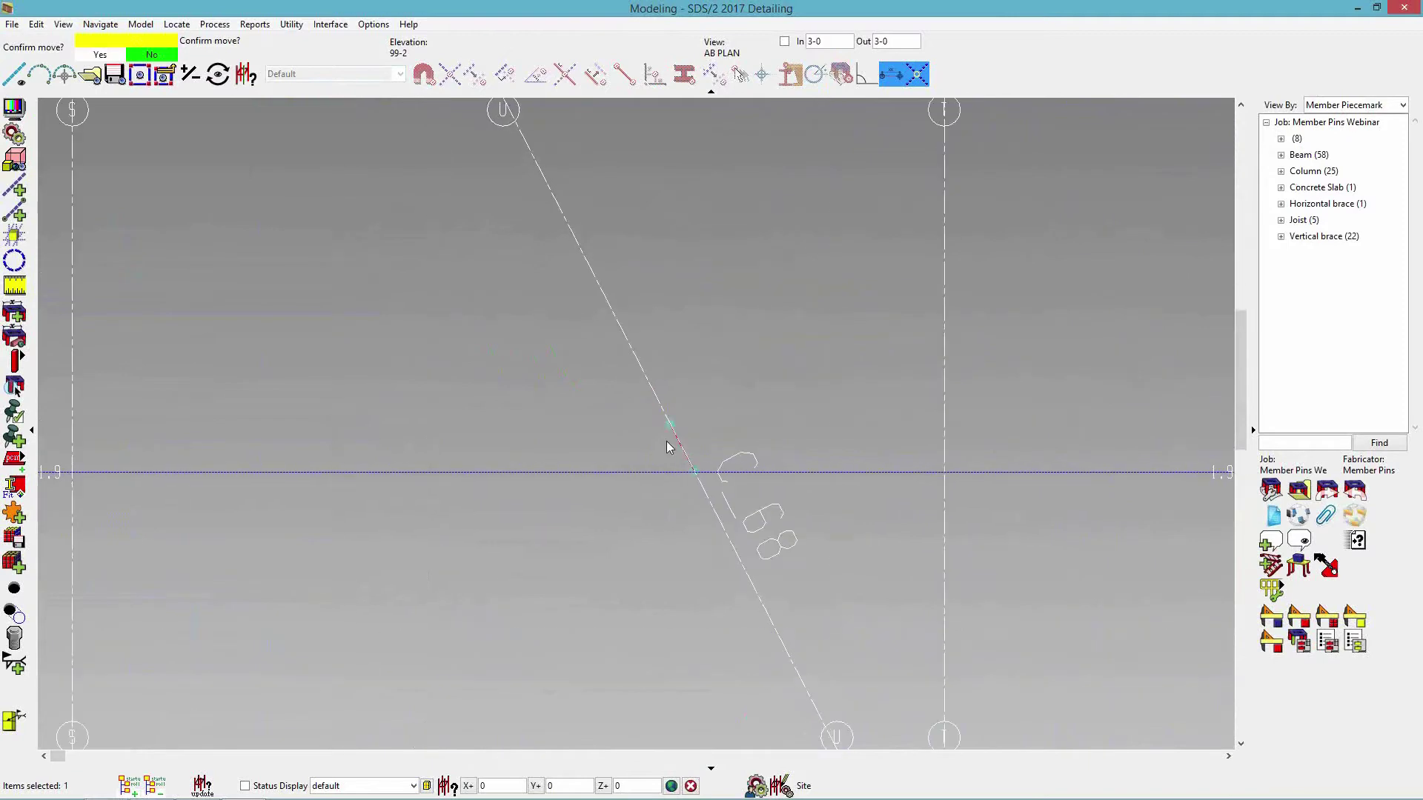
scroll(713, 475, "down", 3)
scroll(538, 189, "up", 3)
scroll(538, 189, "up", 1)
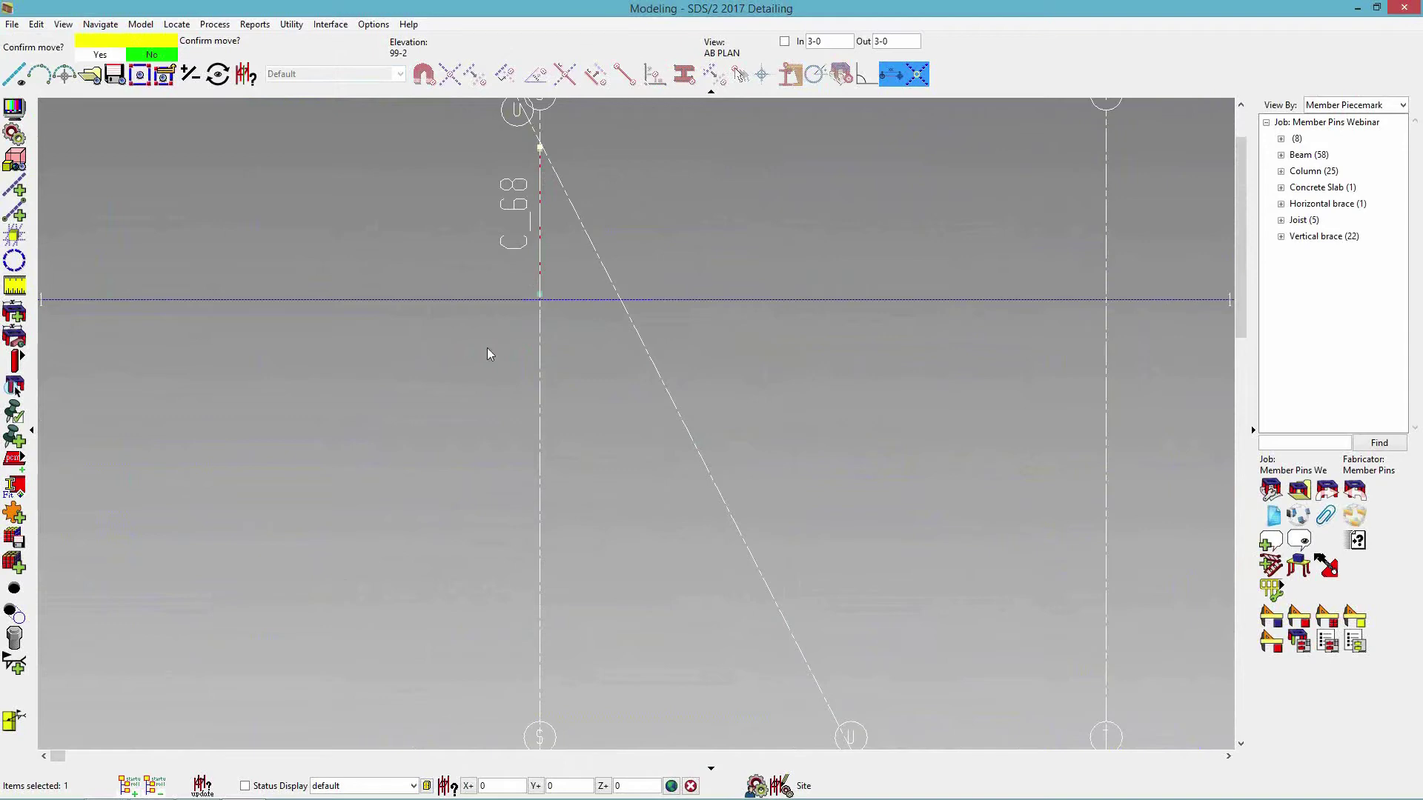
left_click(761, 447)
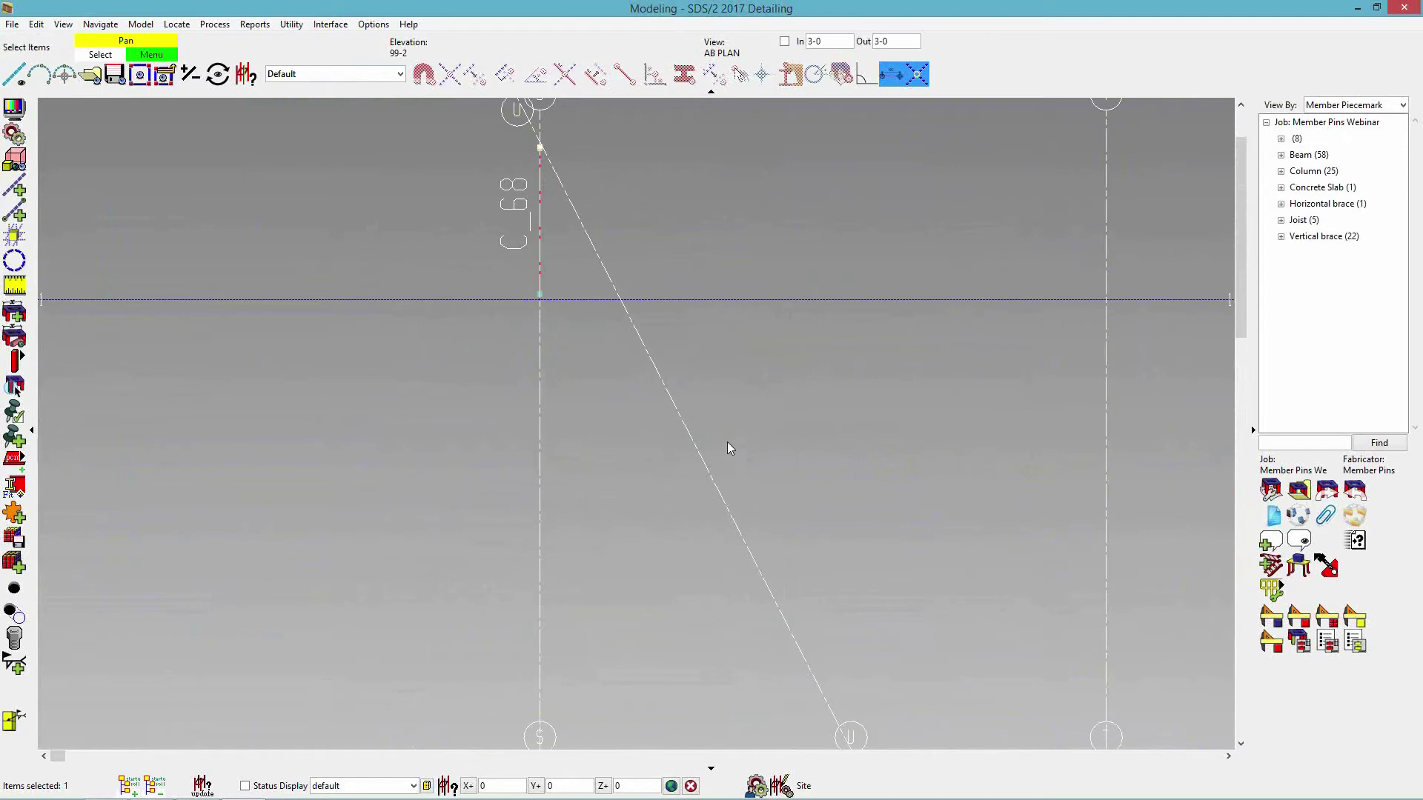
- In the view U elevation, open the AB PLAN end of the column at S and 1 and its grid 1 pin's view choices
scroll(689, 321, "down", 3)
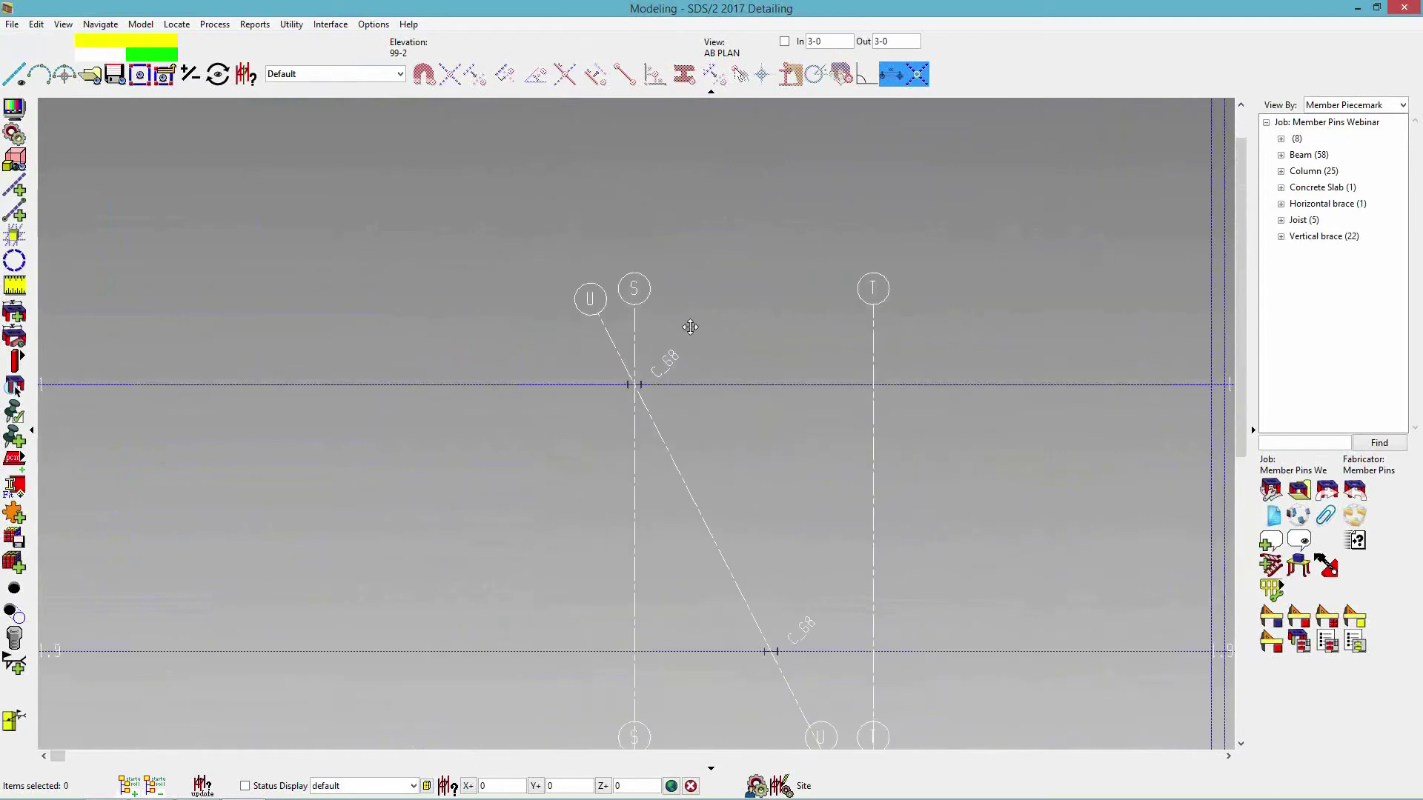
left_click(845, 715)
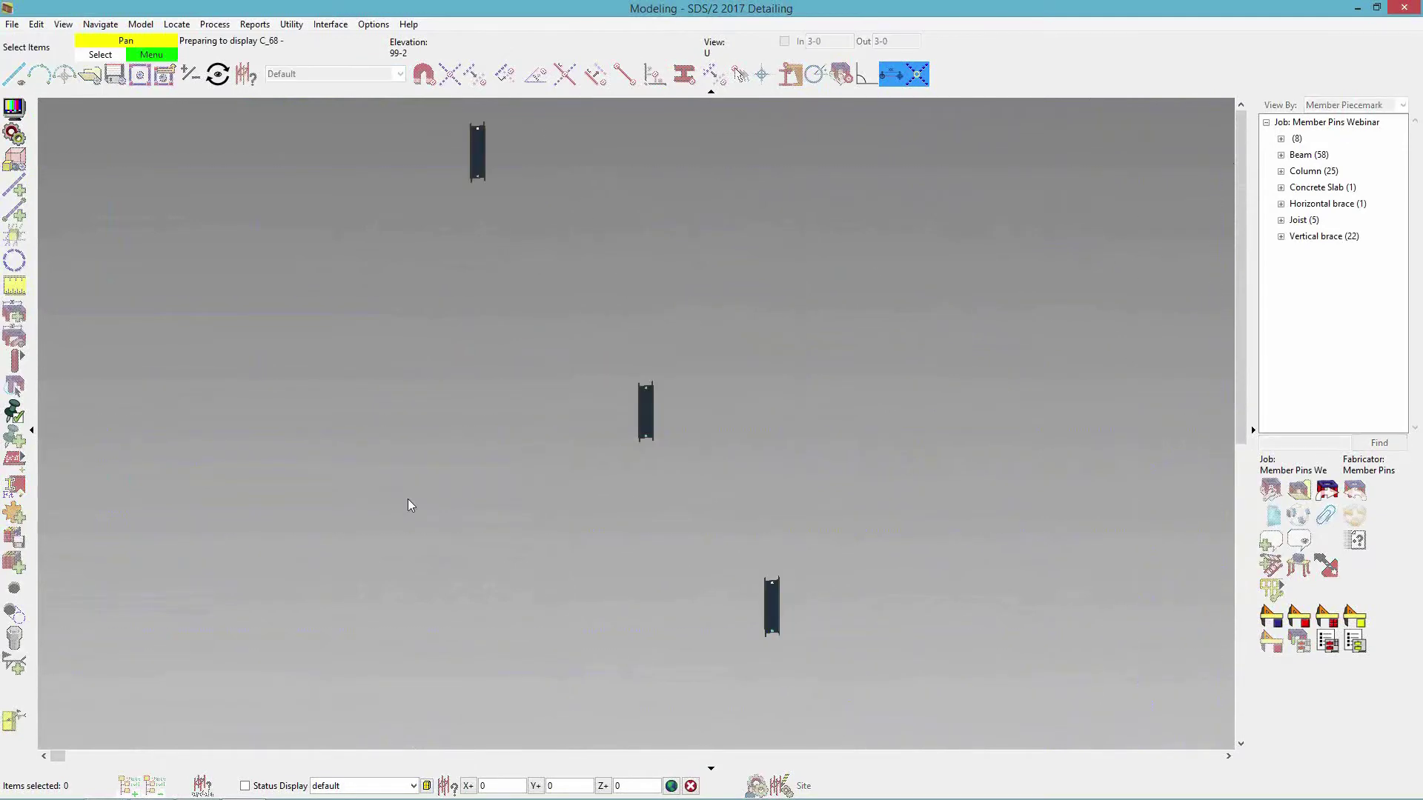
scroll(312, 471, "up", 5)
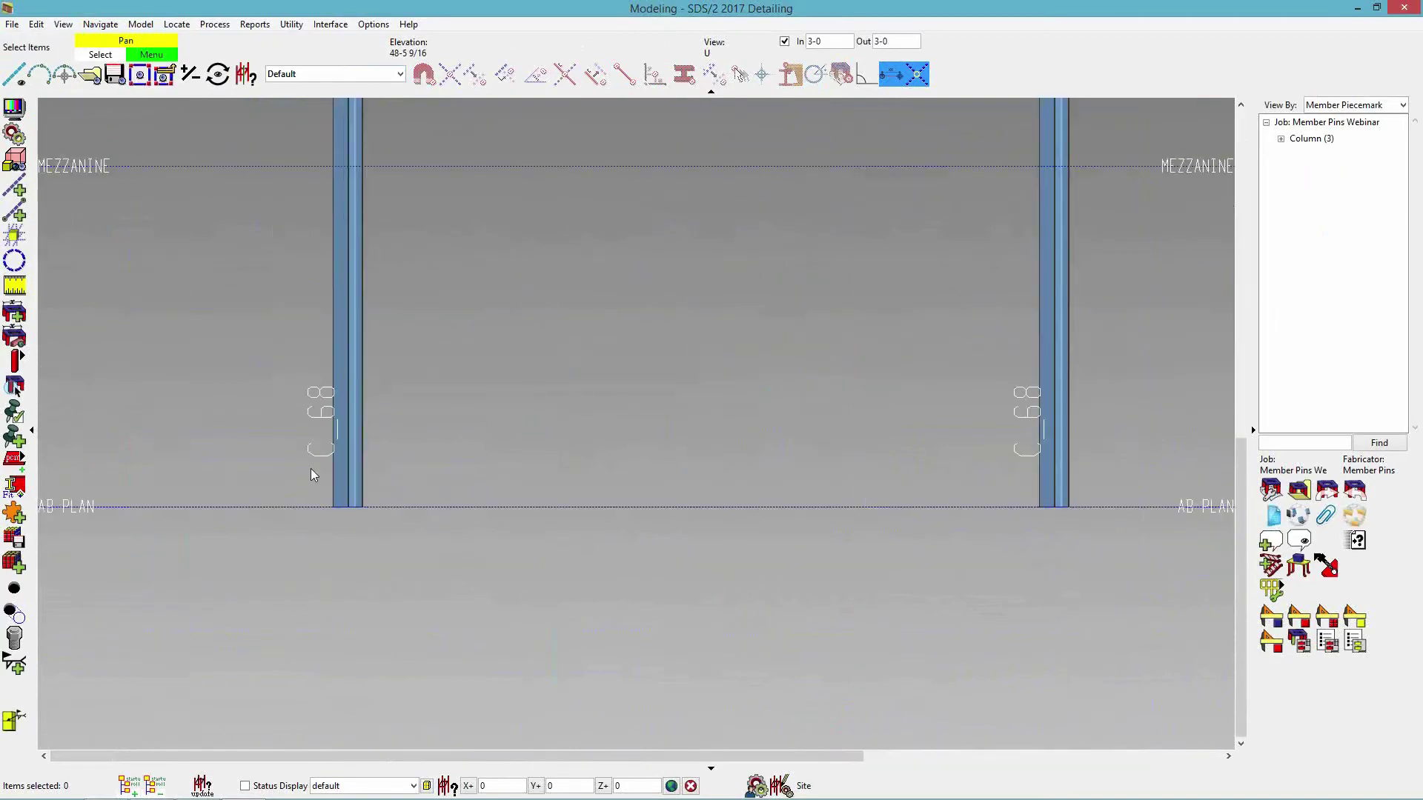
left_click(481, 481)
left_click(482, 483)
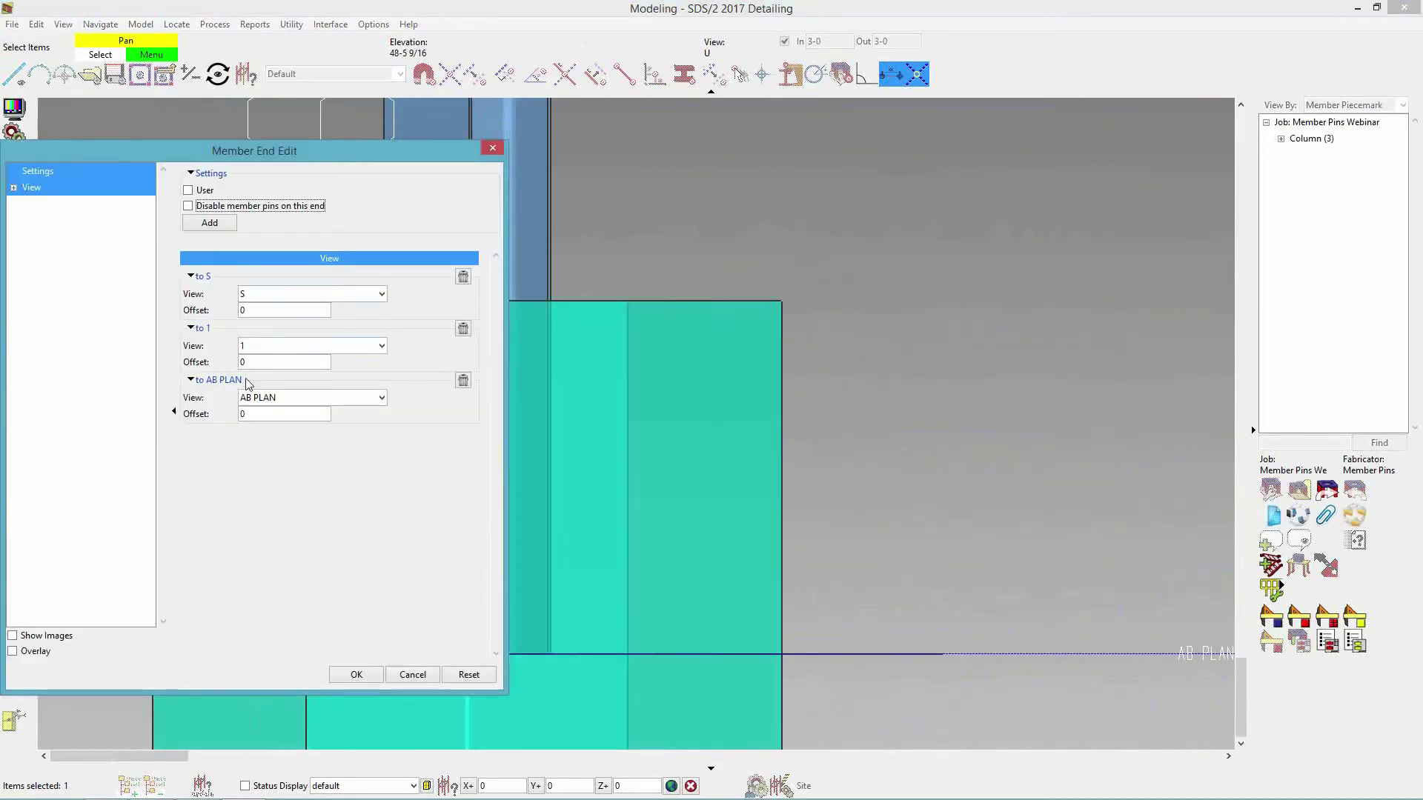
left_click(380, 346)
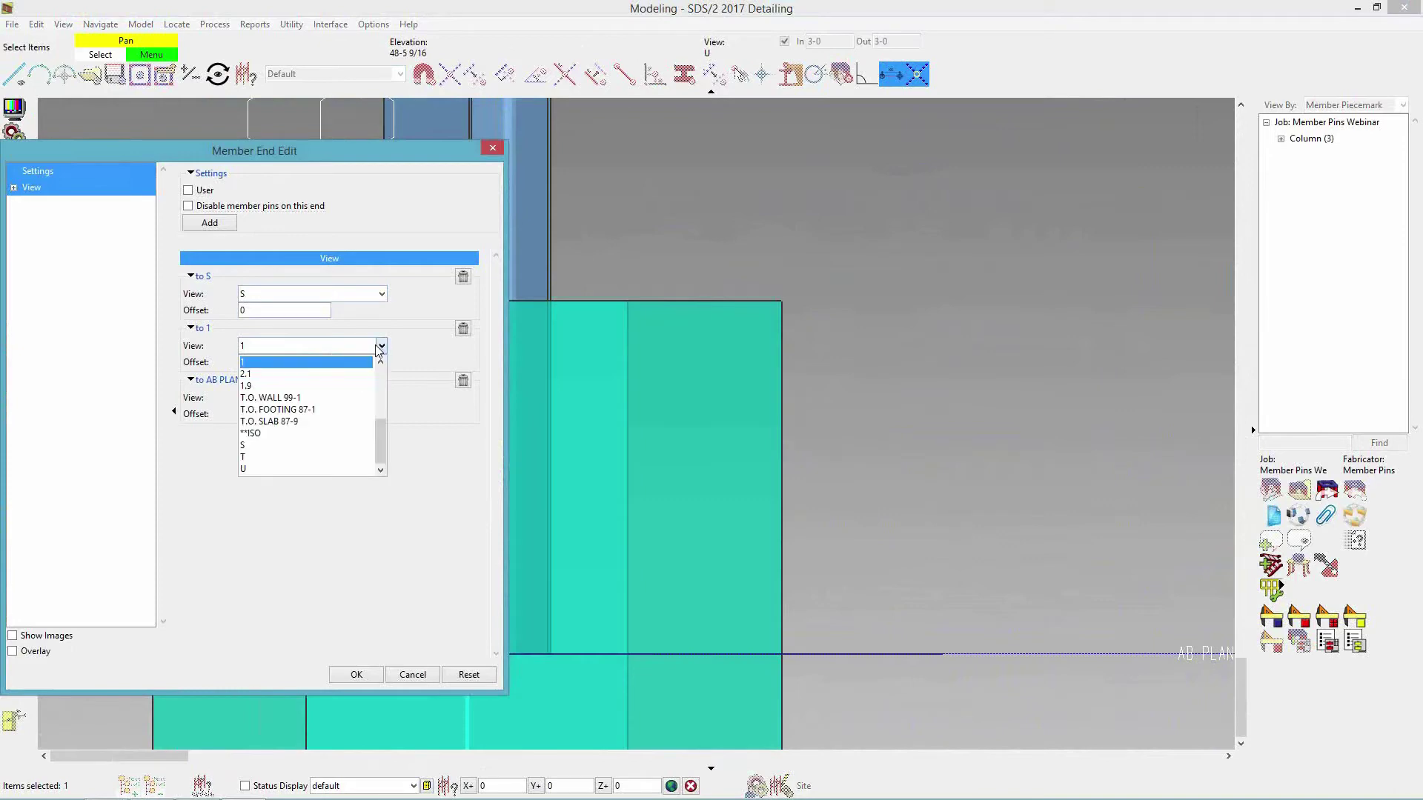
- Reassign the view 1 pin at the lower end of the column on view S to view U
left_click(323, 467)
left_click(357, 675)
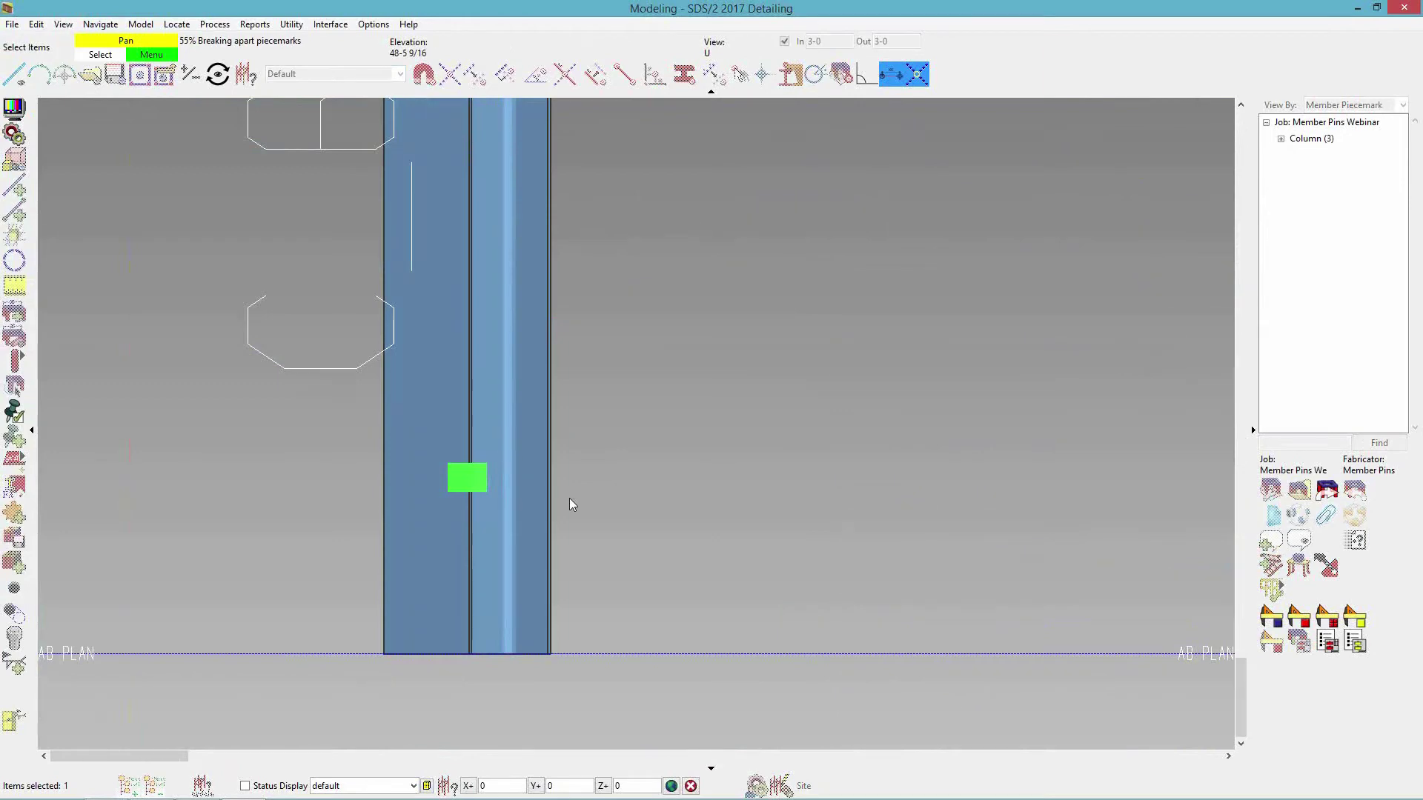
- Delete the view 1.9 pin from the lower end of the middle column
scroll(569, 504, "down", 5)
scroll(569, 498, "right", 5)
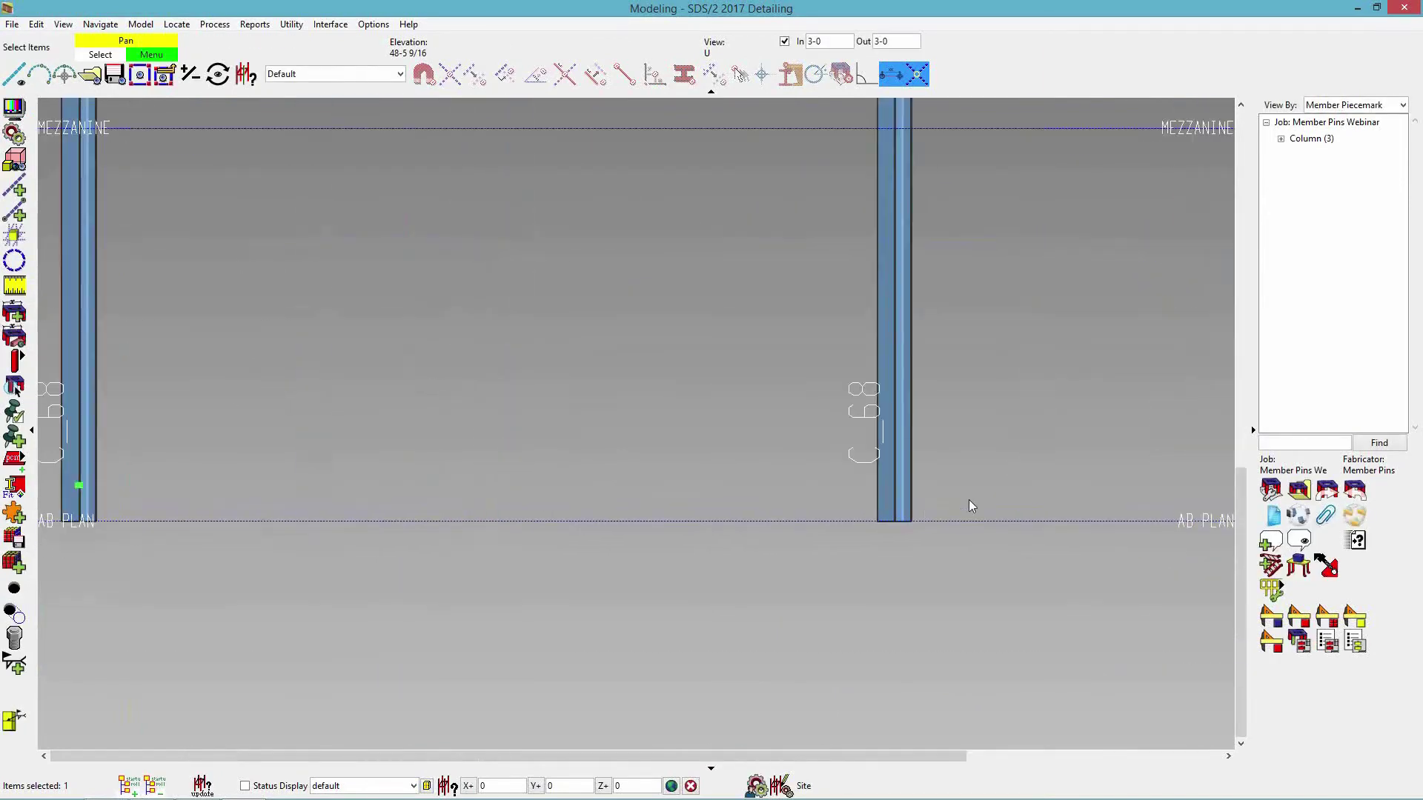
scroll(928, 474, "up", 5)
left_click(816, 486)
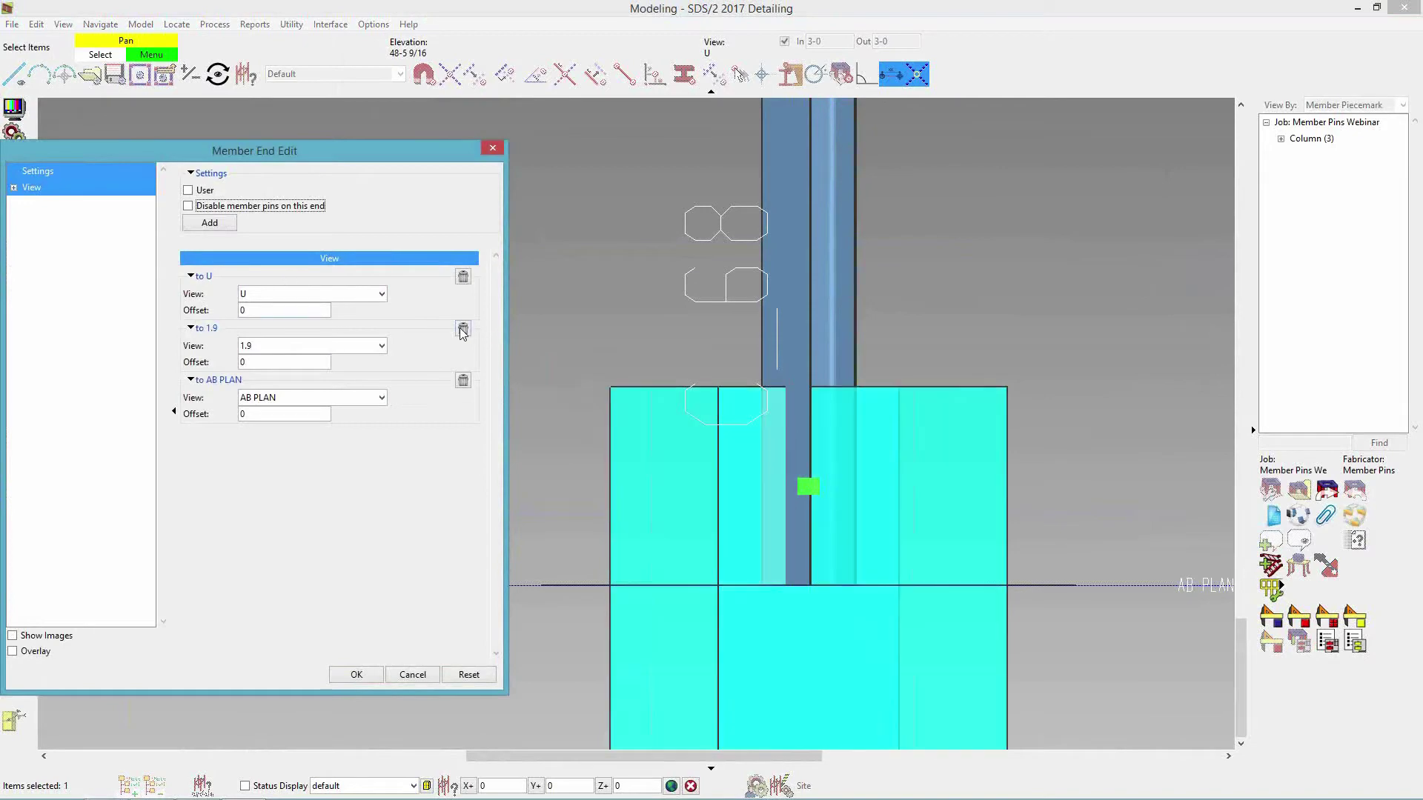
left_click(463, 328)
left_click(374, 672)
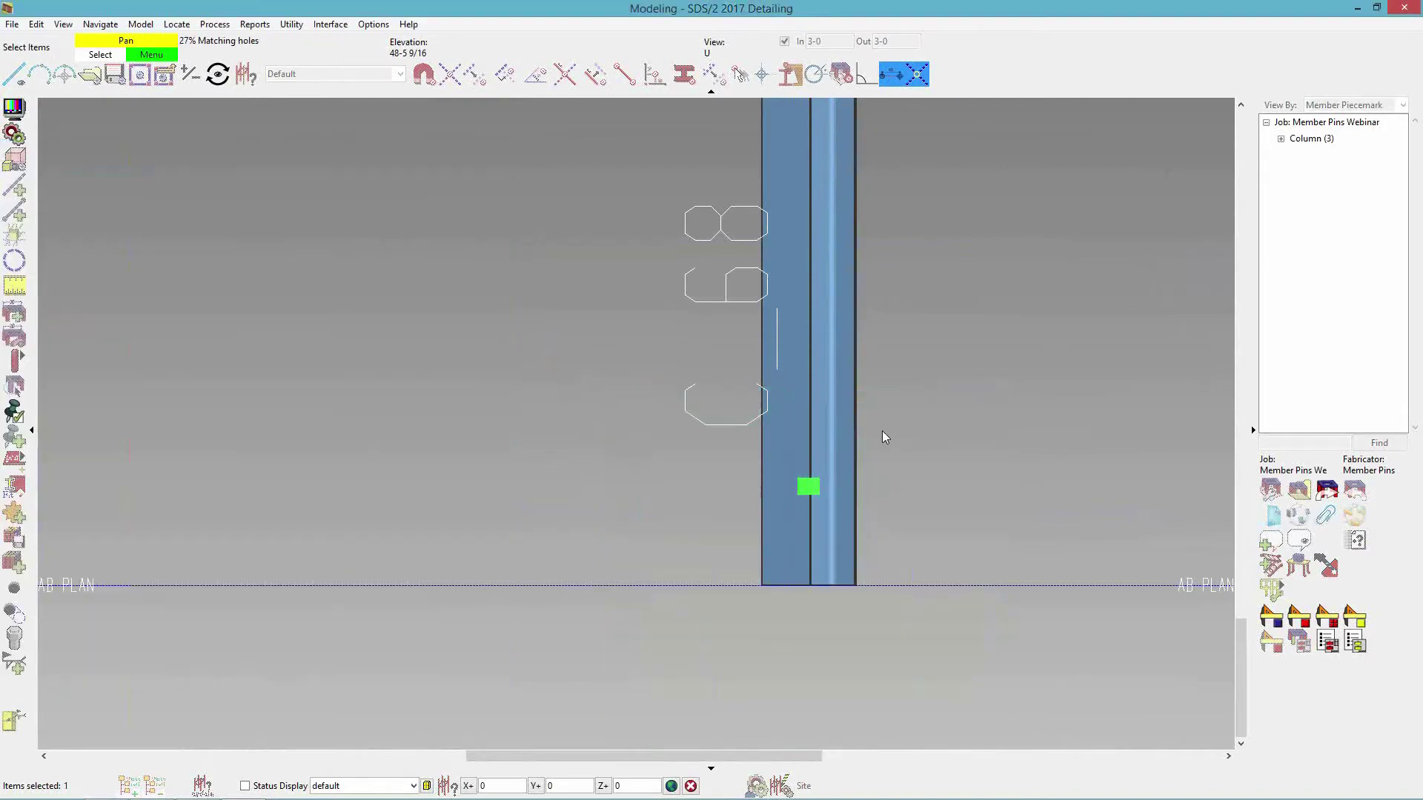
- Reassign the view 2.1 pin at the lower end of the column on view T to view U
scroll(879, 439, "down", 4)
scroll(878, 437, "down", 2)
middle_click(796, 459)
scroll(724, 467, "up", 5)
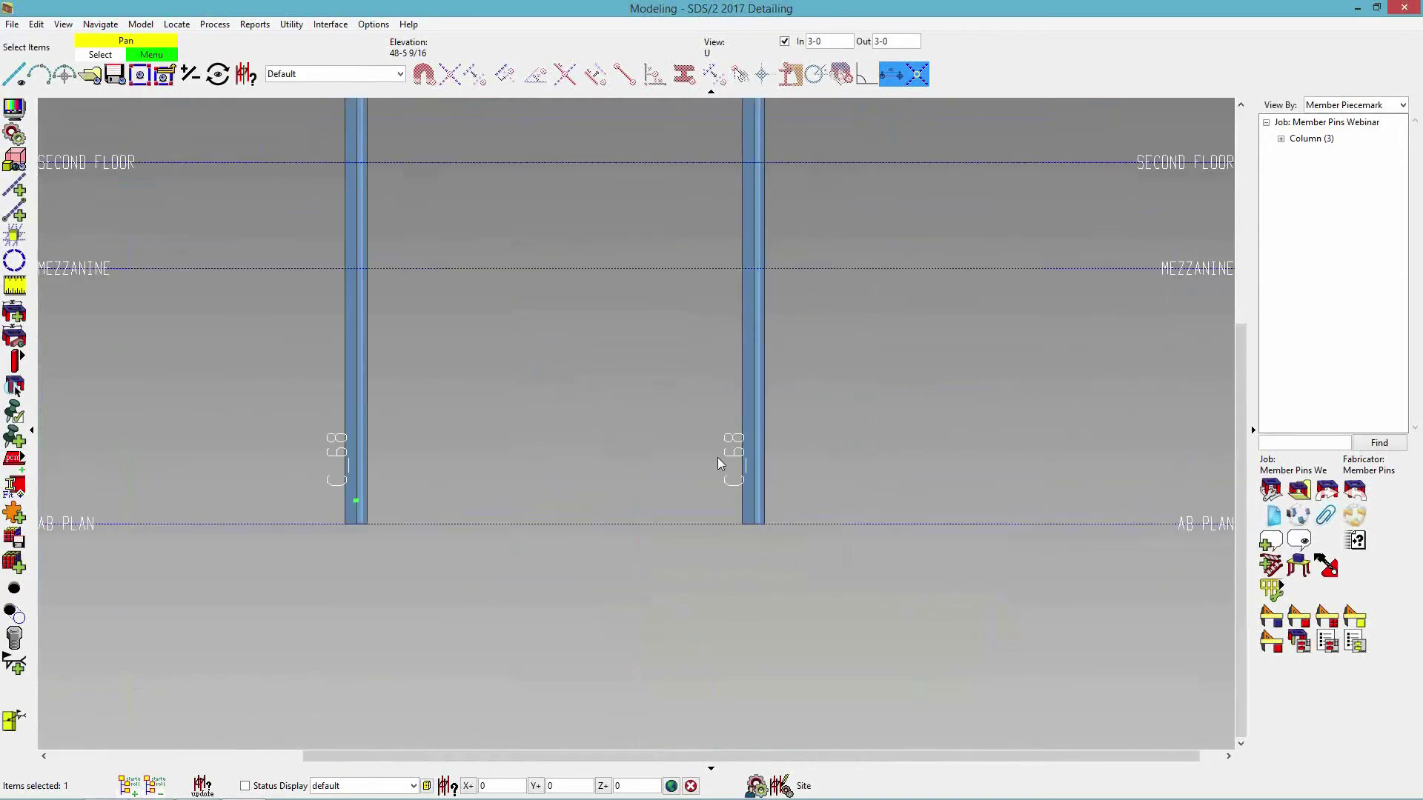
scroll(786, 552, "up", 3)
left_click(777, 522)
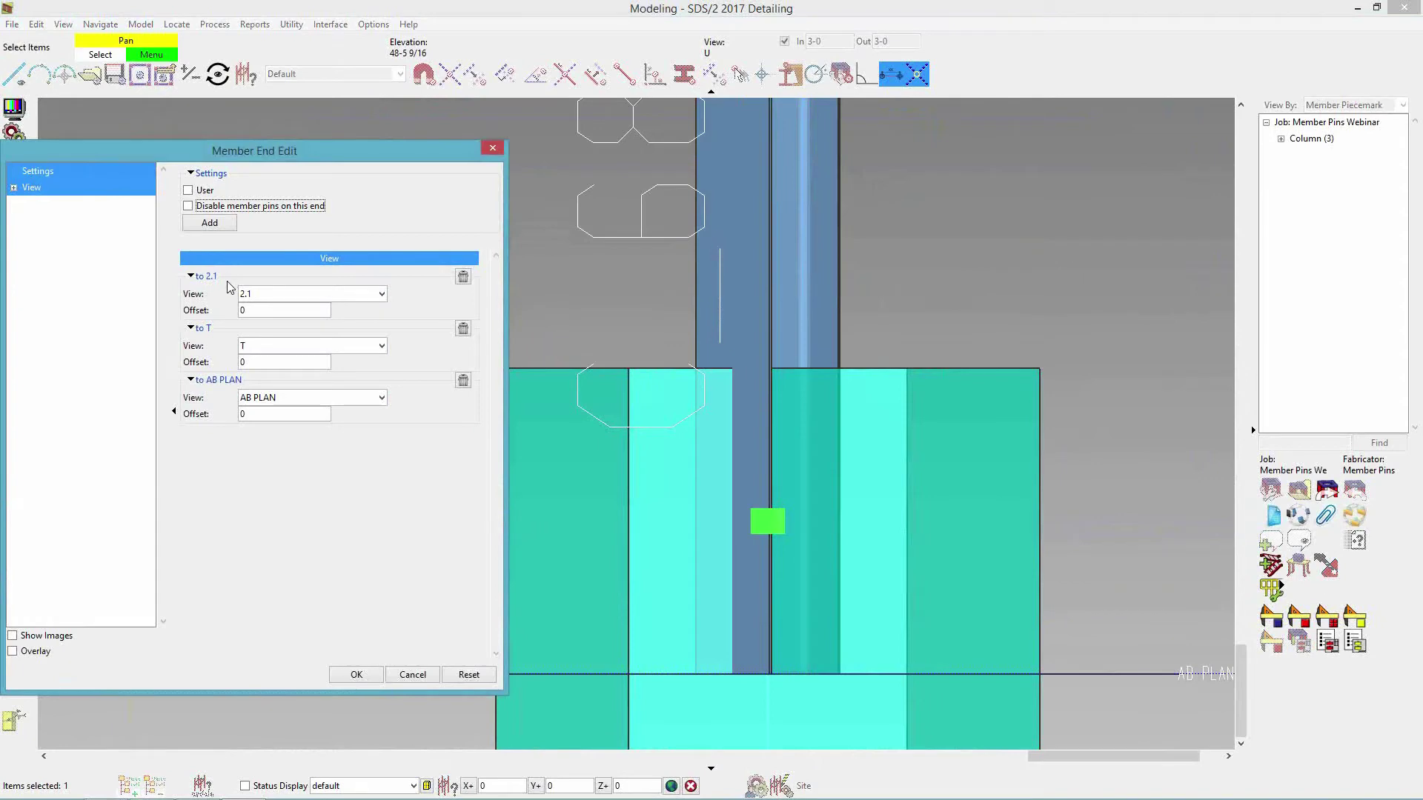
left_click(381, 295)
left_click(326, 415)
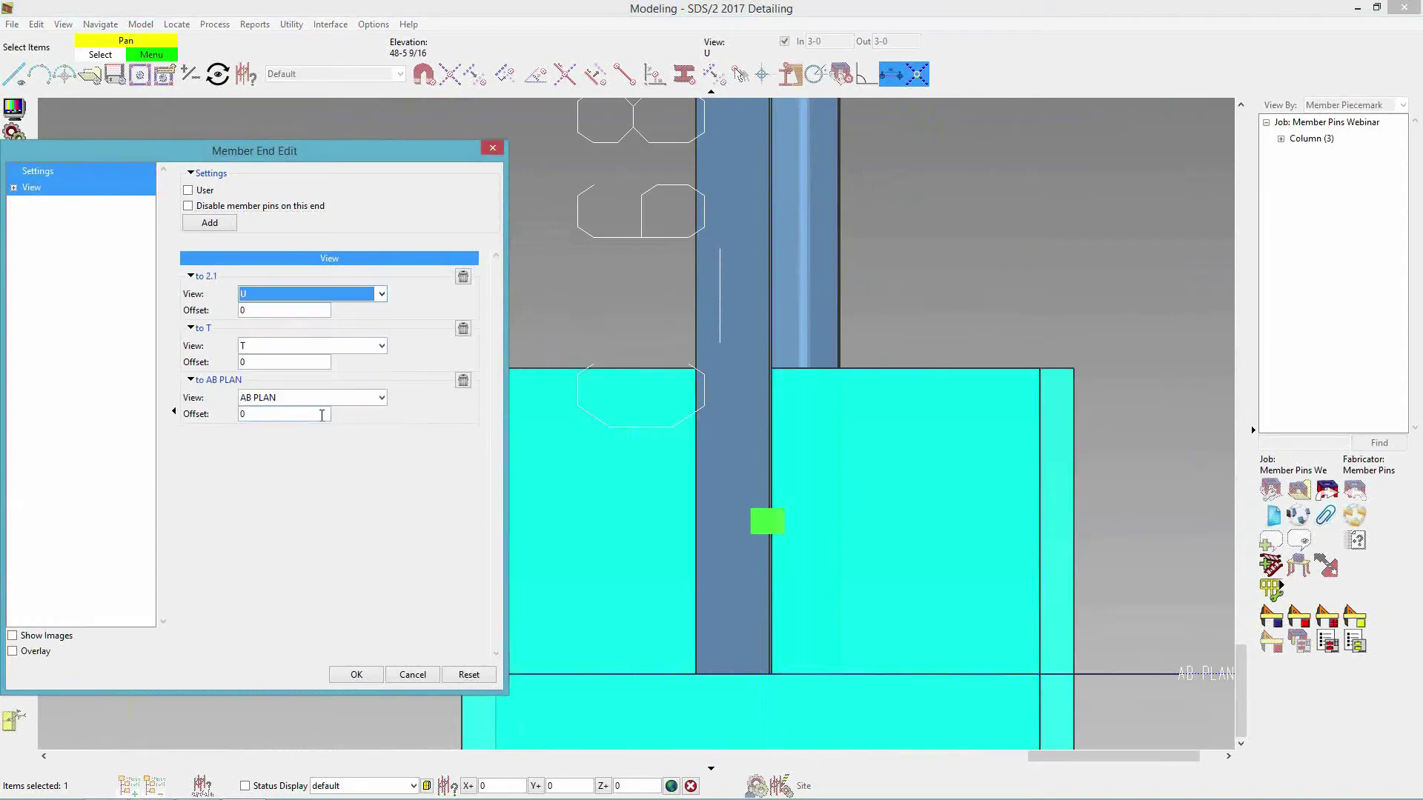
left_click(356, 675)
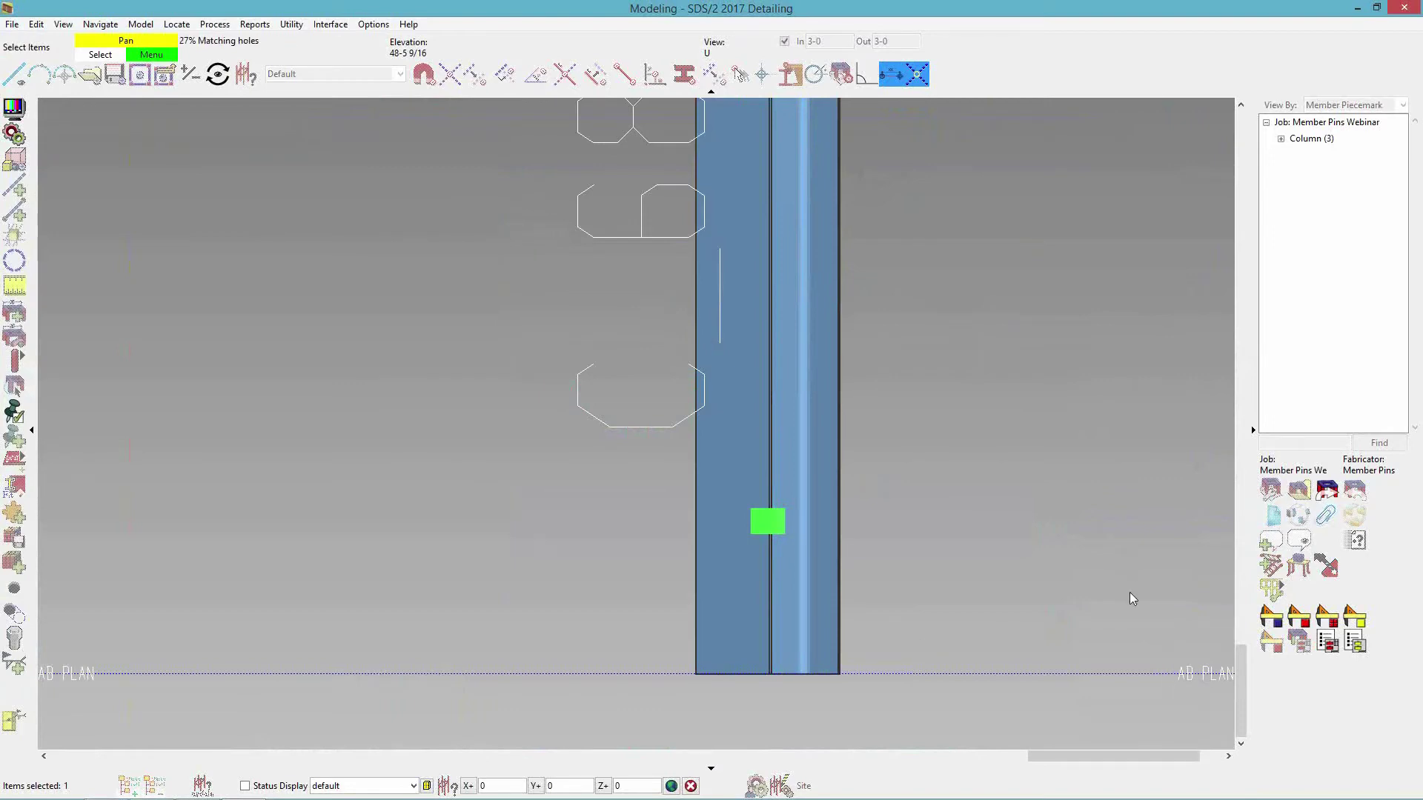
- Open the AB PLAN view and bring the three columns along view U into sight
double_click(1186, 676)
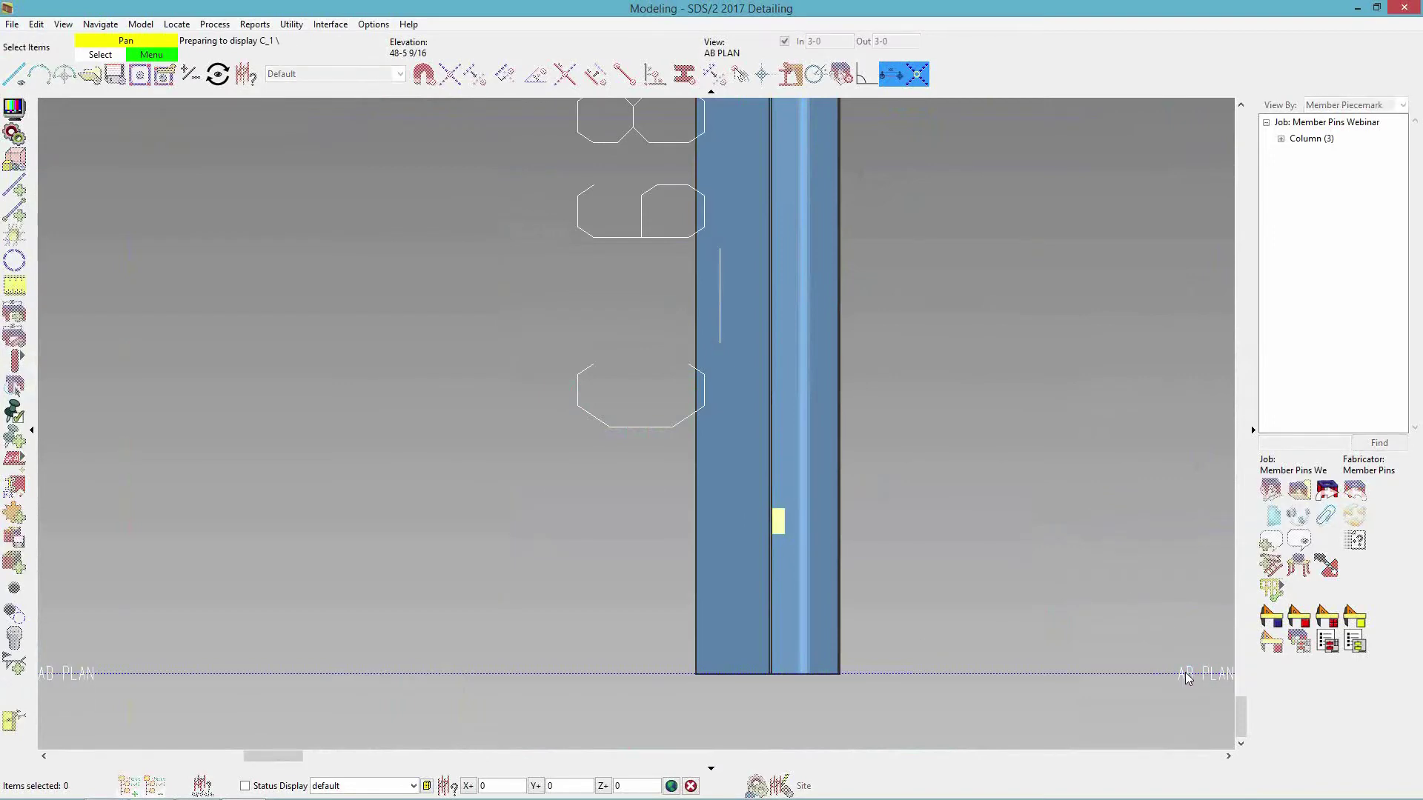
middle_click_drag(469, 508, 882, 514)
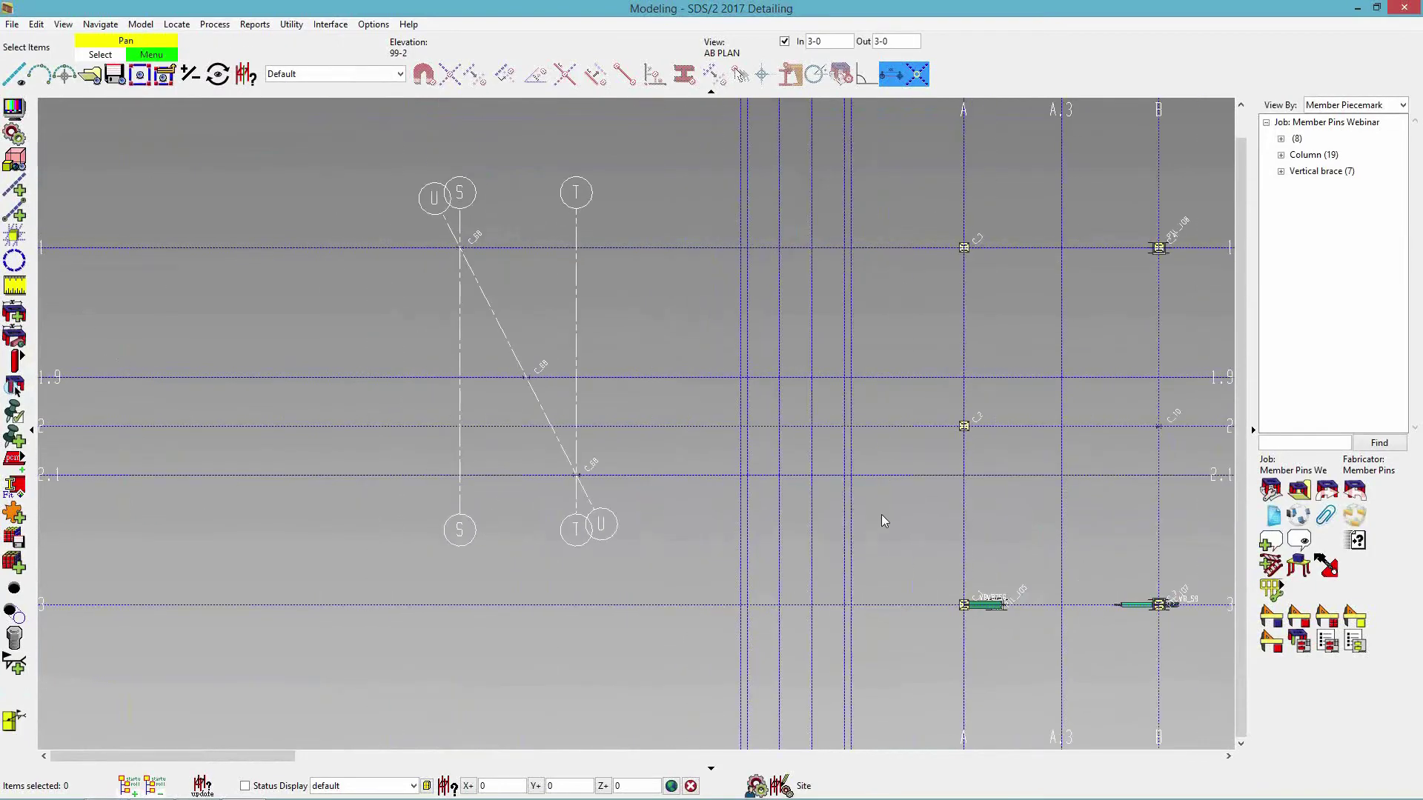
- Try to move view U by 5-0 along view T toward grid 1.9, starting from the T and 2.1 intersection
left_click(12, 23)
mouse_move(30, 60)
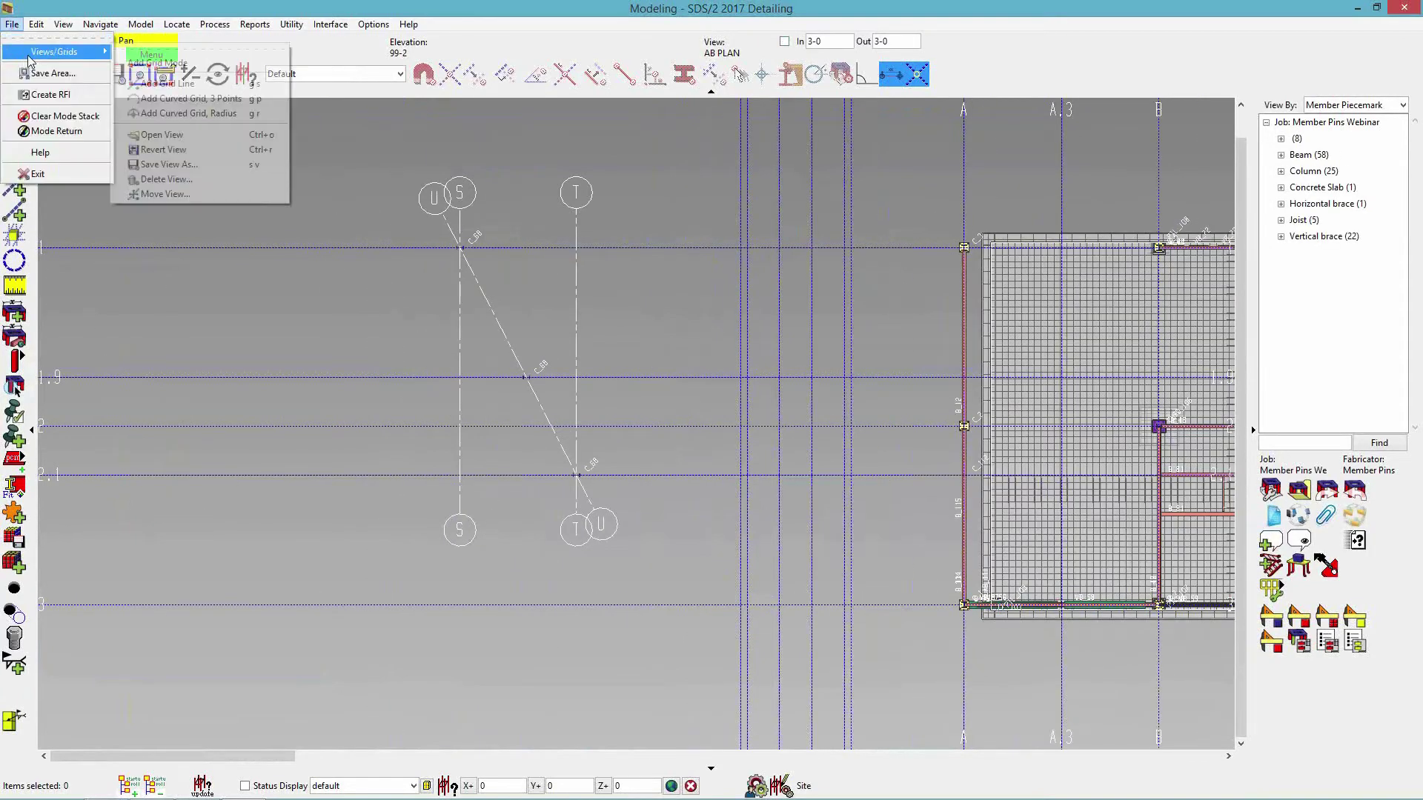
left_click(190, 195)
left_click(505, 328)
right_click(518, 289)
left_click(561, 309)
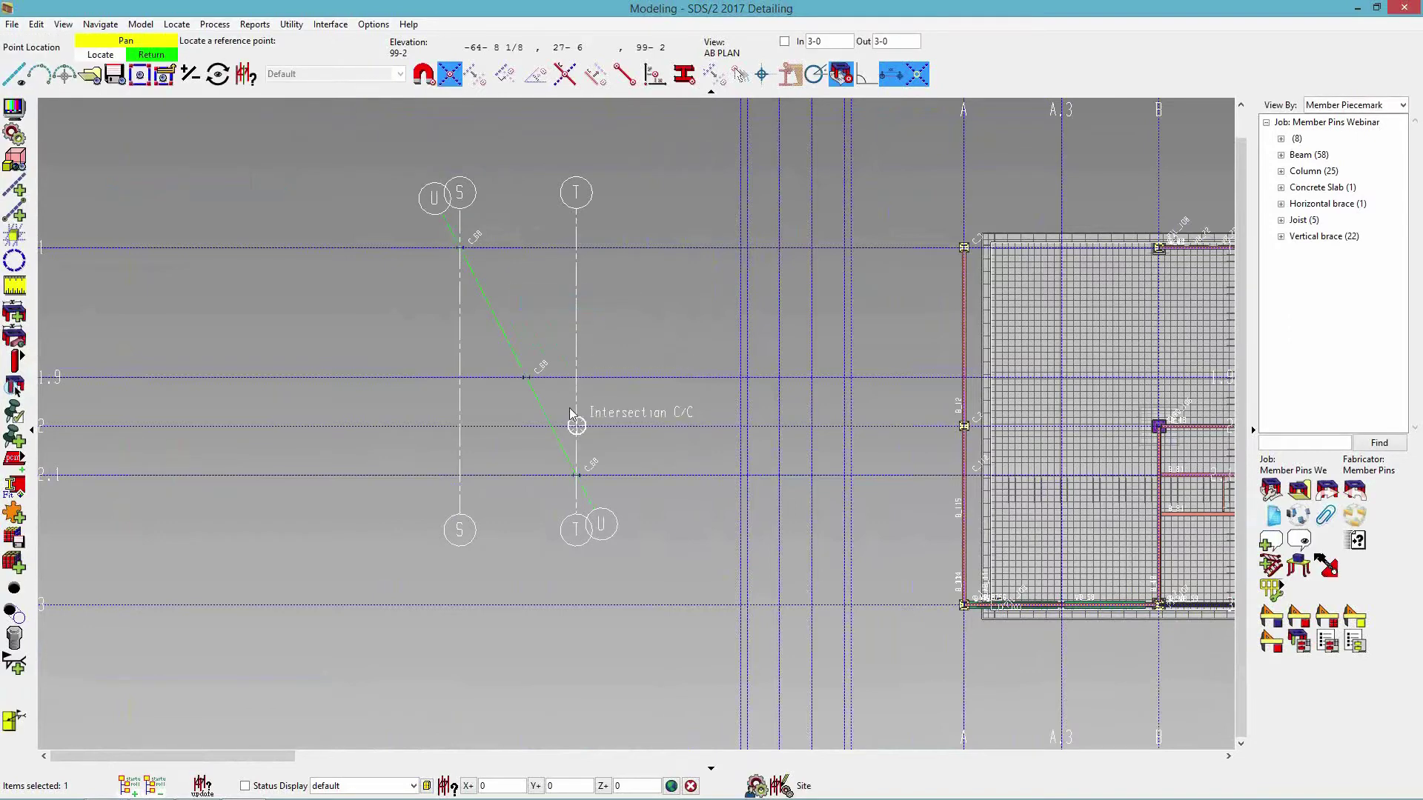
left_click(577, 475)
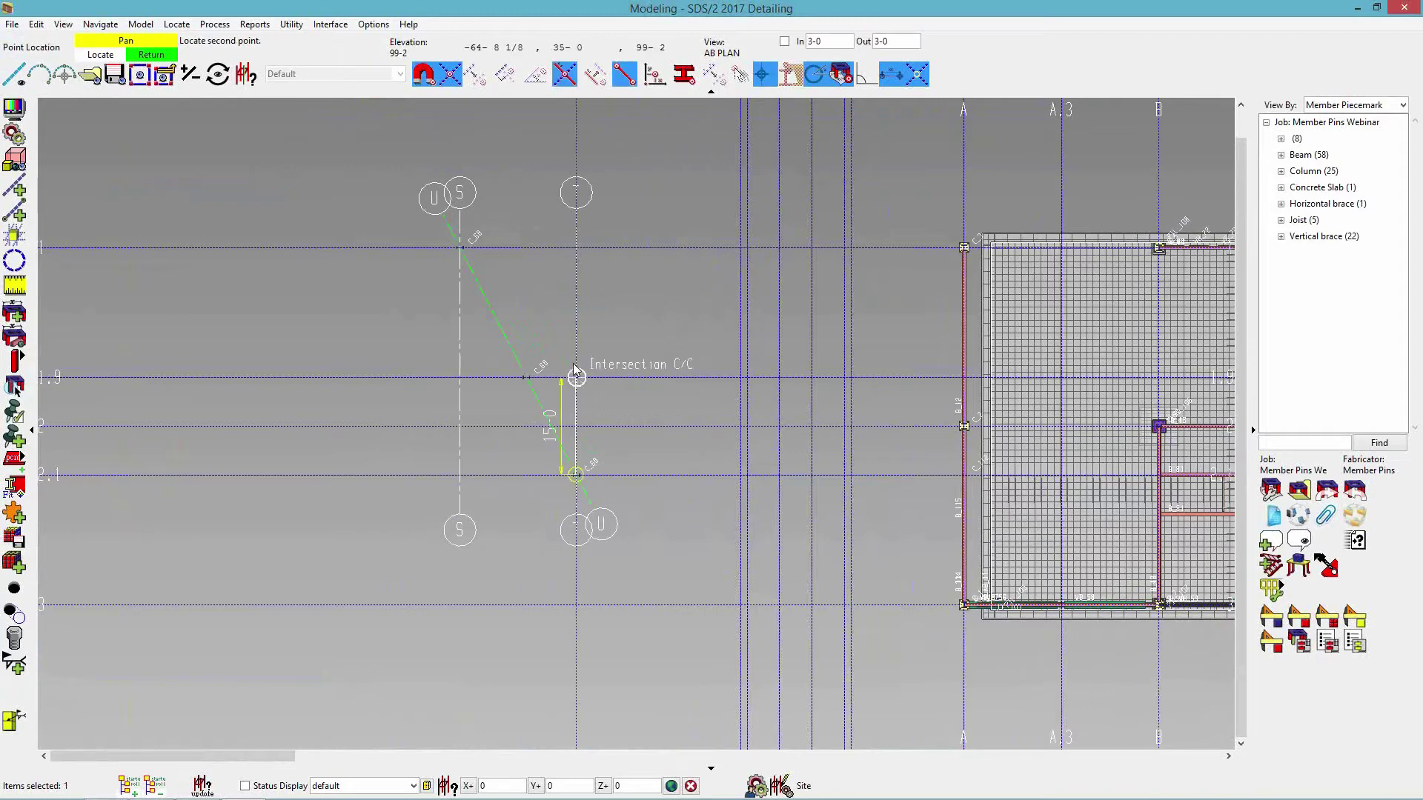
type("5-0")
key("Return")
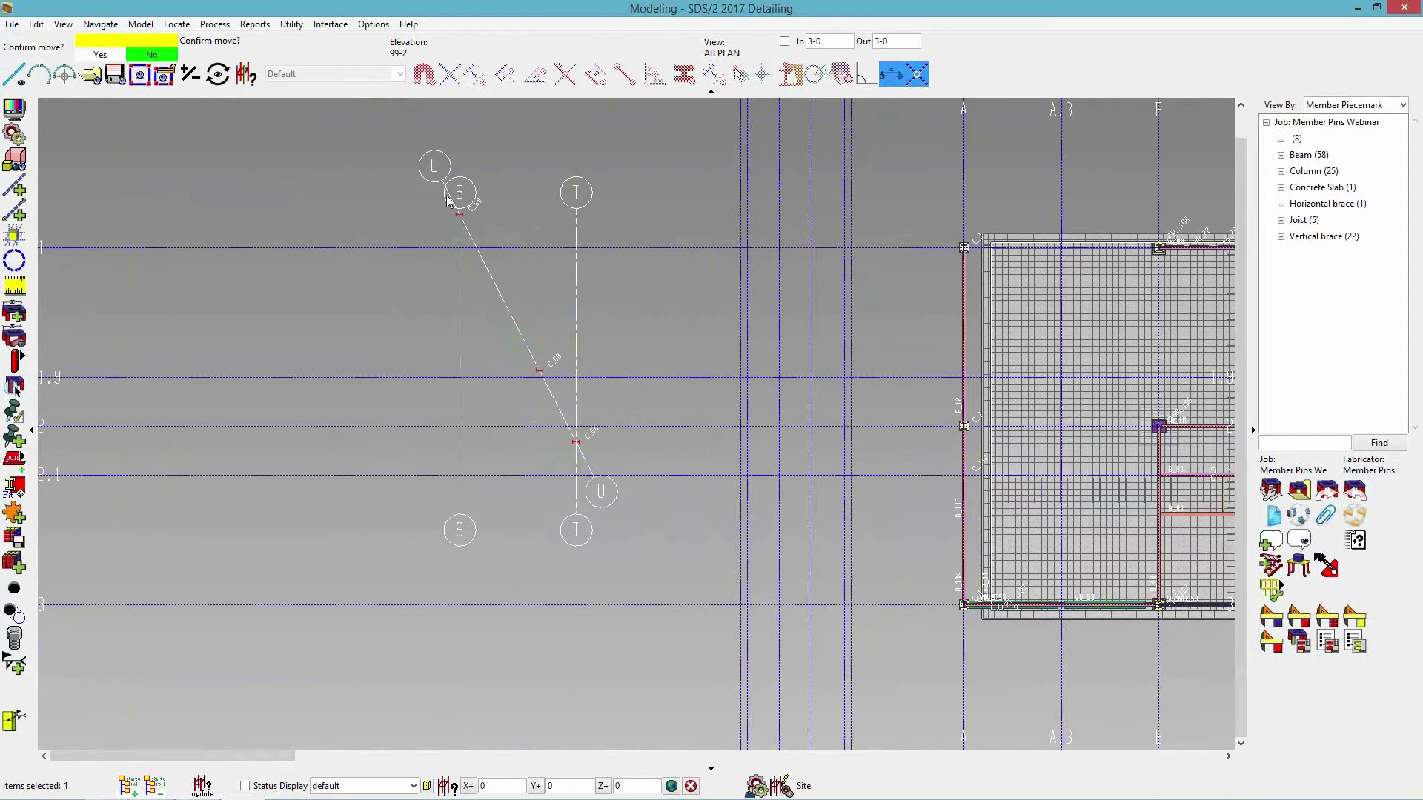
- Examine the previewed positions of the three columns along view U and decline the move
scroll(447, 200, "up", 2)
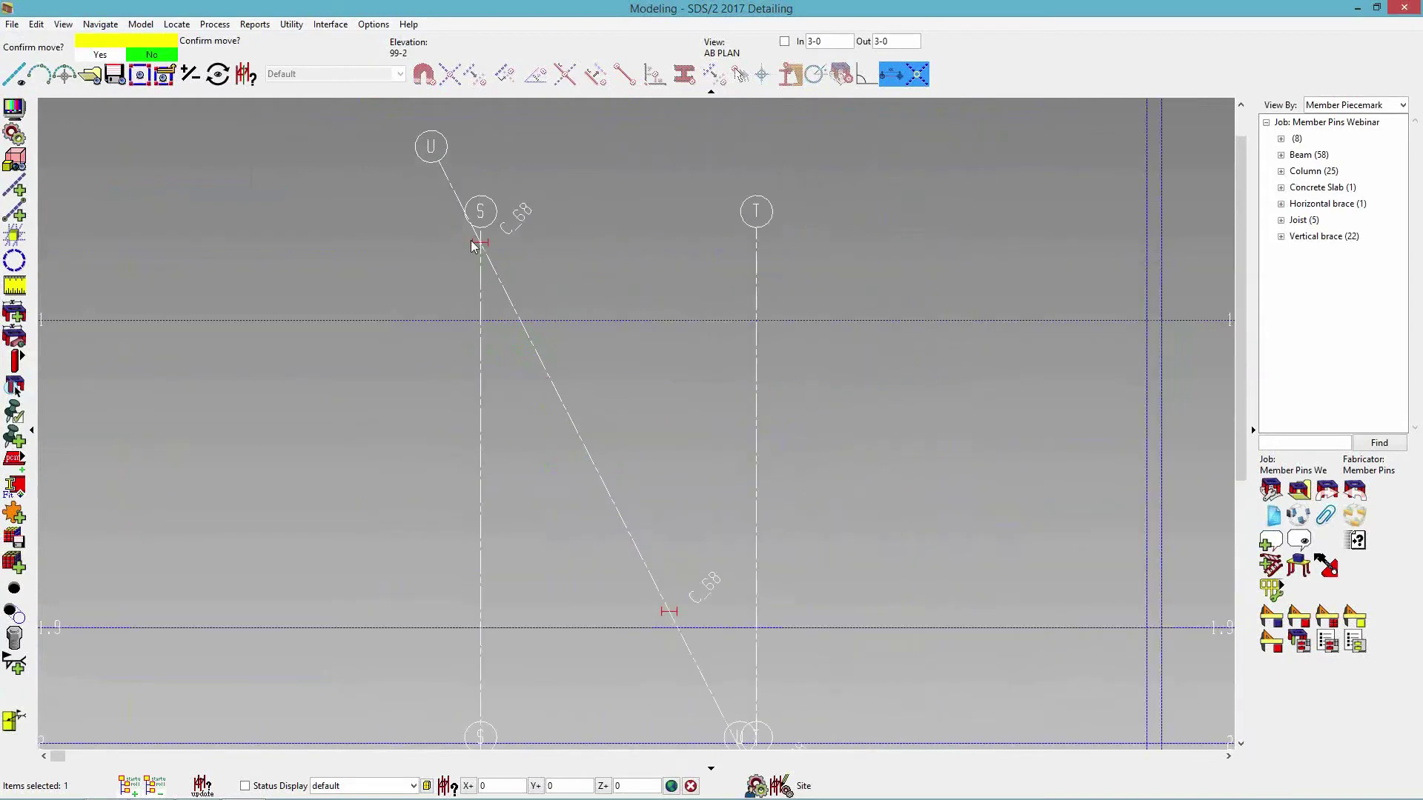
scroll(517, 371, "down", 2)
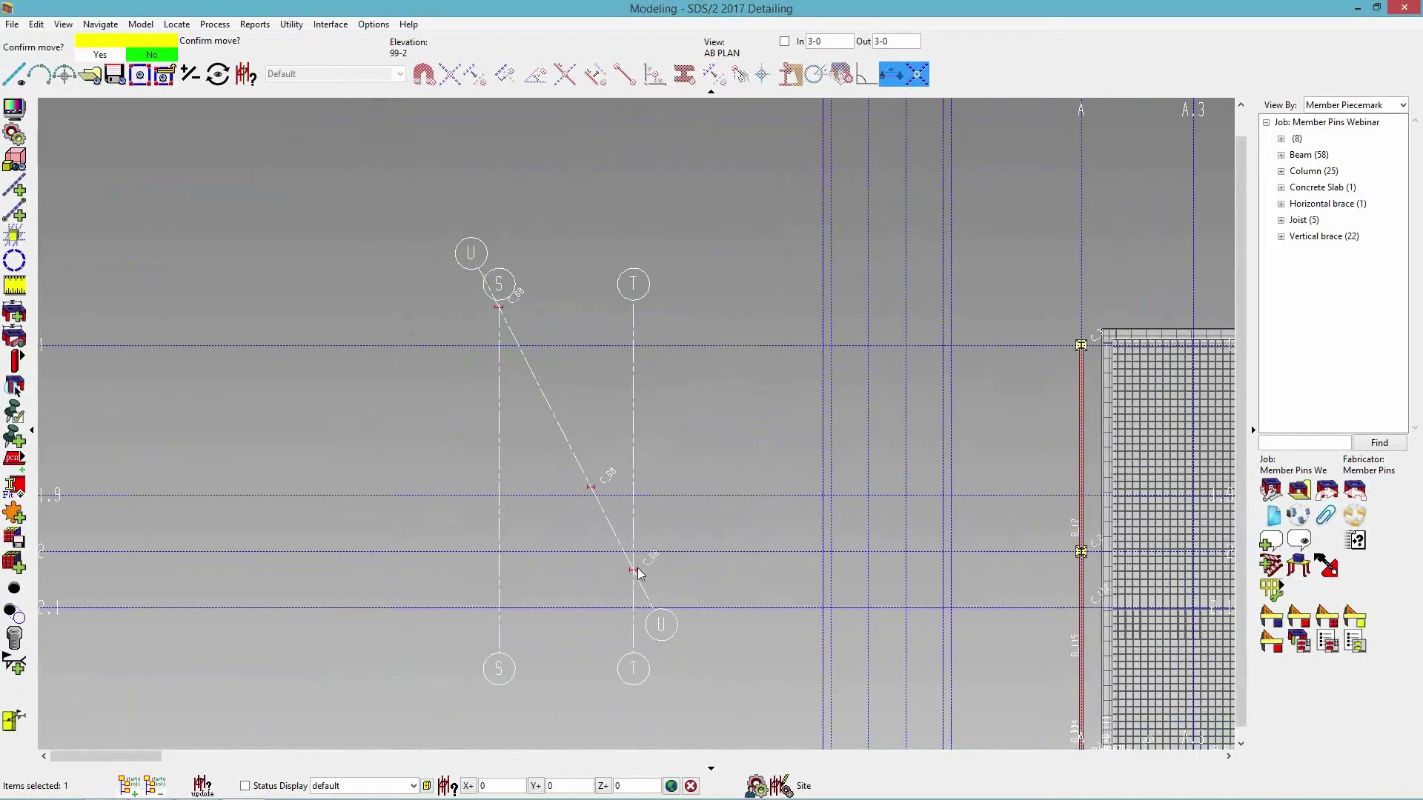
scroll(637, 572, "up", 2)
scroll(524, 409, "down", 1)
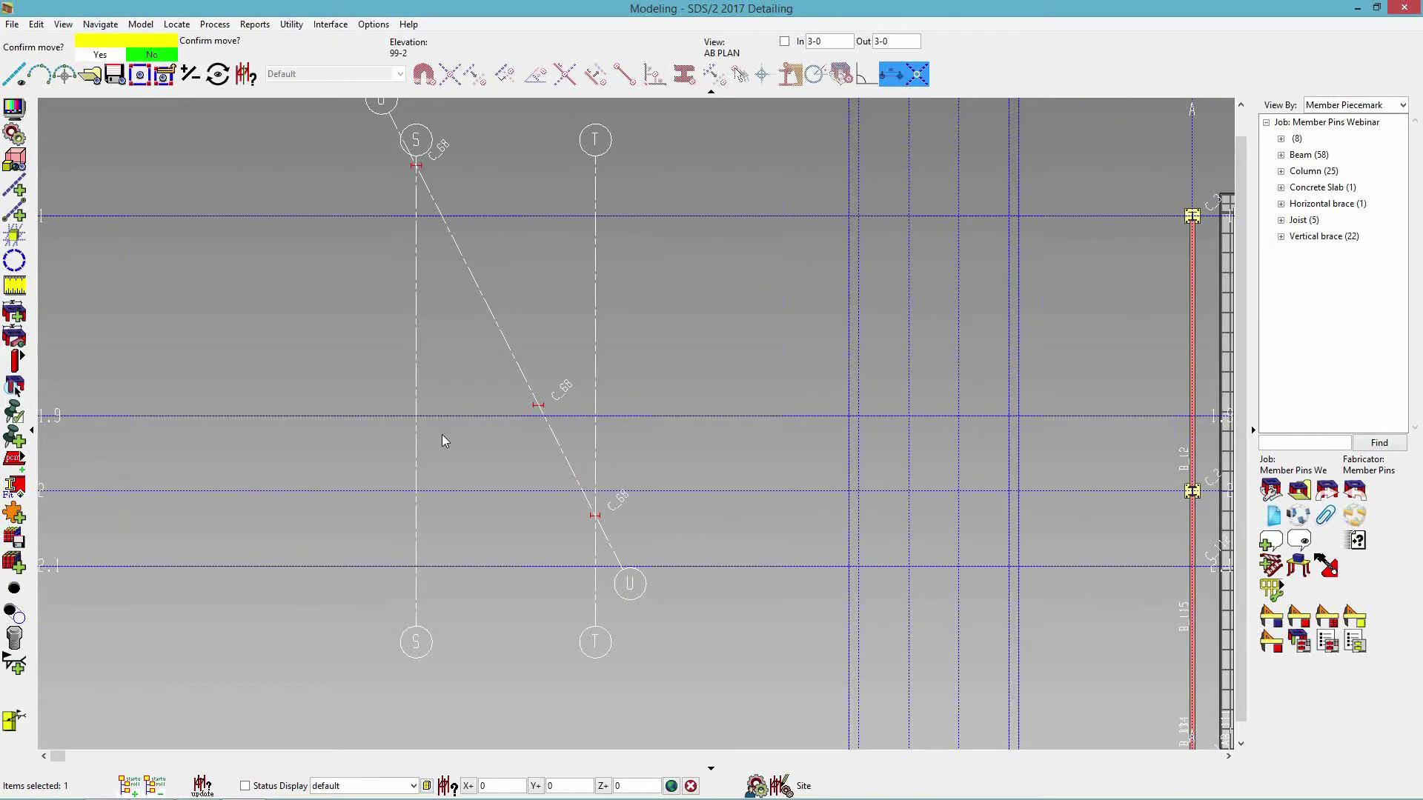
left_click(415, 459)
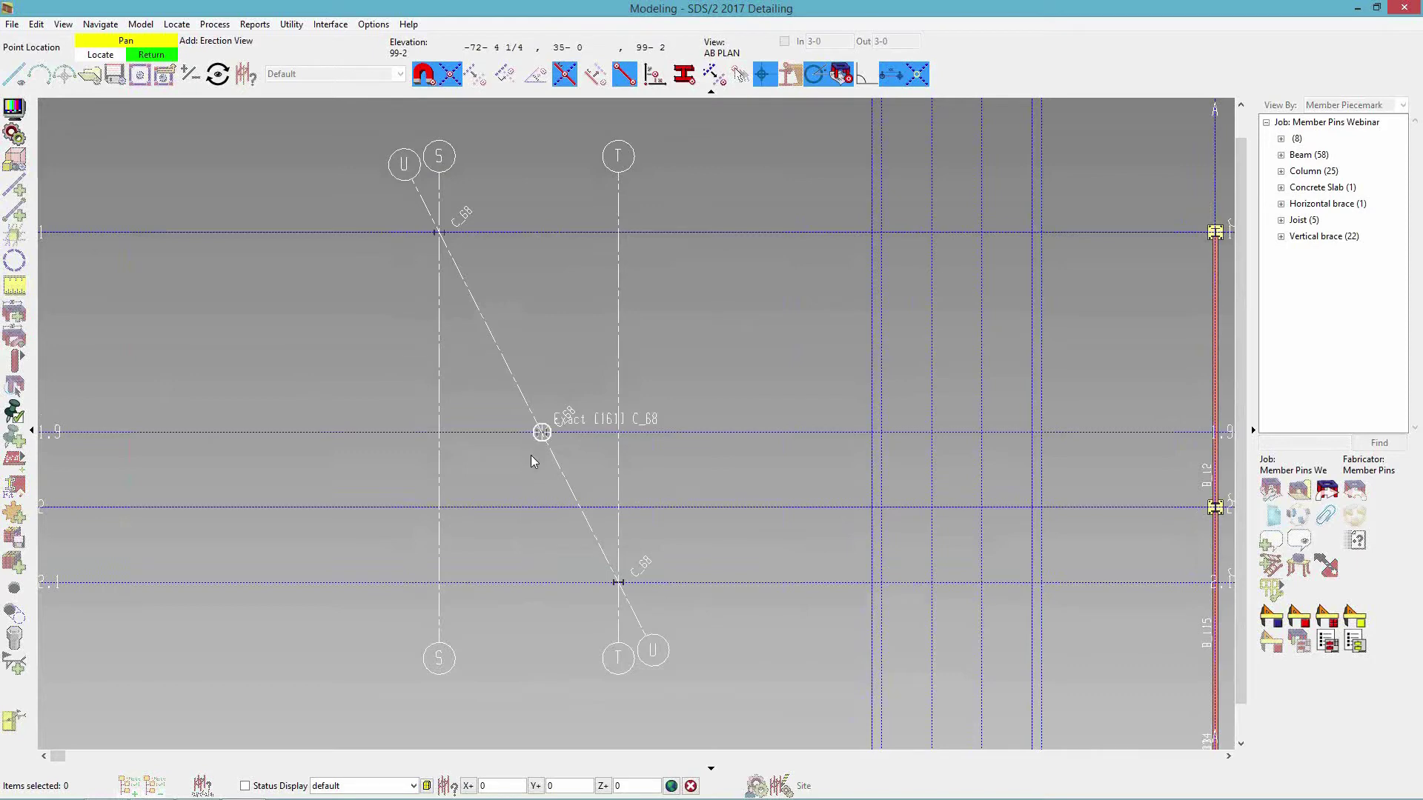
scroll(531, 455, "up", 2)
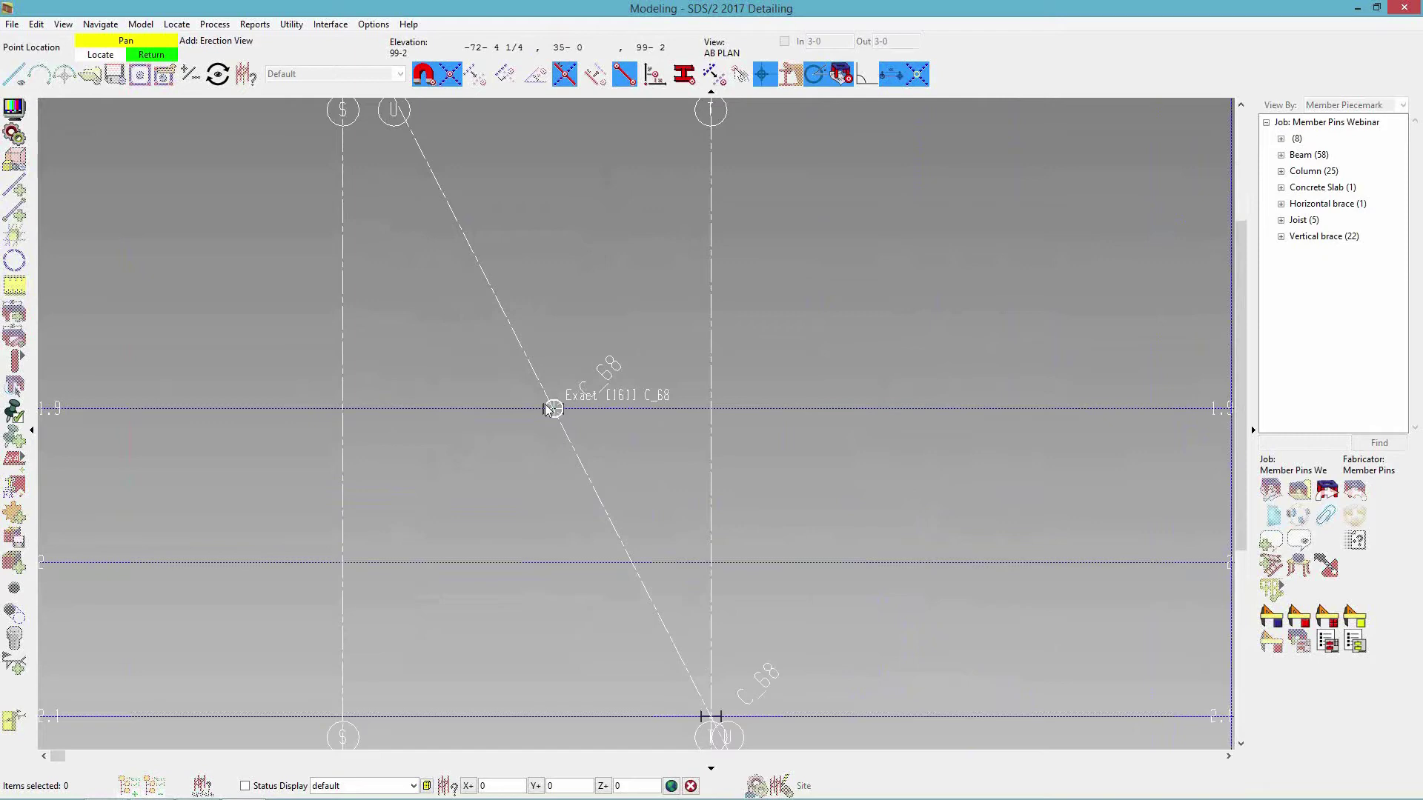
left_click(551, 440)
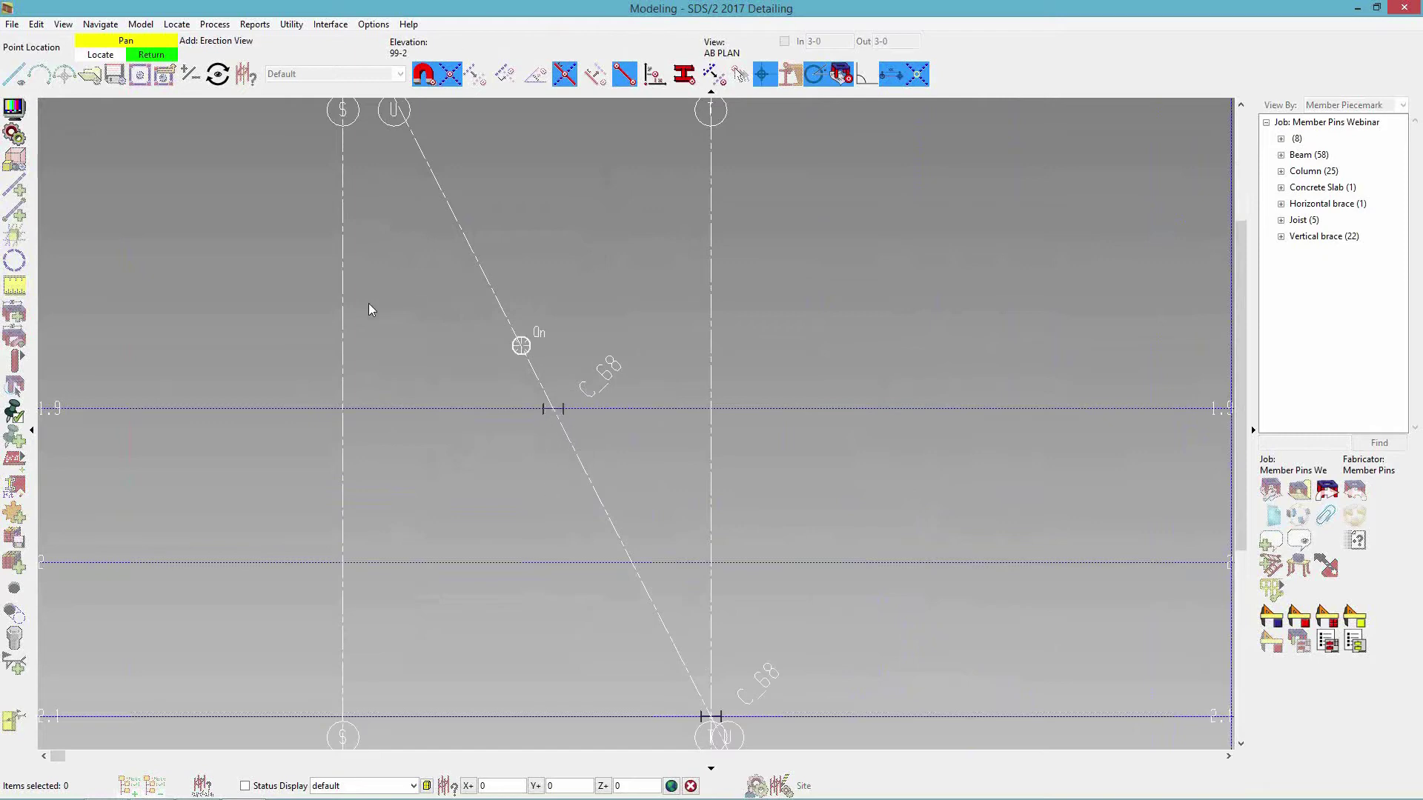
right_click(286, 318)
- Add a construction line through the middle column, parallel to views S and T
left_click(16, 189)
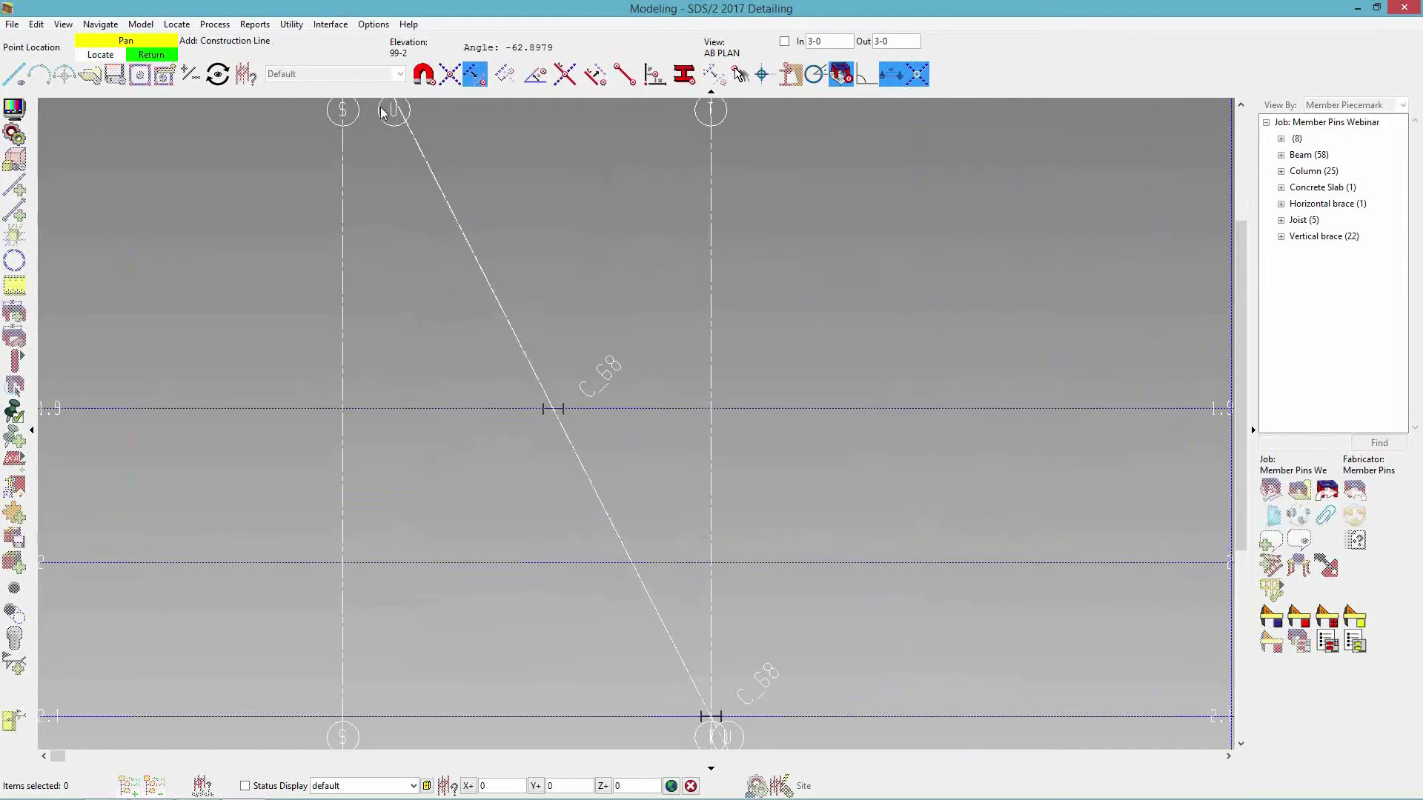
left_click(552, 409)
left_click(556, 505)
scroll(411, 584, "down", 2)
- Place a new erection view along the construction line, from its intersection with grid 2.1 to its intersection with grid 1
left_click(16, 239)
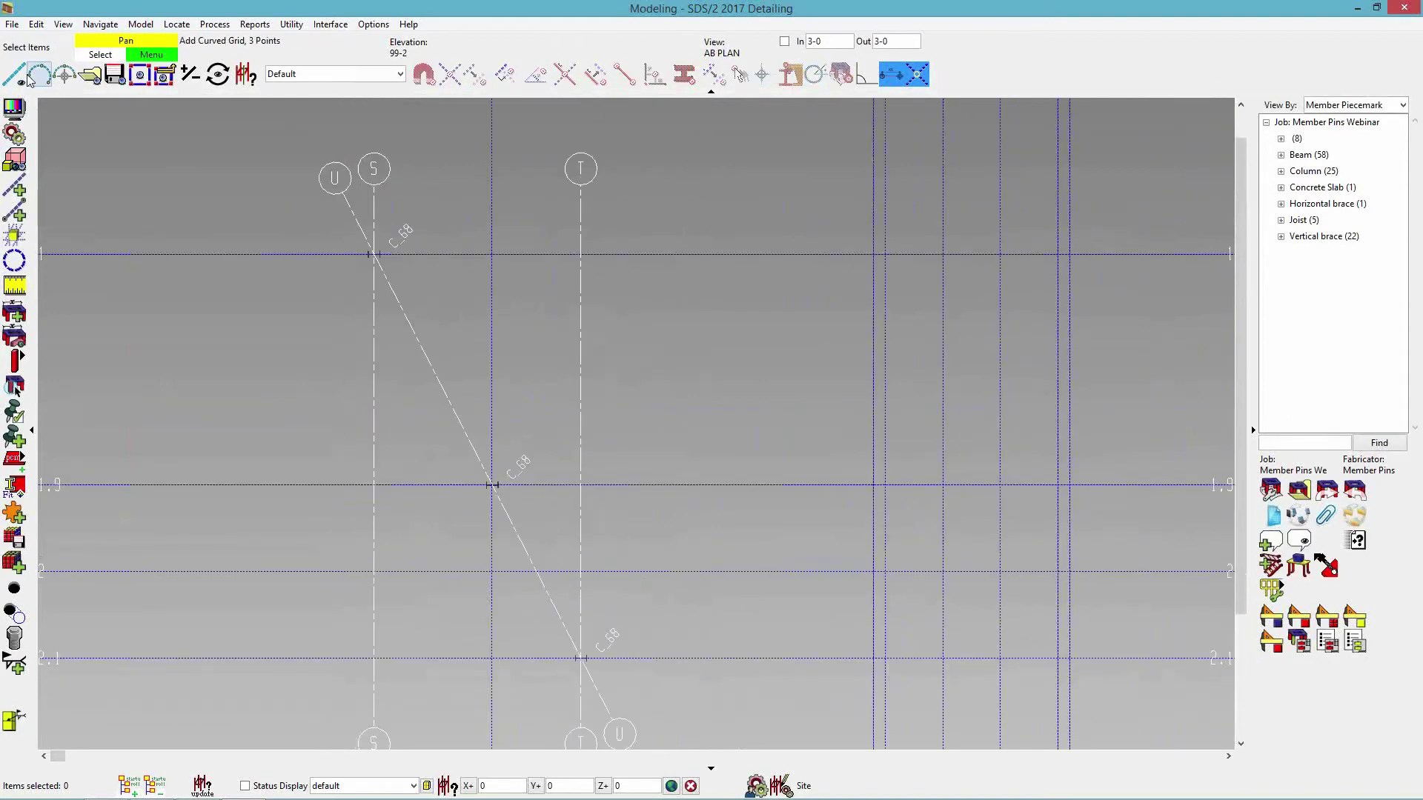
left_click(517, 665)
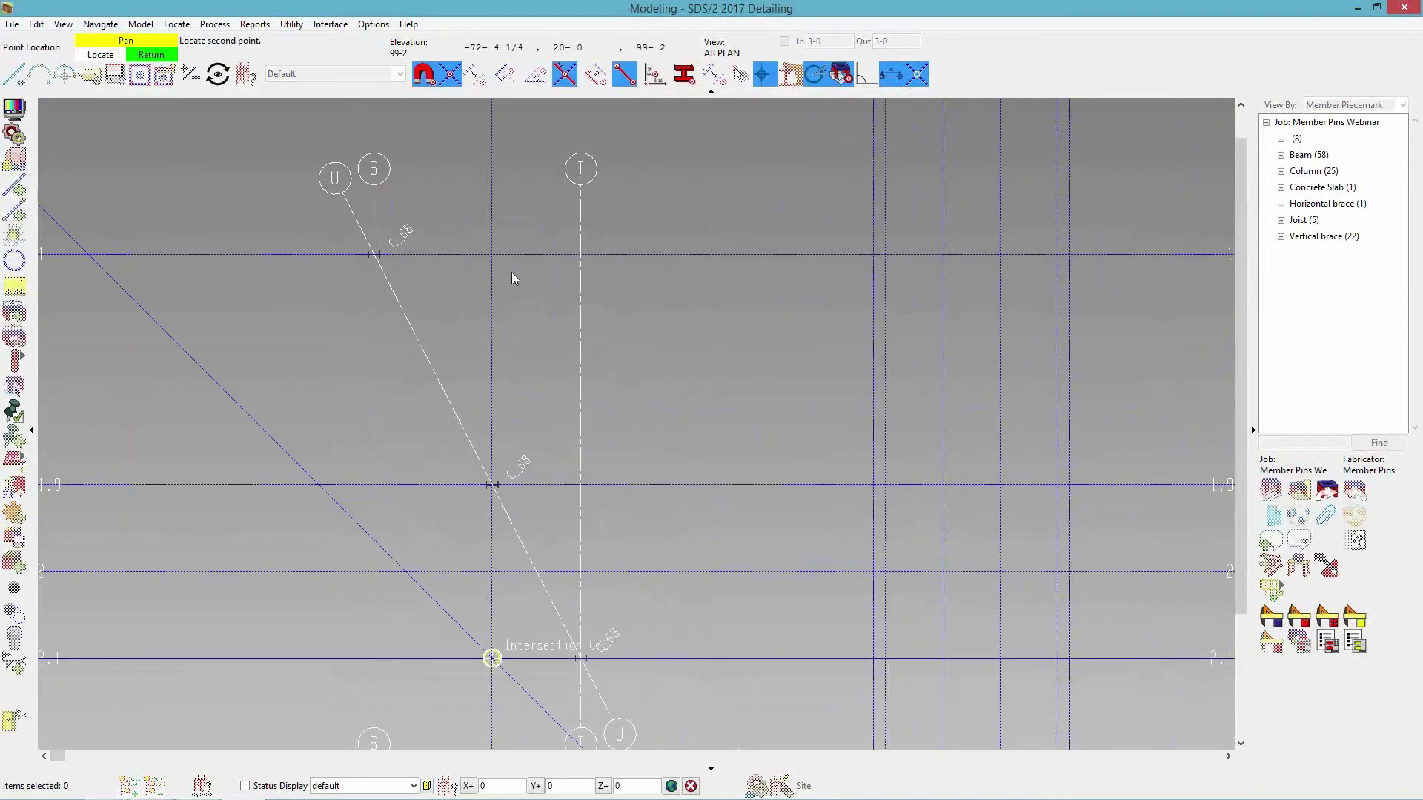
left_click(503, 264)
left_click(593, 614)
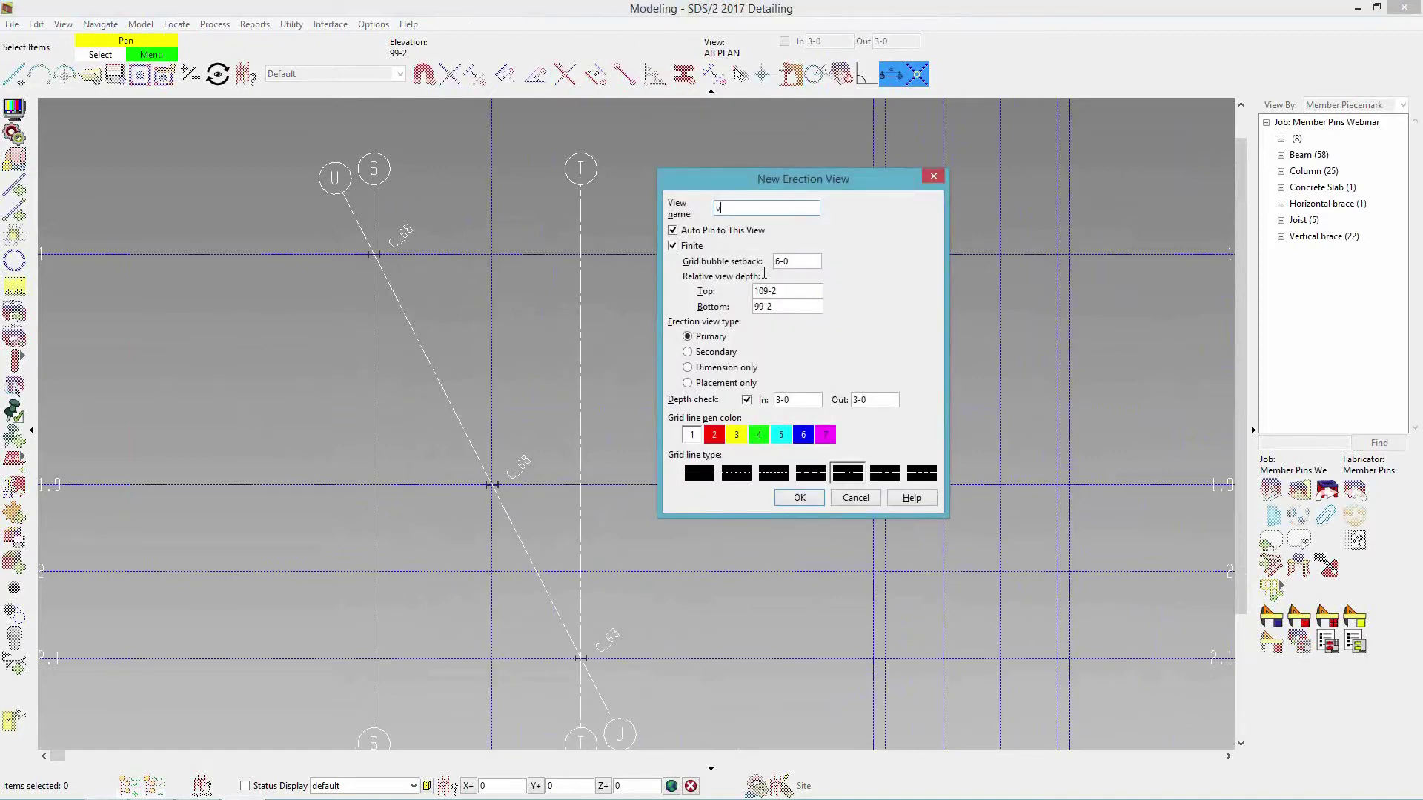
- Name the new erection view v and set its type to Placement only
type("v")
double_click(786, 294)
key("BackSpace")
left_click(688, 384)
left_click(799, 498)
- Open erection view v through the middle column
left_click(492, 485)
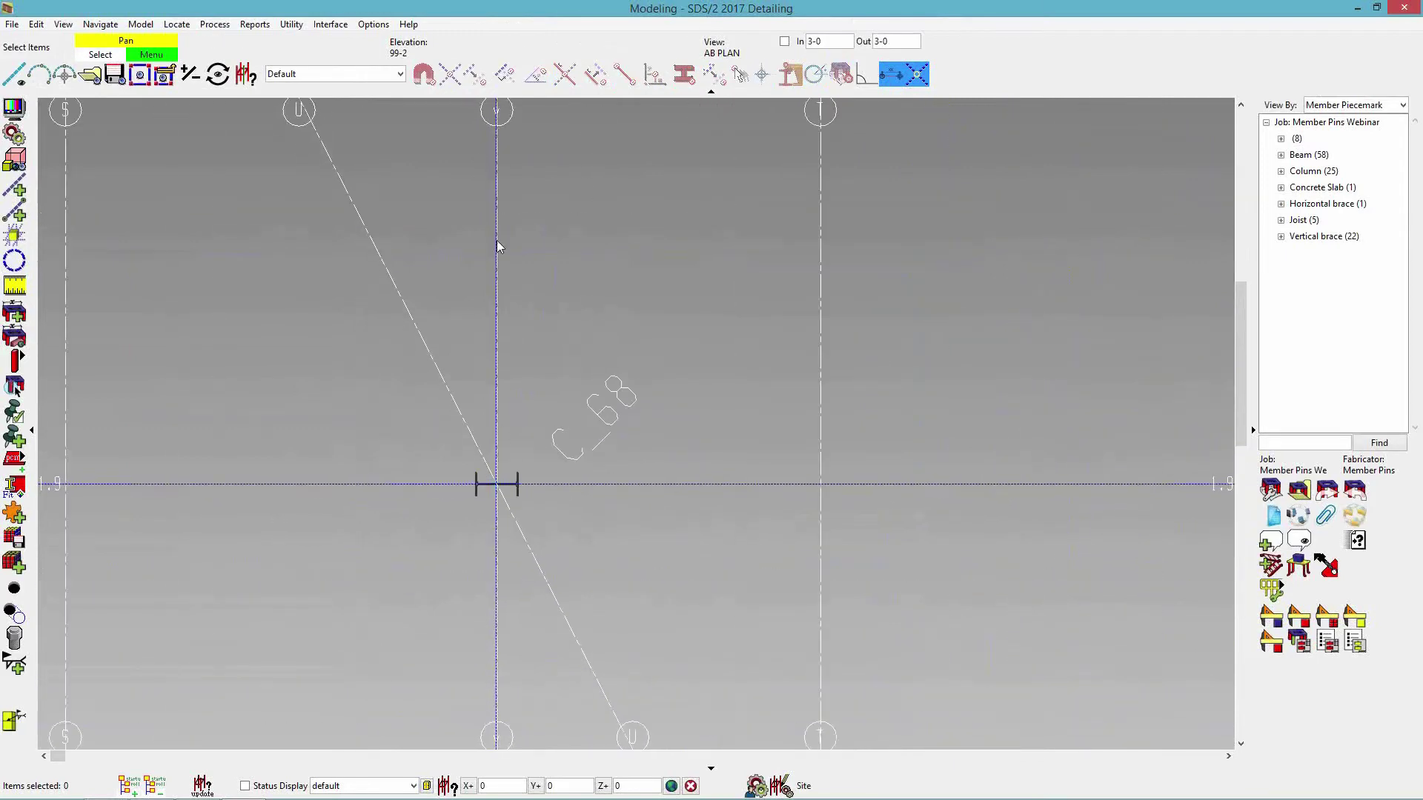
double_click(495, 113)
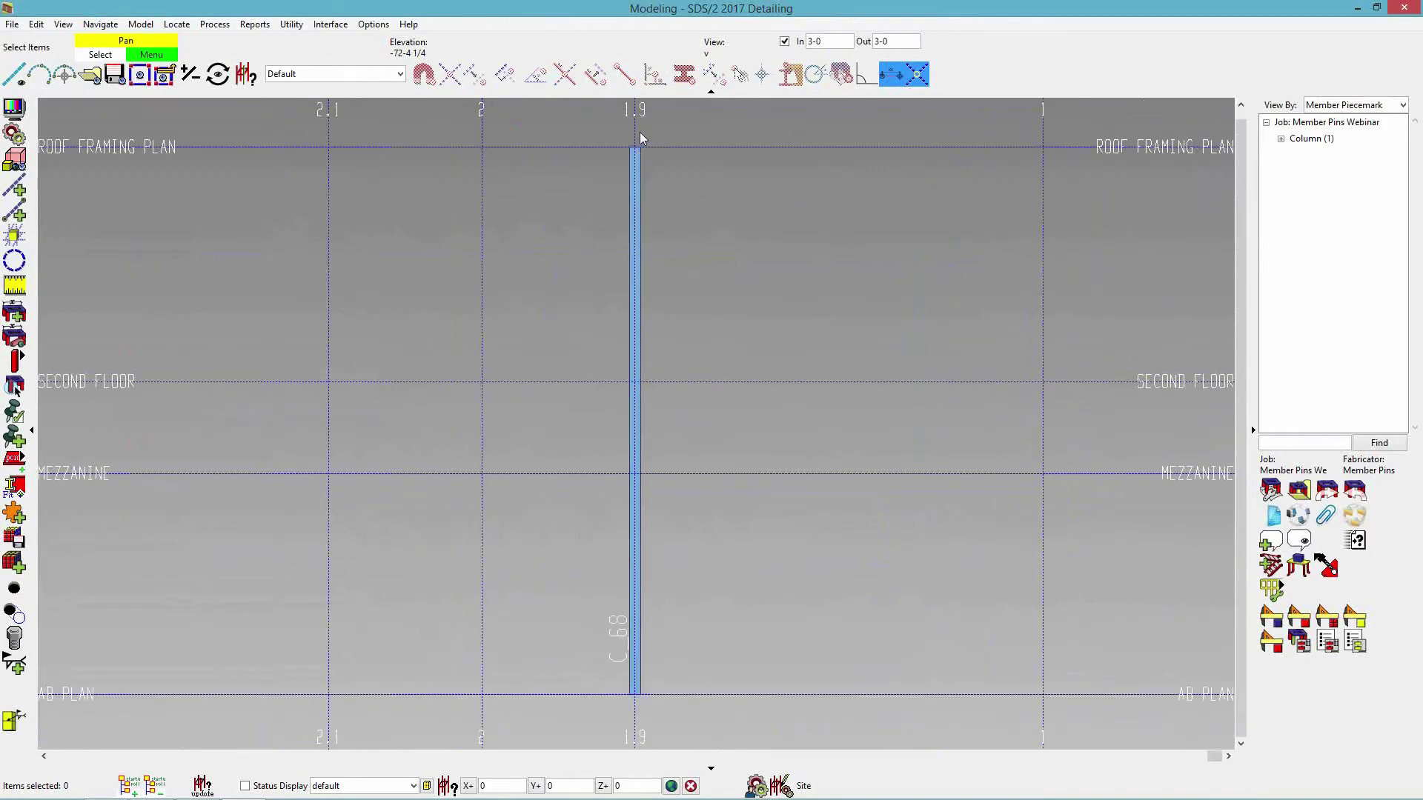
- Limit selection to Member Ends and reassign the view 1.9 pin at the middle column's upper end to view v
scroll(633, 141, "up", 10)
scroll(628, 238, "down", 3)
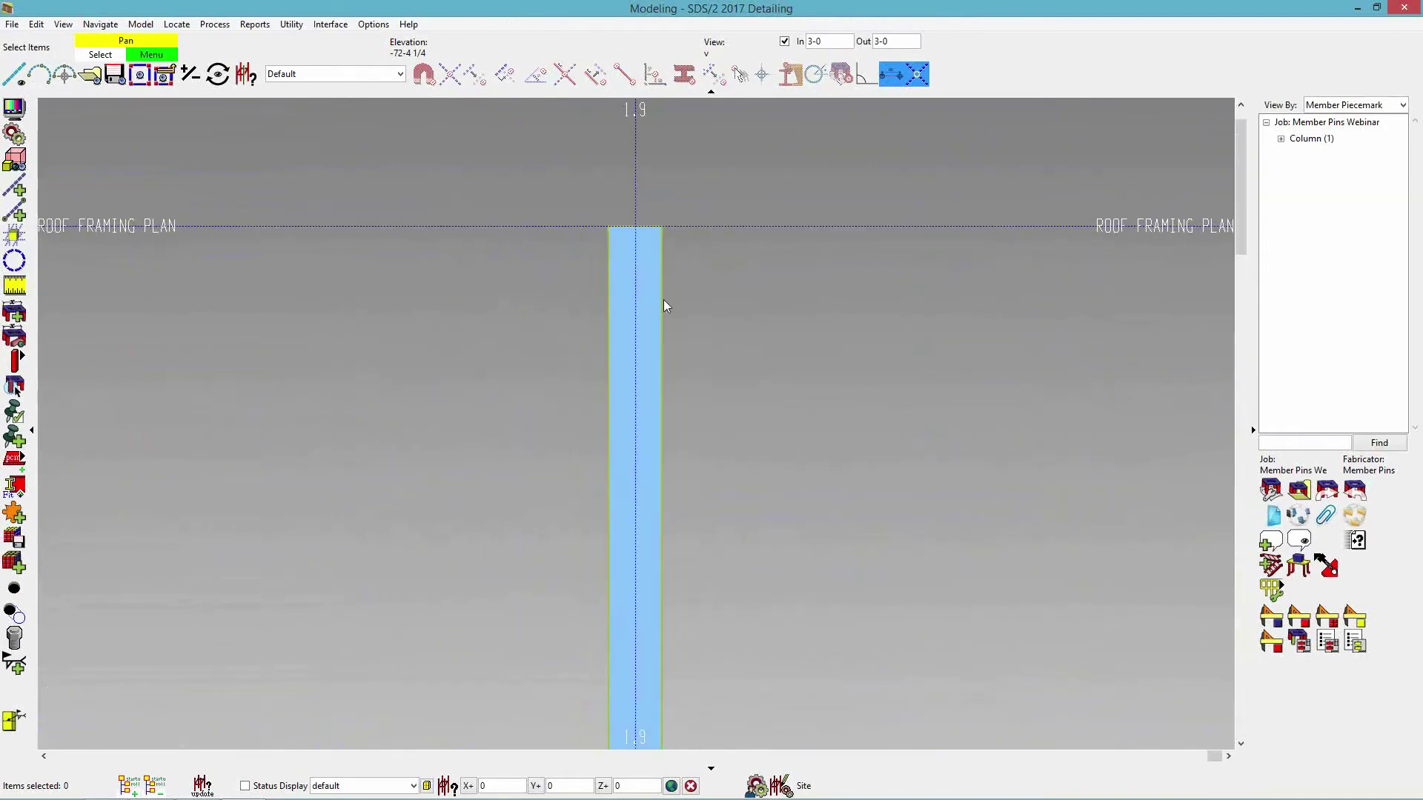
left_click(328, 76)
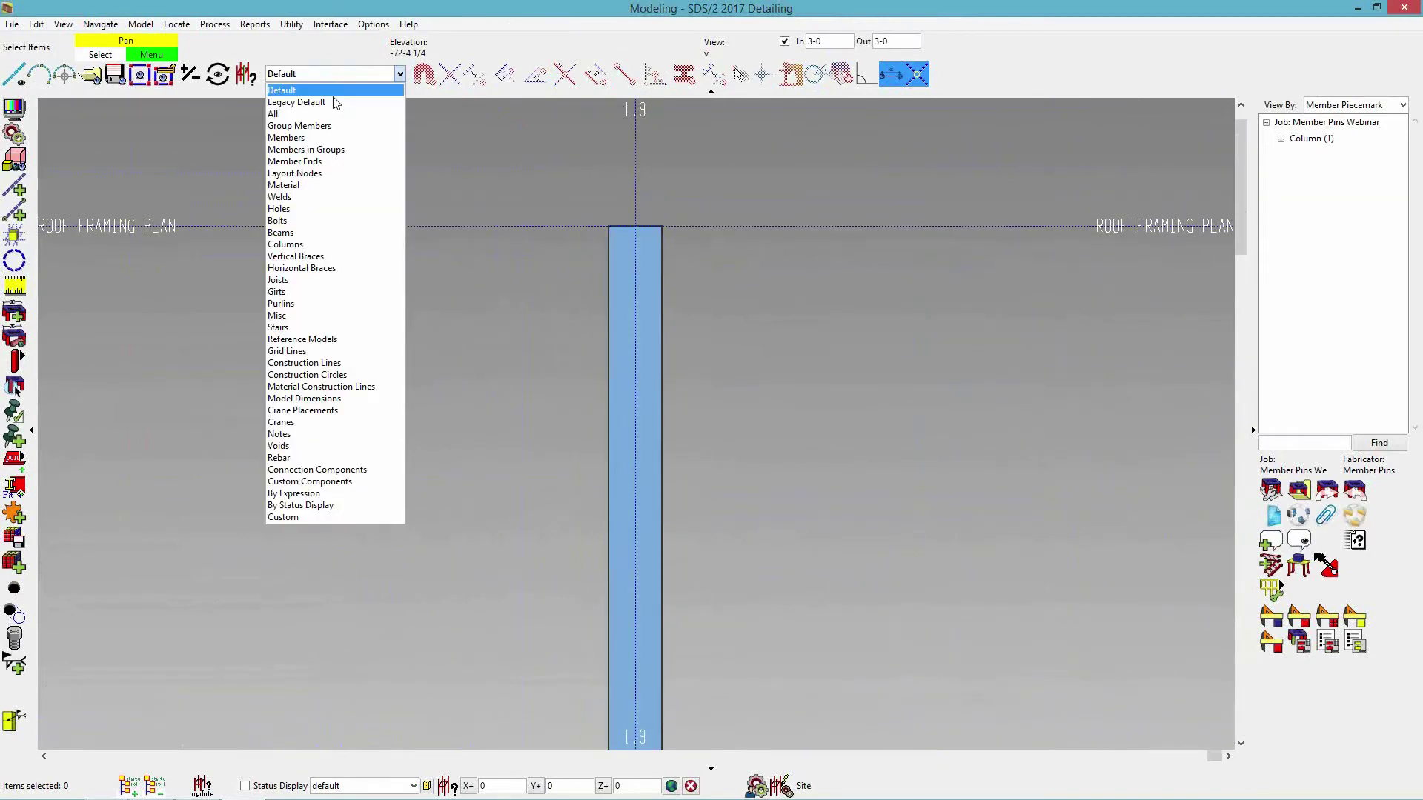
left_click(326, 162)
scroll(727, 265, "down", 3)
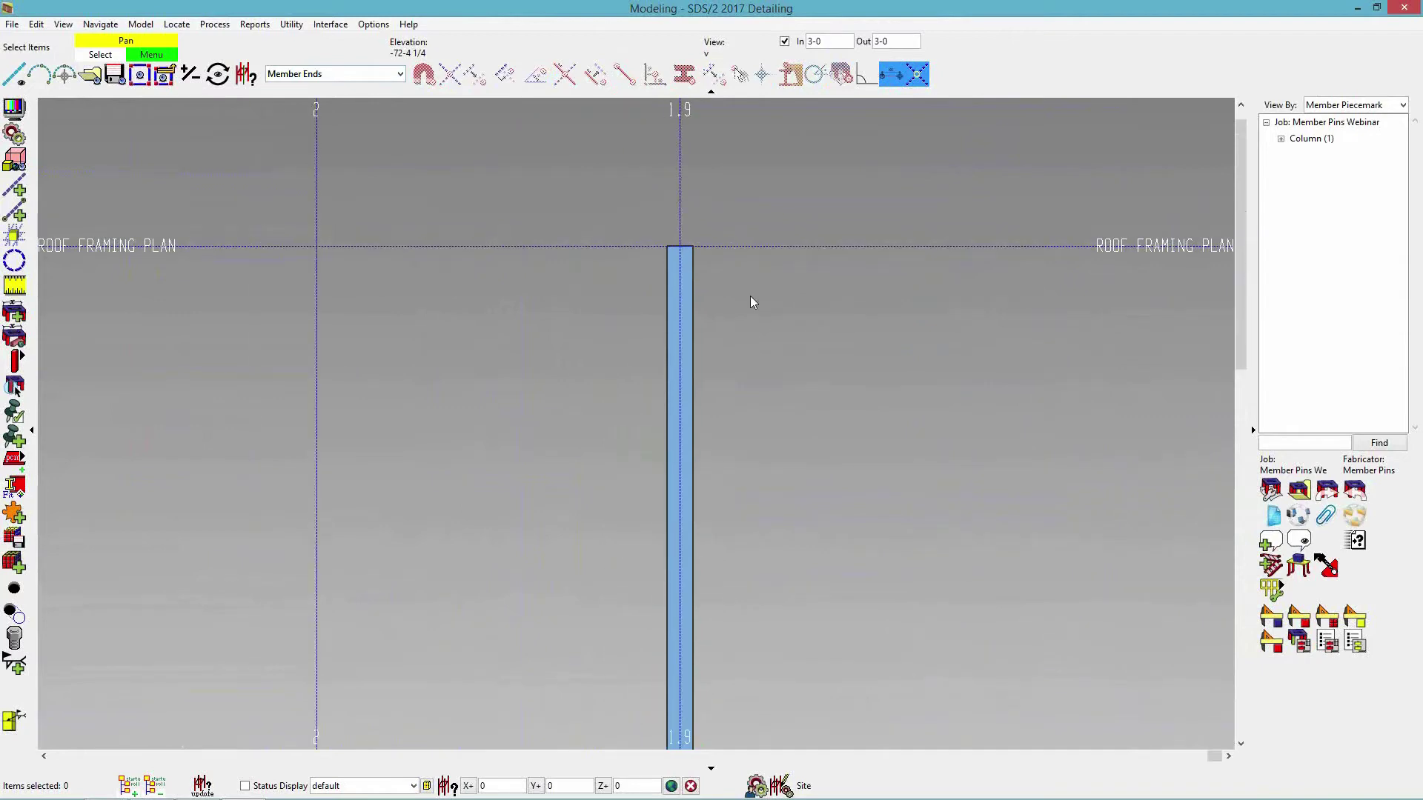
right_click(763, 324)
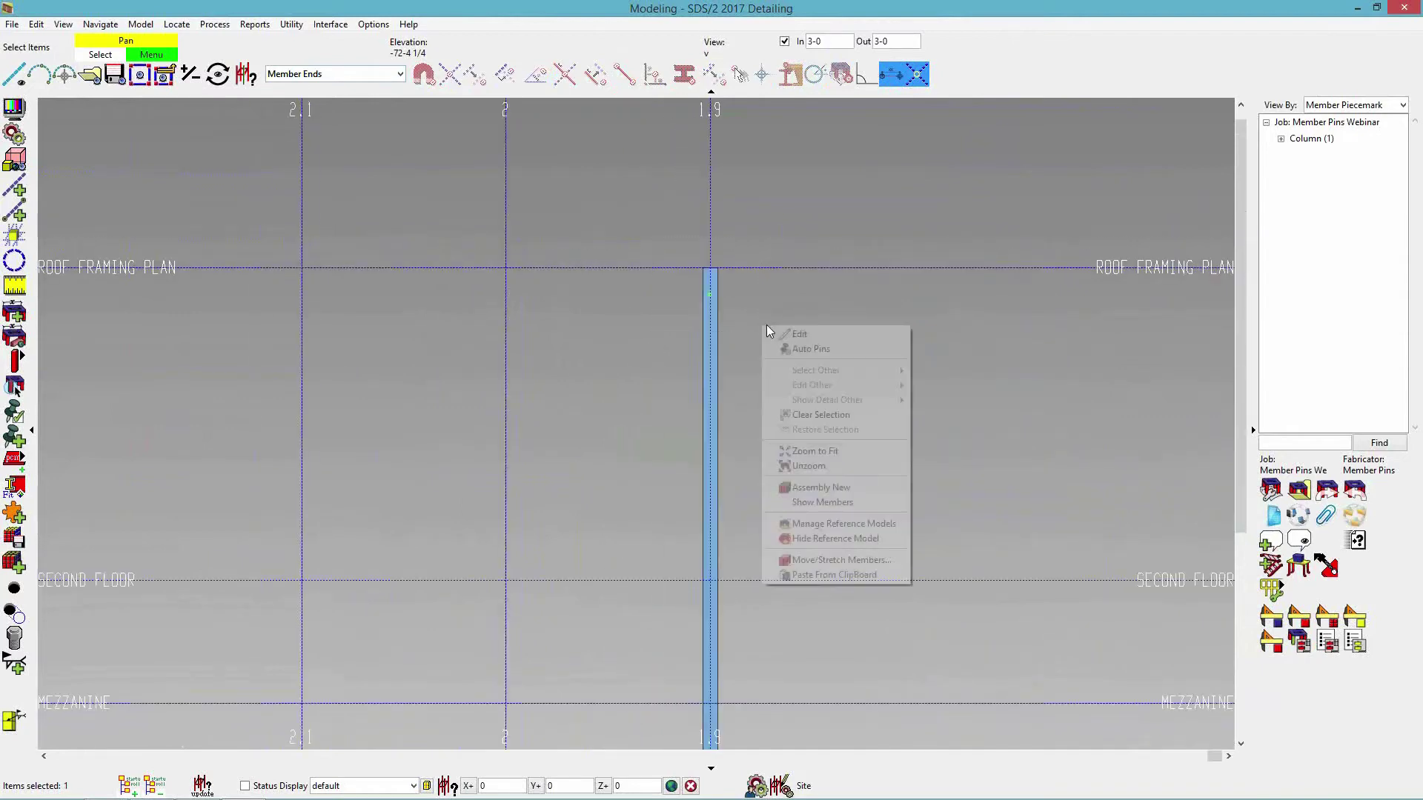
left_click(775, 332)
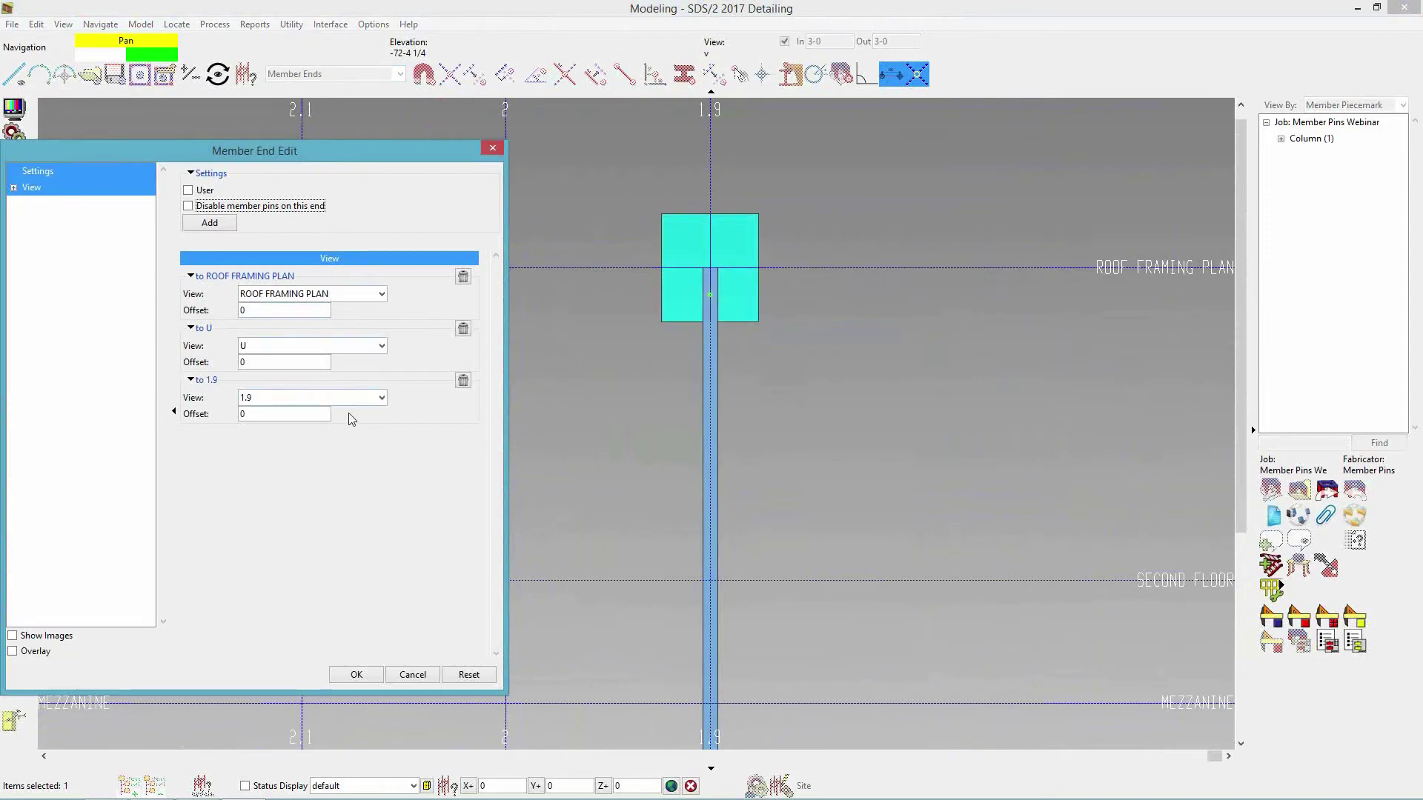
left_click(376, 401)
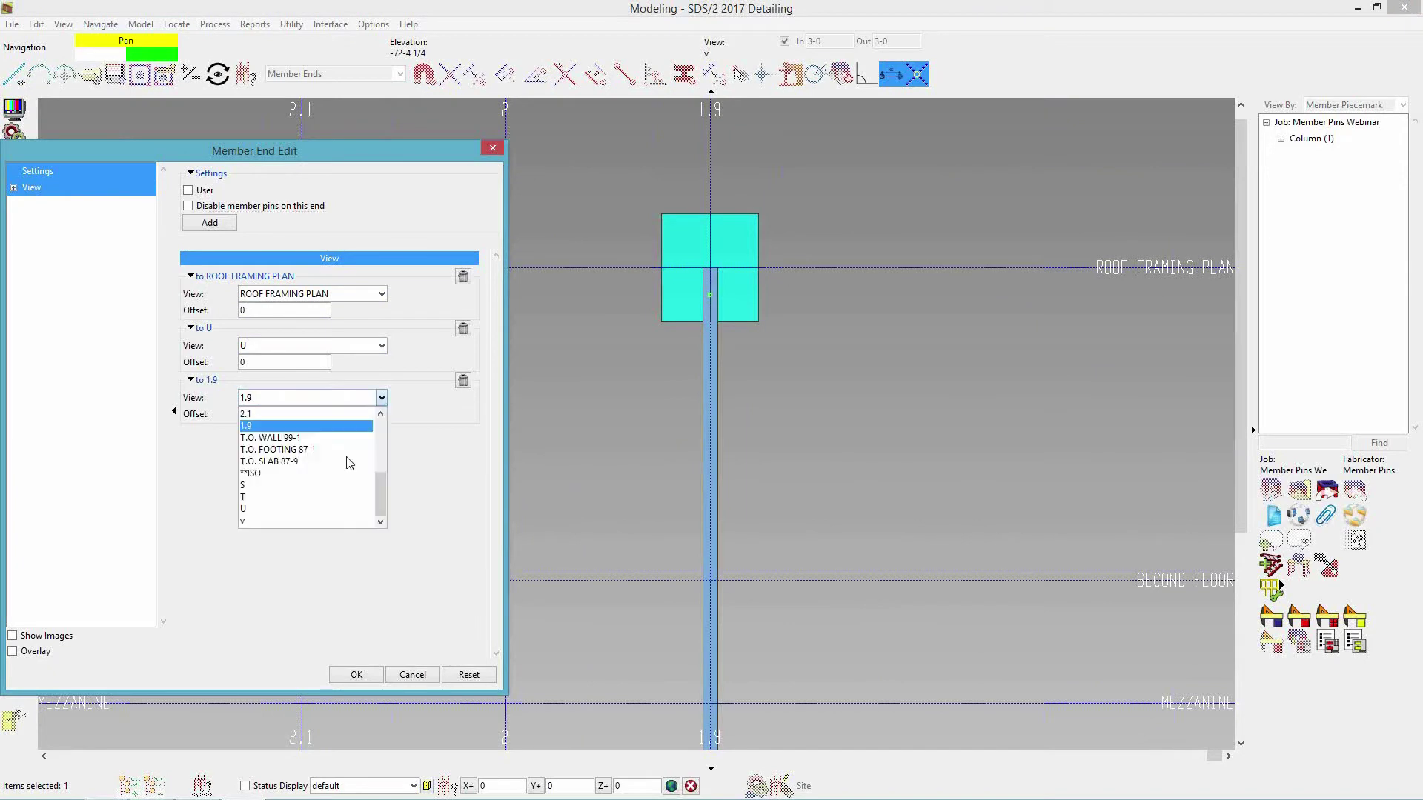
left_click(331, 521)
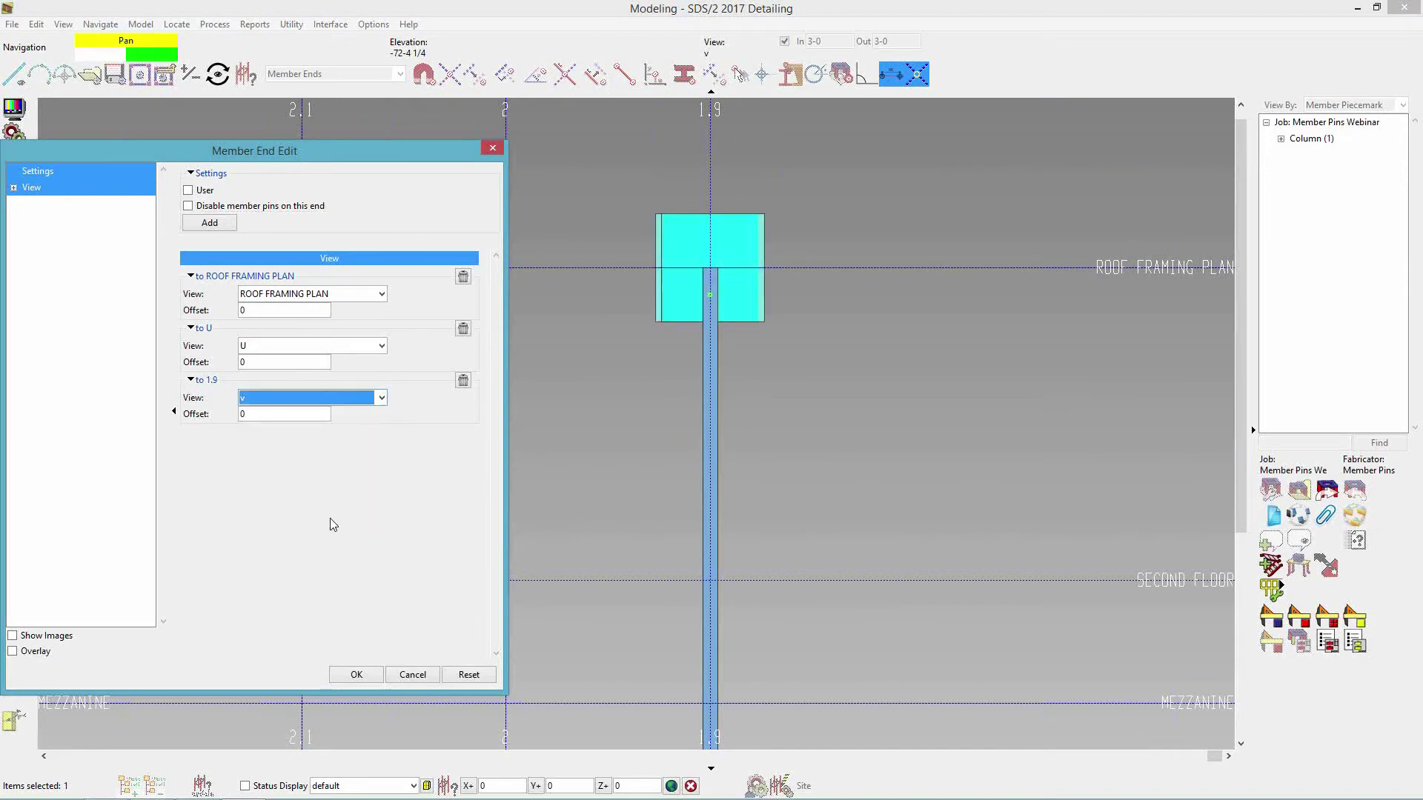
left_click(350, 675)
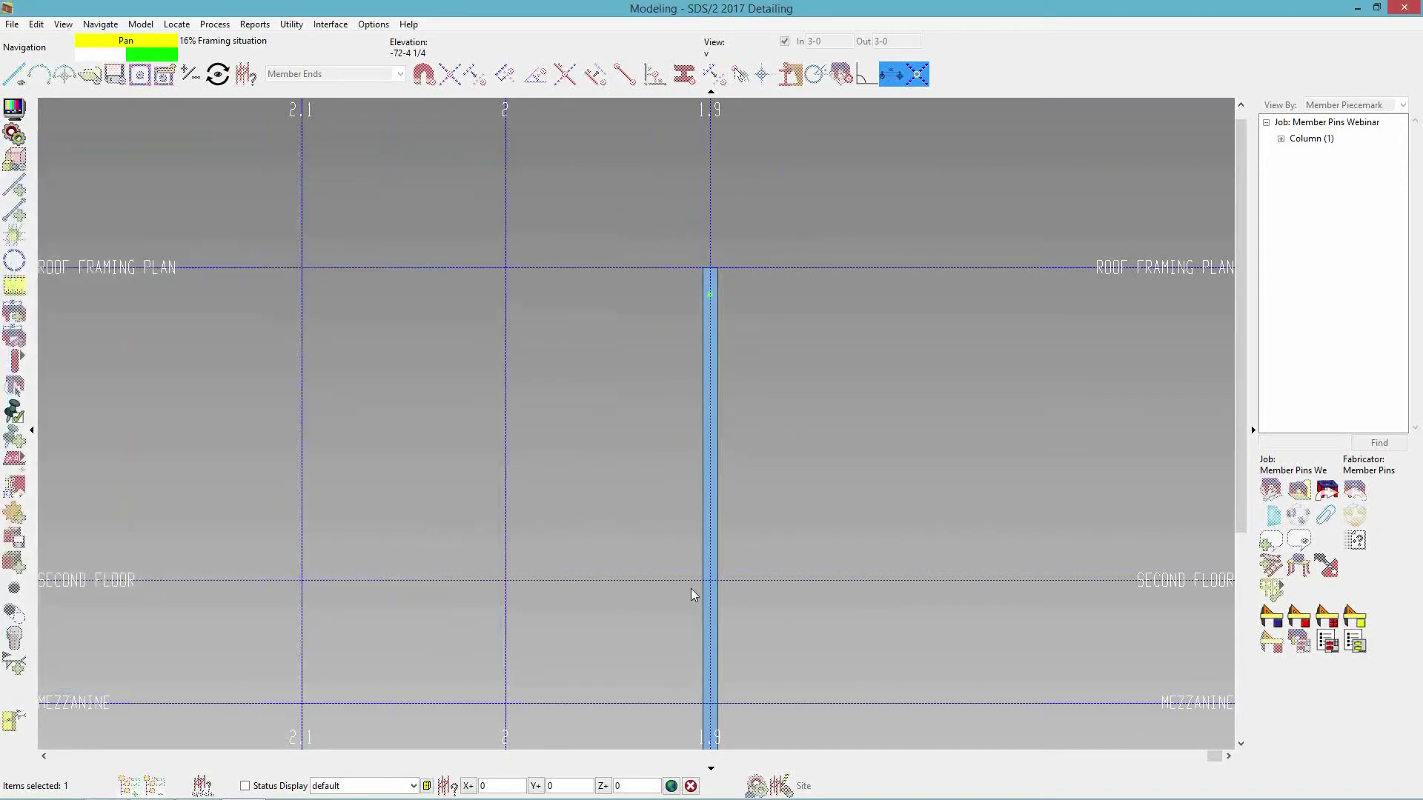
scroll(765, 662, "up", 3)
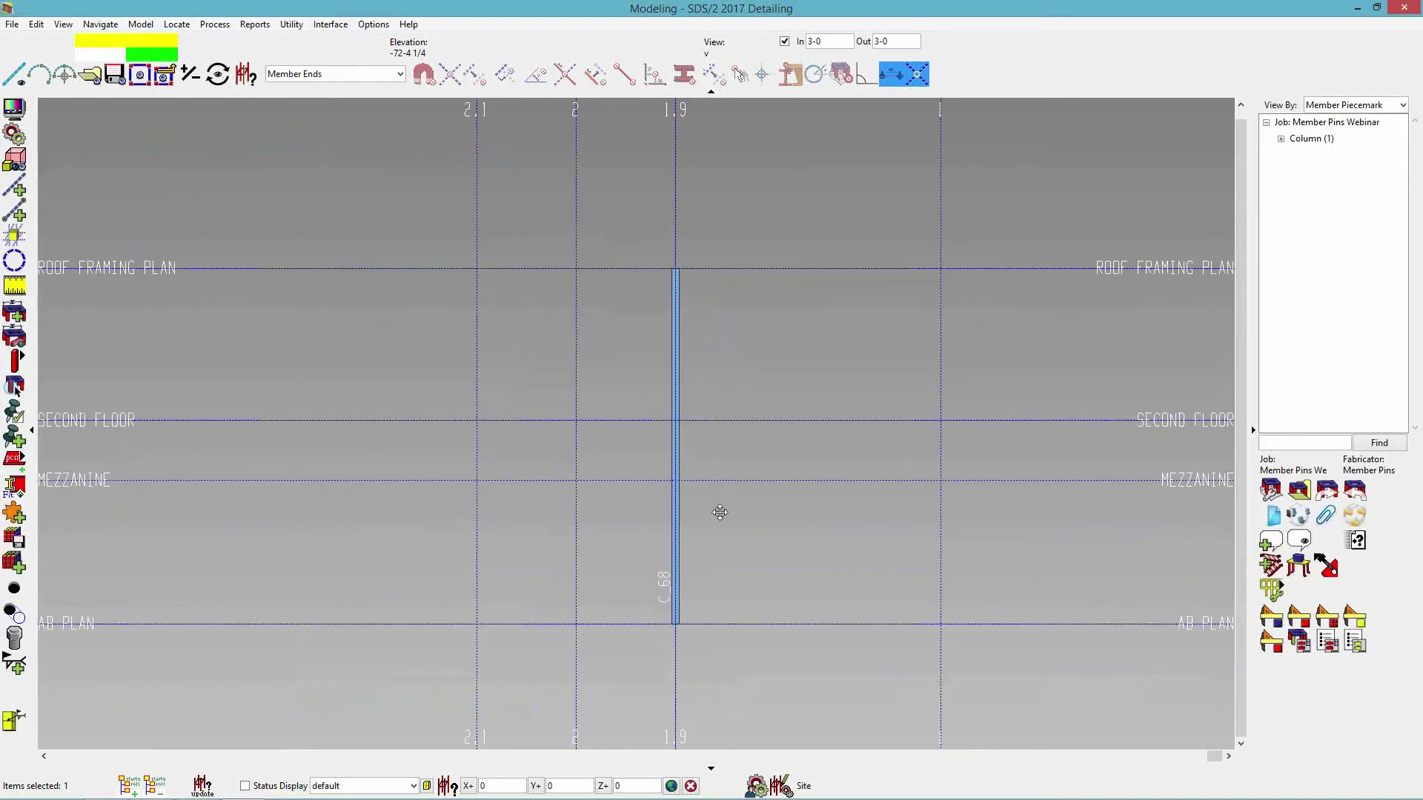
- Reassign the view 1.9 pin at the middle column's lower end to view v
right_click(758, 438)
left_click(789, 458)
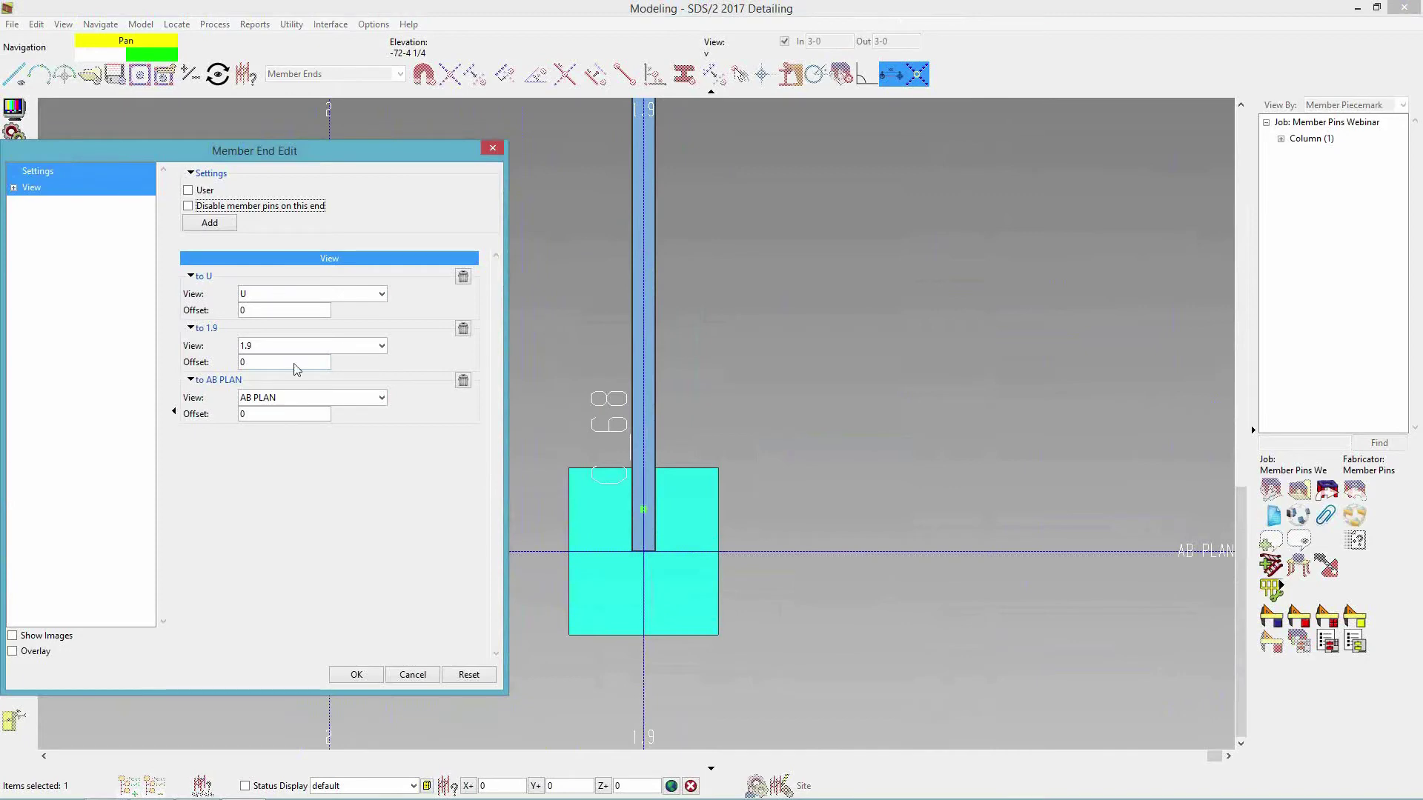
left_click(381, 346)
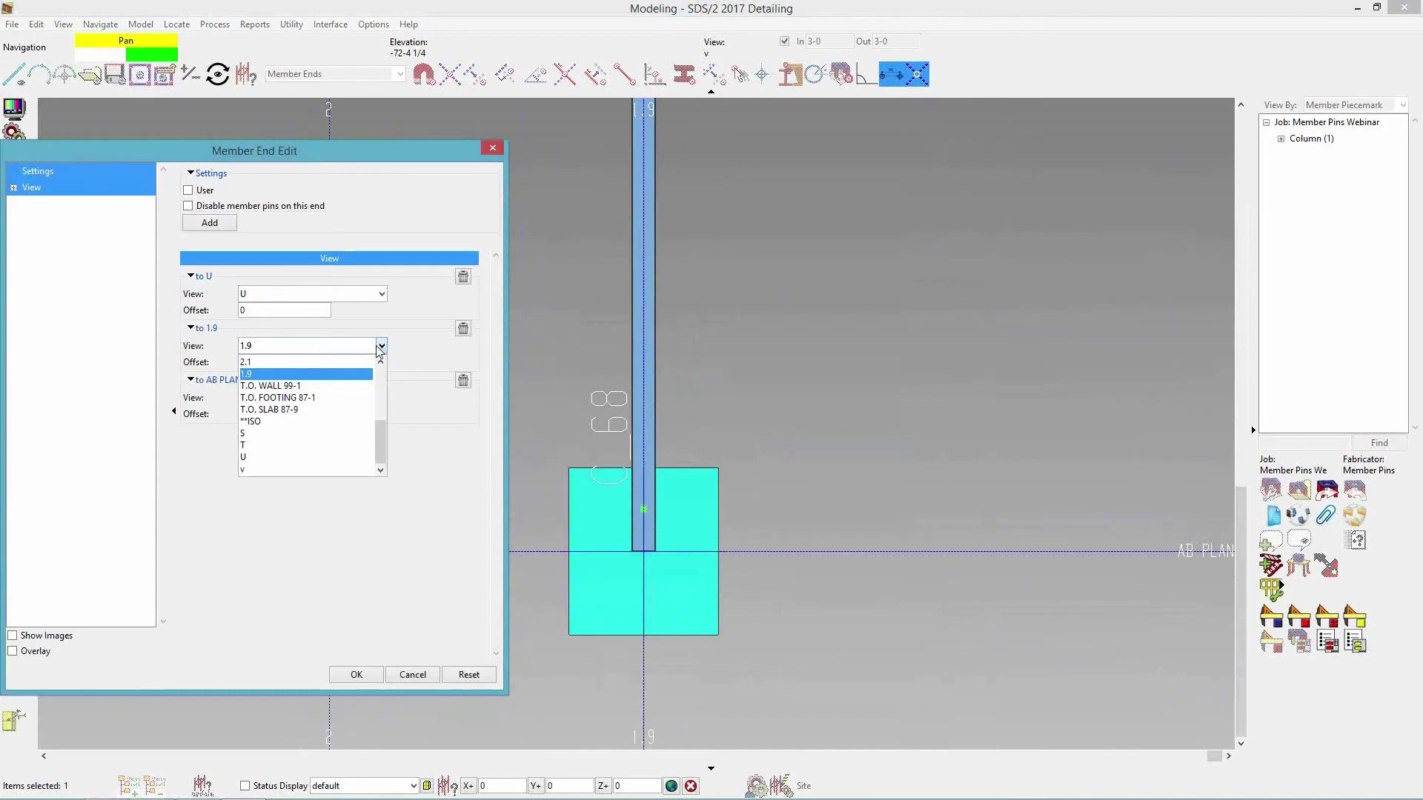
left_click(310, 470)
left_click(357, 675)
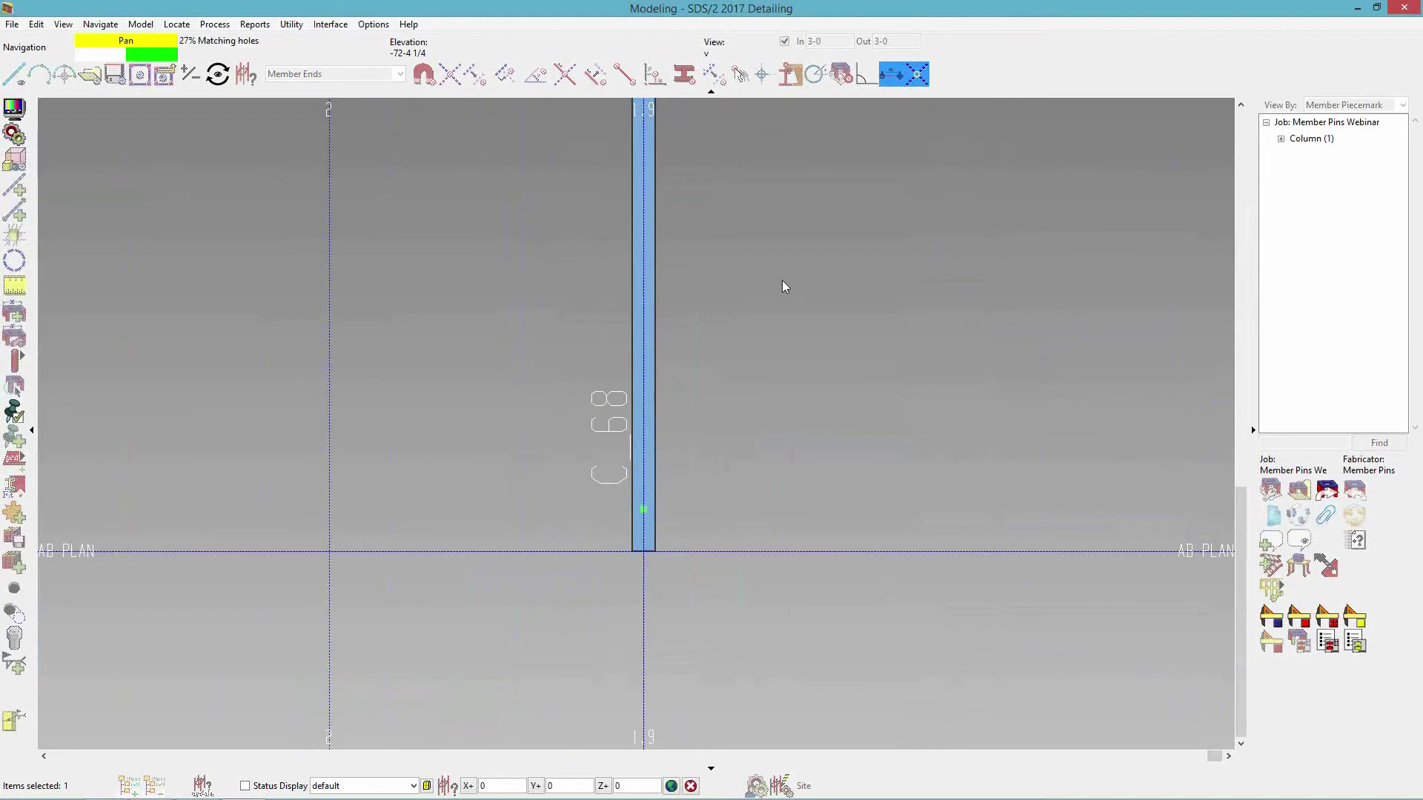
- Restore the selection filter to Default and open the AB PLAN view
left_click(90, 74)
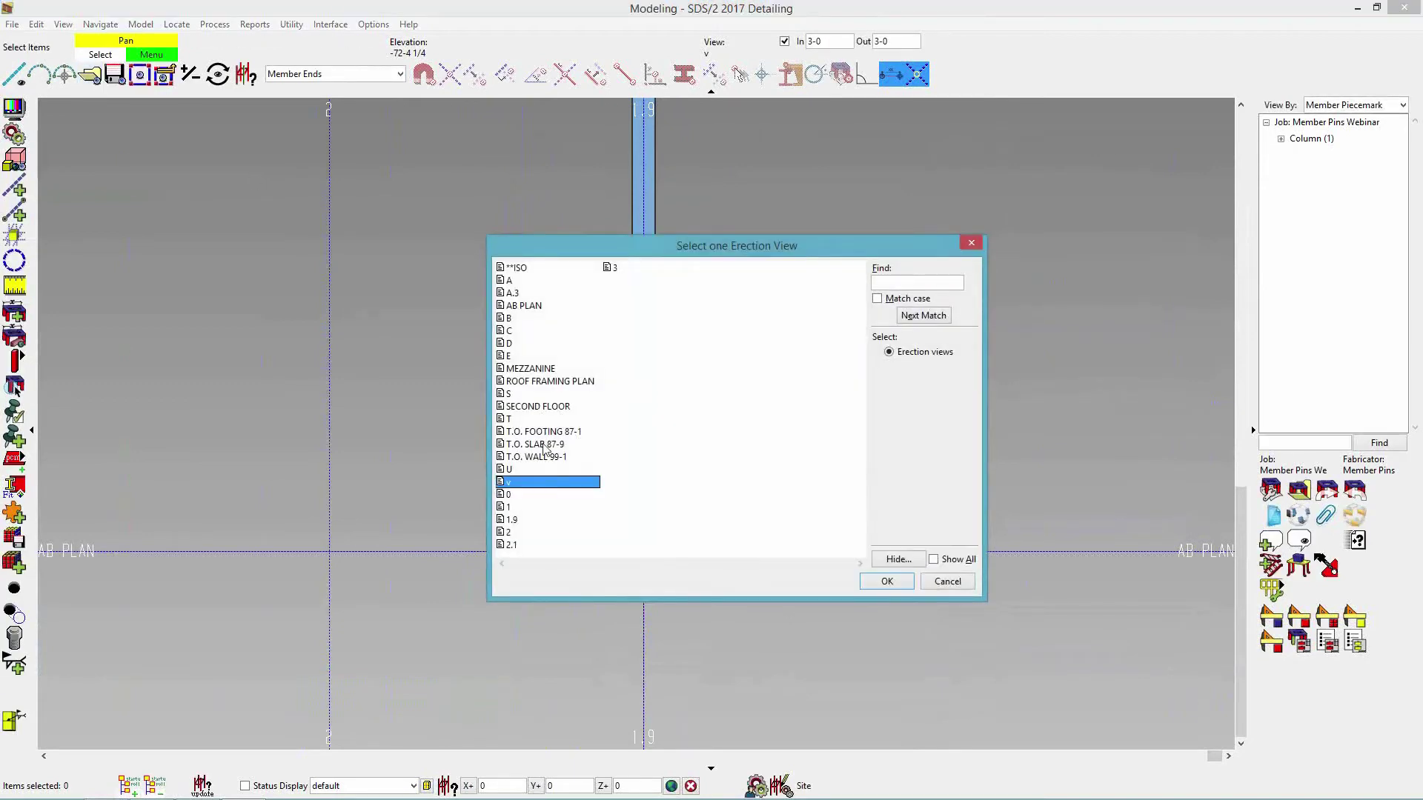
key("Return")
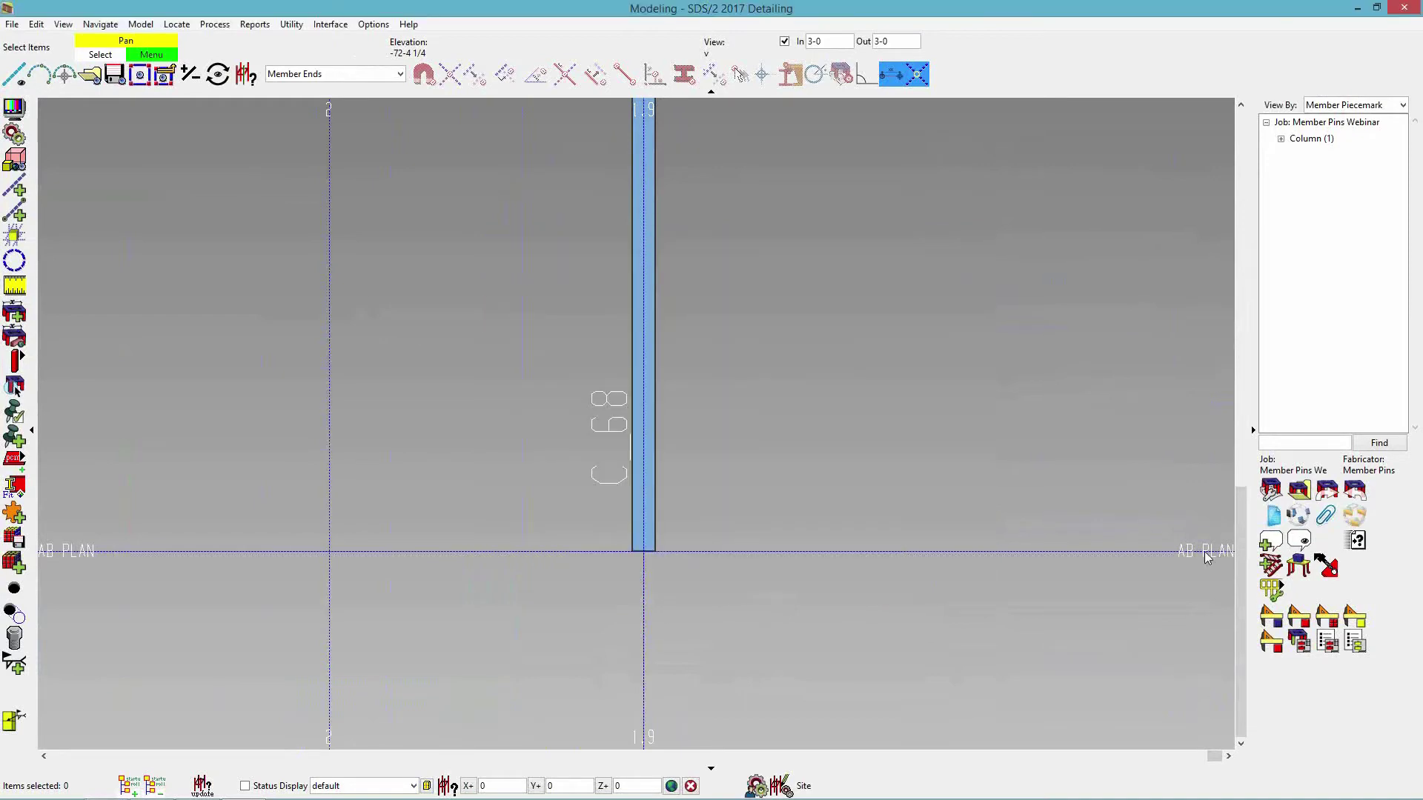
left_click(333, 74)
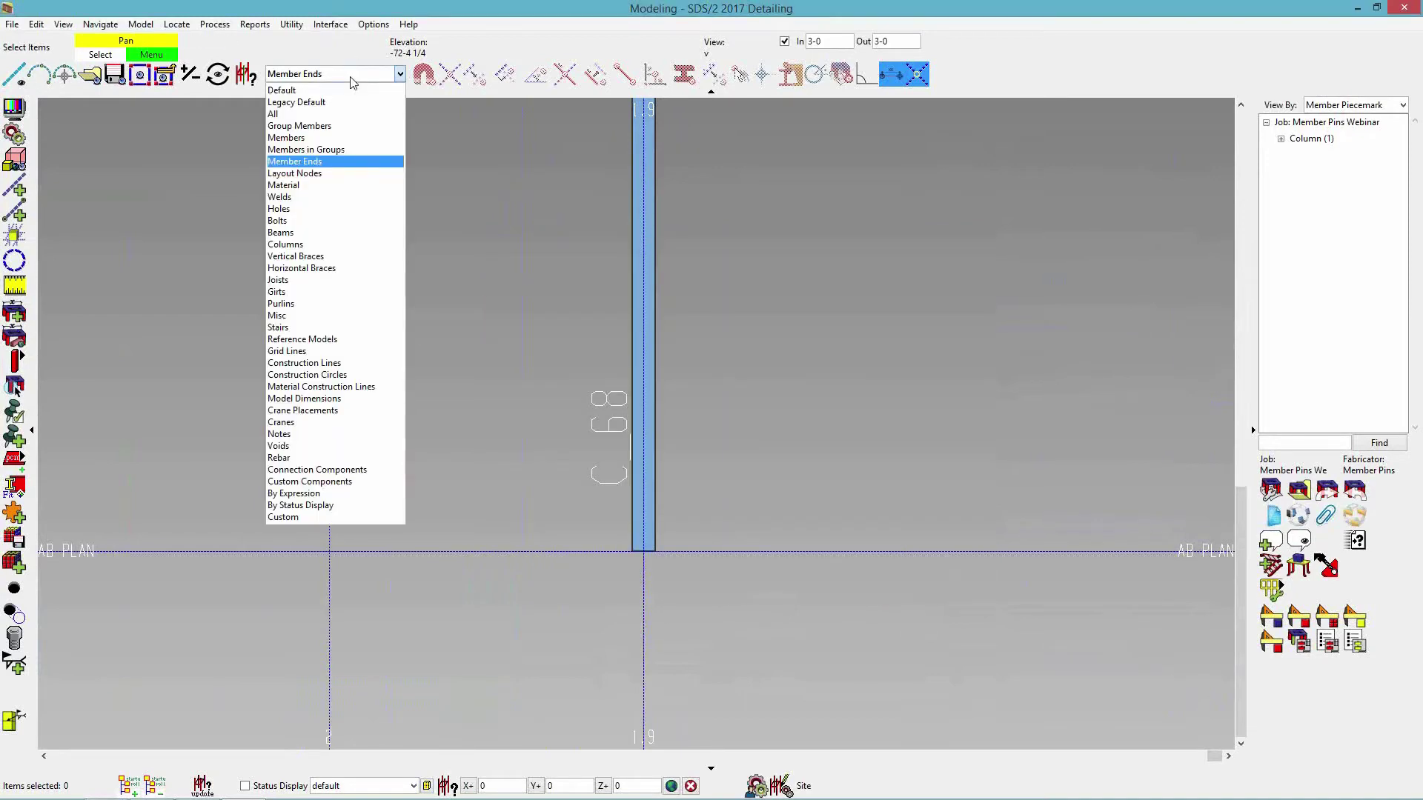
left_click(296, 102)
left_click(327, 74)
left_click(327, 92)
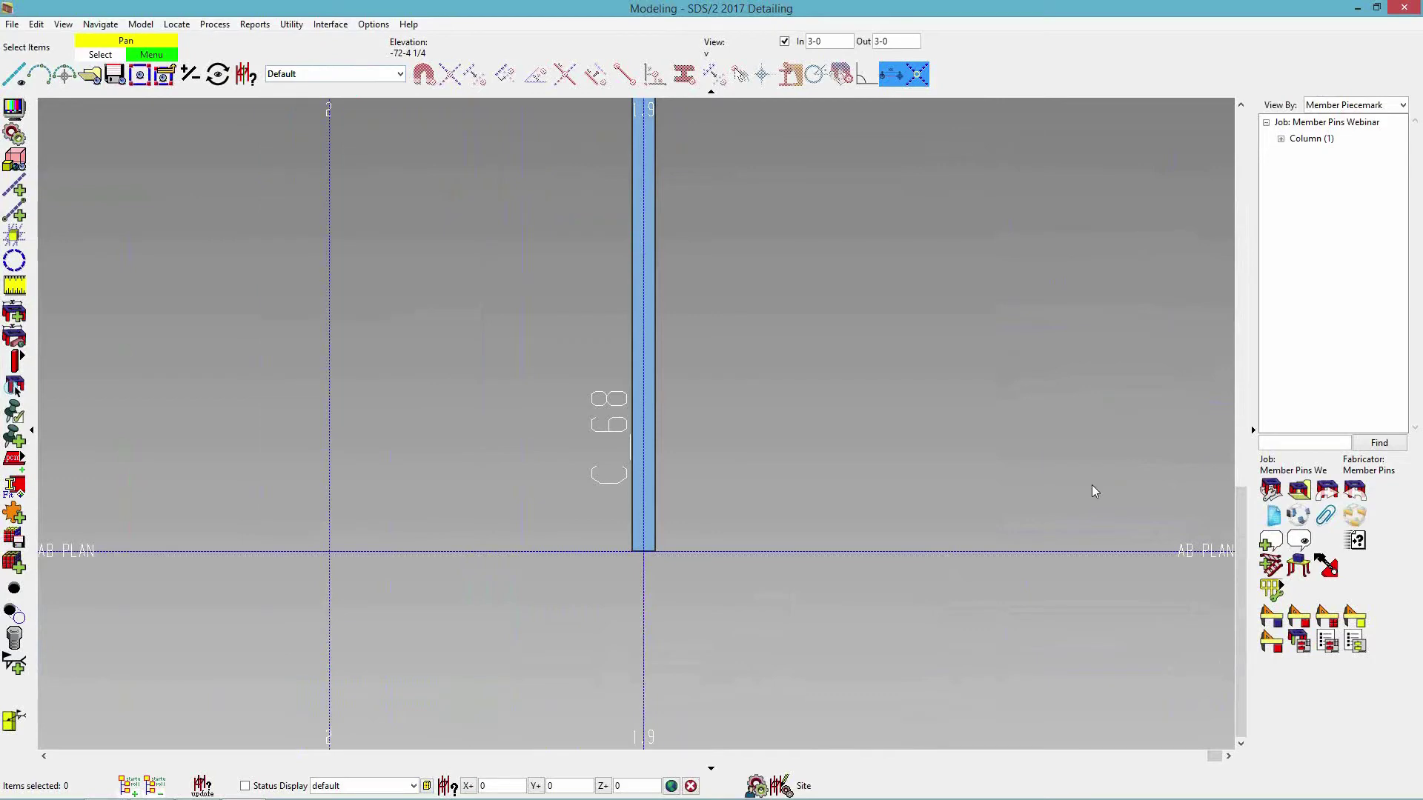
left_click(1195, 554)
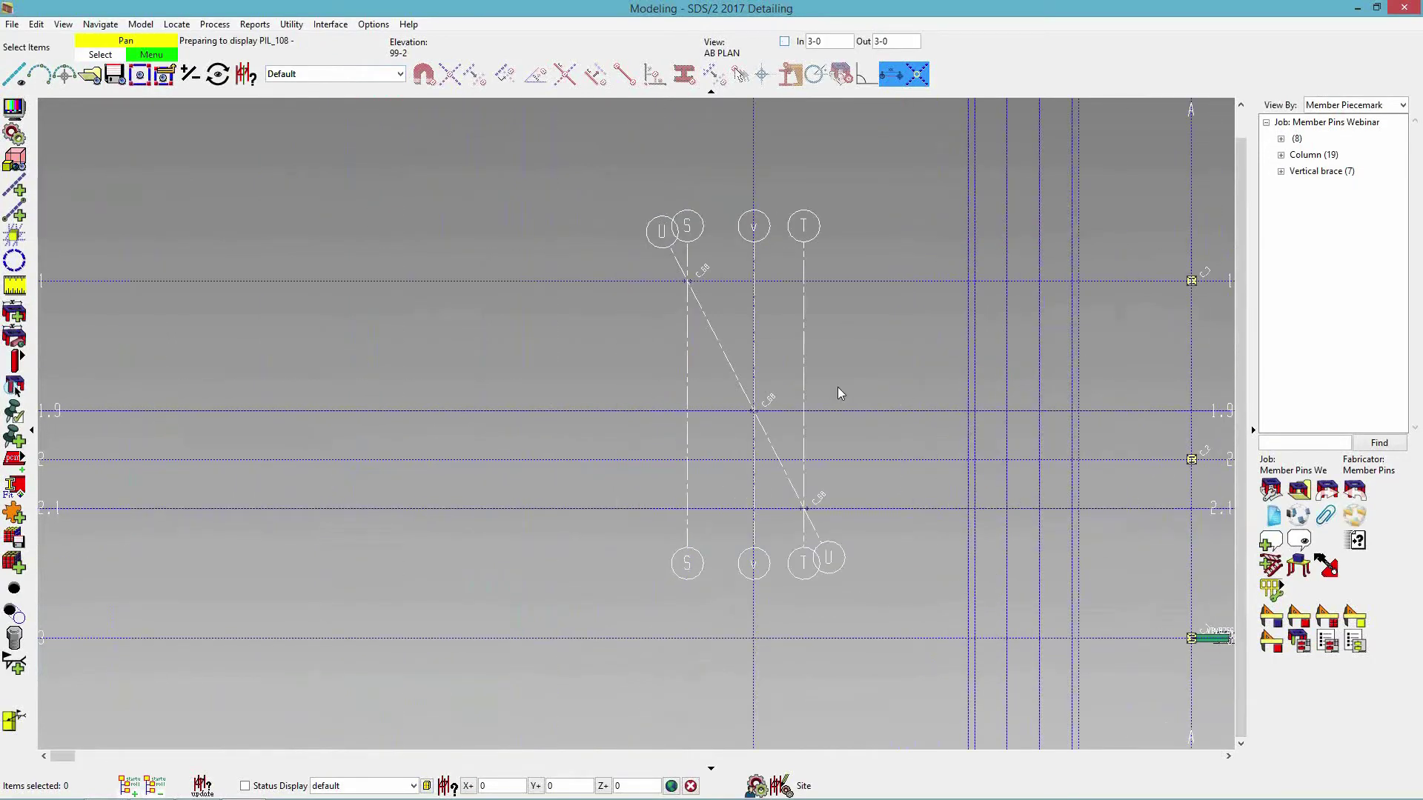
- Move skewed view U toward grid 1, using its intersection with grid 1.9 as the reference point, and confirm the move
left_click(13, 25)
mouse_move(44, 49)
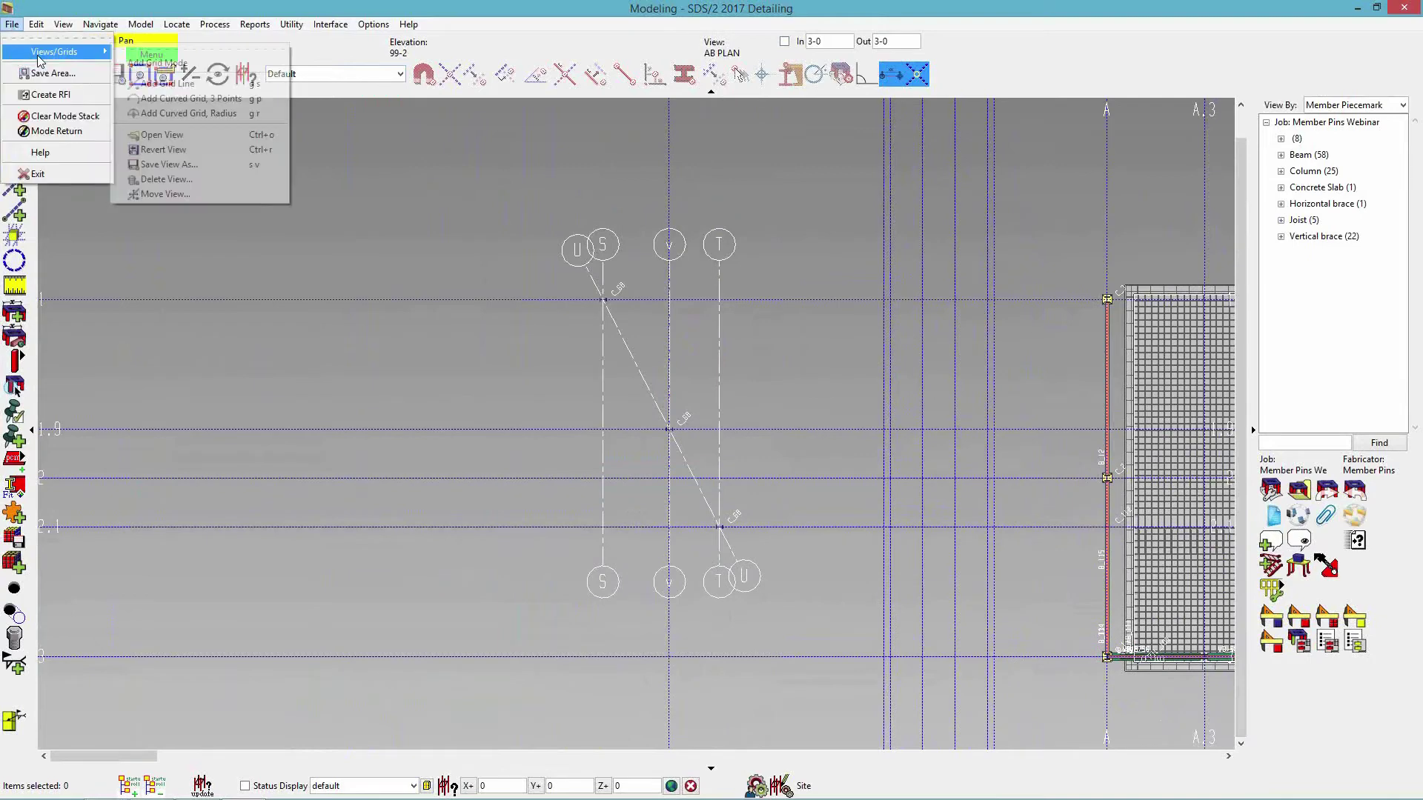
left_click(206, 197)
left_click(639, 369)
right_click(652, 361)
left_click(675, 369)
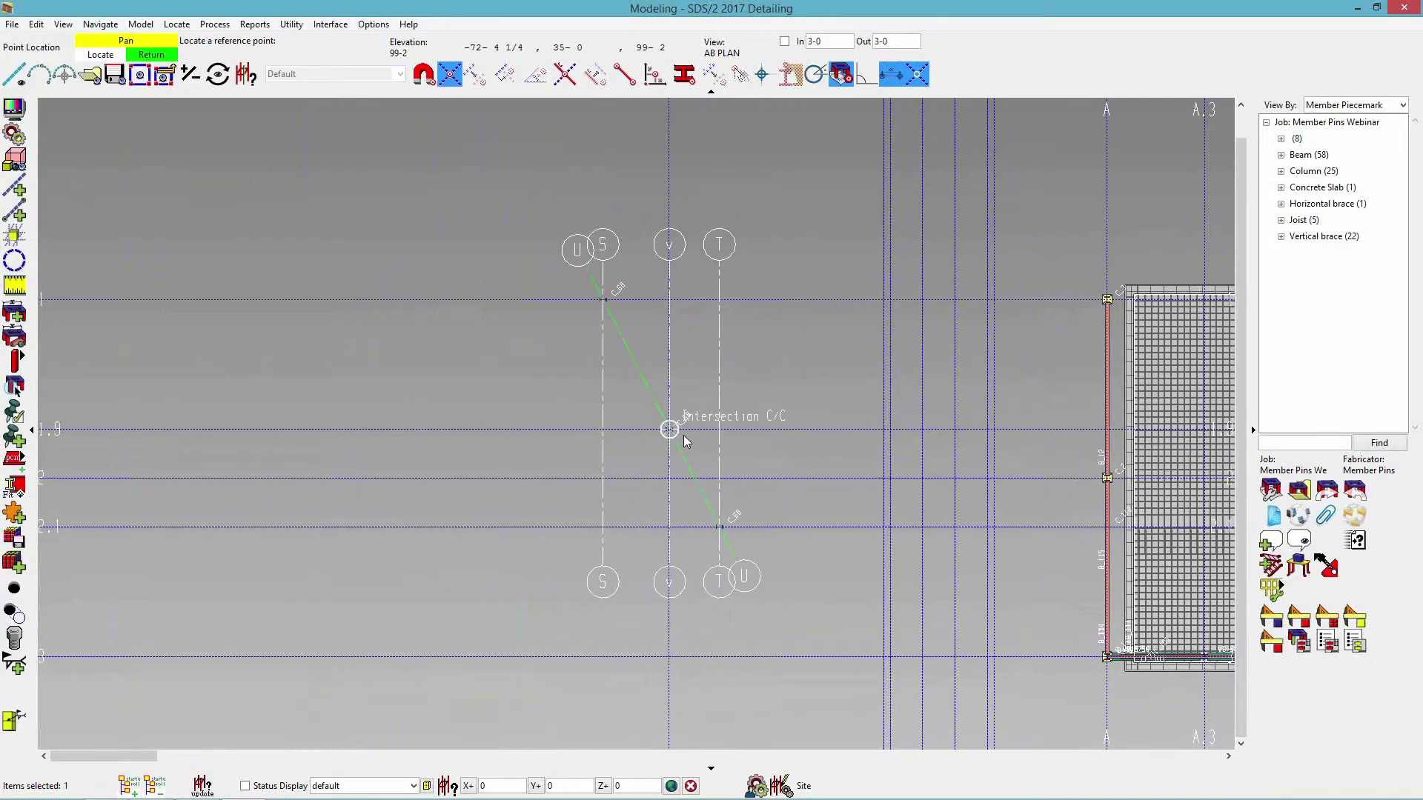
left_click(668, 429)
left_click(676, 338)
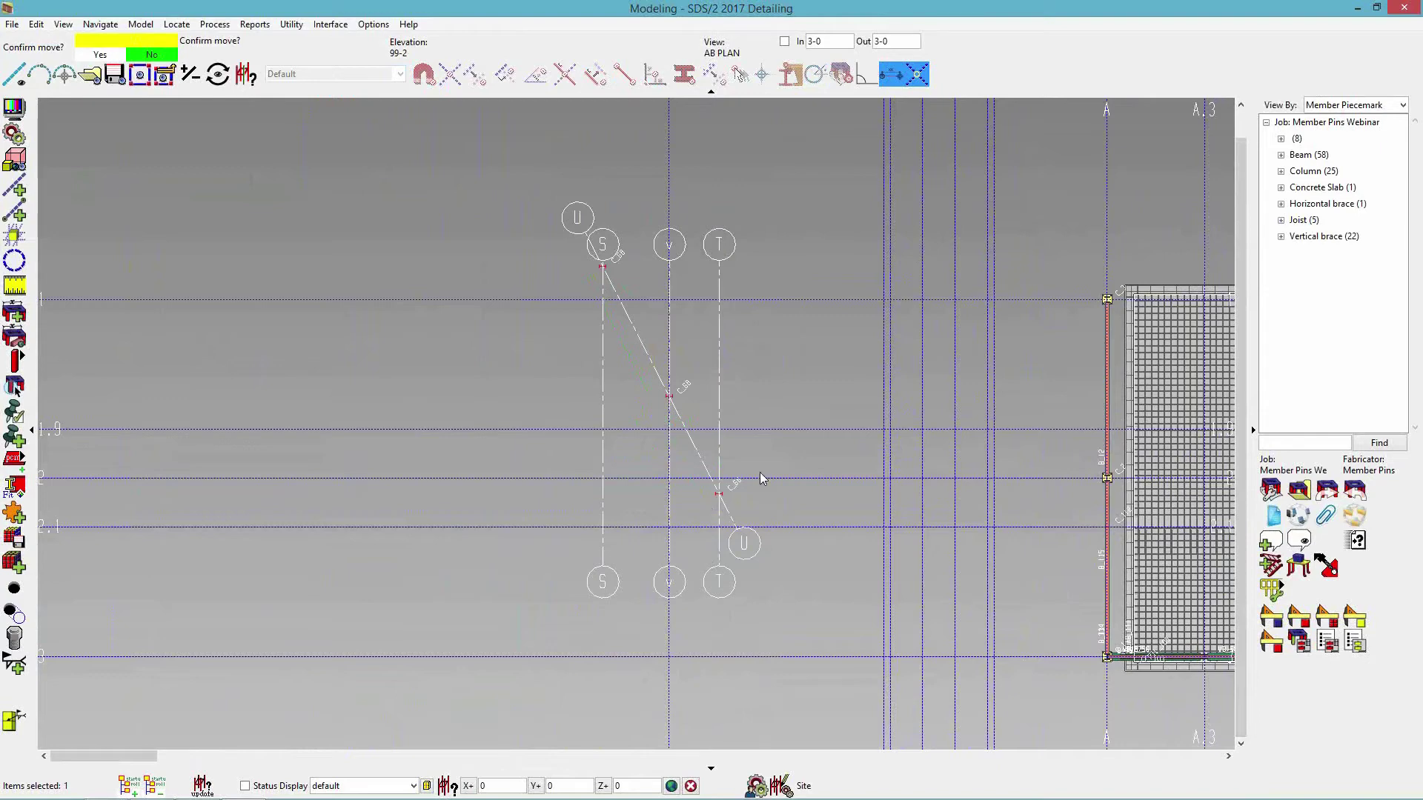
left_click(807, 433)
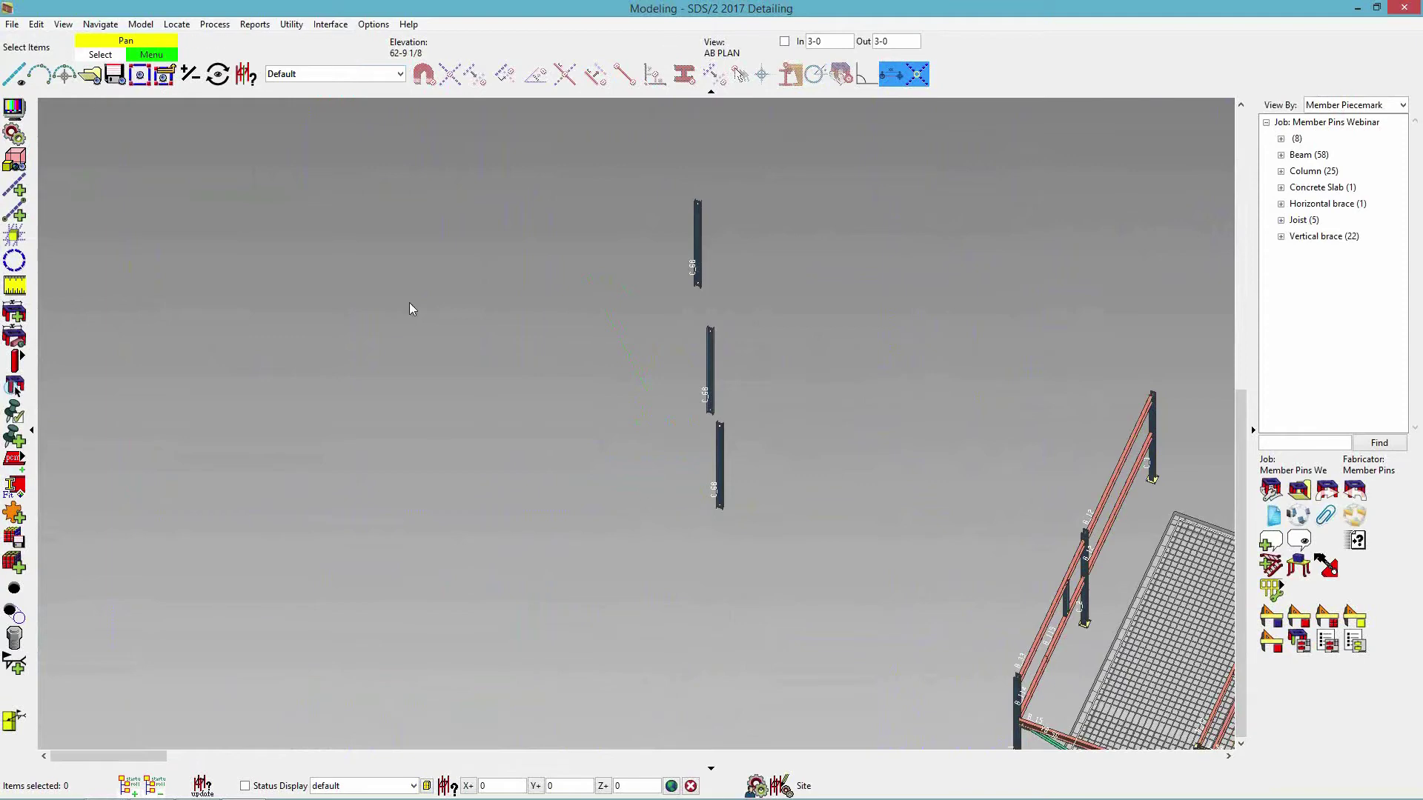
- Open erection view 3
left_click(90, 75)
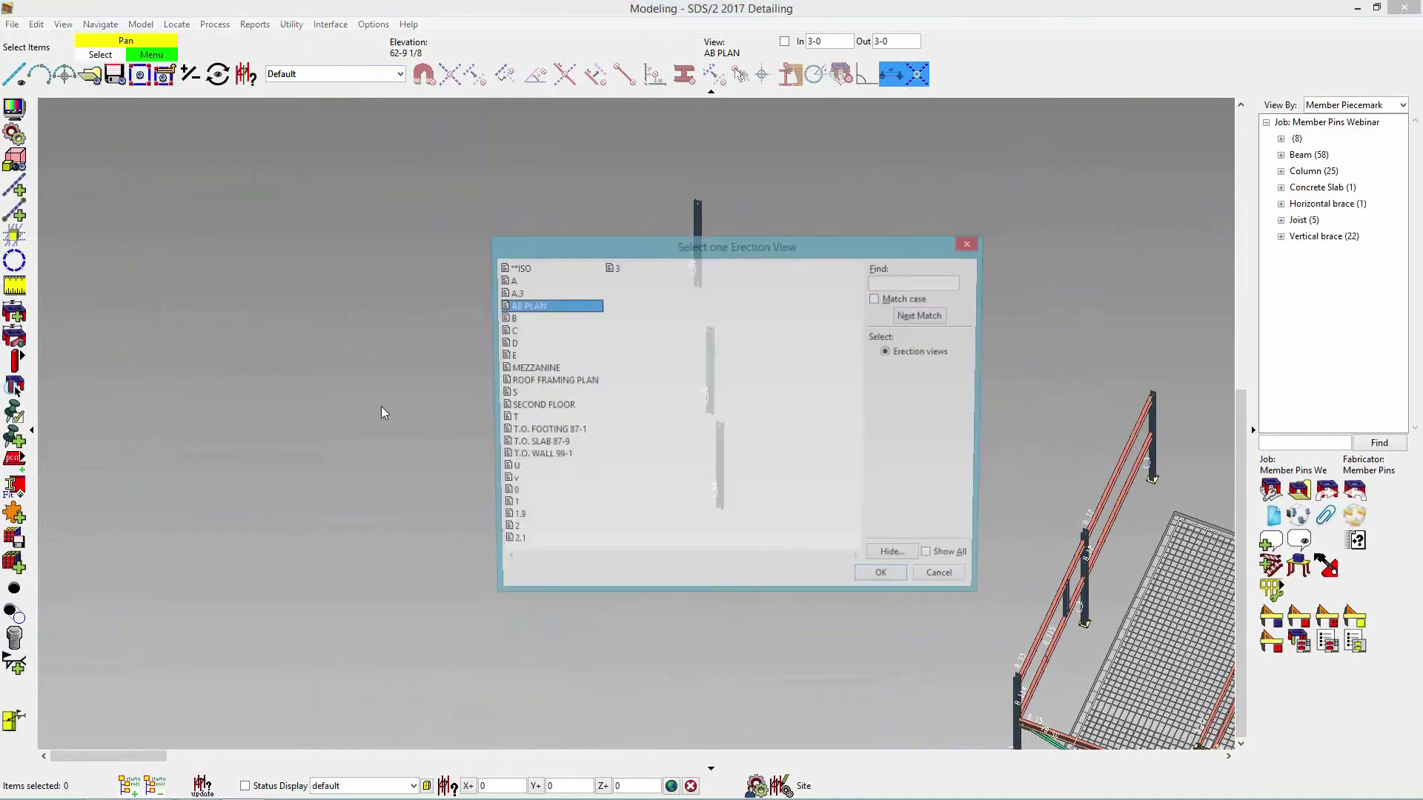
double_click(612, 268)
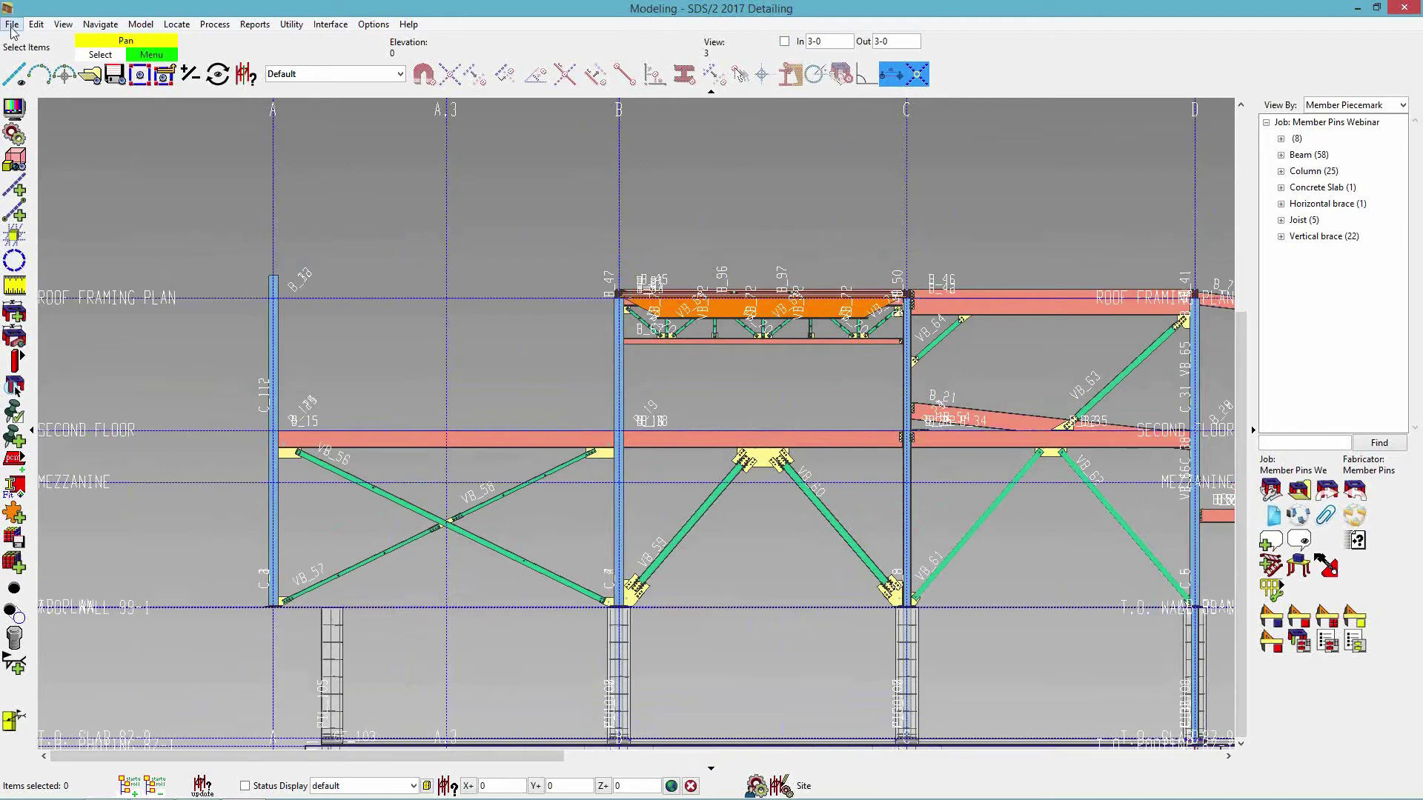
left_click(15, 74)
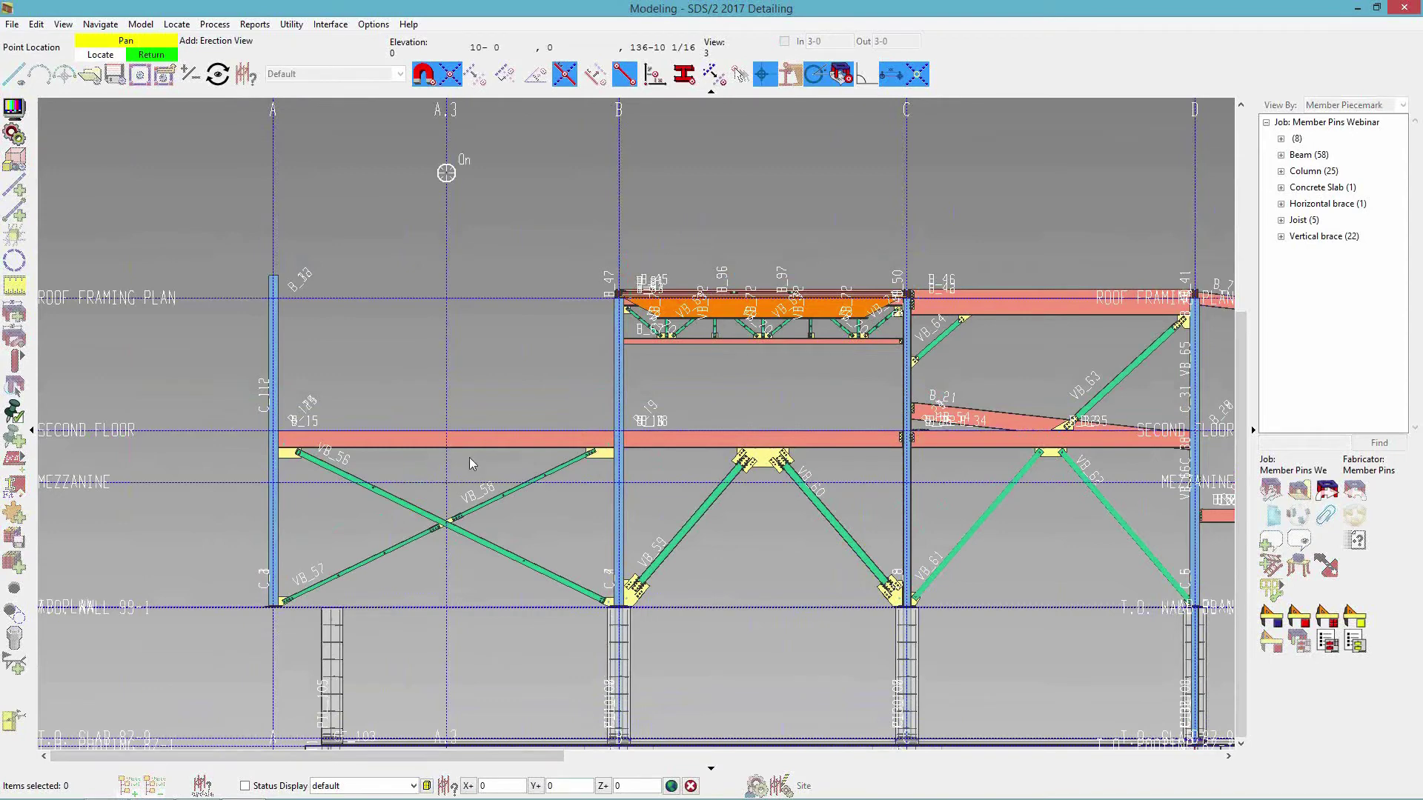
left_click(449, 75)
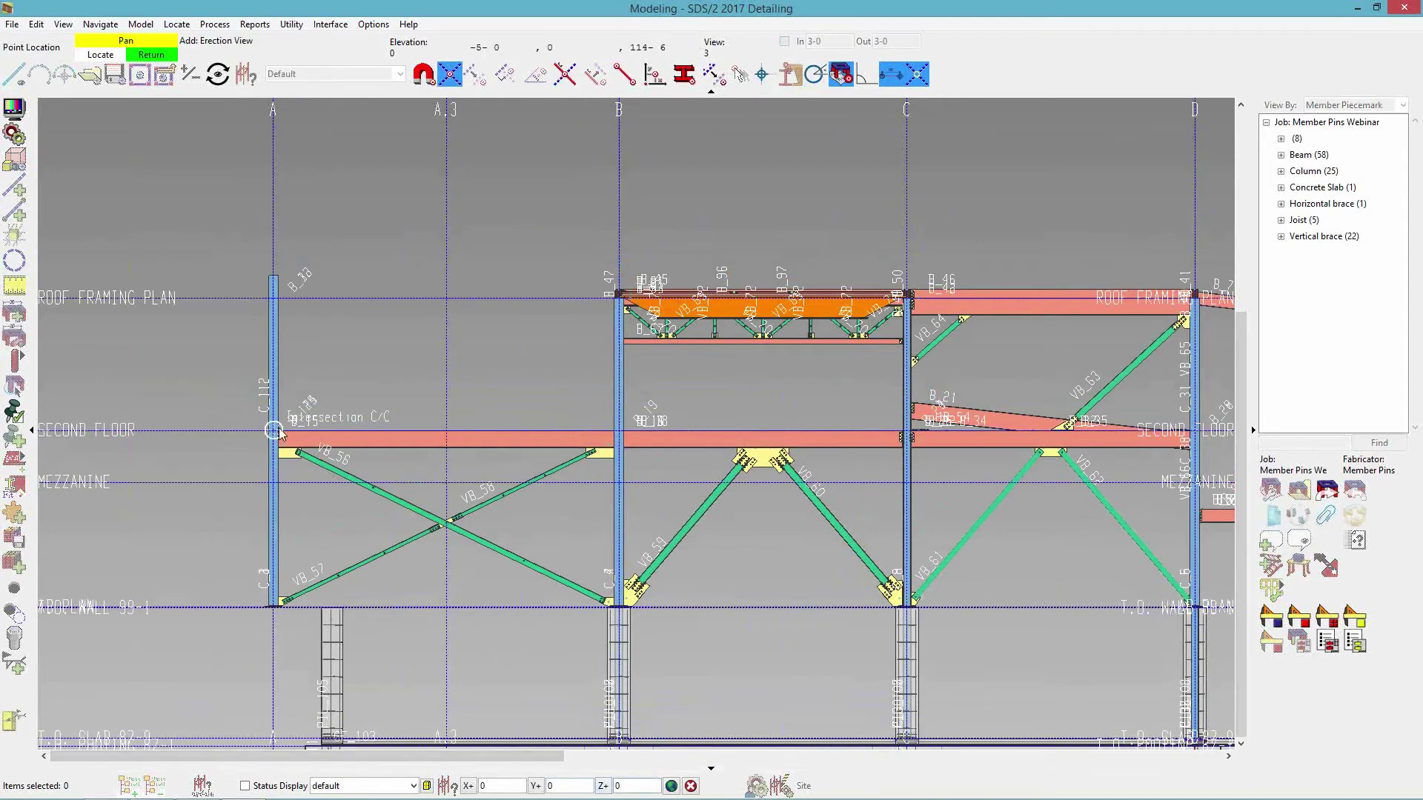
left_click(1196, 434)
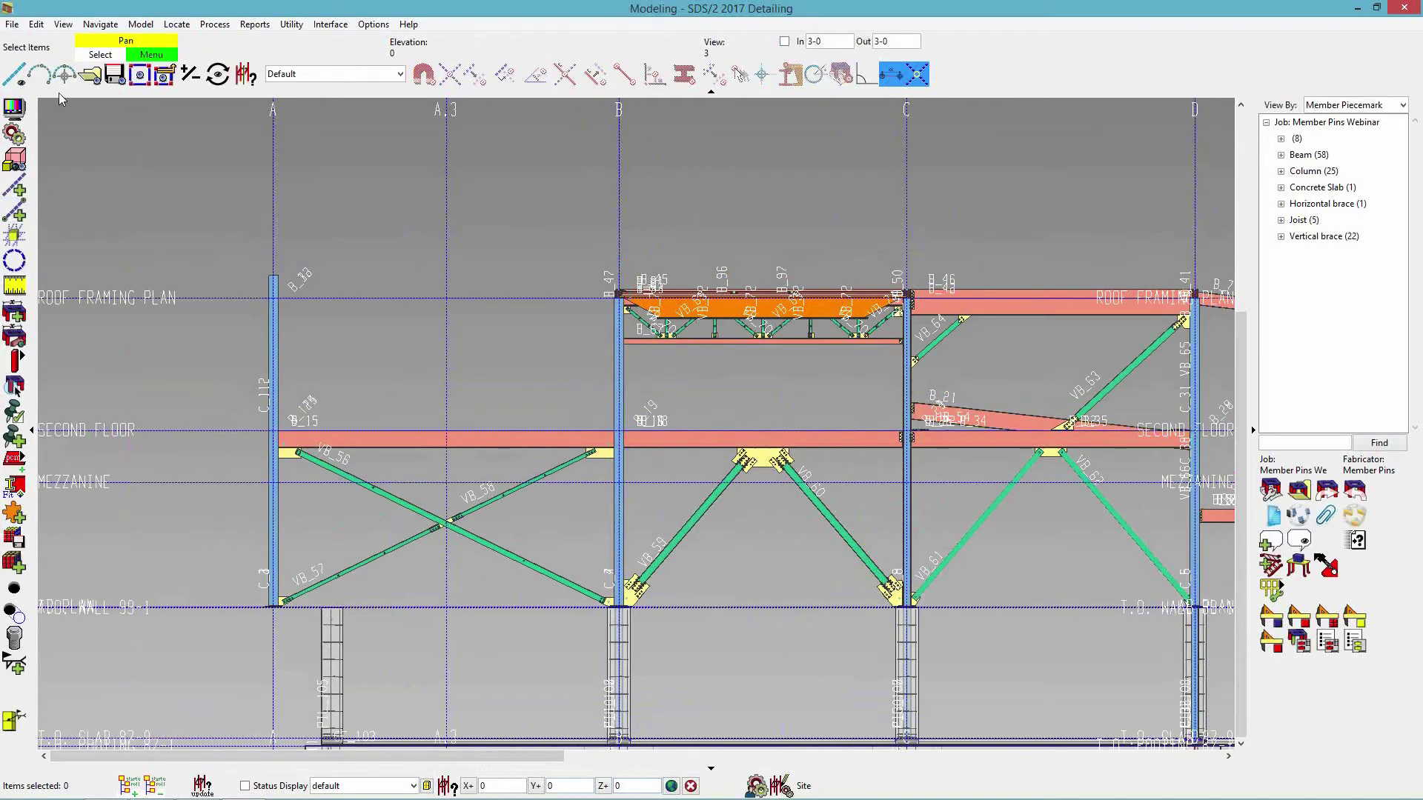
- Move the SECOND FLOOR view slightly upward, using its intersection with grid A as the reference point, and confirm the move
left_click(13, 25)
mouse_move(32, 55)
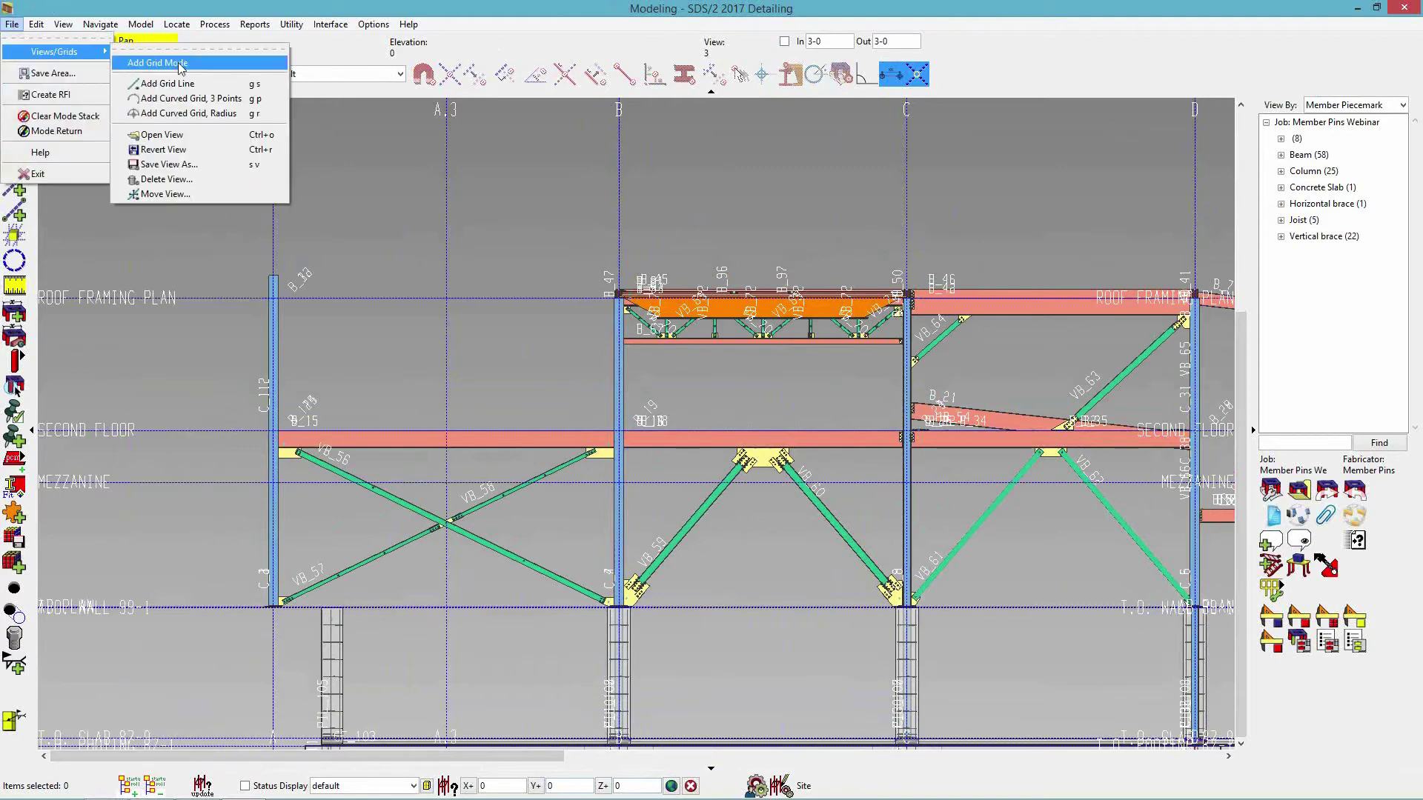
left_click(209, 194)
left_click(124, 430)
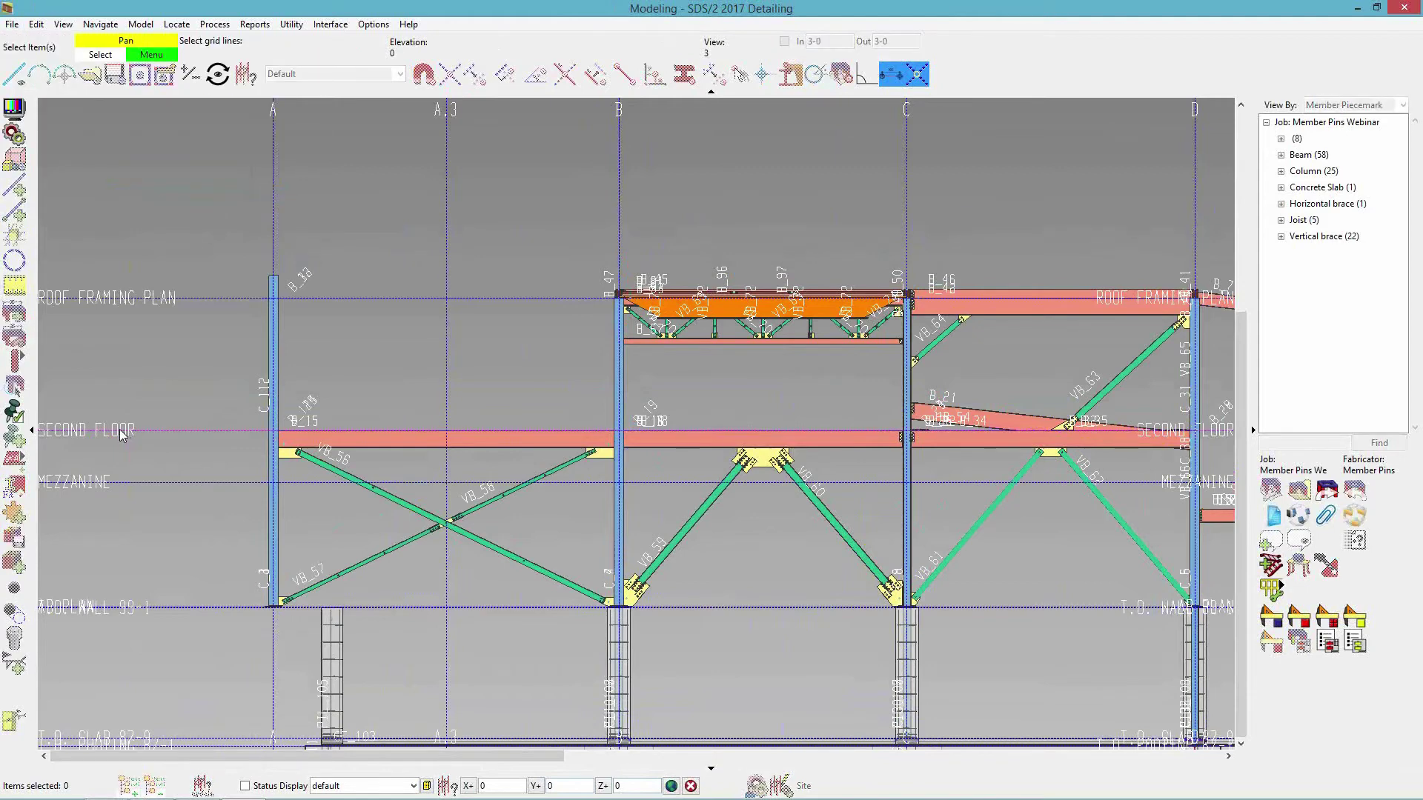
right_click(175, 380)
left_click(200, 393)
left_click(272, 457)
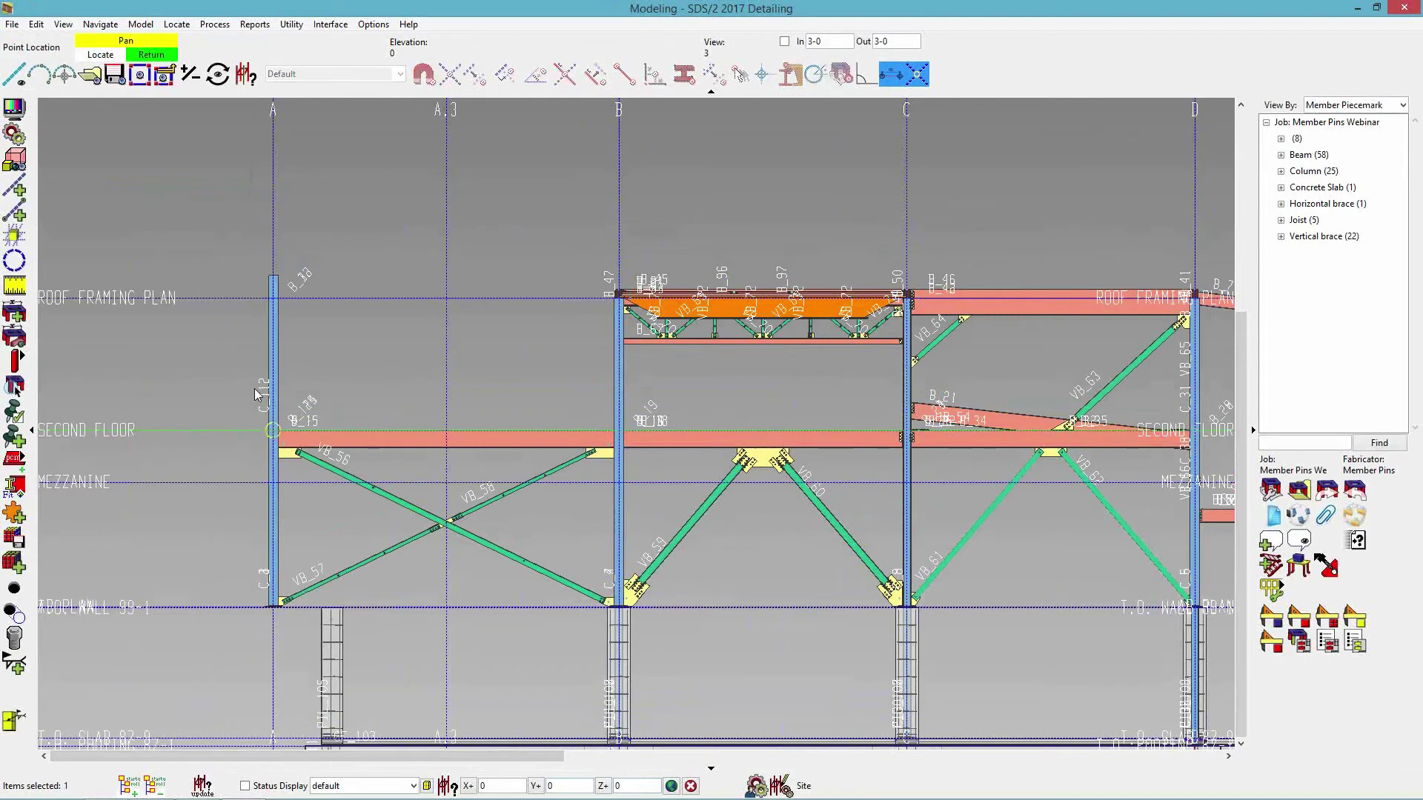
left_click(280, 315)
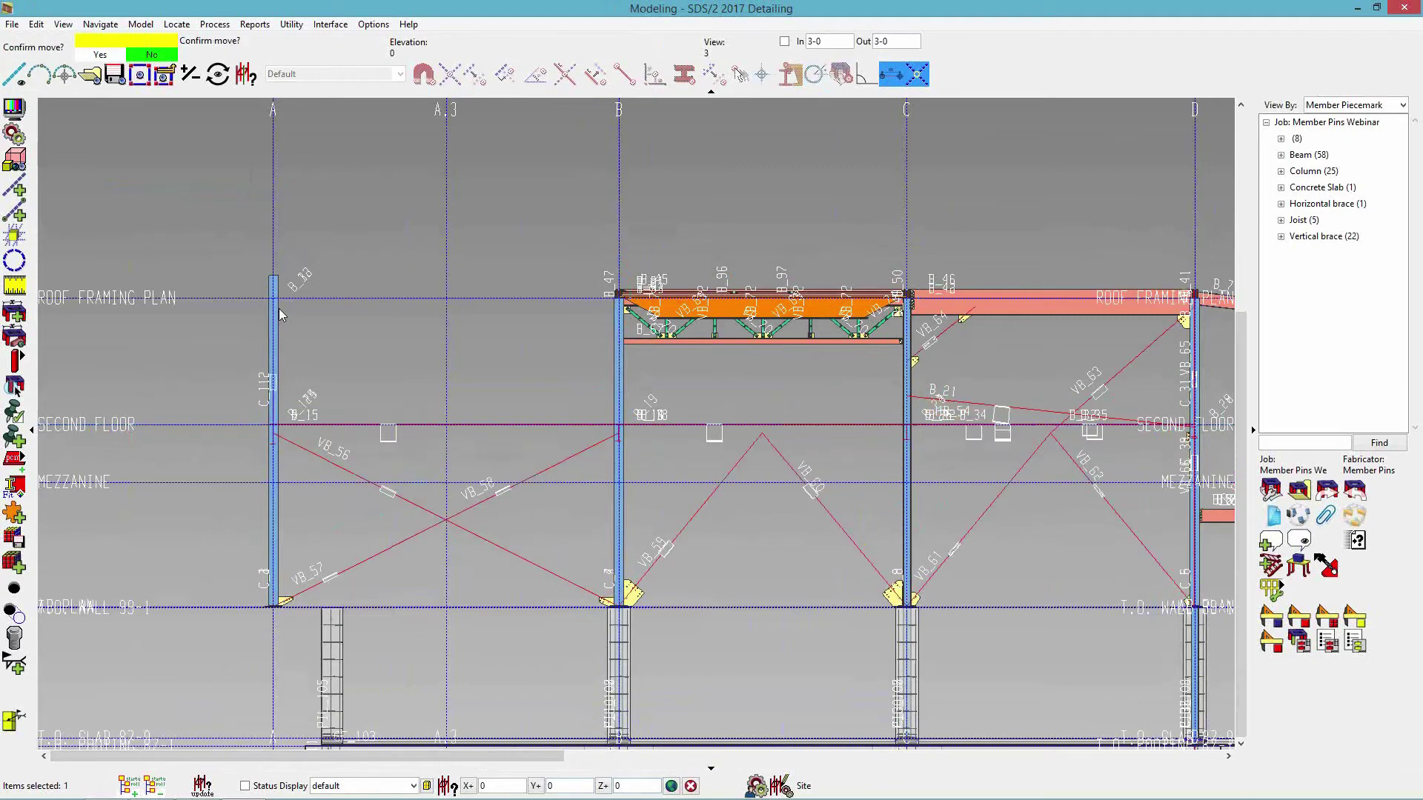
left_click(464, 389)
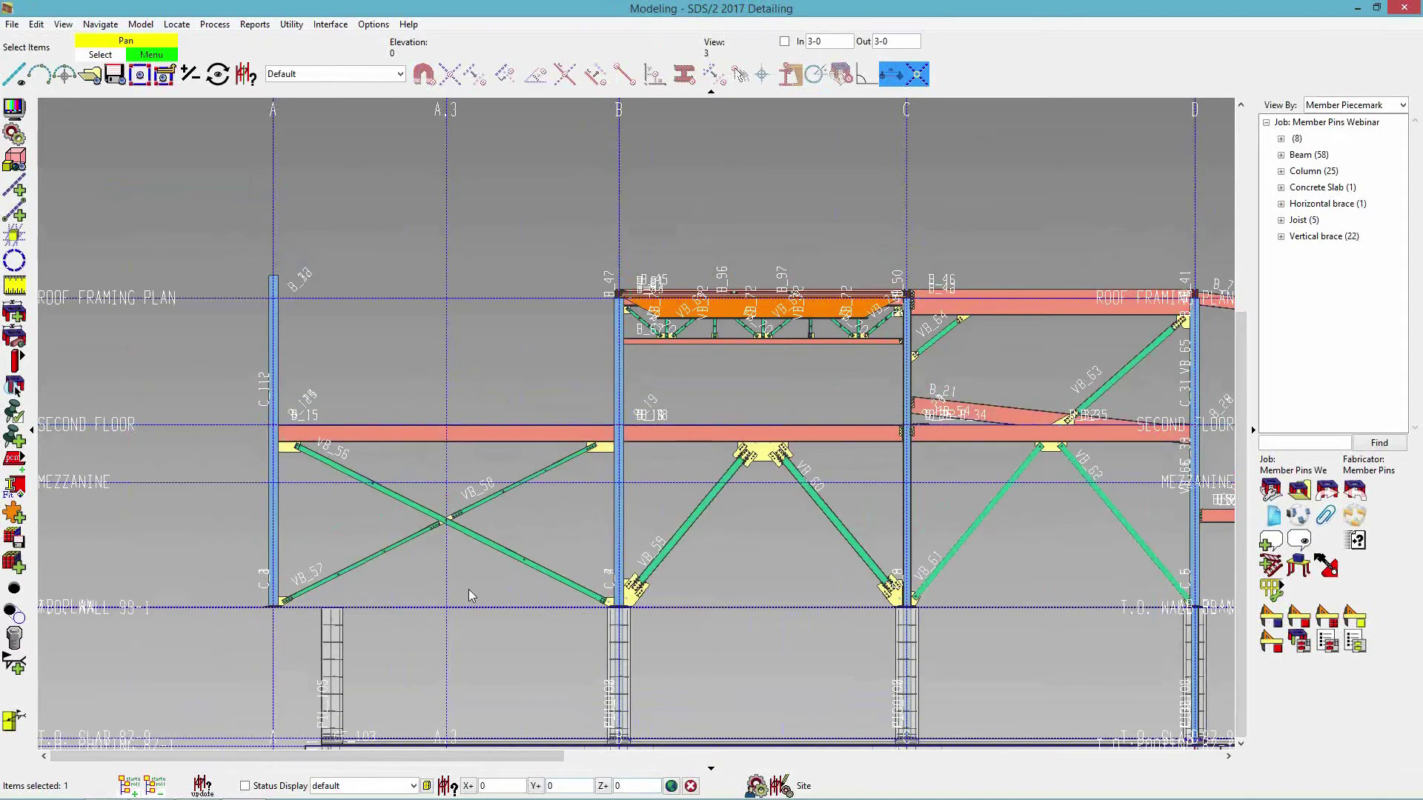
- Examine the member pins on brace VB_57's end where it meets VB_56, including its other-member and spliced-end pins, without changing them
scroll(446, 532, "up", 5)
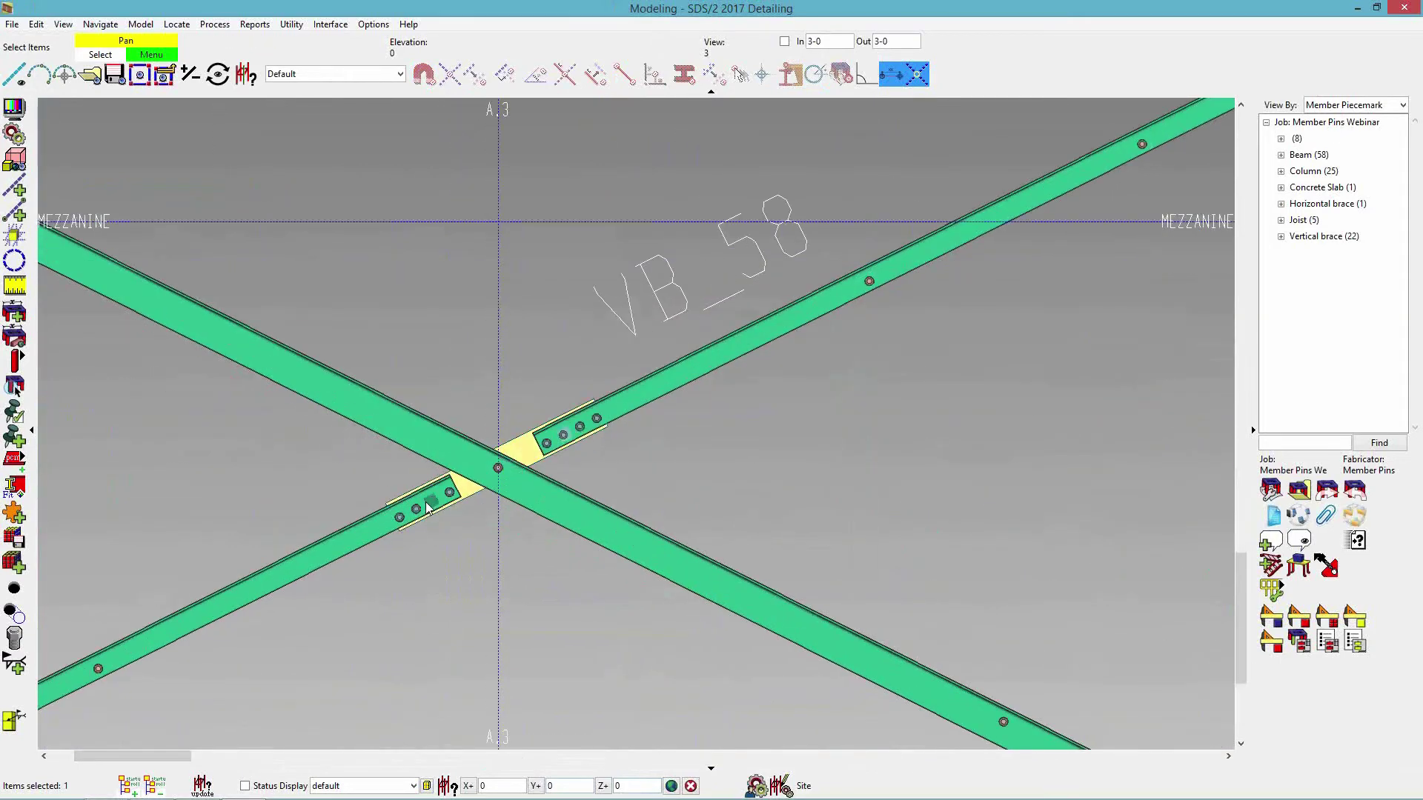
scroll(436, 504, "up", 3)
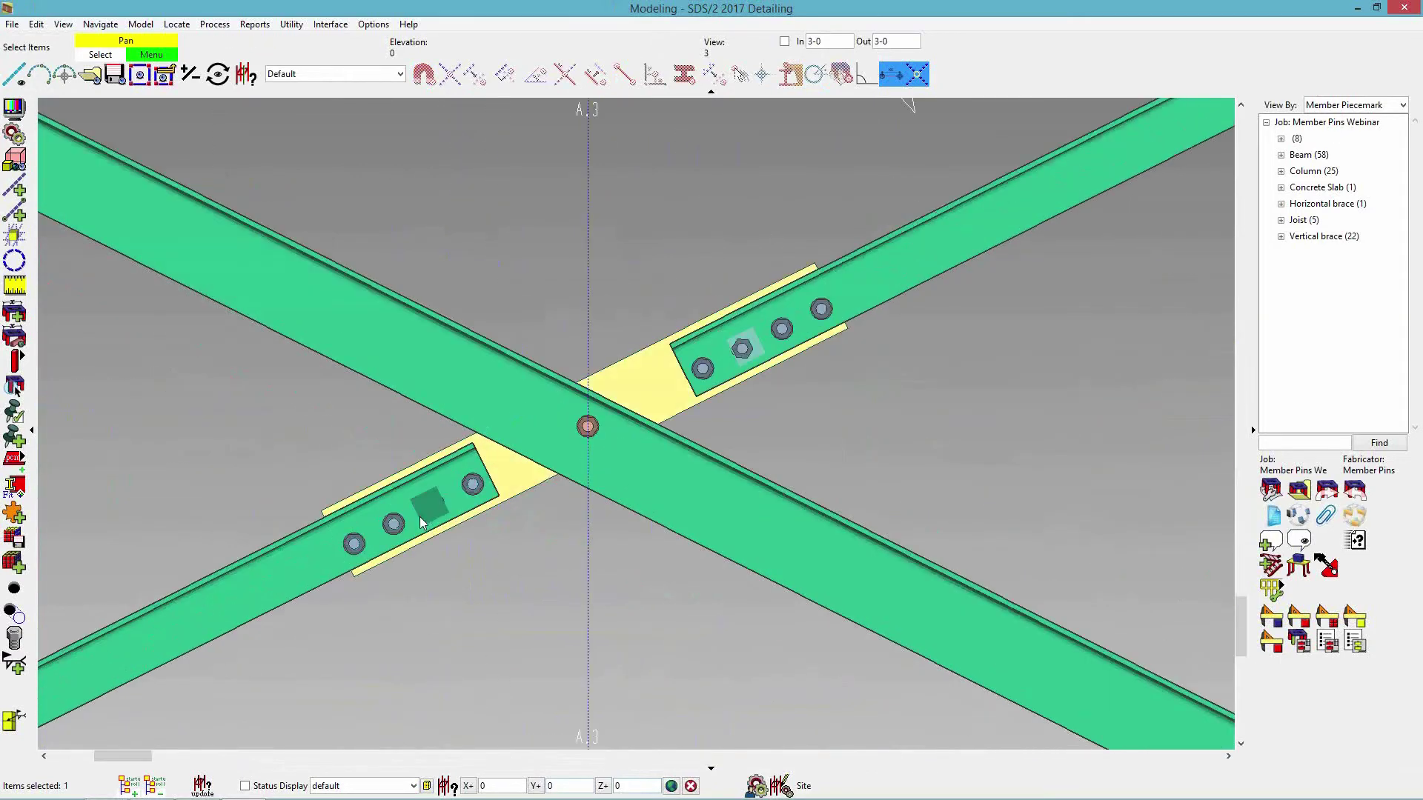
double_click(421, 517)
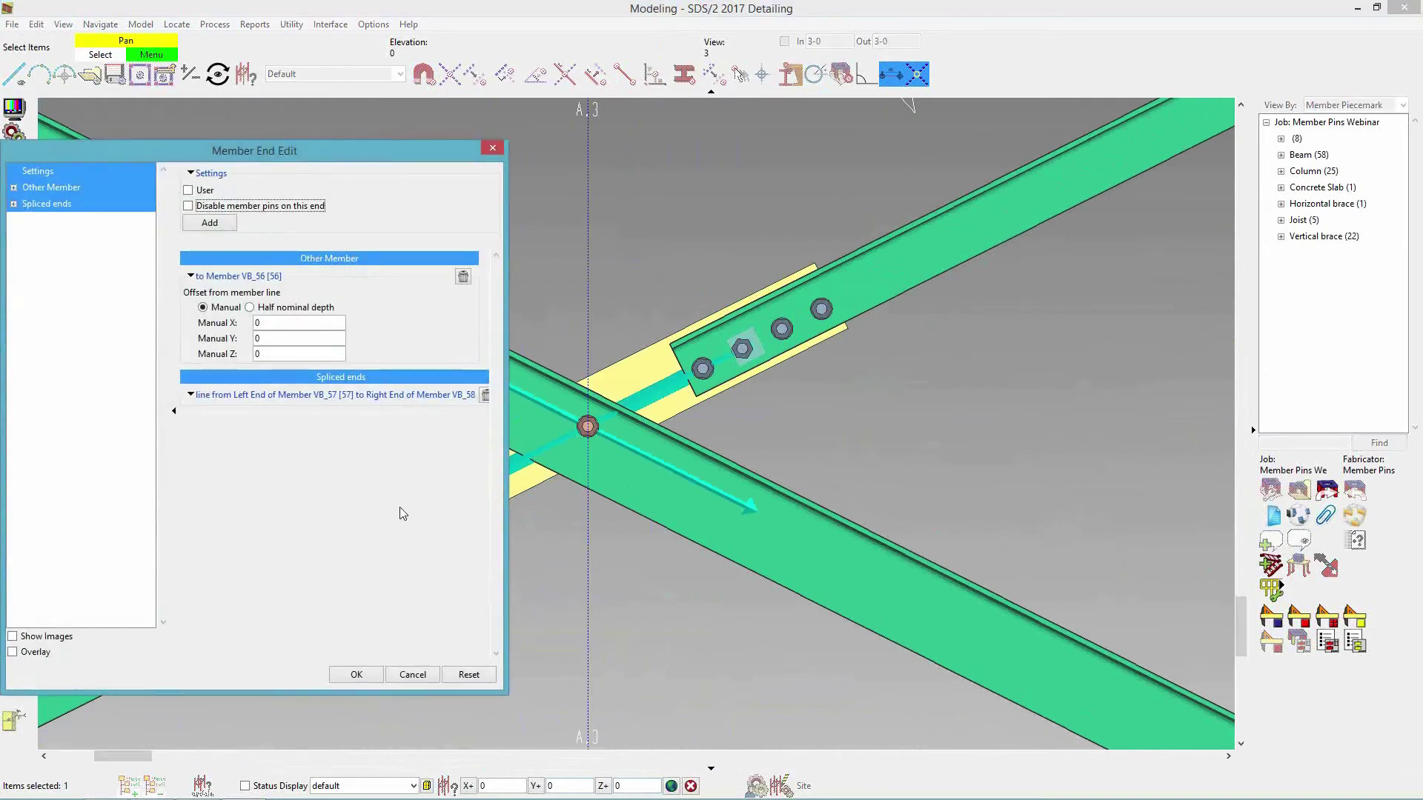
left_click_drag(376, 148, 1178, 171)
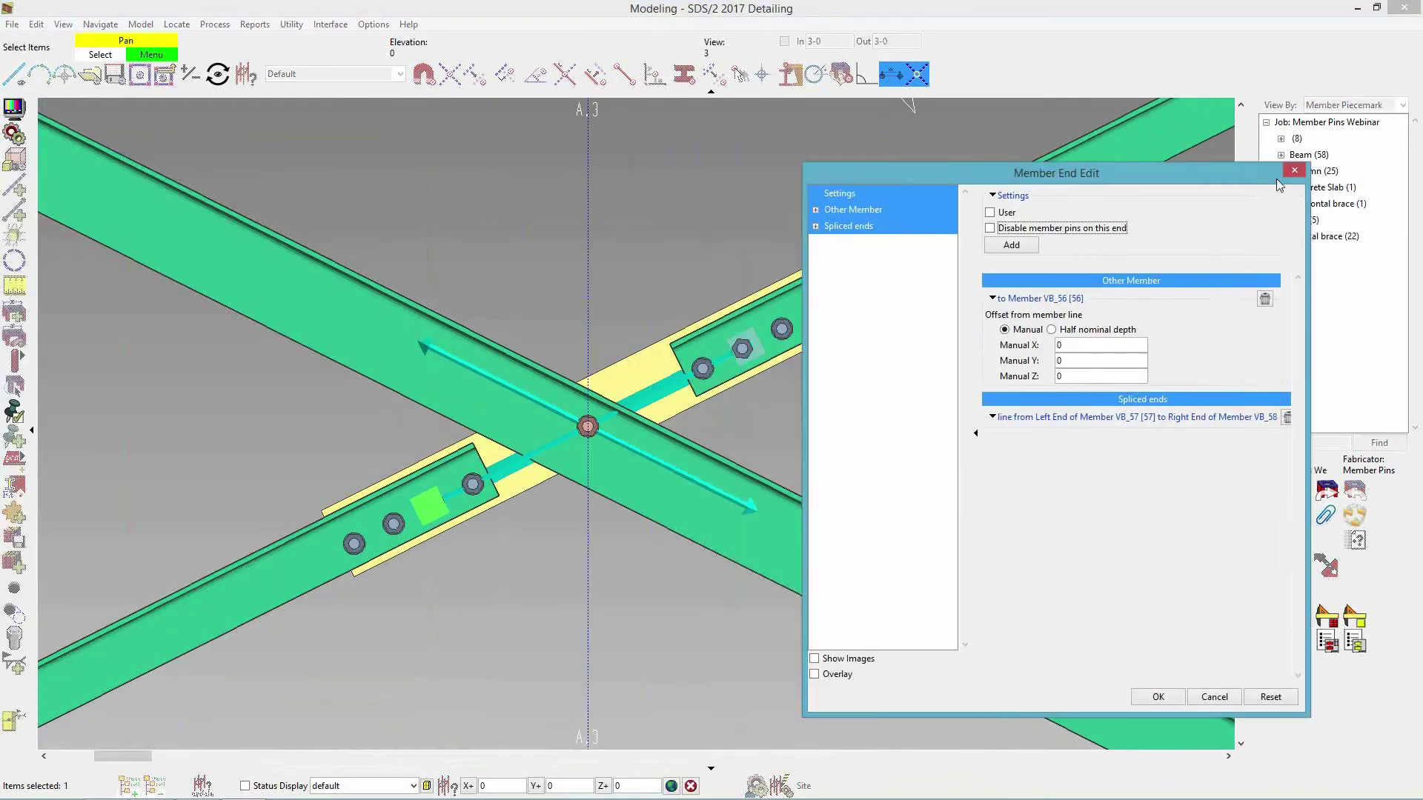
left_click_drag(1278, 185, 1385, 198)
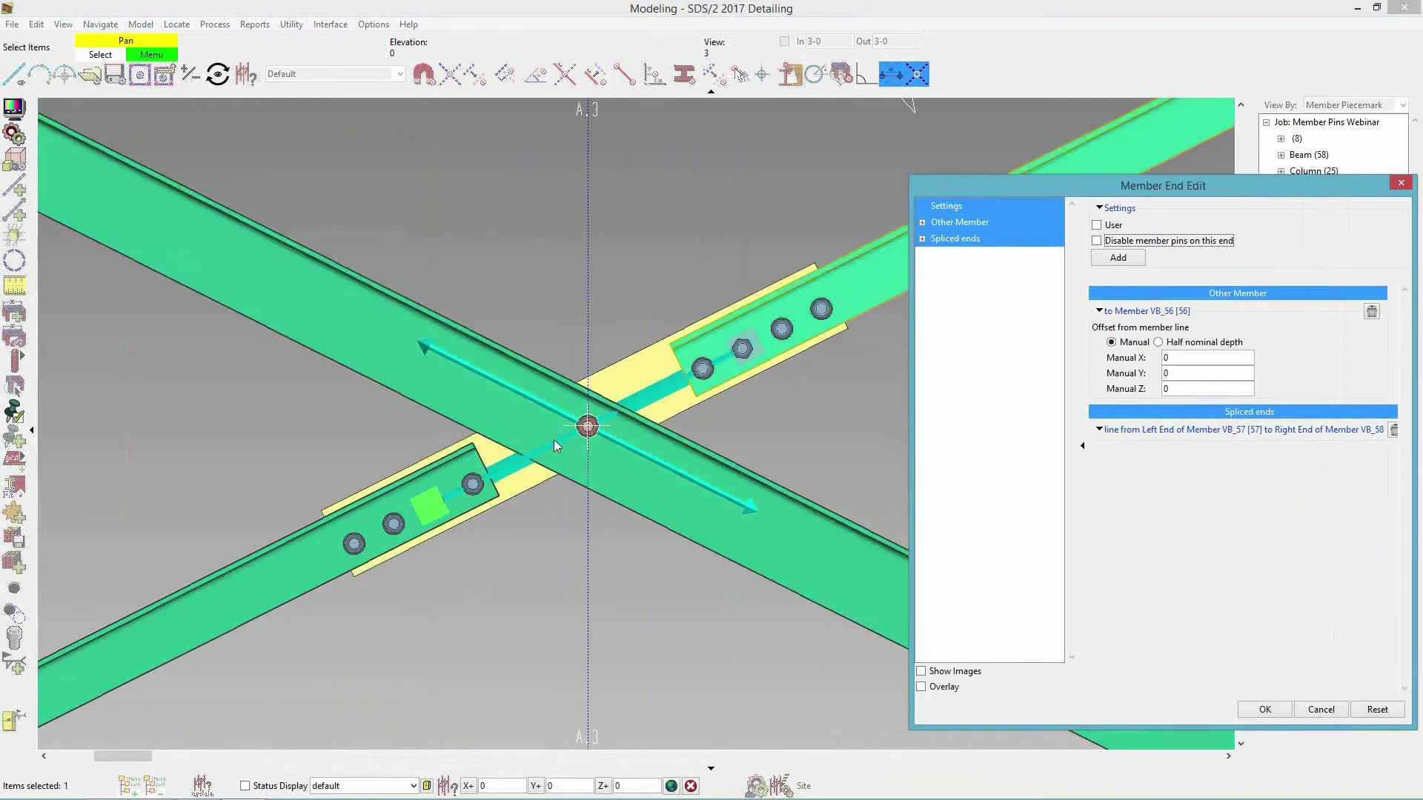
left_click_drag(1146, 186, 987, 132)
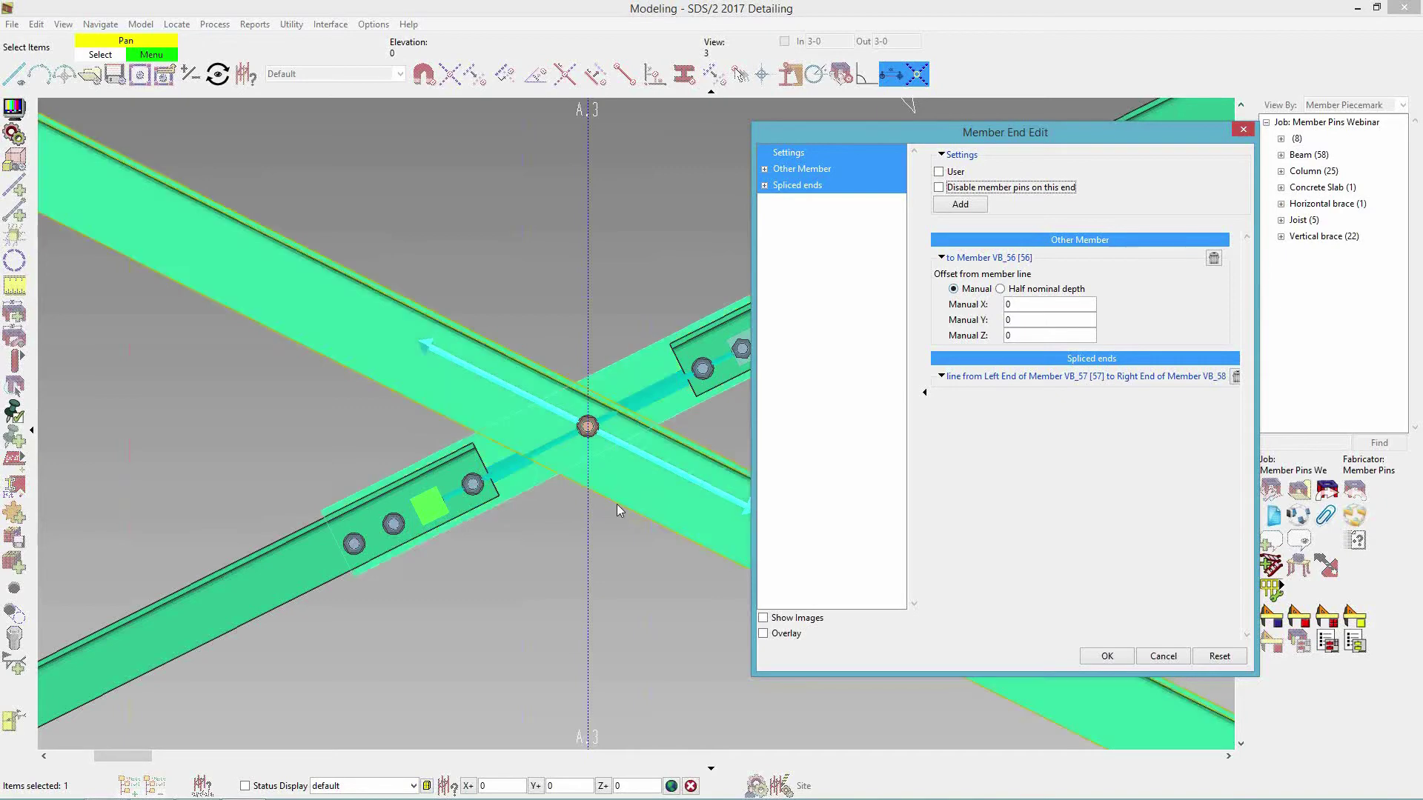
left_click(563, 577)
scroll(562, 577, "down", 5)
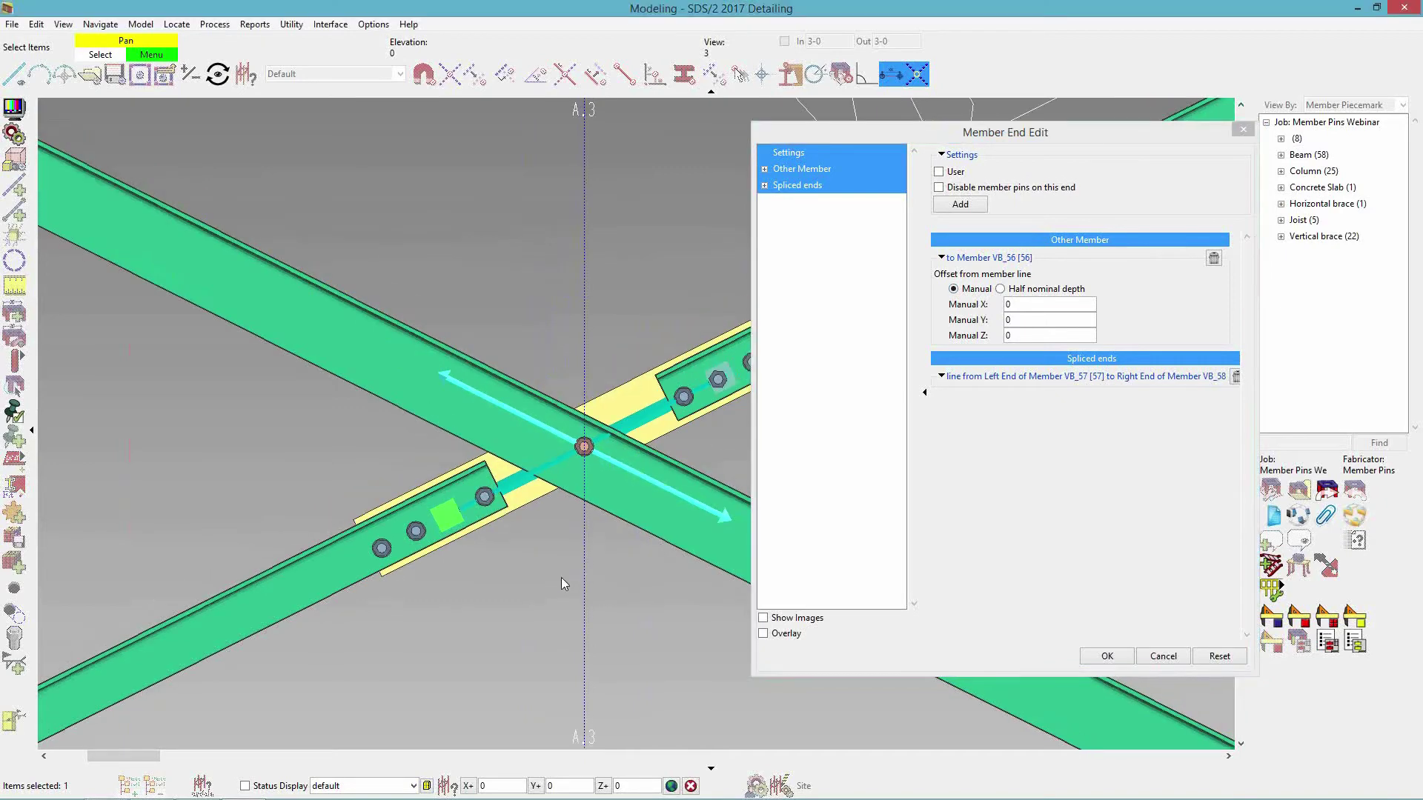
scroll(560, 584, "down", 2)
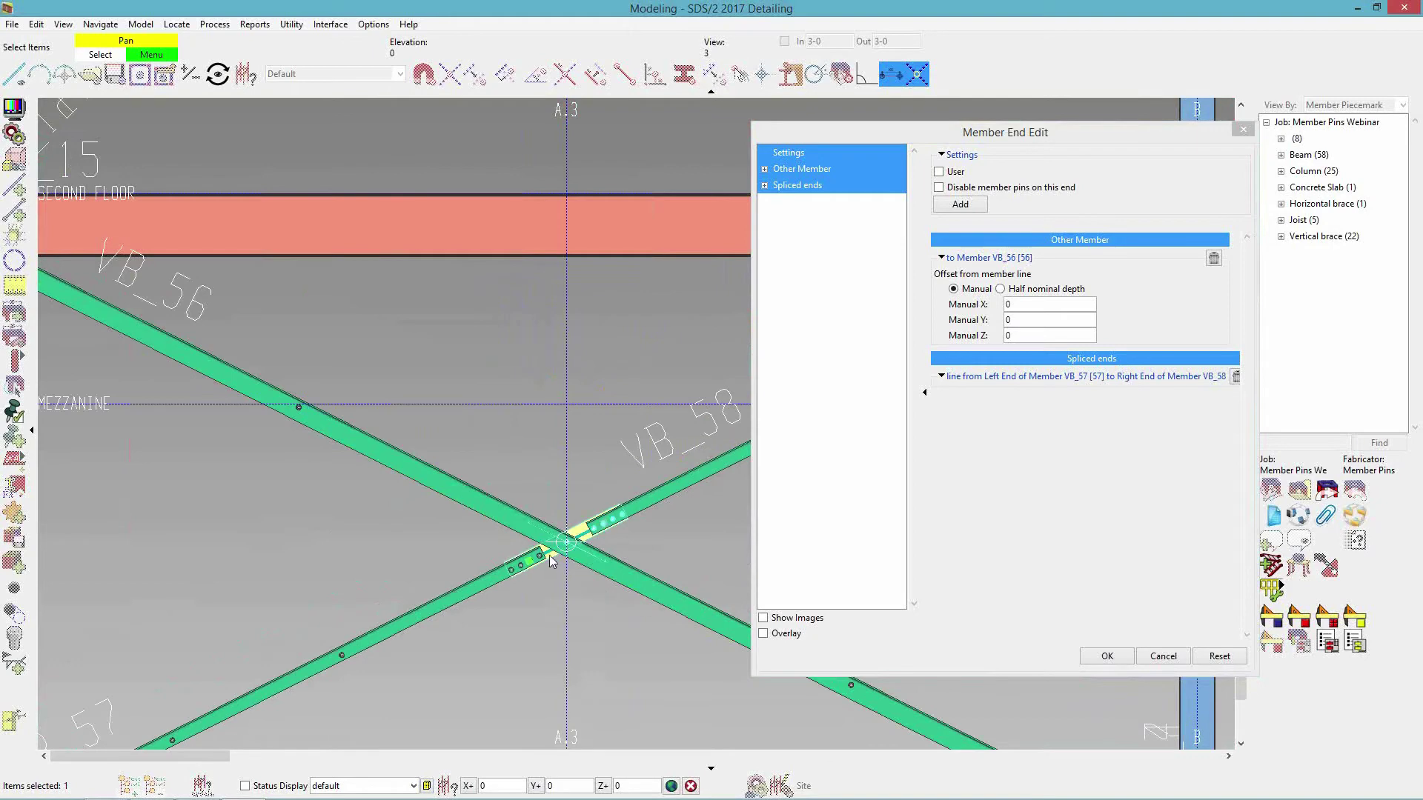
left_click_drag(993, 134, 867, 156)
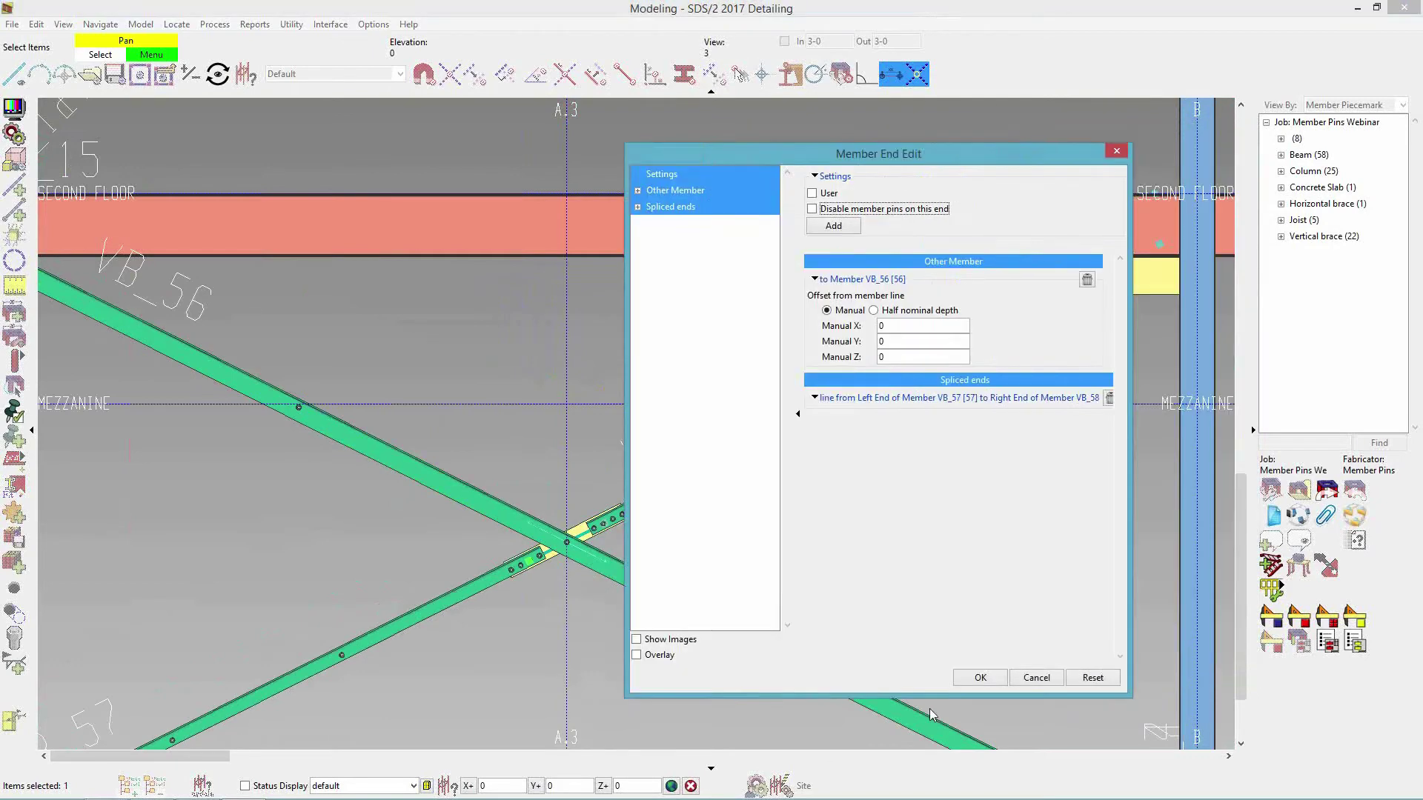
left_click(1036, 678)
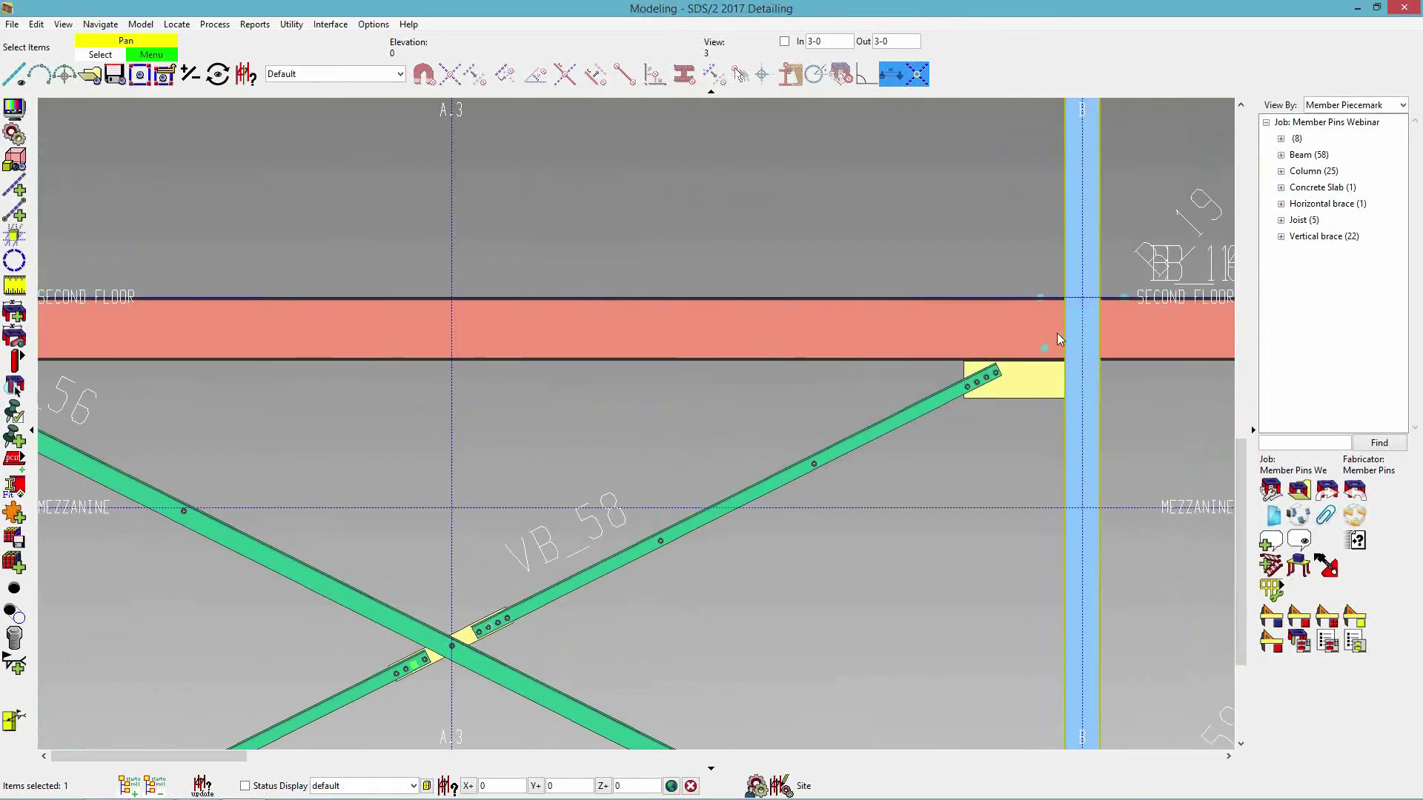
- Examine the member pins at brace VB_58's upper end, including its pins to column C_7 and beam B_15, without changing them
scroll(1055, 371, "up", 2)
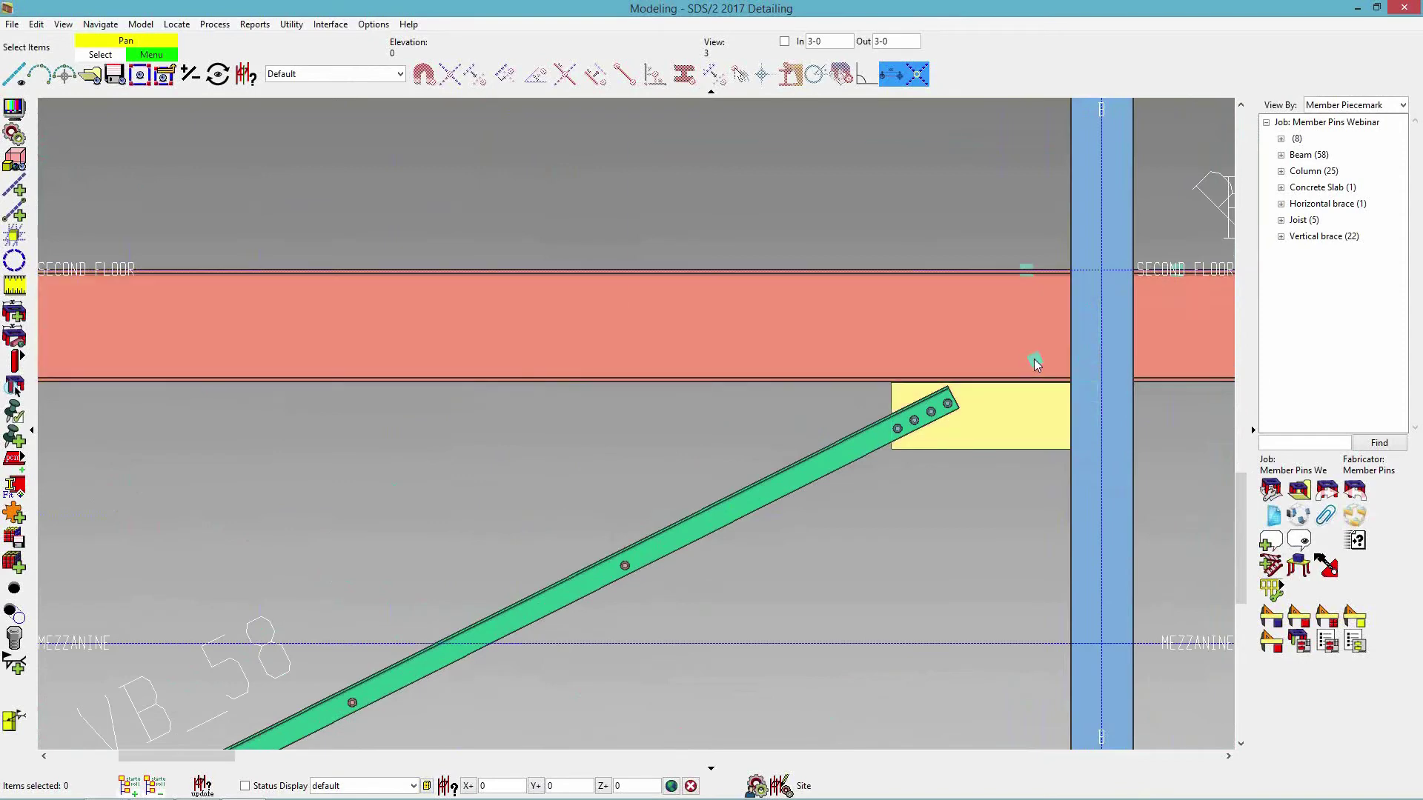
double_click(1035, 361)
left_click_drag(1010, 152, 488, 131)
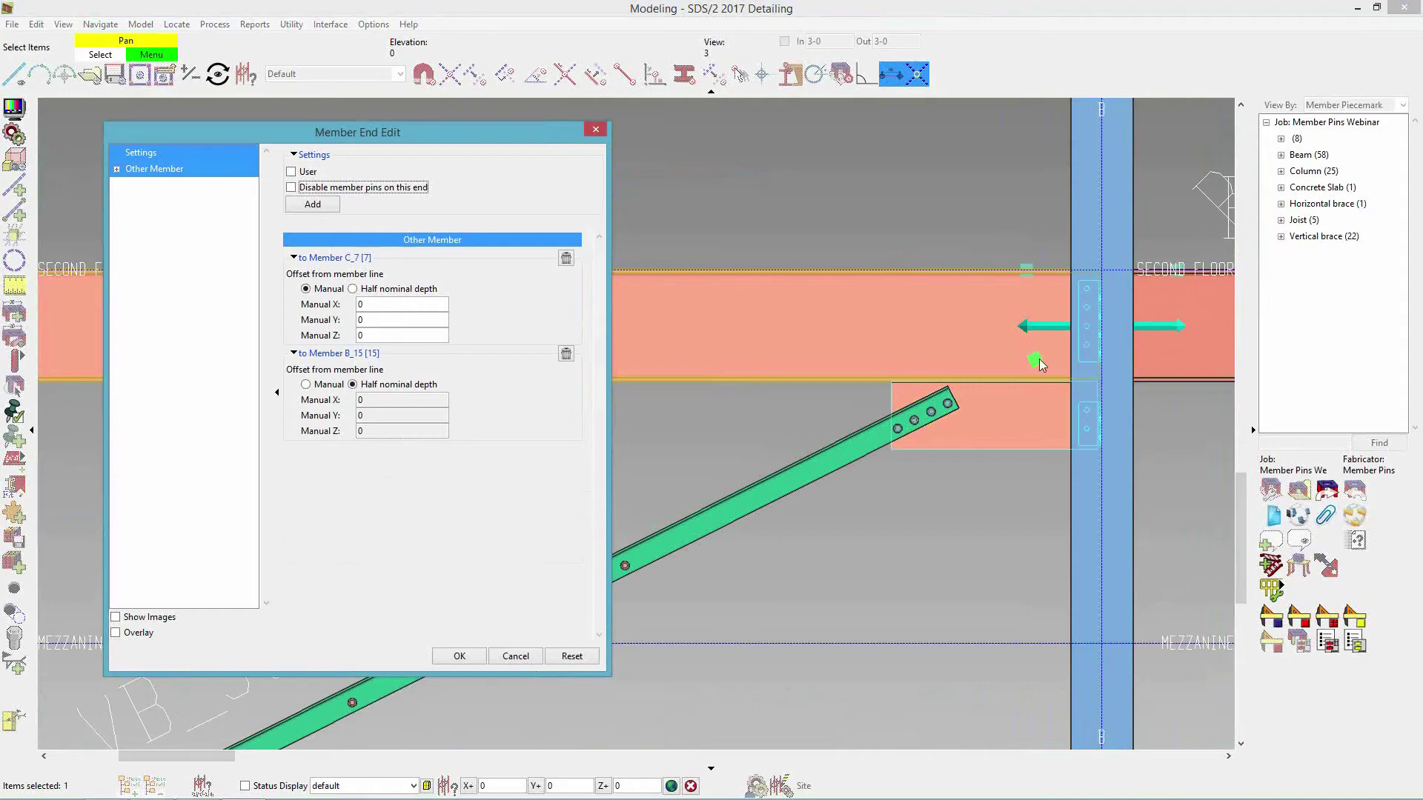
middle_click_drag(1032, 347, 1060, 270)
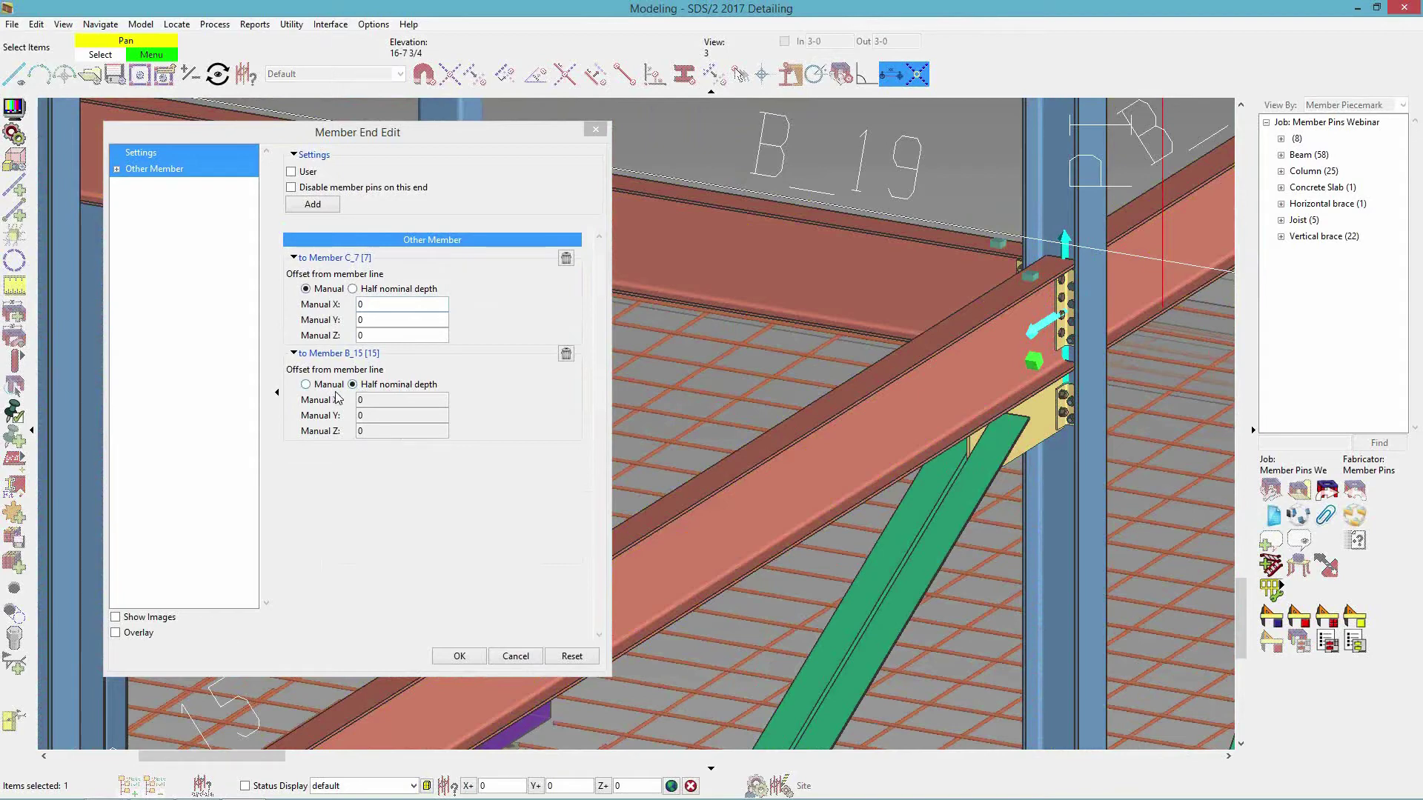
left_click(527, 660)
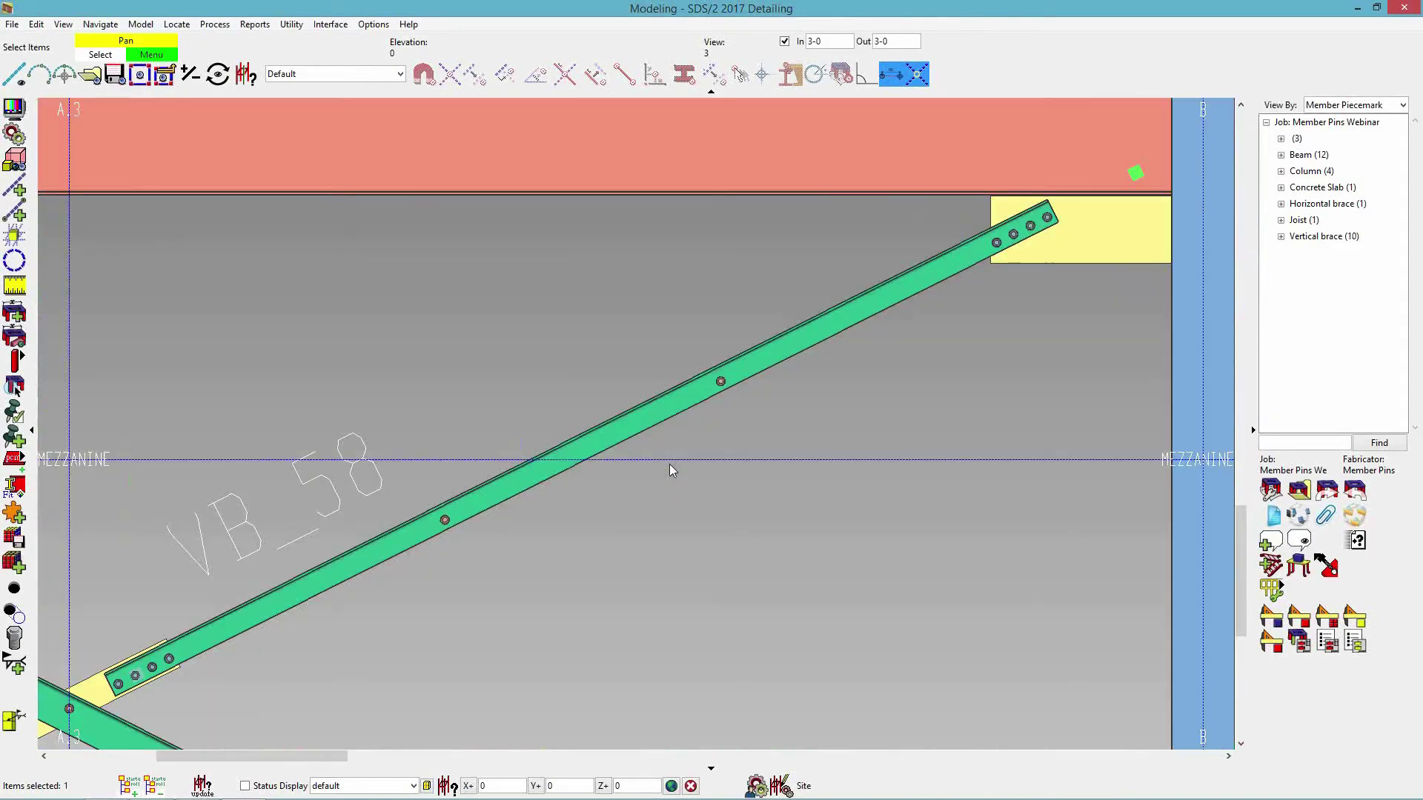
- Set both the left and right end elevations of beam B_15 to 118-0 and apply the change
scroll(671, 464, "down", 5)
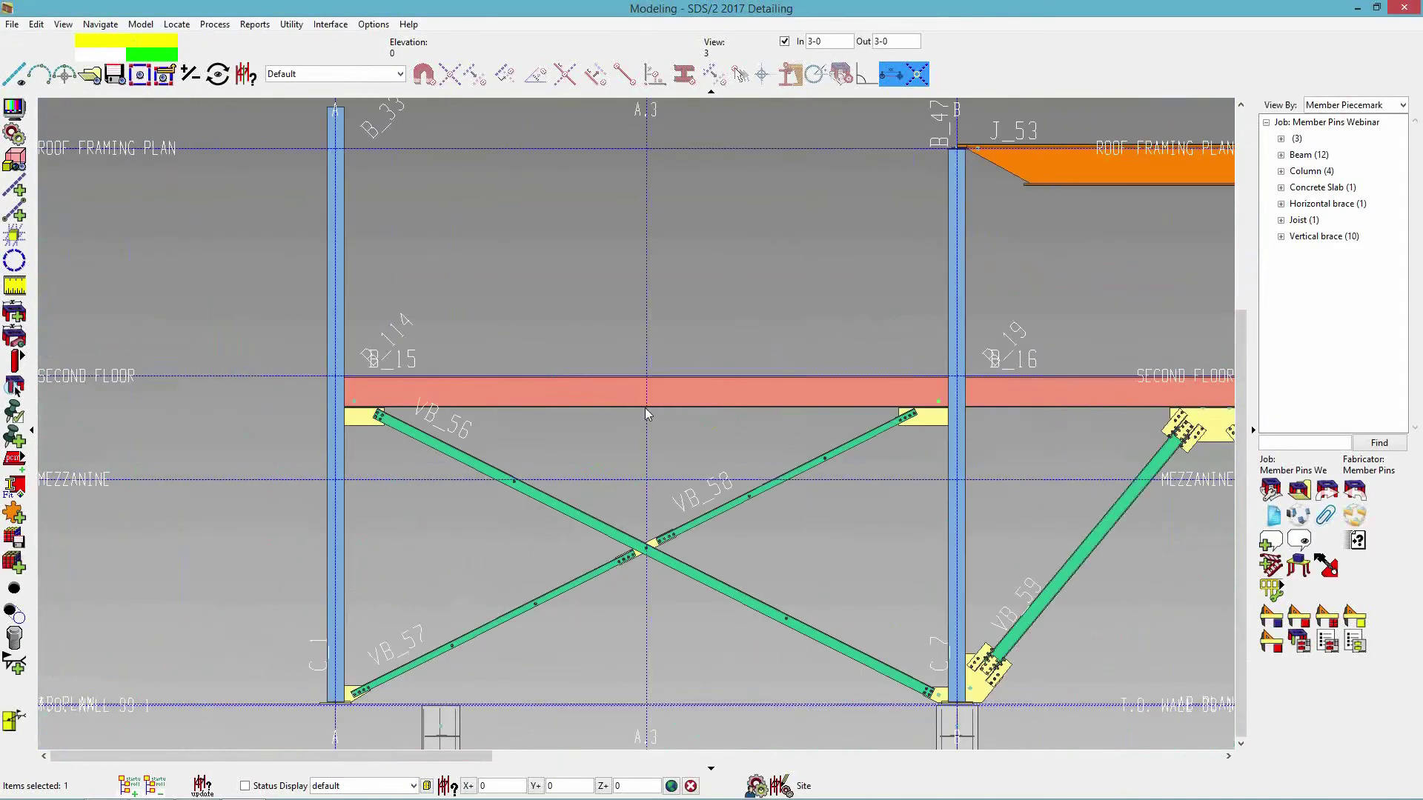
double_click(640, 394)
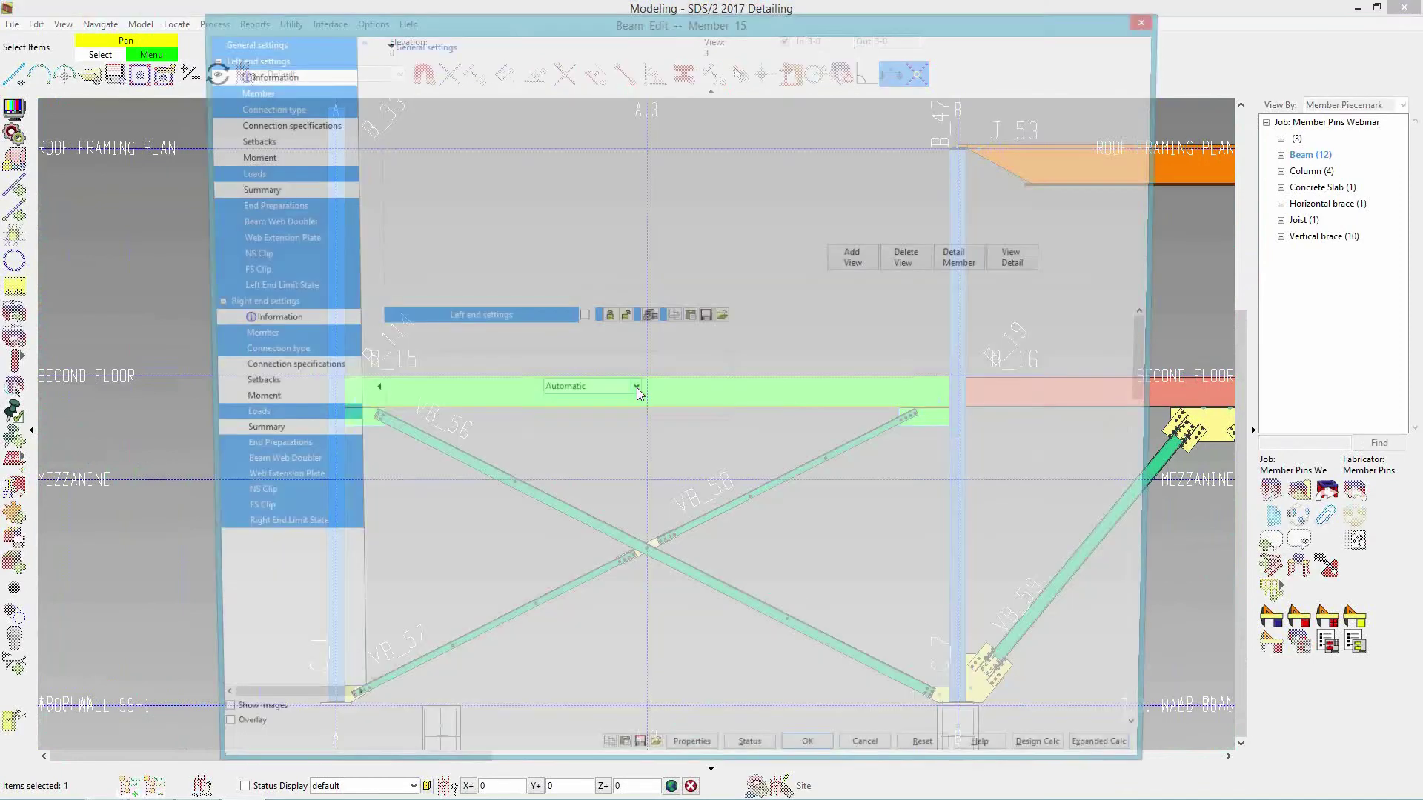
left_click(595, 373)
type("118-0")
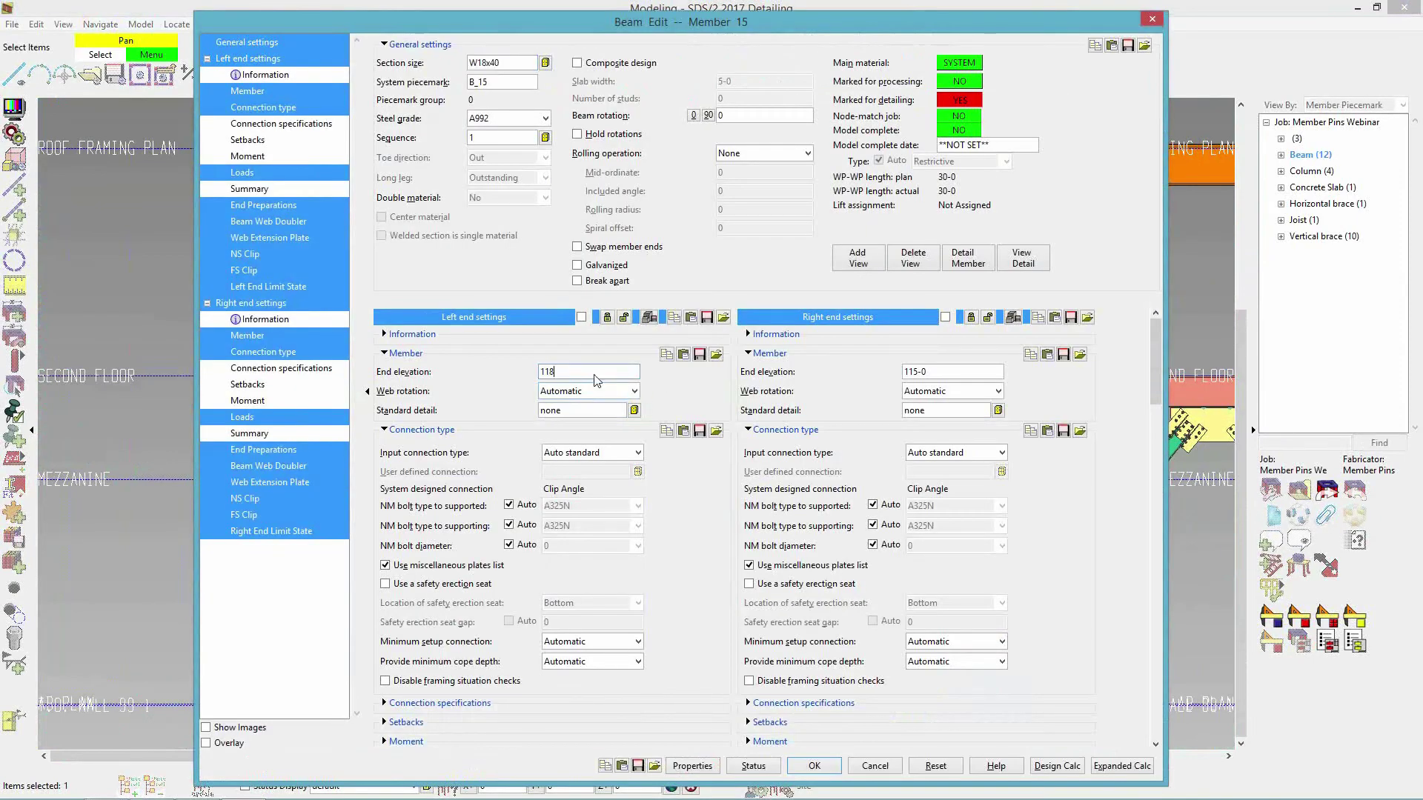
left_click(968, 373)
type("118-")
key("Return")
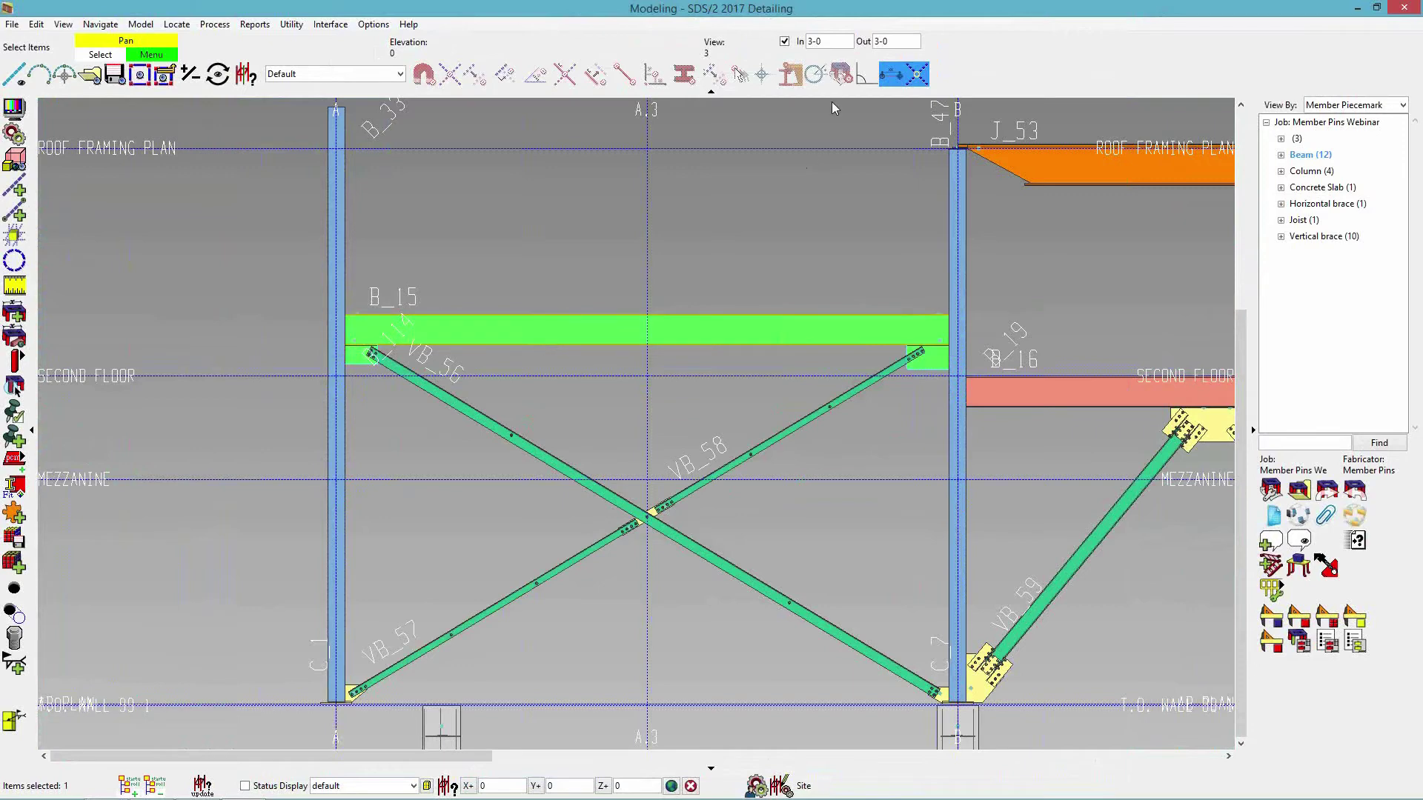
- Open erection view A
left_click(90, 75)
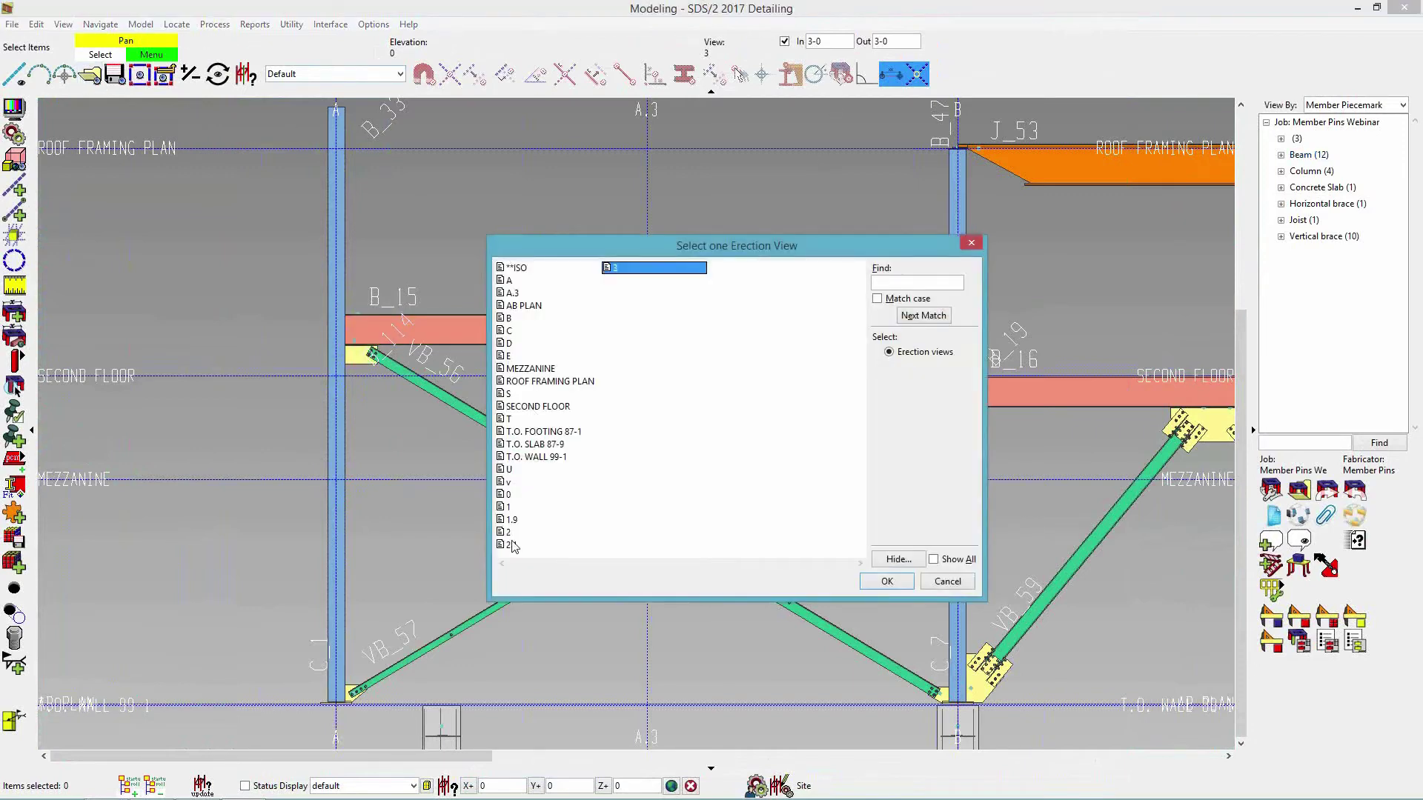
double_click(508, 281)
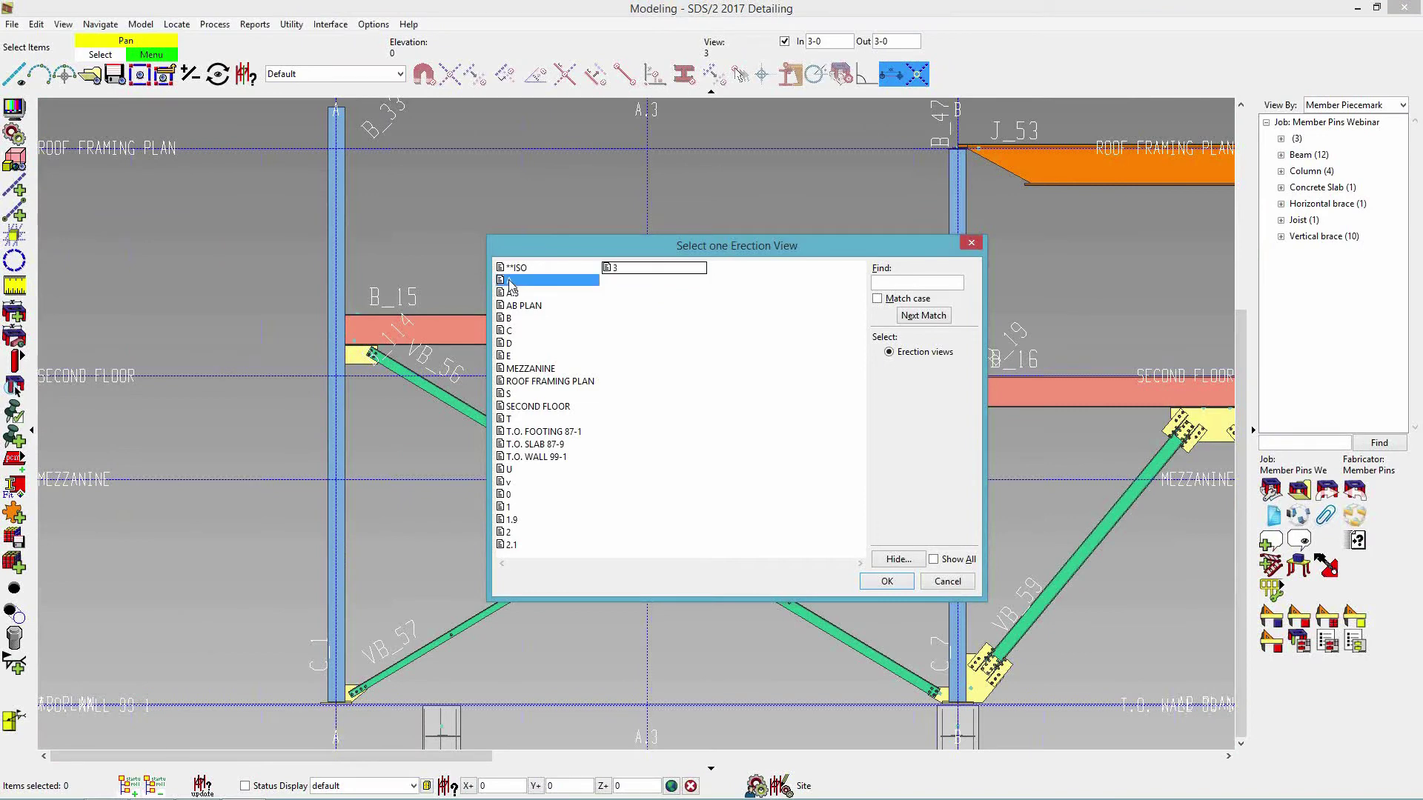
scroll(637, 482, "up", 5)
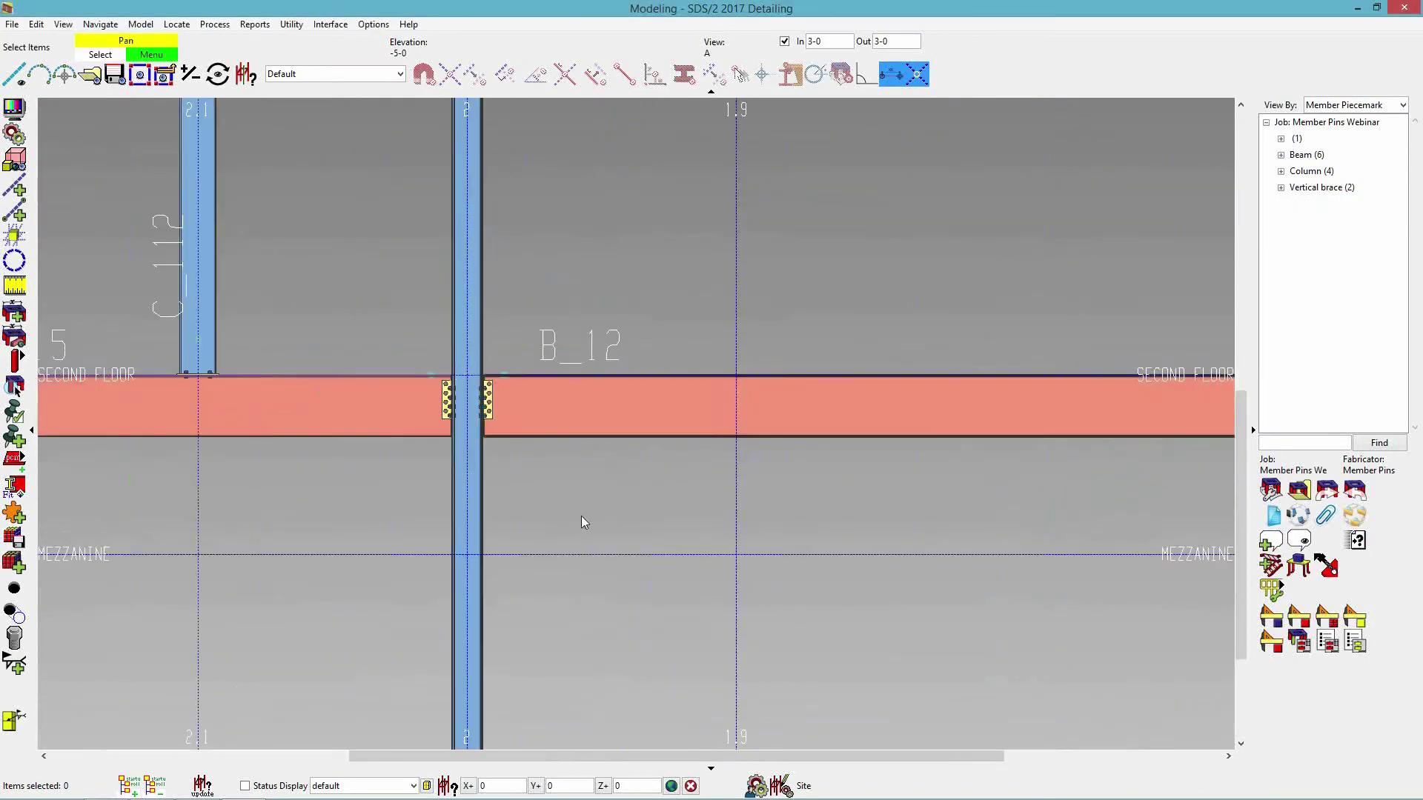
scroll(598, 515, "down", 3)
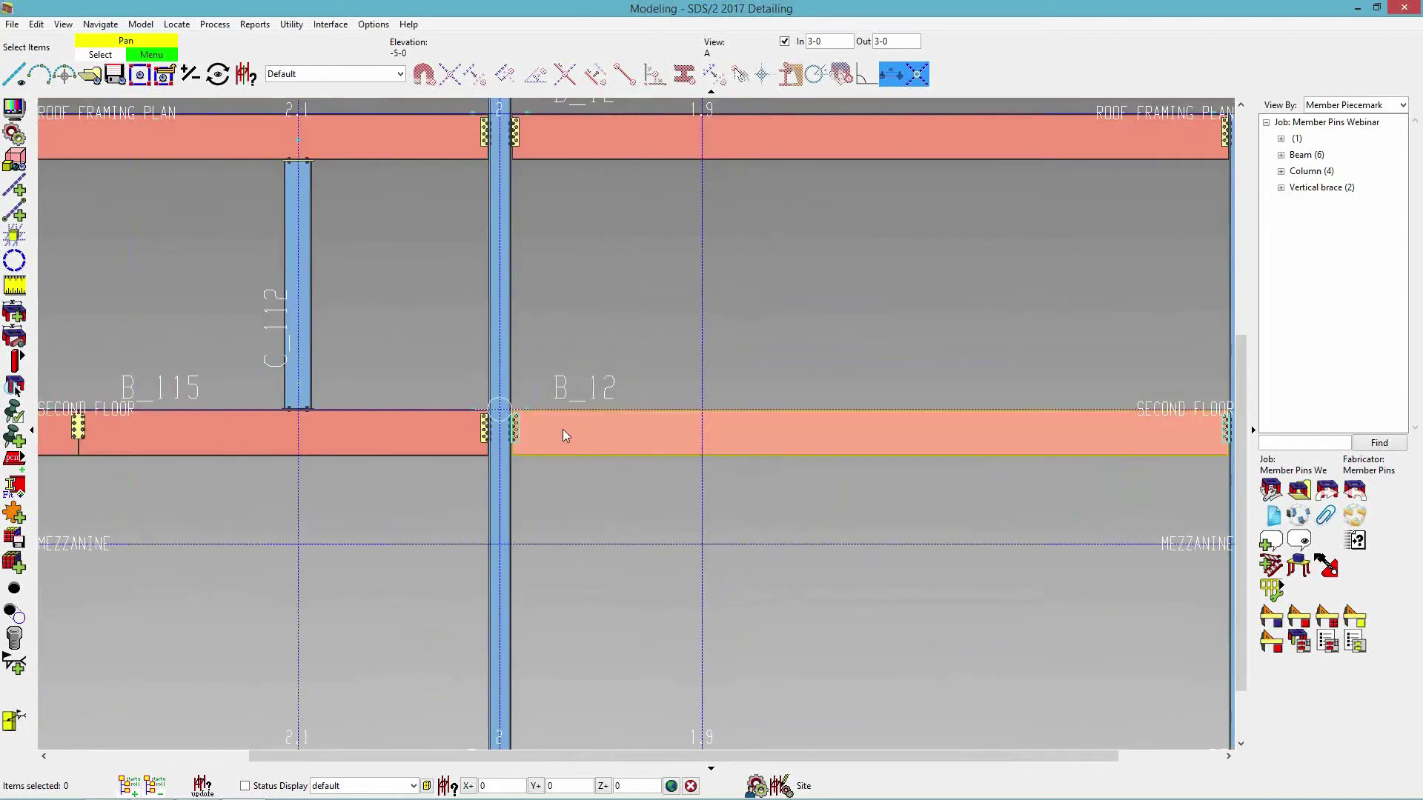
- Set the offset of the SECOND FLOOR view pin to 10 on beam B_12's end at grid 2 and apply it
scroll(520, 415, "up", 3)
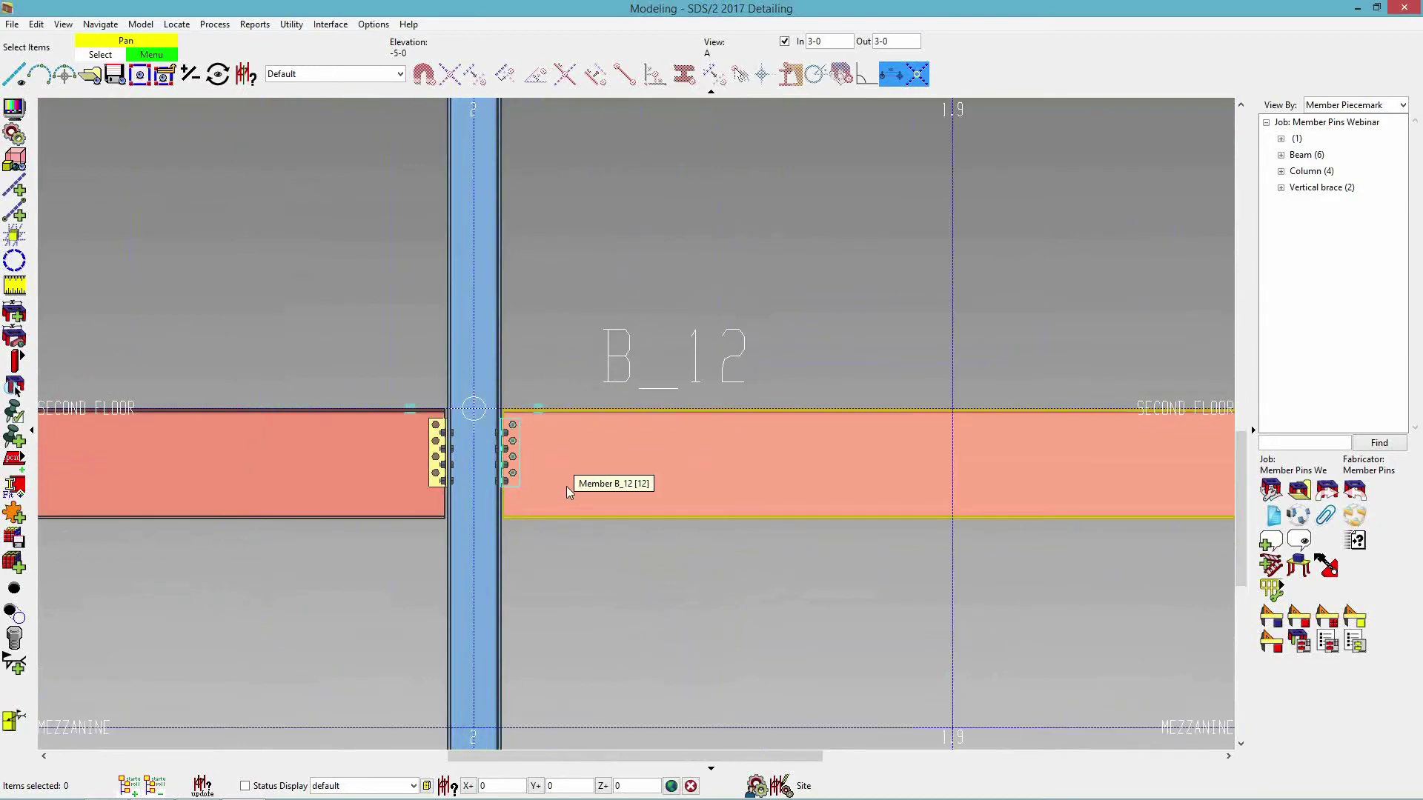
left_click(537, 407)
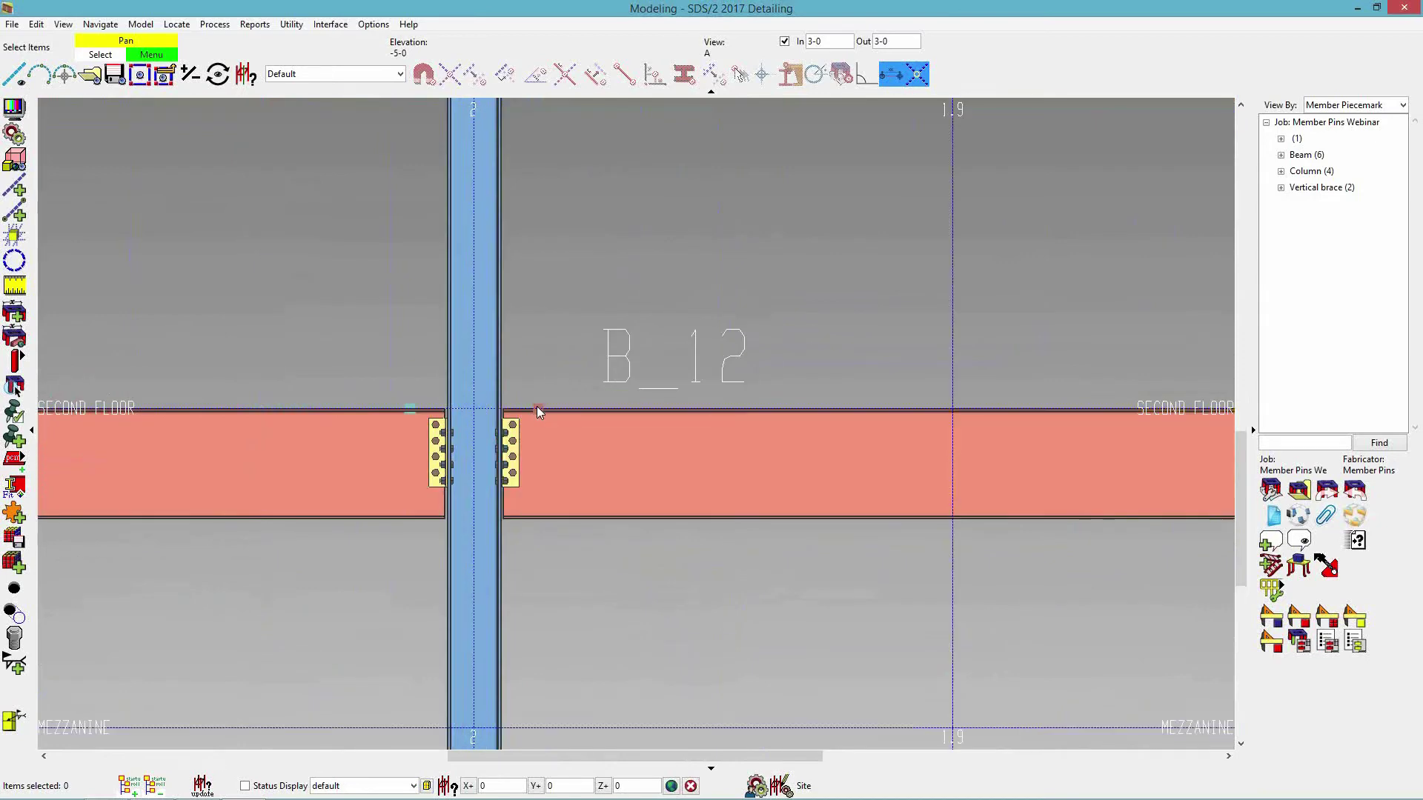
left_click_drag(570, 138, 1270, 141)
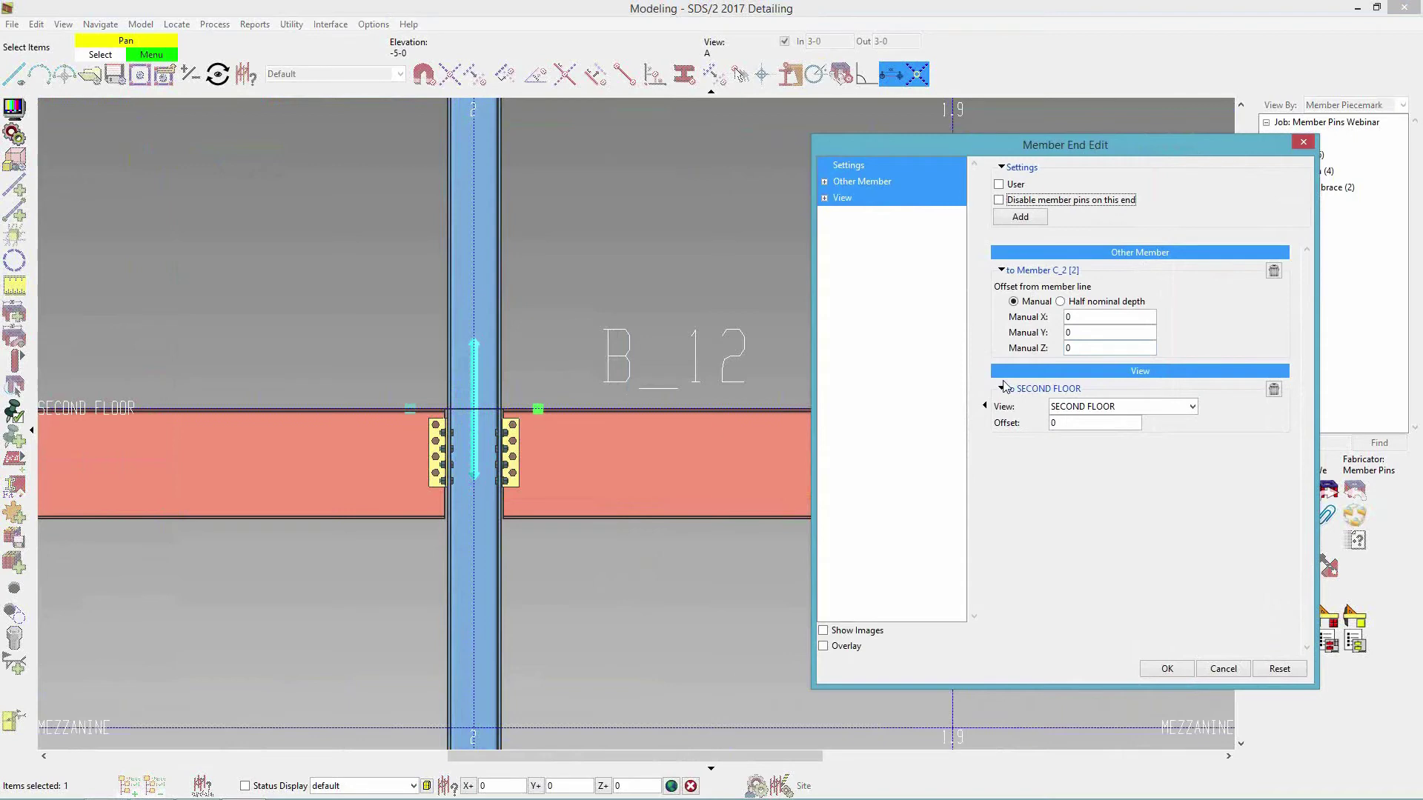
left_click(1024, 423)
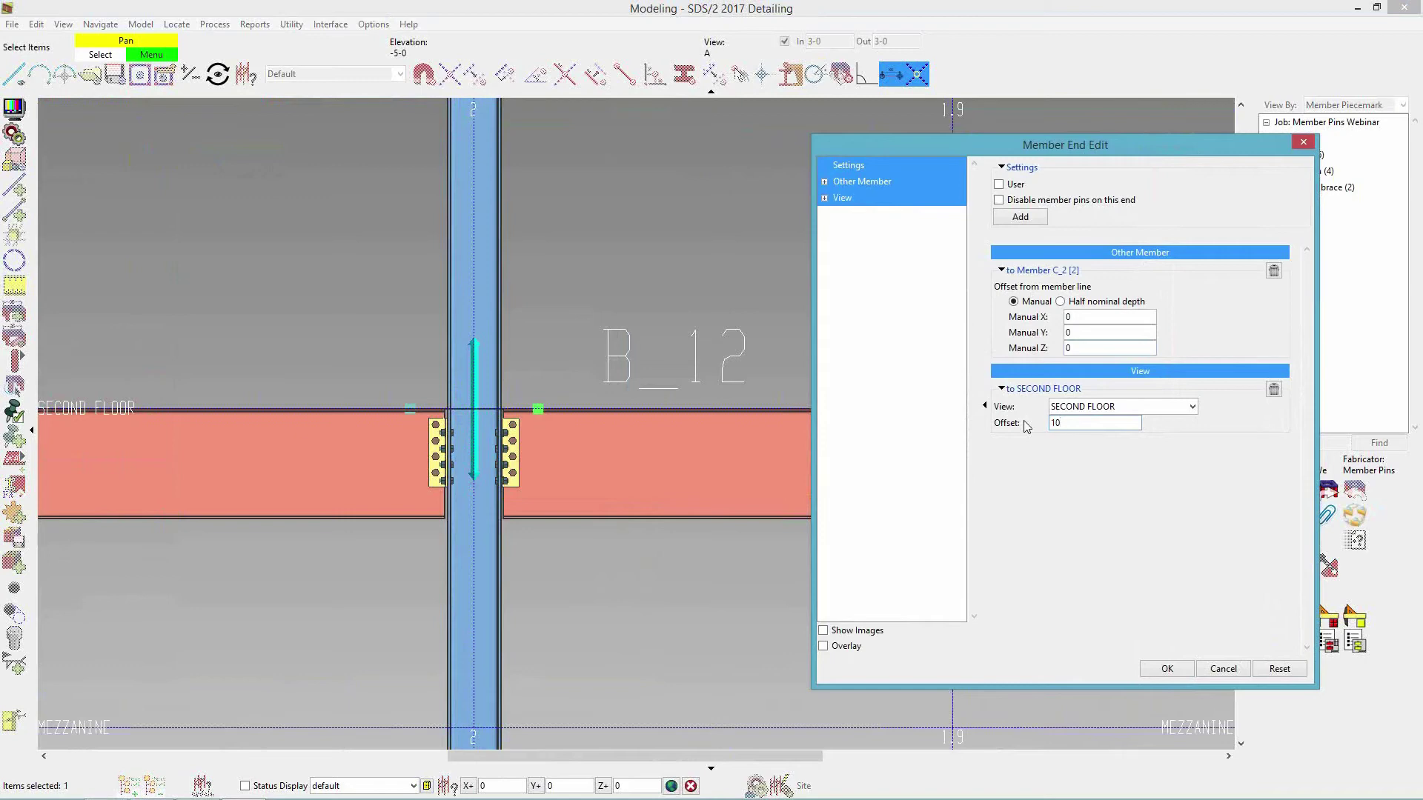
type("10")
left_click(1171, 667)
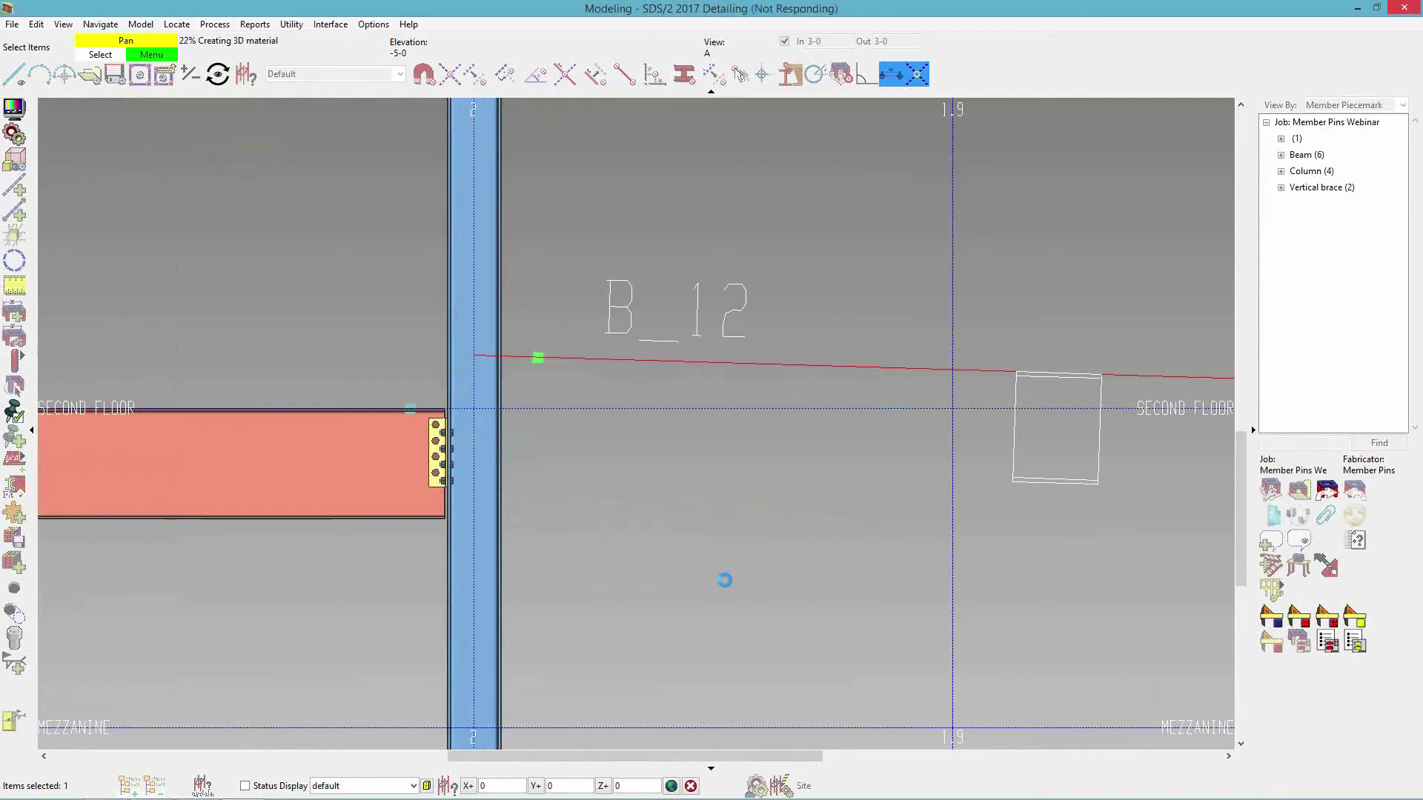
- Examine beam B_12's position against the SECOND FLOOR line at grid 2 and check its end elevations in the beam settings
scroll(682, 471, "down", 3)
middle_click_drag(810, 500, 750, 561)
scroll(602, 477, "up", 4)
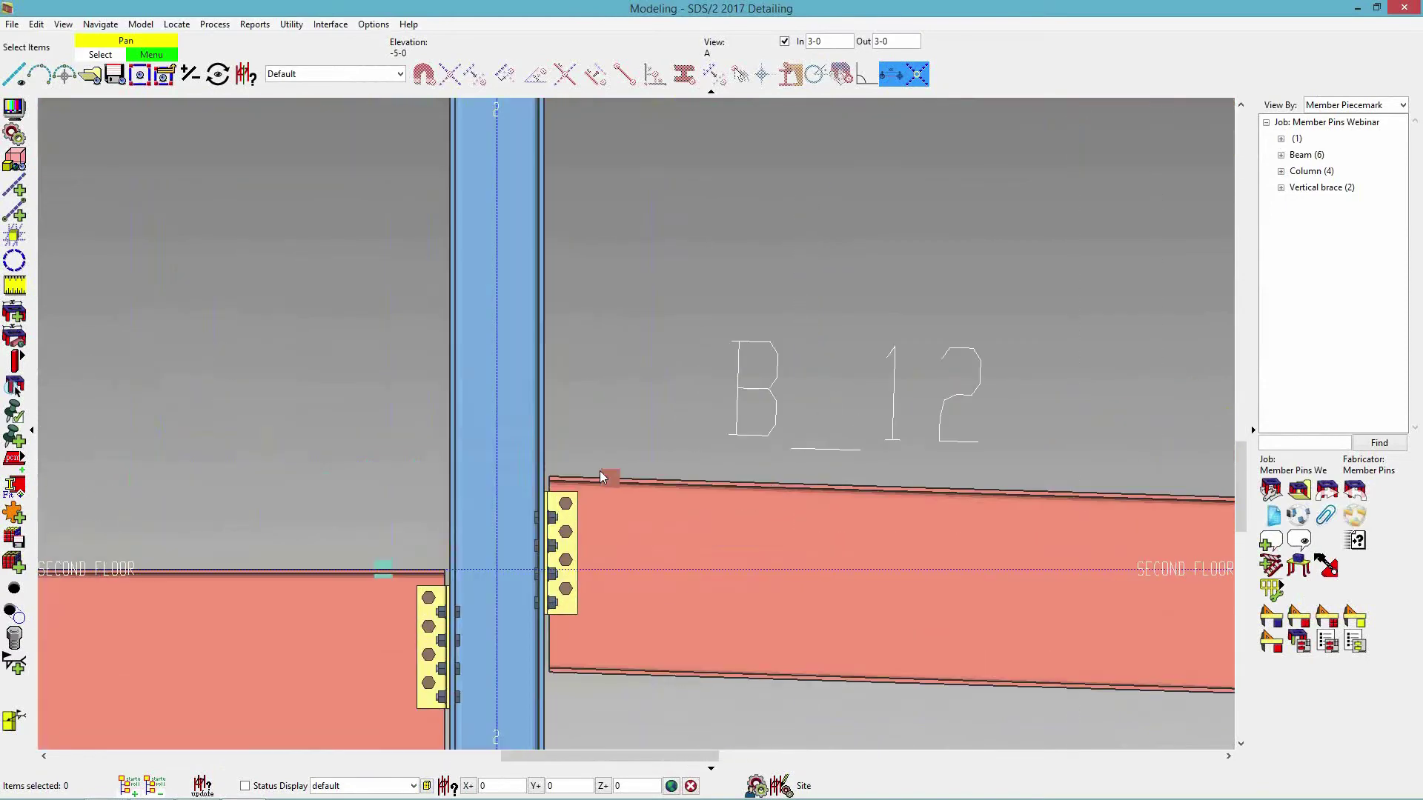
scroll(602, 476, "up", 1)
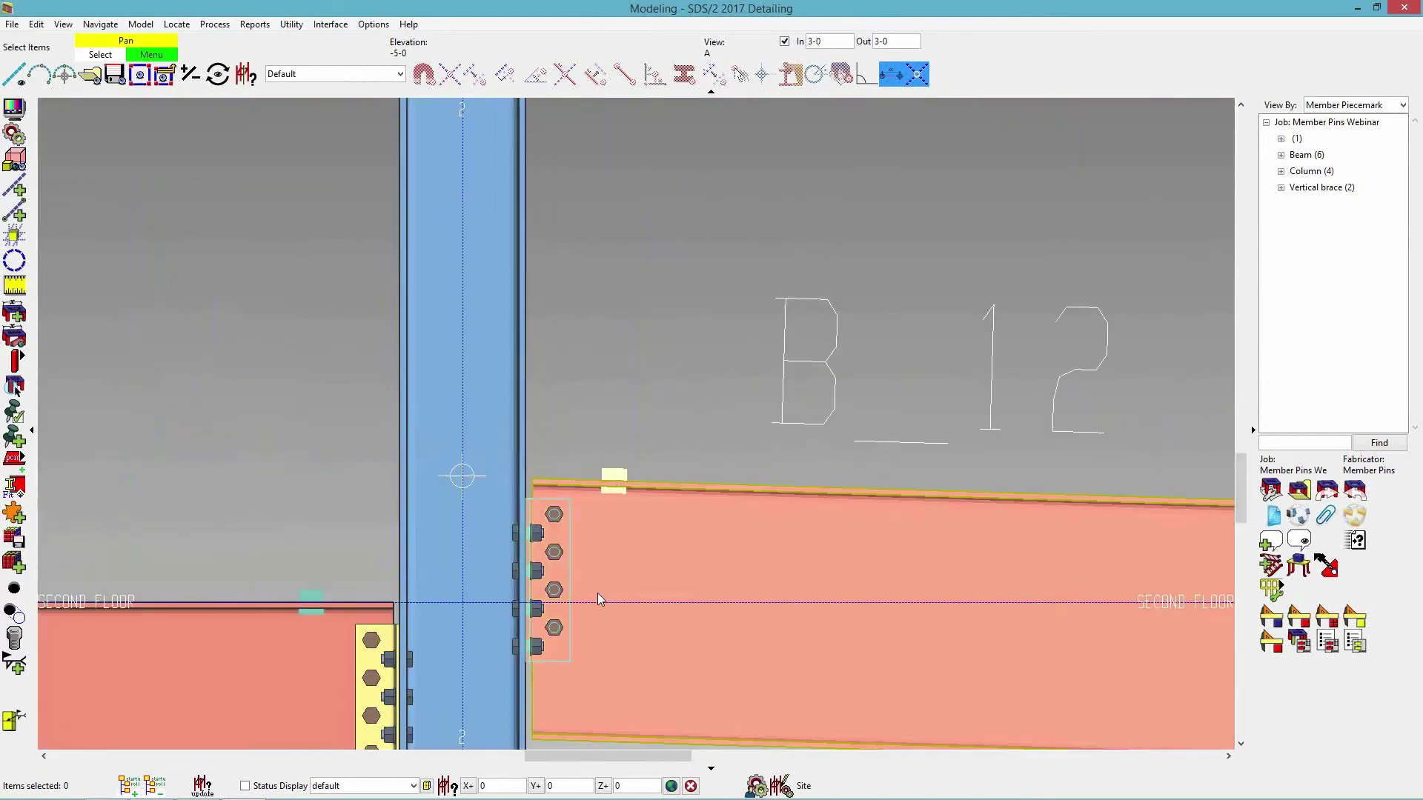
scroll(600, 597, "down", 2)
scroll(842, 585, "down", 3)
middle_click_drag(859, 585, 619, 517)
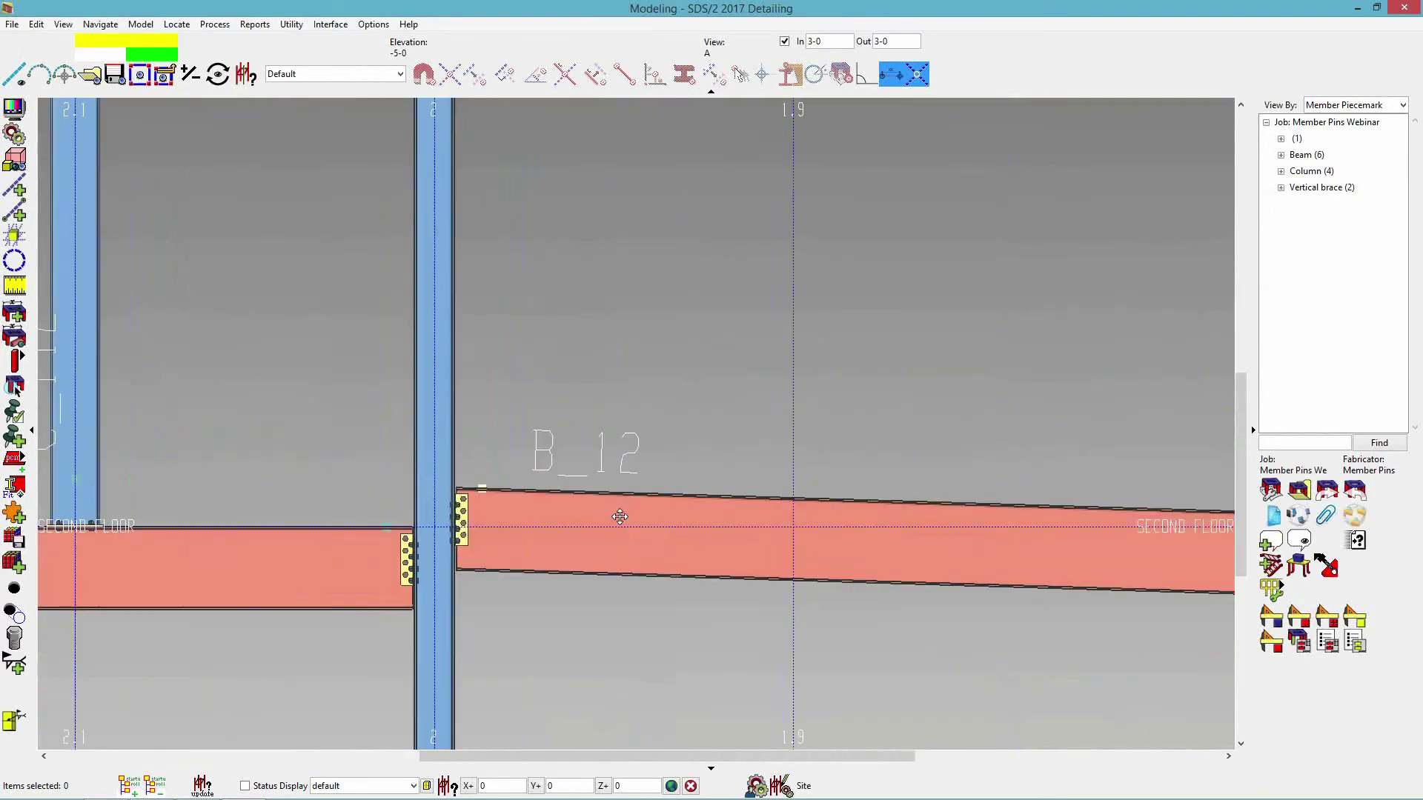
scroll(619, 517, "down", 2)
scroll(633, 517, "down", 1)
scroll(633, 516, "up", 2)
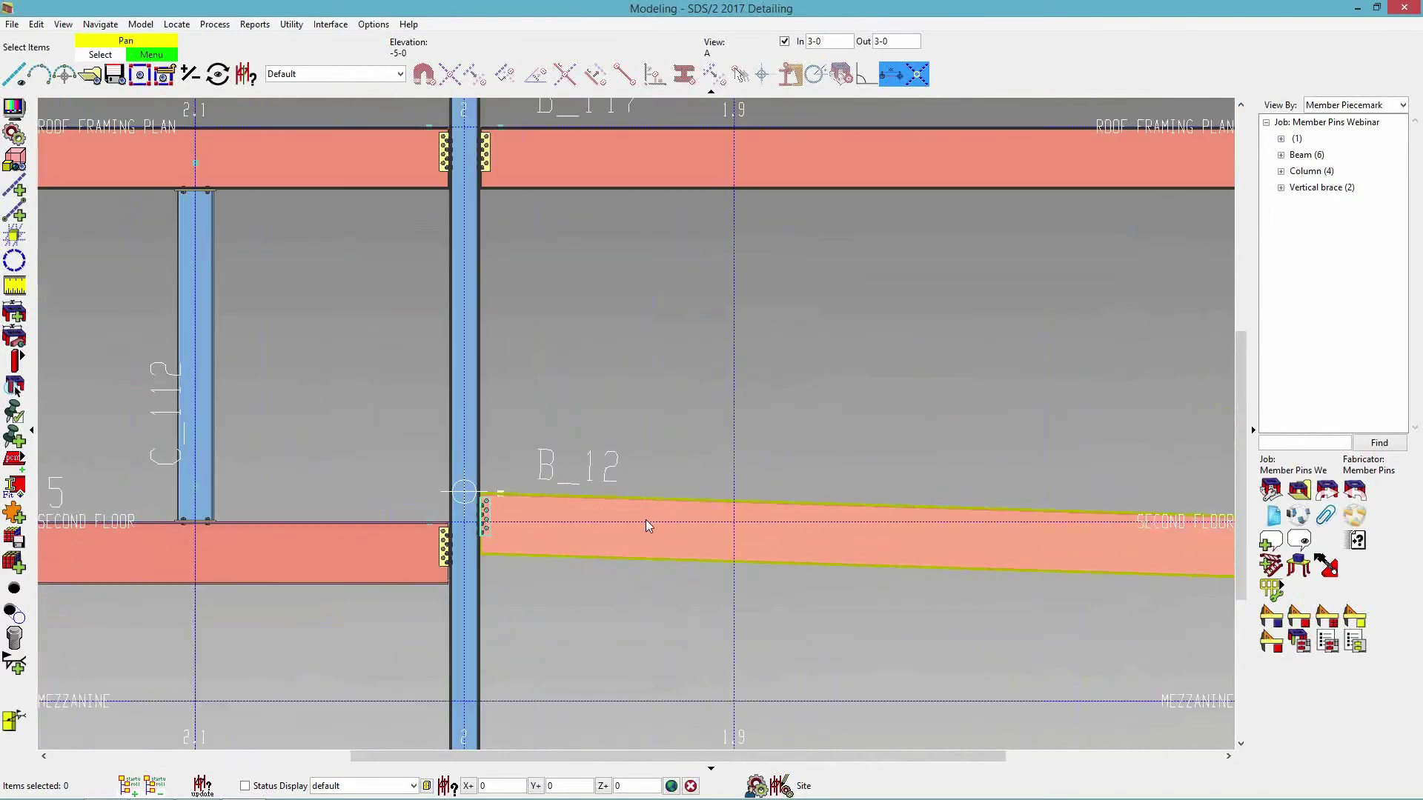
double_click(584, 510)
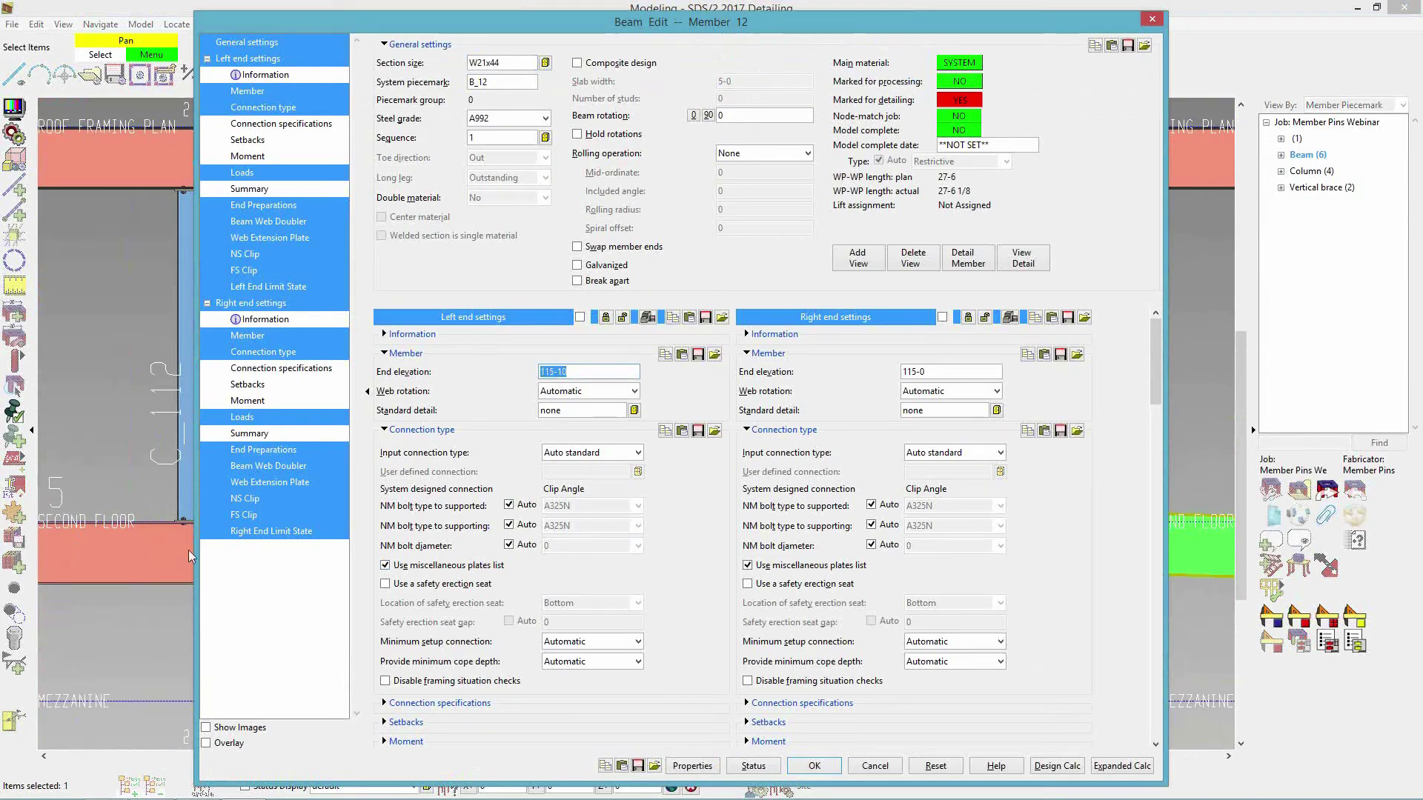
left_click(797, 771)
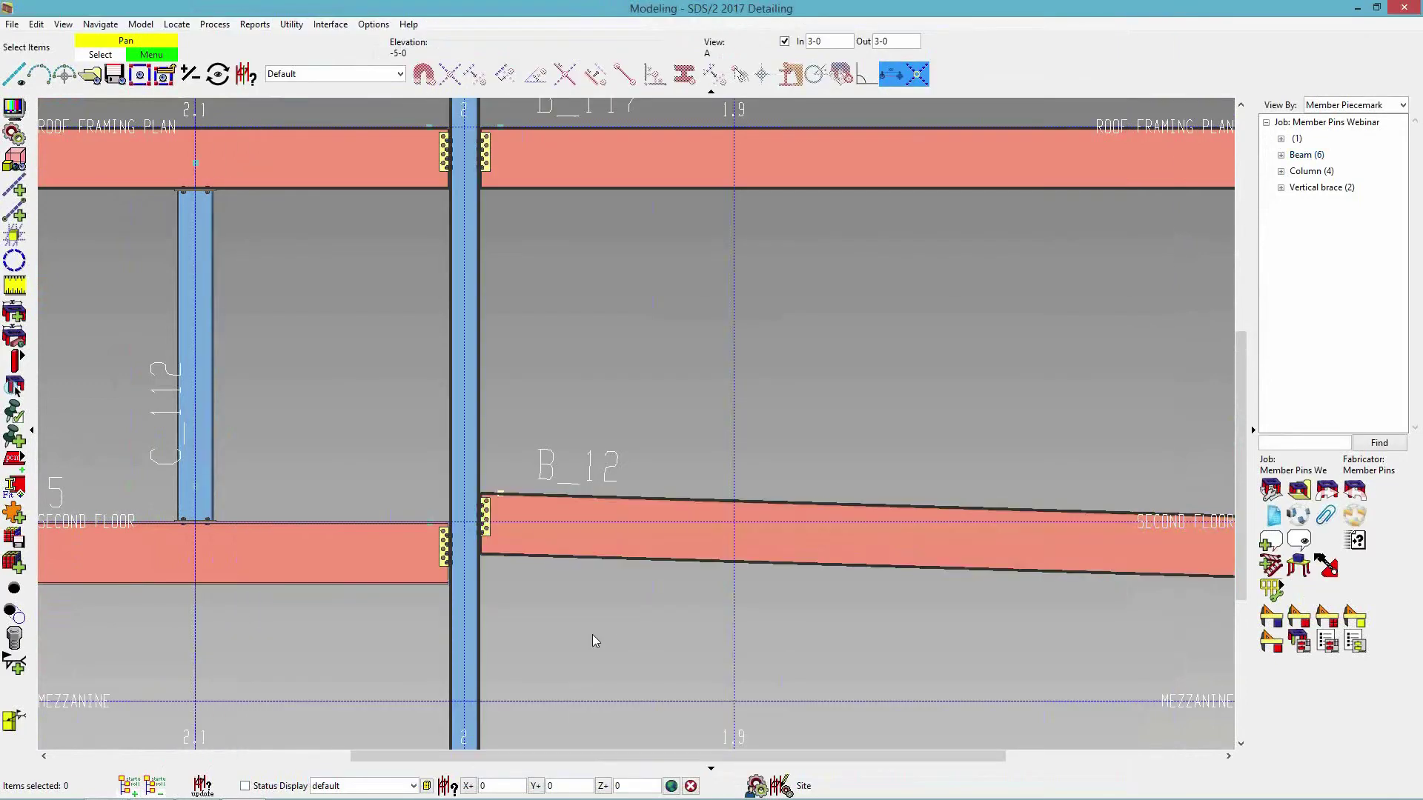
- Delete the view pins to ROOF FRAMING PLAN and A from the upper end of column C_112
middle_click_drag(588, 635, 937, 635)
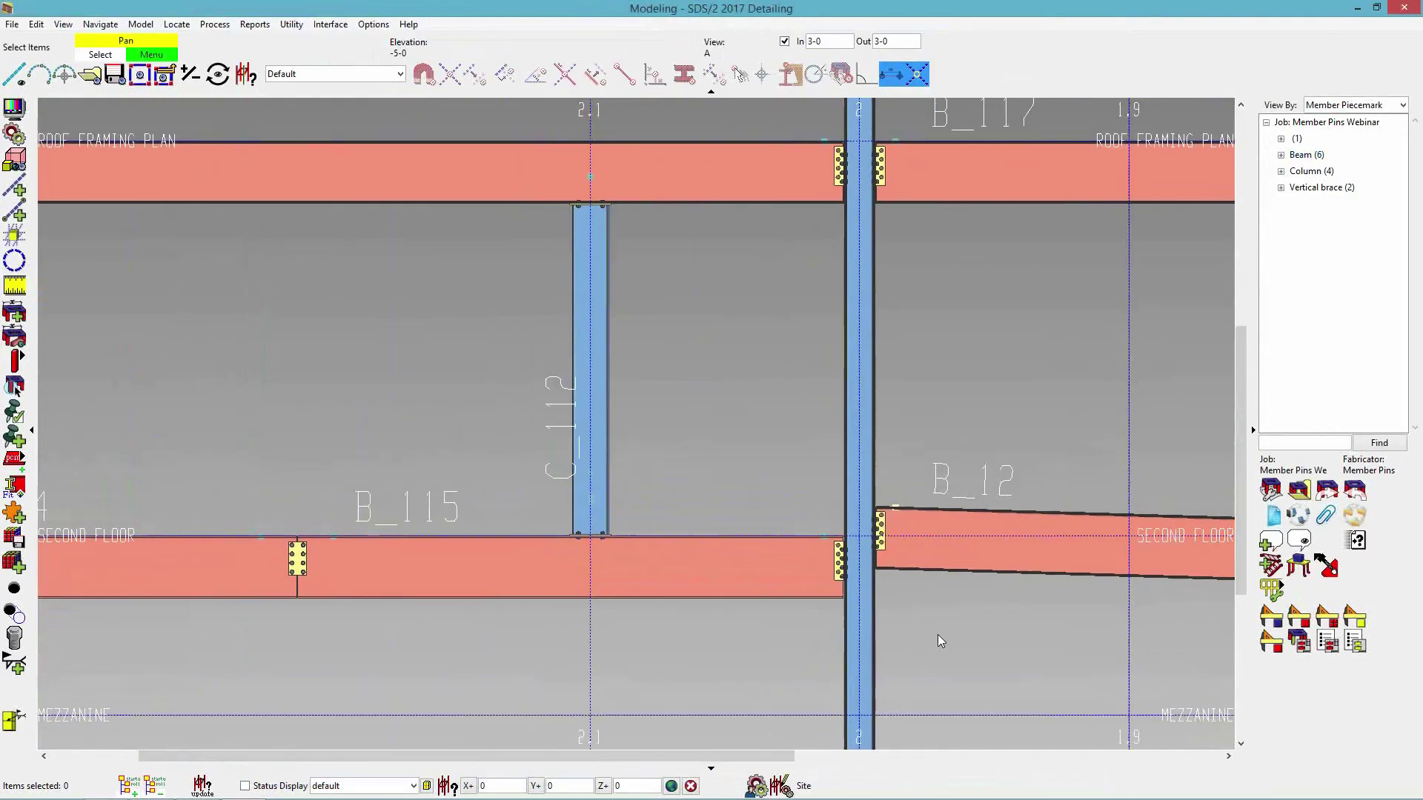
middle_click_drag(639, 280, 793, 429)
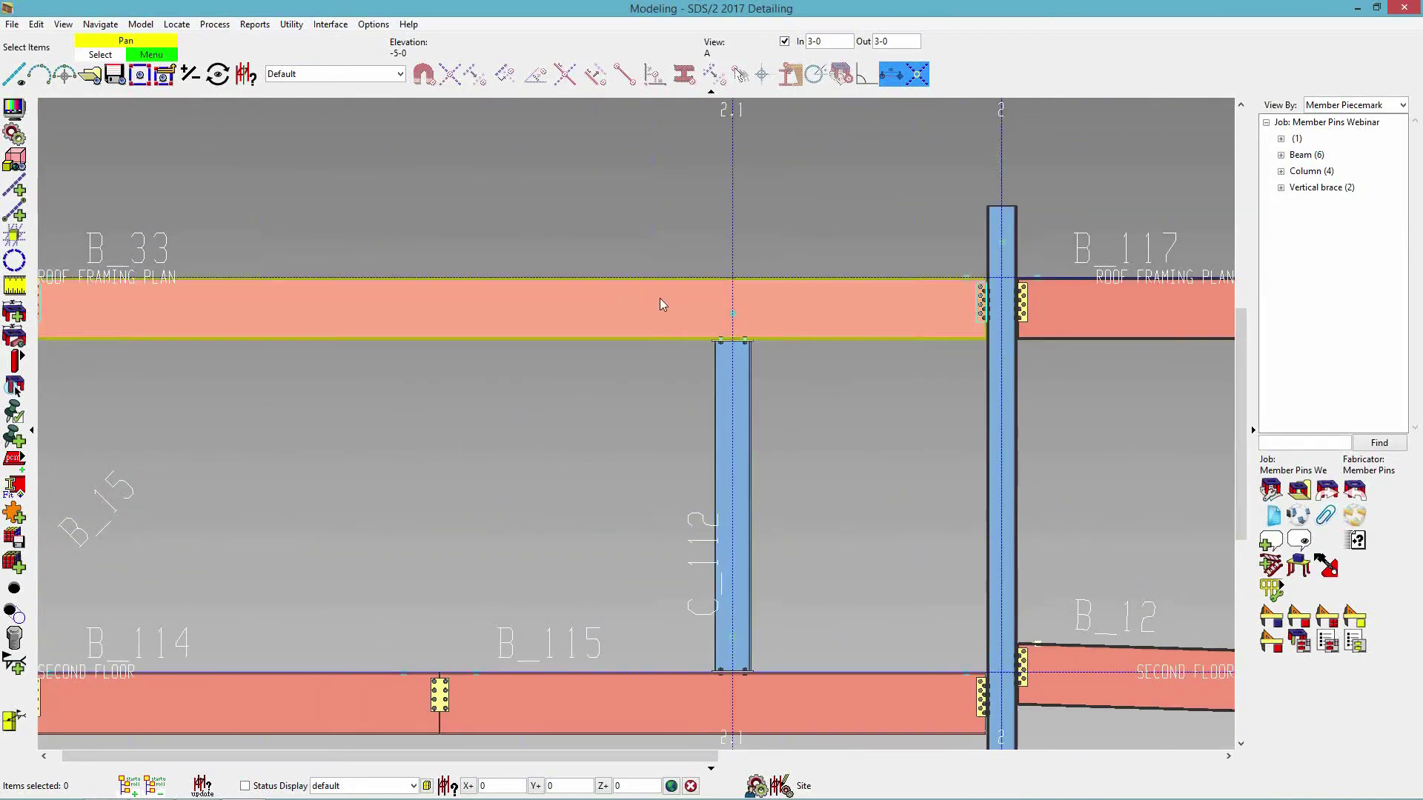
scroll(741, 356, "up", 1)
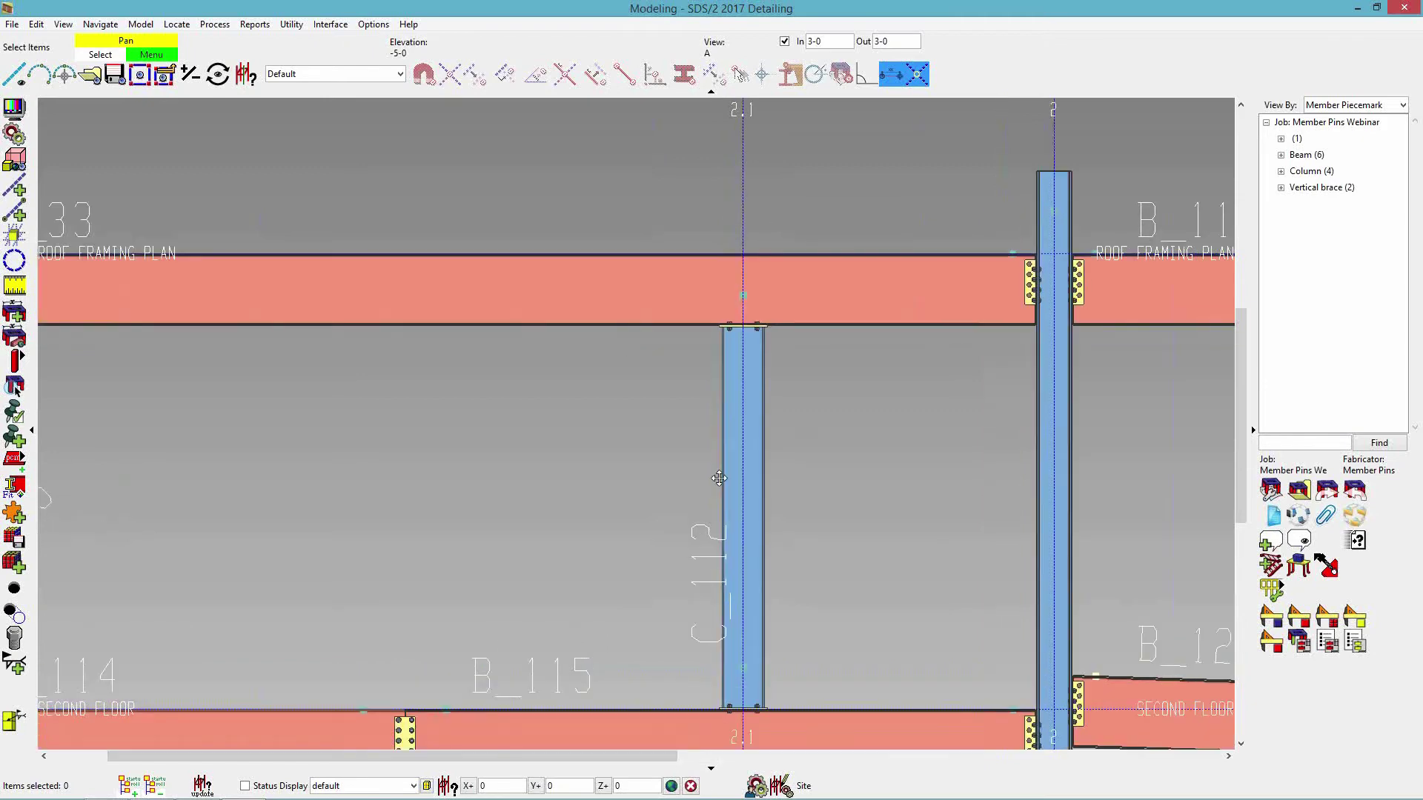
middle_click_drag(675, 455, 838, 540)
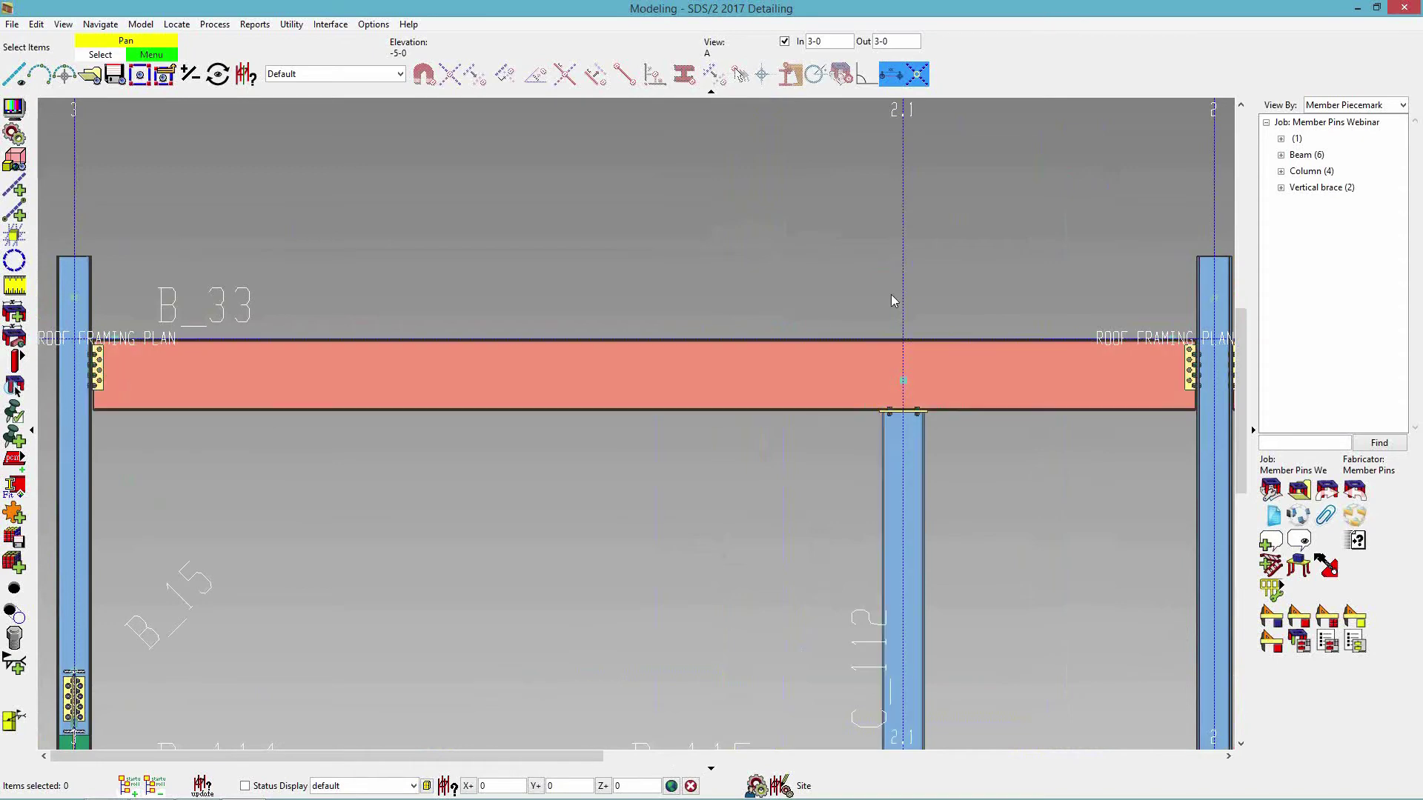
double_click(905, 382)
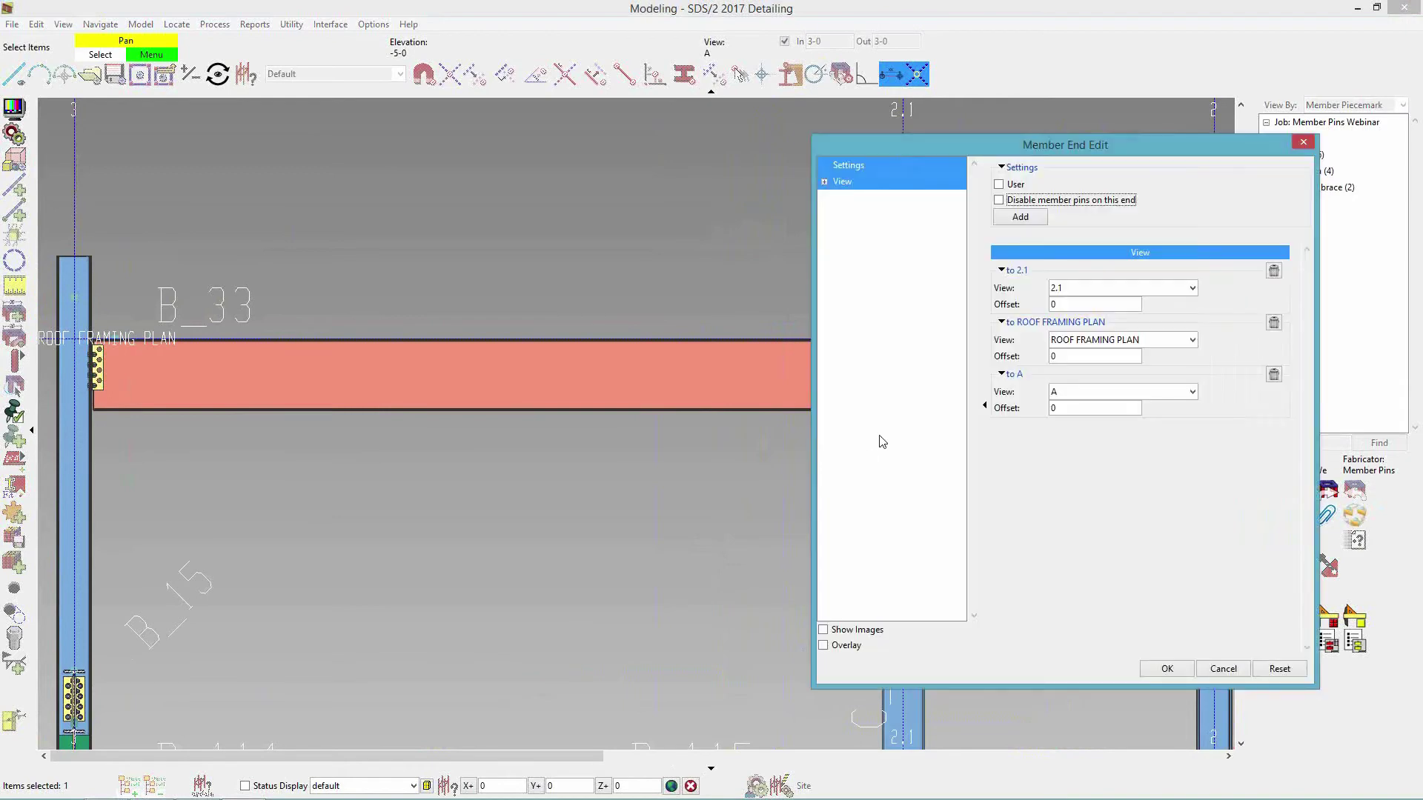
left_click_drag(1025, 148, 514, 147)
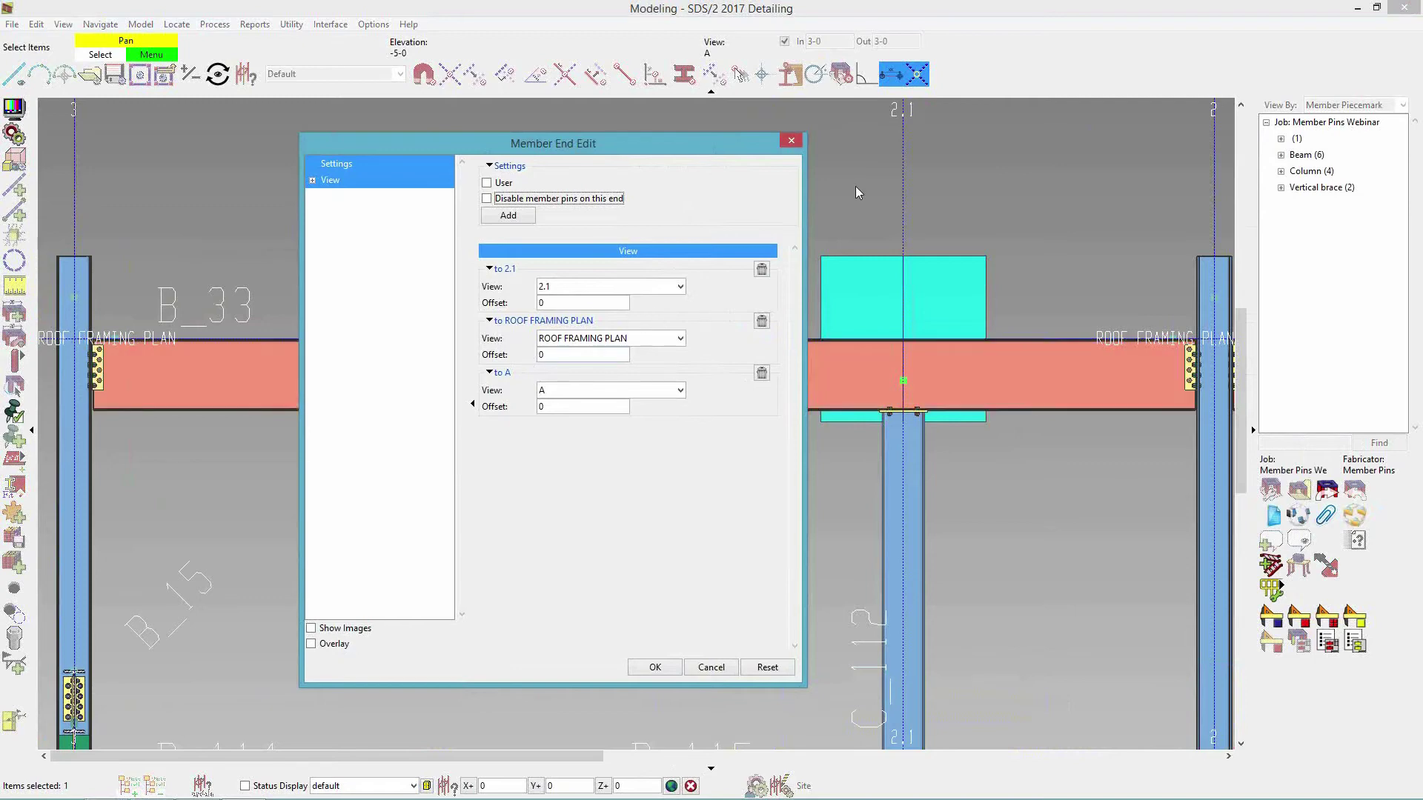
left_click(762, 321)
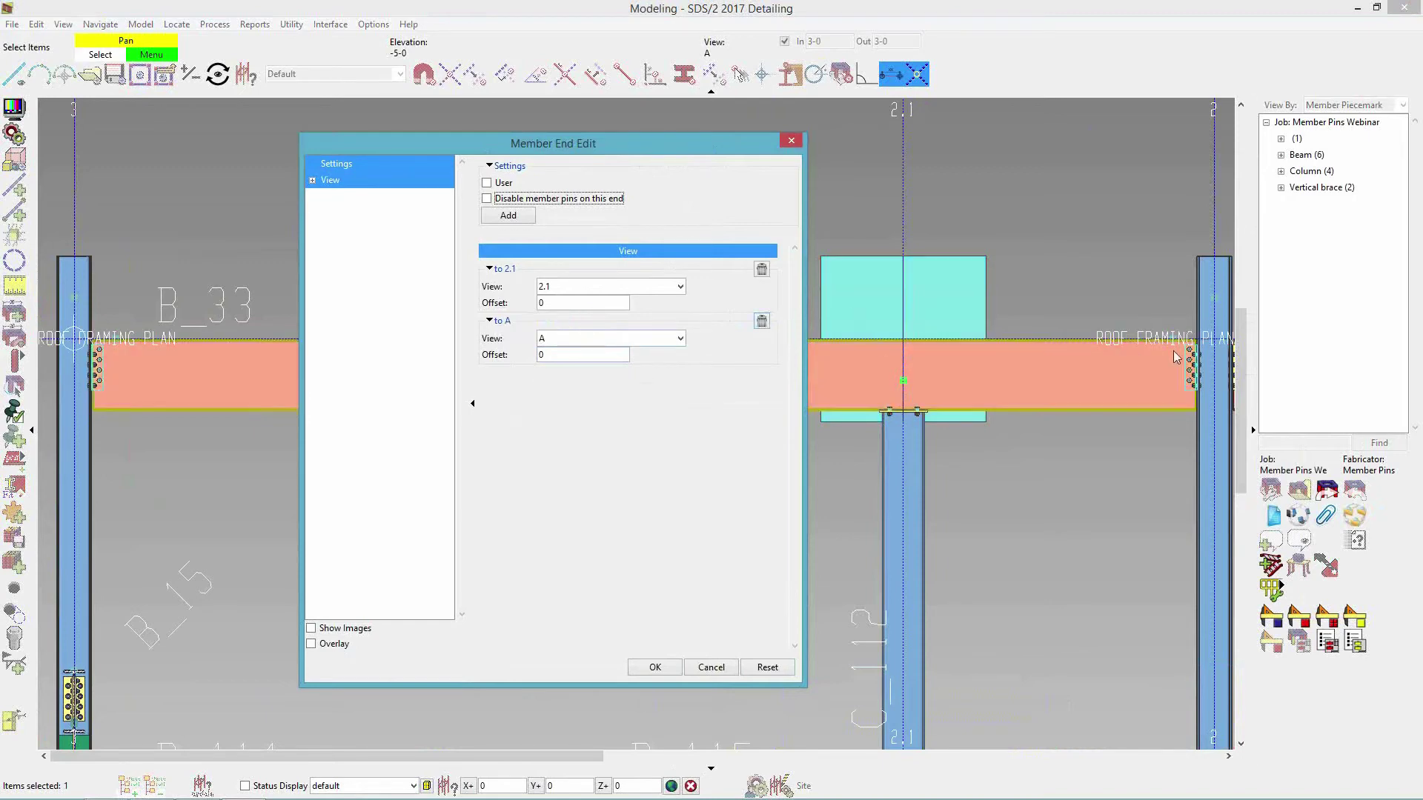
left_click(762, 322)
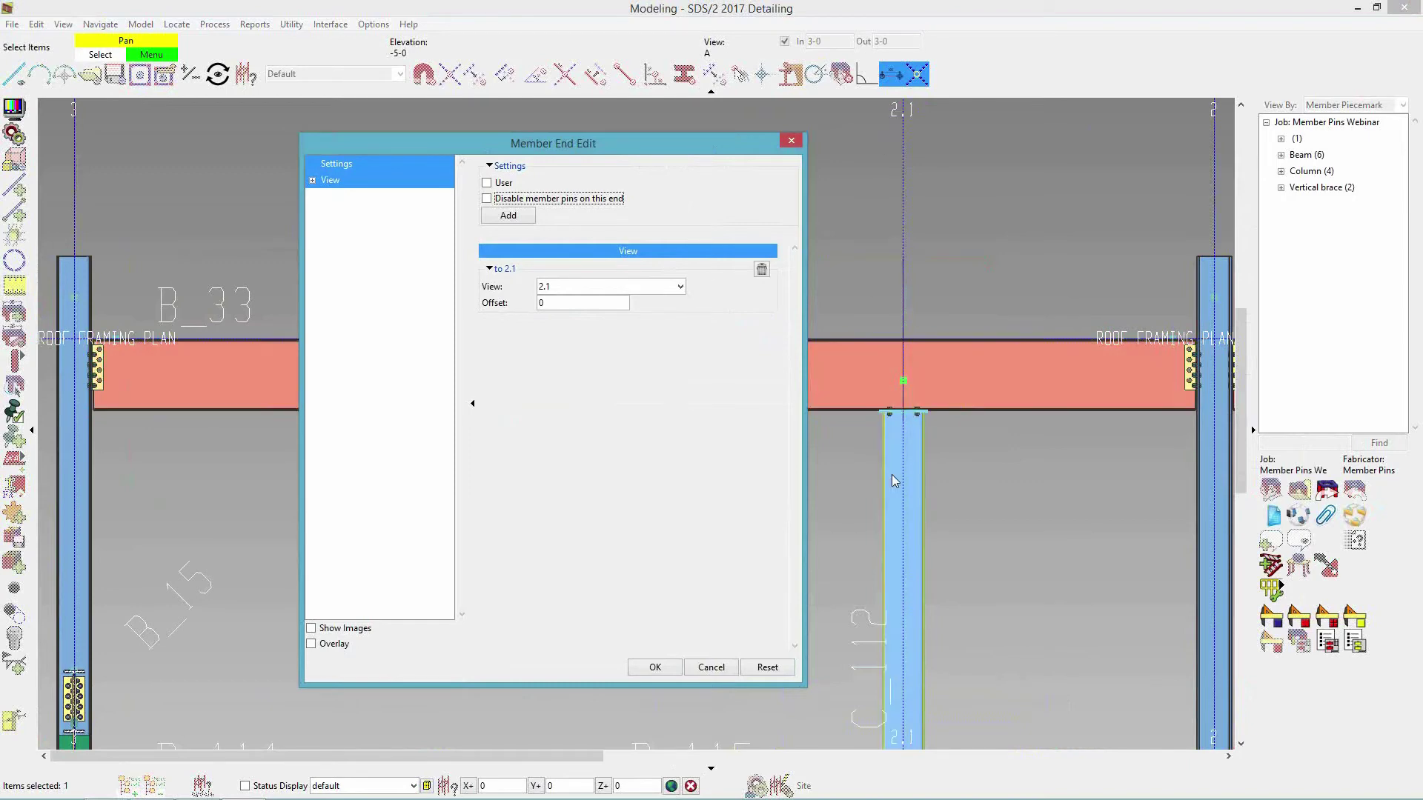
- Add a "to other member line" pin from column C_112's upper end to beam B_33
left_click(491, 215)
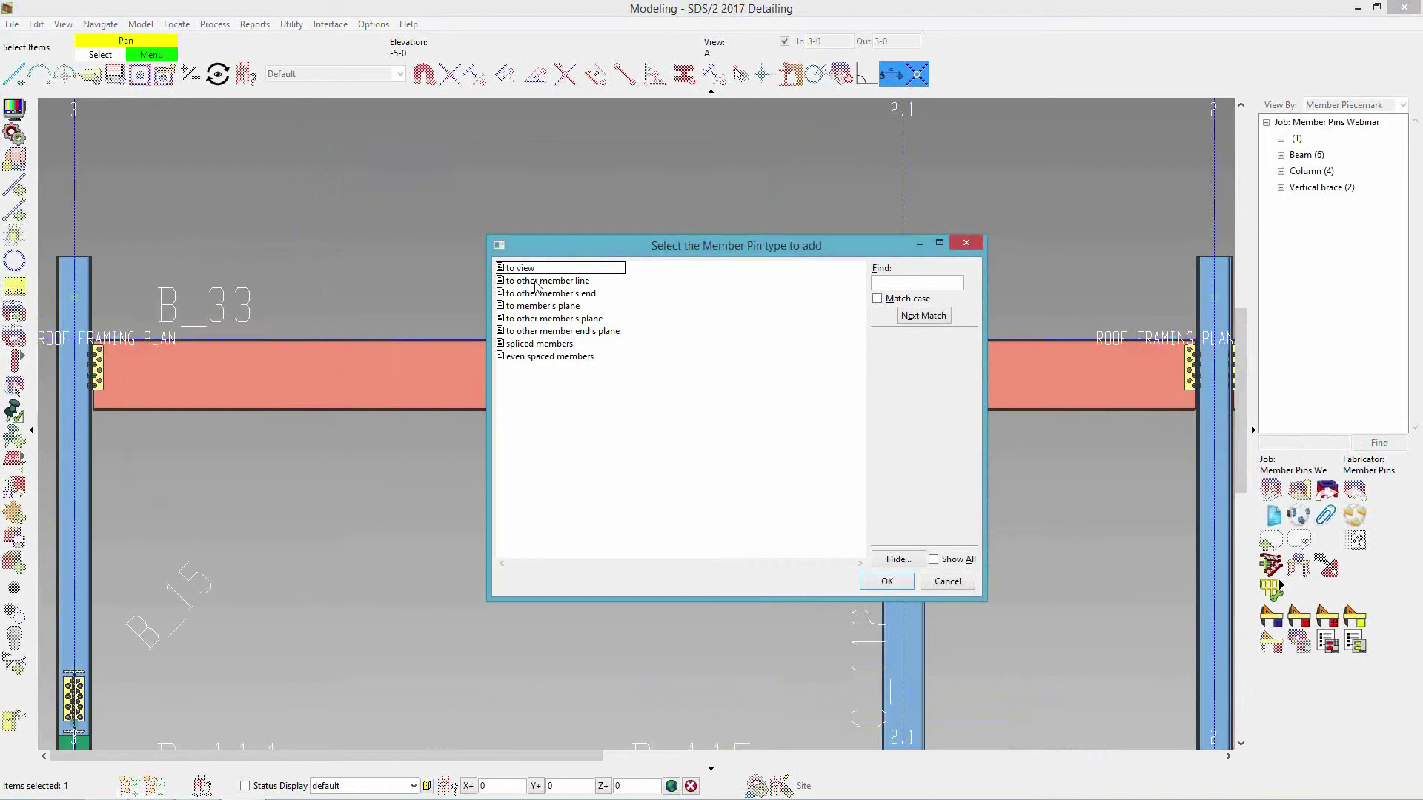
left_click(536, 283)
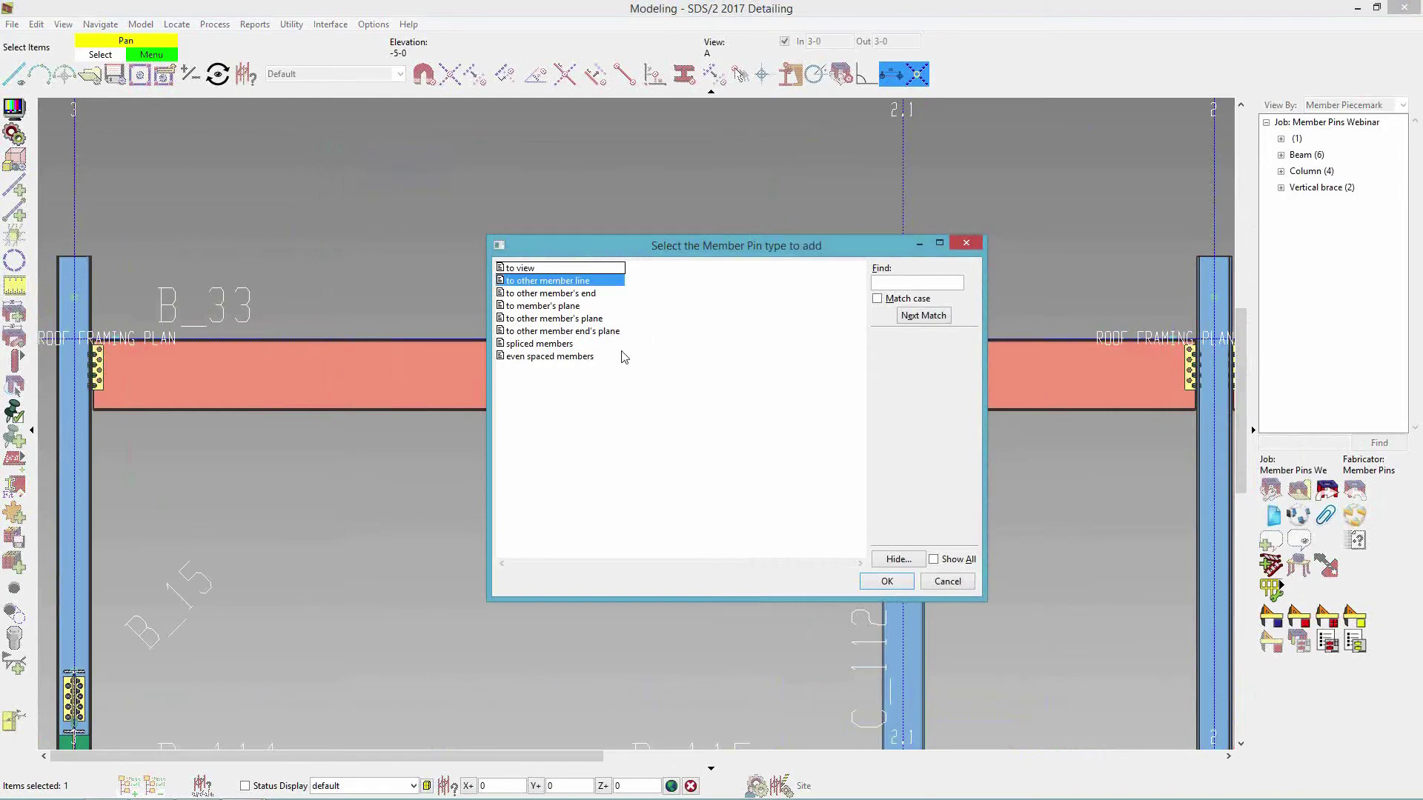
left_click(881, 583)
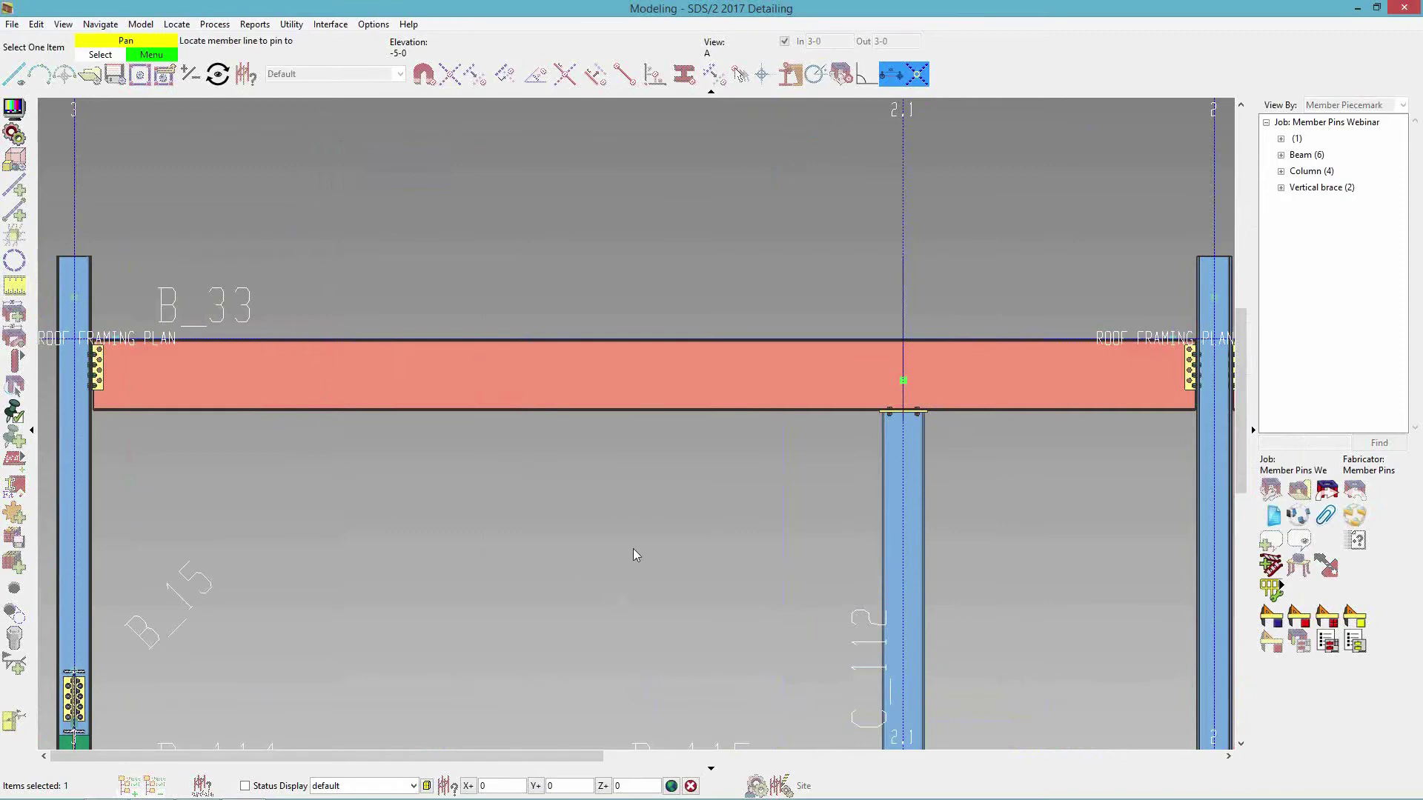
left_click(717, 403)
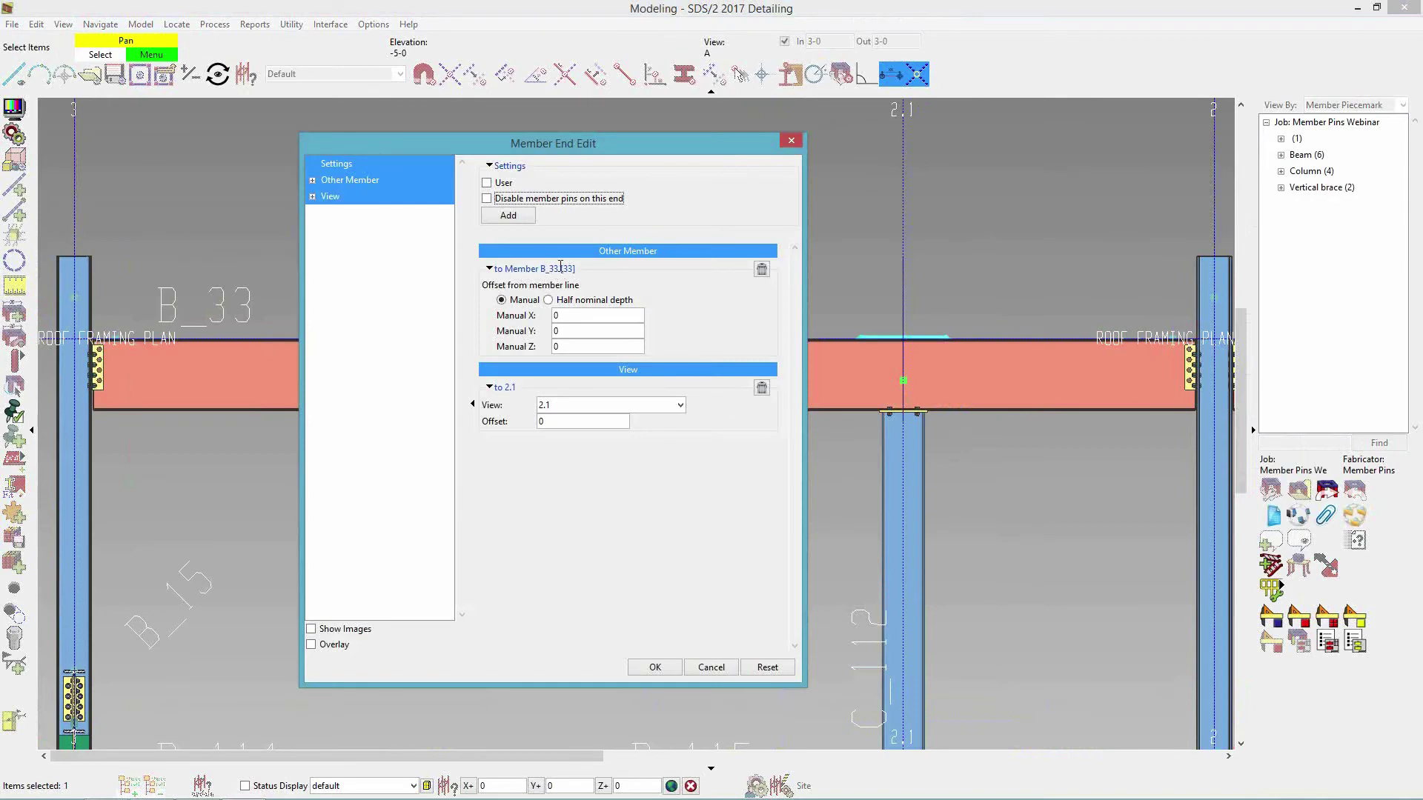
- Apply the column's pin settings and set both end elevations of beam B_33 to 128-0
left_click(655, 668)
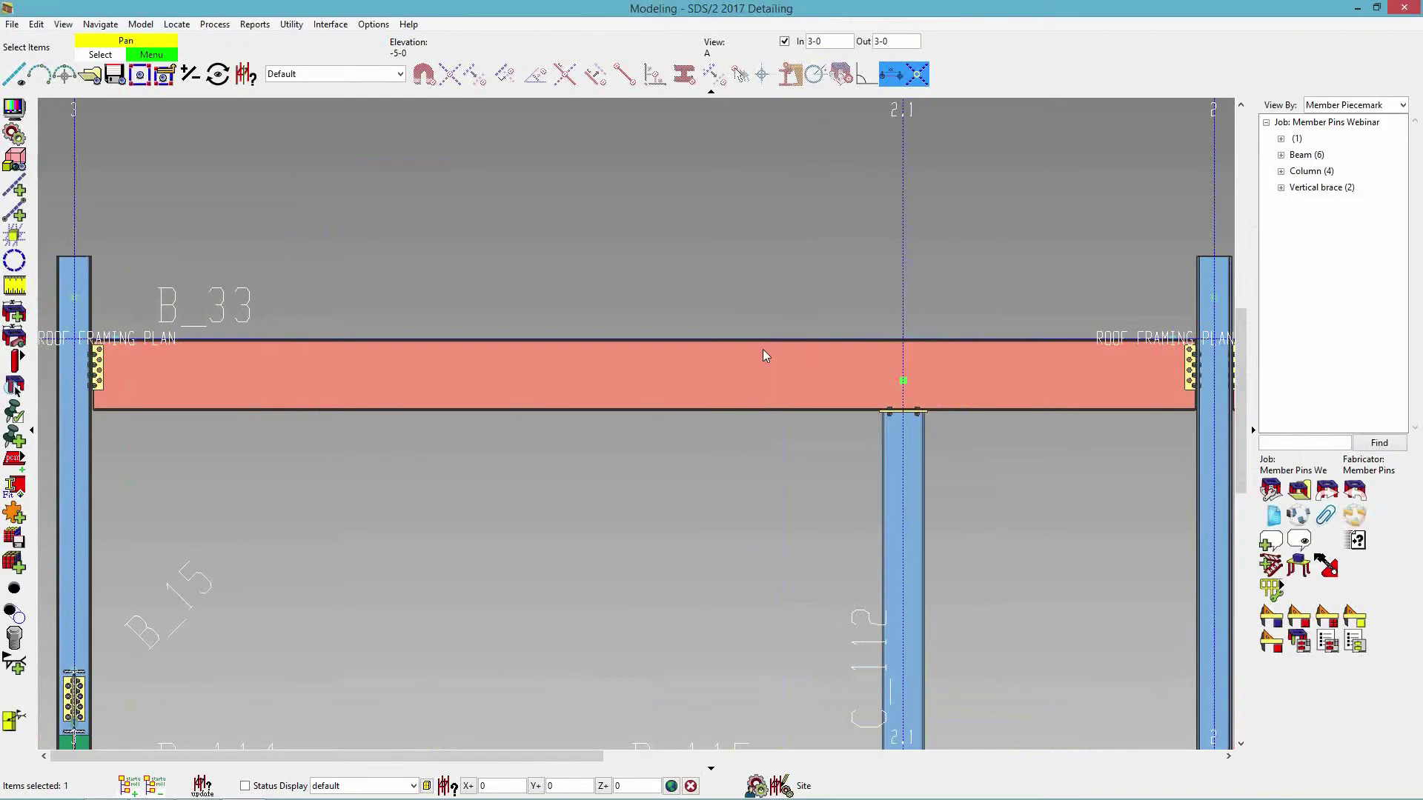
double_click(820, 380)
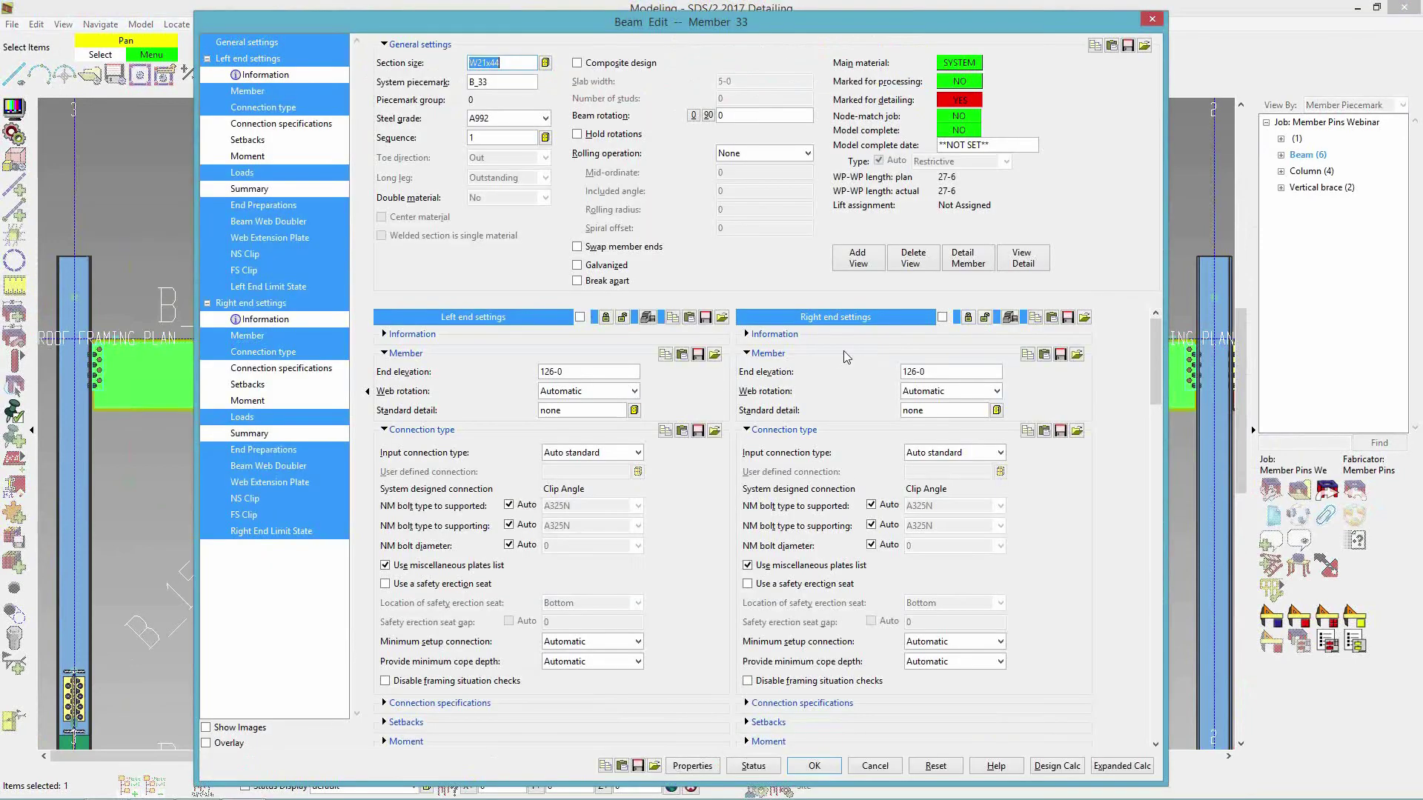
double_click(933, 373)
type("128-0")
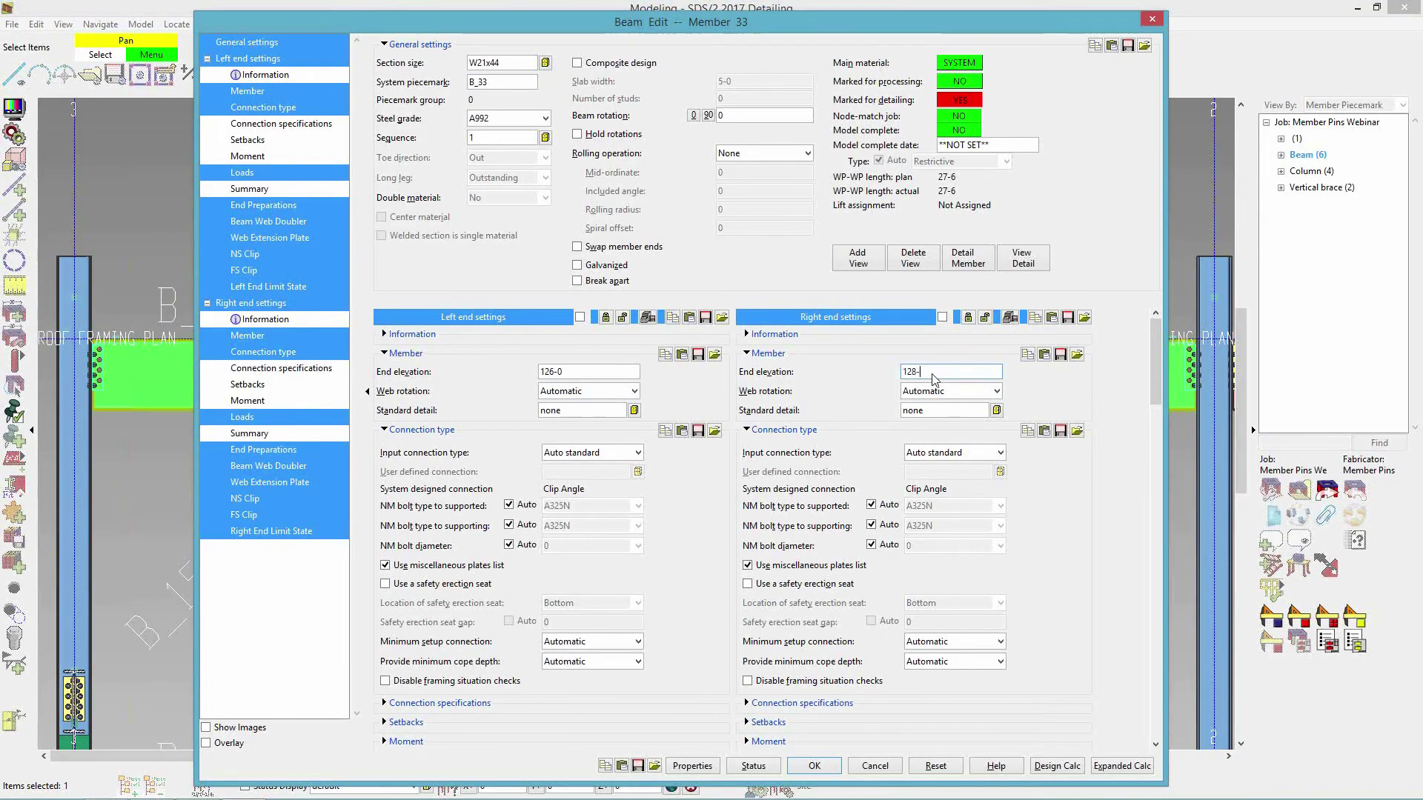
double_click(544, 371)
type("128")
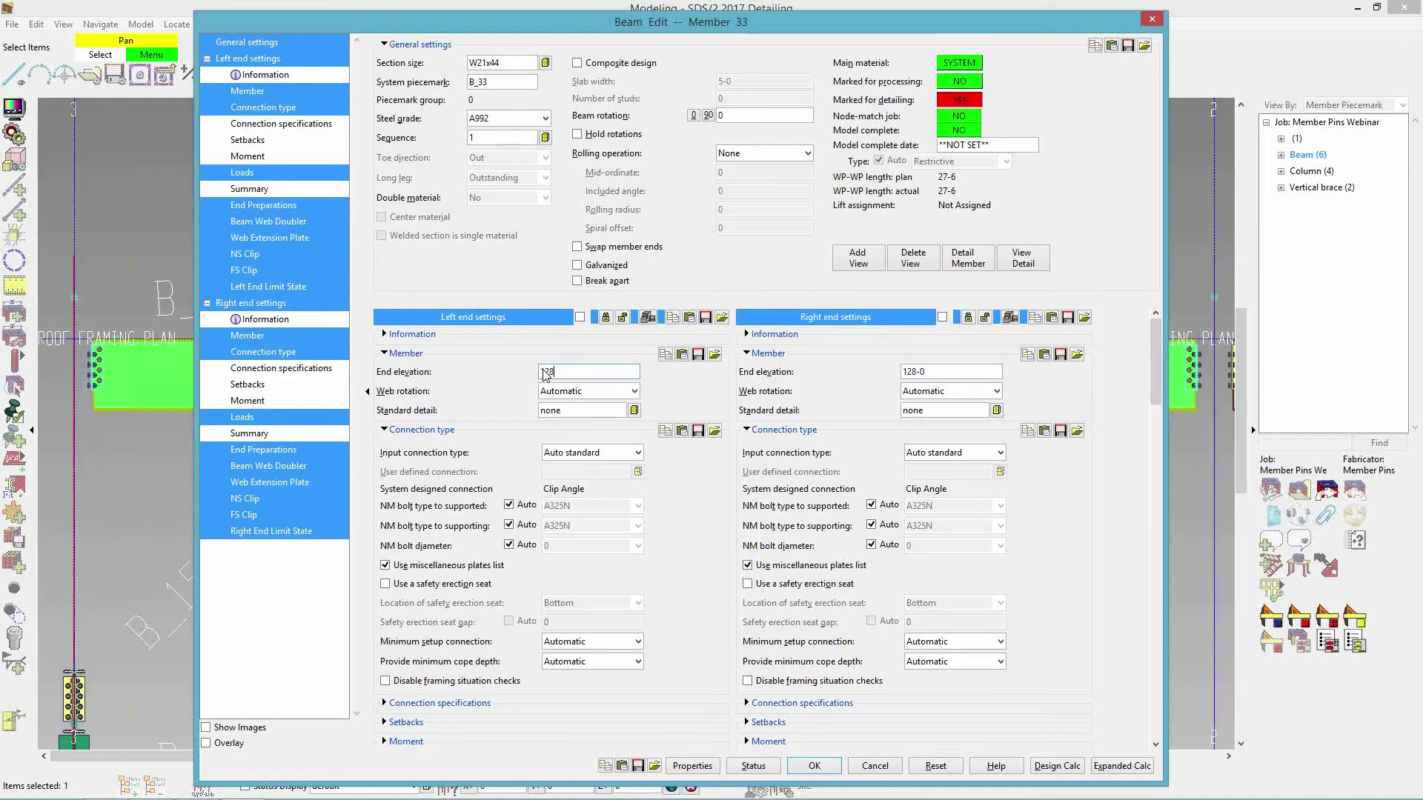
key("Return")
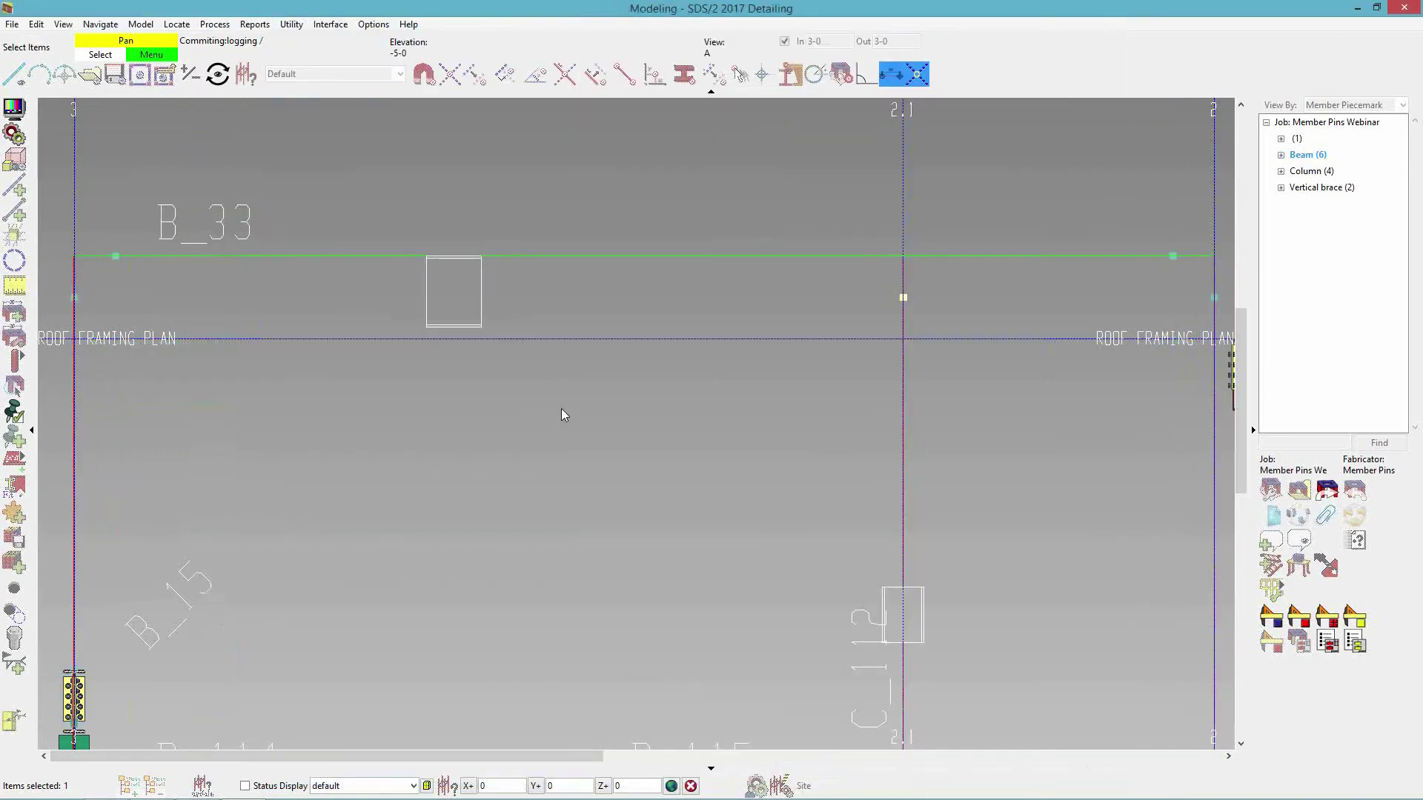
scroll(926, 332, "up", 3)
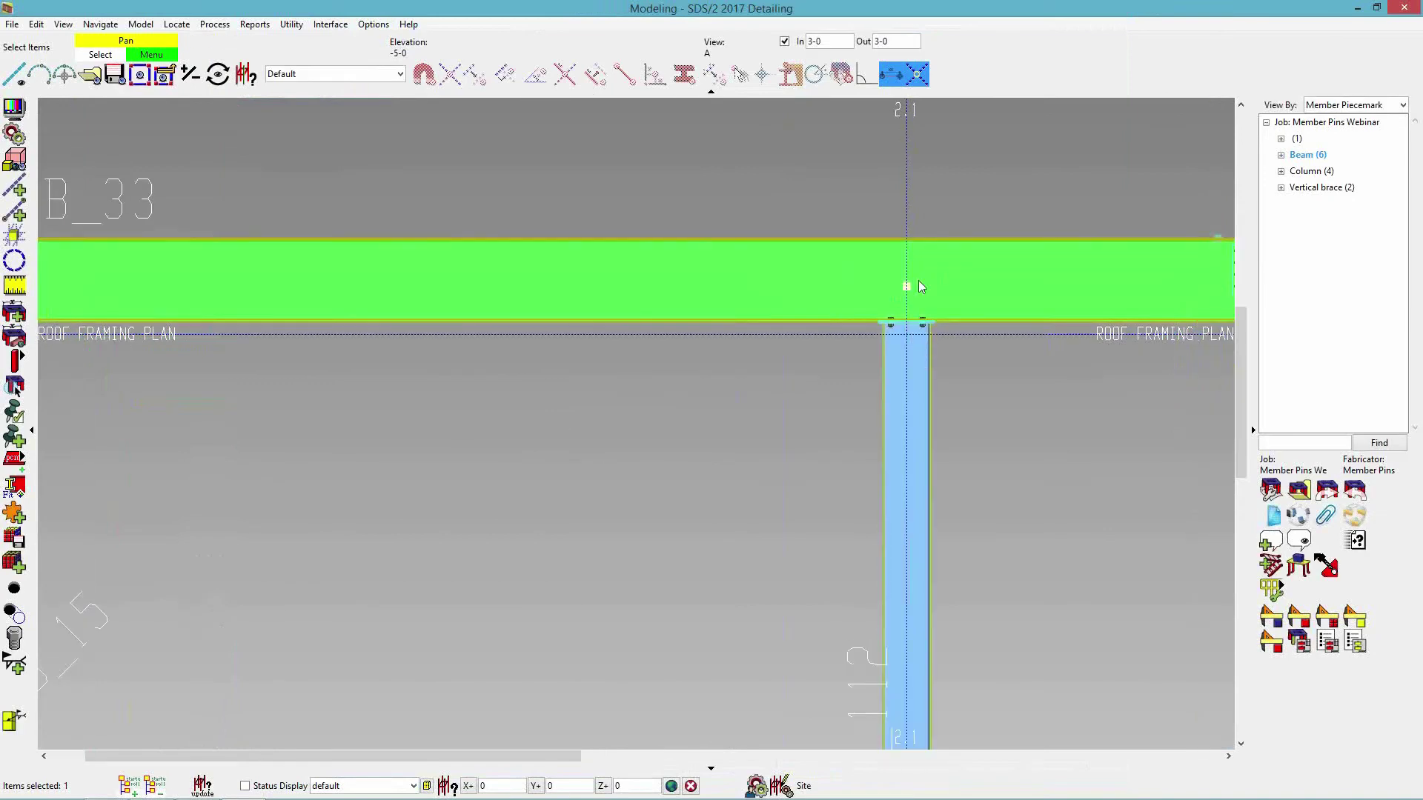
scroll(873, 411, "down", 2)
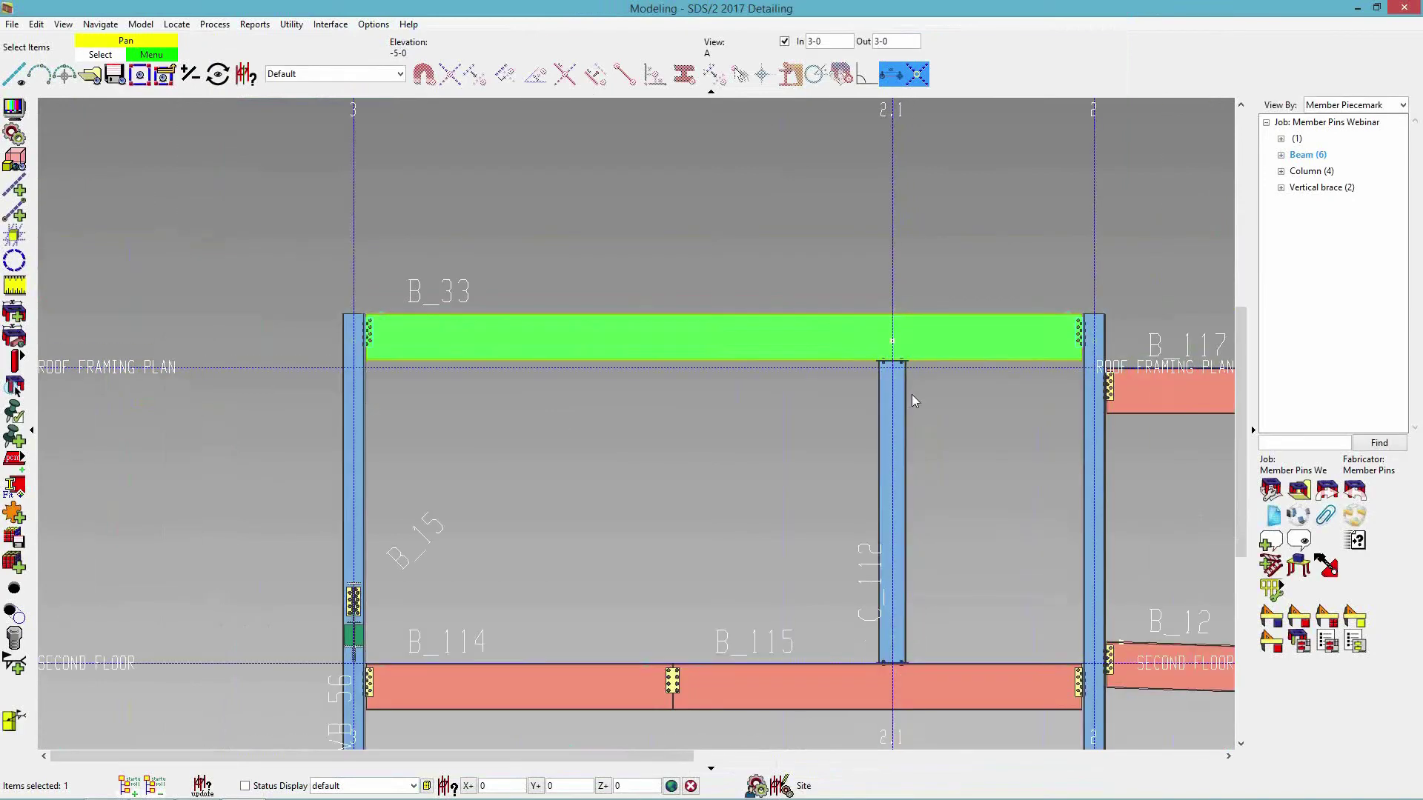
left_click(531, 580)
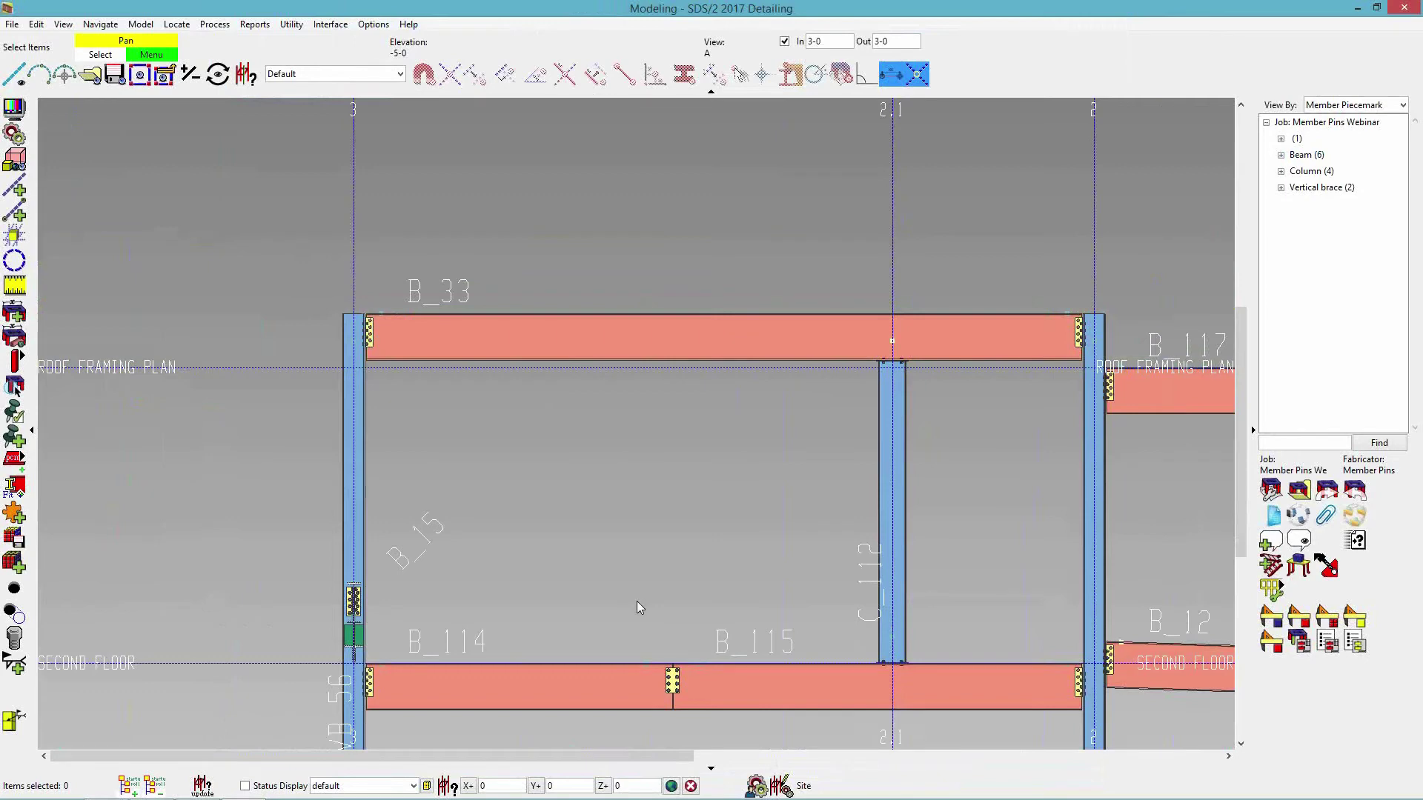
- Examine the member end plane and view pins on beam B_114's end at the splice with B_115
middle_click_drag(681, 553, 668, 559)
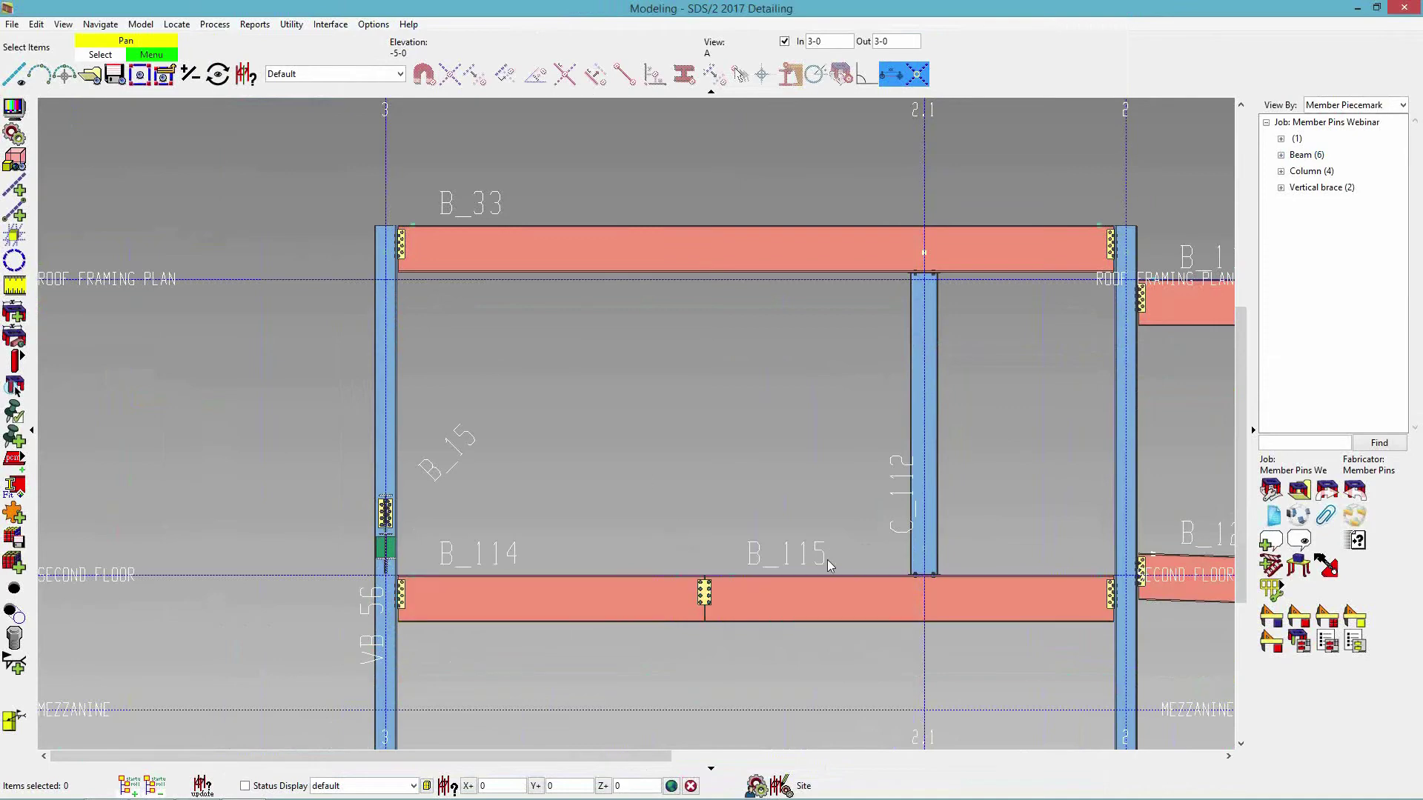
scroll(683, 589, "up", 3)
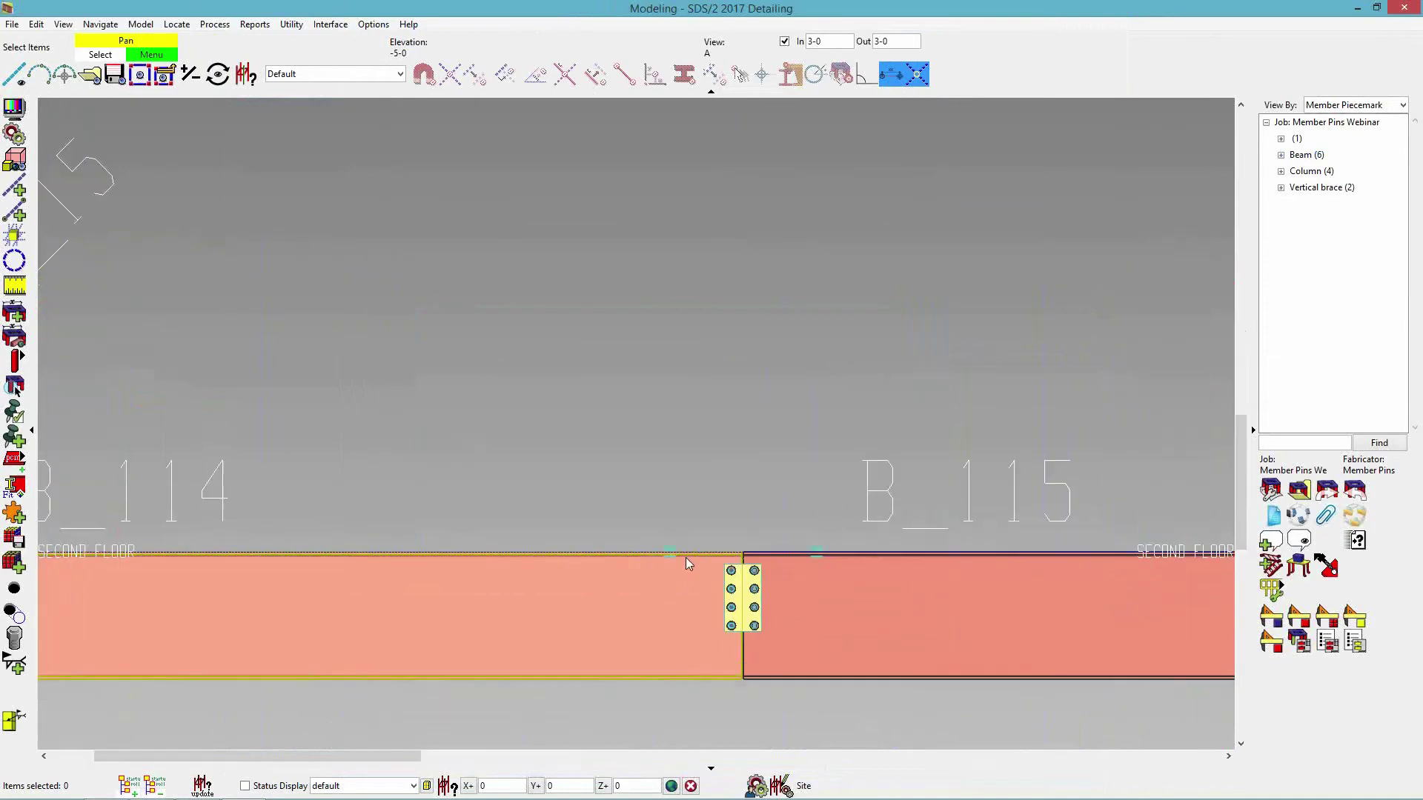
middle_click(630, 503)
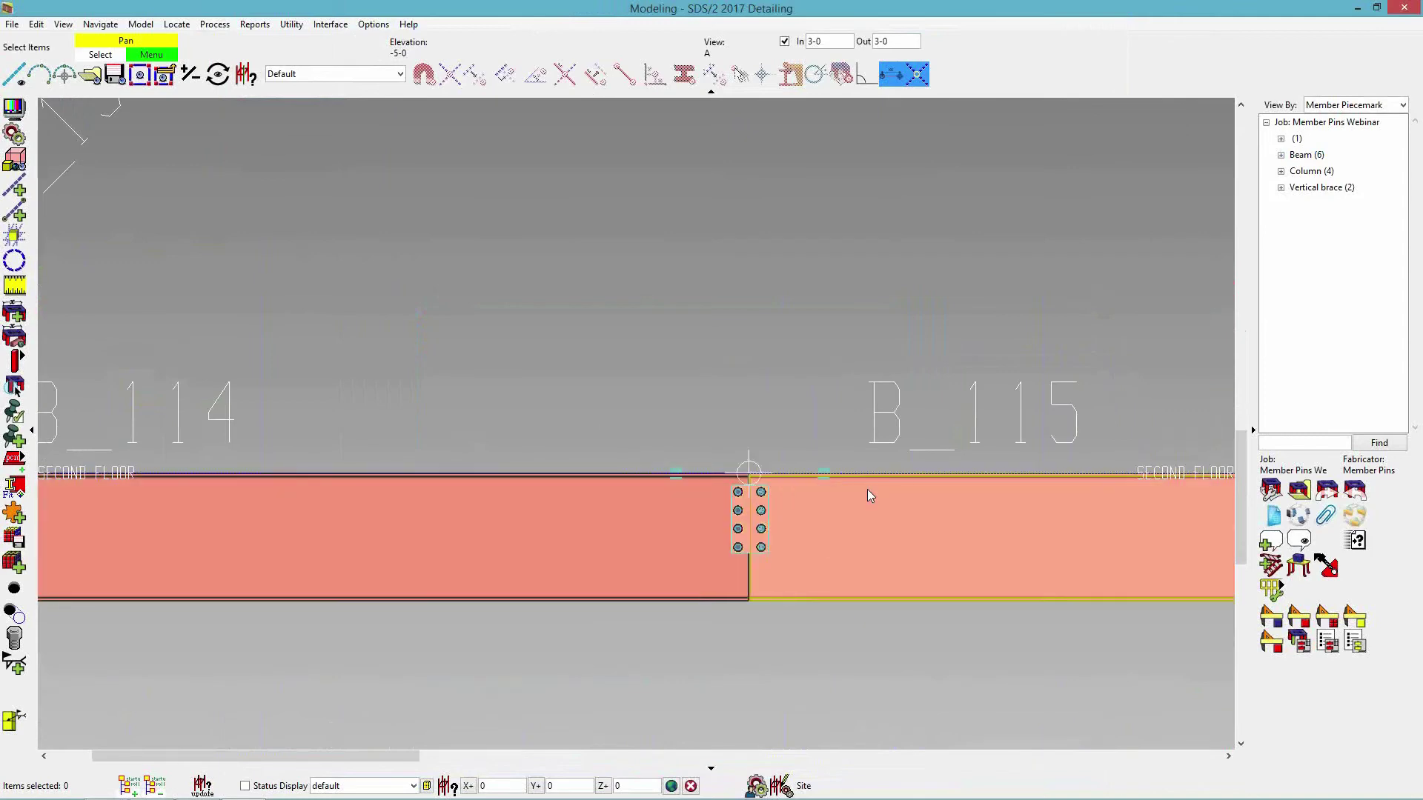
double_click(676, 475)
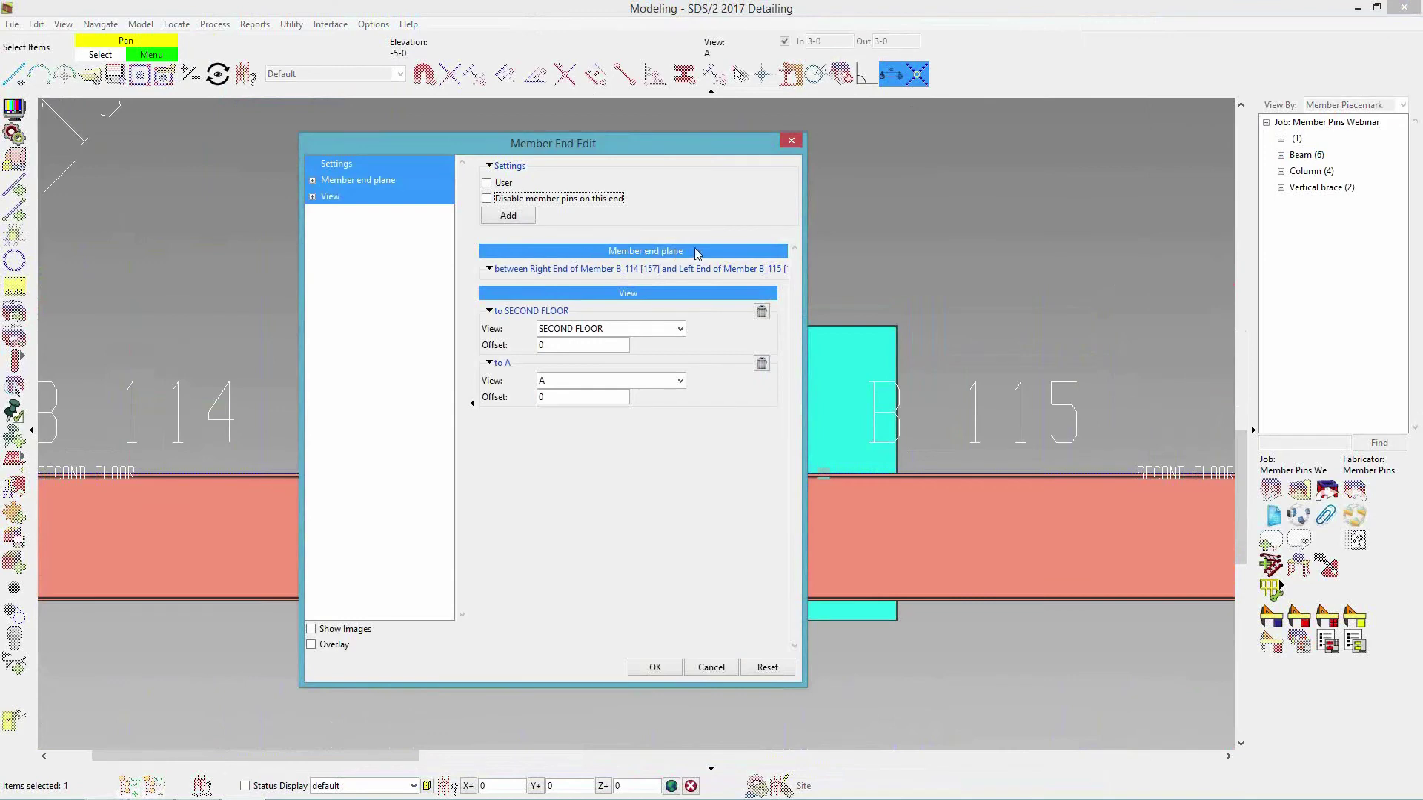
left_click_drag(700, 149, 452, 167)
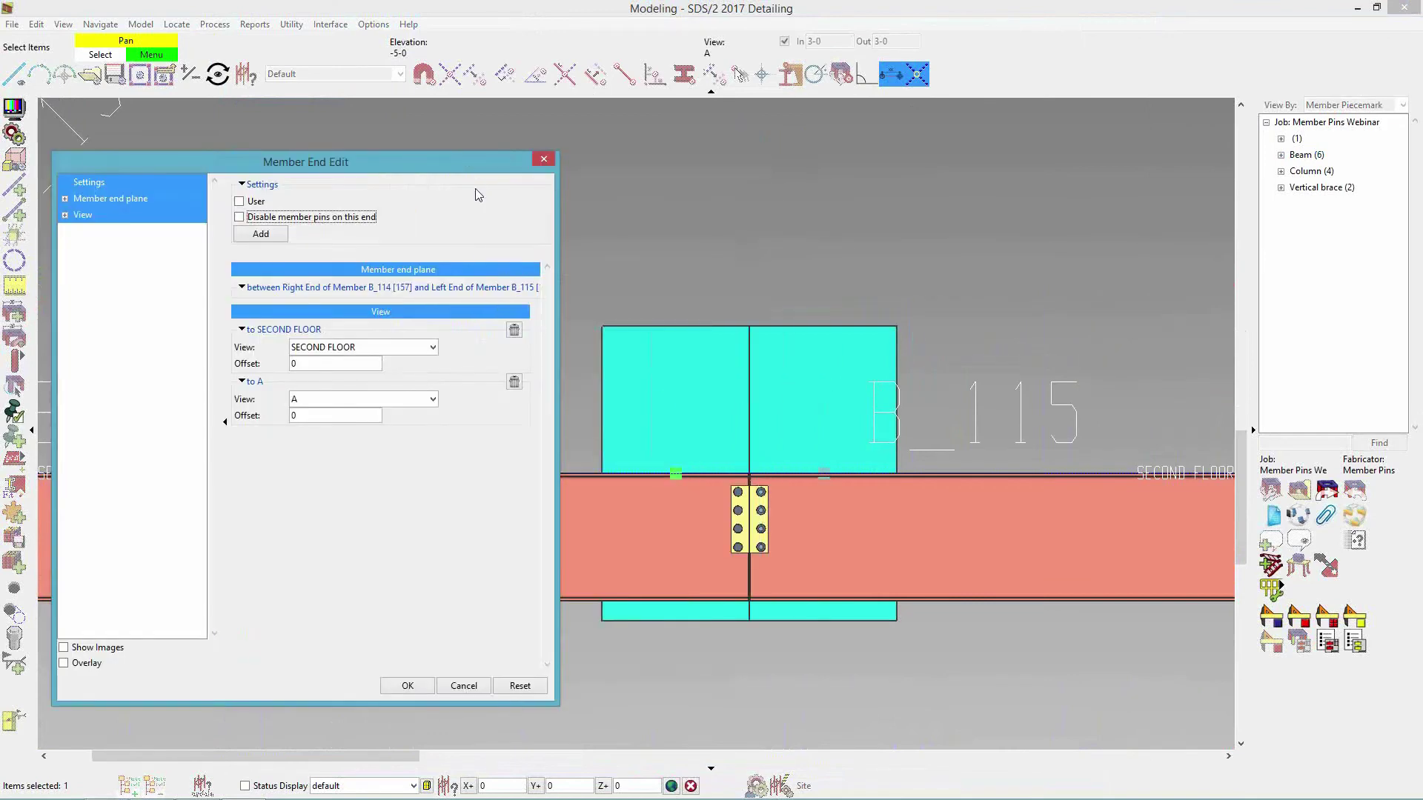
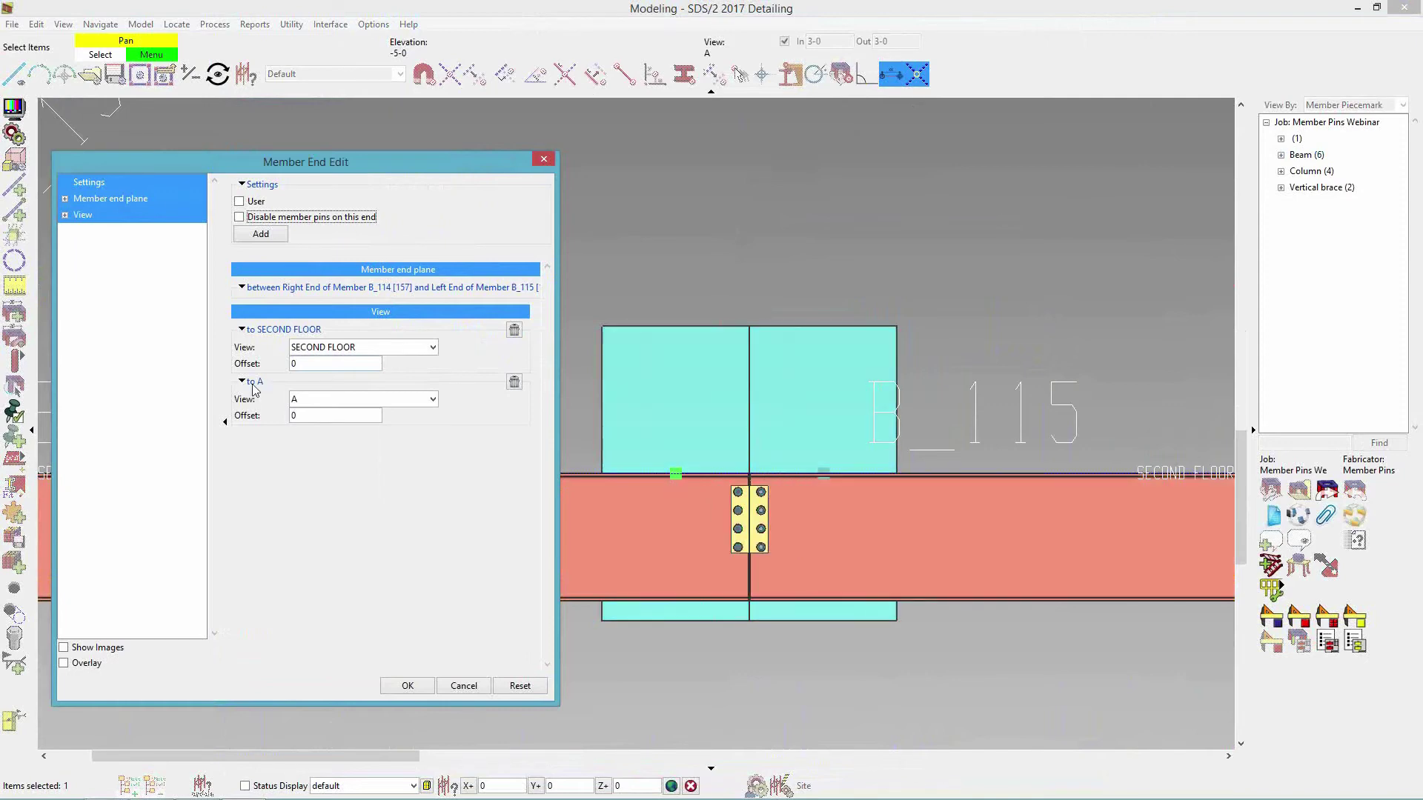
left_click(463, 687)
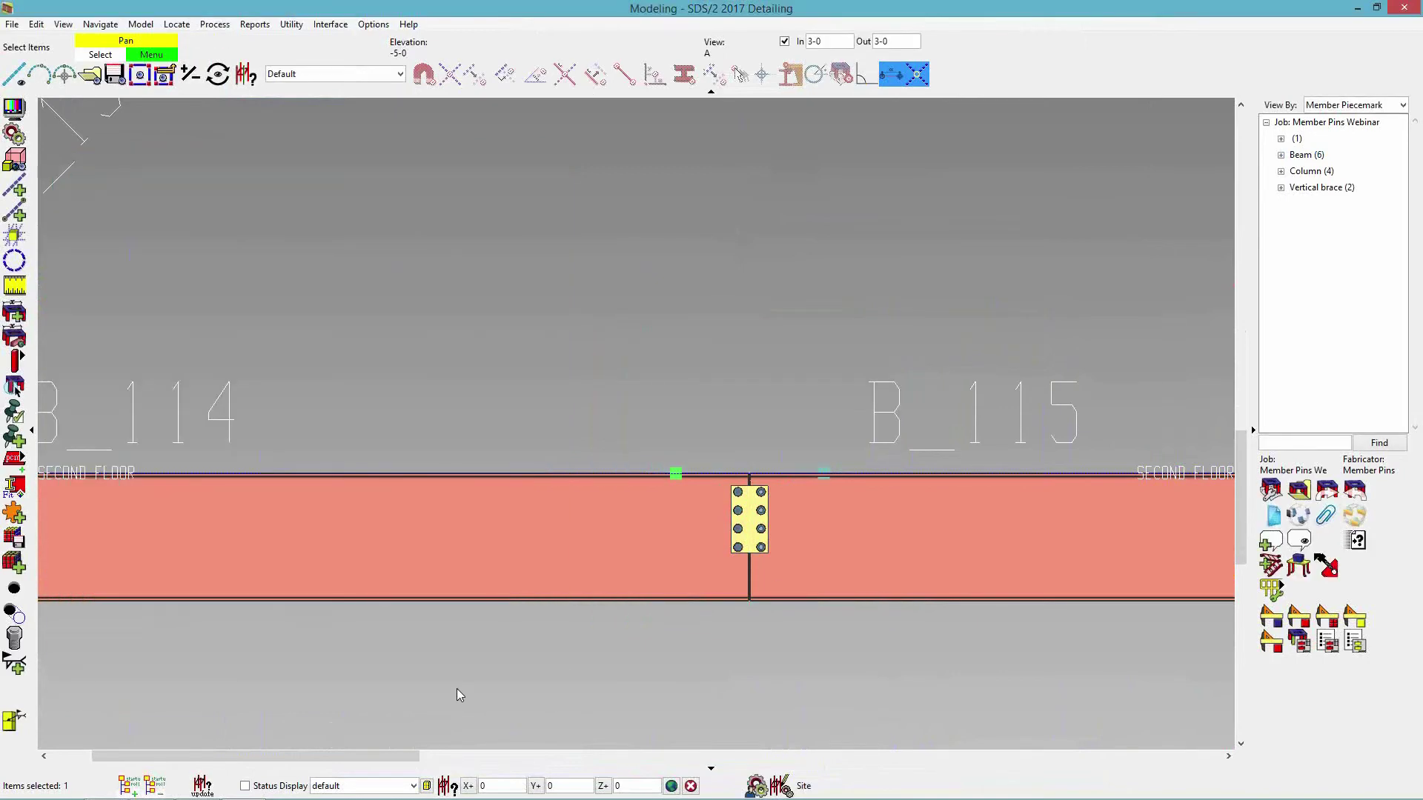
- Limit selection to member ends and delete the member pins from the ends of B_114 and B_115 at their splice
scroll(924, 644, "down", 3)
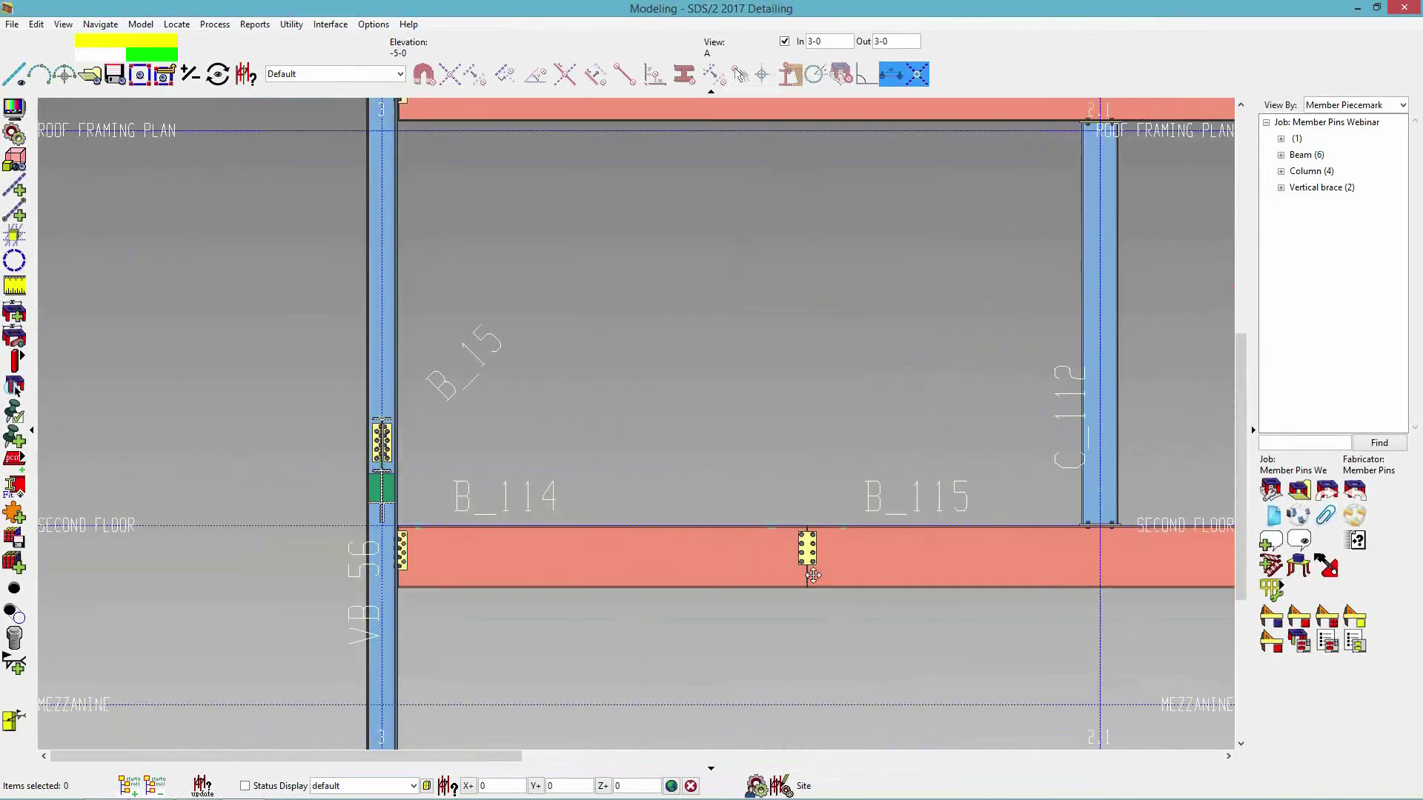
left_click(351, 75)
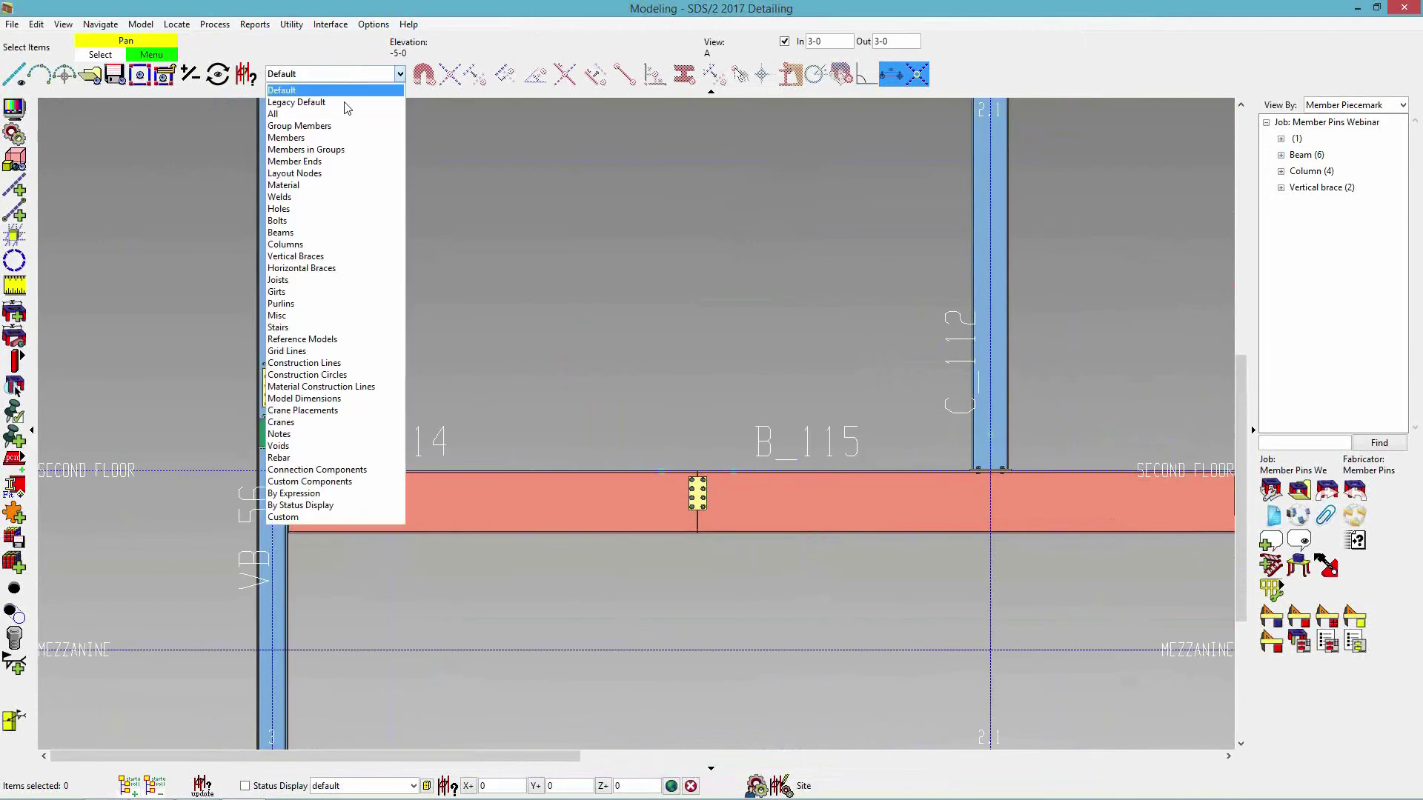
left_click(326, 159)
left_click_drag(572, 383, 856, 592)
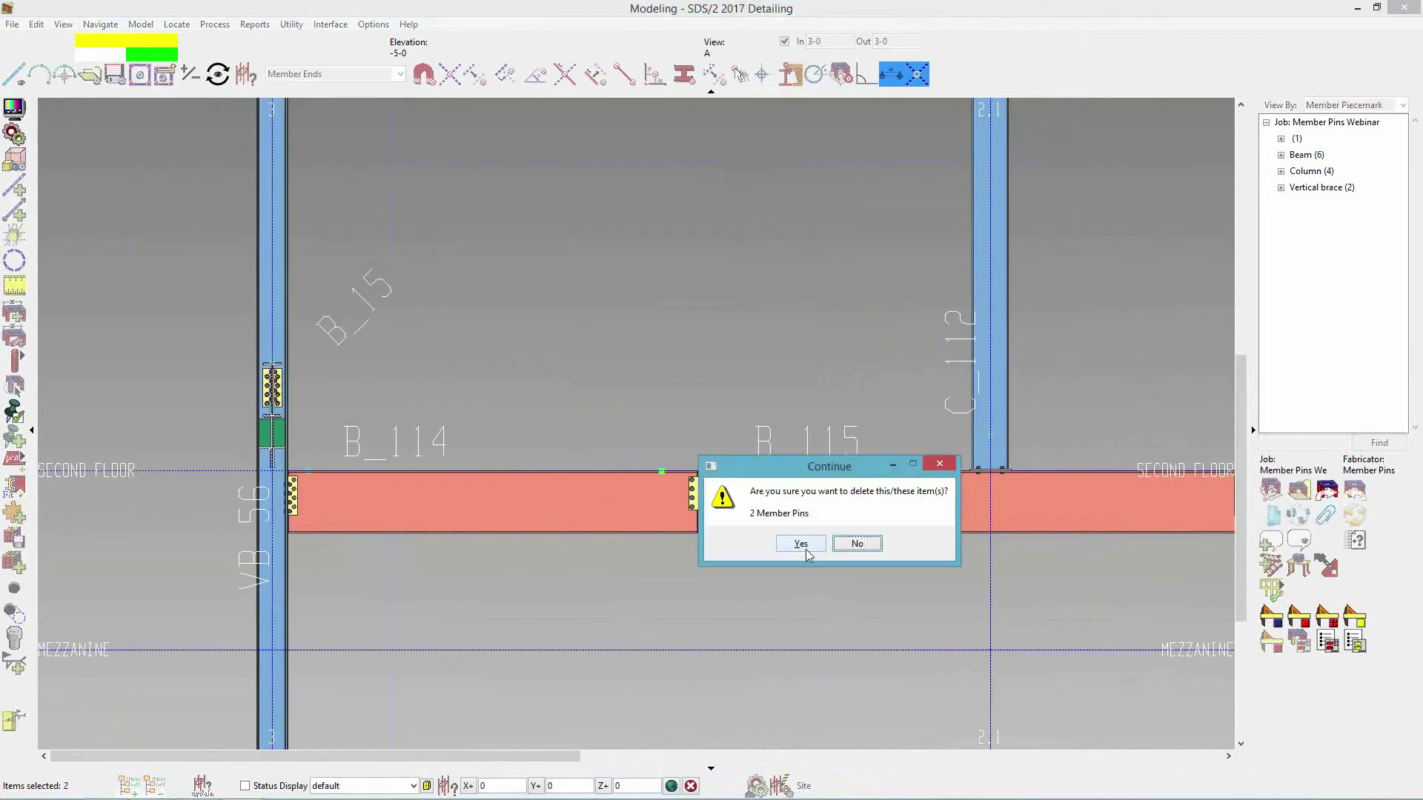
left_click(806, 549)
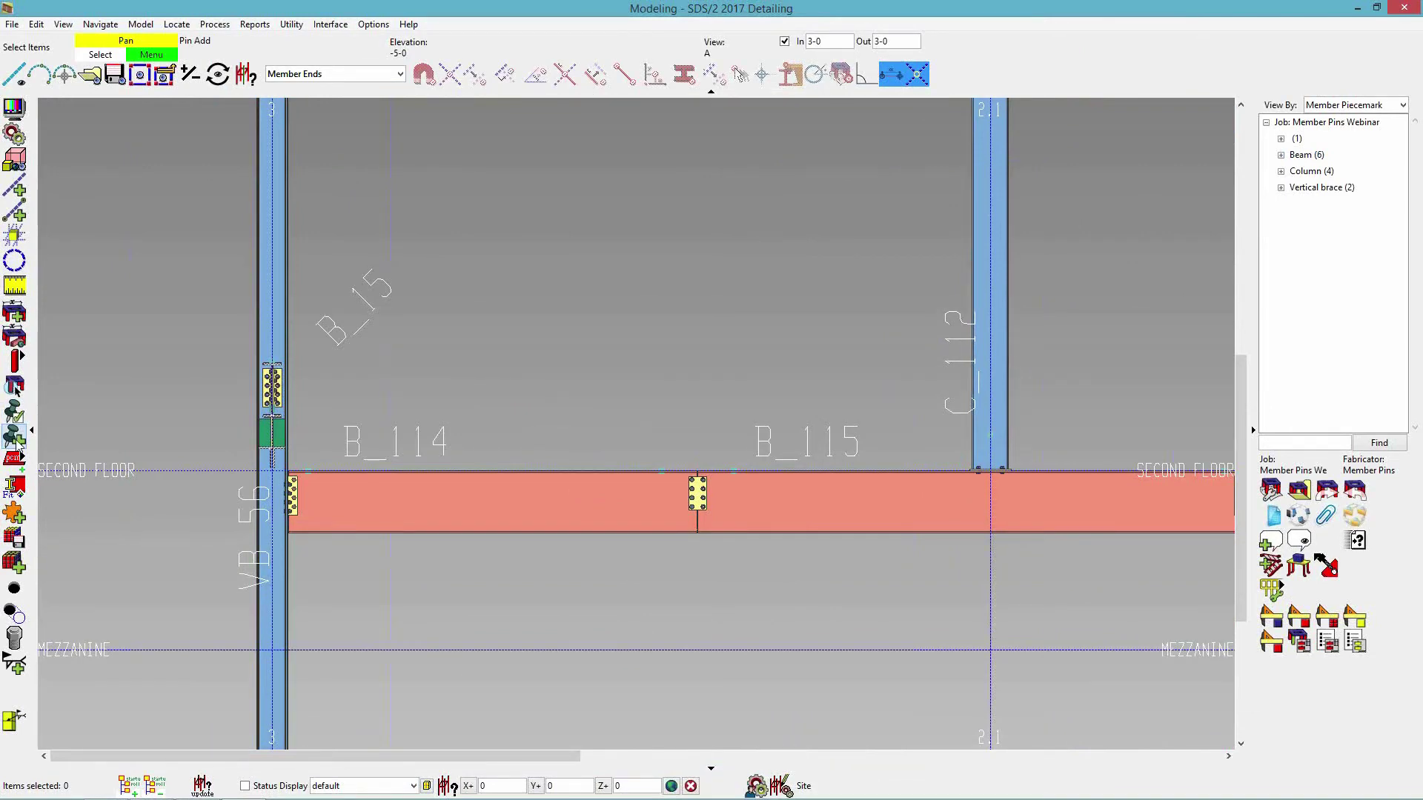
- Add a "to other member's end" pin tying the adjoining ends of beams B_114 and B_115 together
left_click(15, 439)
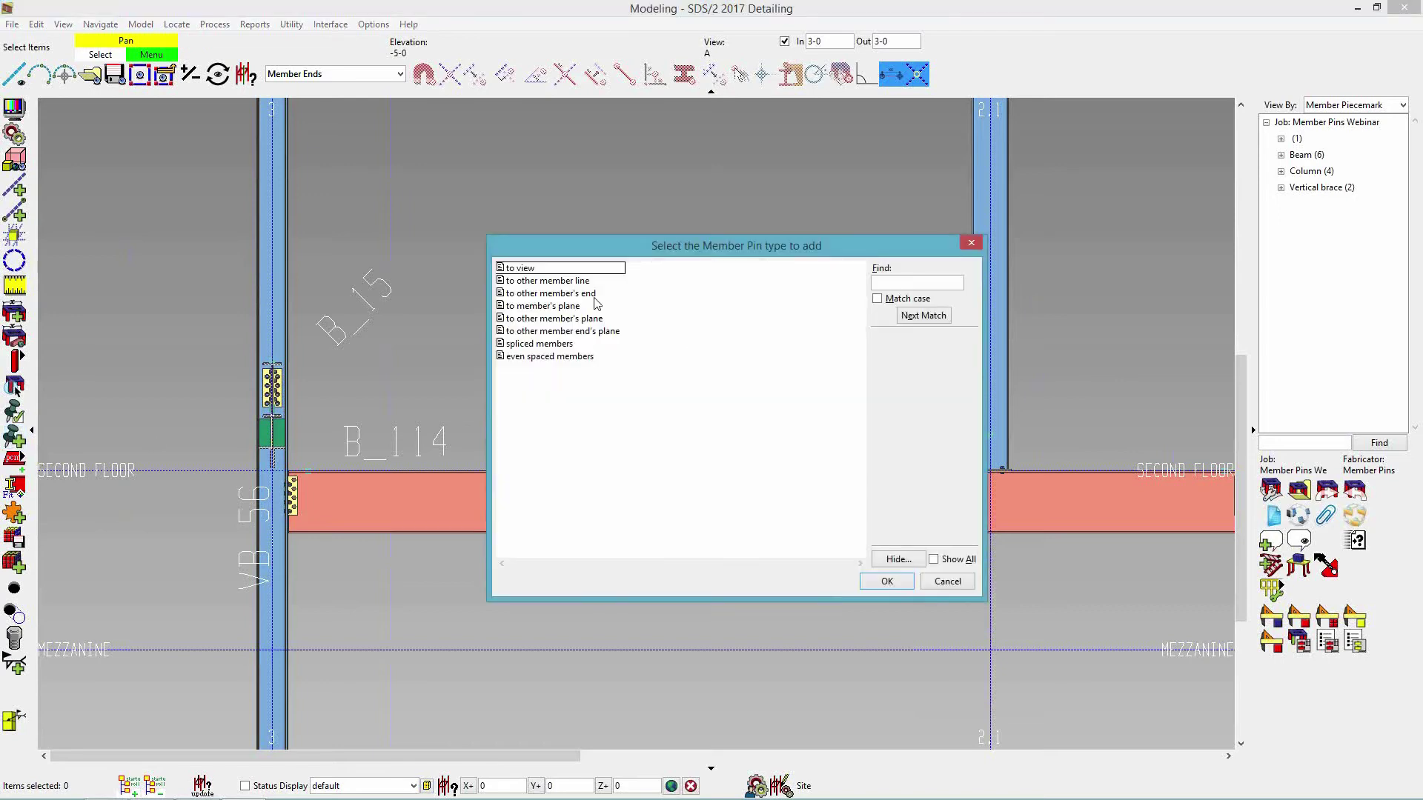
left_click(580, 295)
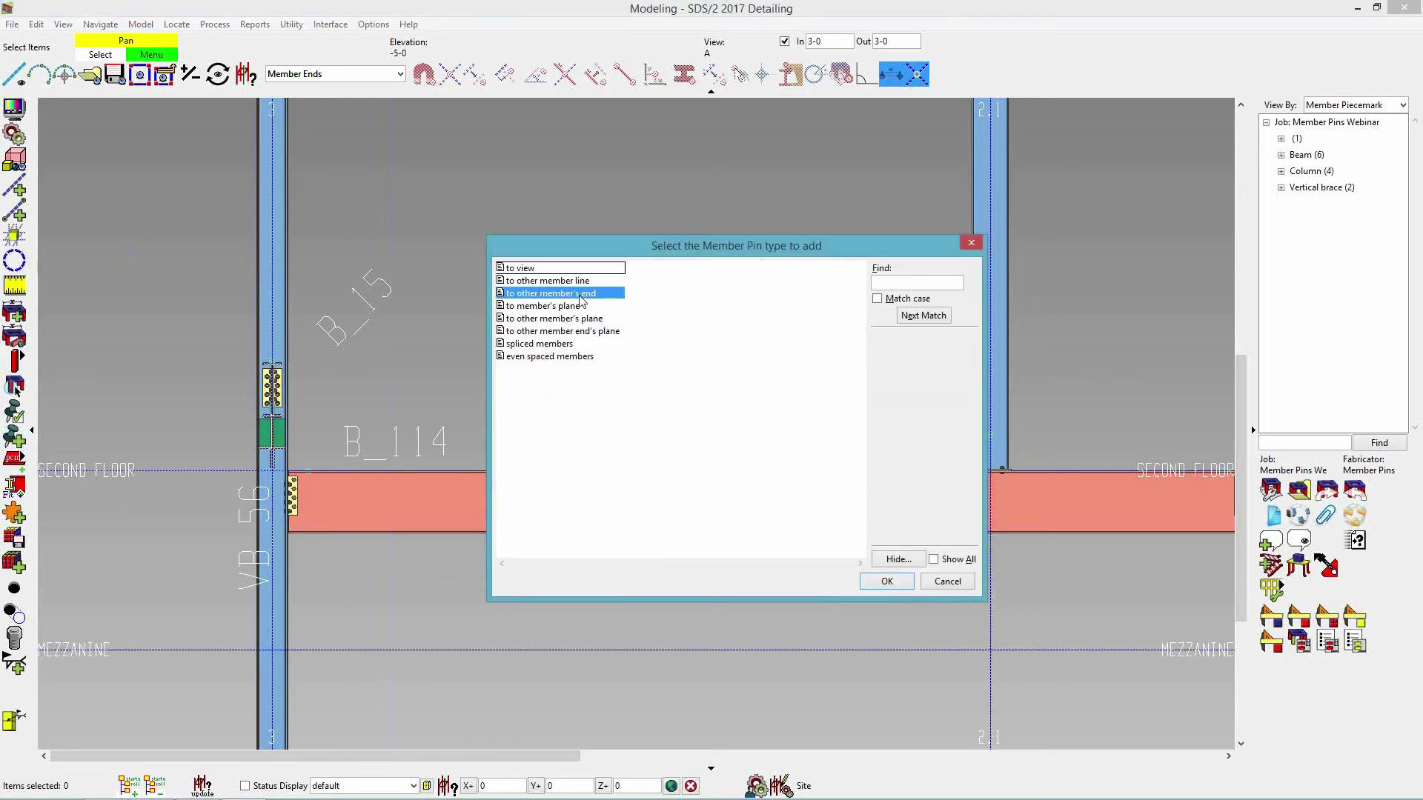
left_click(882, 581)
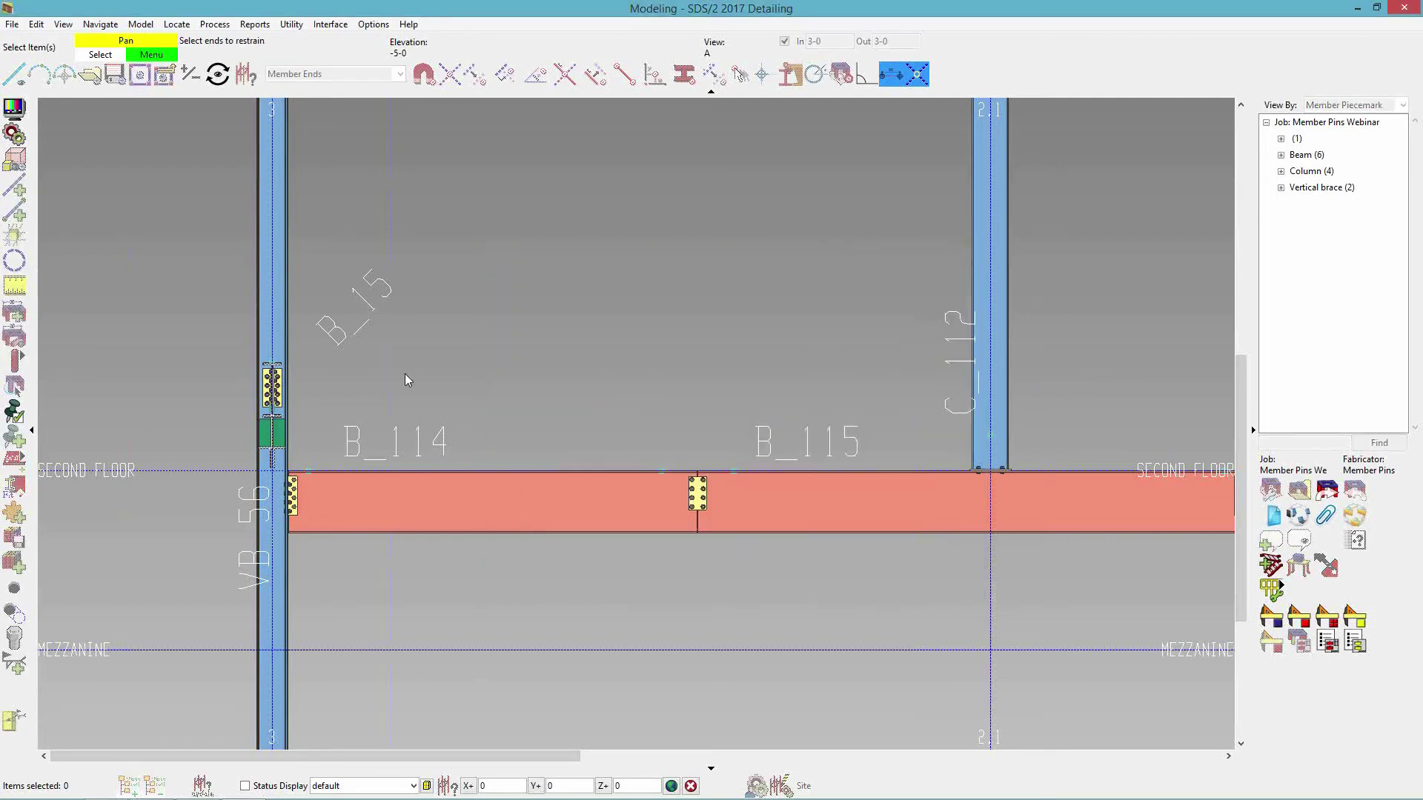
left_click_drag(621, 437, 802, 564)
right_click(613, 410)
left_click(641, 423)
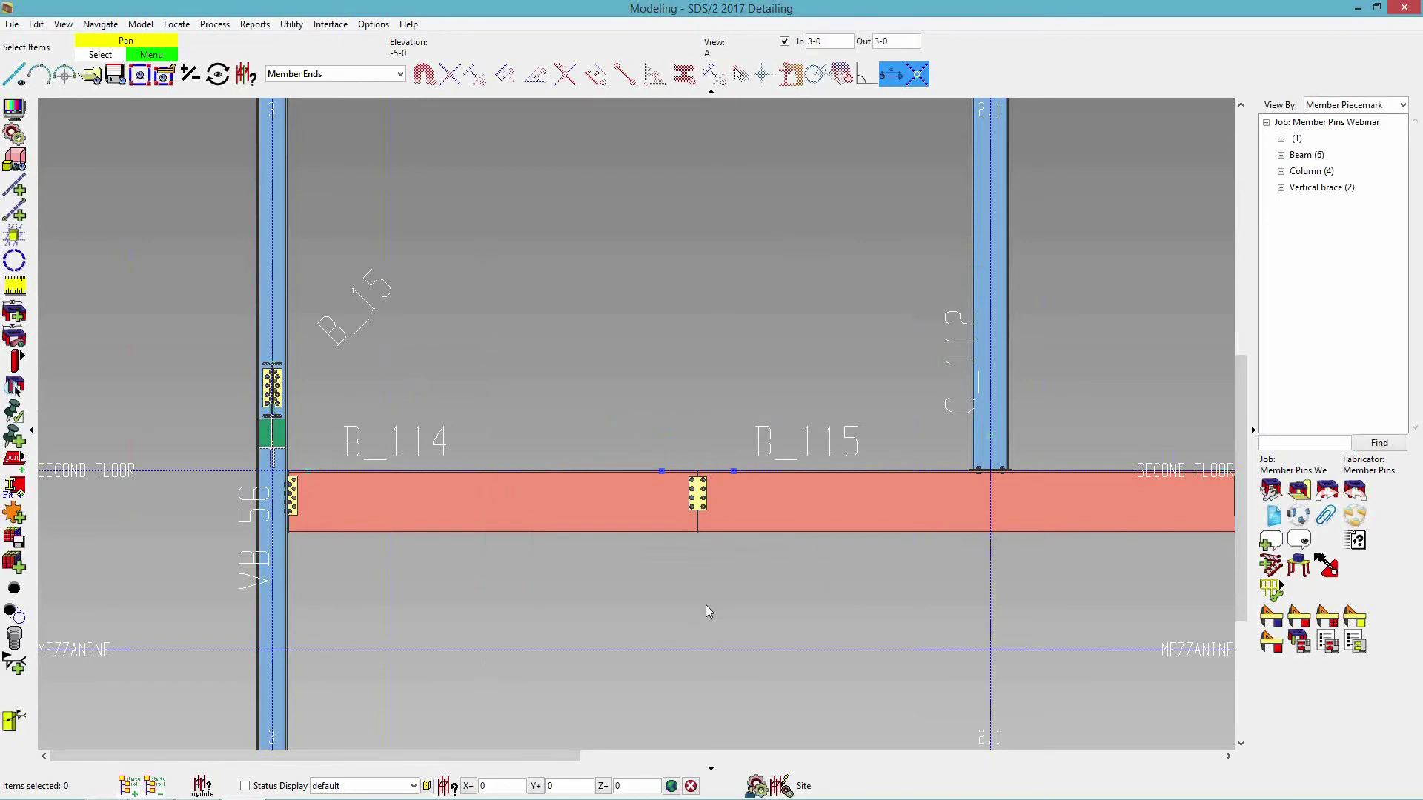
- Examine the lock elevation and level options of the exact location pin on B_114's spliced end without keeping changes
left_click(665, 477)
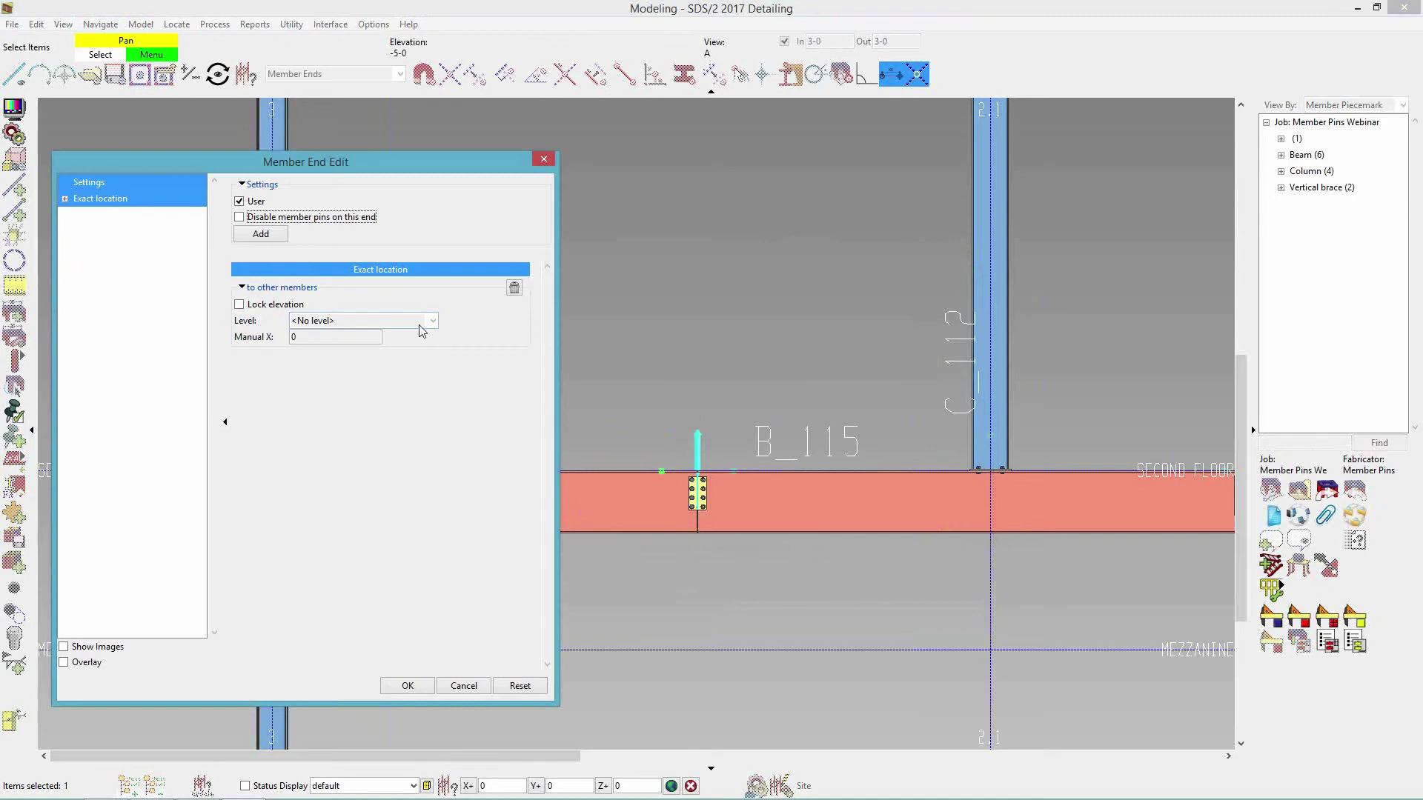
left_click(238, 304)
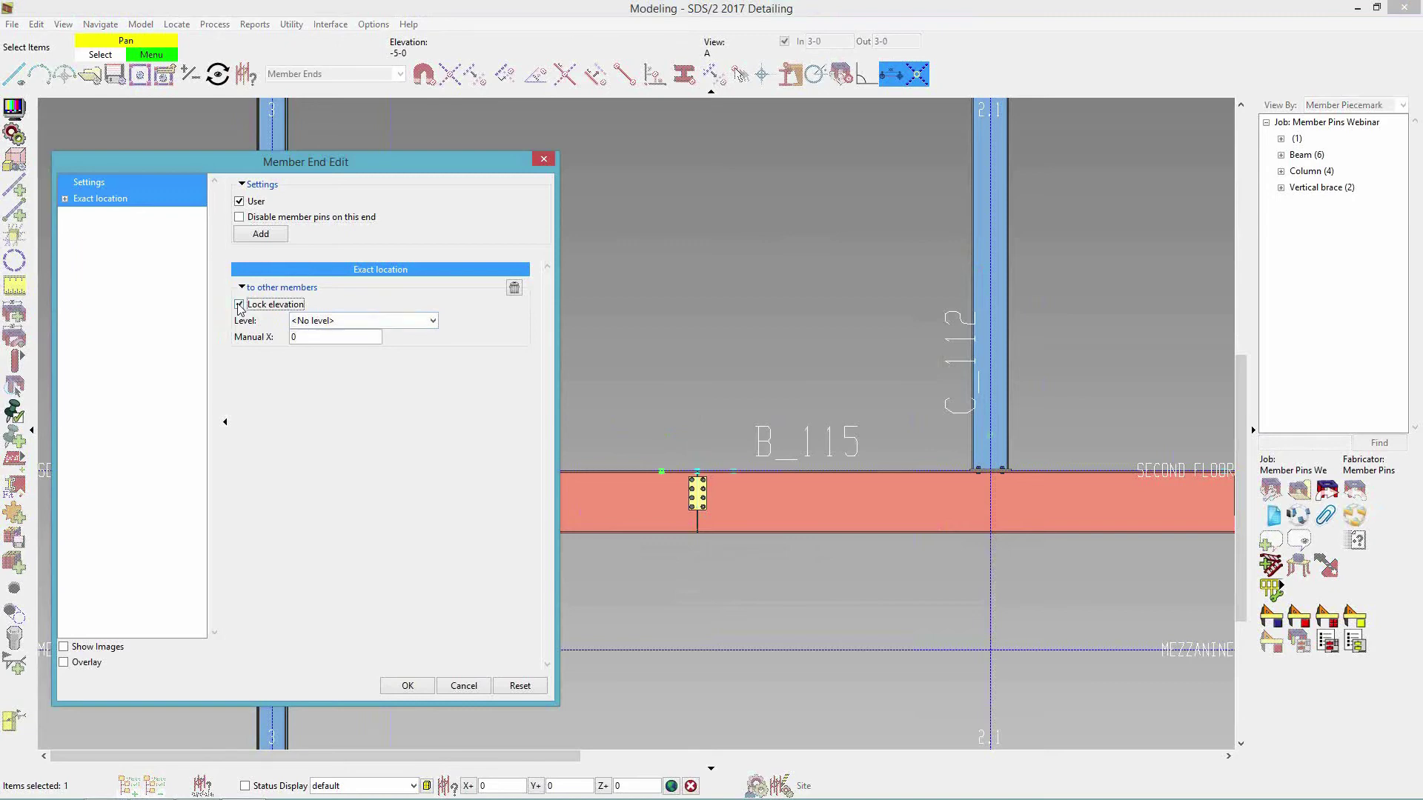
left_click(432, 321)
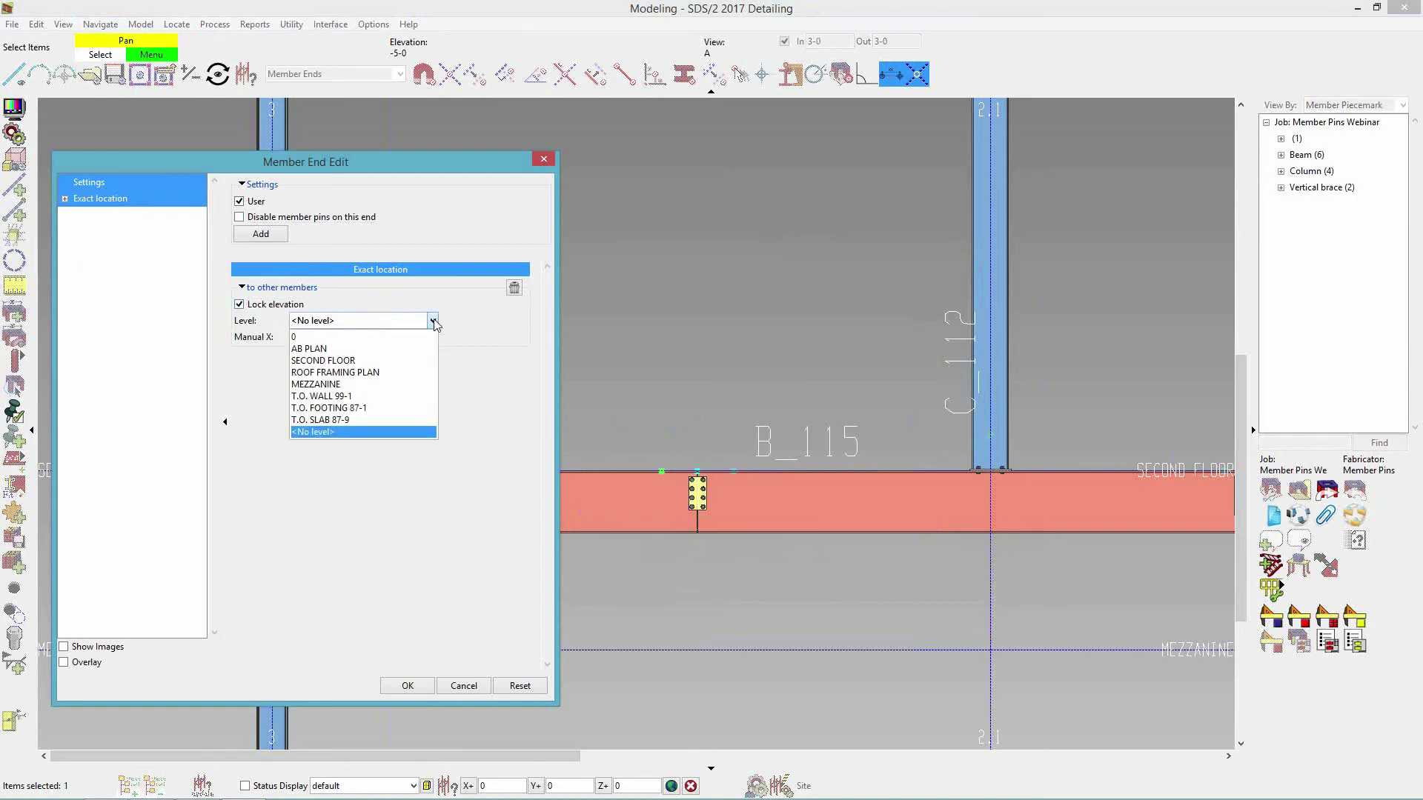
left_click(434, 324)
left_click(250, 308)
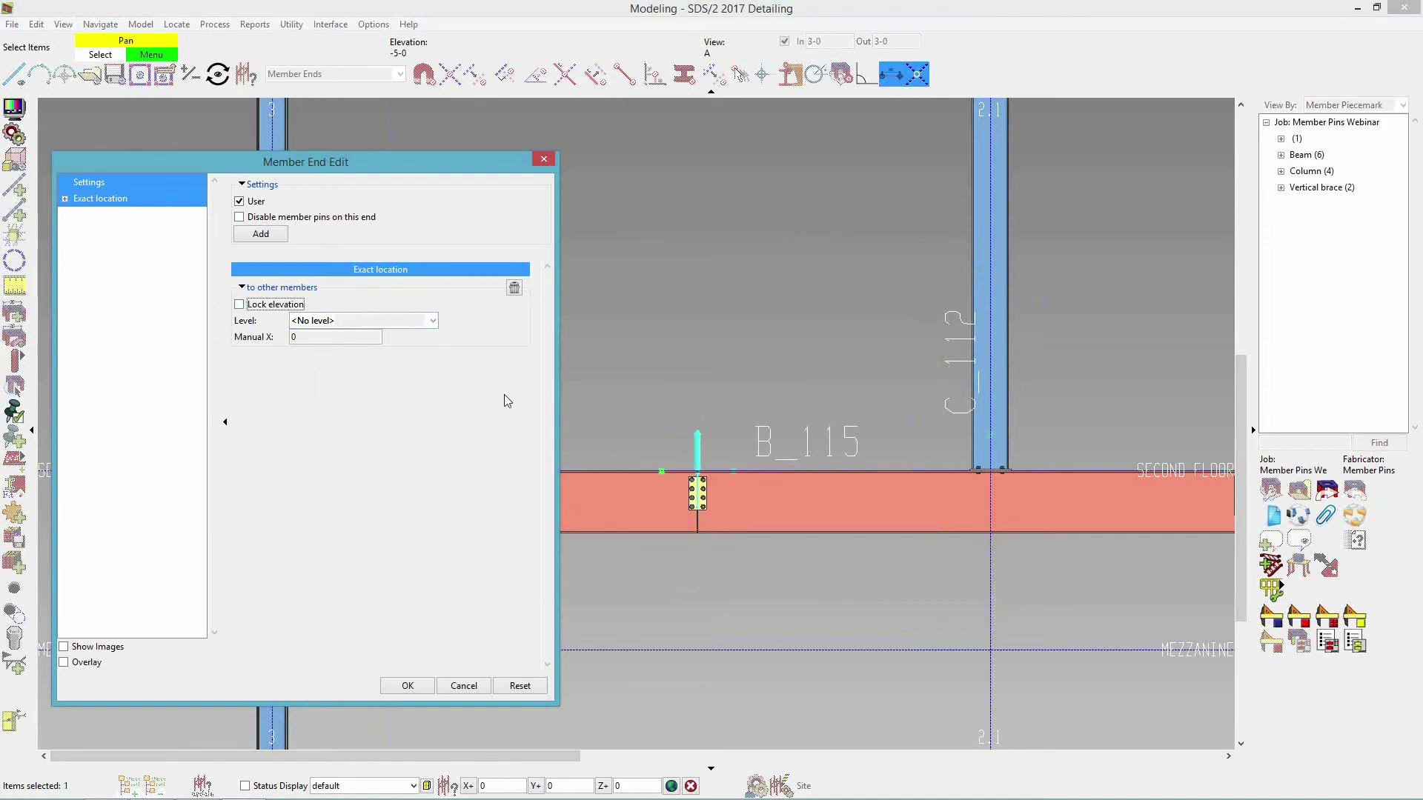
left_click(473, 687)
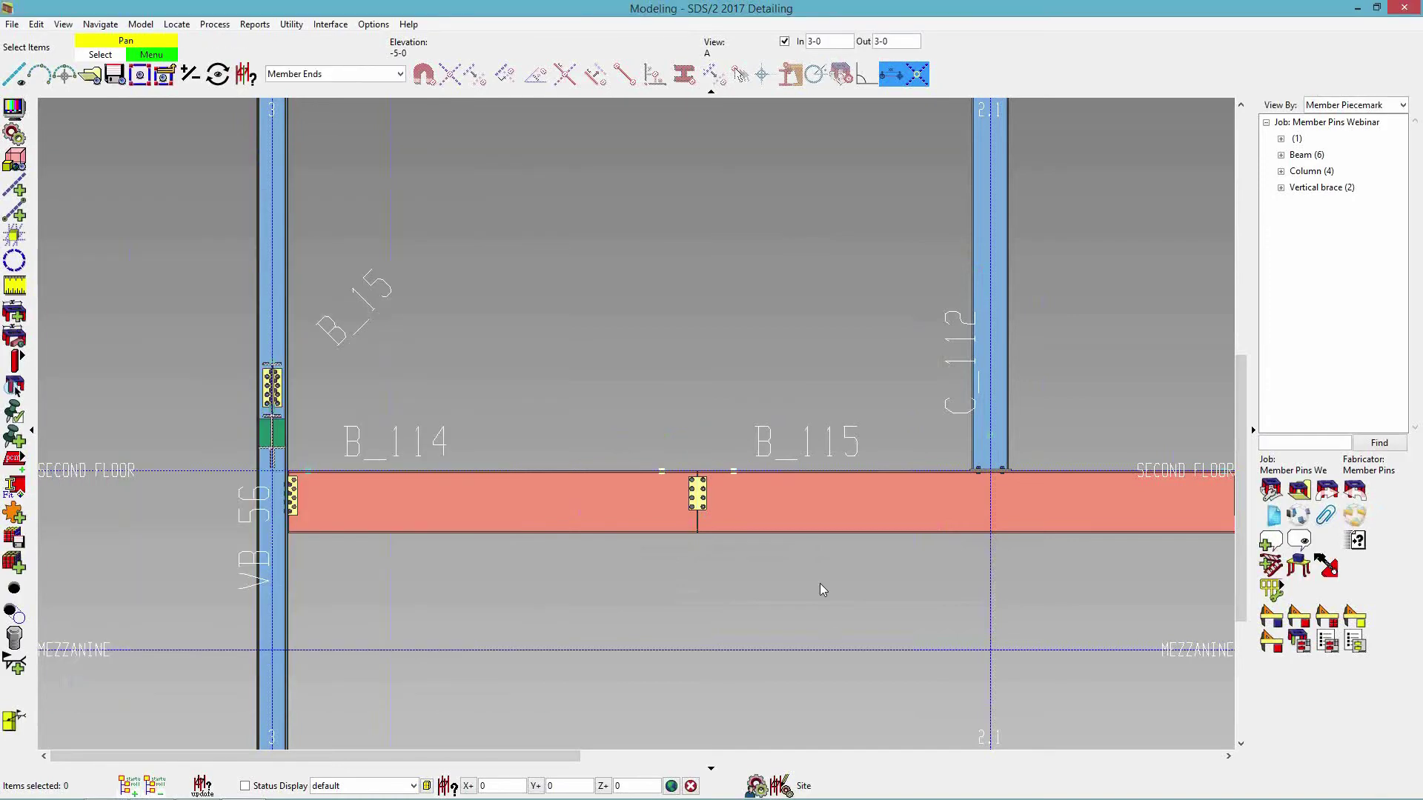
- Delete the view pins to SECOND FLOOR and A from the lower end of column C_112 and apply the change
middle_click_drag(956, 569, 778, 594)
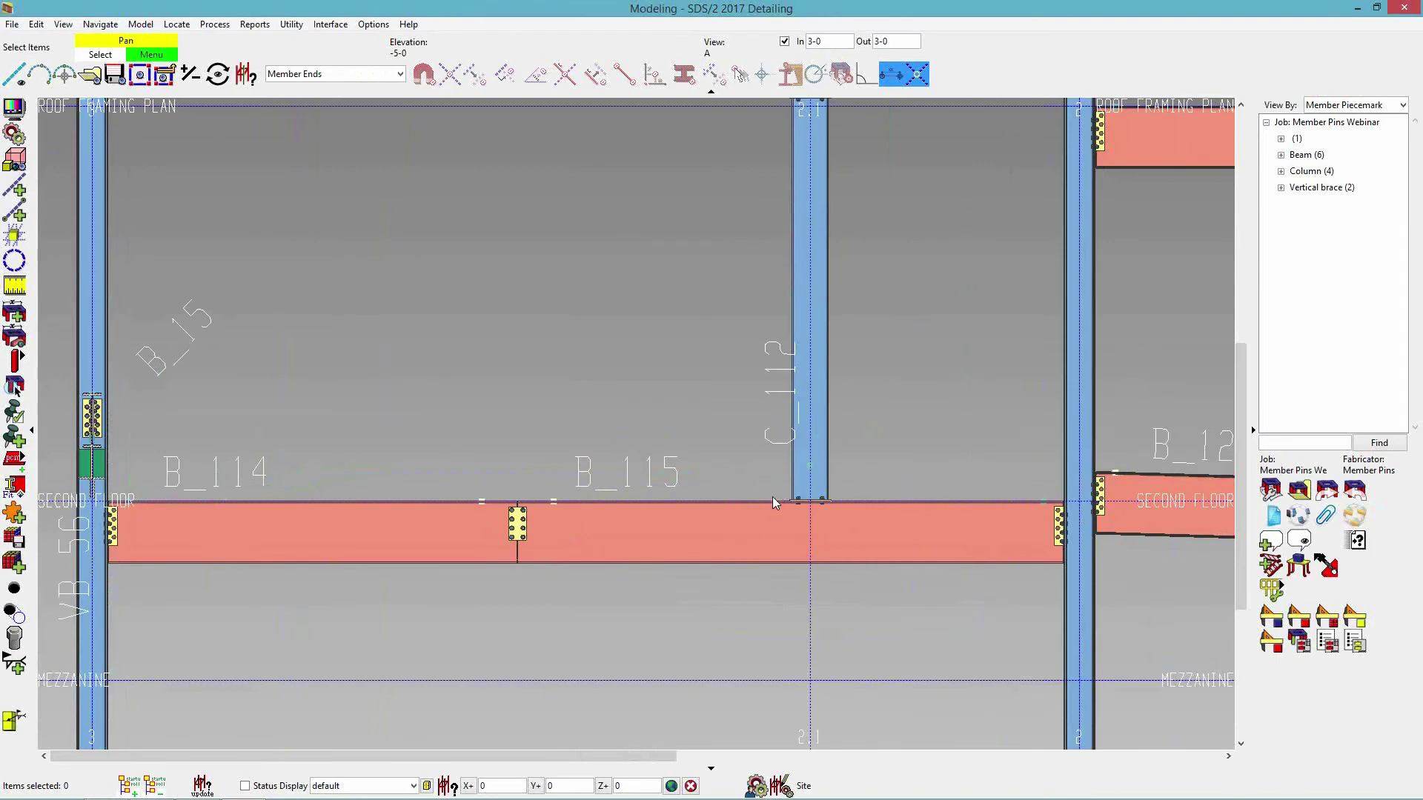
scroll(824, 478, "up", 1)
double_click(801, 465)
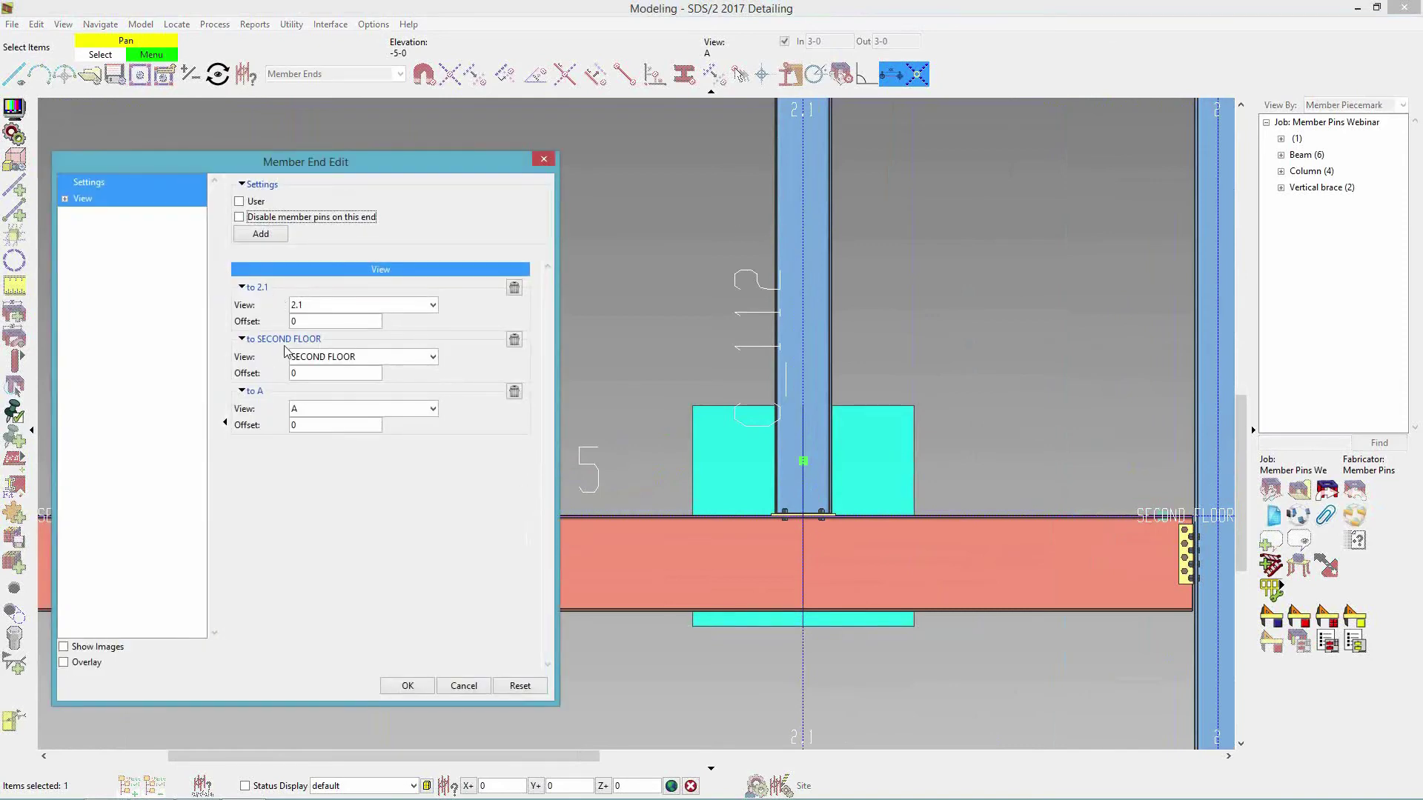
left_click(514, 341)
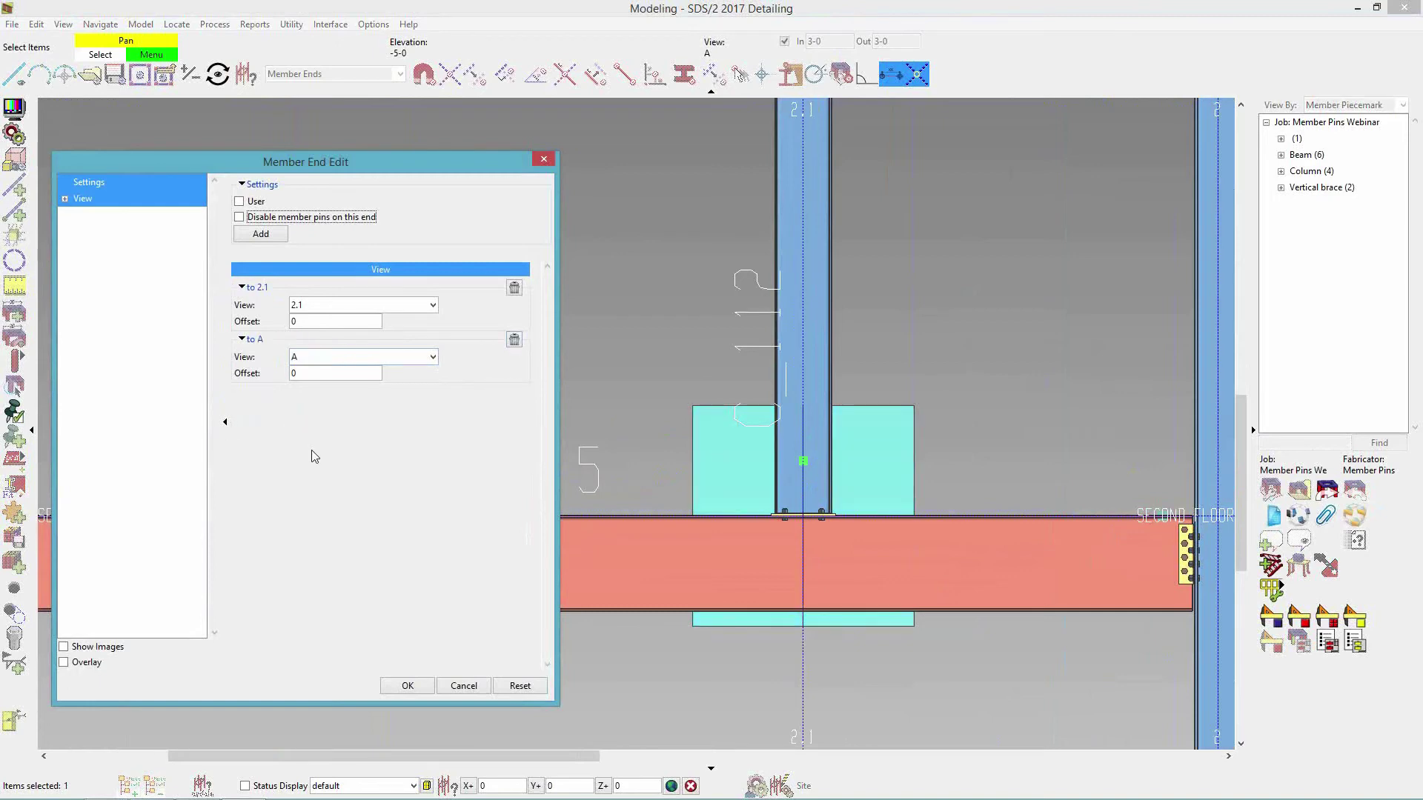
left_click(515, 339)
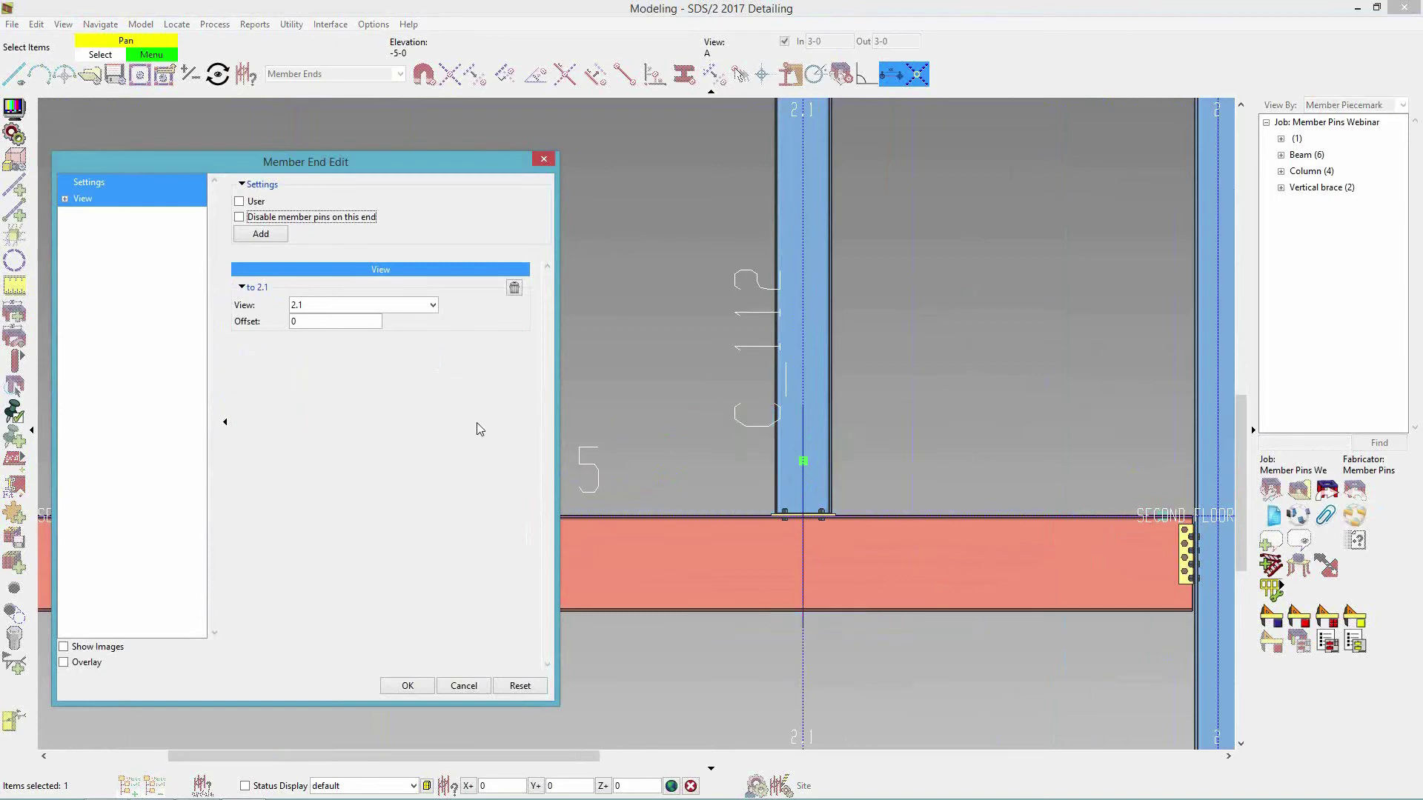
left_click(259, 234)
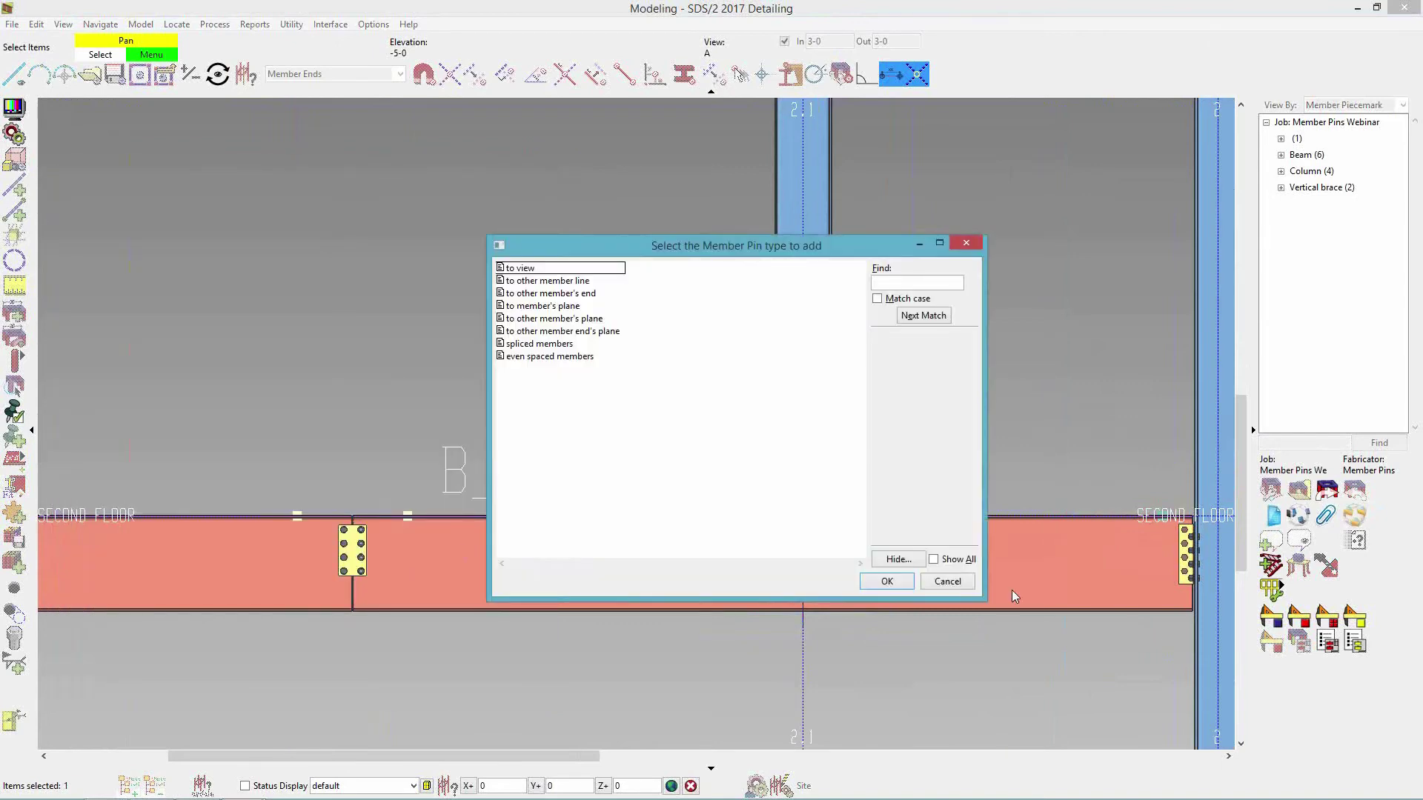
left_click(950, 584)
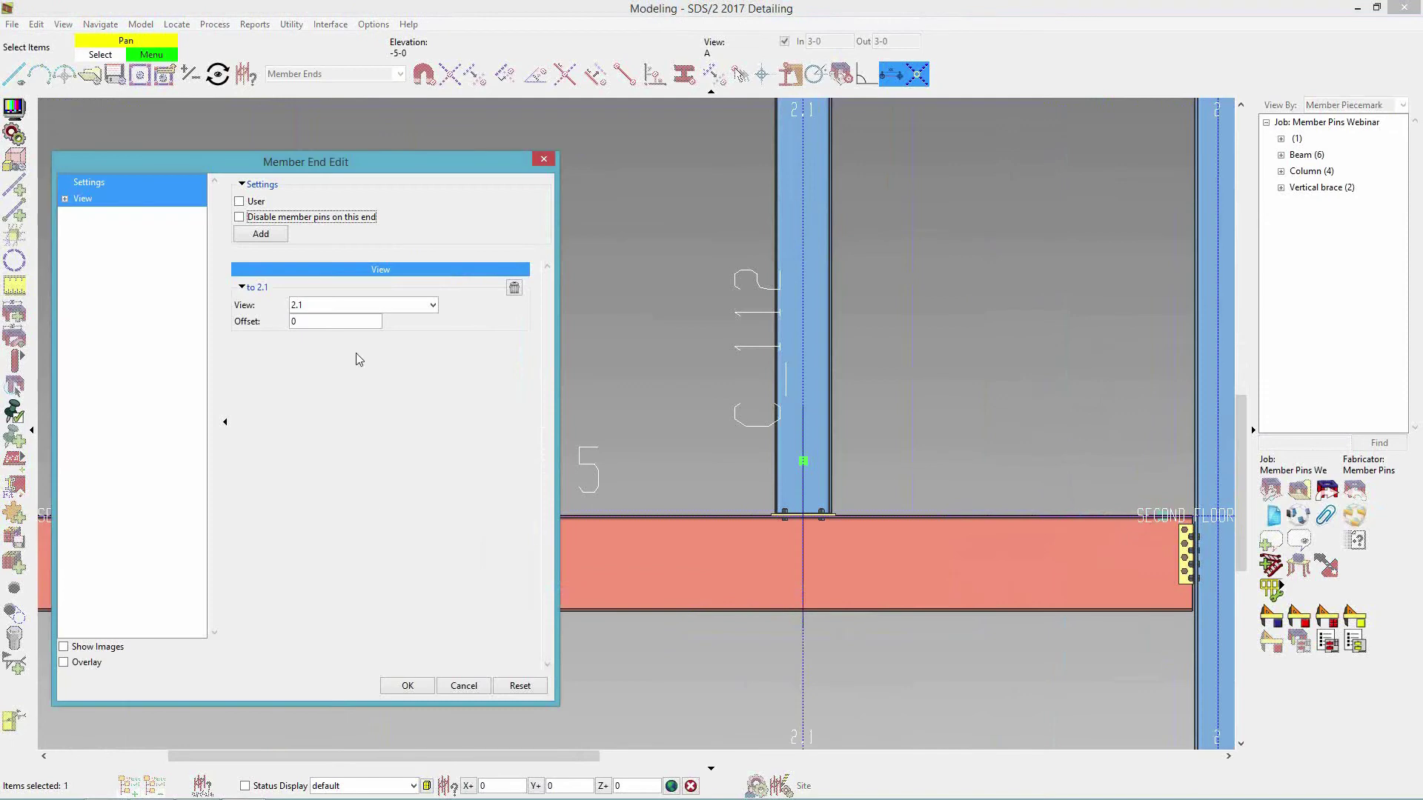
left_click(408, 686)
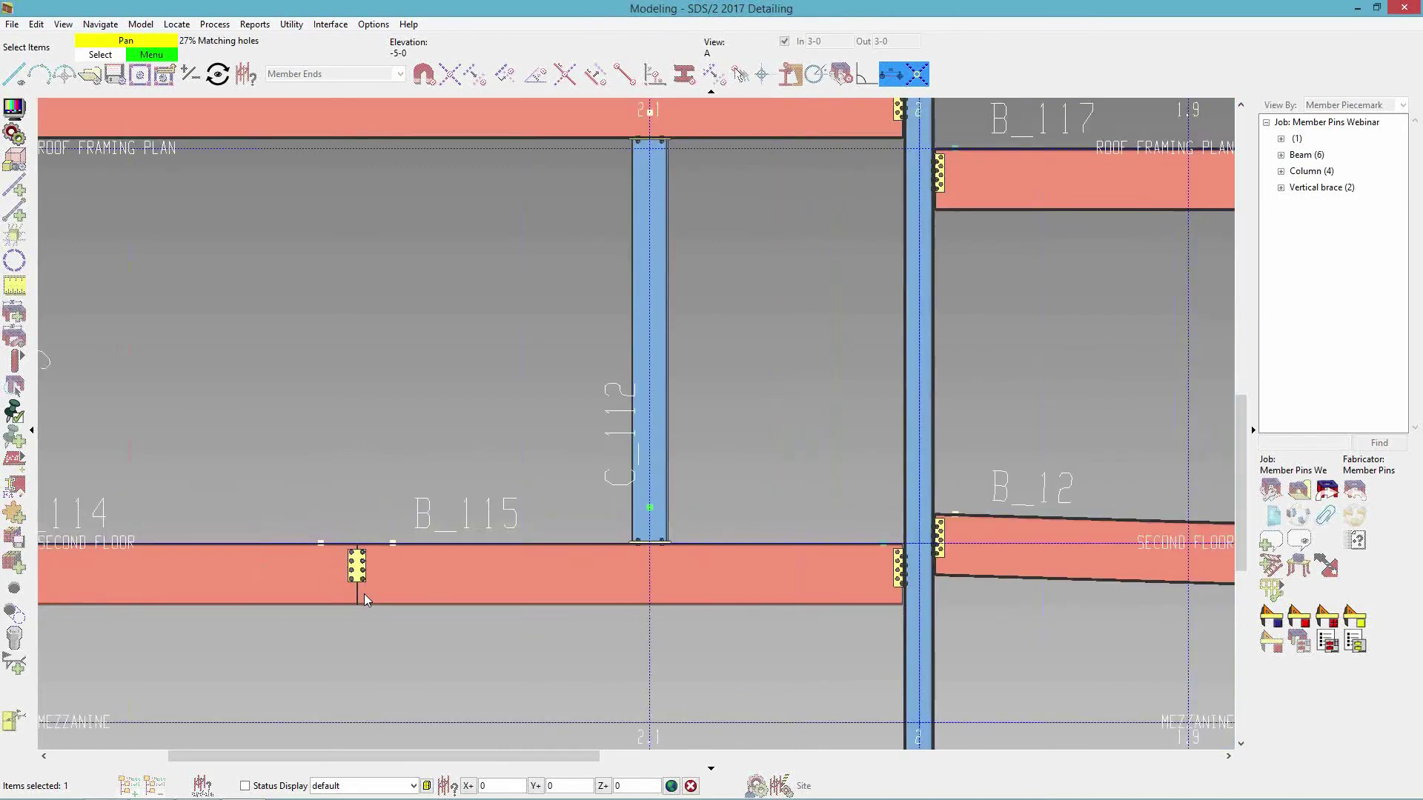
- Reset the selection filter to Default and set the right end elevation of beam B_114 to 118-0
left_click(333, 73)
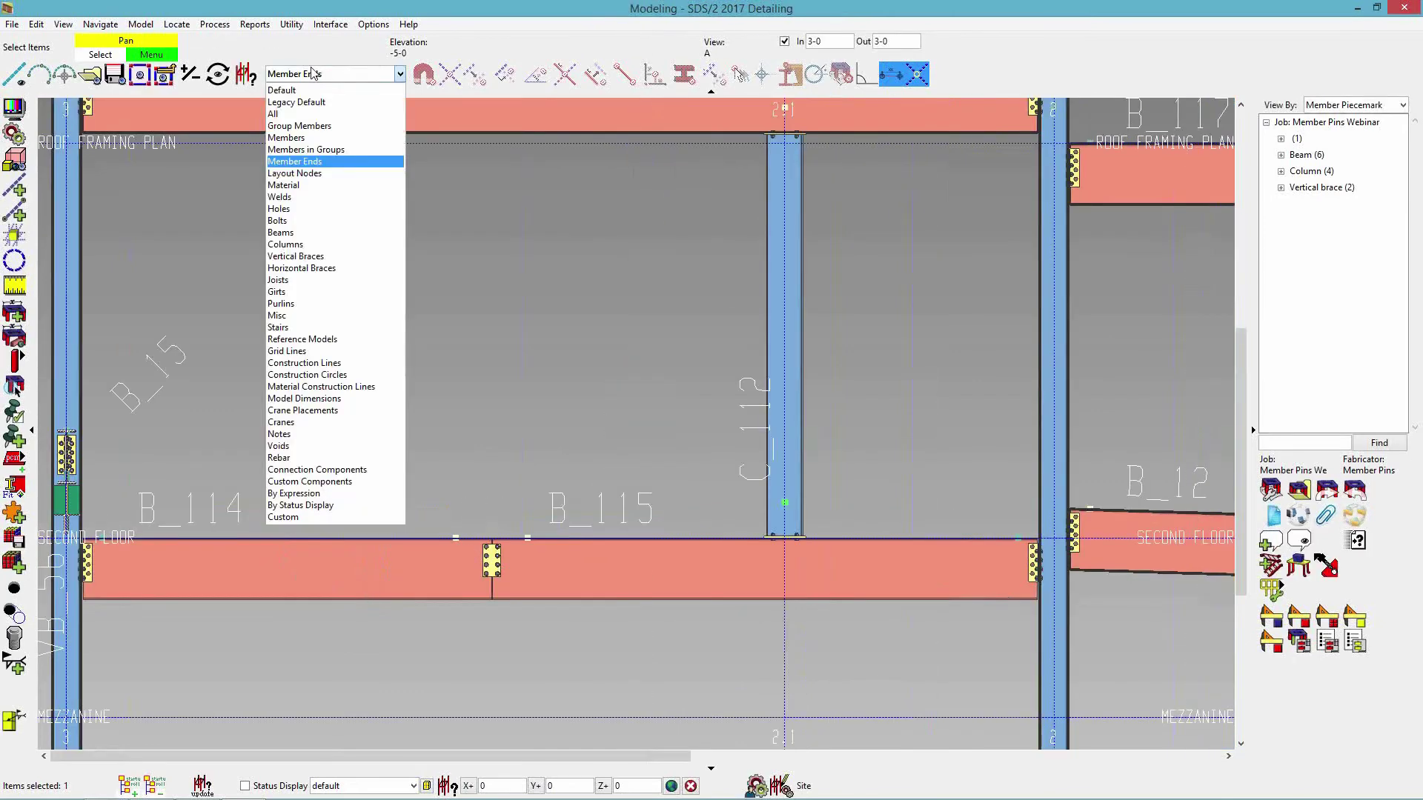
left_click(315, 94)
double_click(449, 571)
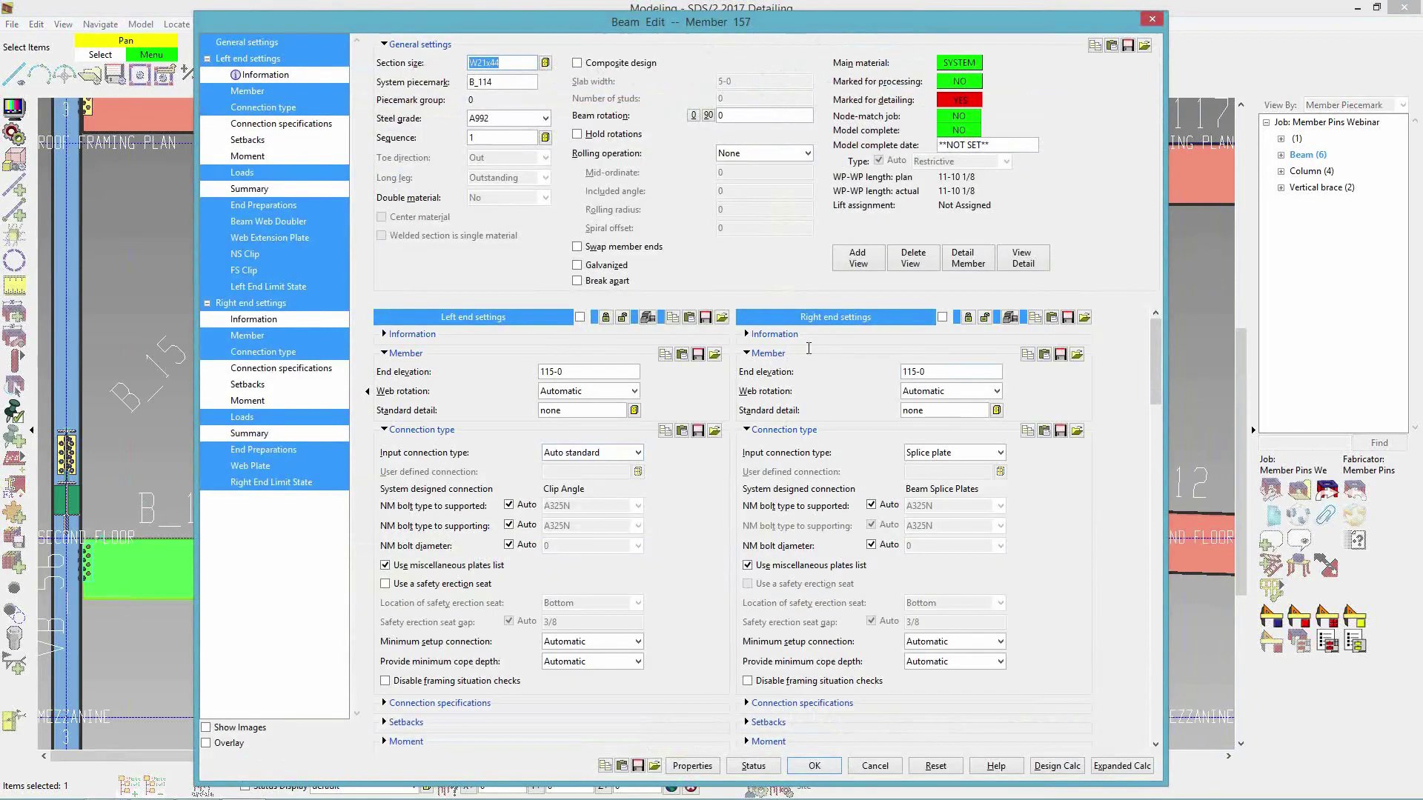
left_click(935, 372)
type("118-0")
key("Return")
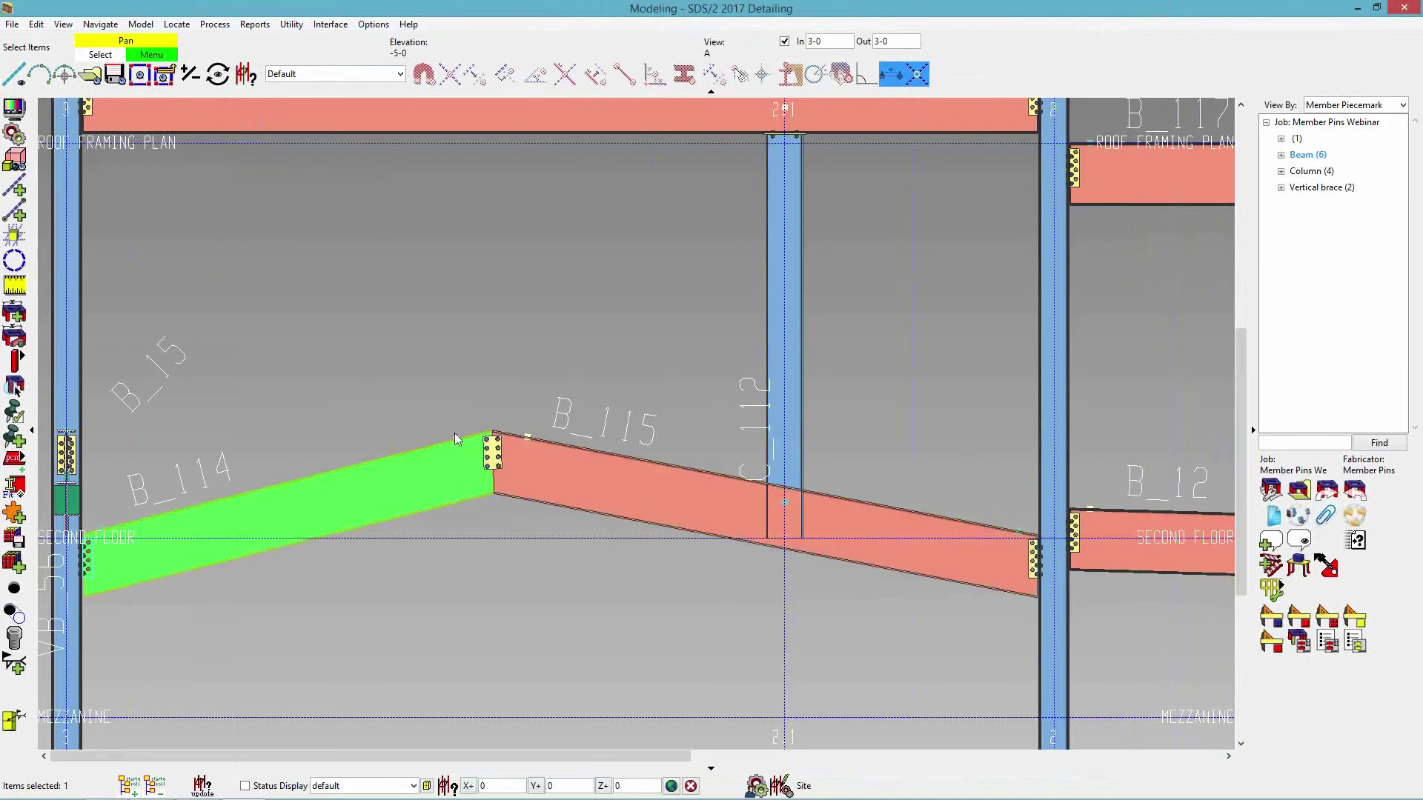
- Set the right end elevation of beam B_114 back to 115-0
double_click(478, 473)
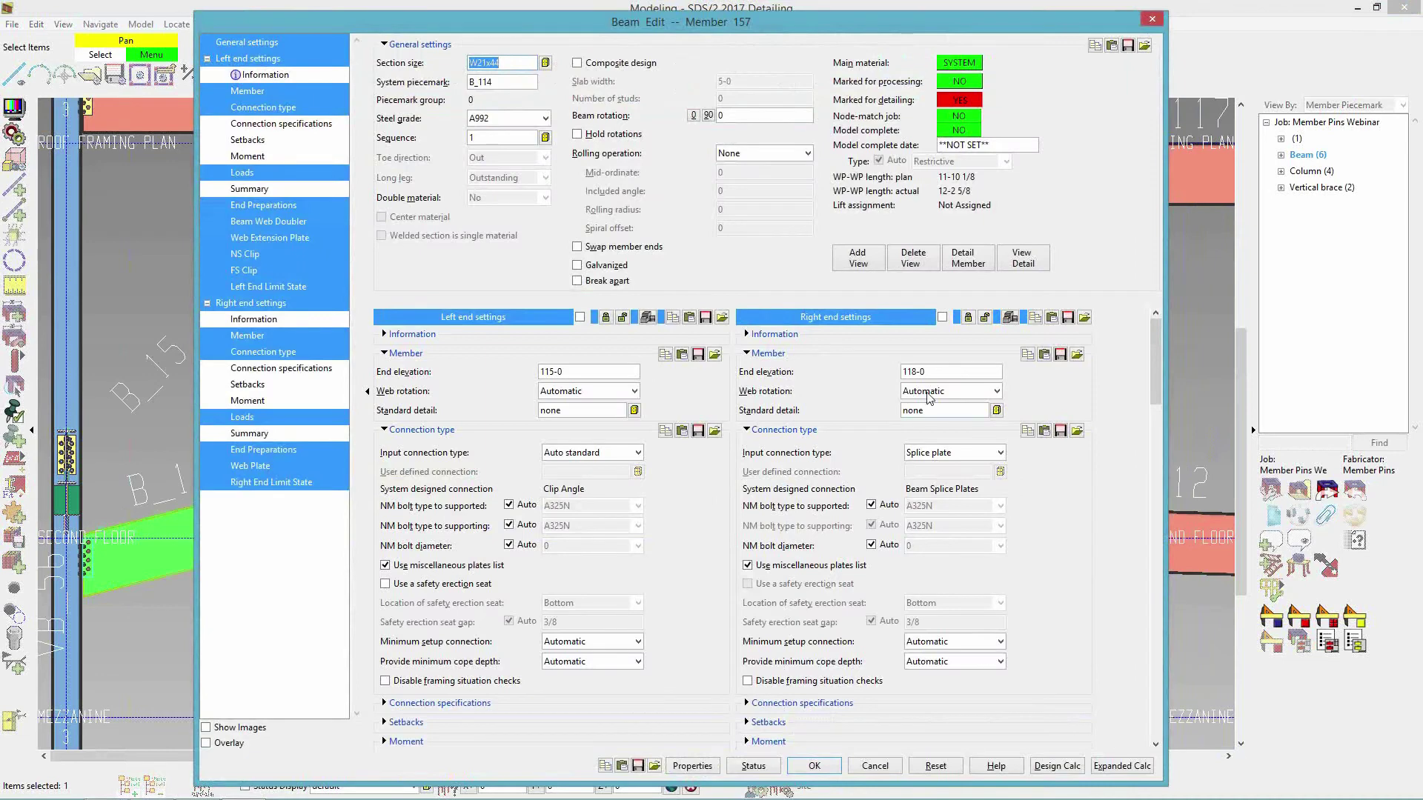
double_click(915, 375)
type("115-0")
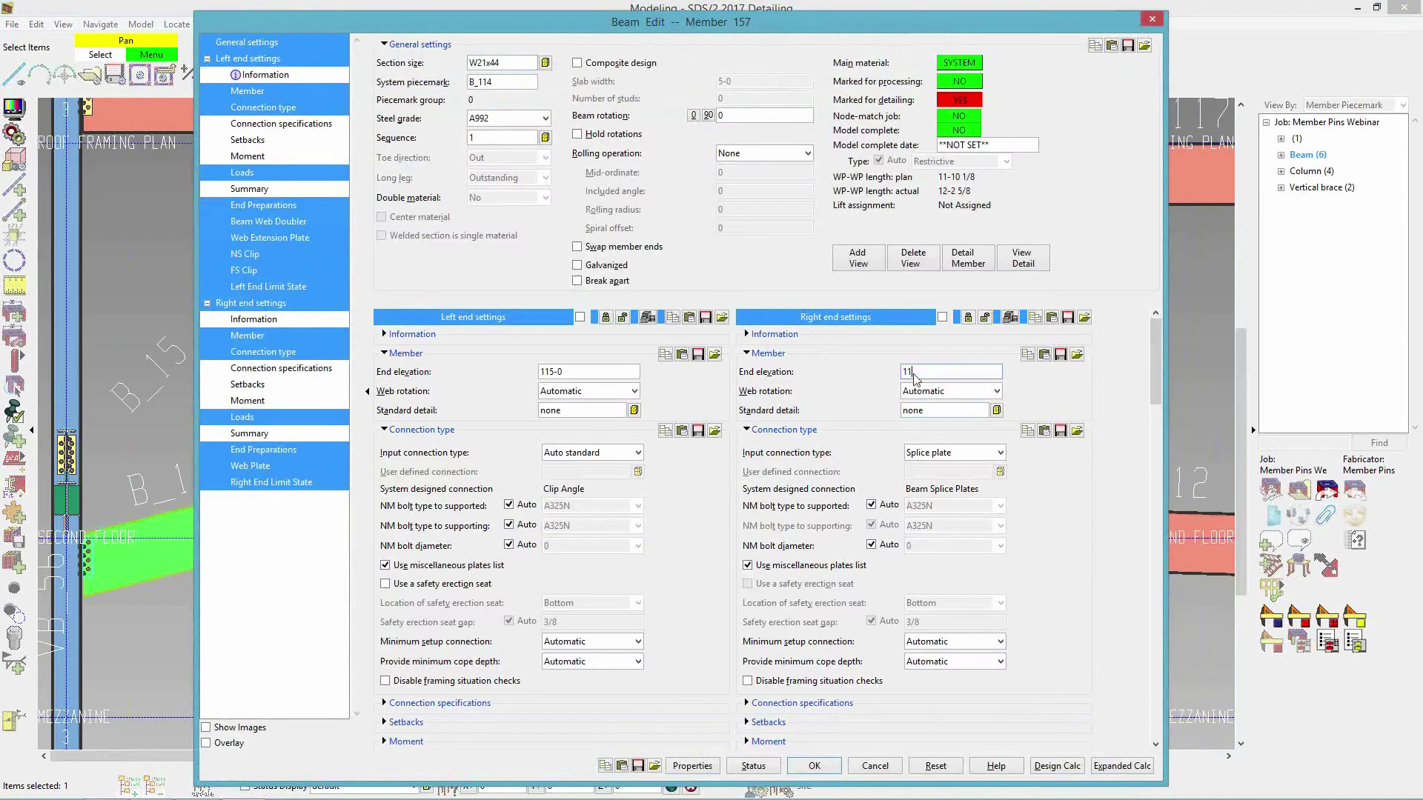
key("Return")
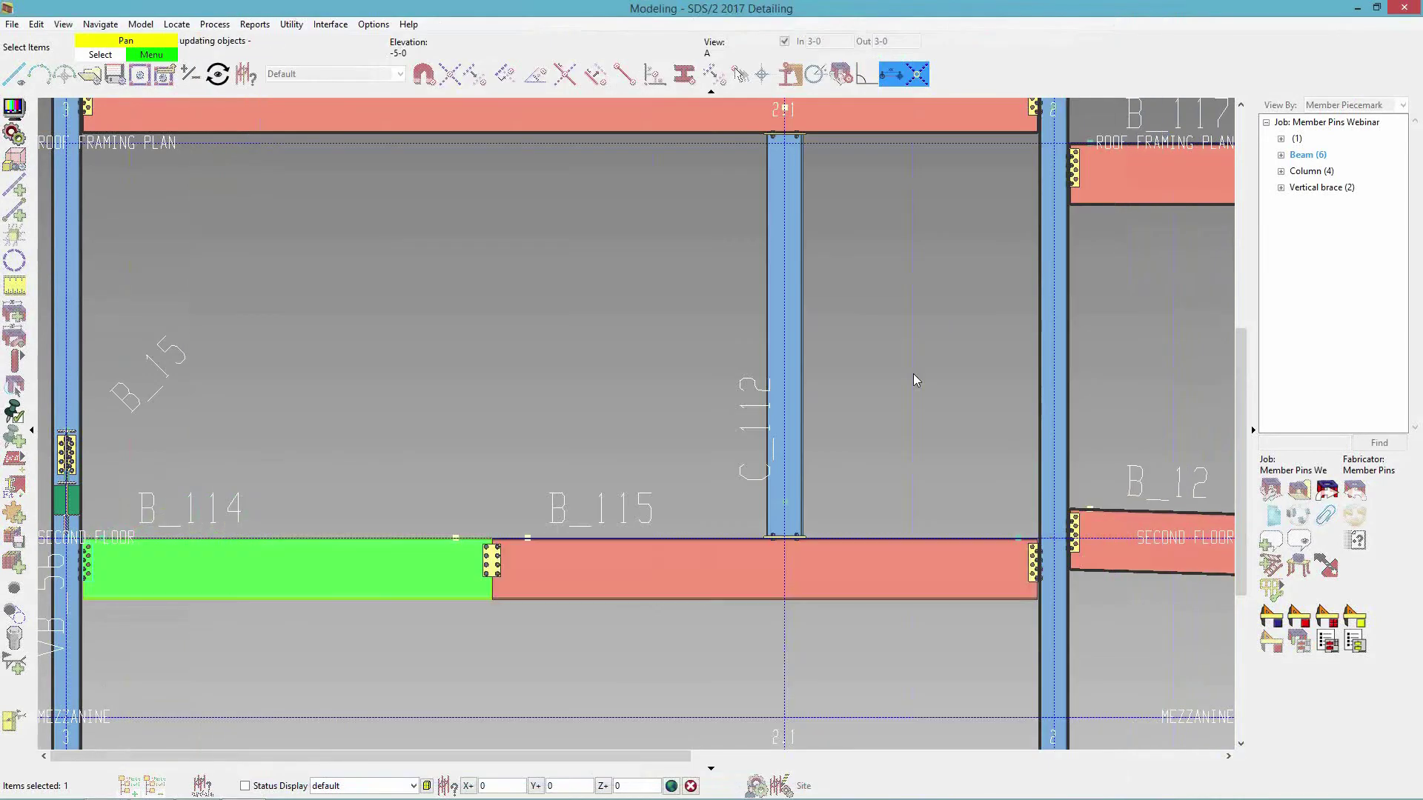
- Add a "to other member line" pin tying the lower end of column C_112 to beam B_115
double_click(786, 504)
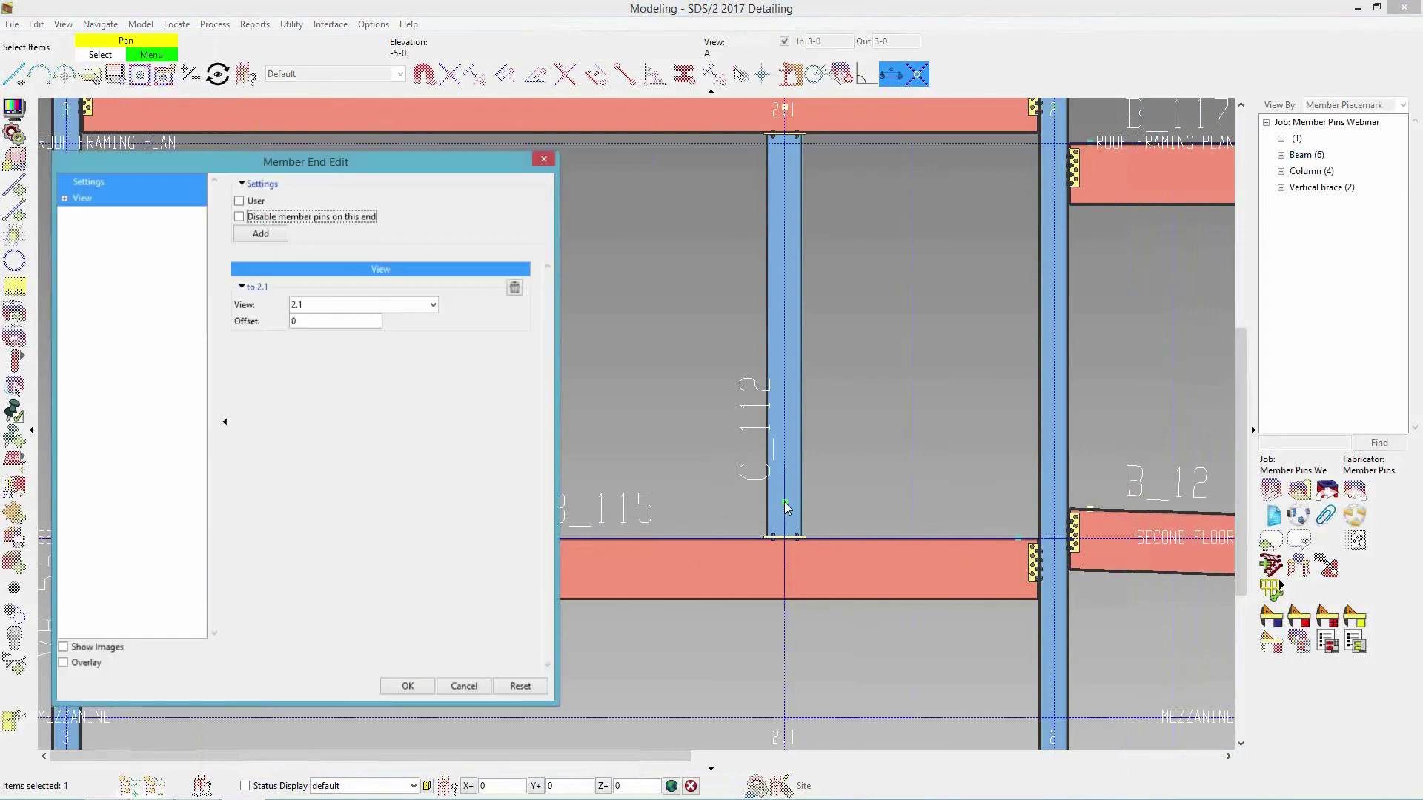
left_click(260, 234)
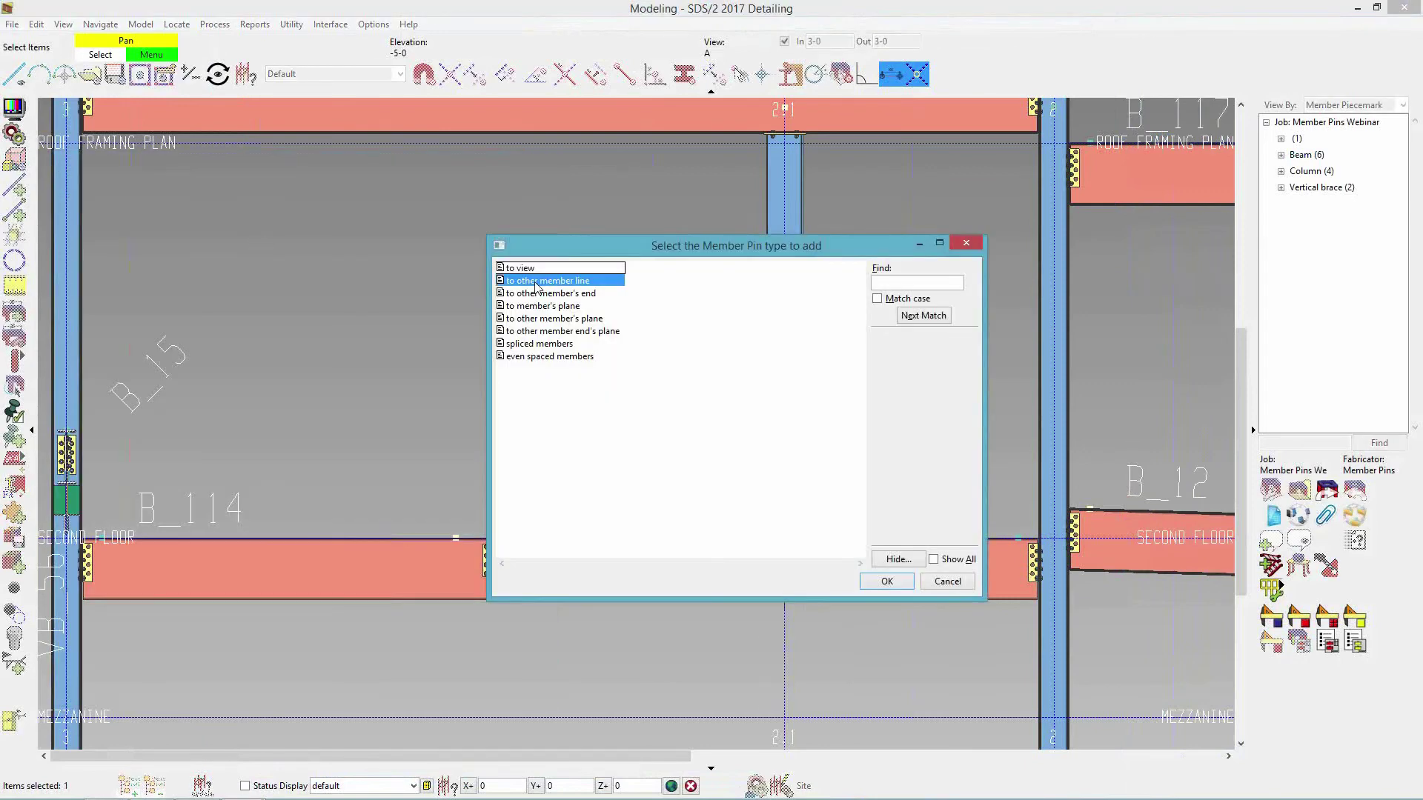
double_click(536, 284)
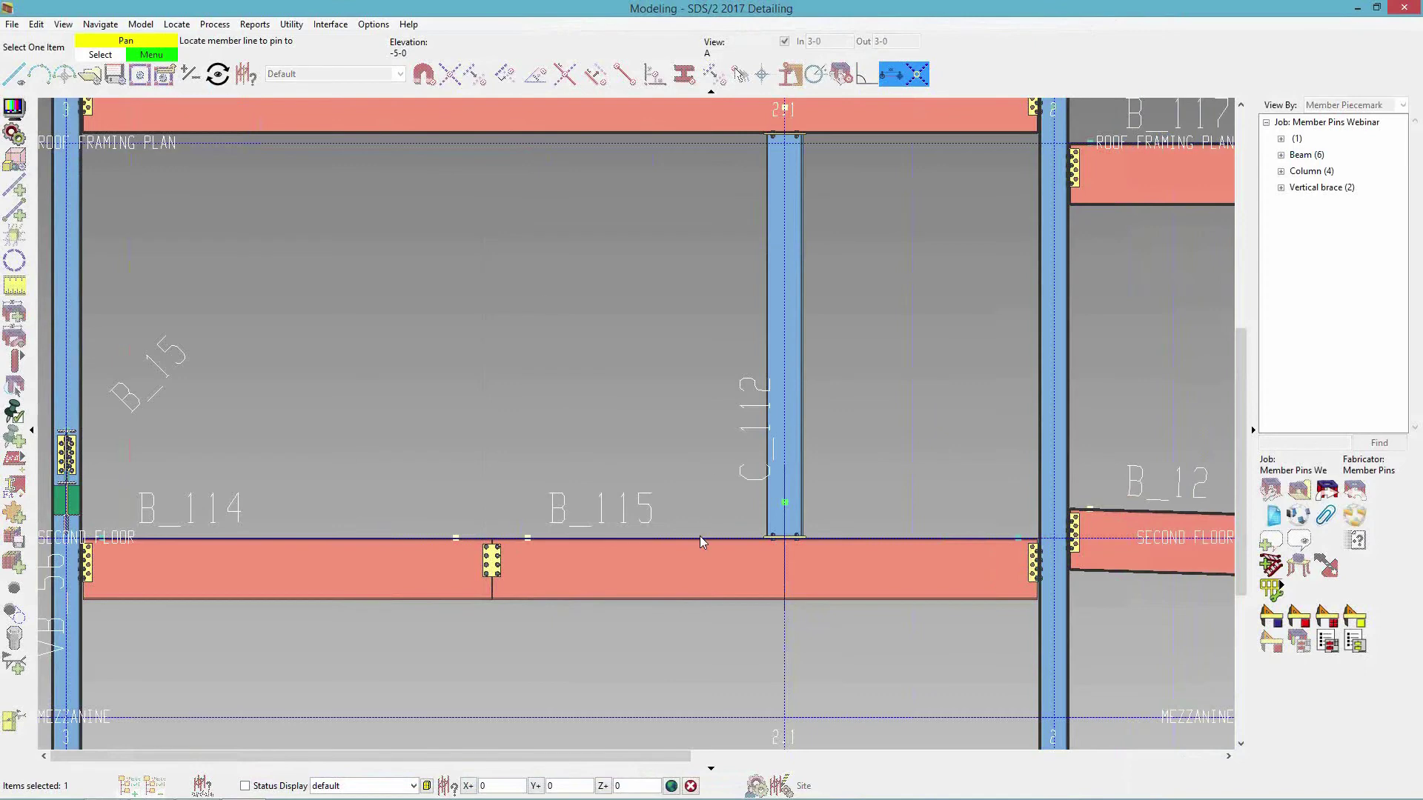
left_click(703, 568)
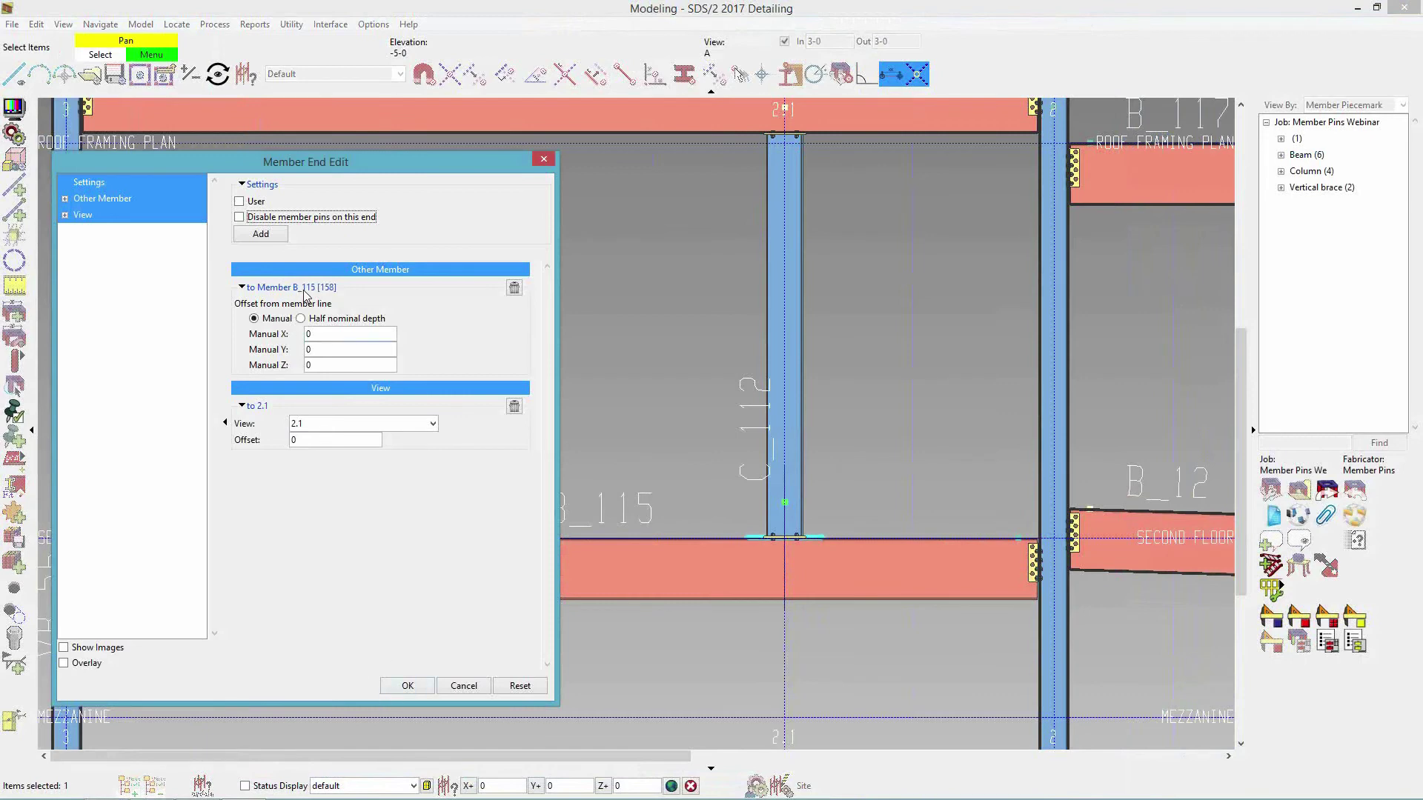
left_click(406, 687)
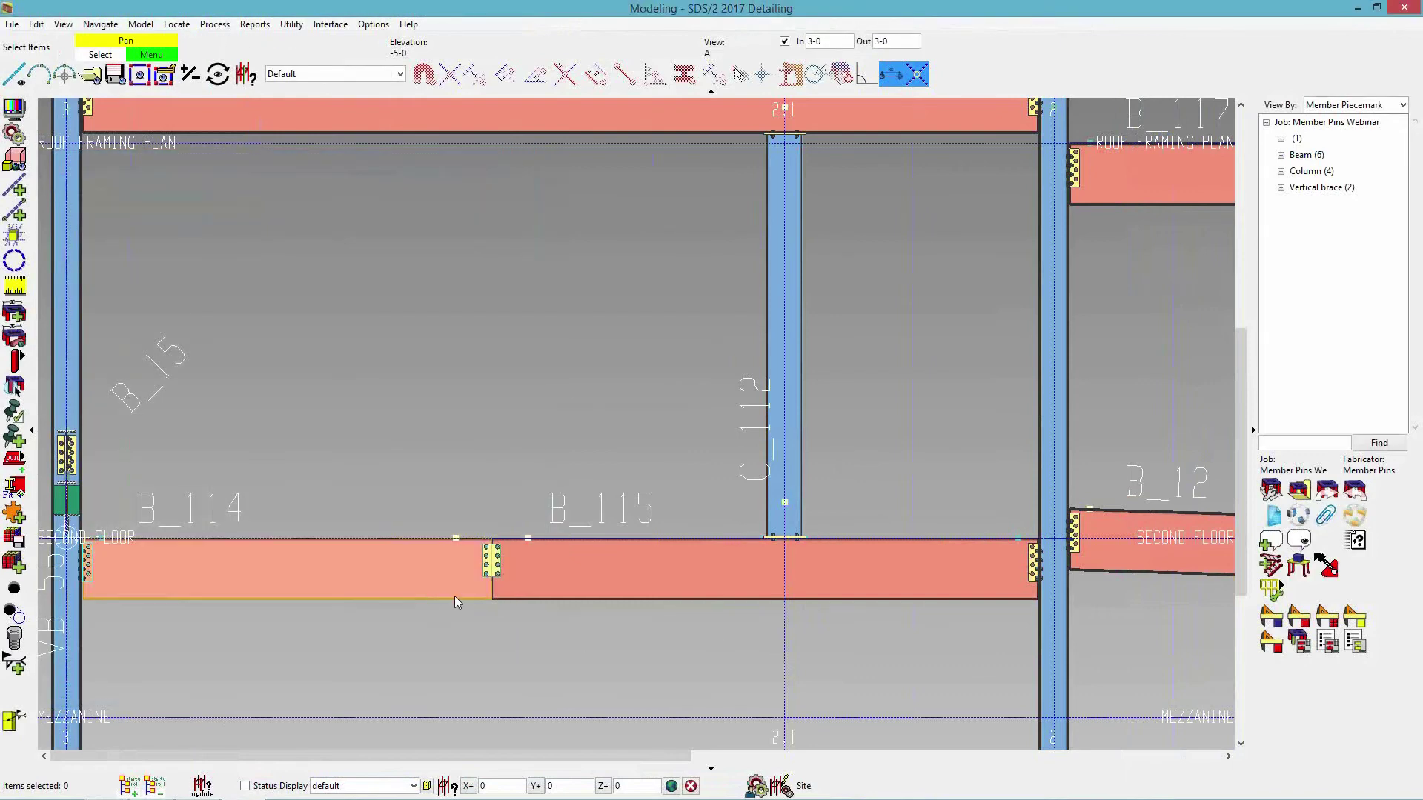
- Raise the spliced end of beam B_114 to elevation 118-0 and check the pinned beam and column assembly
double_click(442, 583)
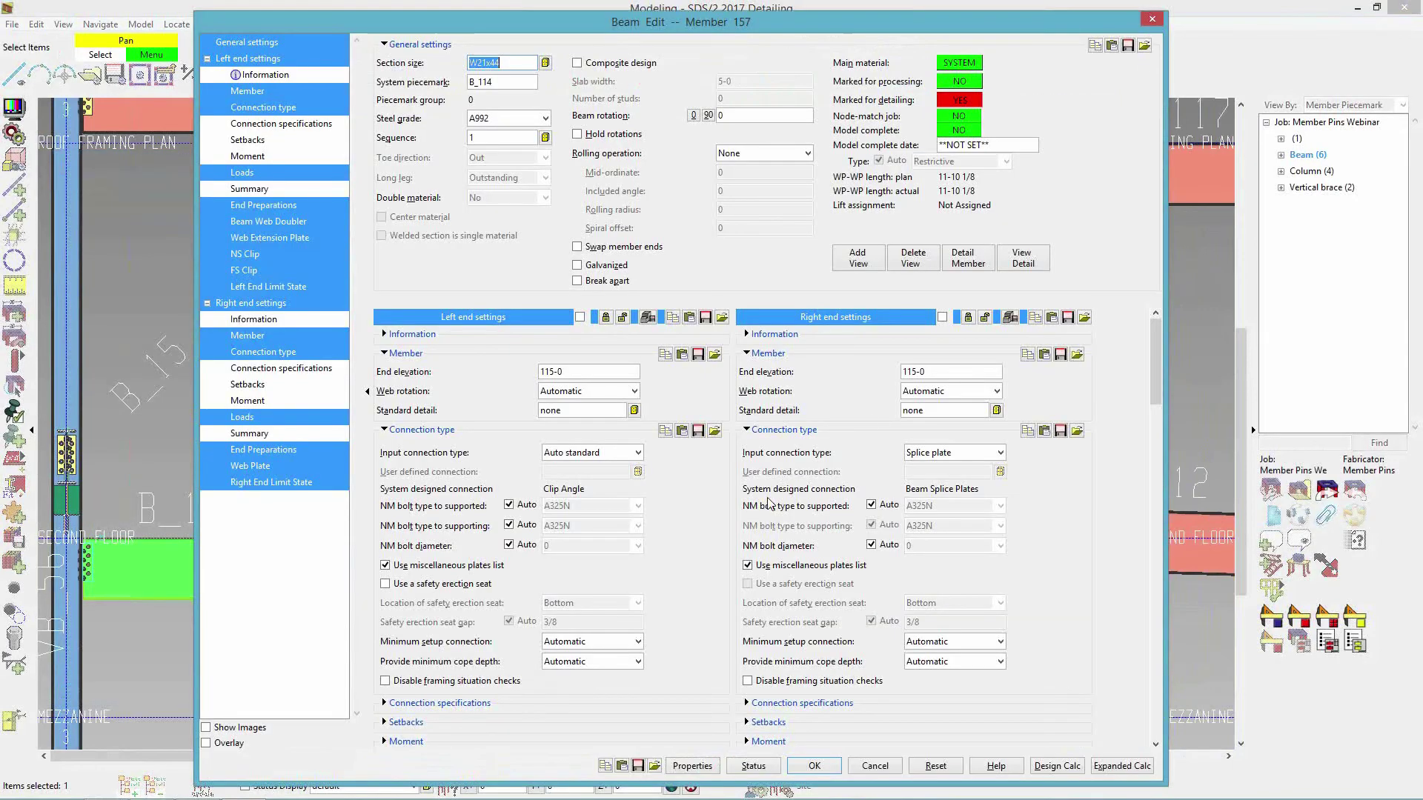
double_click(918, 371)
type("118-0")
key("Return")
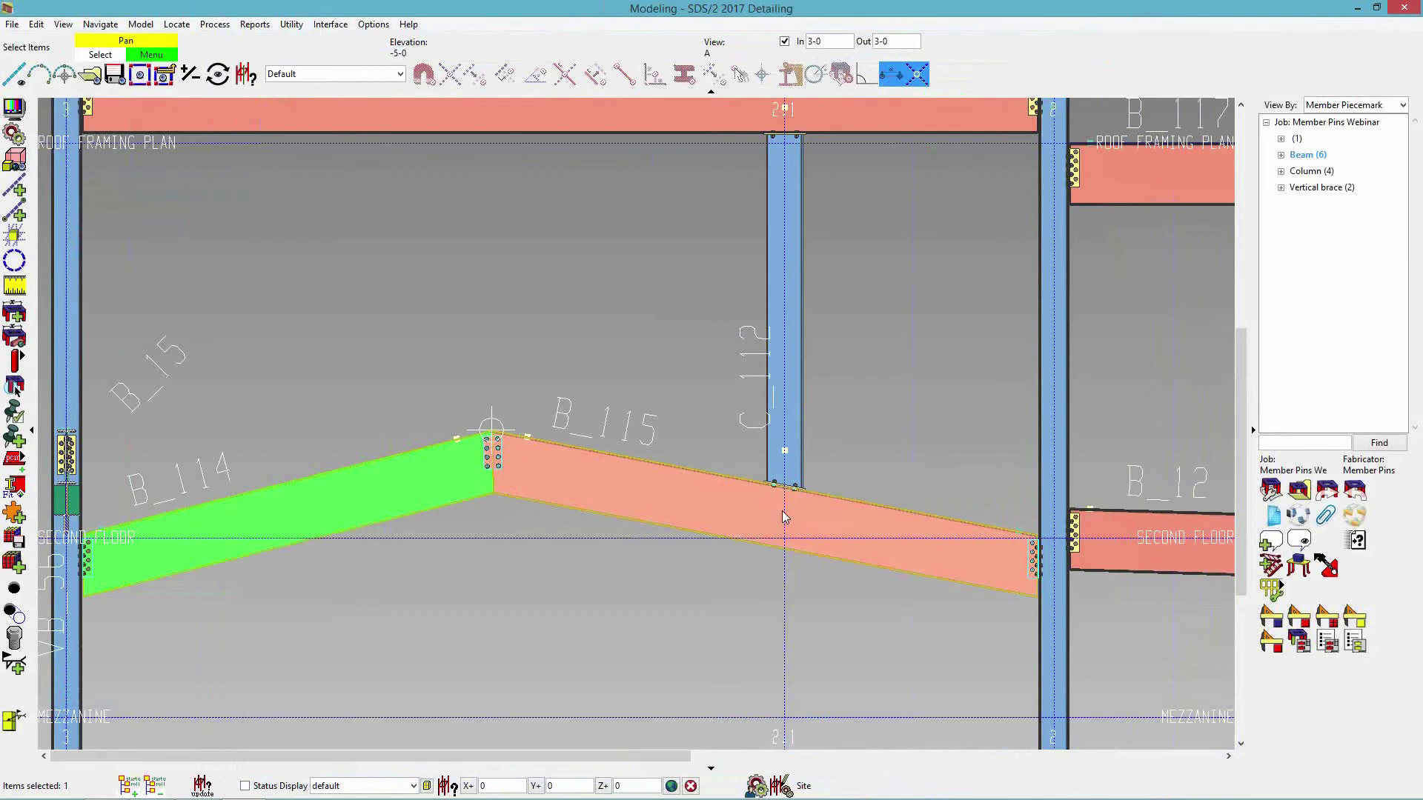
left_click(469, 550)
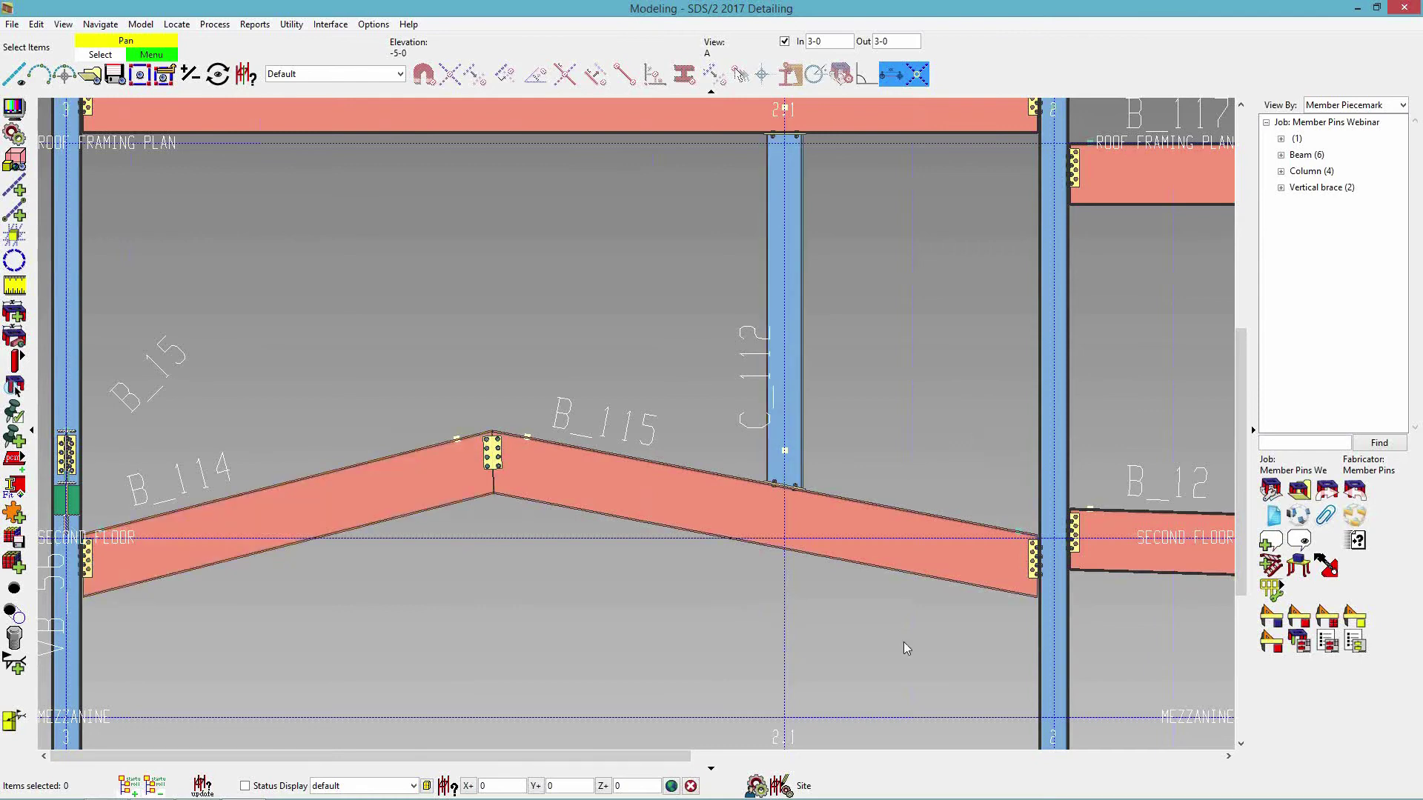
left_click_drag(932, 634, 361, 344)
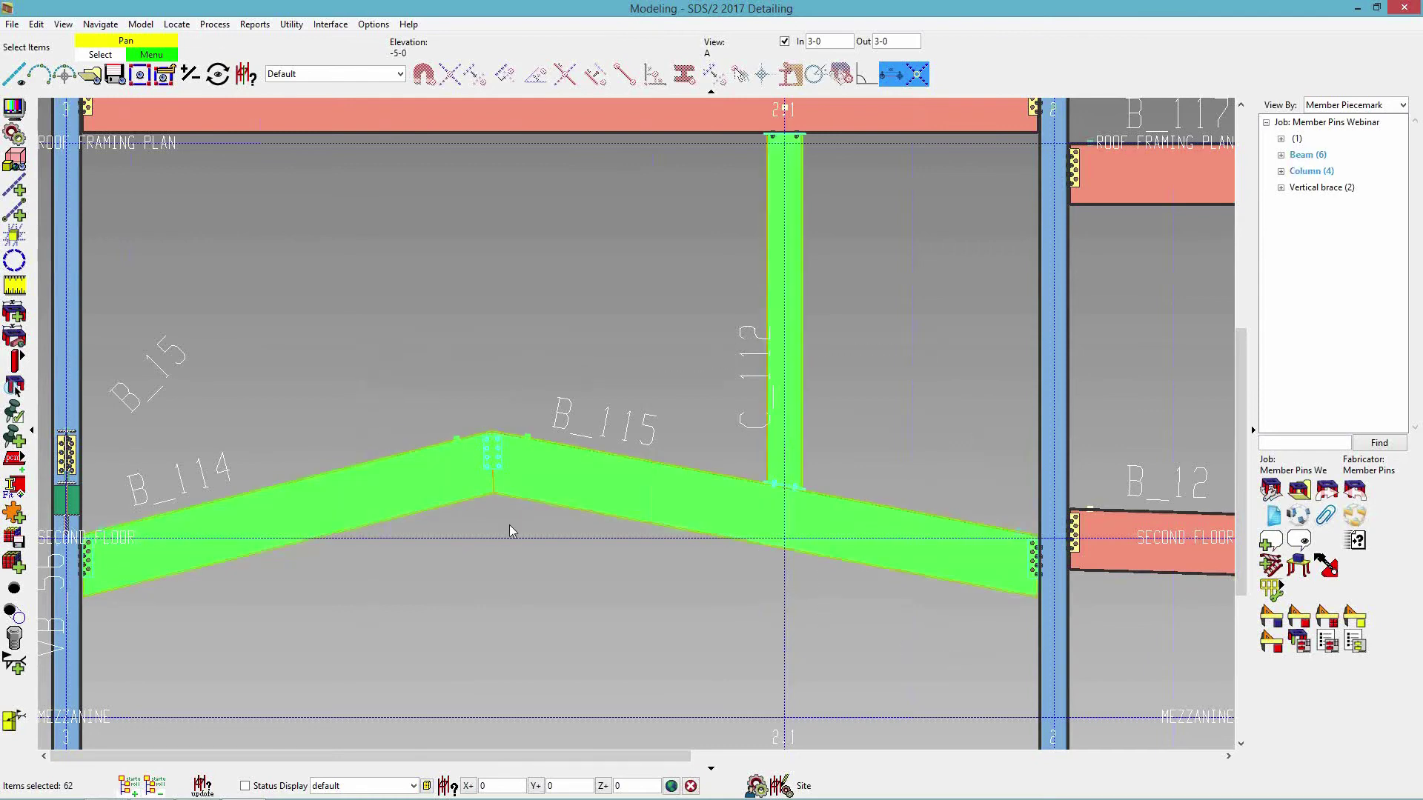
left_click(339, 389)
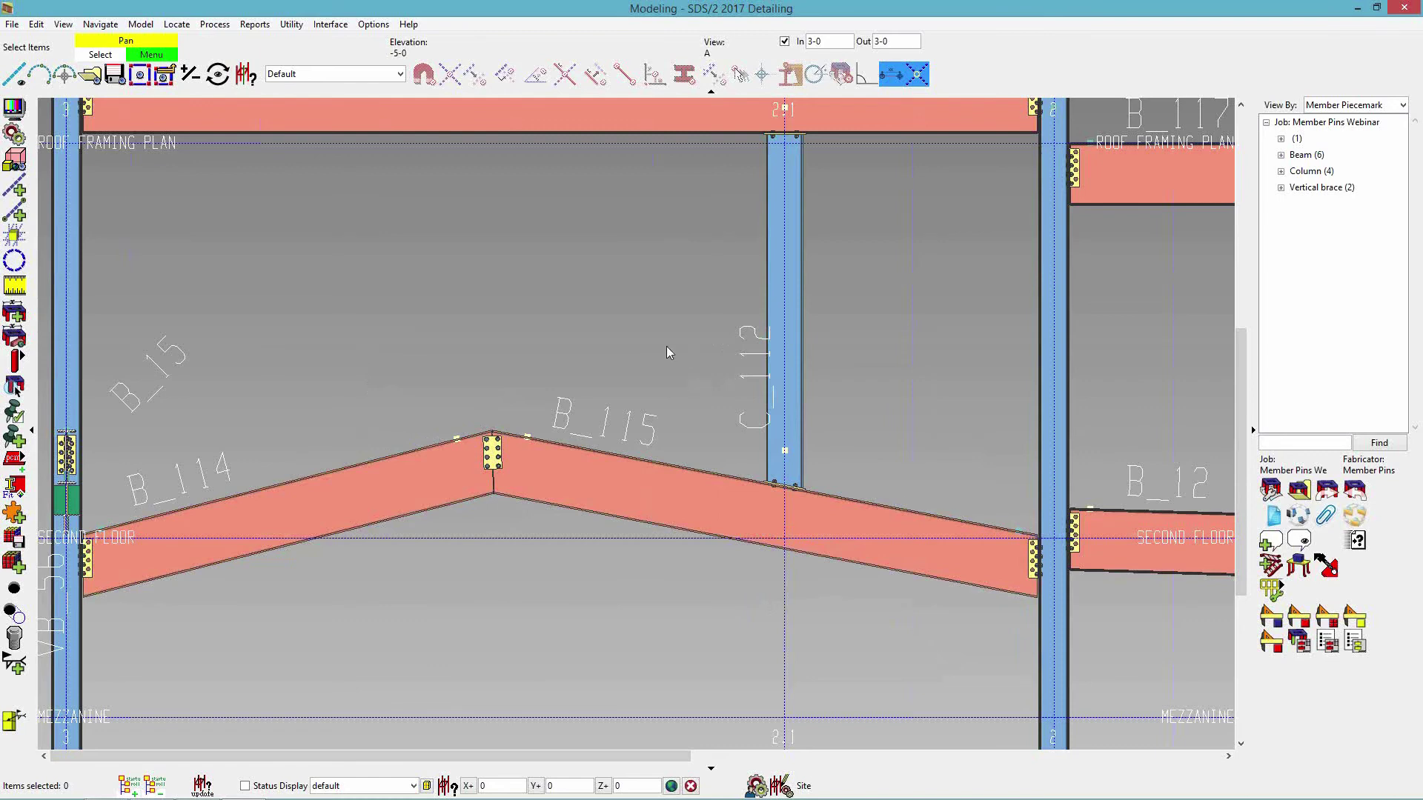
- Open the MEZZANINE erection view and show its beam framing around column C_39 in 3D
left_click(89, 74)
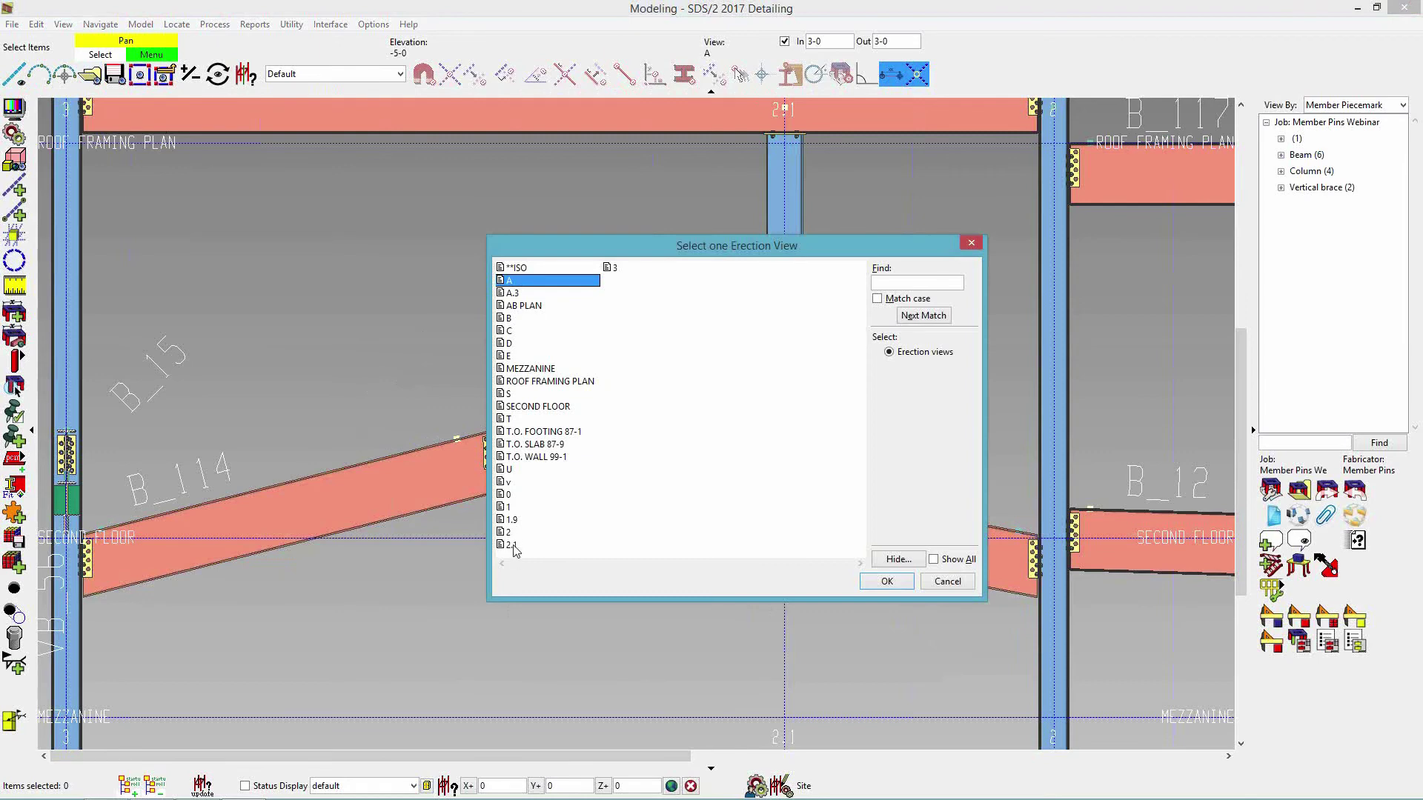
double_click(529, 368)
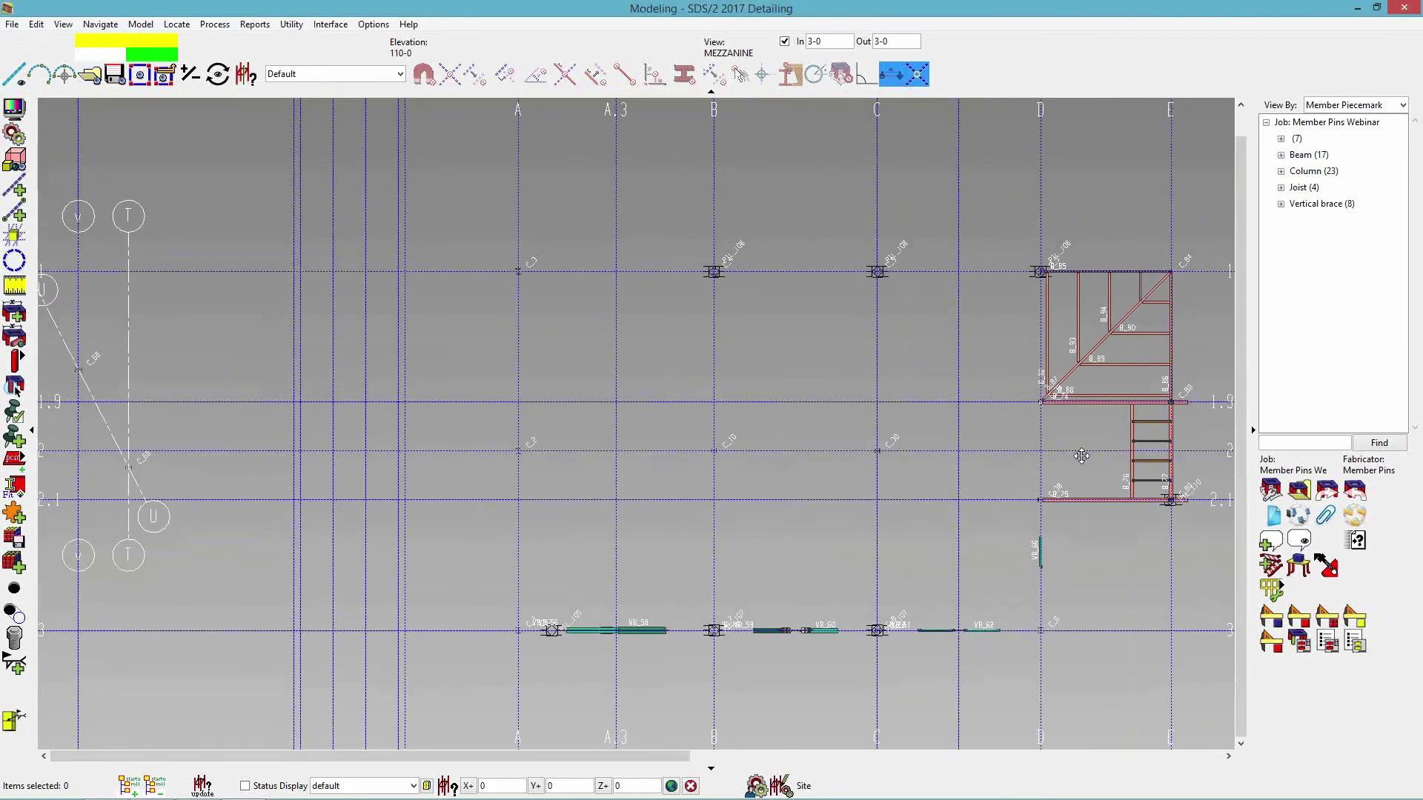
scroll(804, 448, "up", 5)
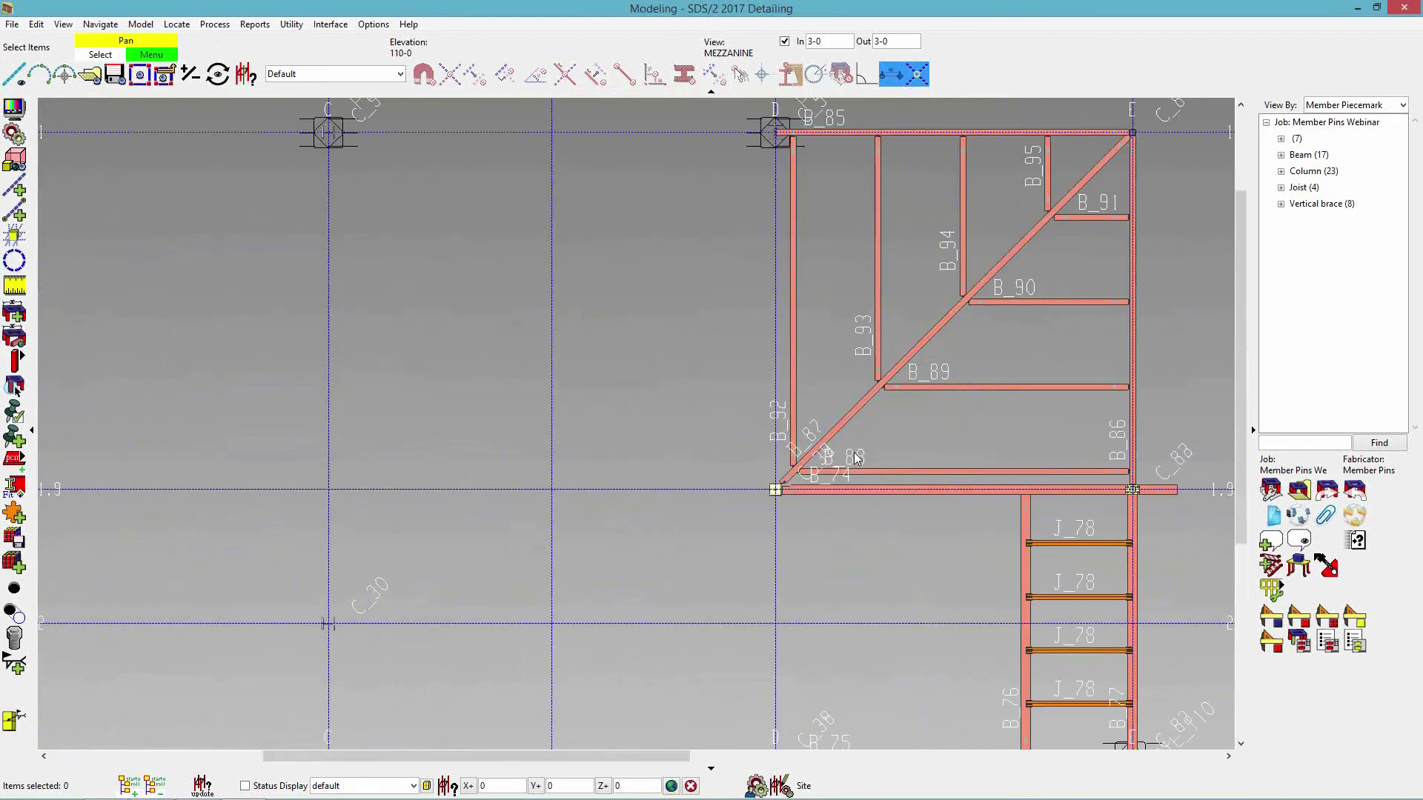
middle_click_drag(804, 449, 765, 244)
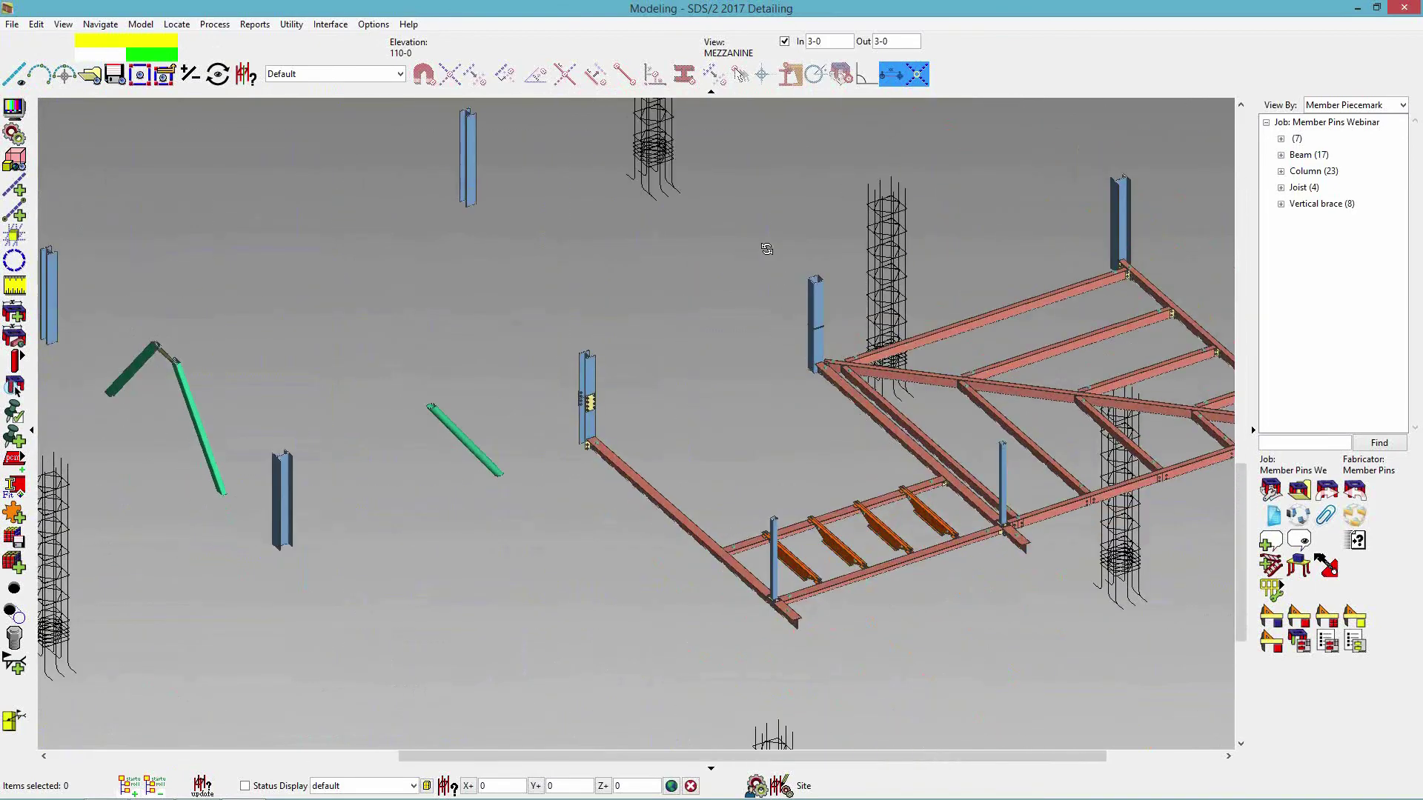
middle_click_drag(951, 361, 606, 529)
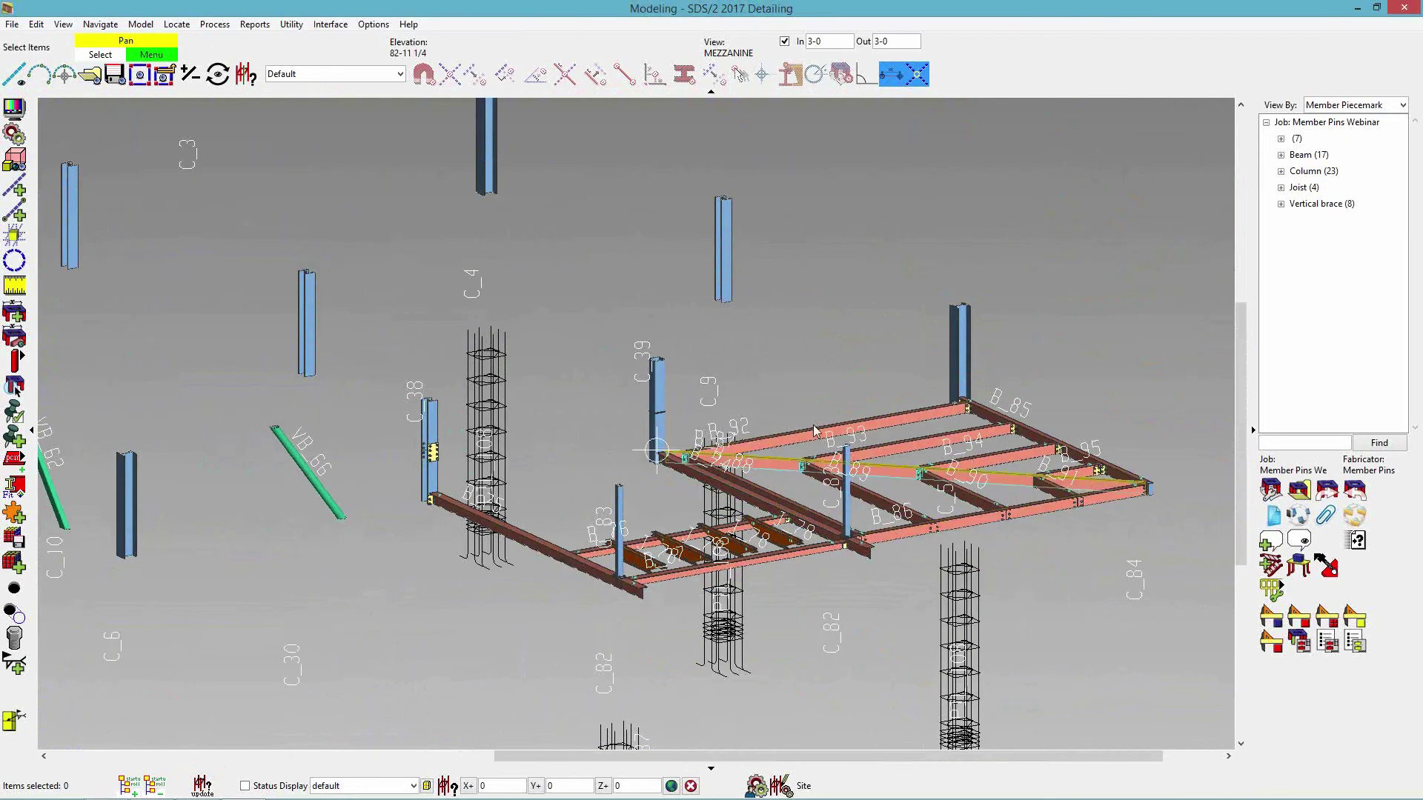
- Examine the member plane and other member pins on the end of beam B_89 framing into B_87
scroll(815, 429, "up", 4)
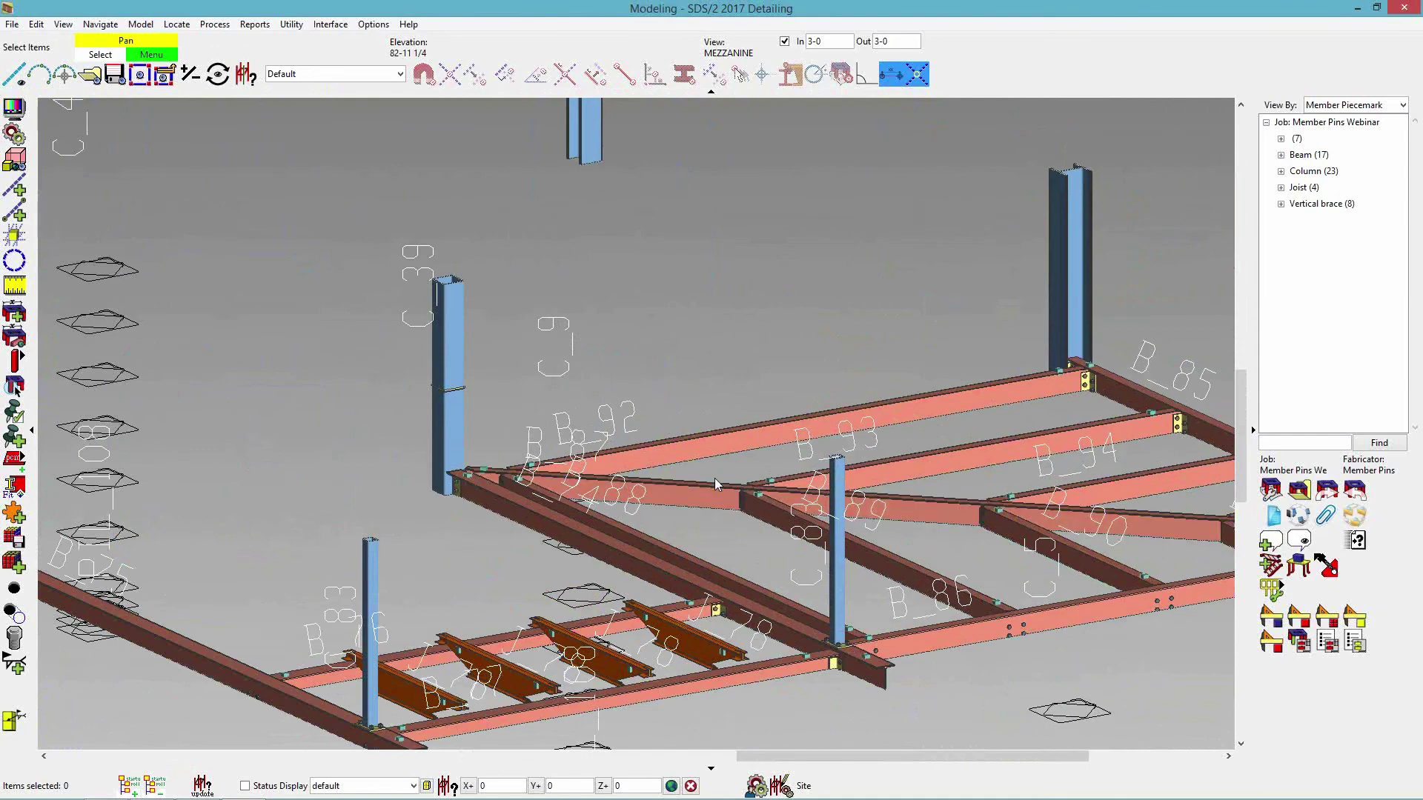
scroll(719, 480, "up", 3)
left_click(787, 505)
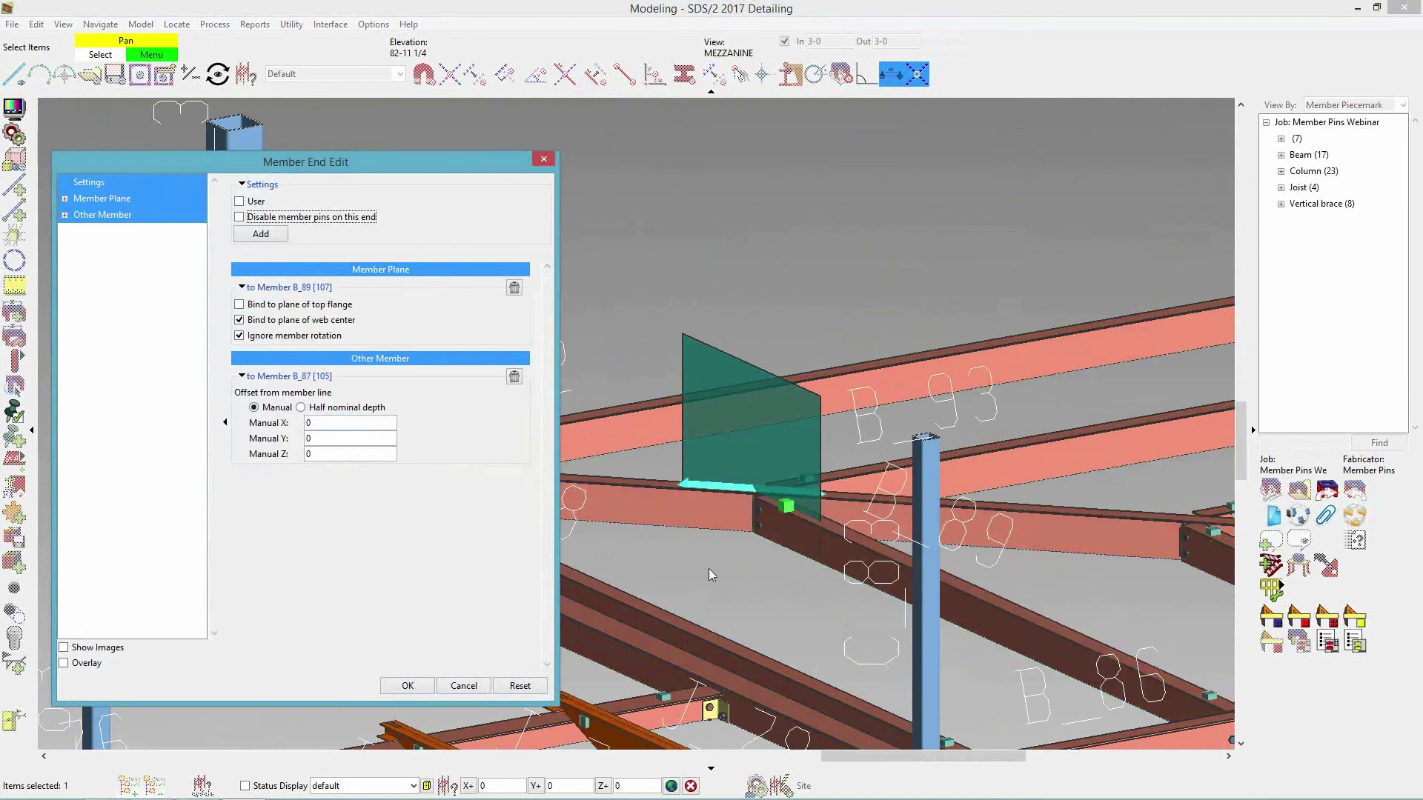
left_click_drag(370, 163, 1246, 240)
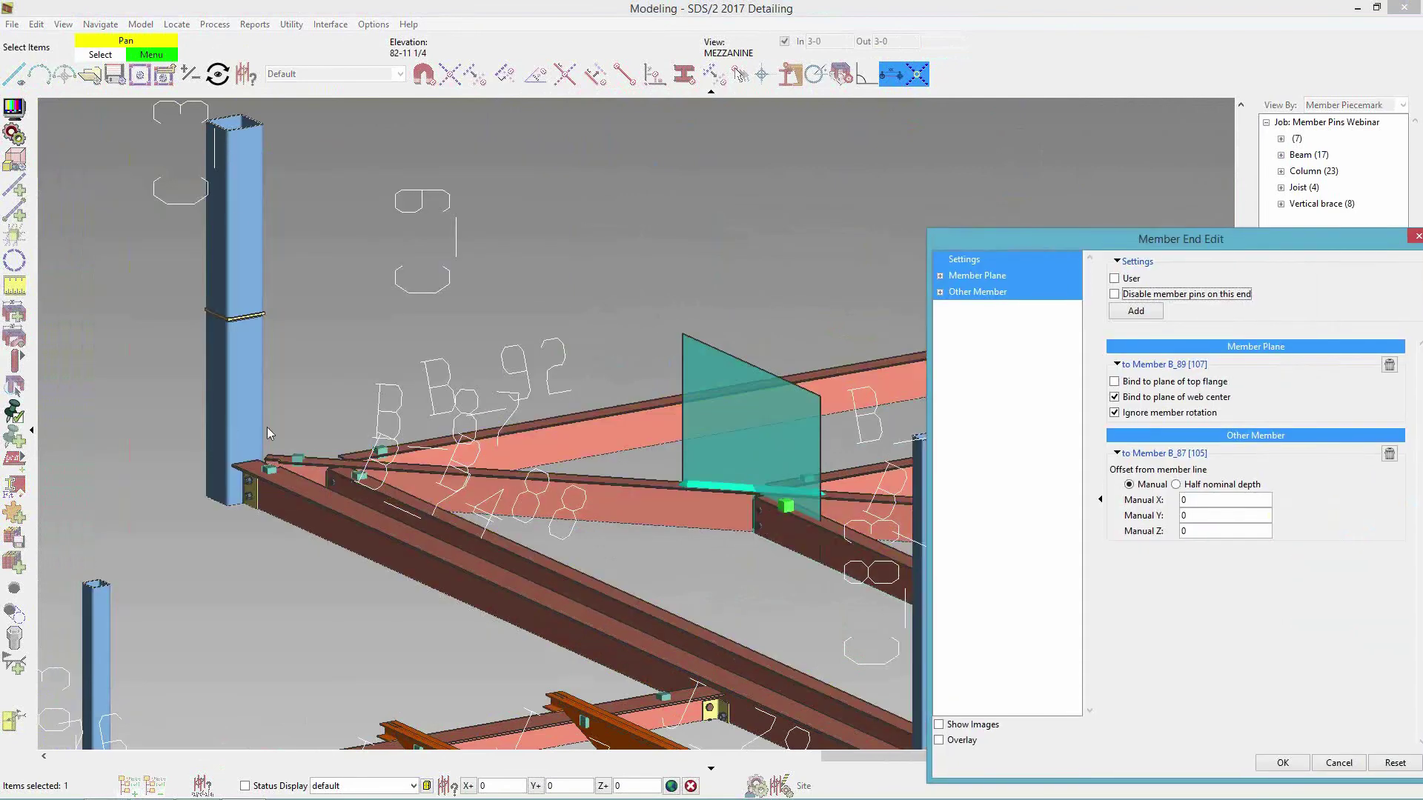
left_click(1299, 770)
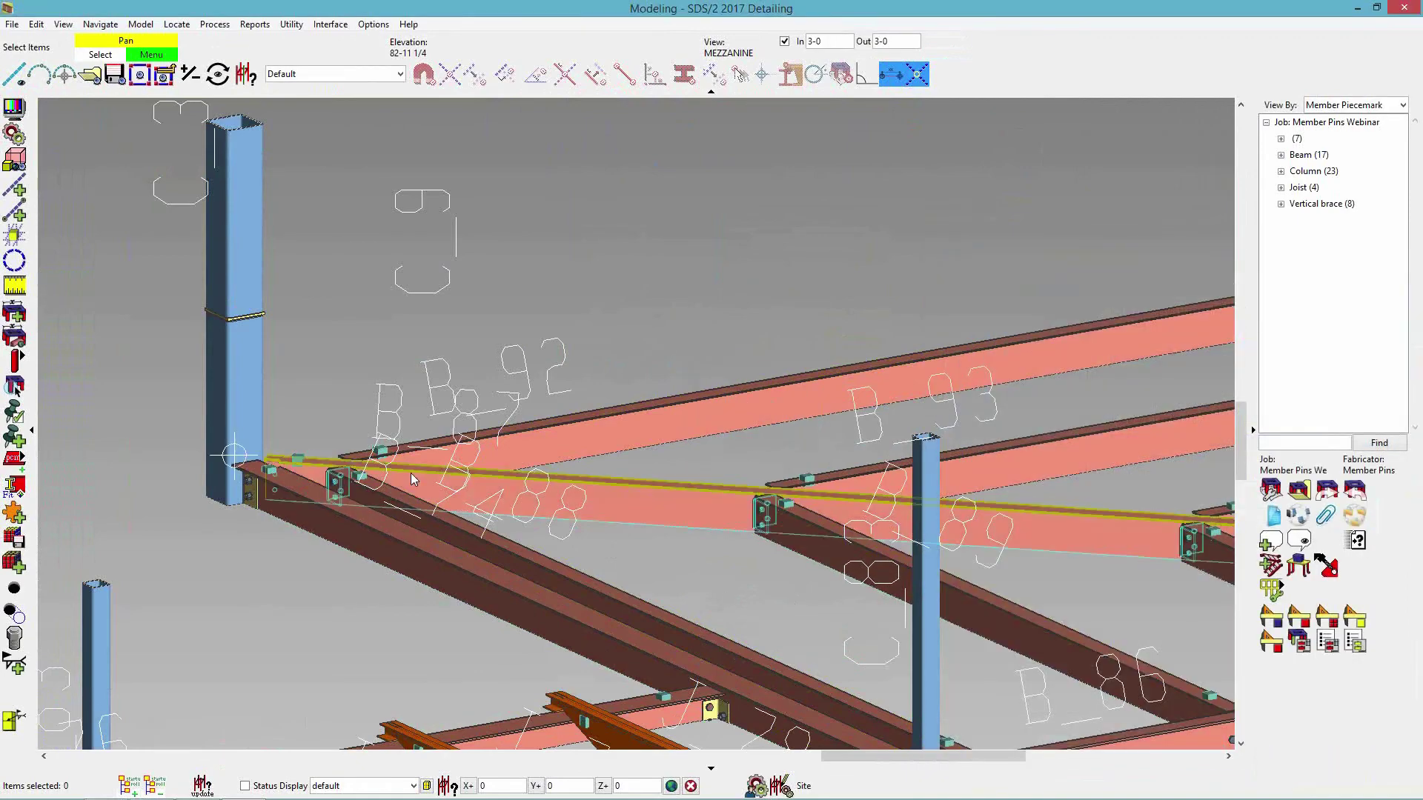
- Set the left end elevation of diagonal beam B_87 to 114-6 and clear the selection
double_click(455, 486)
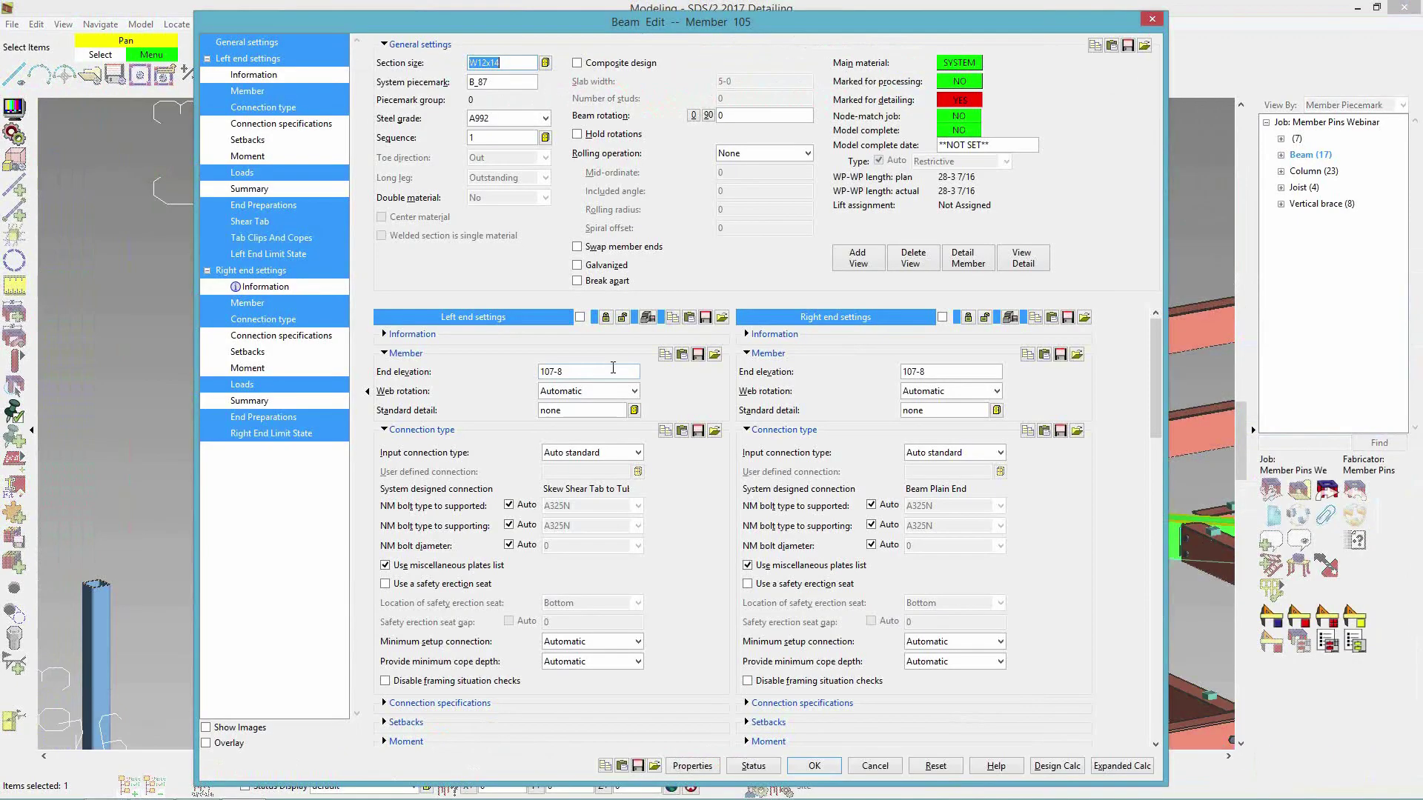
double_click(563, 370)
type("114-6")
key("Return")
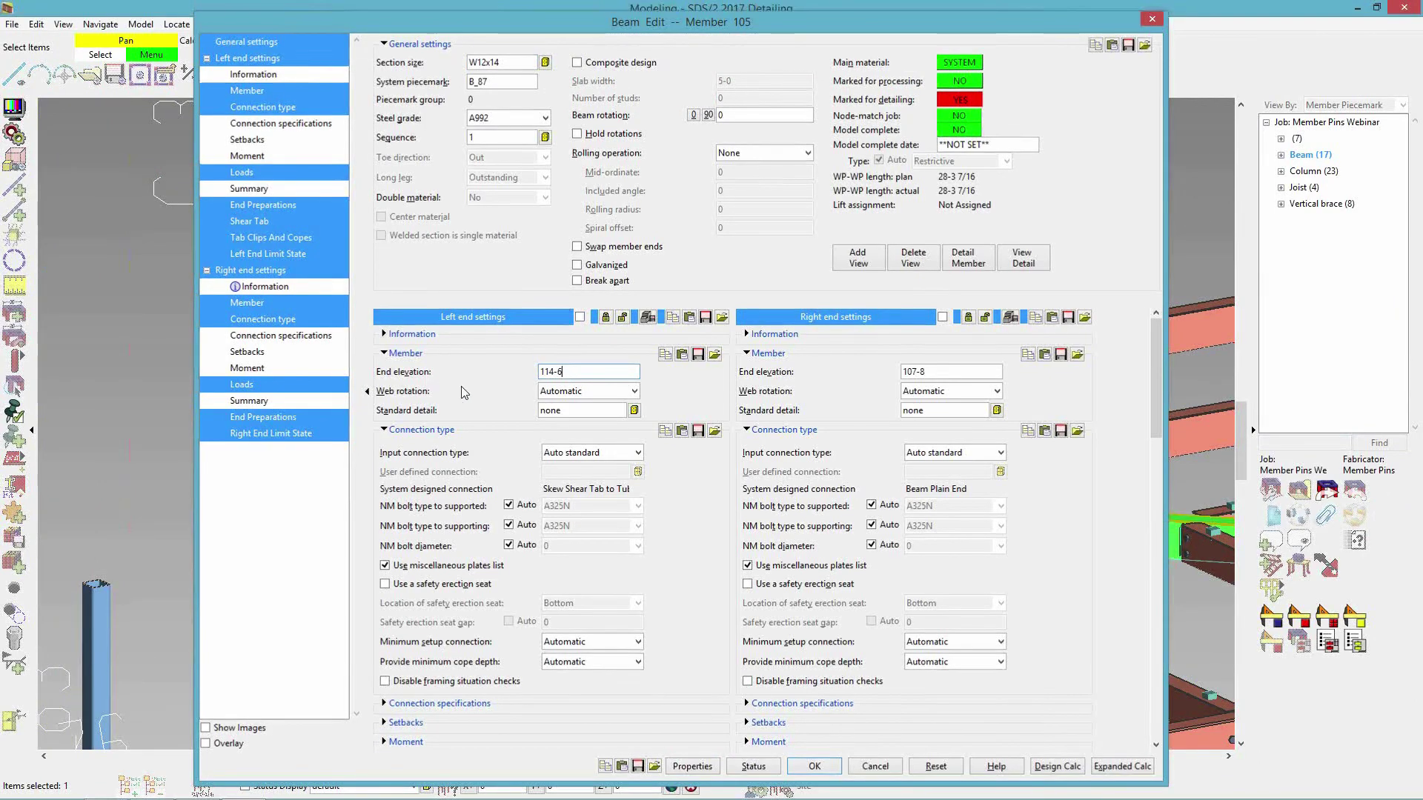
scroll(495, 486, "down", 3)
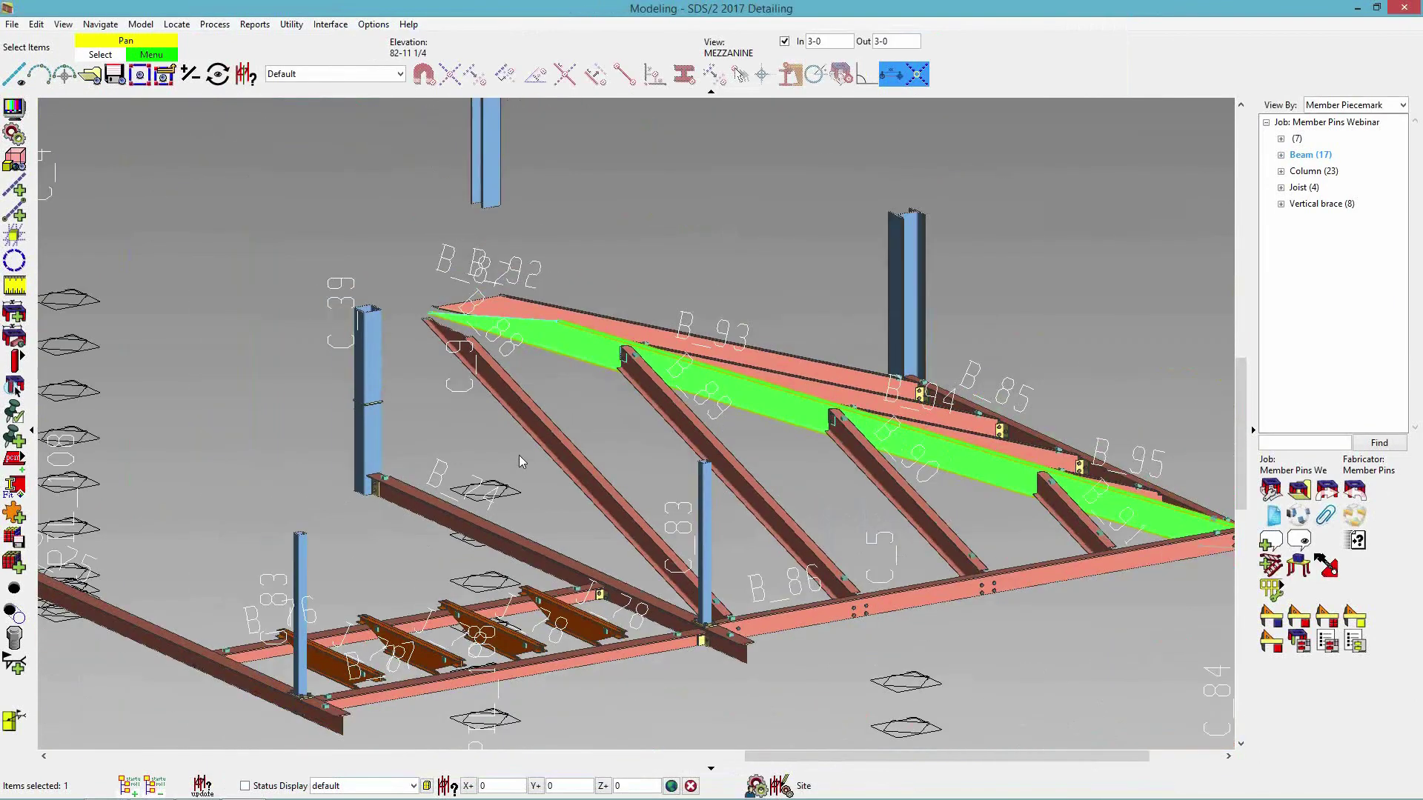
left_click(1138, 622)
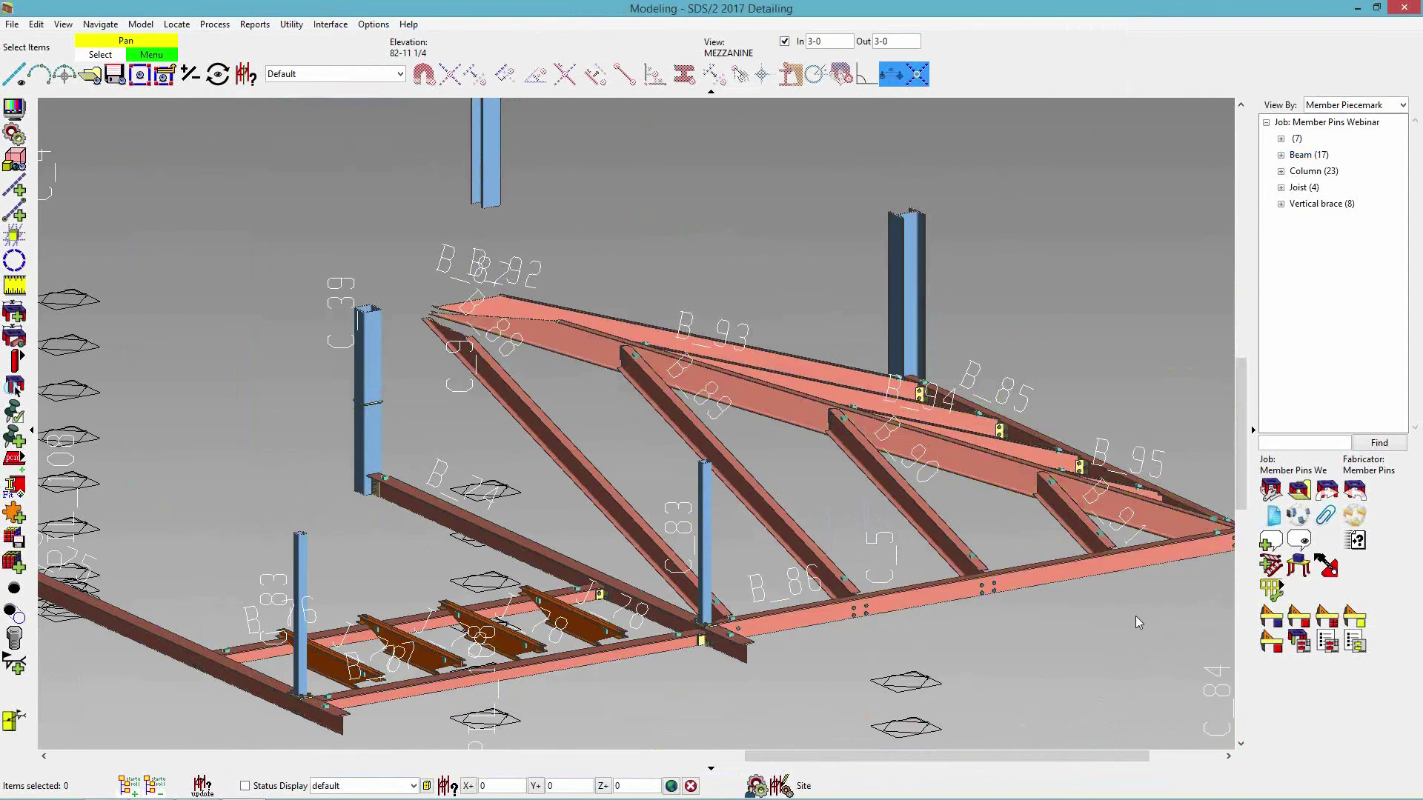
- Turn off the In/Out depth limits of the mezzanine view and inspect the sloped framing within the whole structure
scroll(1092, 594, "down", 3)
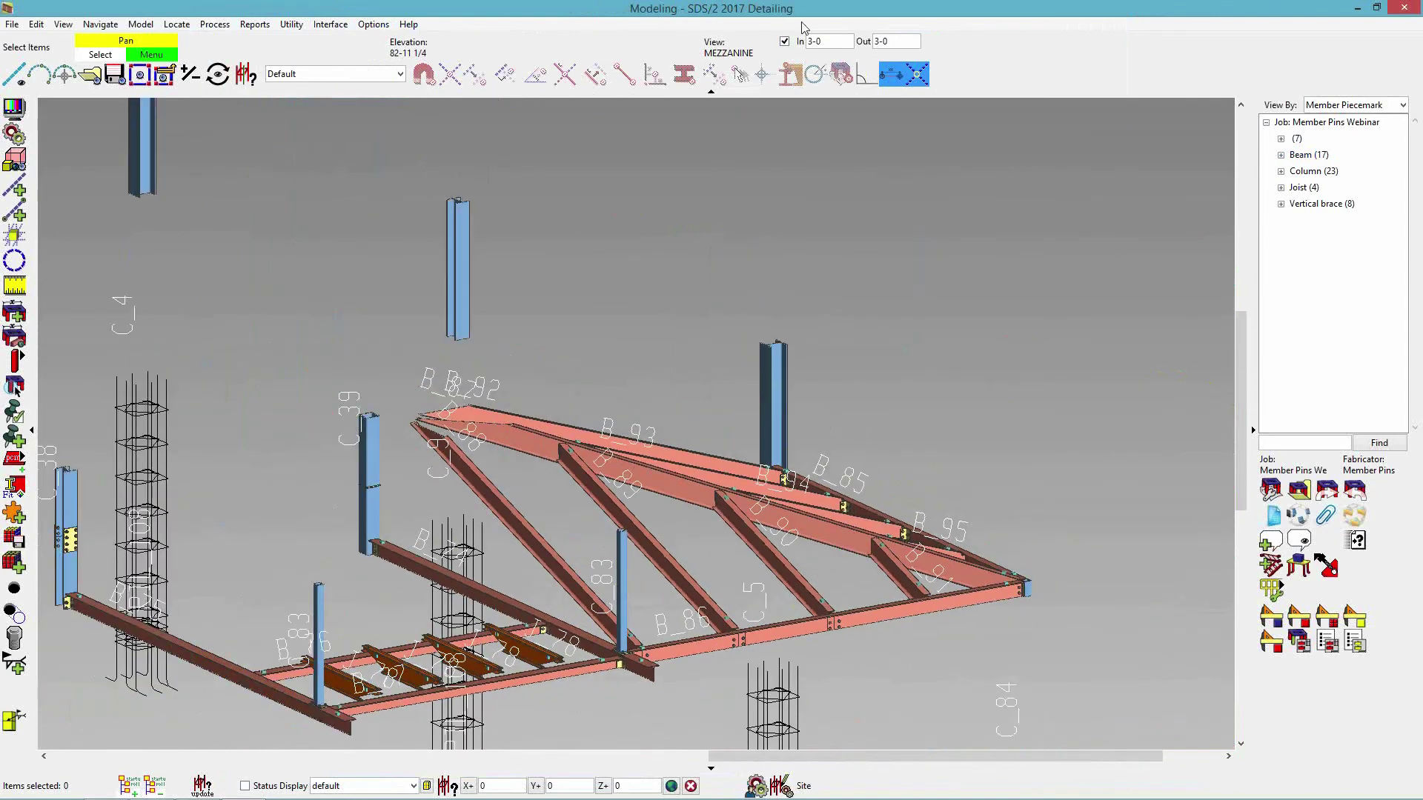
left_click(784, 41)
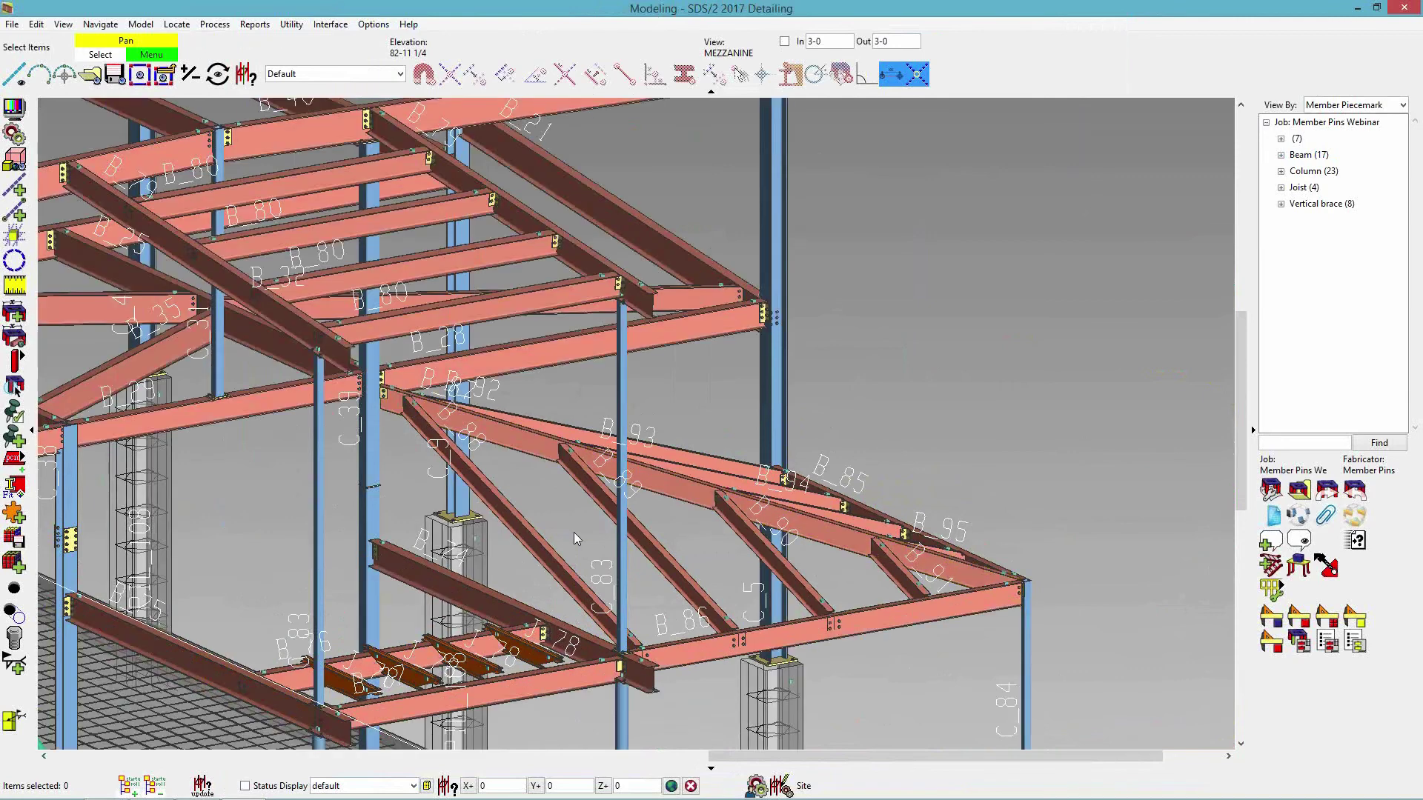
scroll(647, 503, "up", 1)
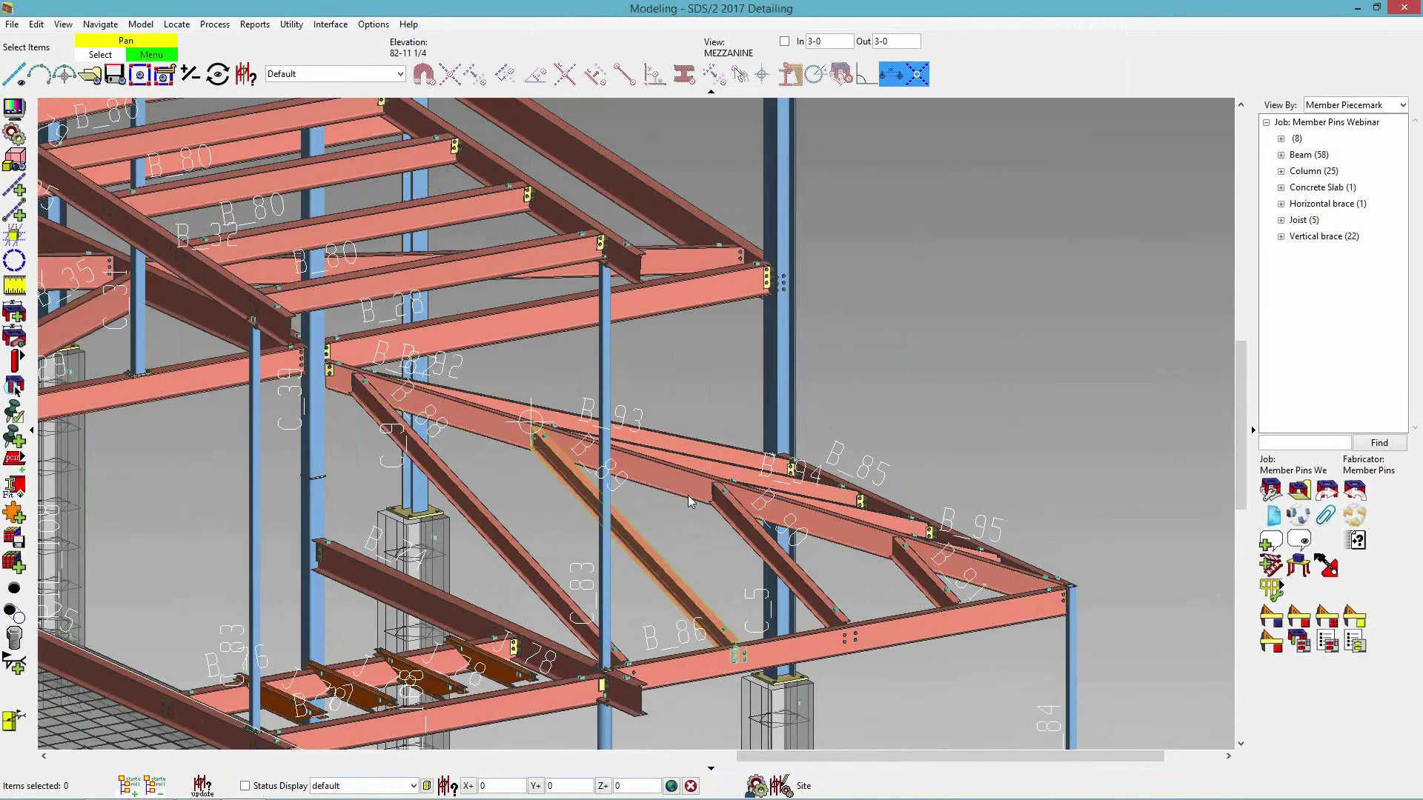
middle_click_drag(667, 476, 570, 498)
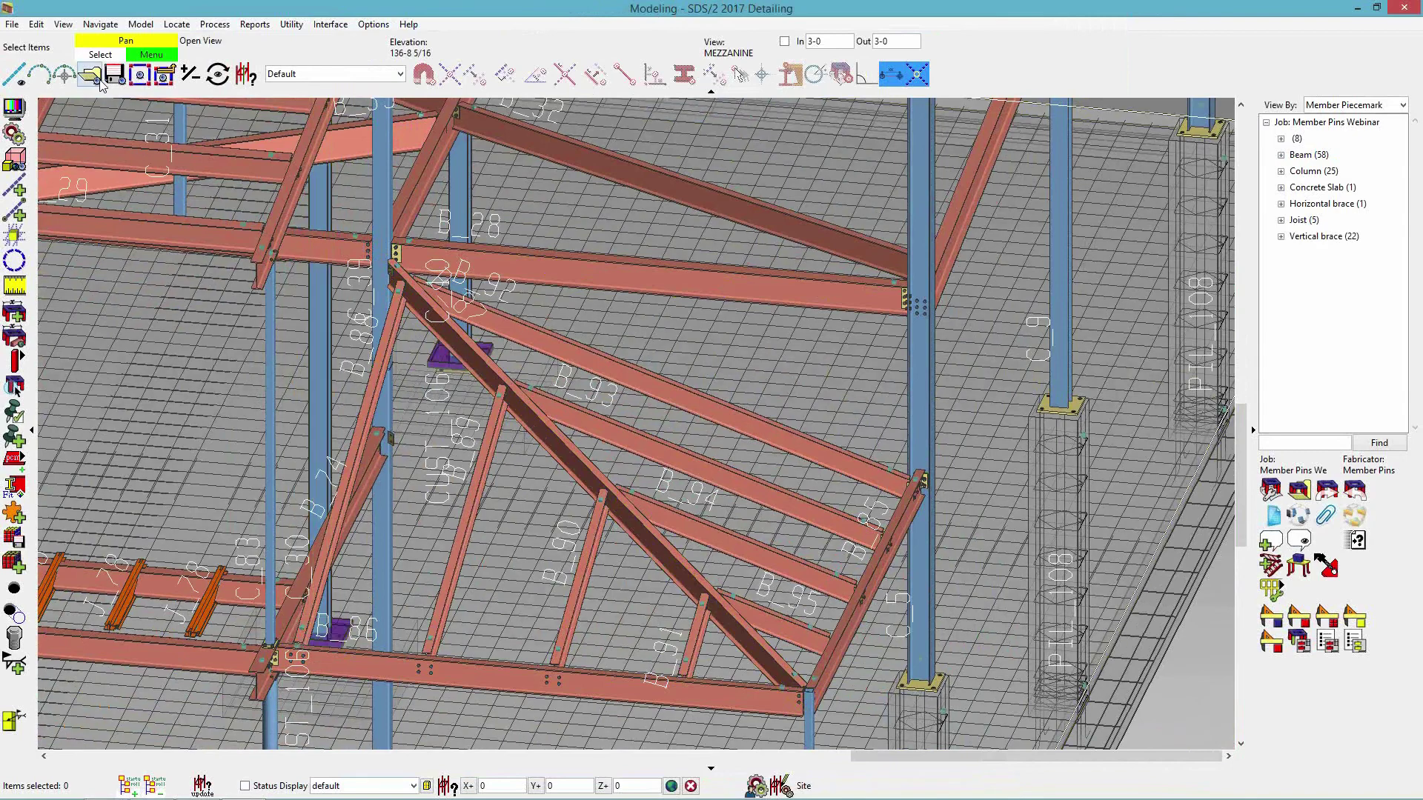
- Open erection view 1
key("o")
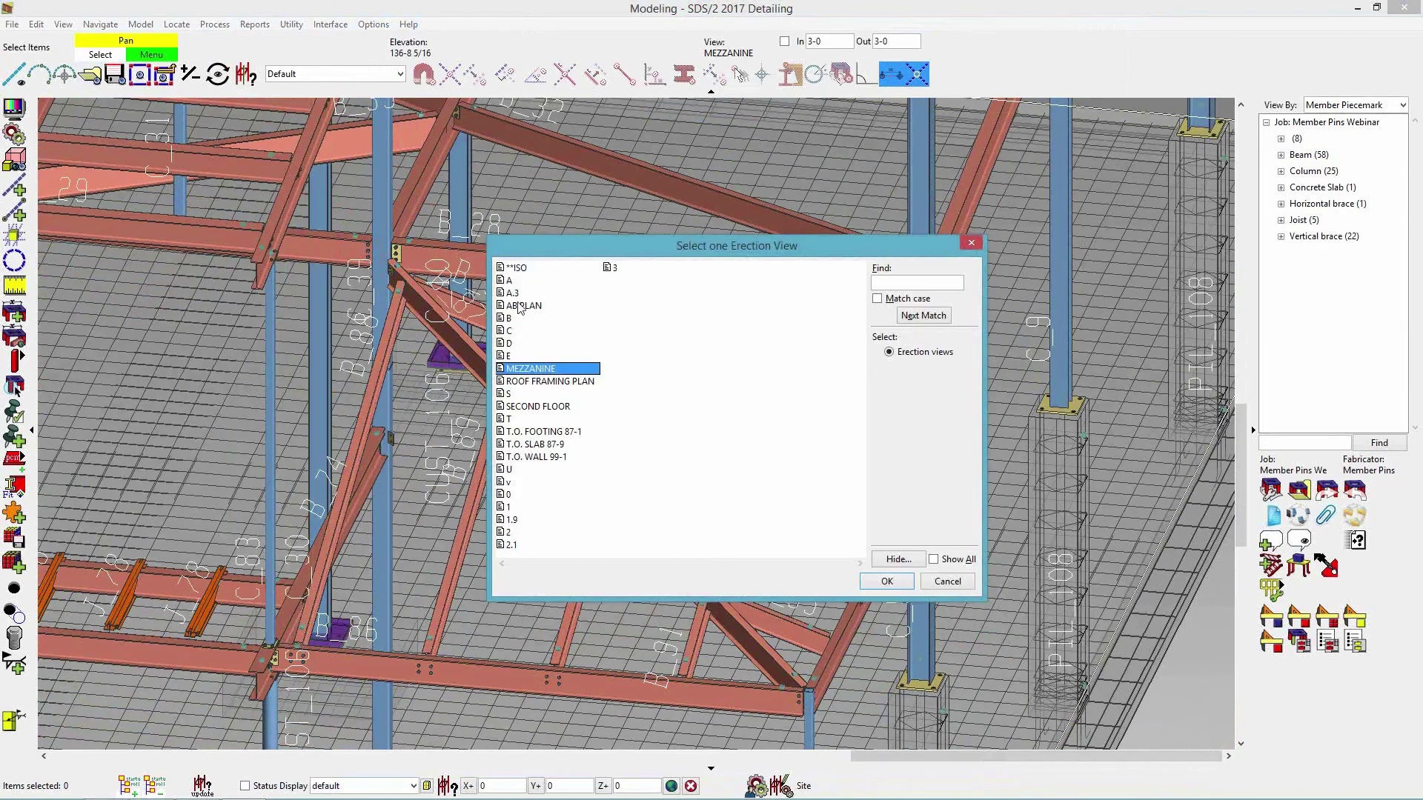
double_click(510, 510)
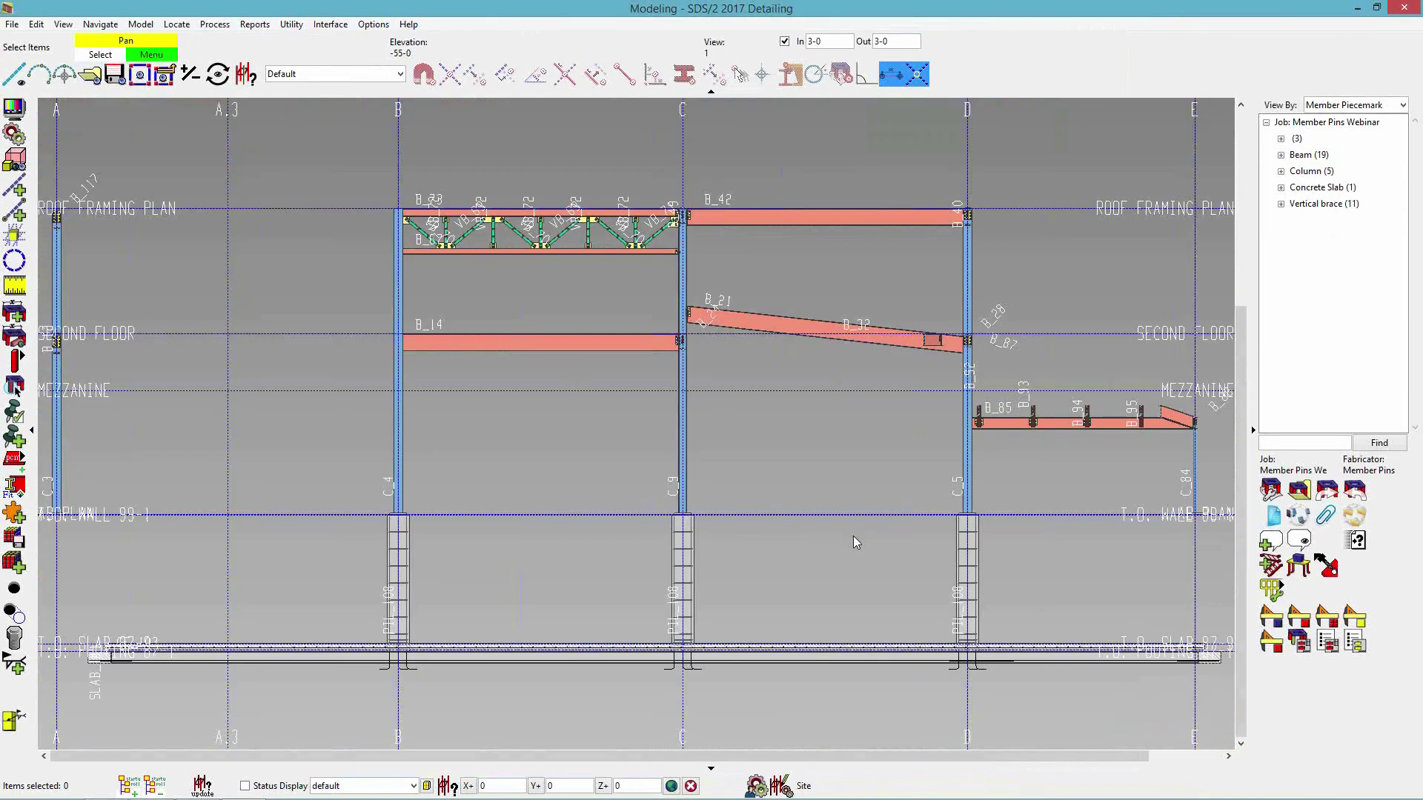
- Examine the even-spacing and other-member pins on the lower end of the first truss diagonal and the brace layout along chord B_67
scroll(519, 229, "up", 5)
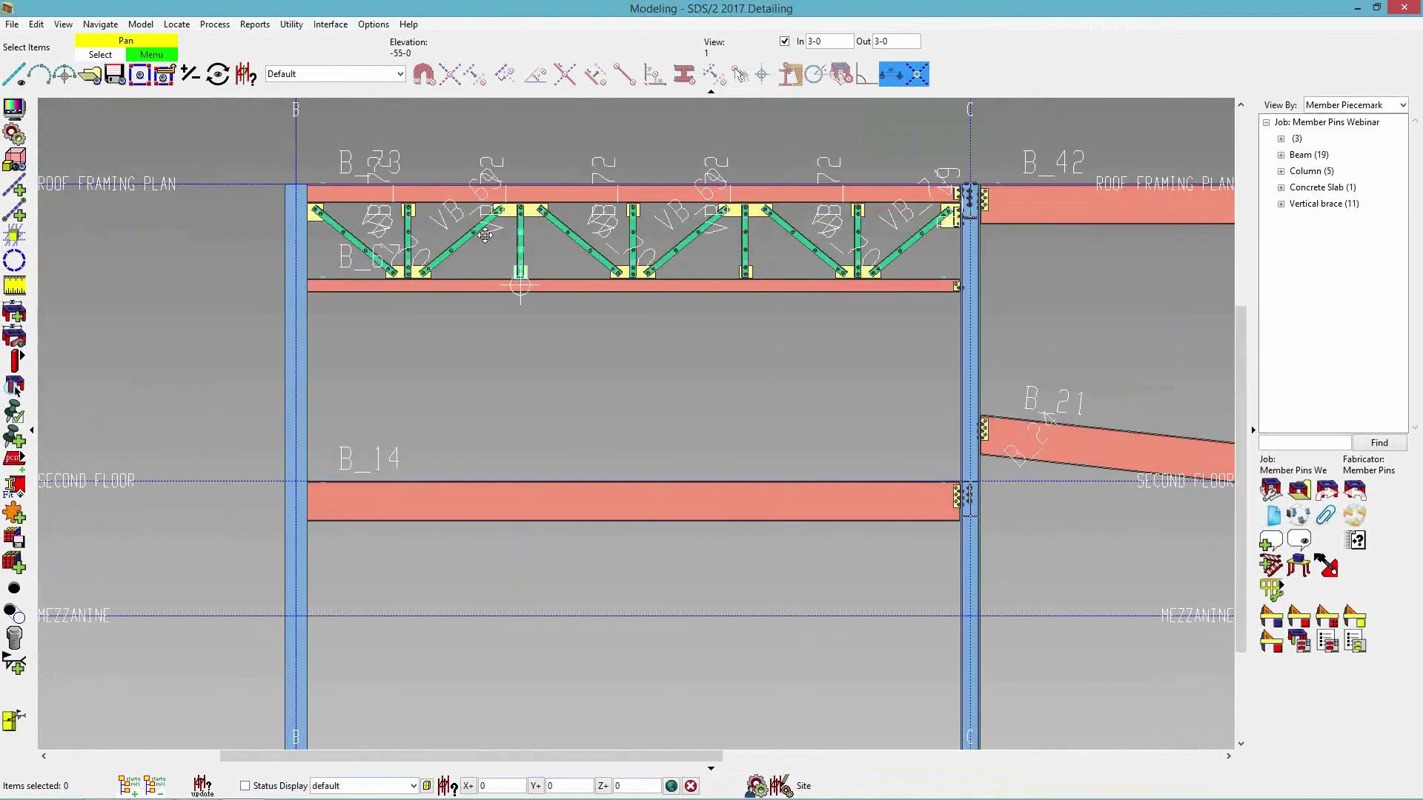
middle_click(591, 422)
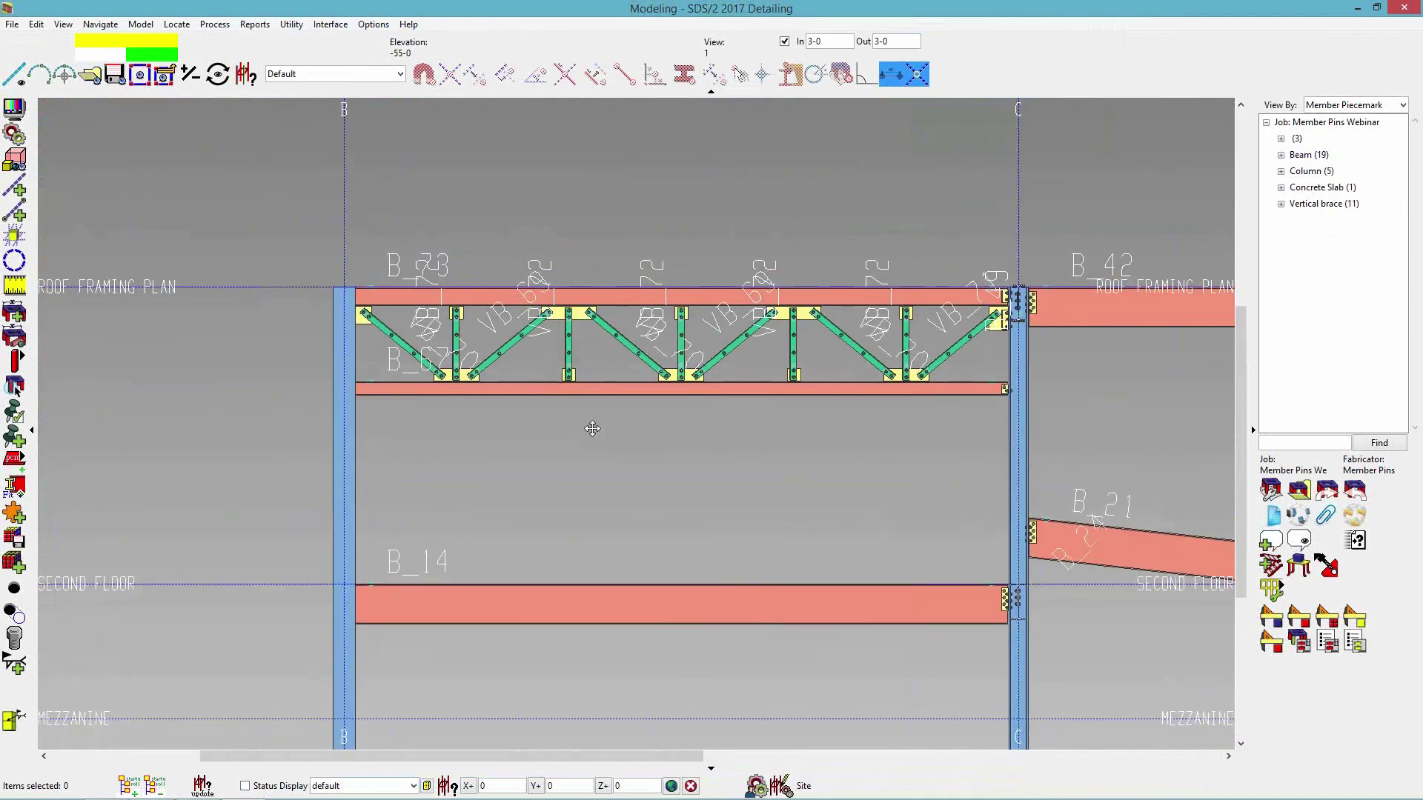
scroll(444, 363, "up", 4)
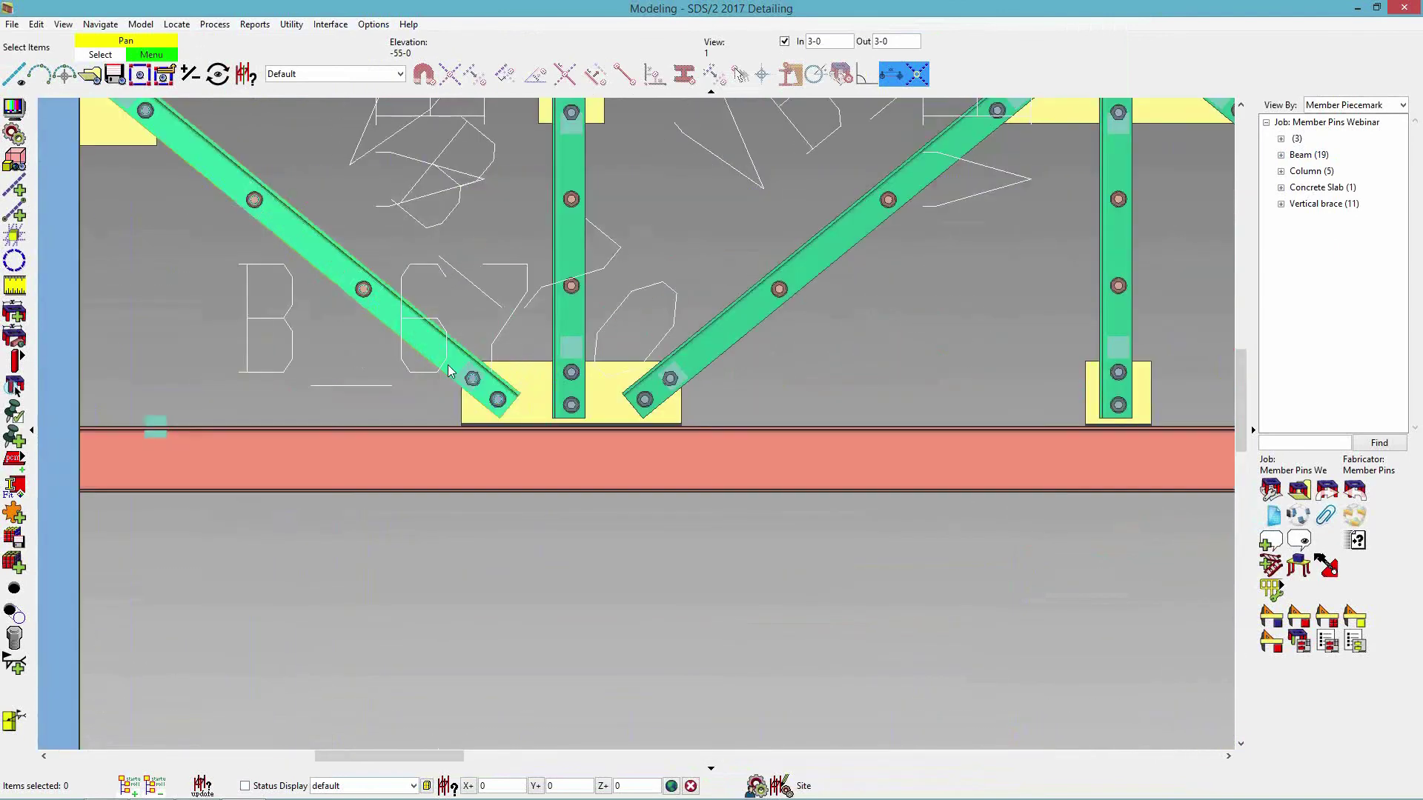
double_click(470, 379)
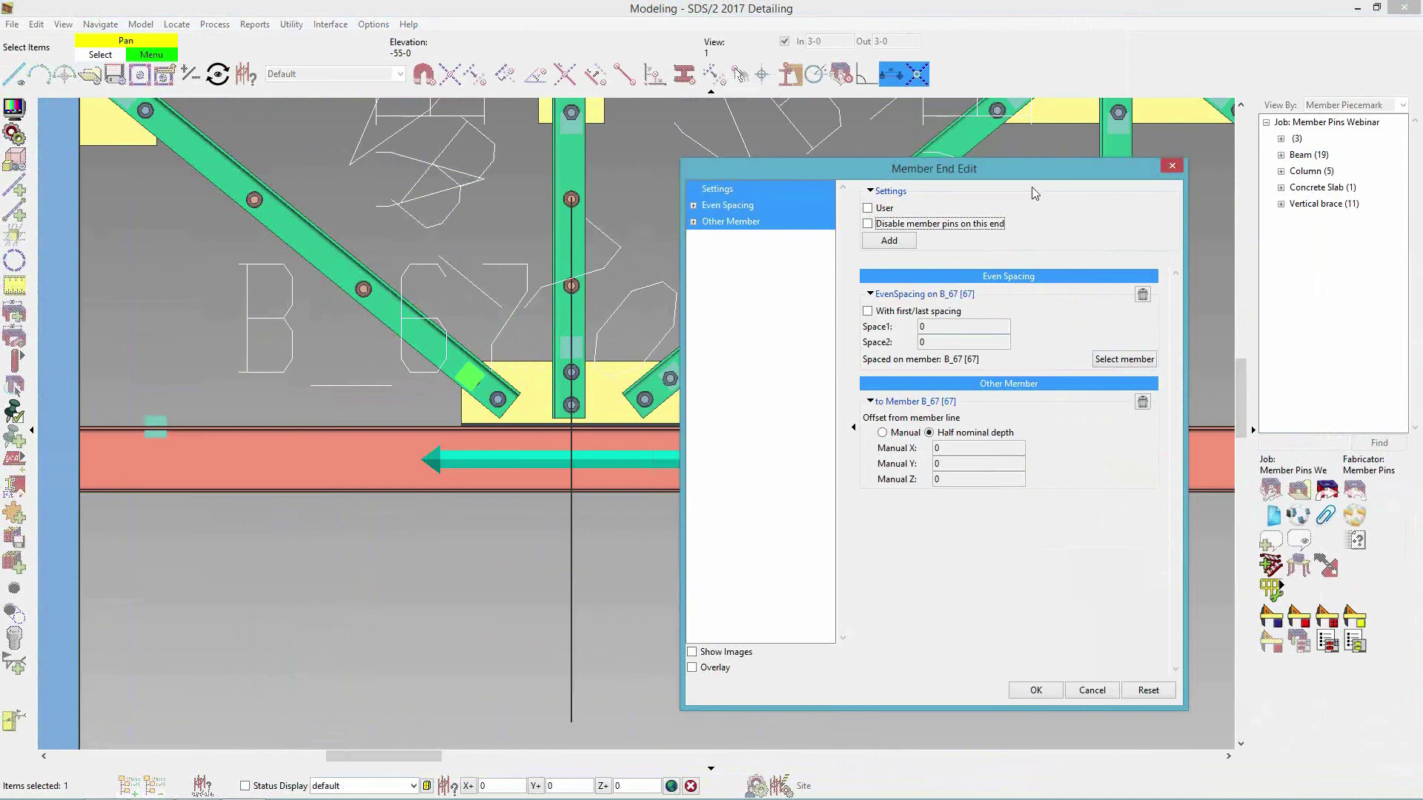
left_click(1036, 690)
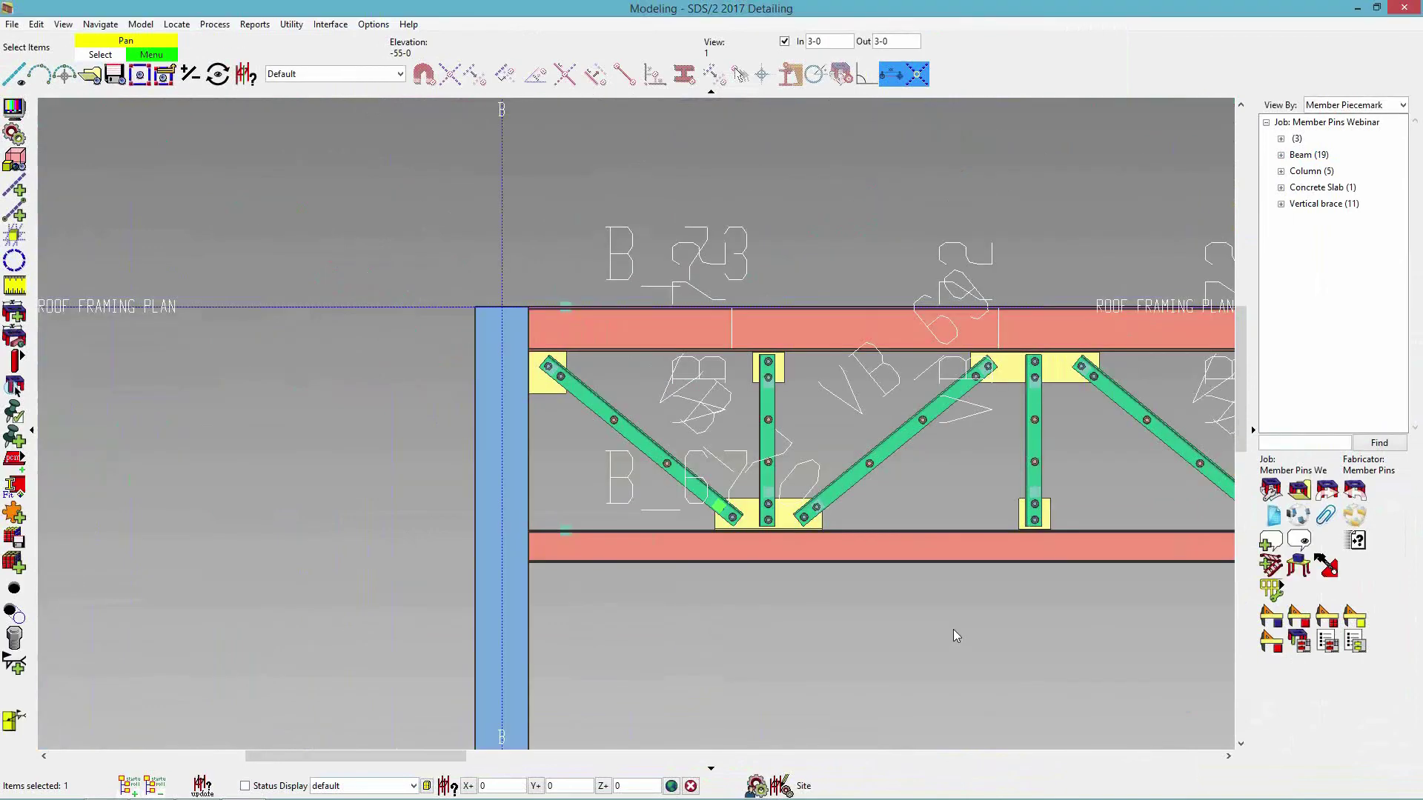
middle_click_drag(999, 617, 726, 624)
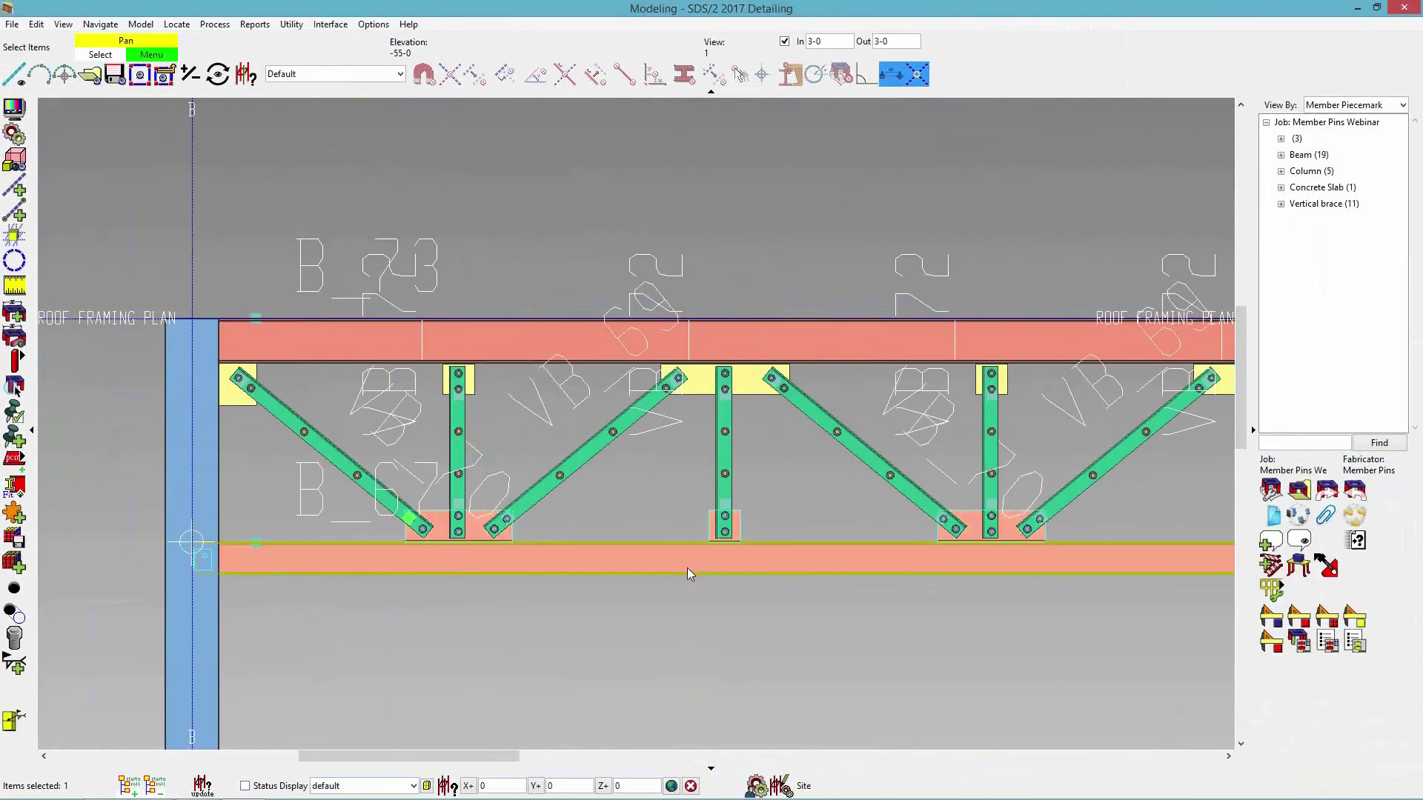
scroll(687, 568, "down", 2)
scroll(695, 568, "up", 1)
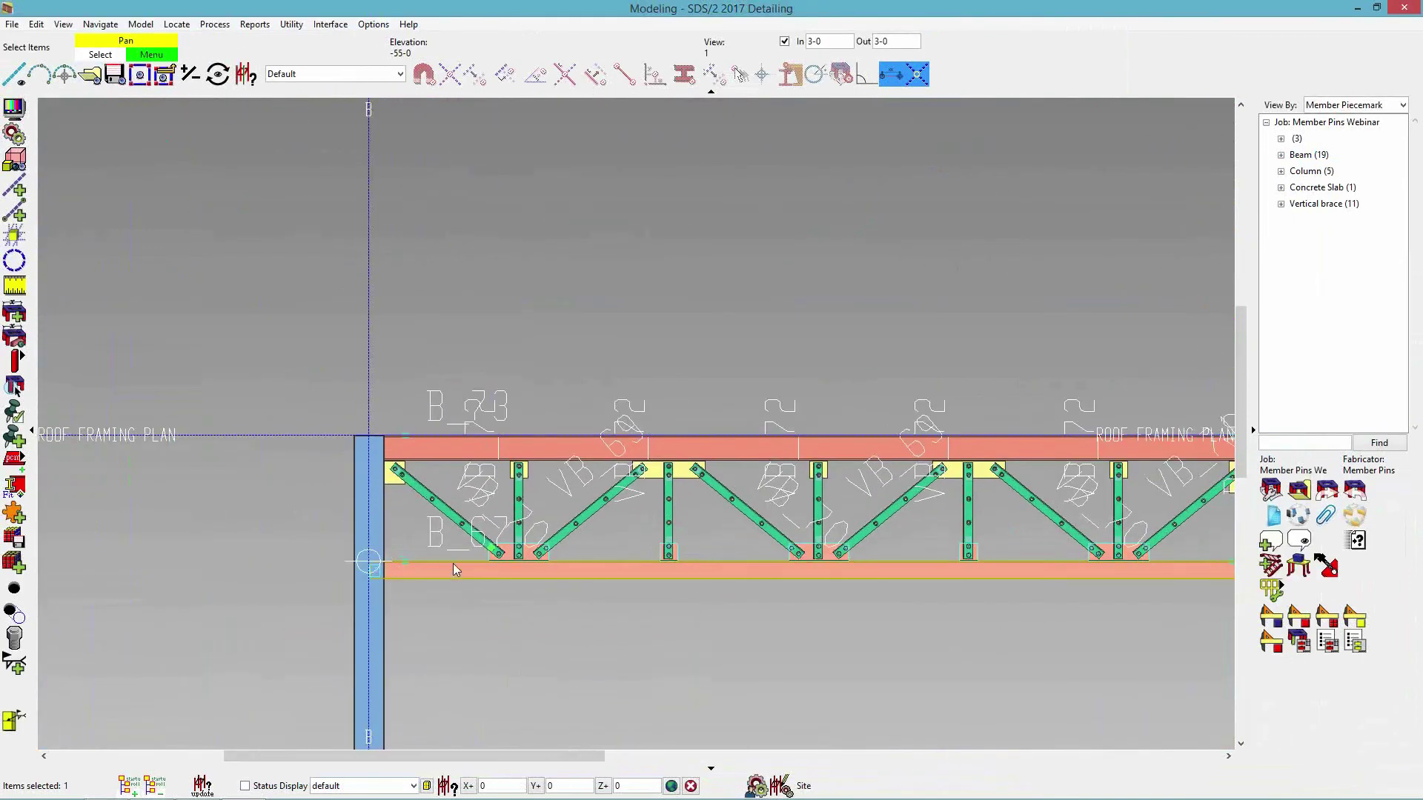
scroll(476, 572, "up", 1)
scroll(475, 549, "down", 1)
scroll(455, 586, "down", 2)
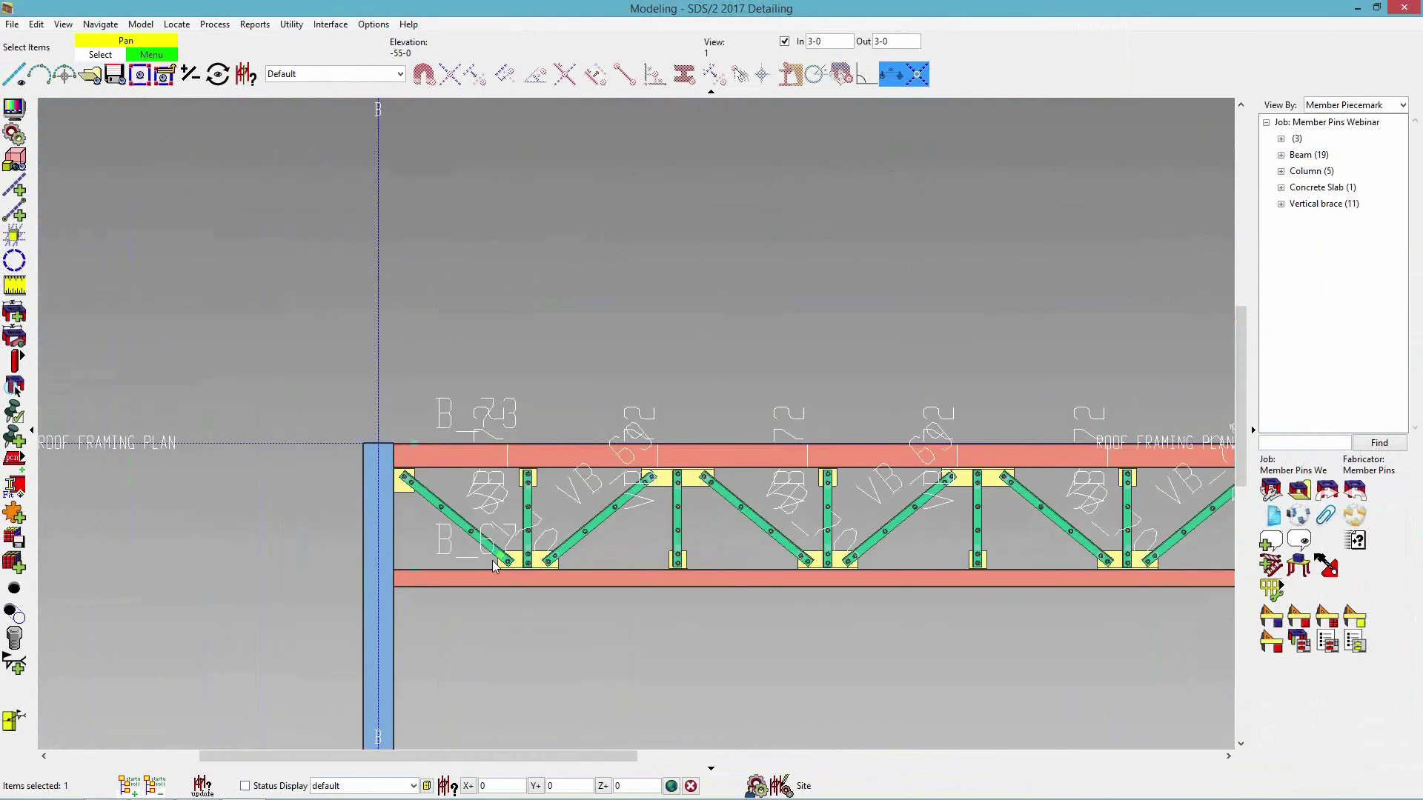
scroll(481, 597, "down", 2)
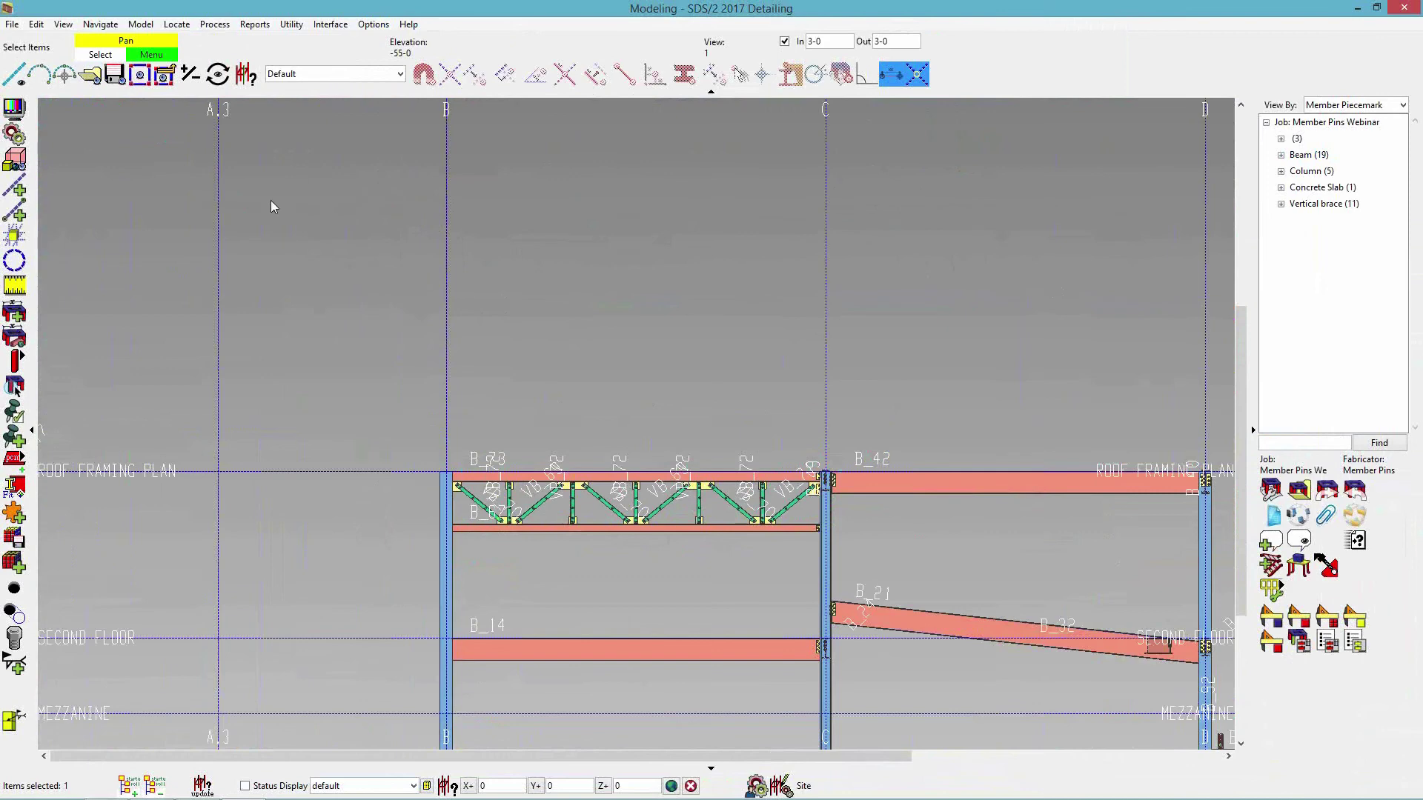
left_click(11, 25)
mouse_move(56, 51)
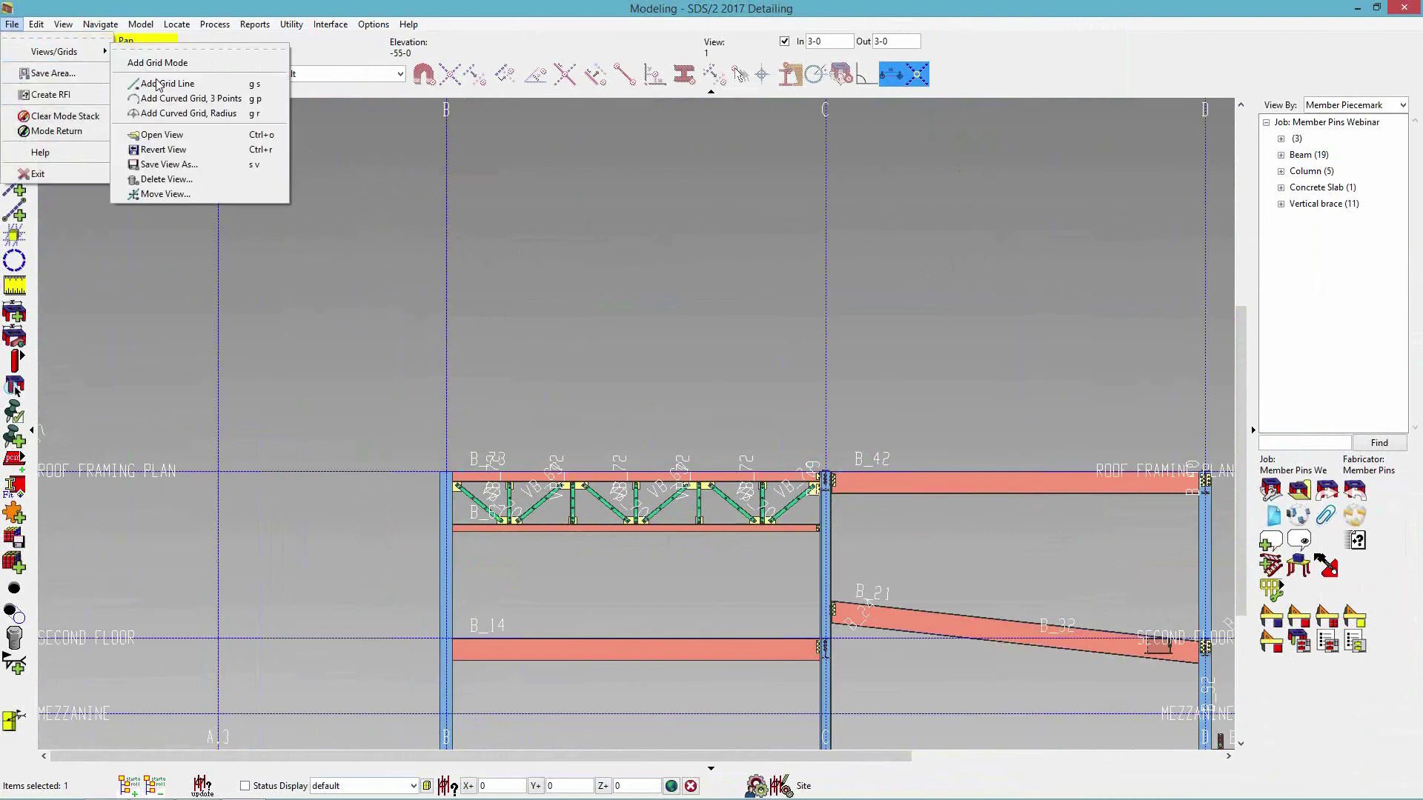
left_click(178, 196)
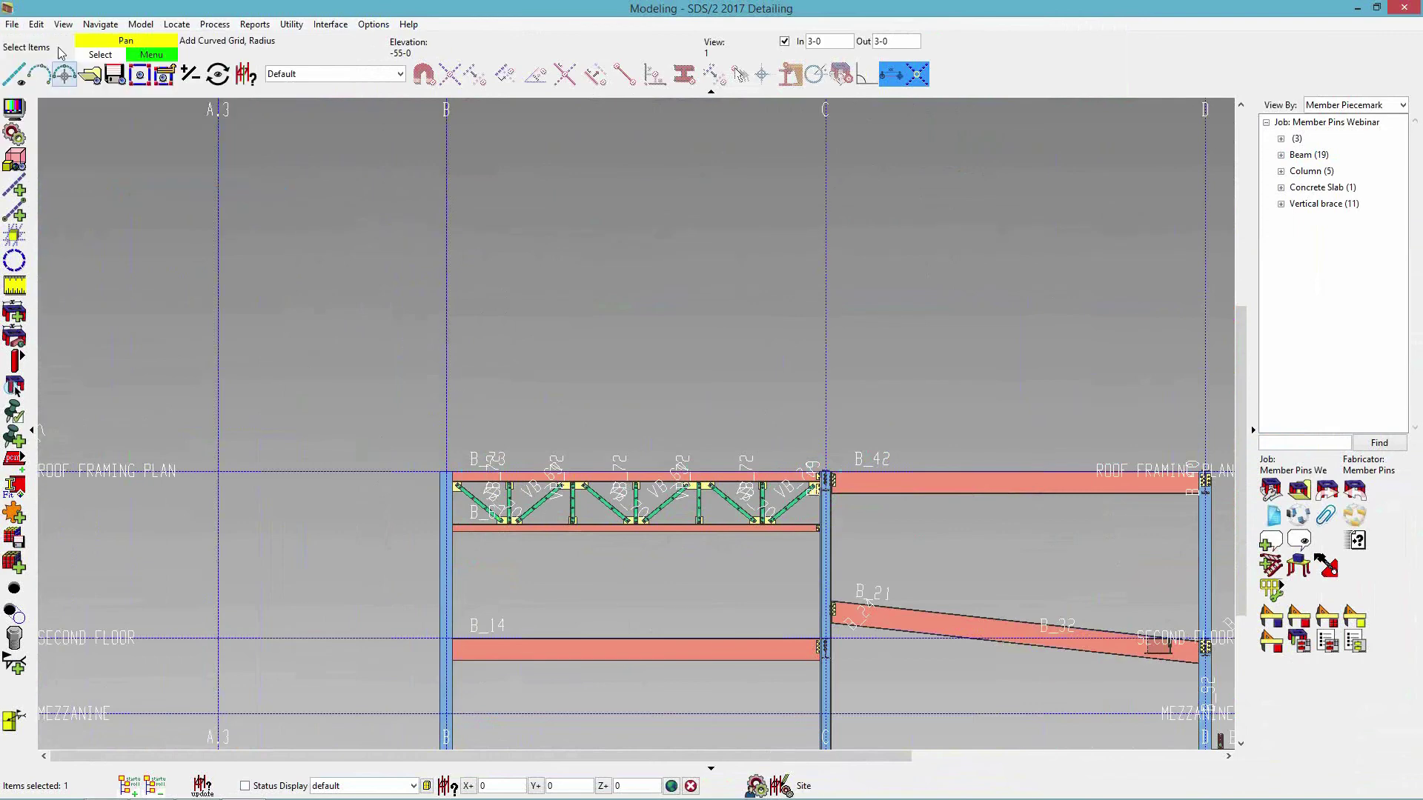
left_click(12, 24)
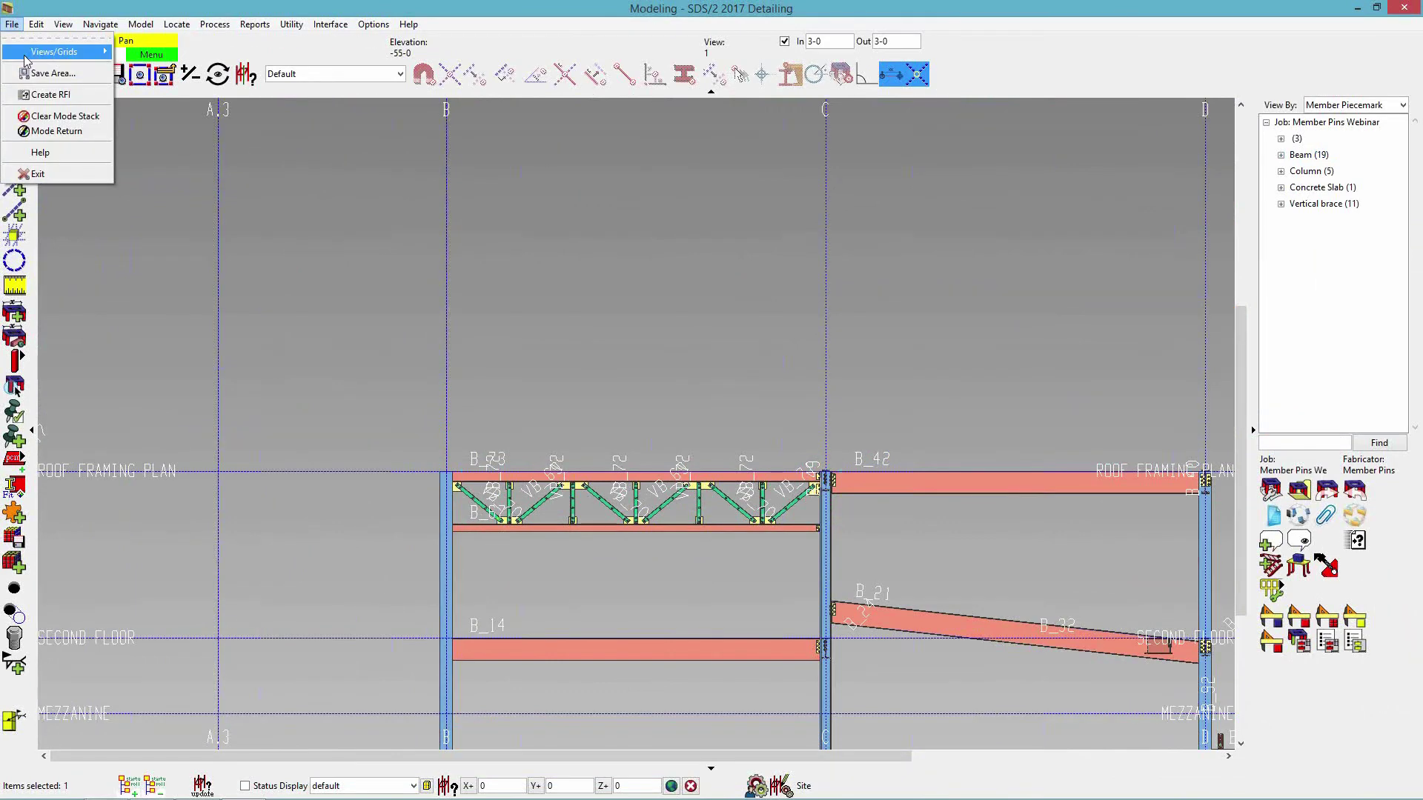
mouse_move(55, 52)
left_click(177, 195)
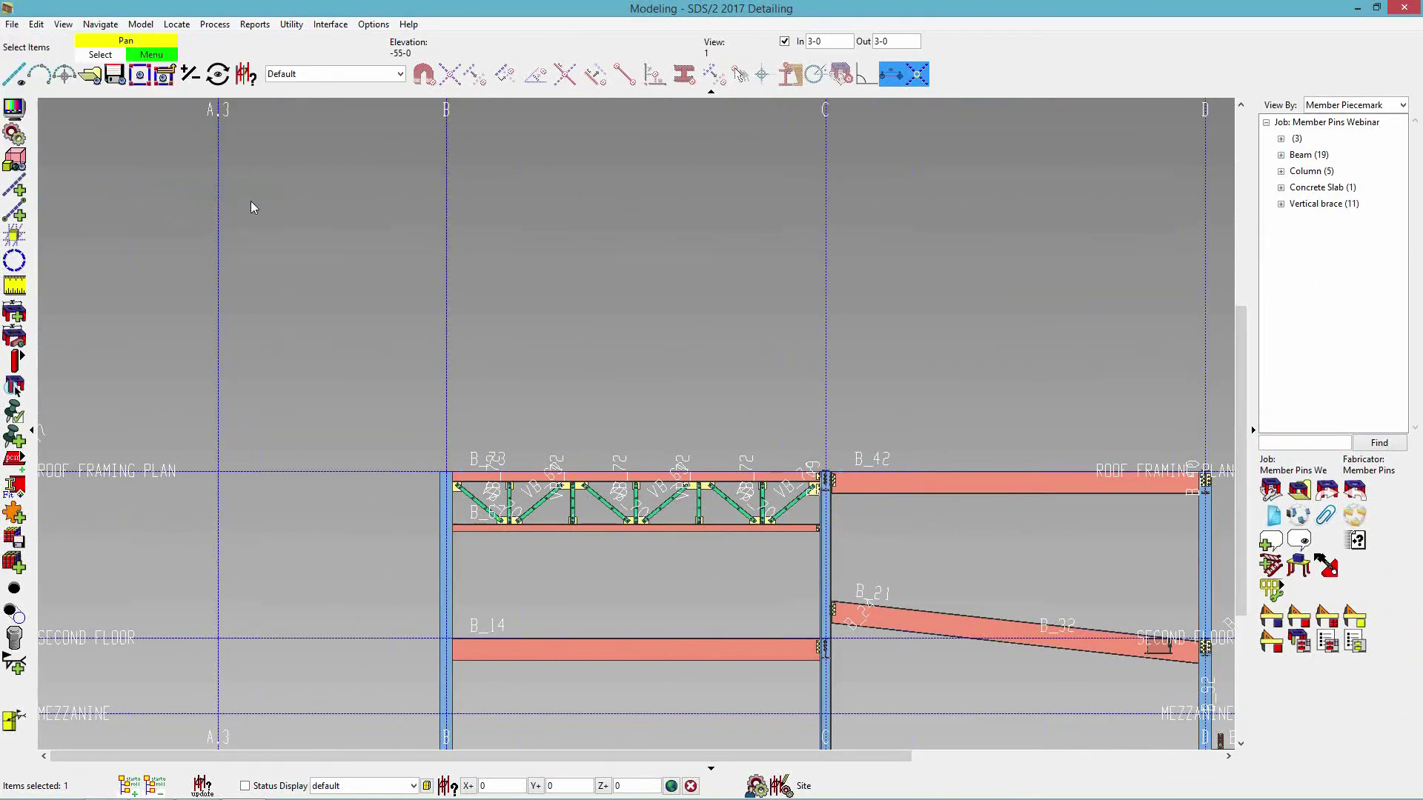
- Clear the selection, move grid line B by 5-0 along the roof framing line toward grid A.3, and accept the move
right_click(633, 310)
left_click(641, 257)
left_click(13, 24)
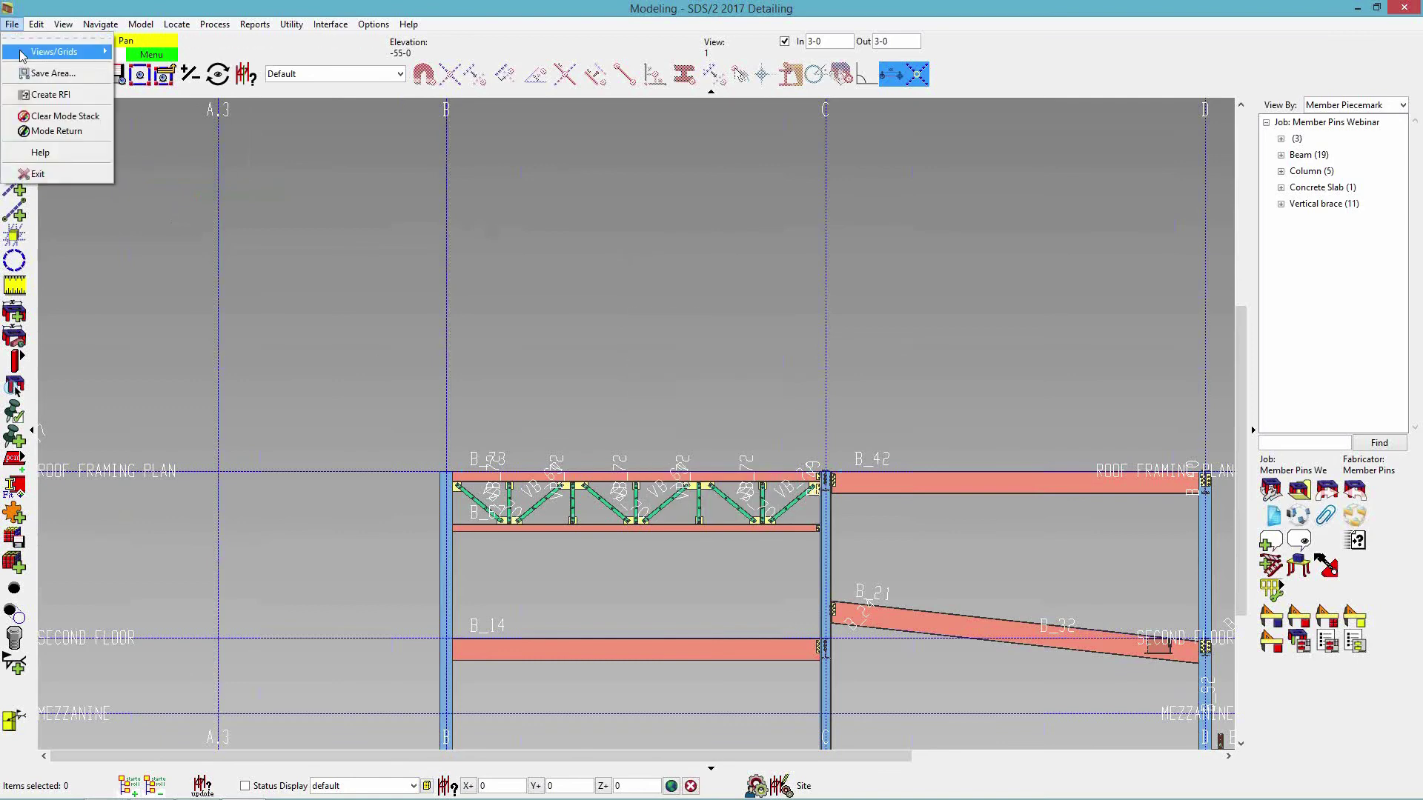
mouse_move(54, 51)
left_click(220, 194)
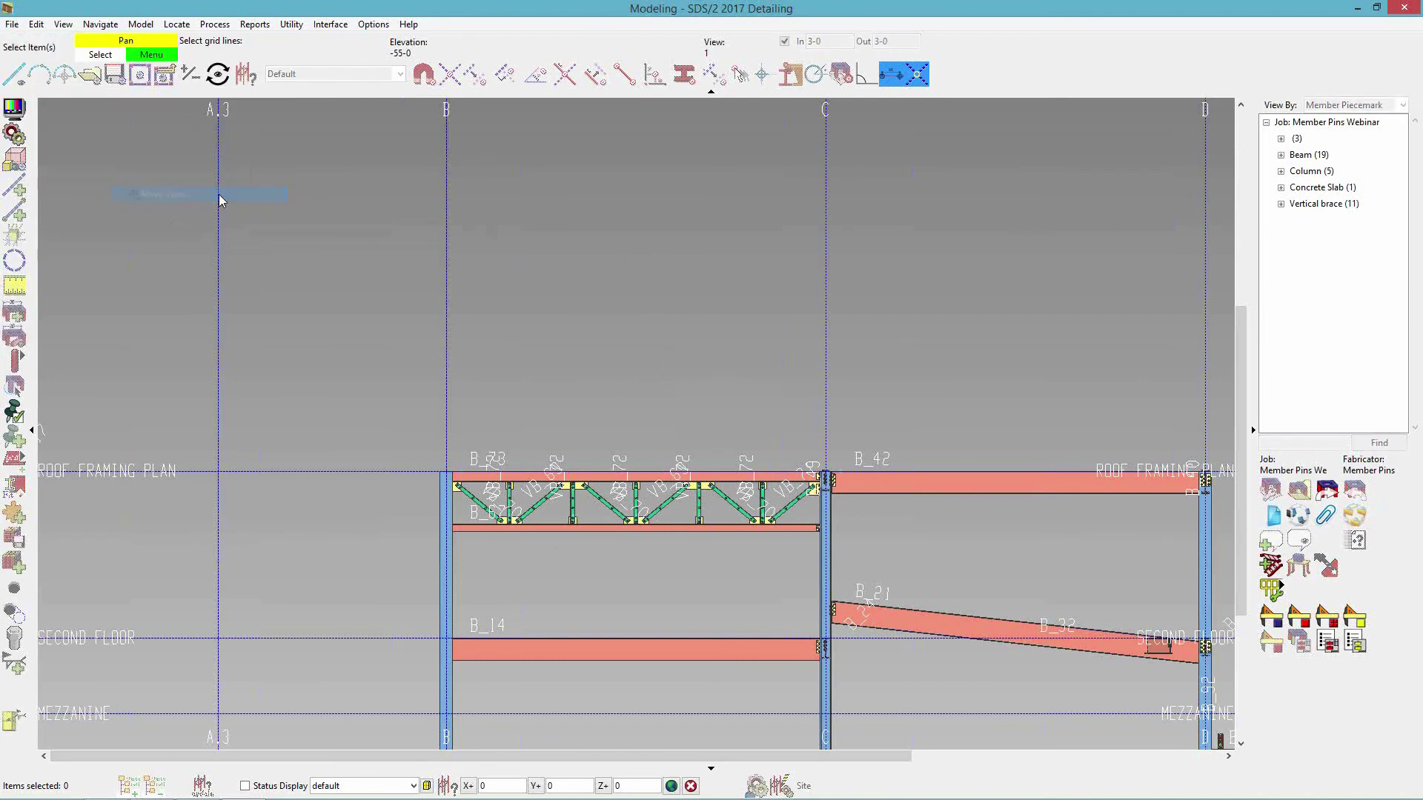
left_click(446, 211)
right_click(594, 238)
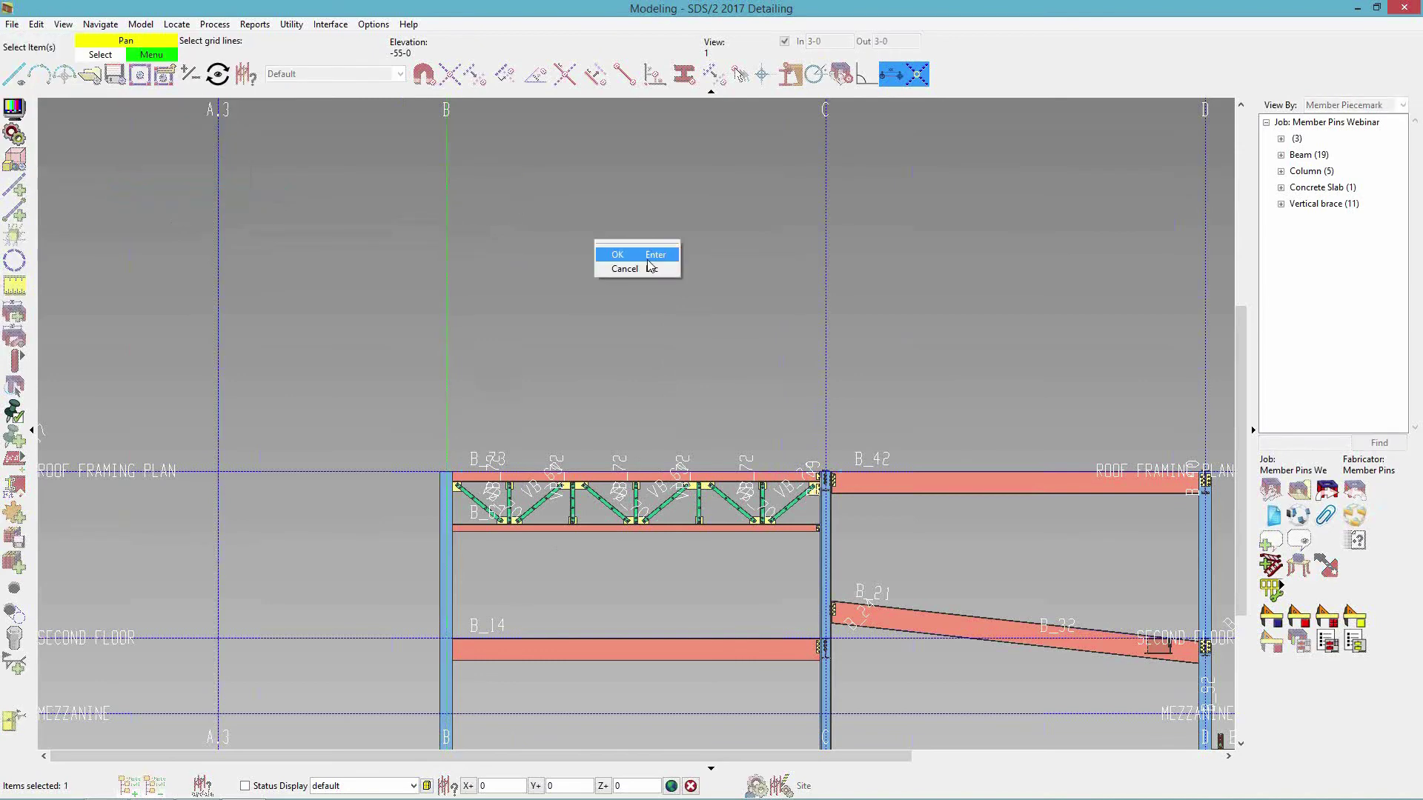
left_click(617, 254)
left_click(445, 454)
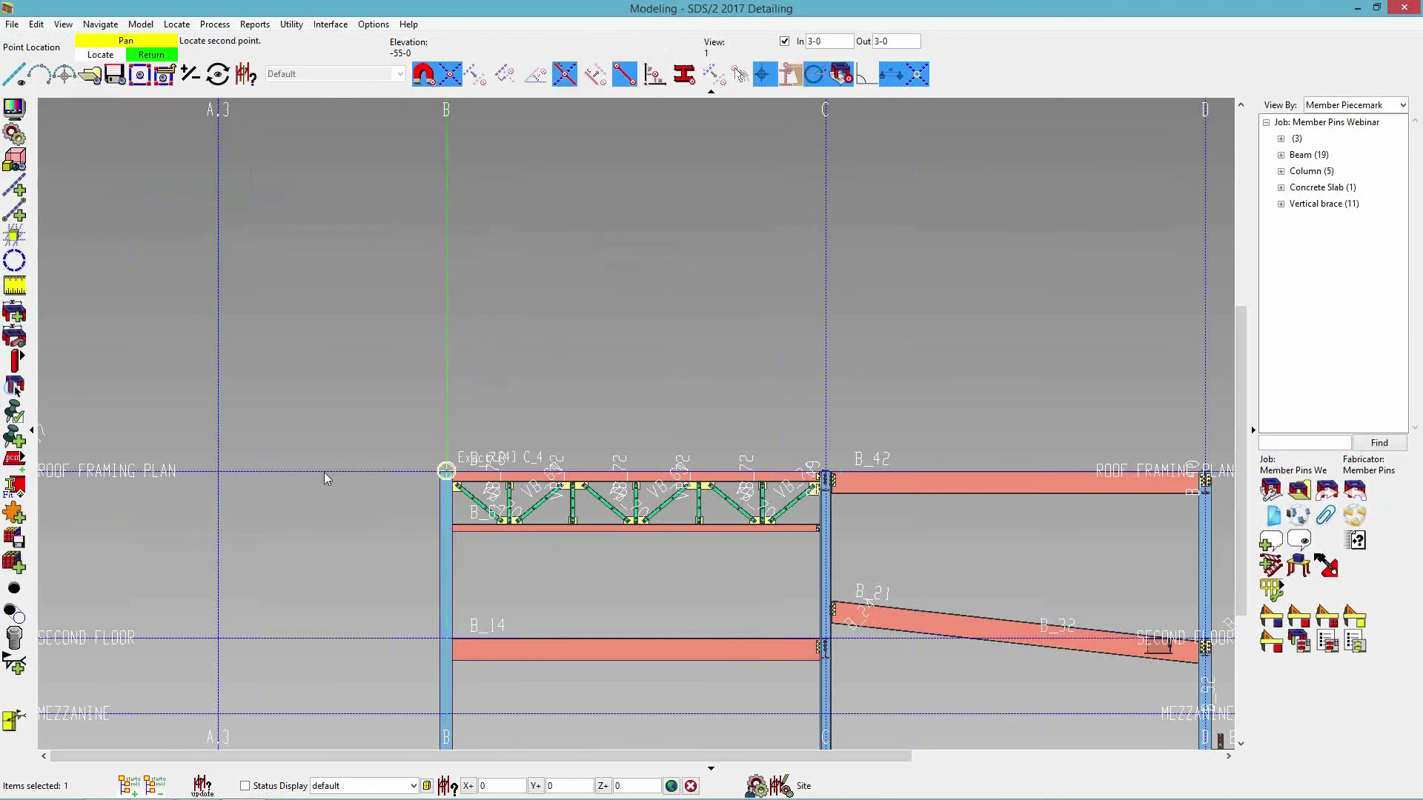
type("5-0")
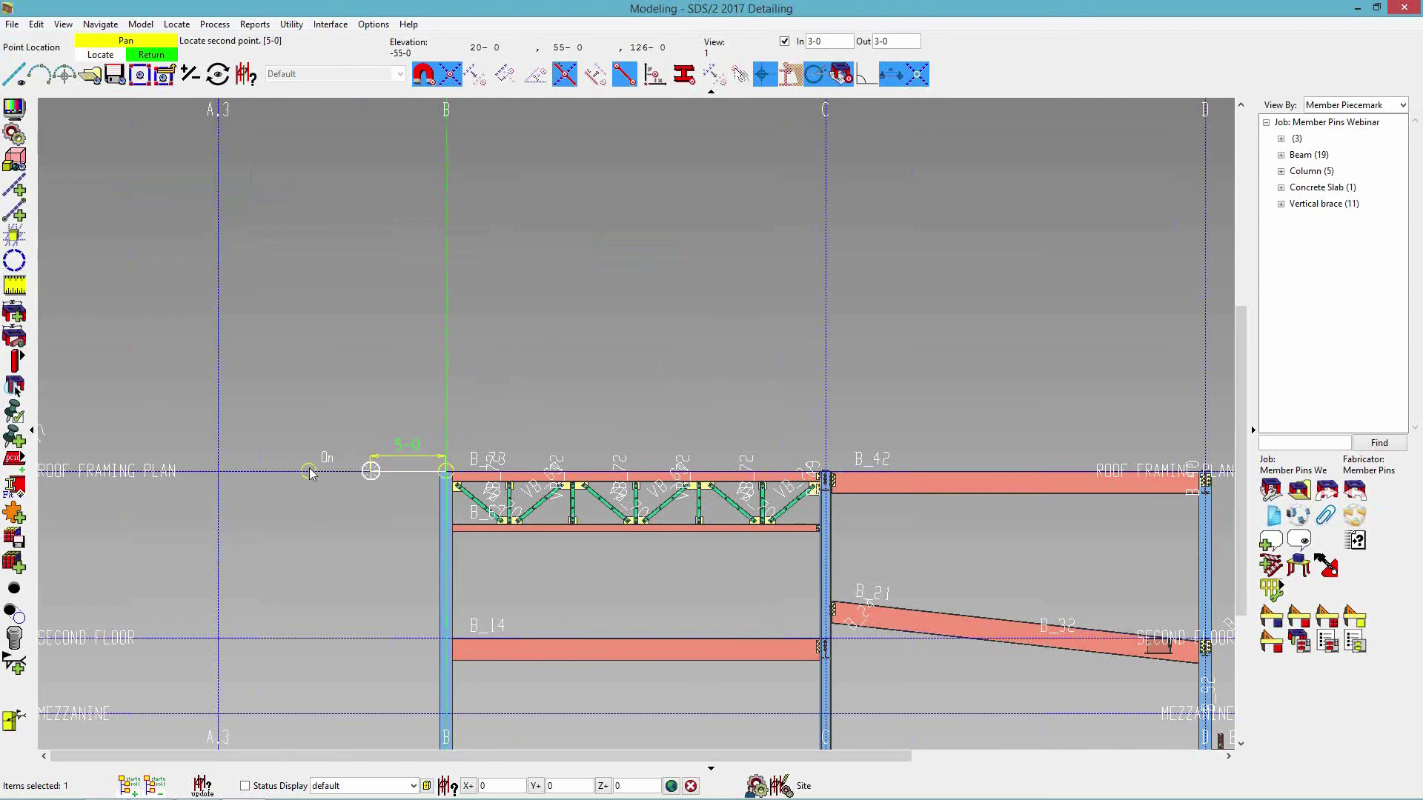
key("Return")
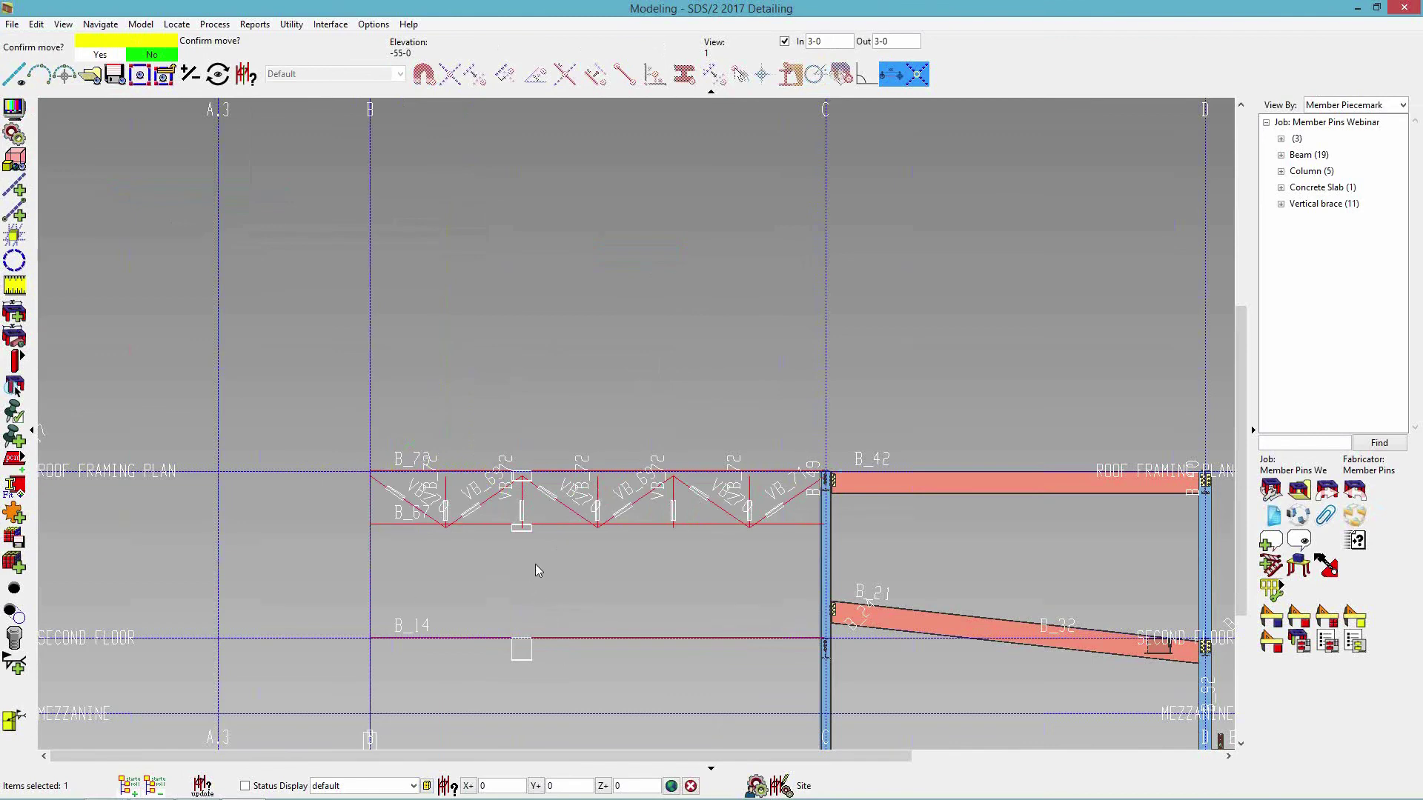
scroll(535, 568, "down", 1)
left_click(458, 580)
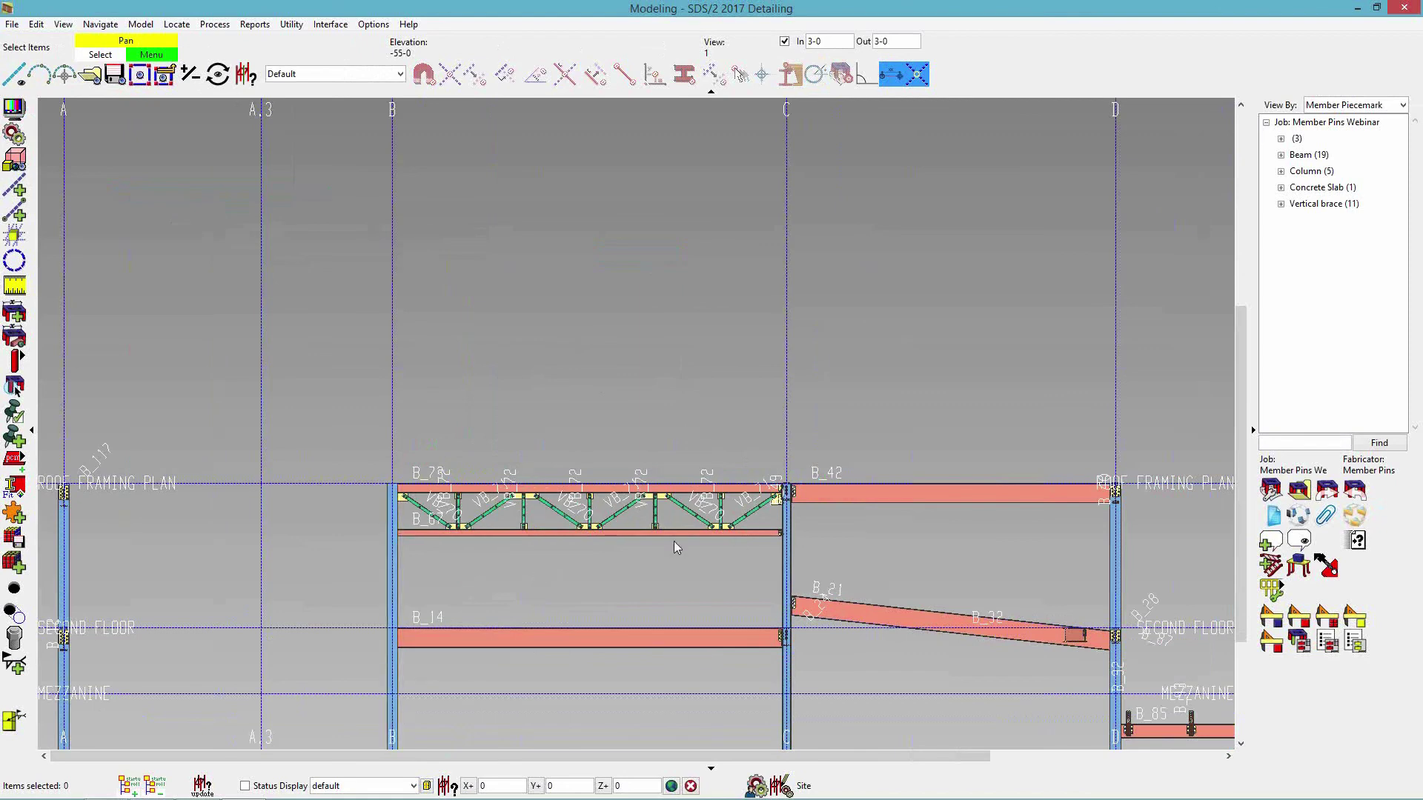
- Open the SECOND FLOOR erection view at the open grid area between grids T and A
middle_click_drag(658, 596, 747, 541)
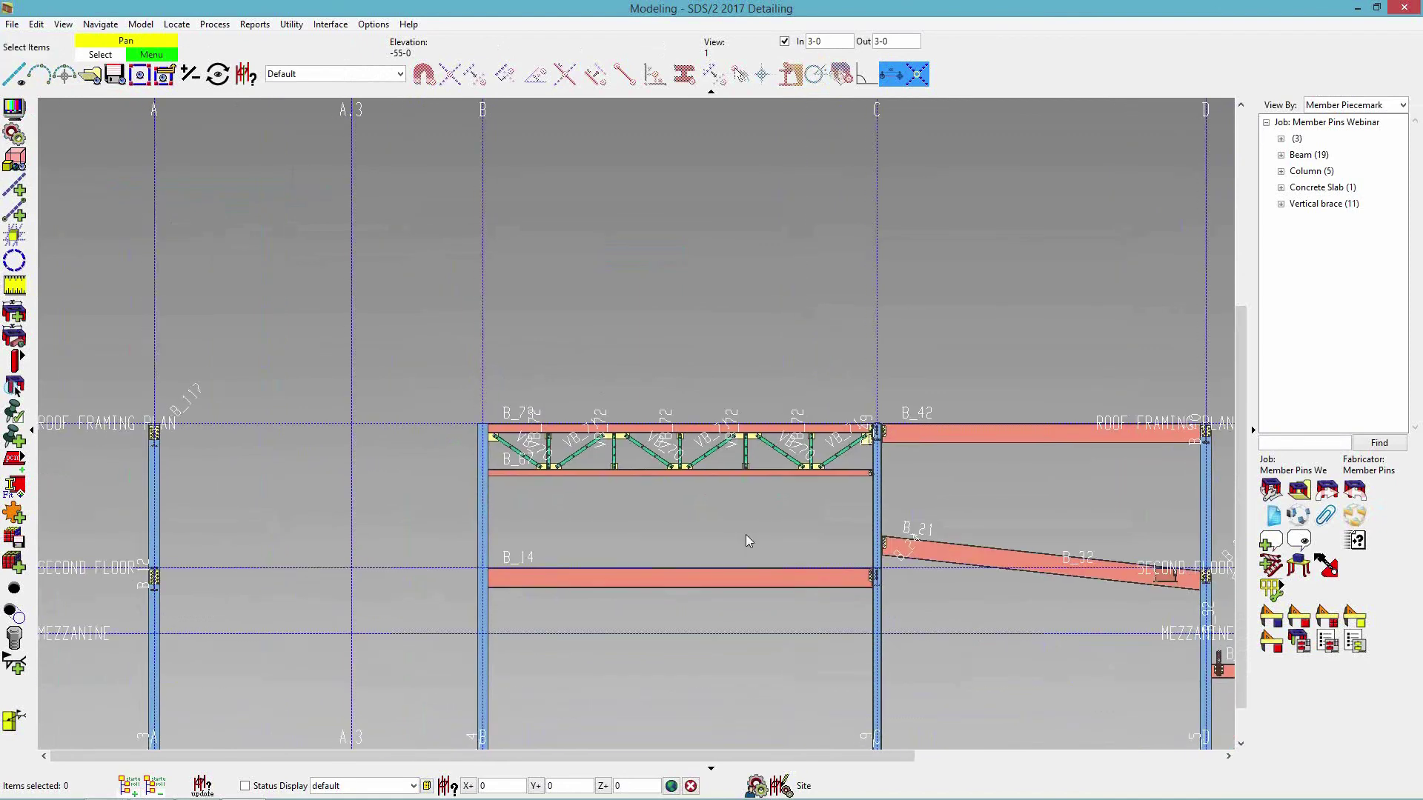
left_click(90, 75)
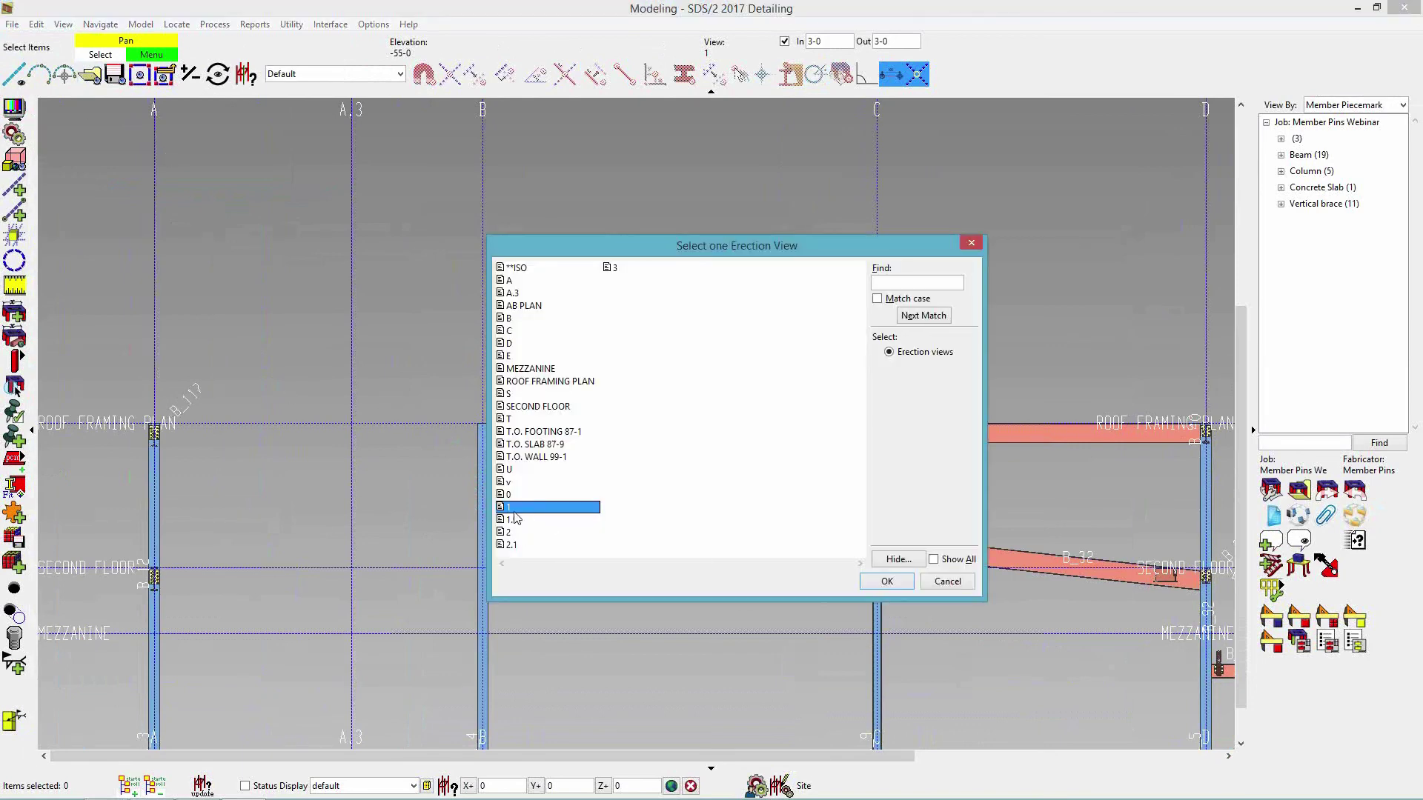
double_click(532, 407)
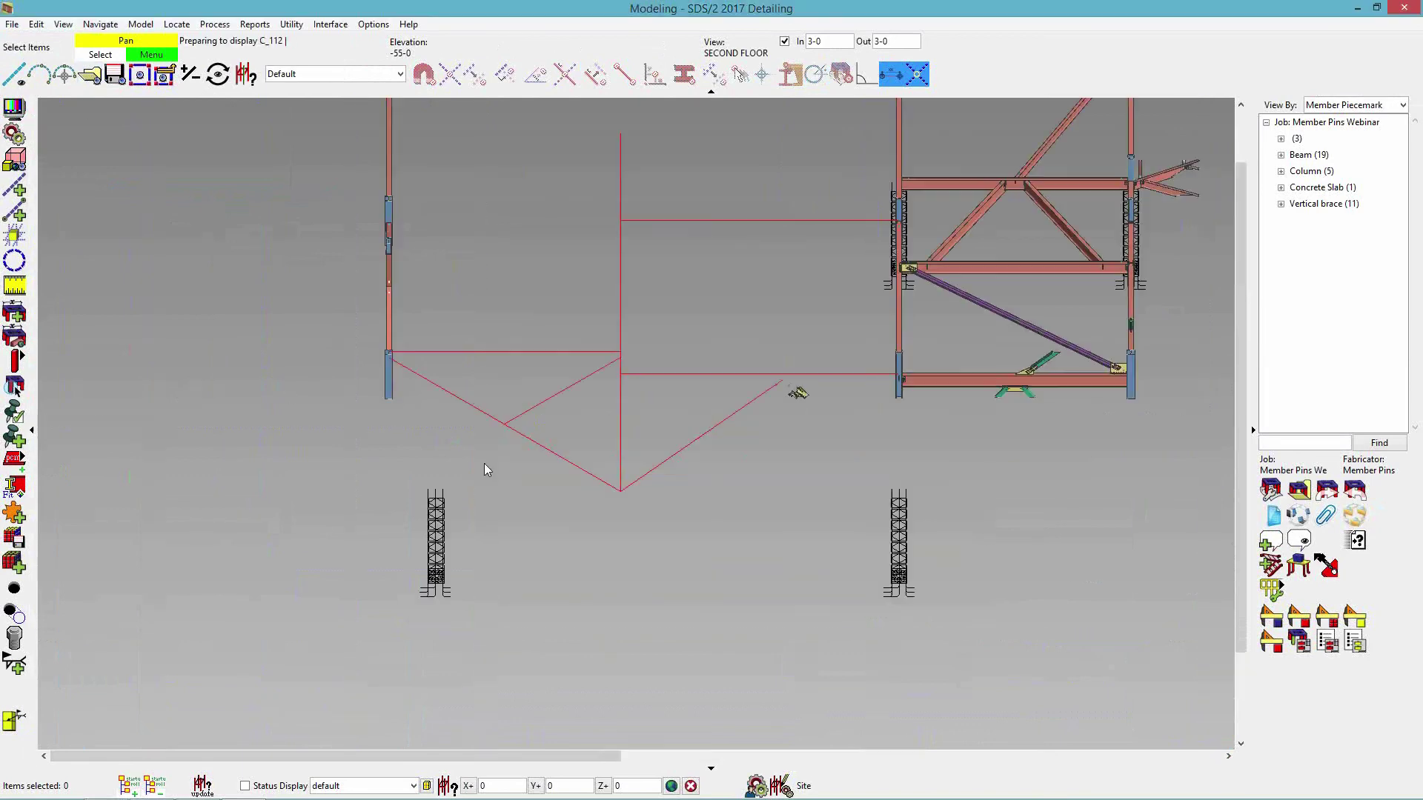
scroll(406, 529, "up", 5)
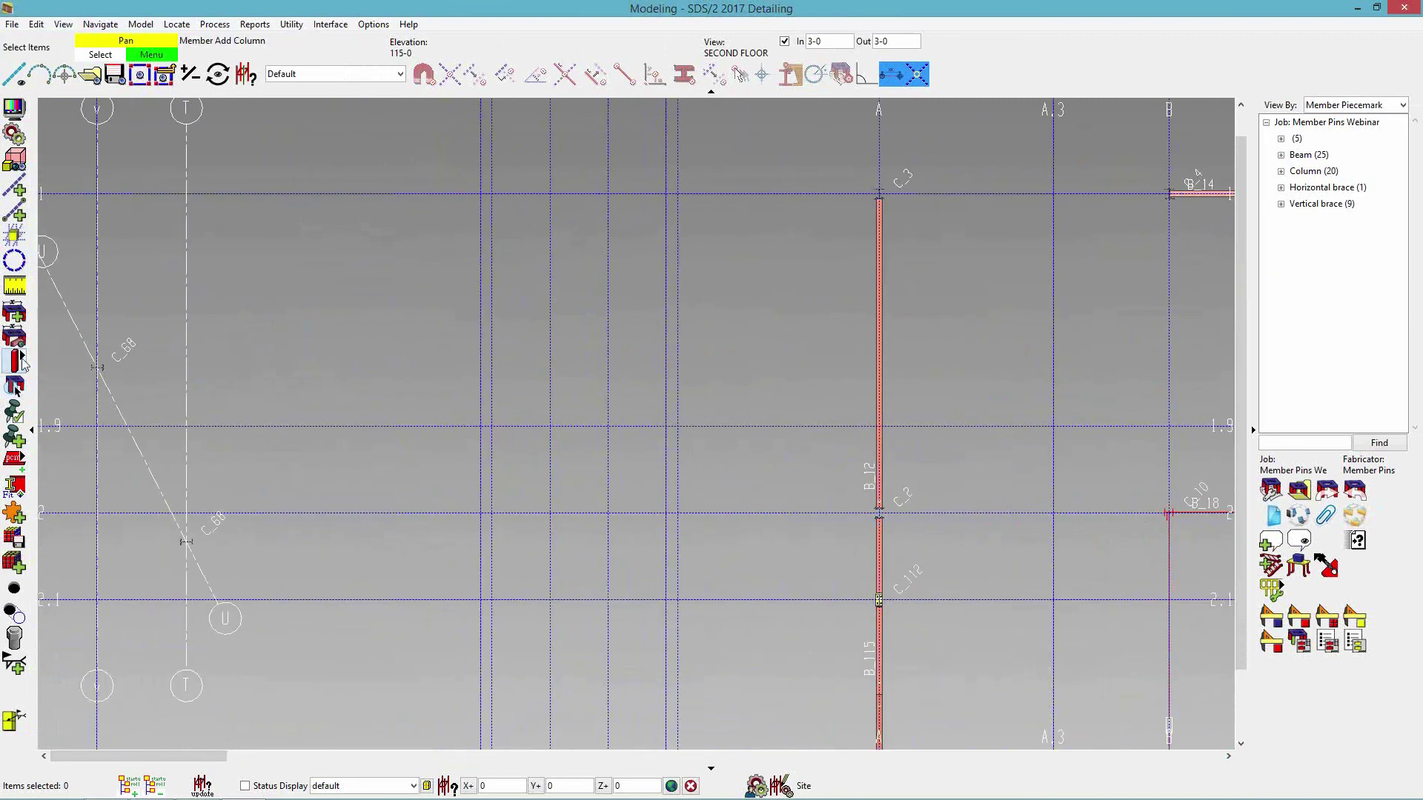
- Add a W12x14 beam at elevation 115-0 along grid 1.9 between the two outermost unframed grid lines, and repeat it along grid 2.1
left_click(14, 361)
left_click(60, 363)
left_click(480, 426)
left_click(675, 440)
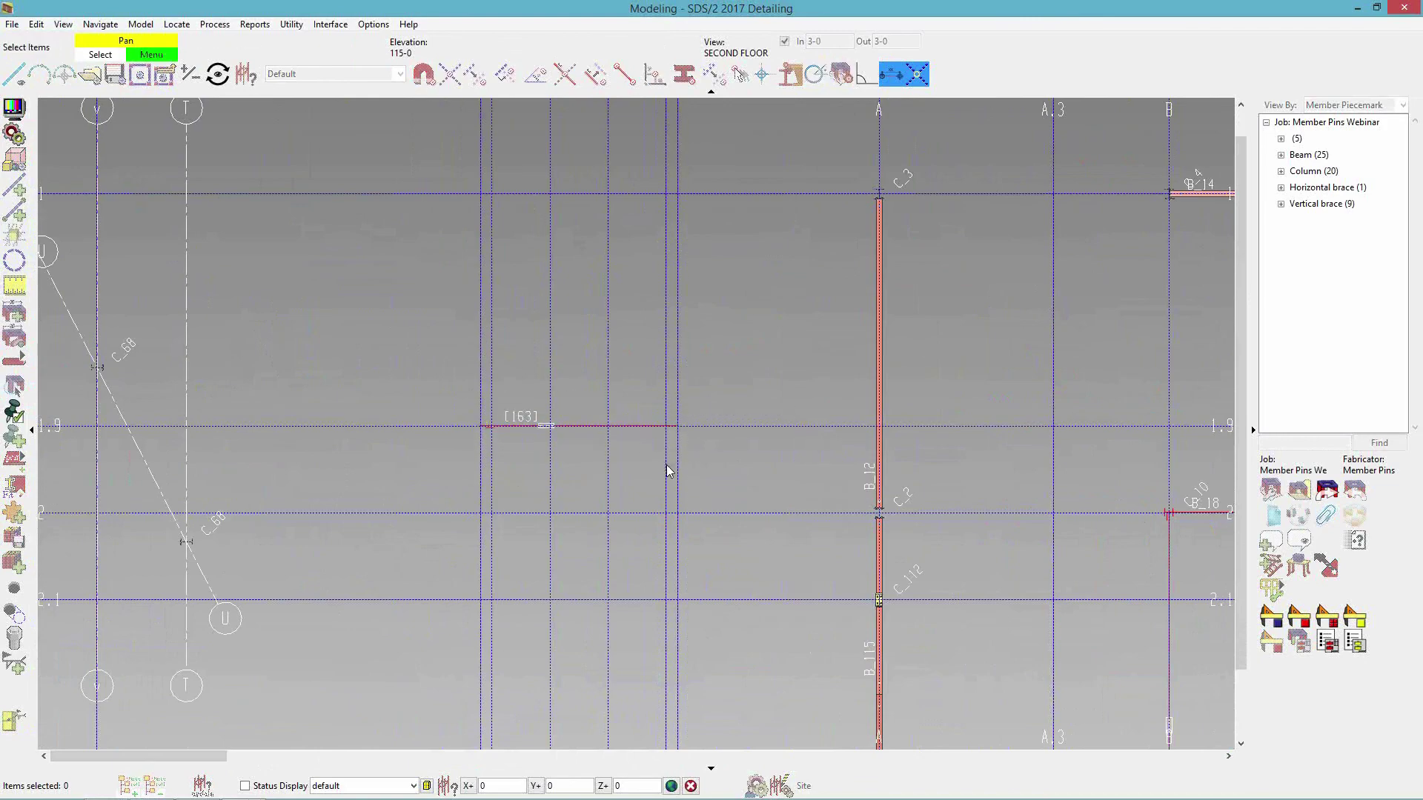
left_click(814, 767)
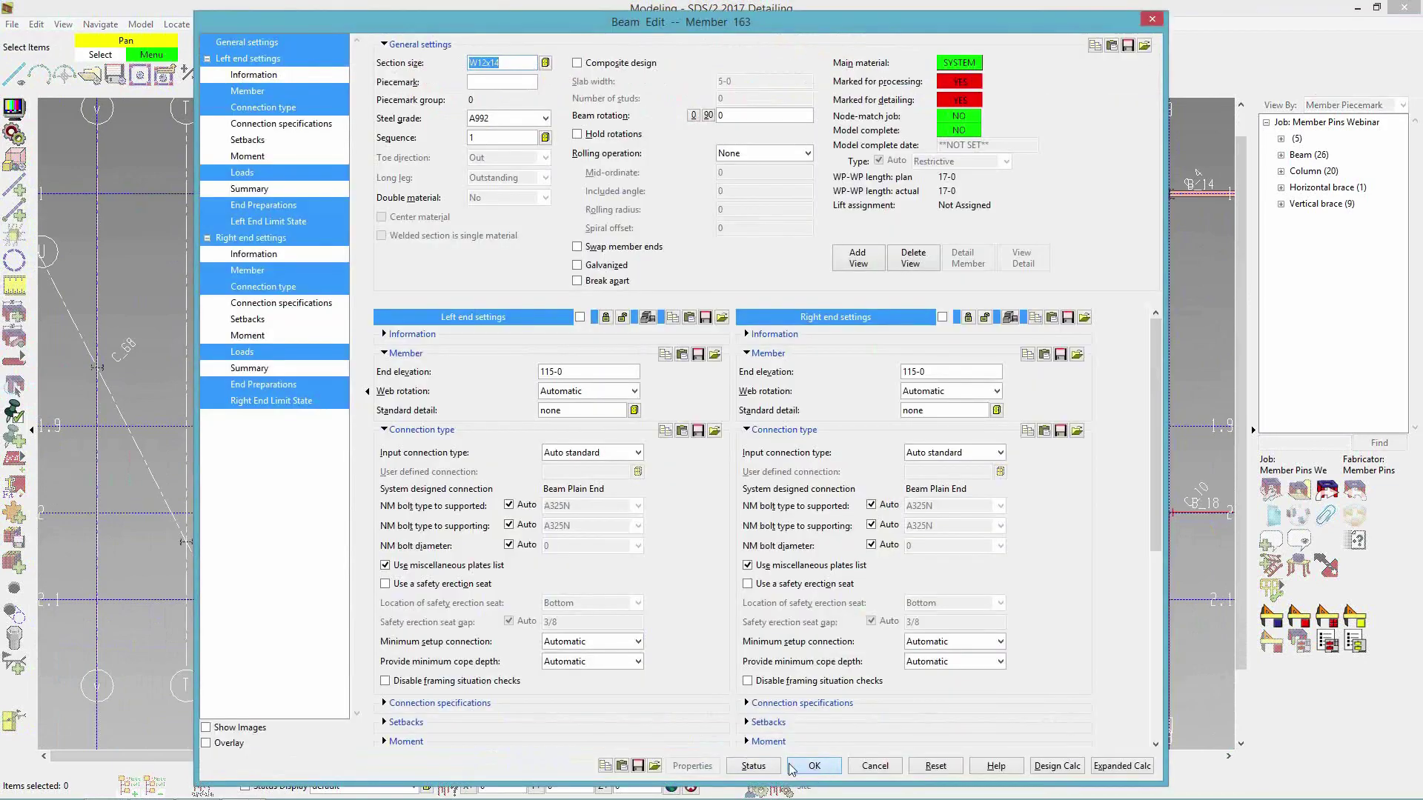
left_click(482, 602)
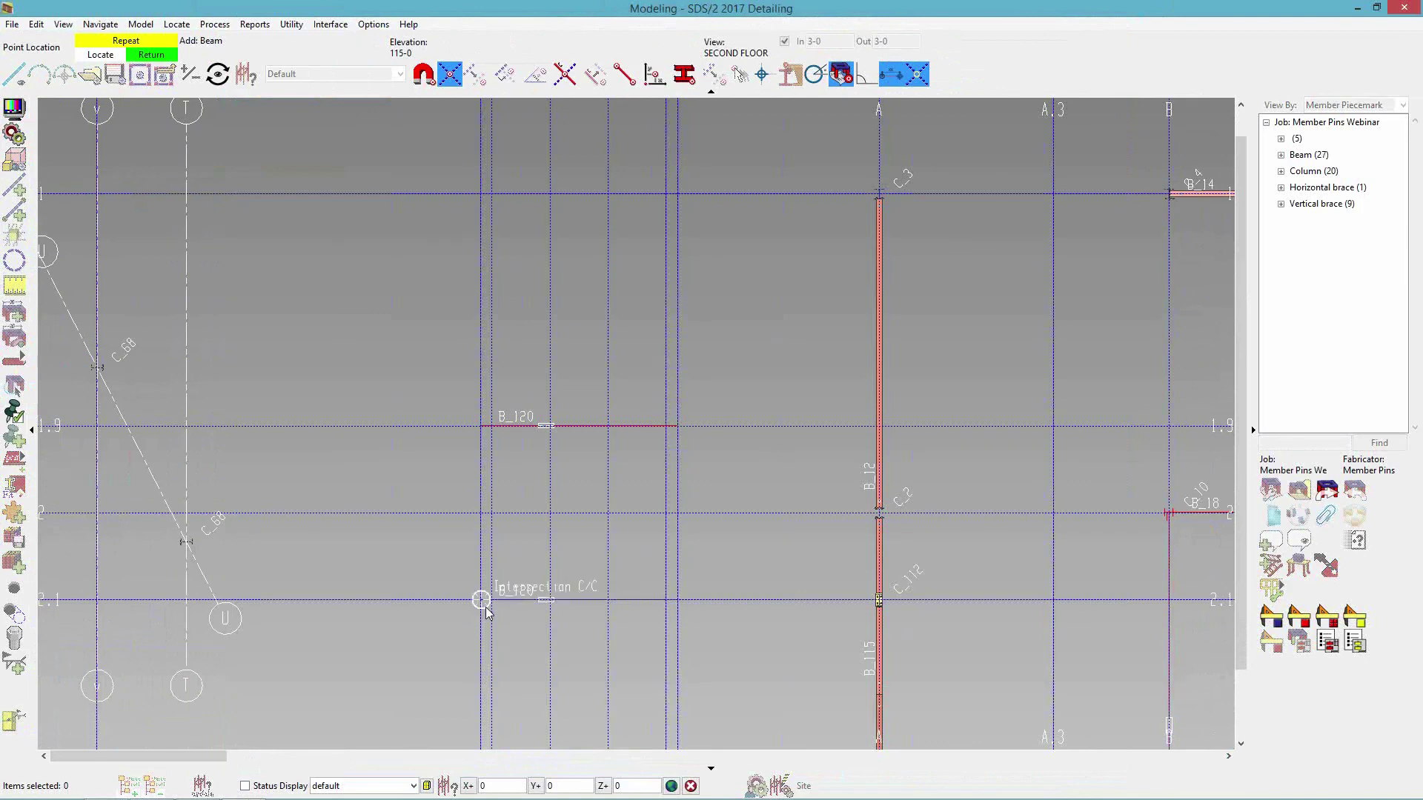
left_click(491, 600)
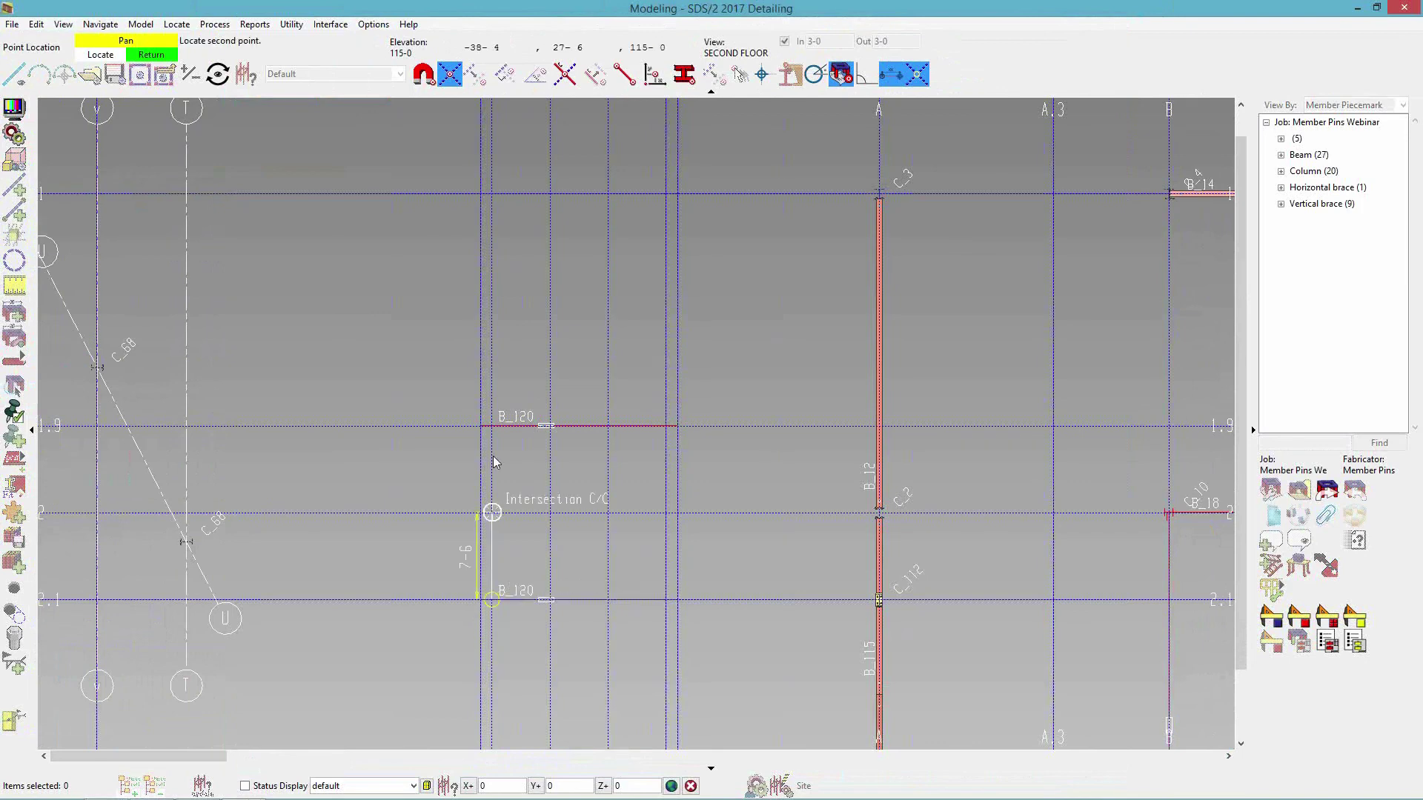
left_click(488, 439)
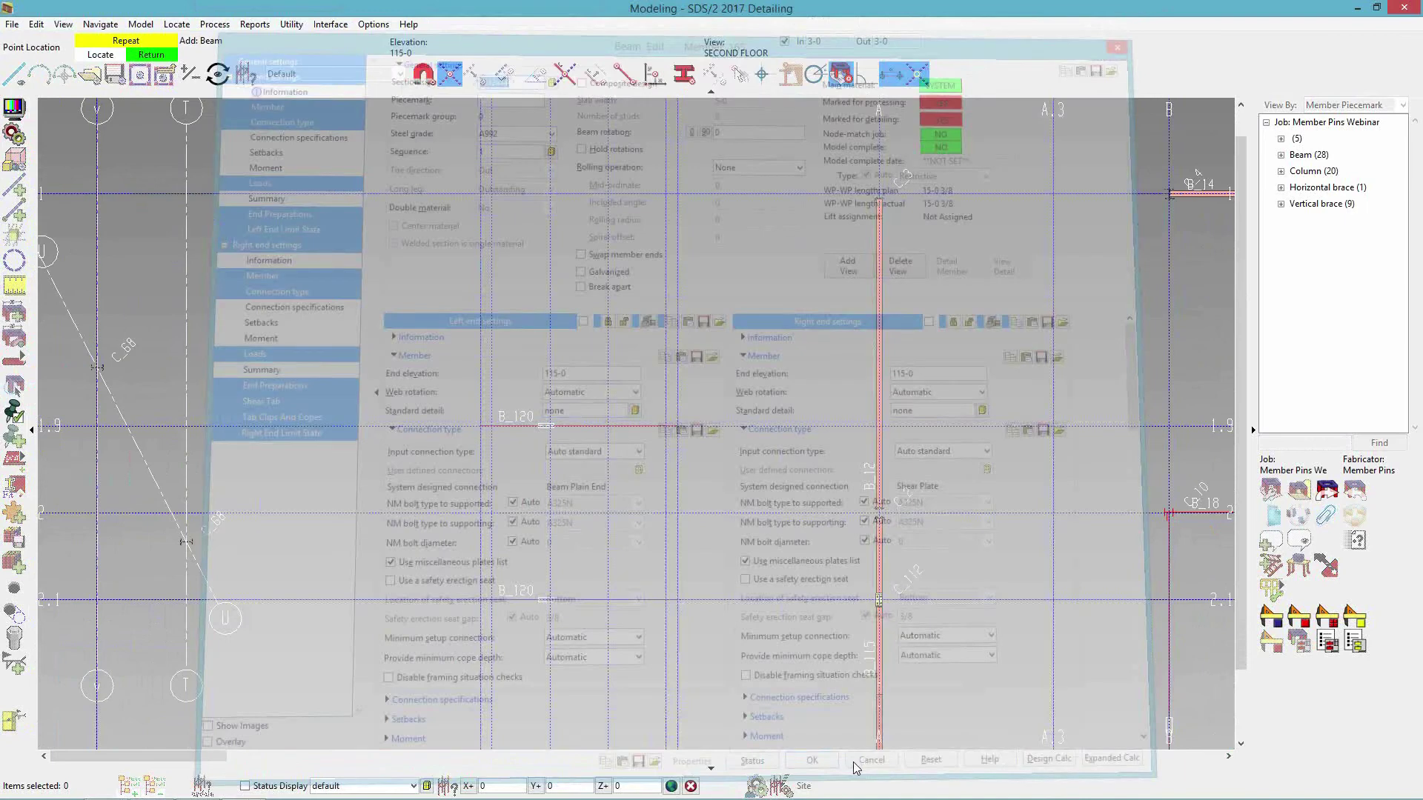
left_click(856, 761)
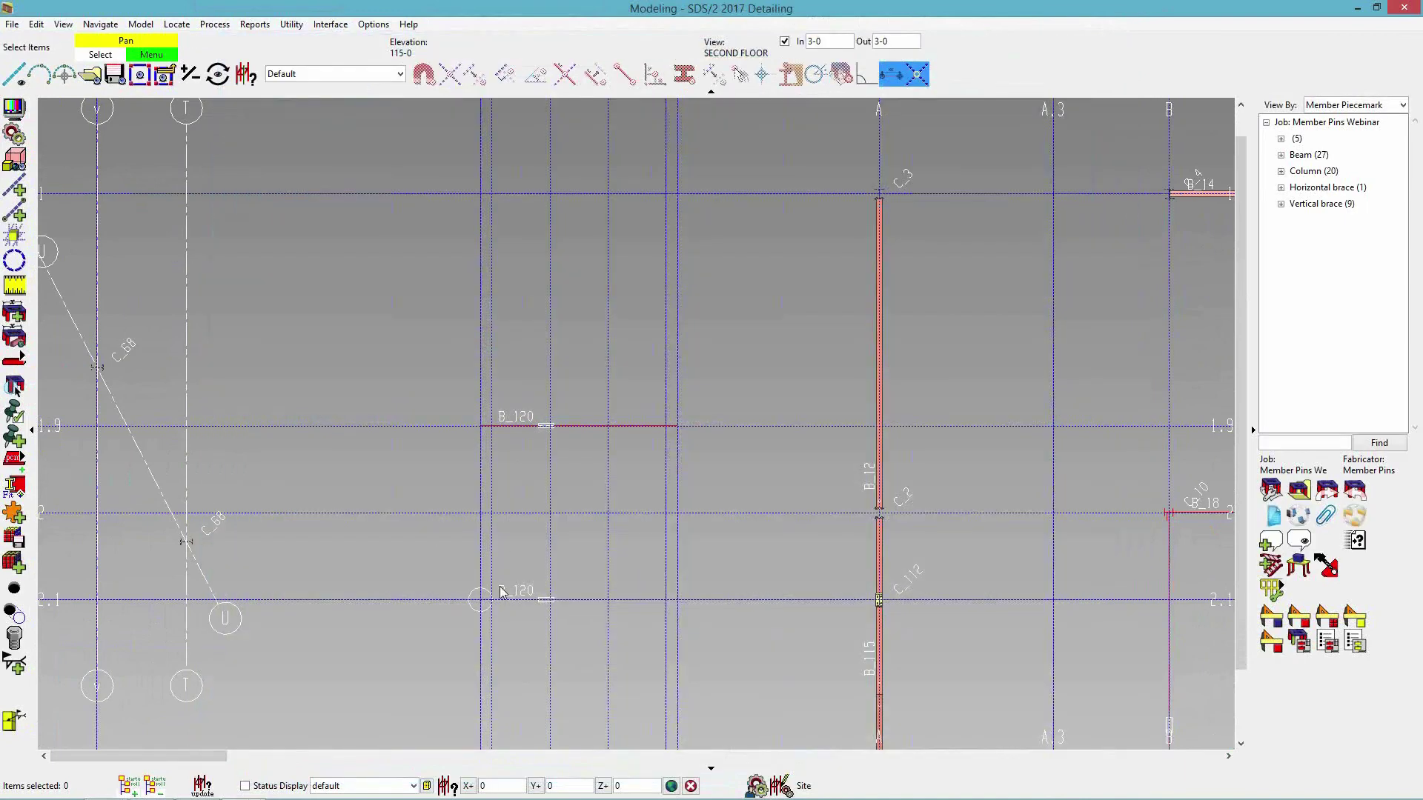
- Add a W12x14 beam from grid 2.1 to grid 1.9 on the first inner grid line, and repeat it on the other three inner grid lines
left_click(14, 362)
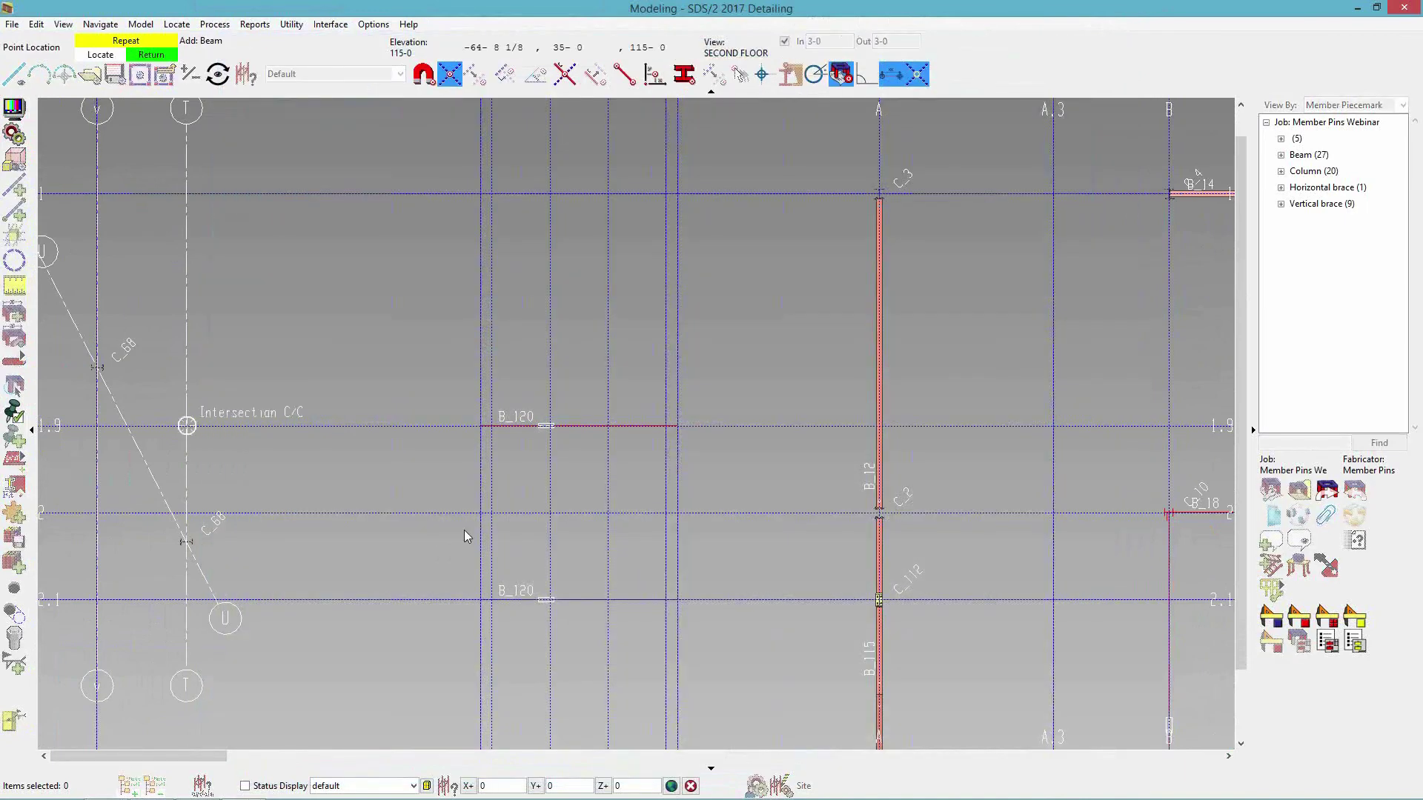
left_click(495, 596)
left_click(495, 429)
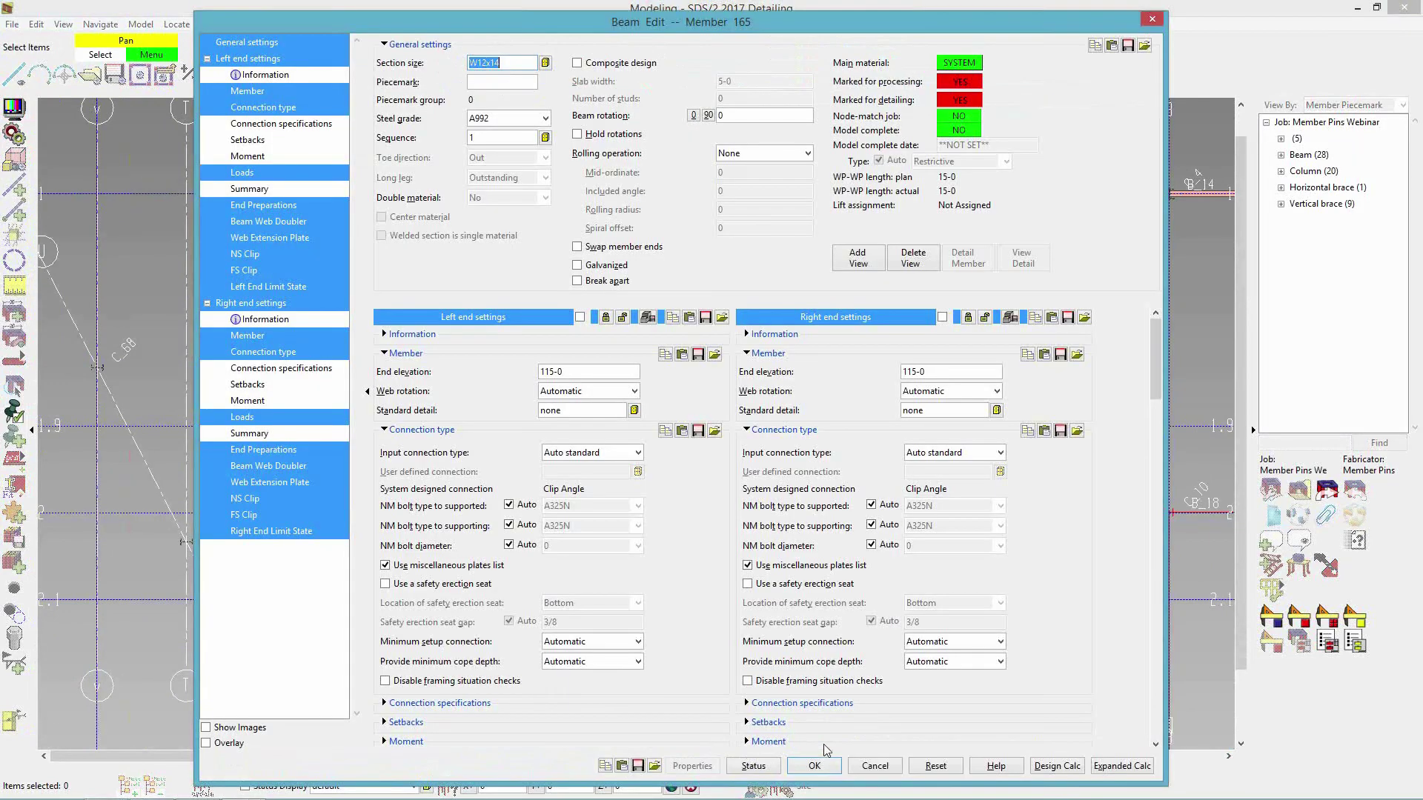
left_click(814, 765)
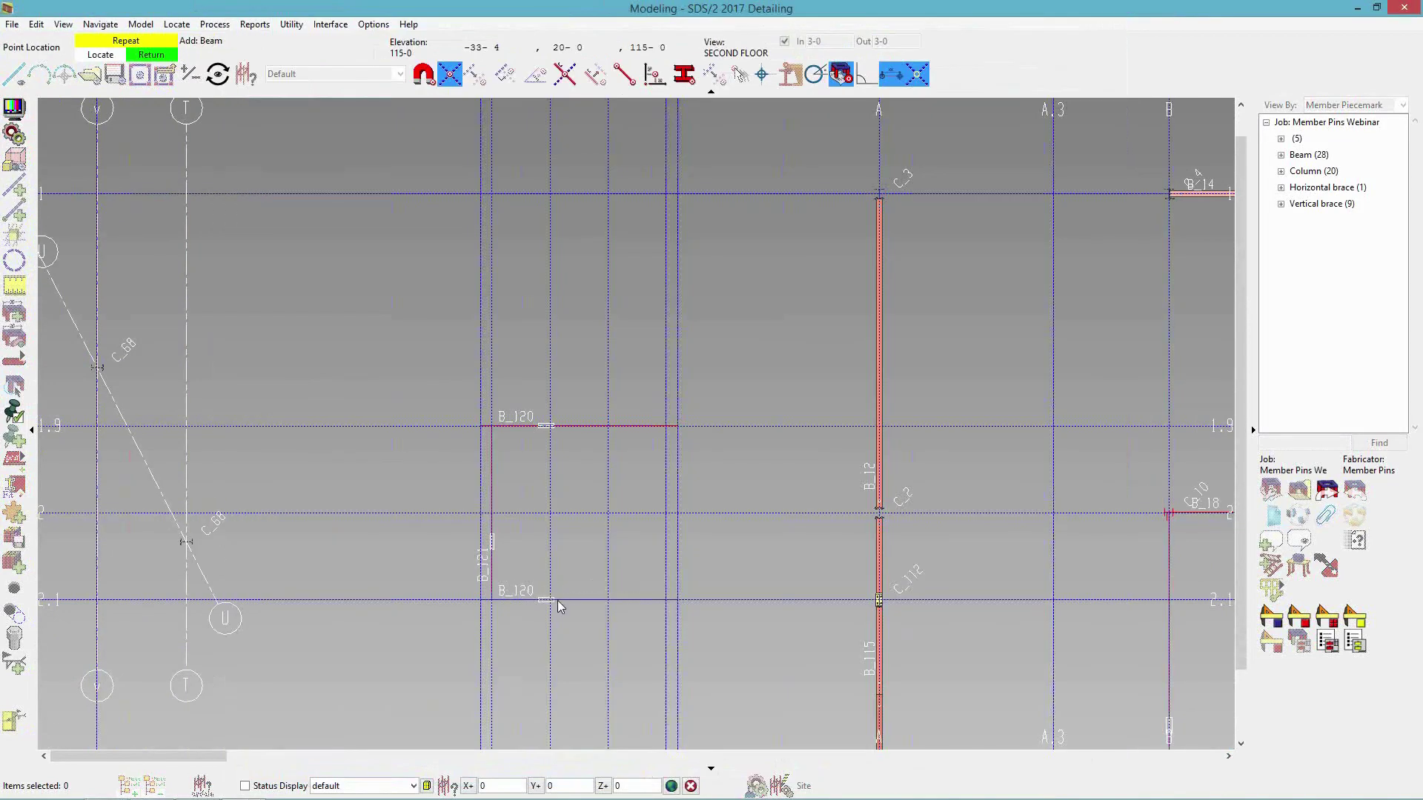
left_click(554, 603)
left_click(609, 606)
left_click(658, 619)
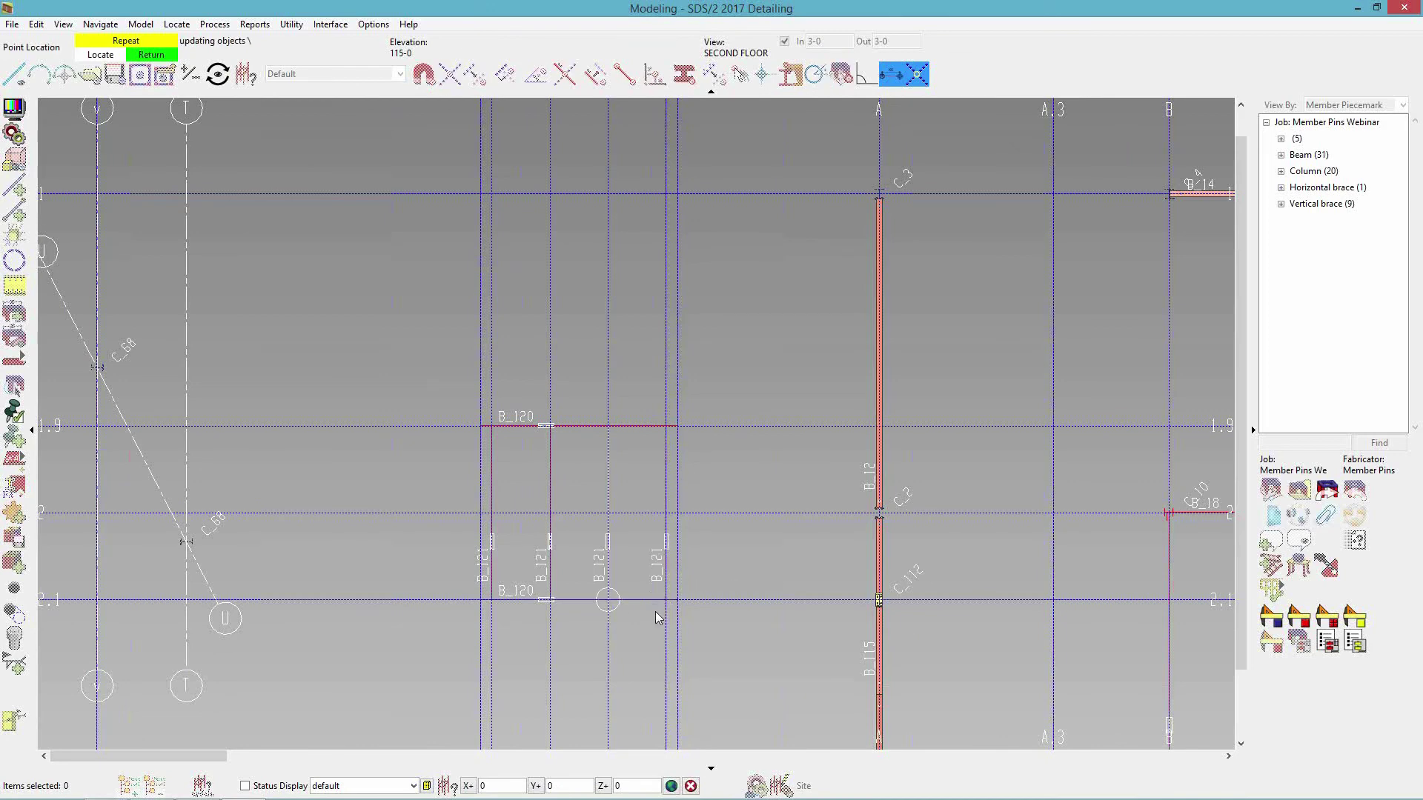
right_click(602, 625)
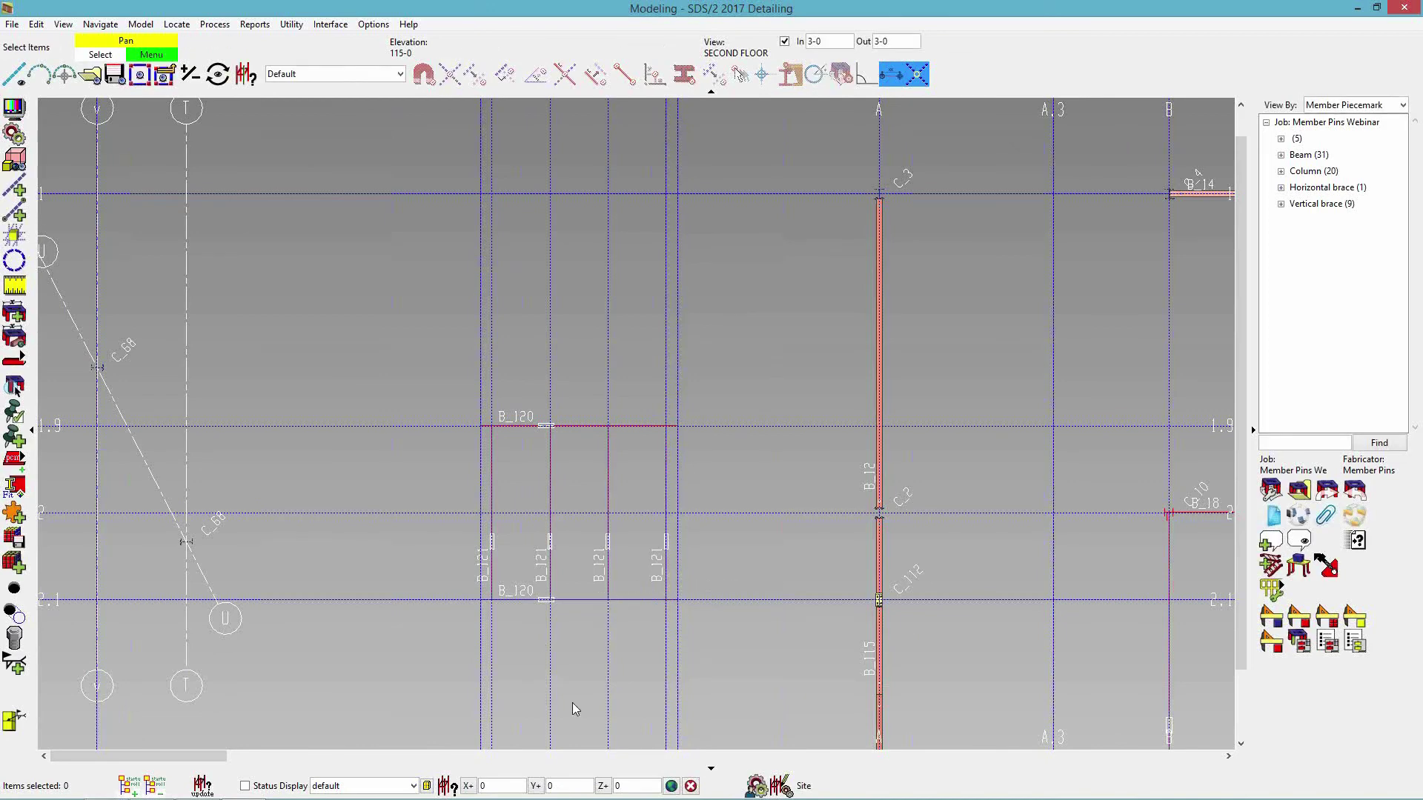
- Inspect the member pins on the grid 2.1 end of the first inner beam and leave them unchanged
scroll(484, 589, "up", 5)
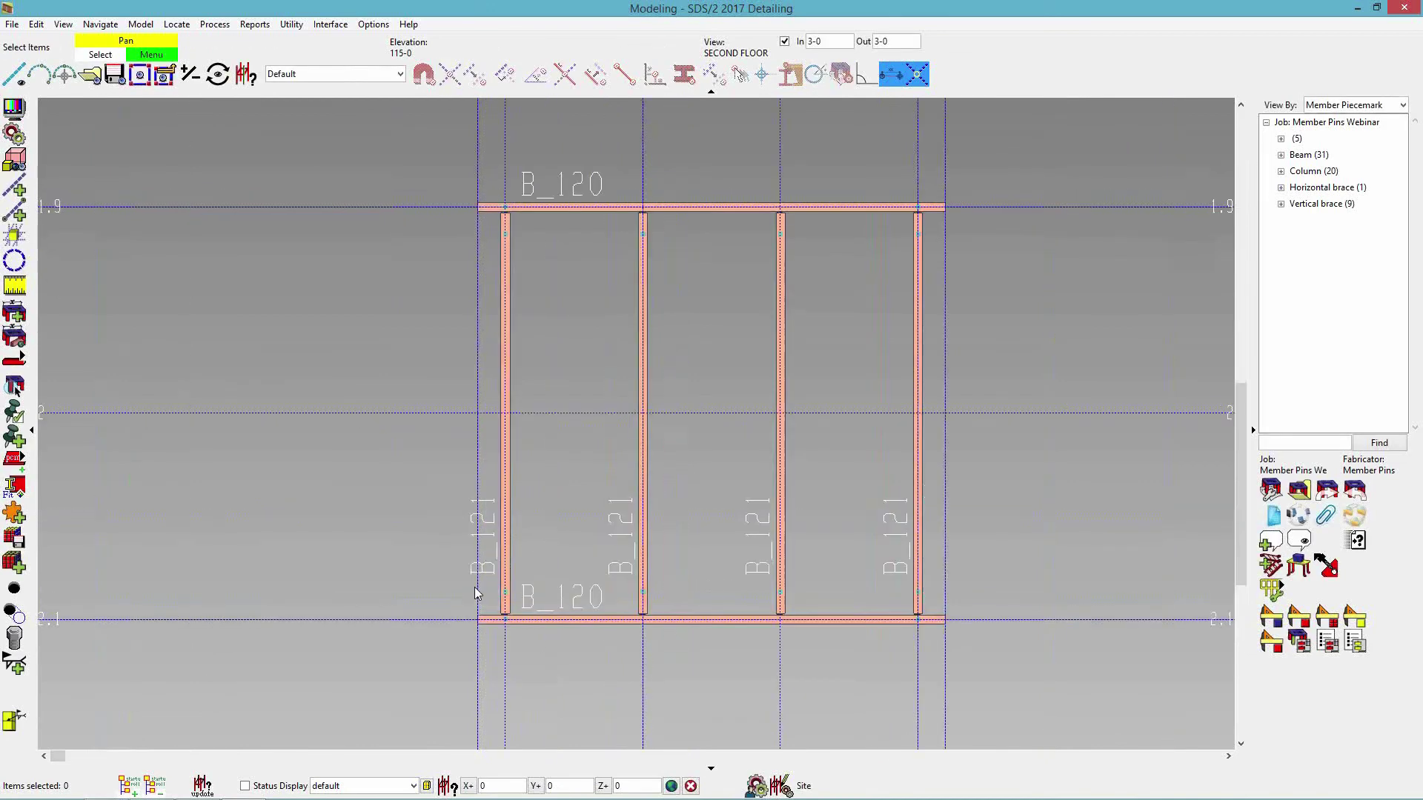
left_click(514, 598)
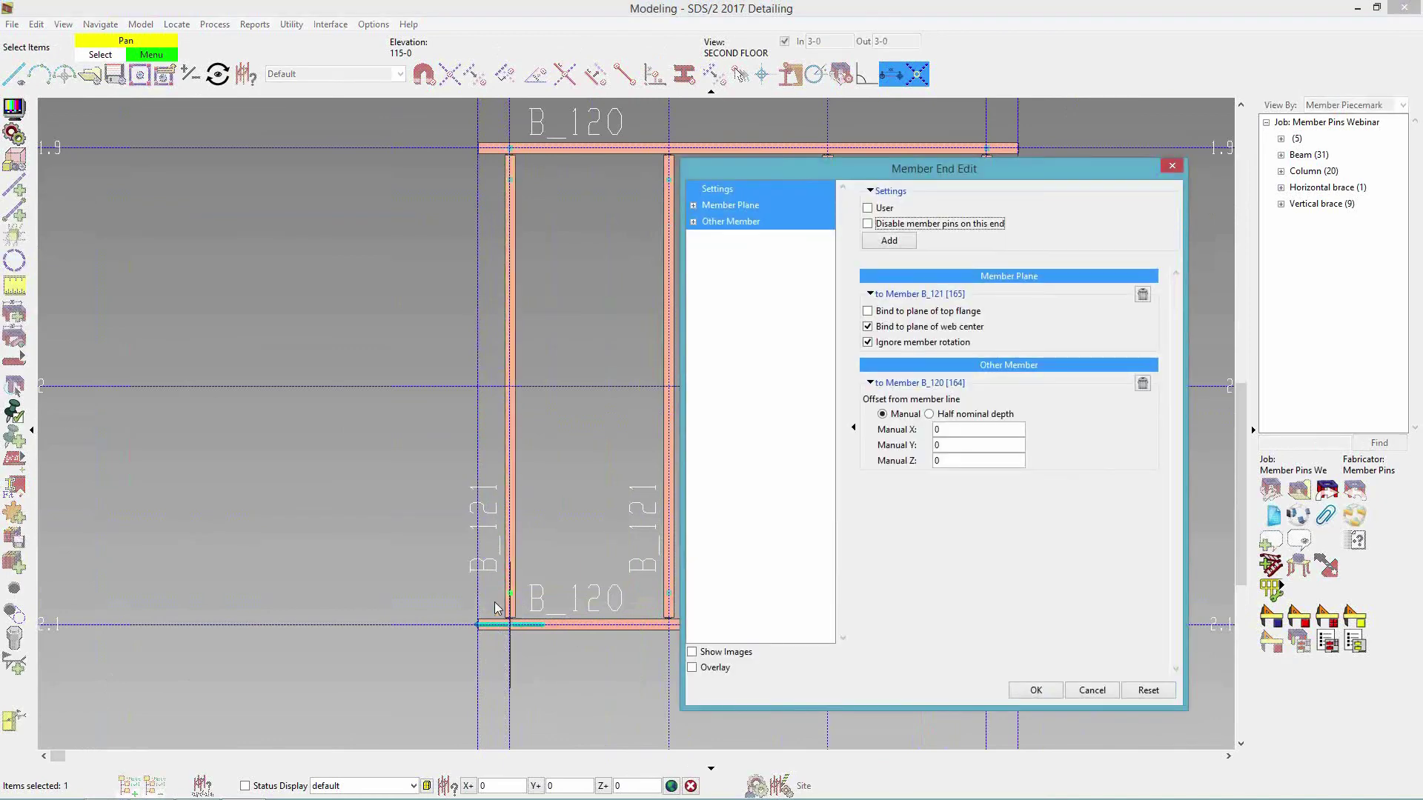
left_click(1093, 690)
scroll(745, 655, "down", 3)
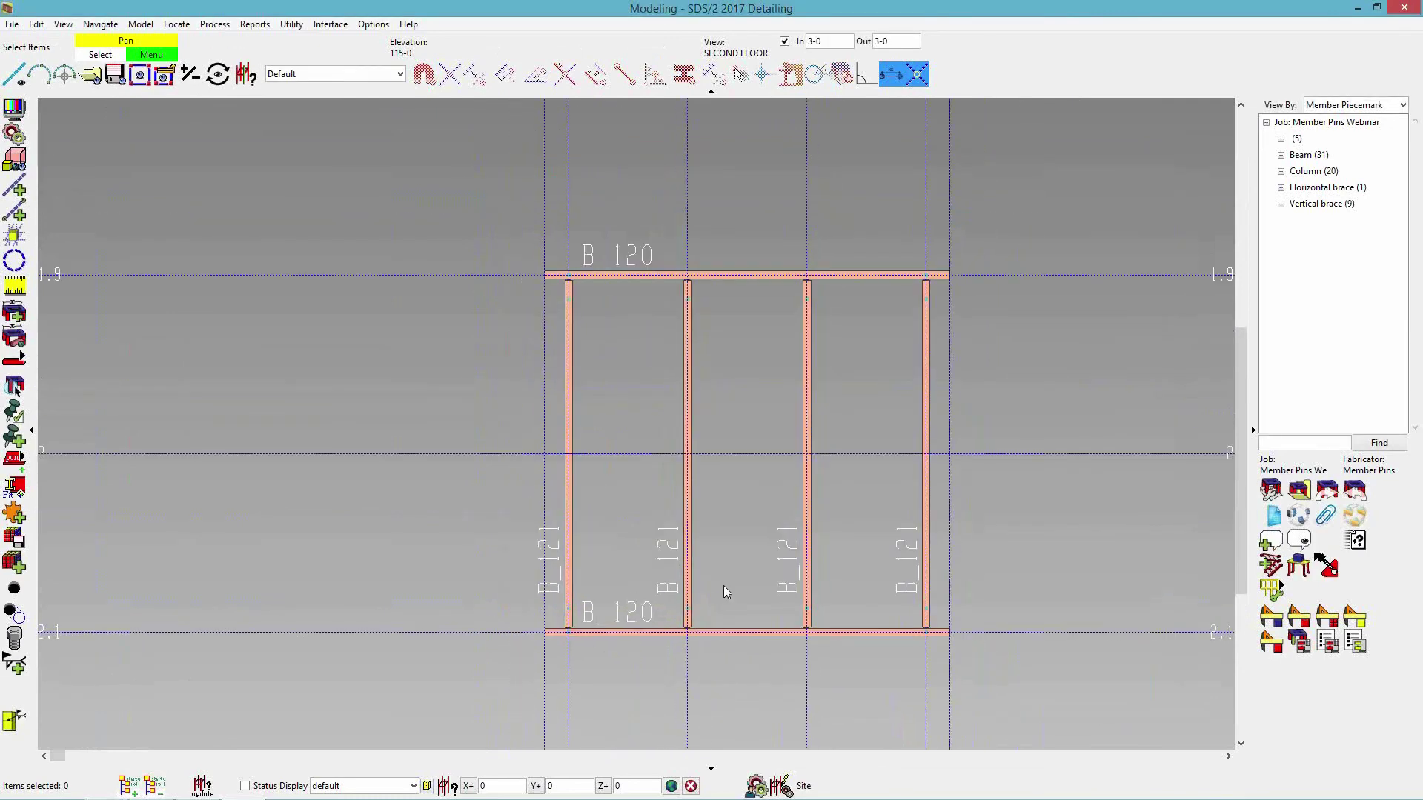
- Limit selection to Member Ends and delete the member pins from both ends of all four inner beams
middle_click_drag(724, 585, 689, 549)
left_click(399, 74)
left_click(319, 161)
left_click_drag(935, 249, 467, 585)
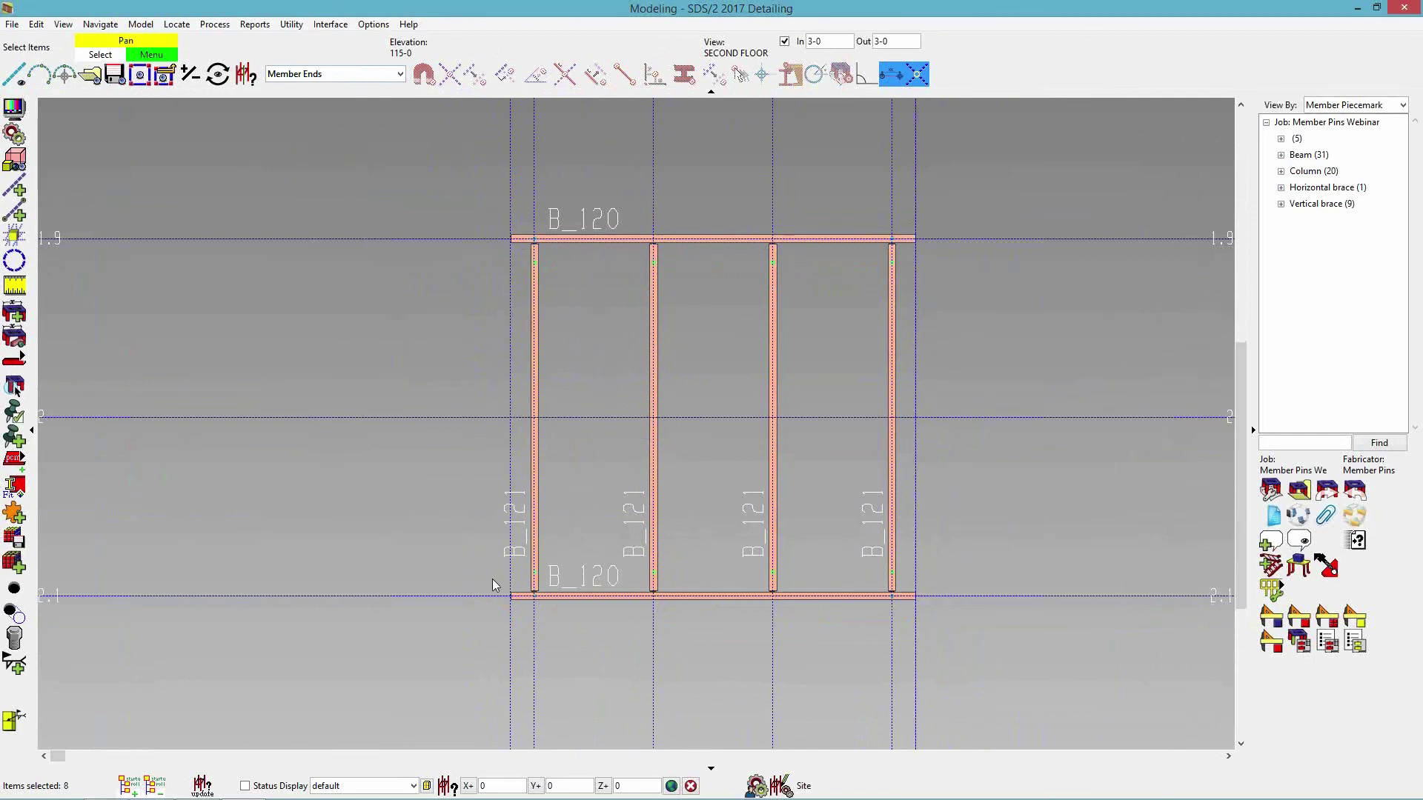
key("Delete")
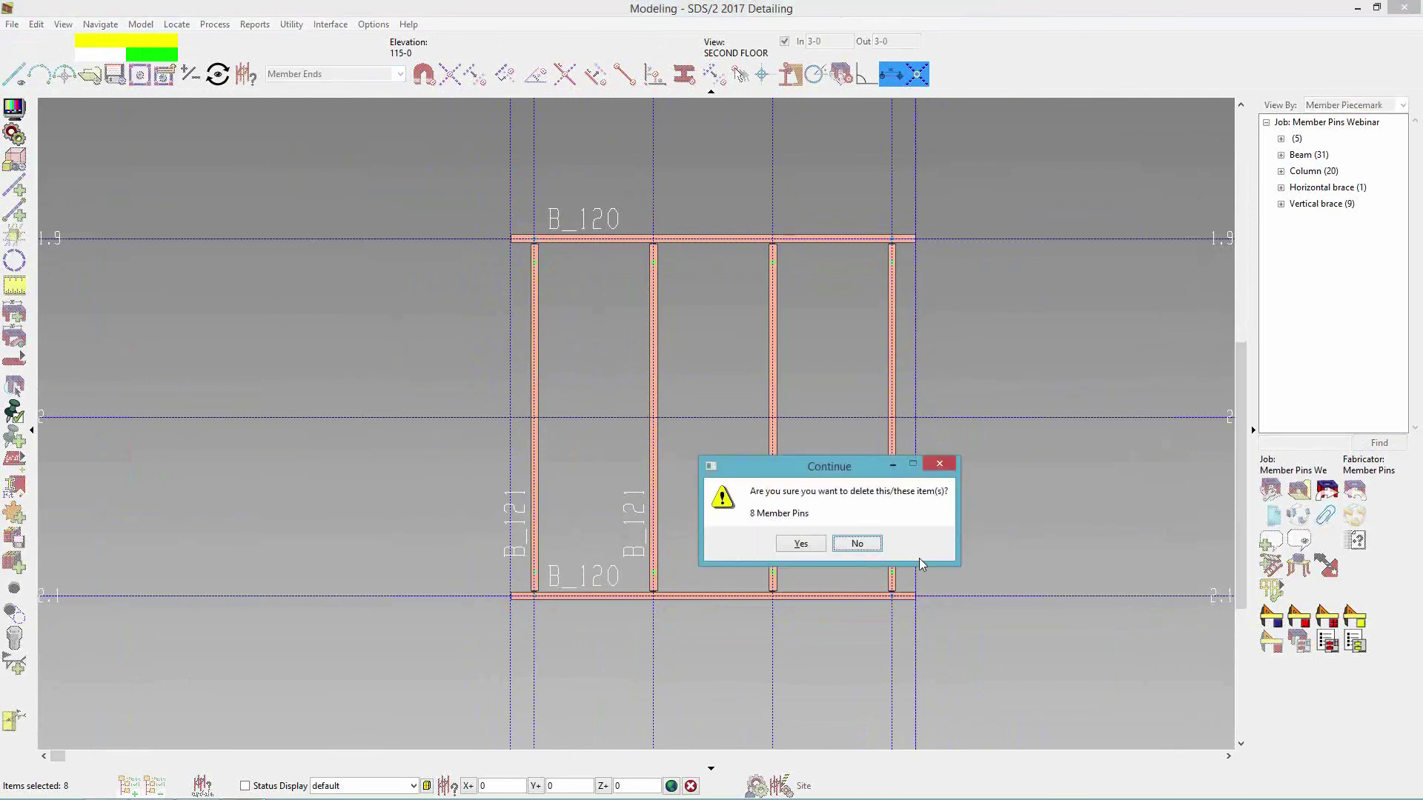
left_click(804, 544)
left_click_drag(848, 311, 1041, 465)
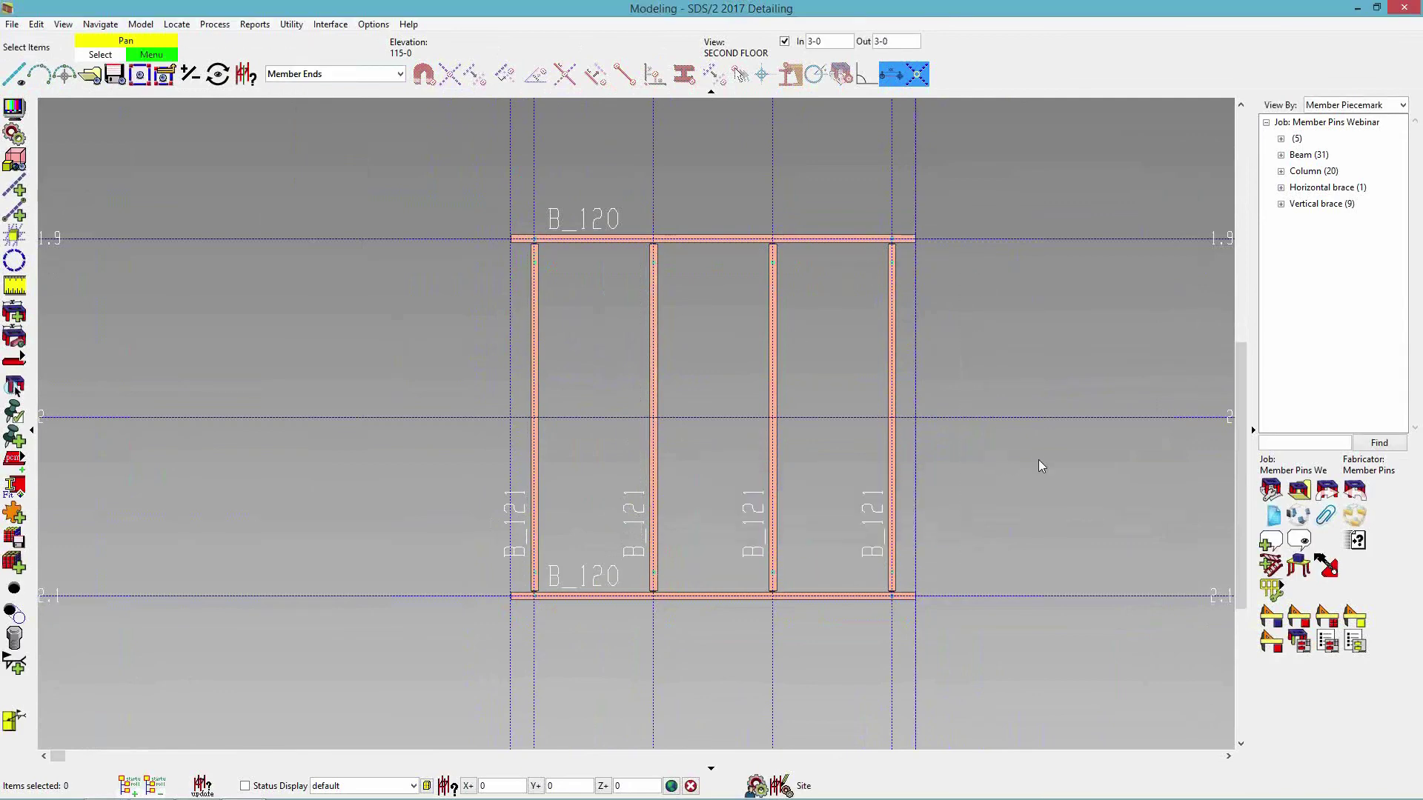
- Add an even spaced members pin to the grid 2.1 beam, restraining both ends of all four inner beams
left_click(10, 439)
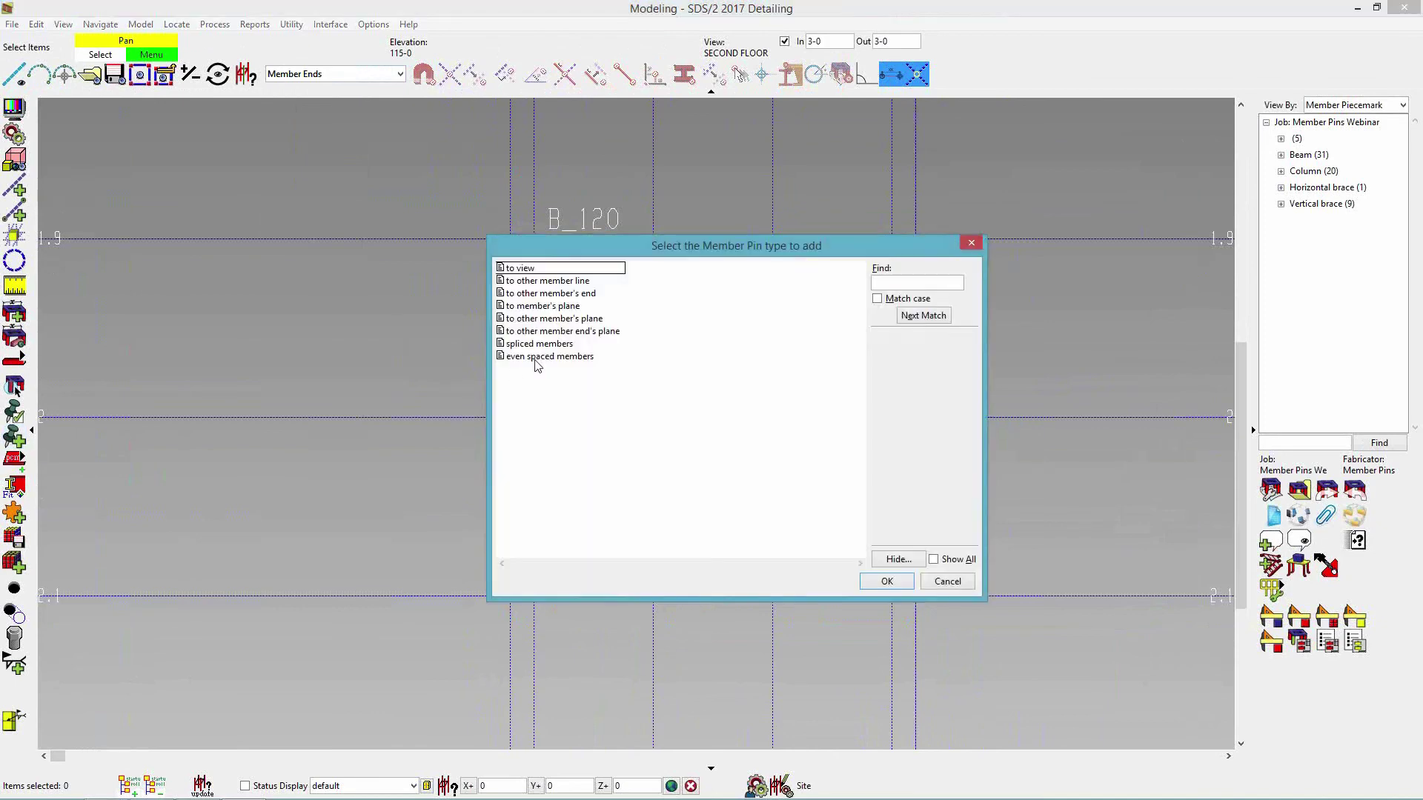
left_click(536, 359)
left_click(882, 581)
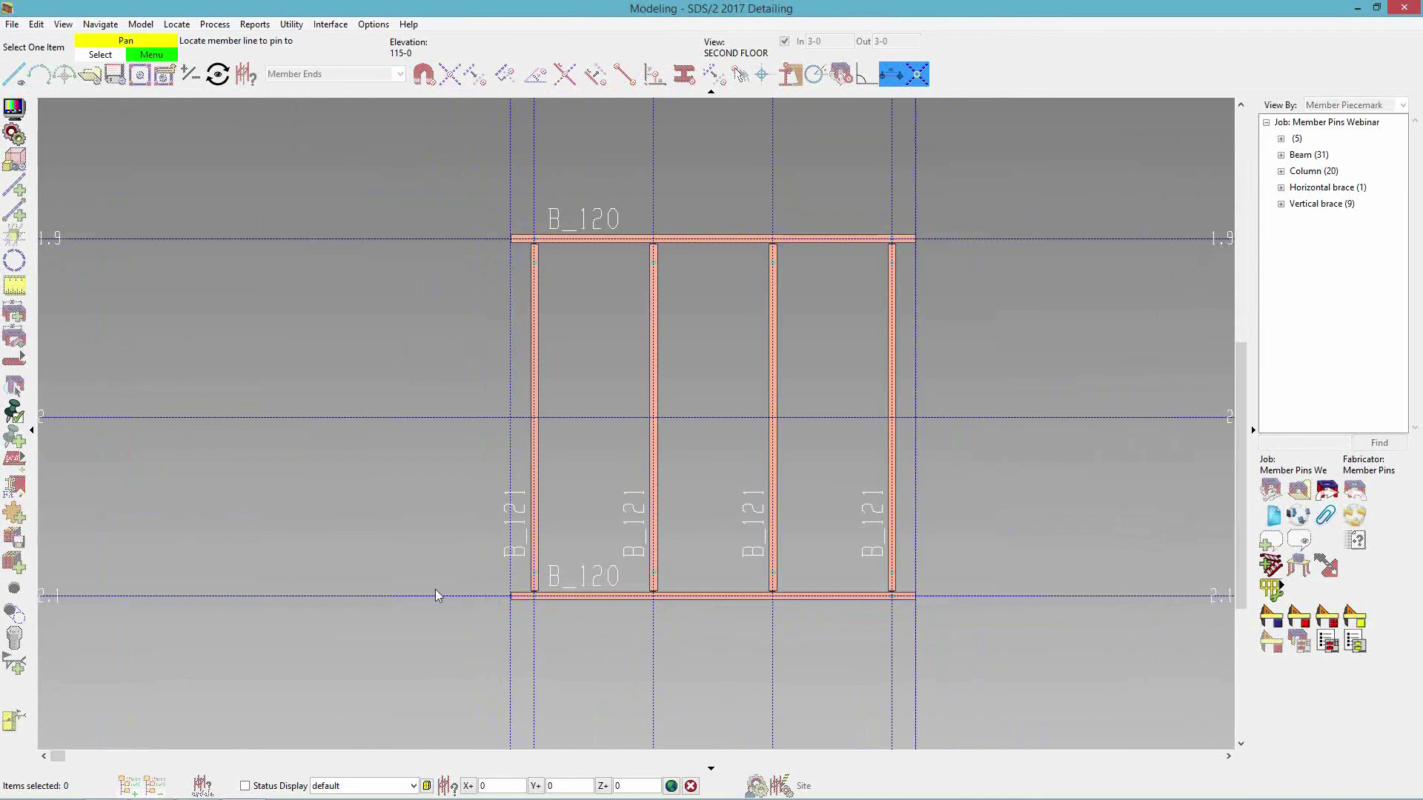
left_click(586, 599)
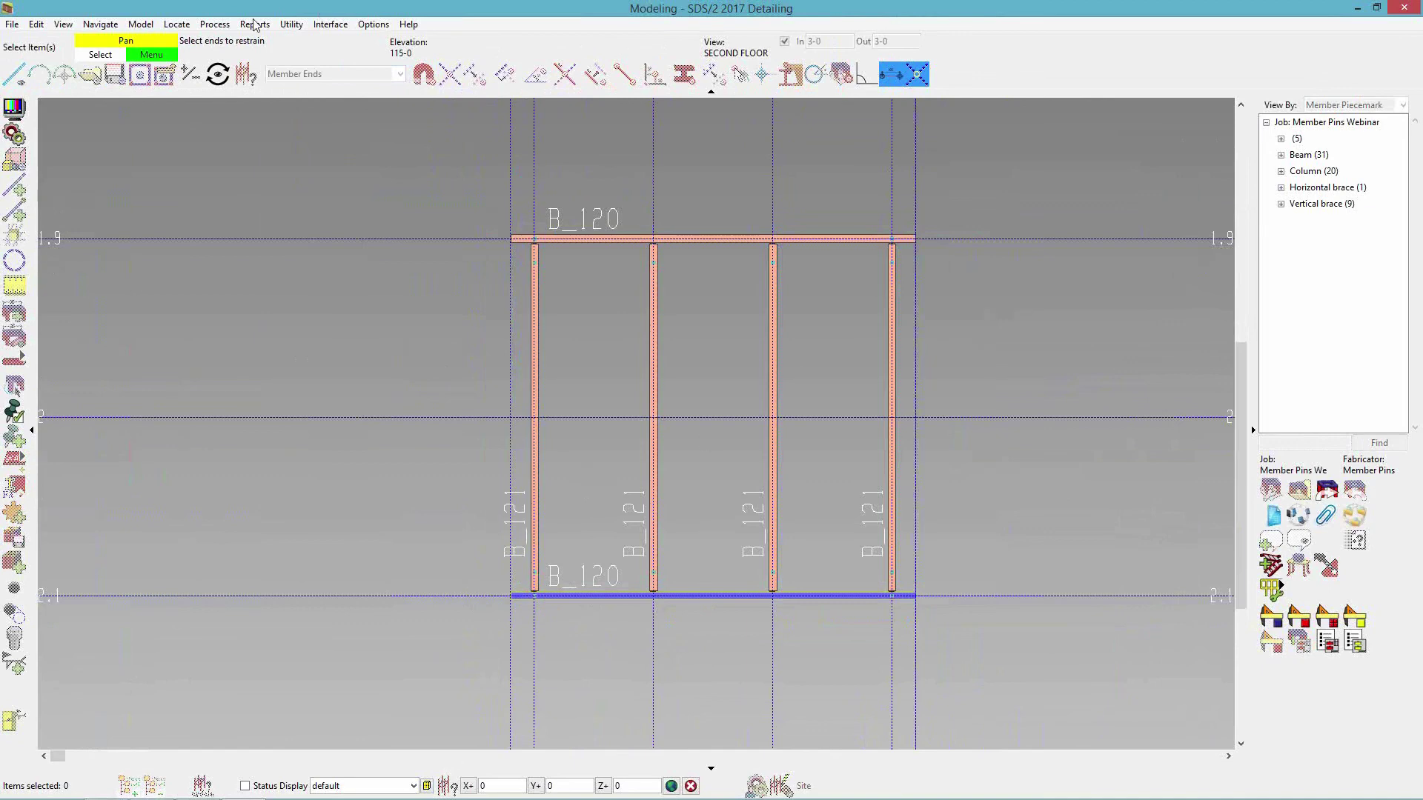
left_click_drag(917, 253, 487, 585)
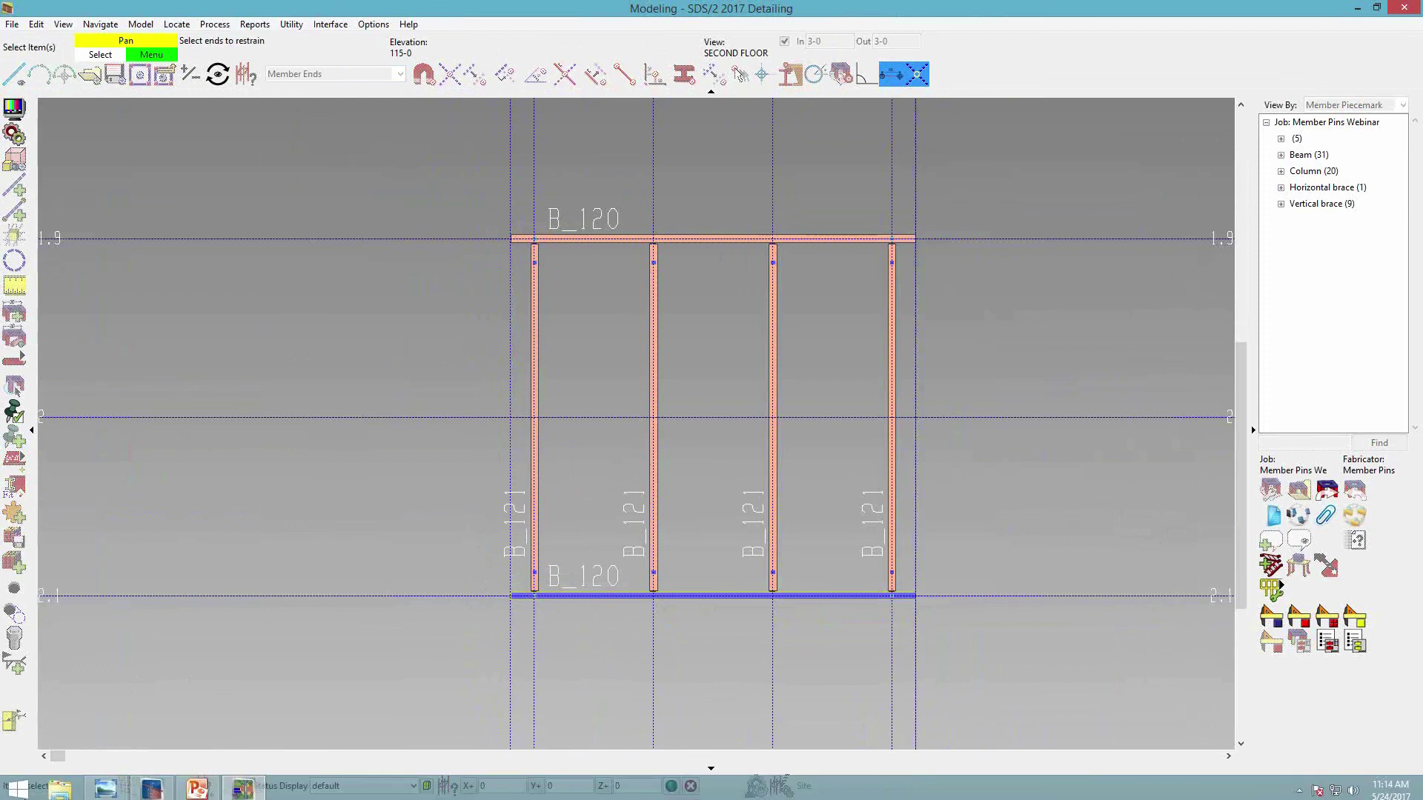
right_click(1036, 331)
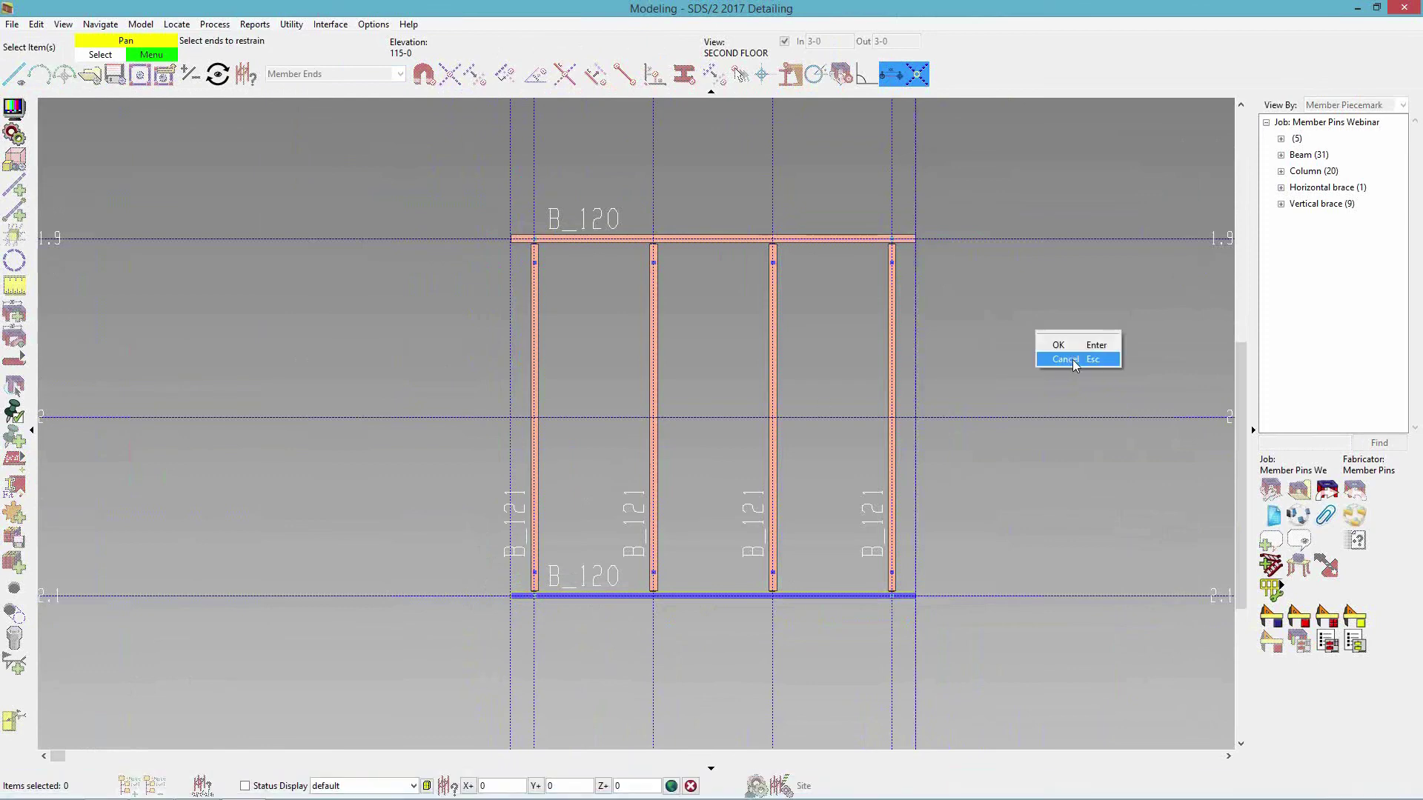
left_click(1076, 346)
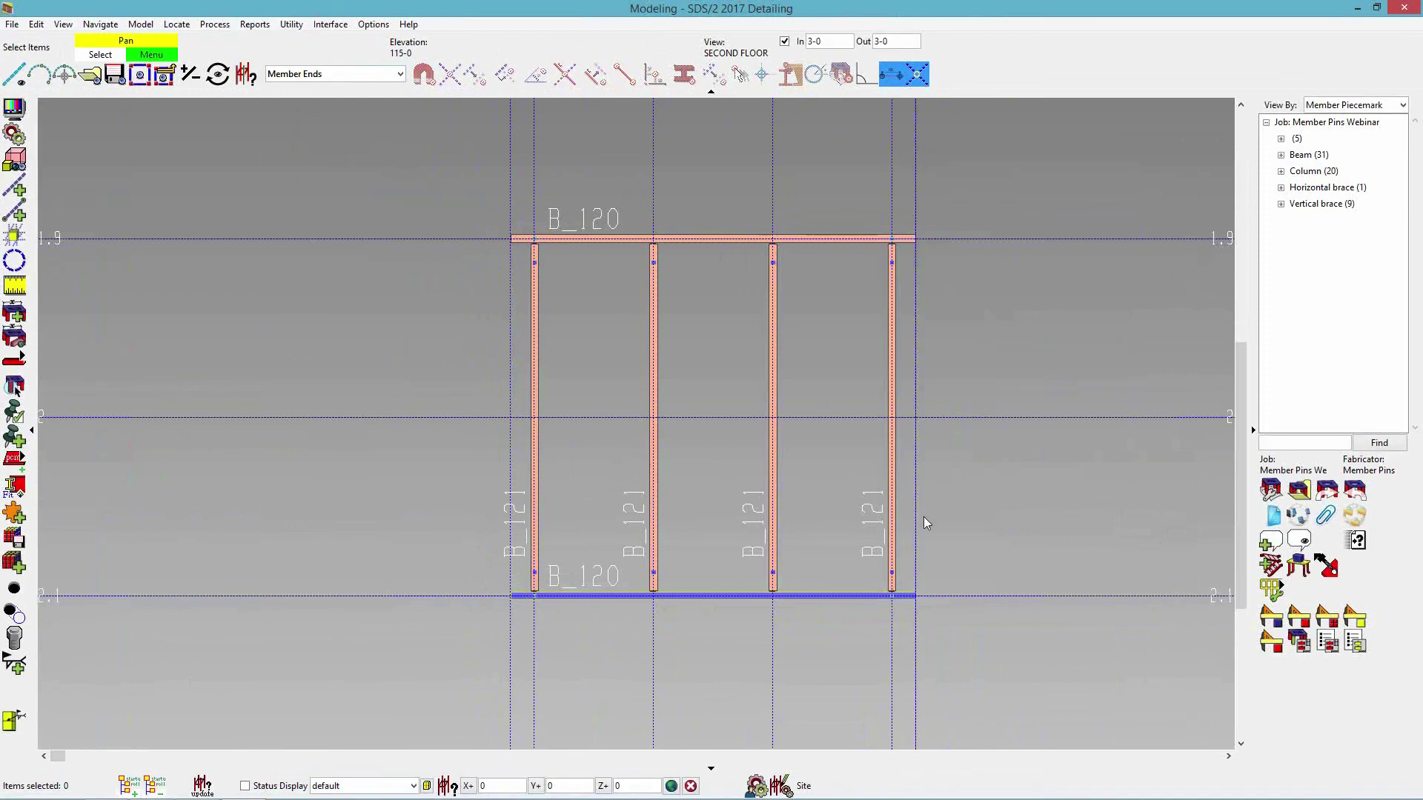
- Review the even spacing settings on the grid 2.1 end of the first inner beam without changing them
left_click(538, 578)
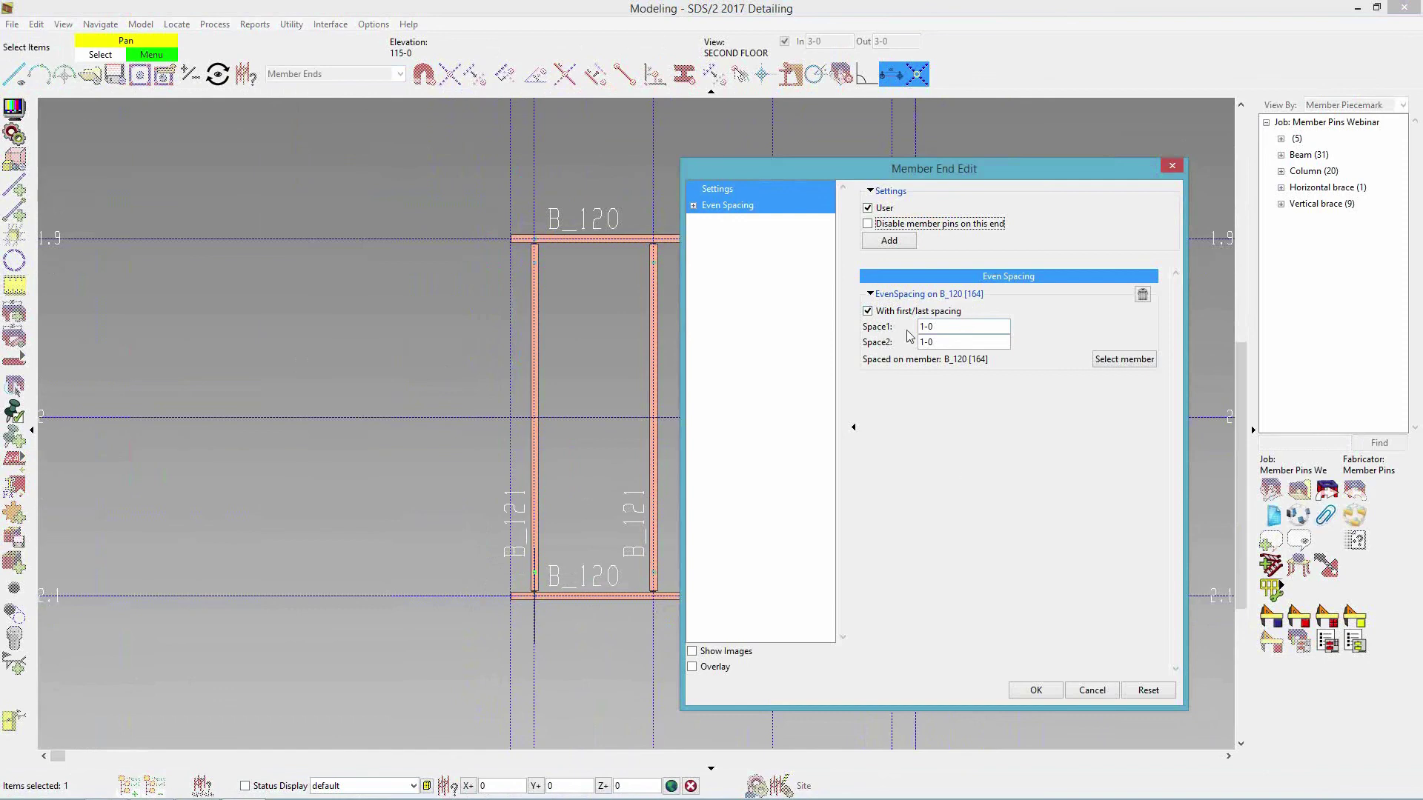
left_click_drag(1034, 169, 1250, 132)
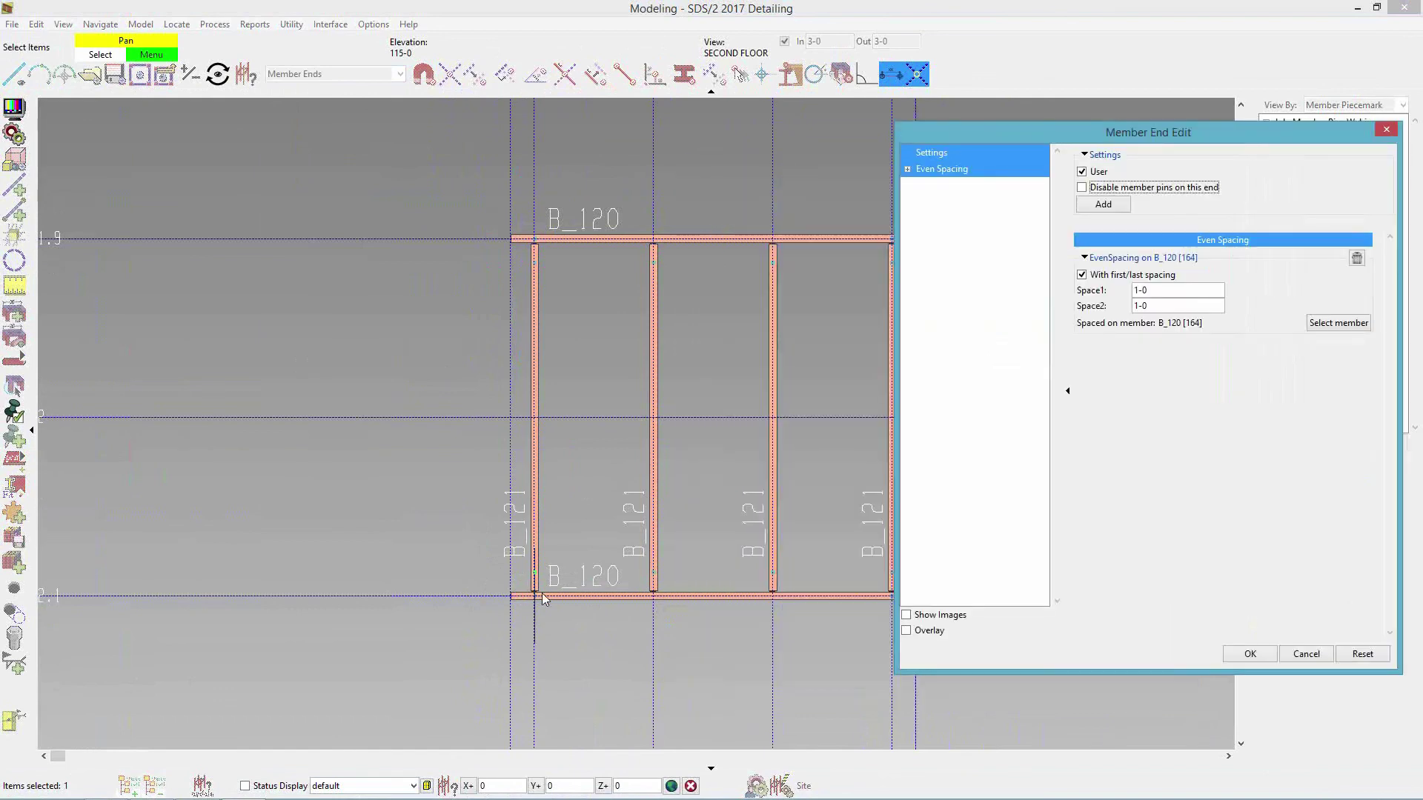
left_click_drag(1269, 135, 704, 157)
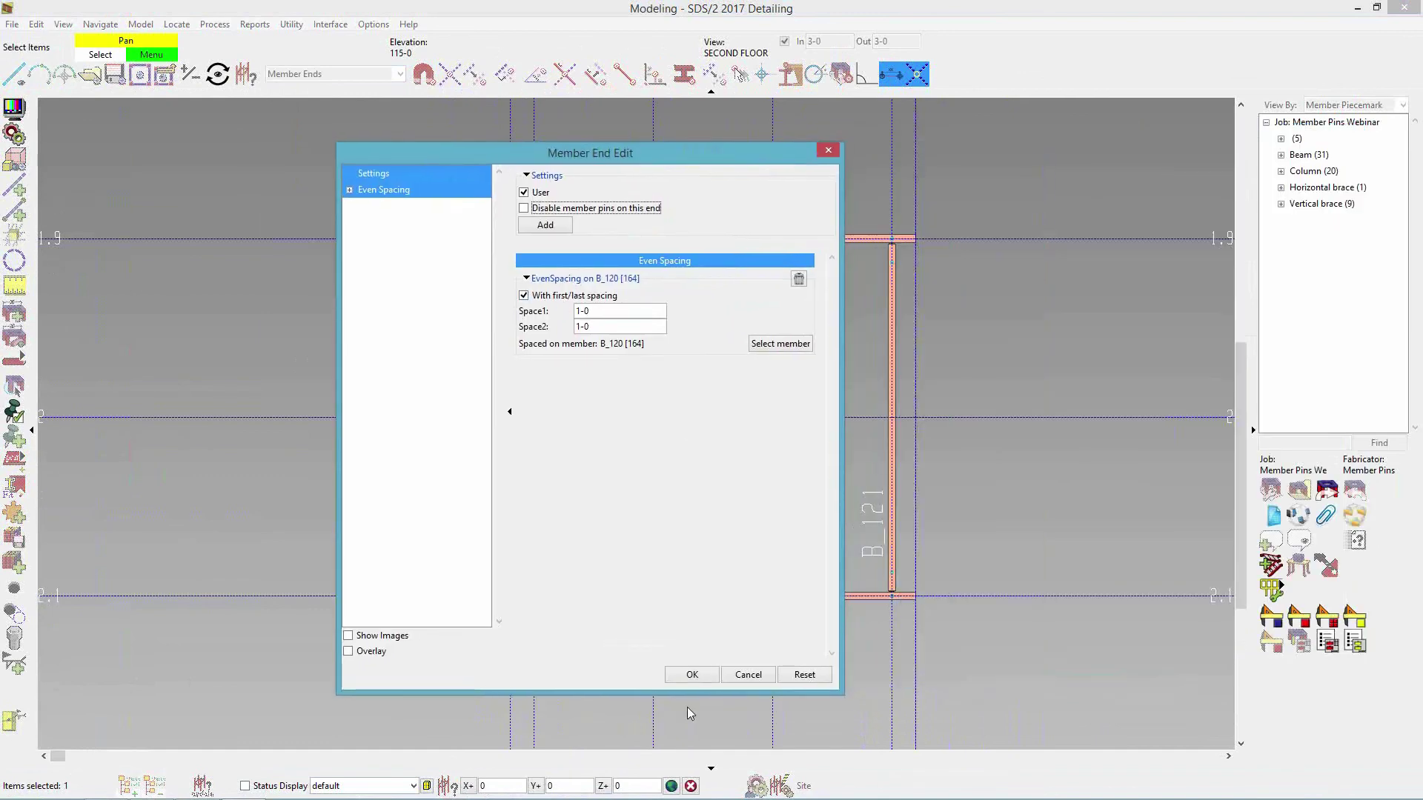
left_click(747, 674)
- Set Space2 of the even spacing pin to 2-0 for both ends of all four inner beams
left_click_drag(930, 254, 489, 589)
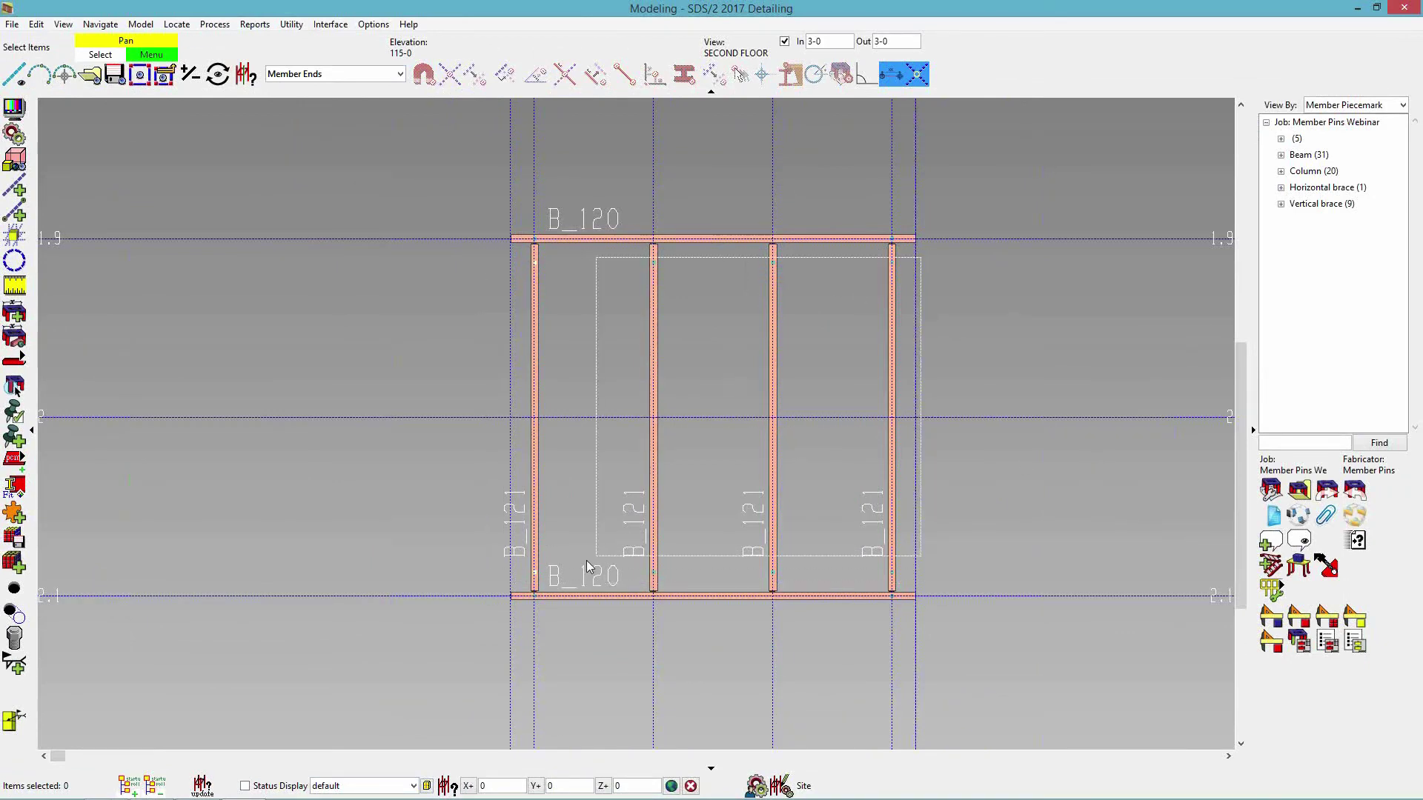
right_click(1002, 340)
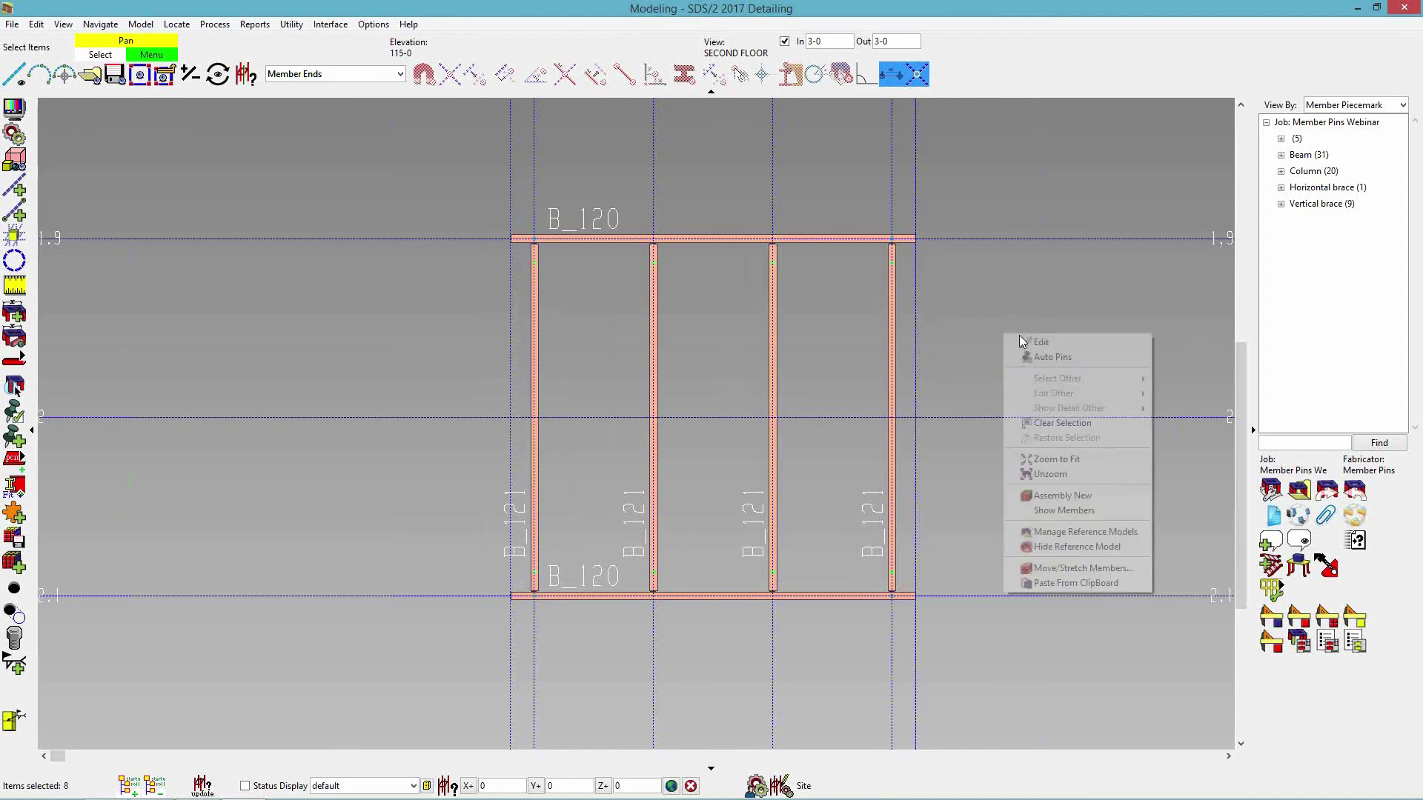
left_click(1034, 345)
double_click(583, 327)
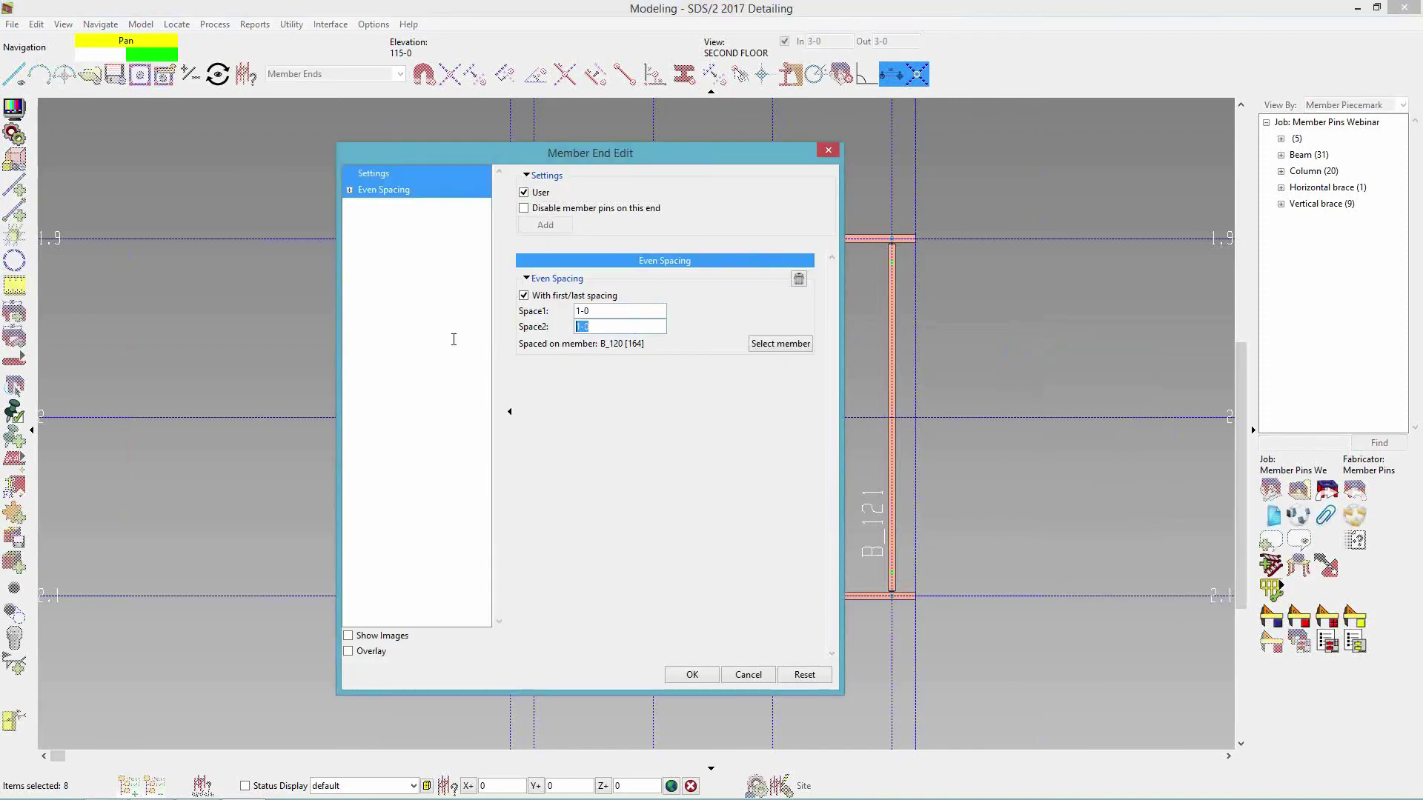
type("2-0")
left_click(692, 675)
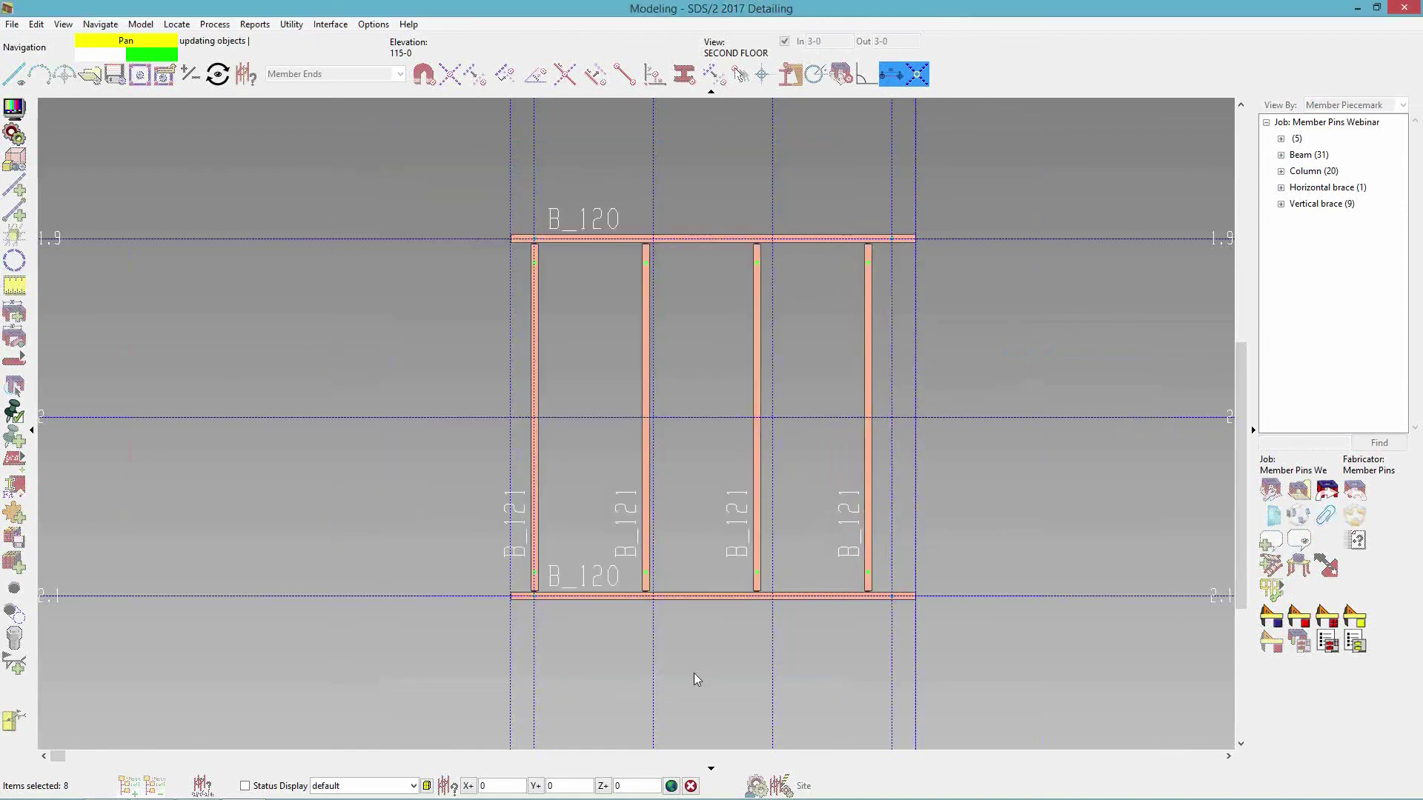